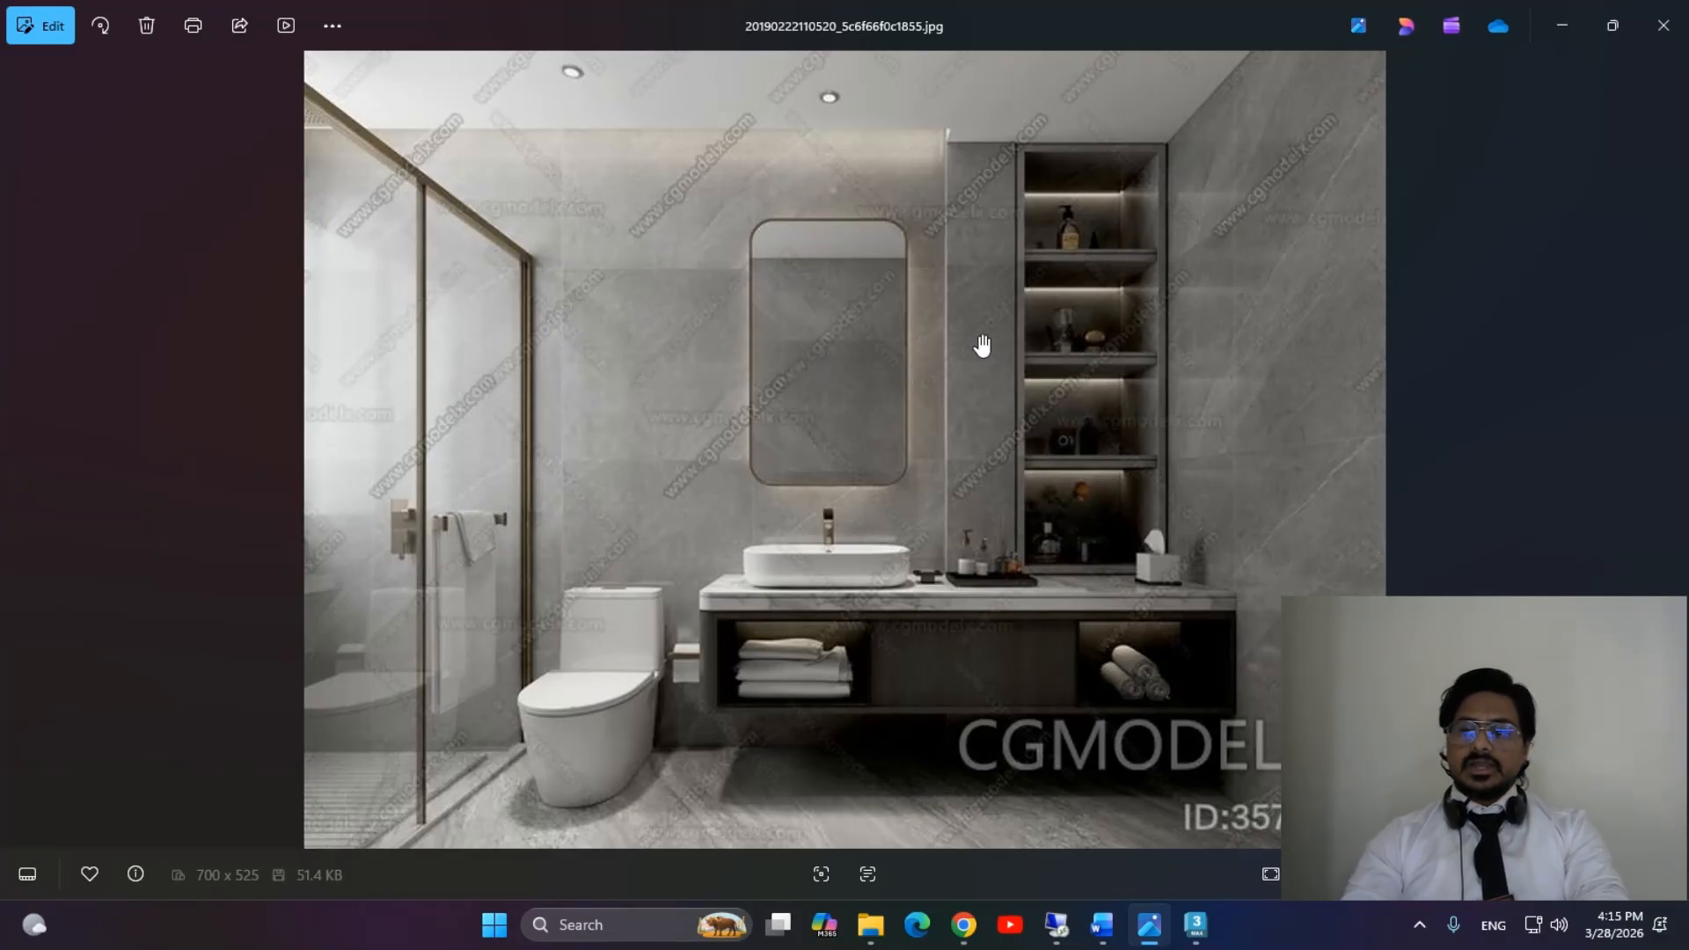
Open Word and create a blank document.
key(super)
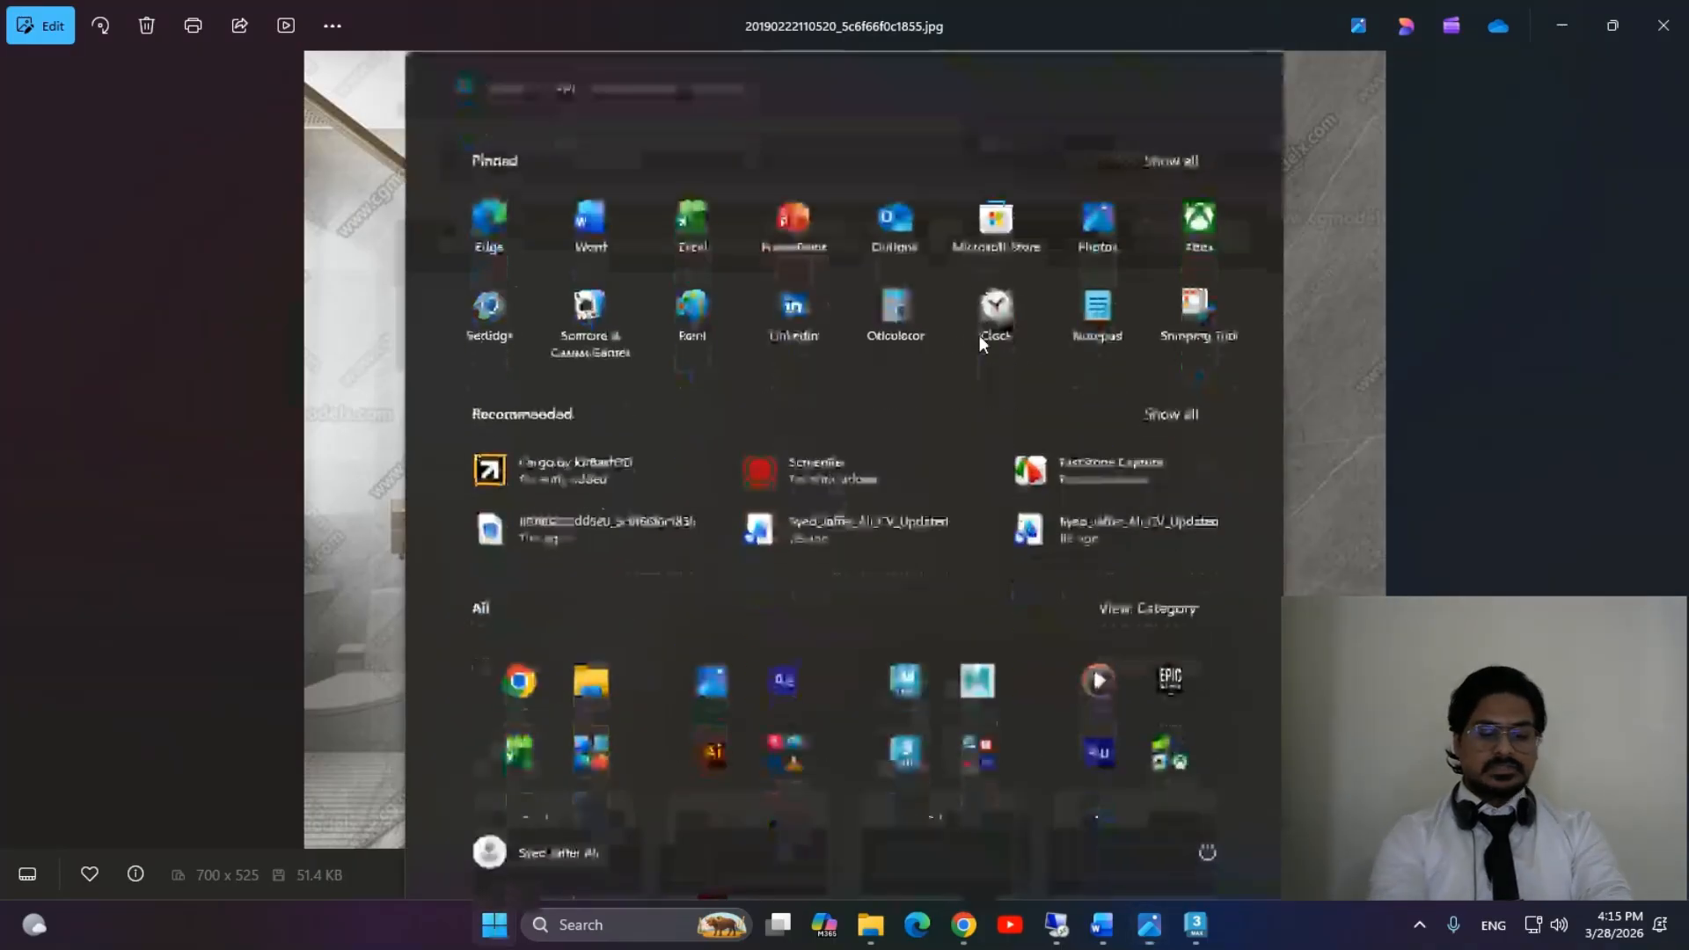
text(word)
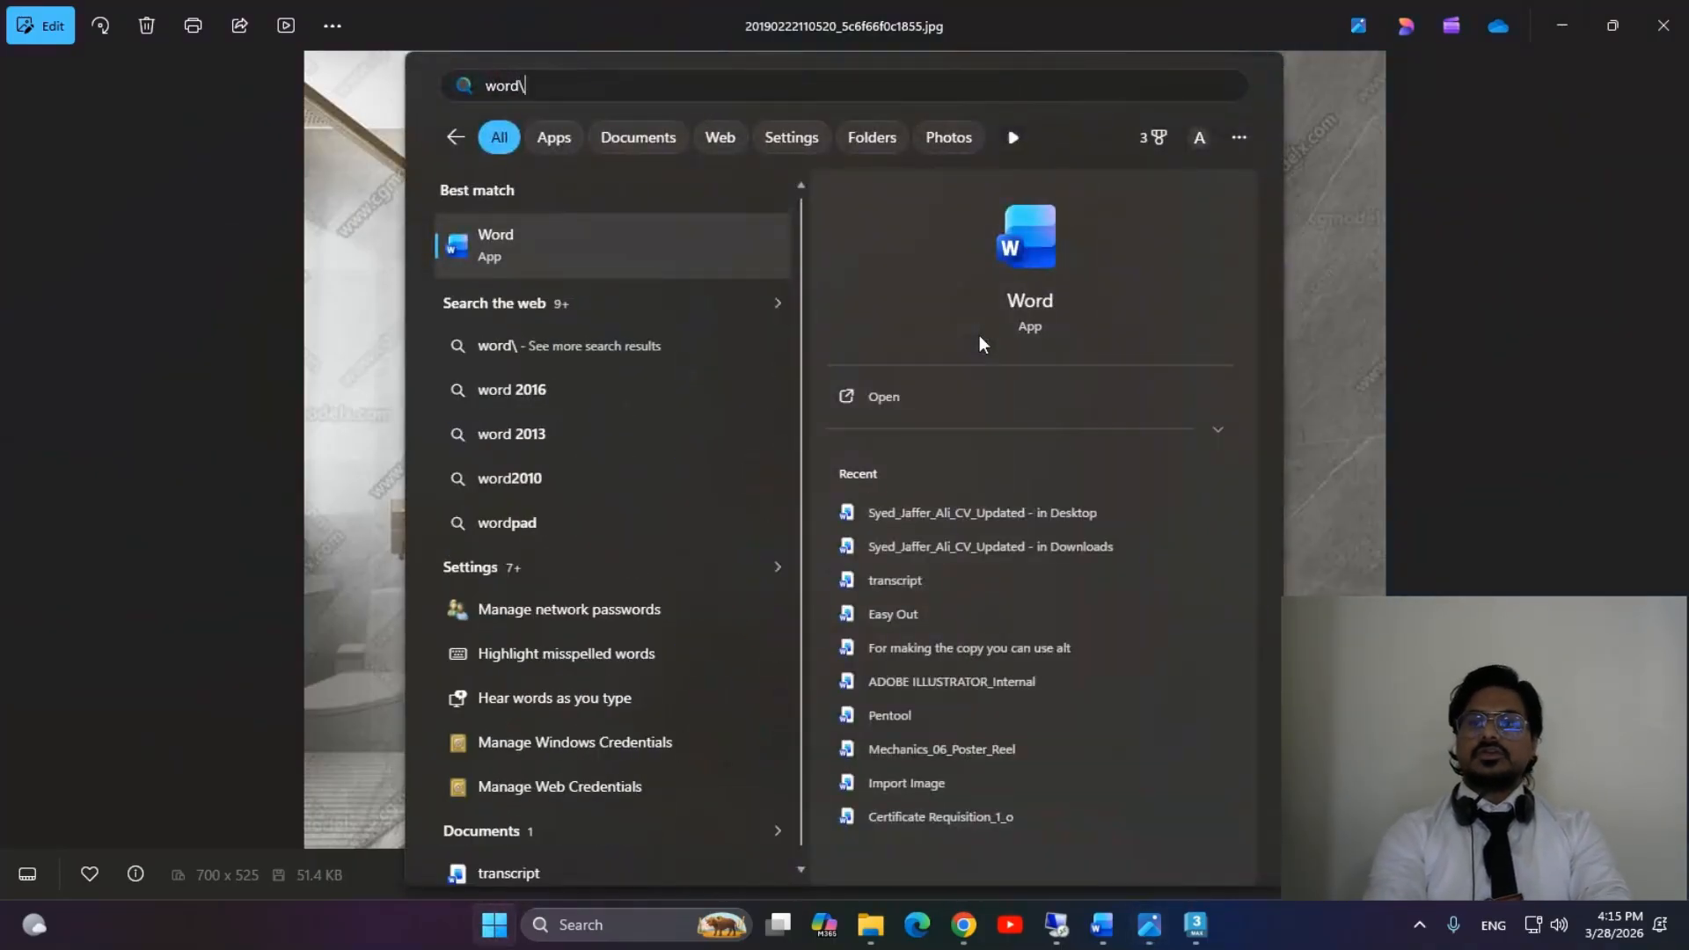
click(979, 335)
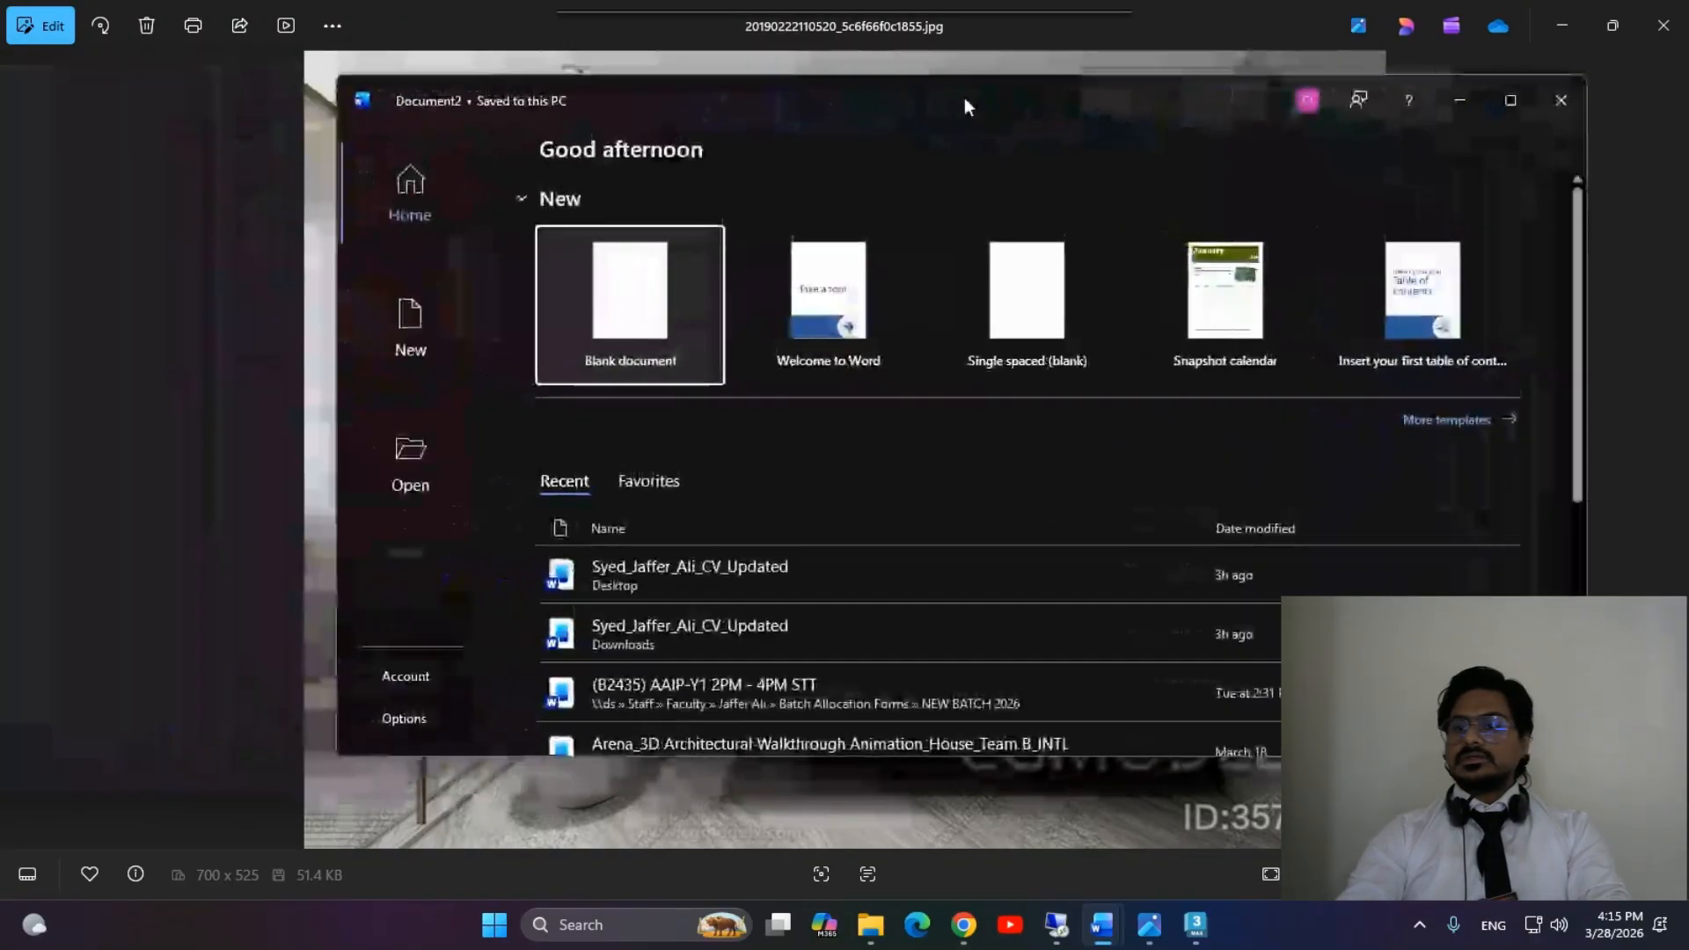
click(591, 369)
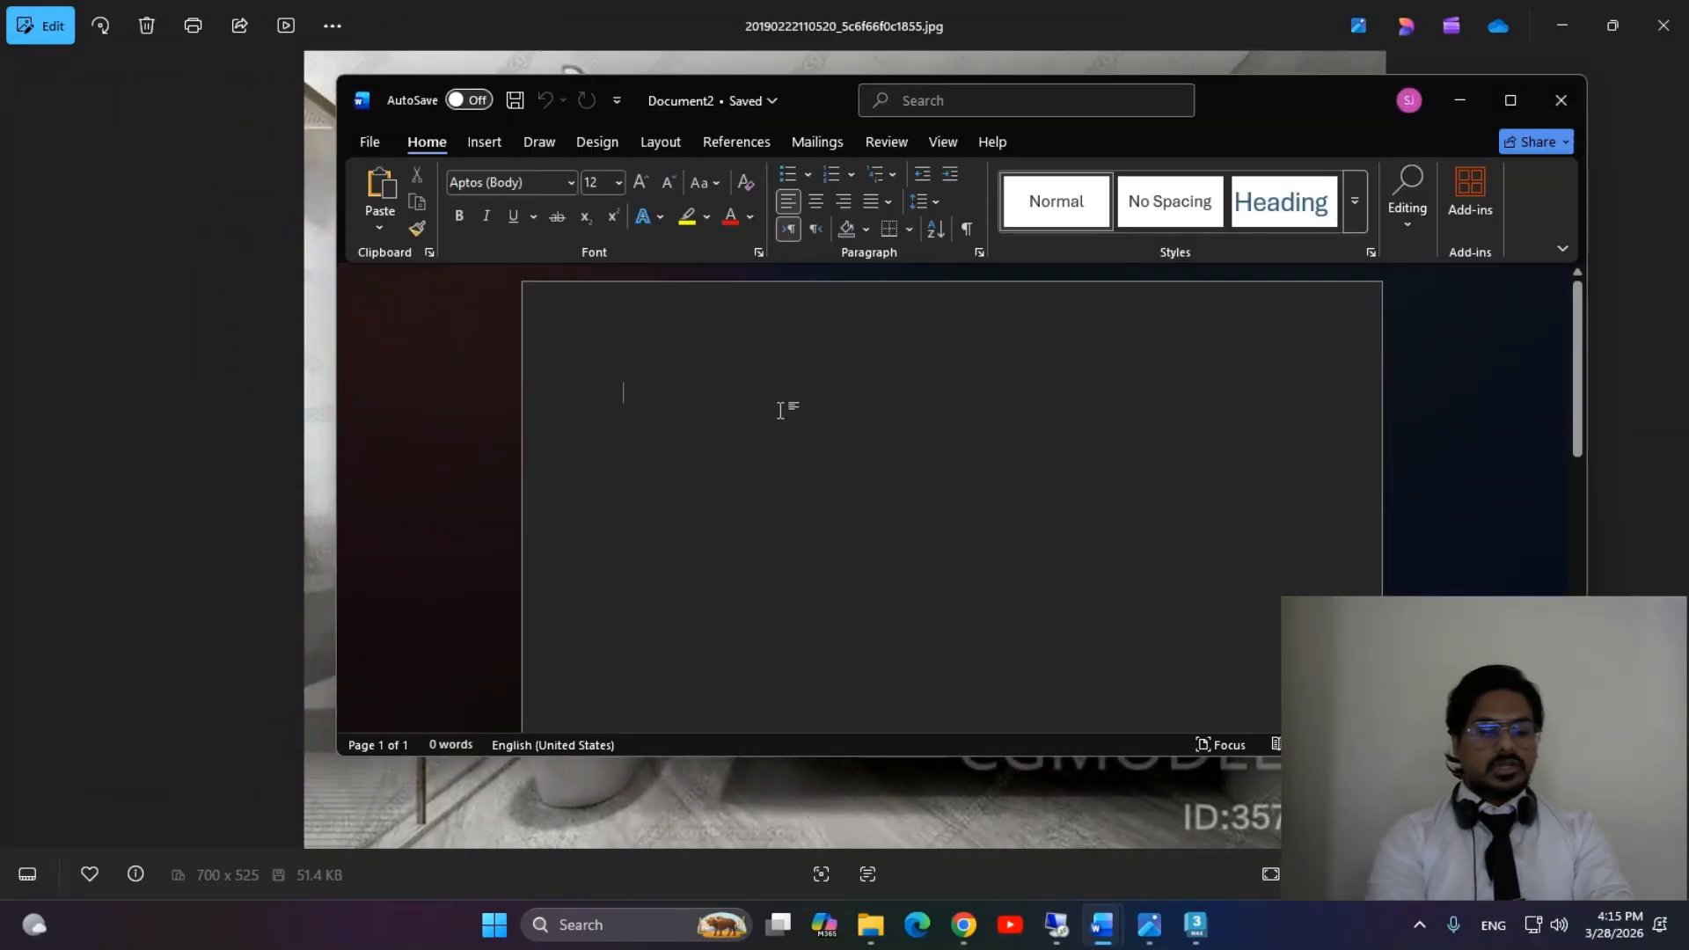
List the four workflow stages on separate lines: Modeling, Texture, Lighting, Rendering.
text(modeling)
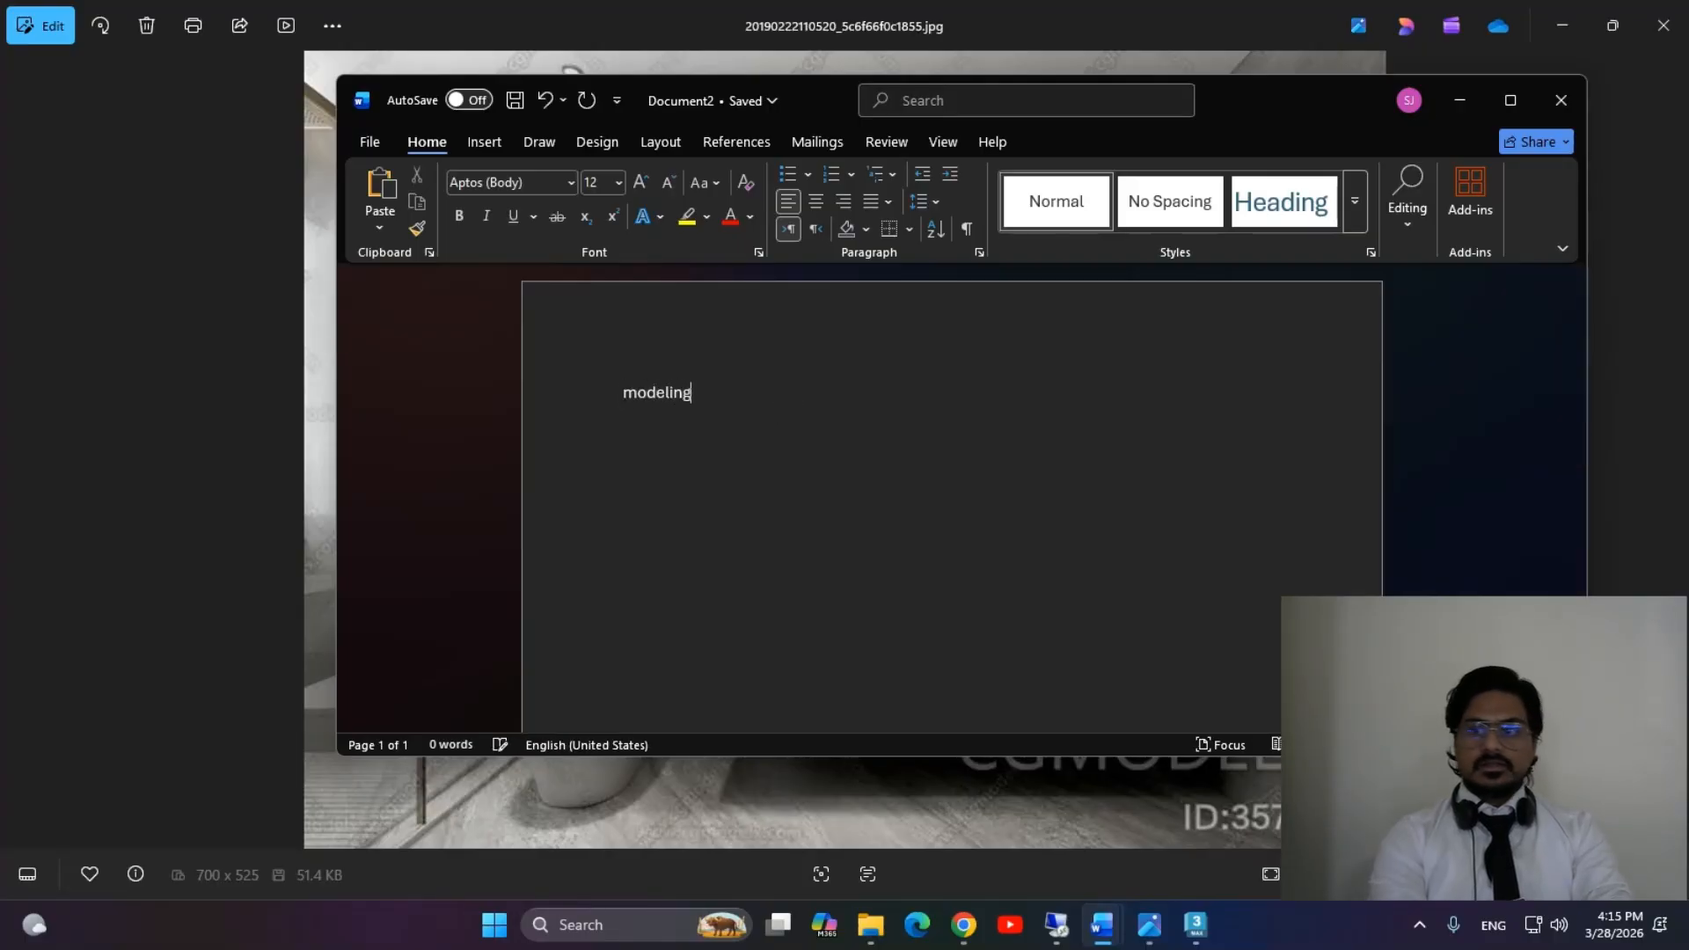
key(Return)
text(texturew)
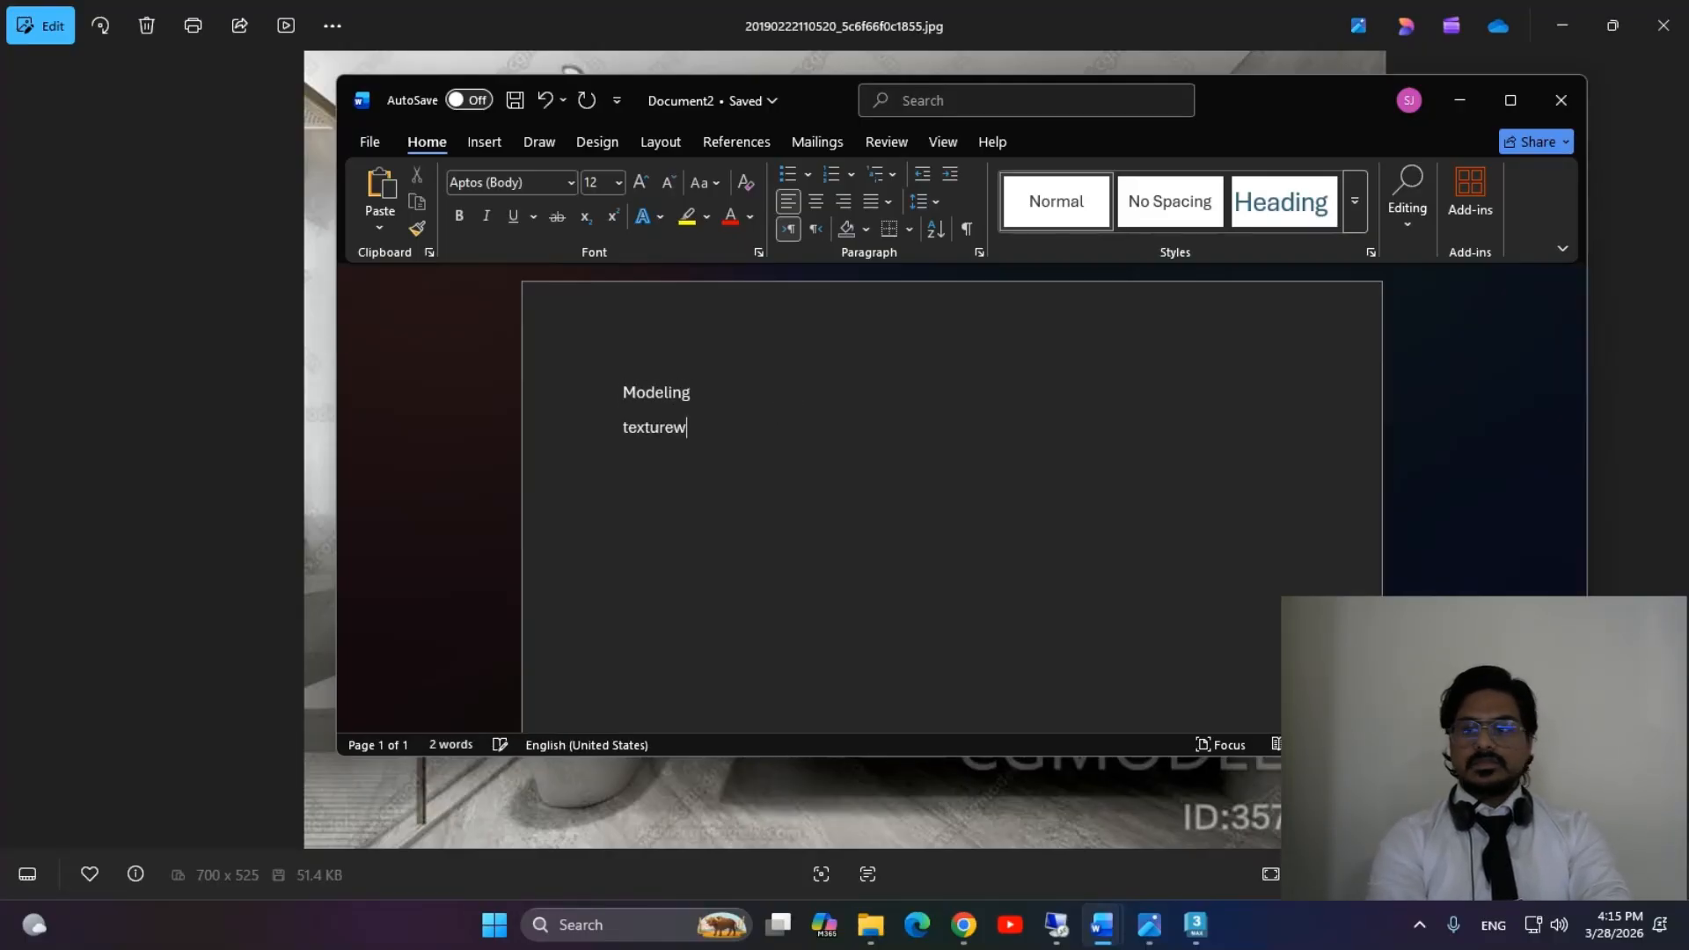
key(BackSpace)
key(Return)
text(lighting)
key(Return)
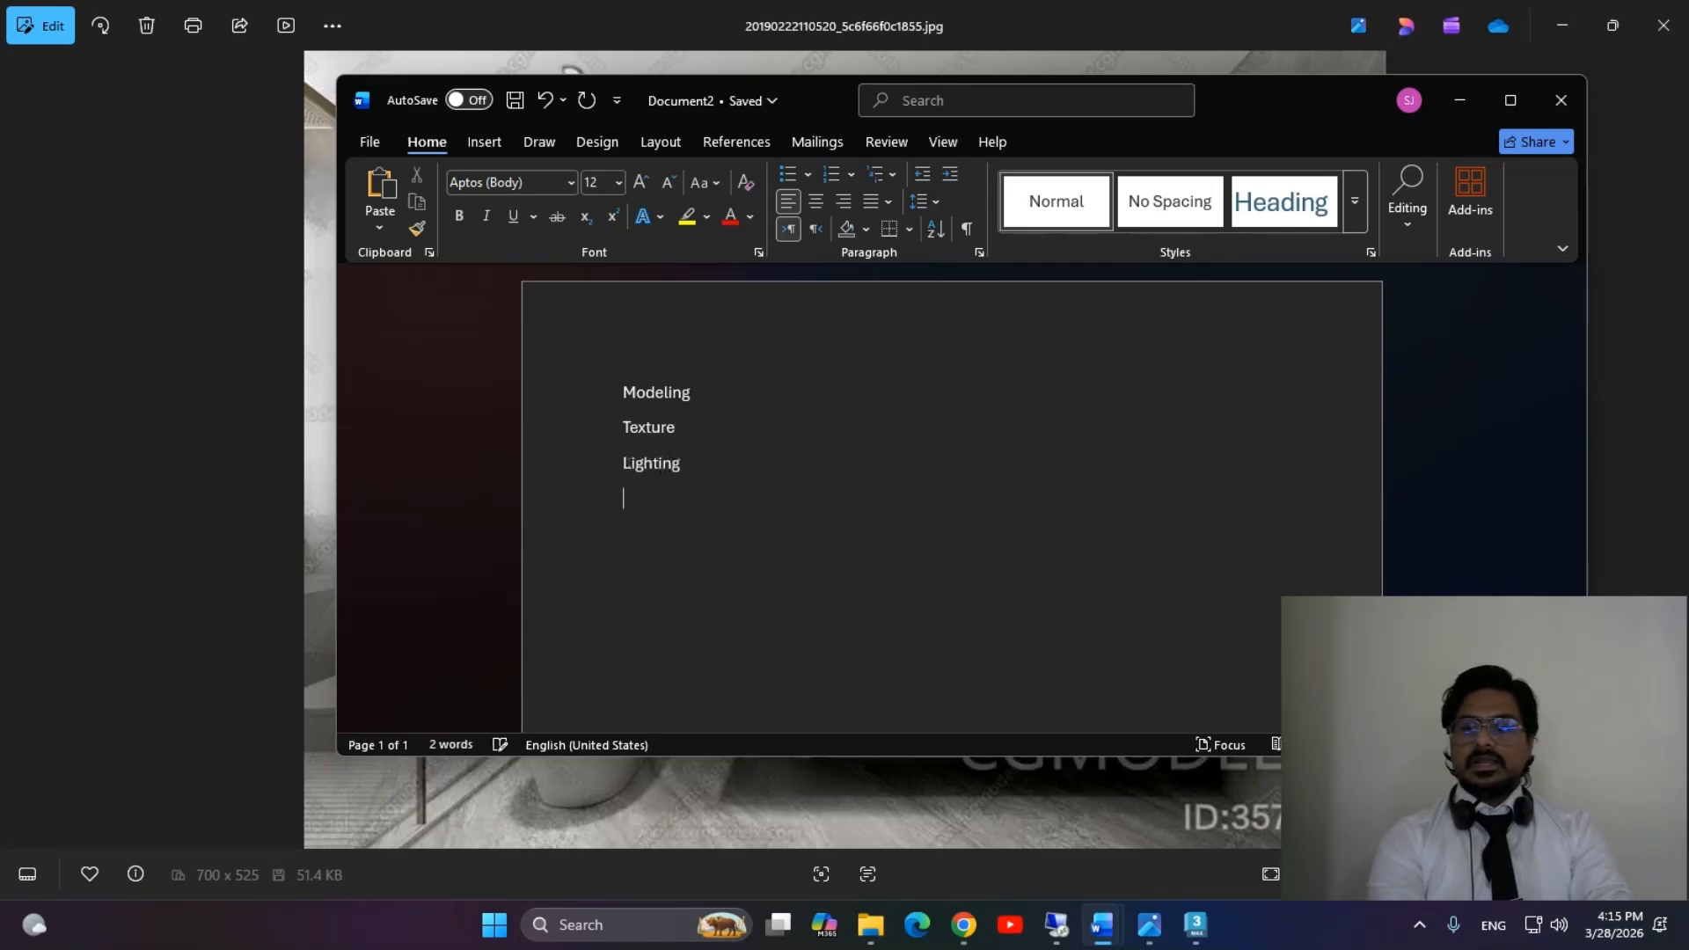
text(renderi)
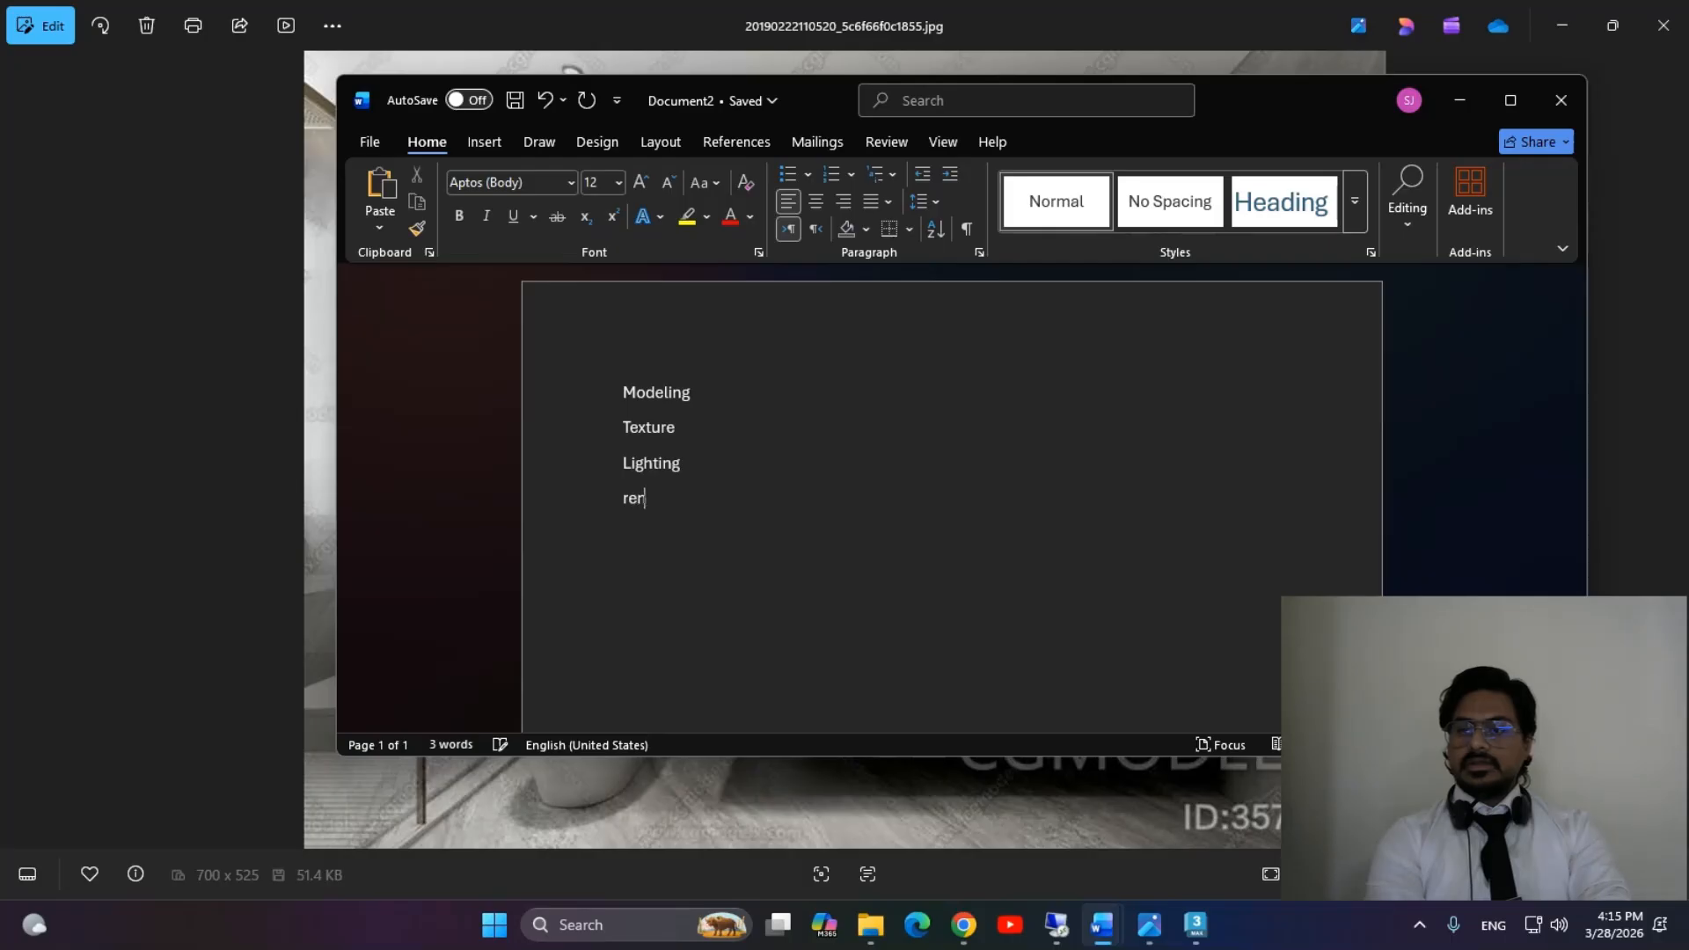
text(ng)
key(Return)
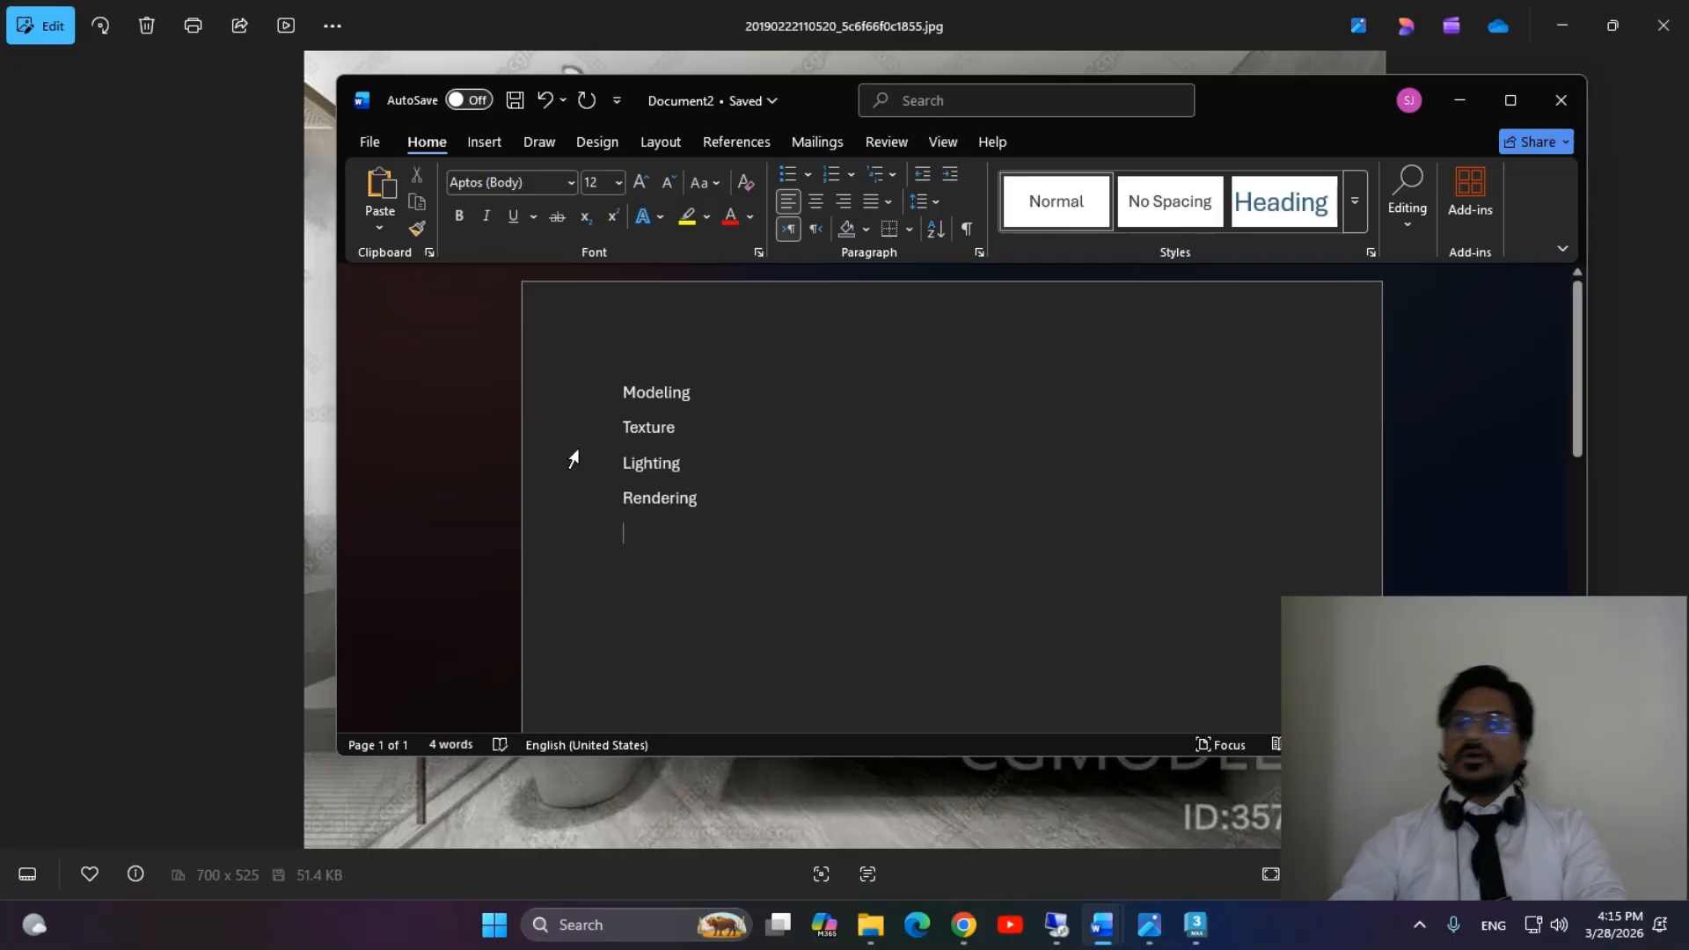
drag(623, 388, 627, 431)
double_click(627, 431)
double_click(649, 468)
double_click(634, 505)
click(634, 505)
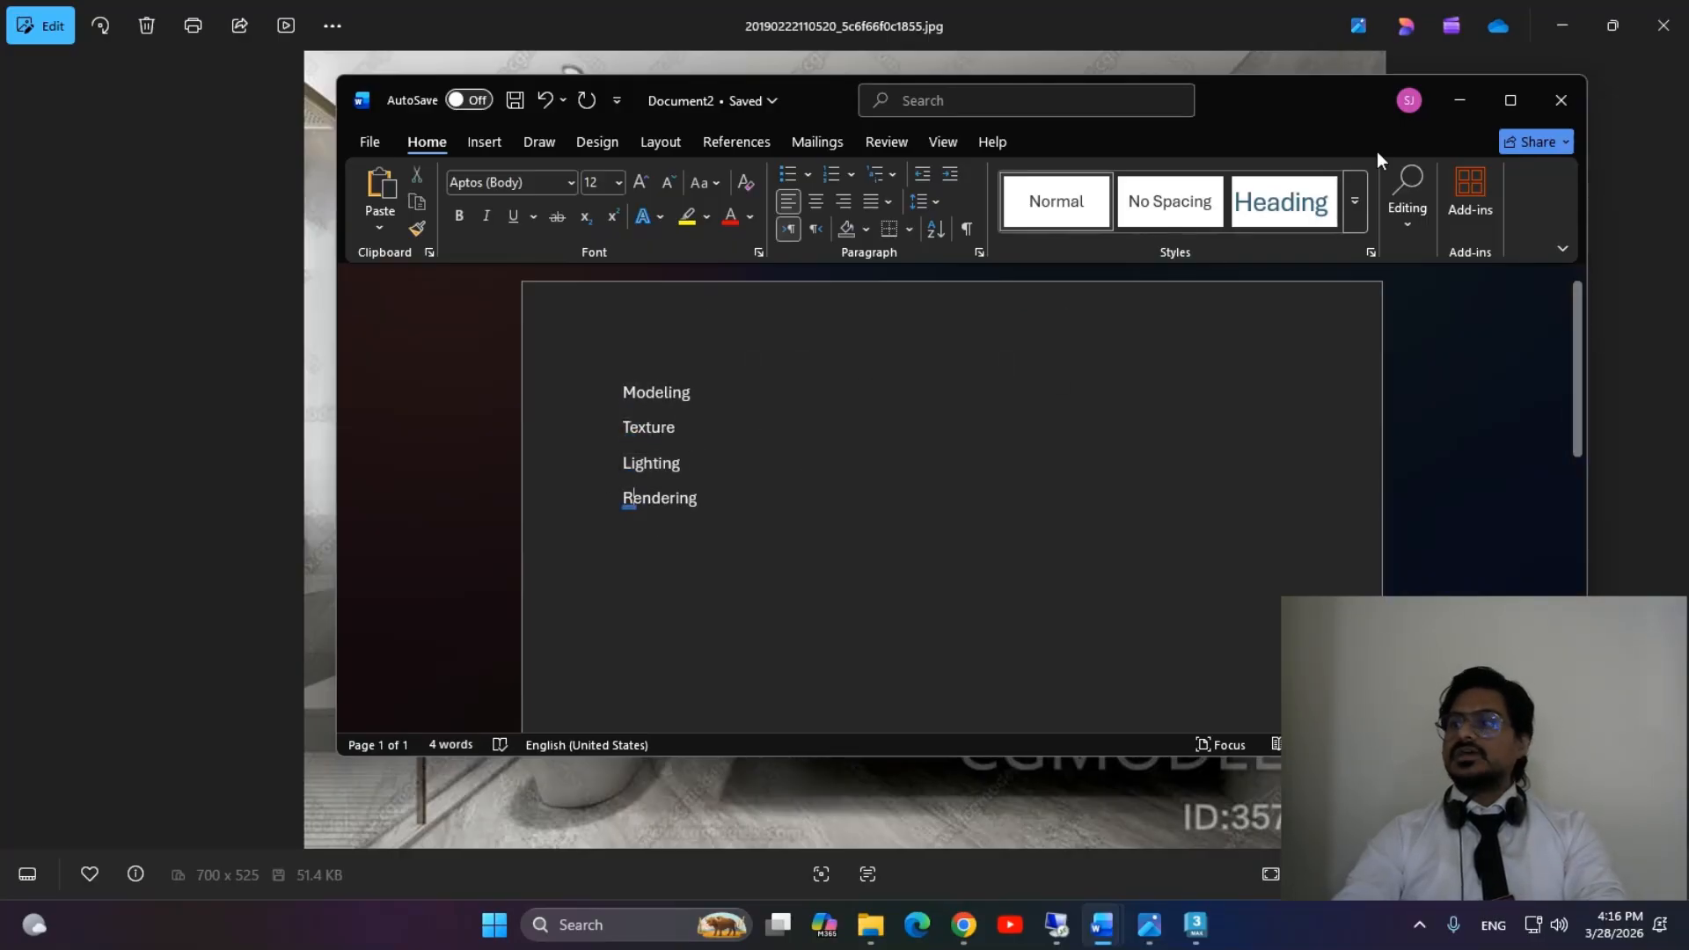
click(1459, 100)
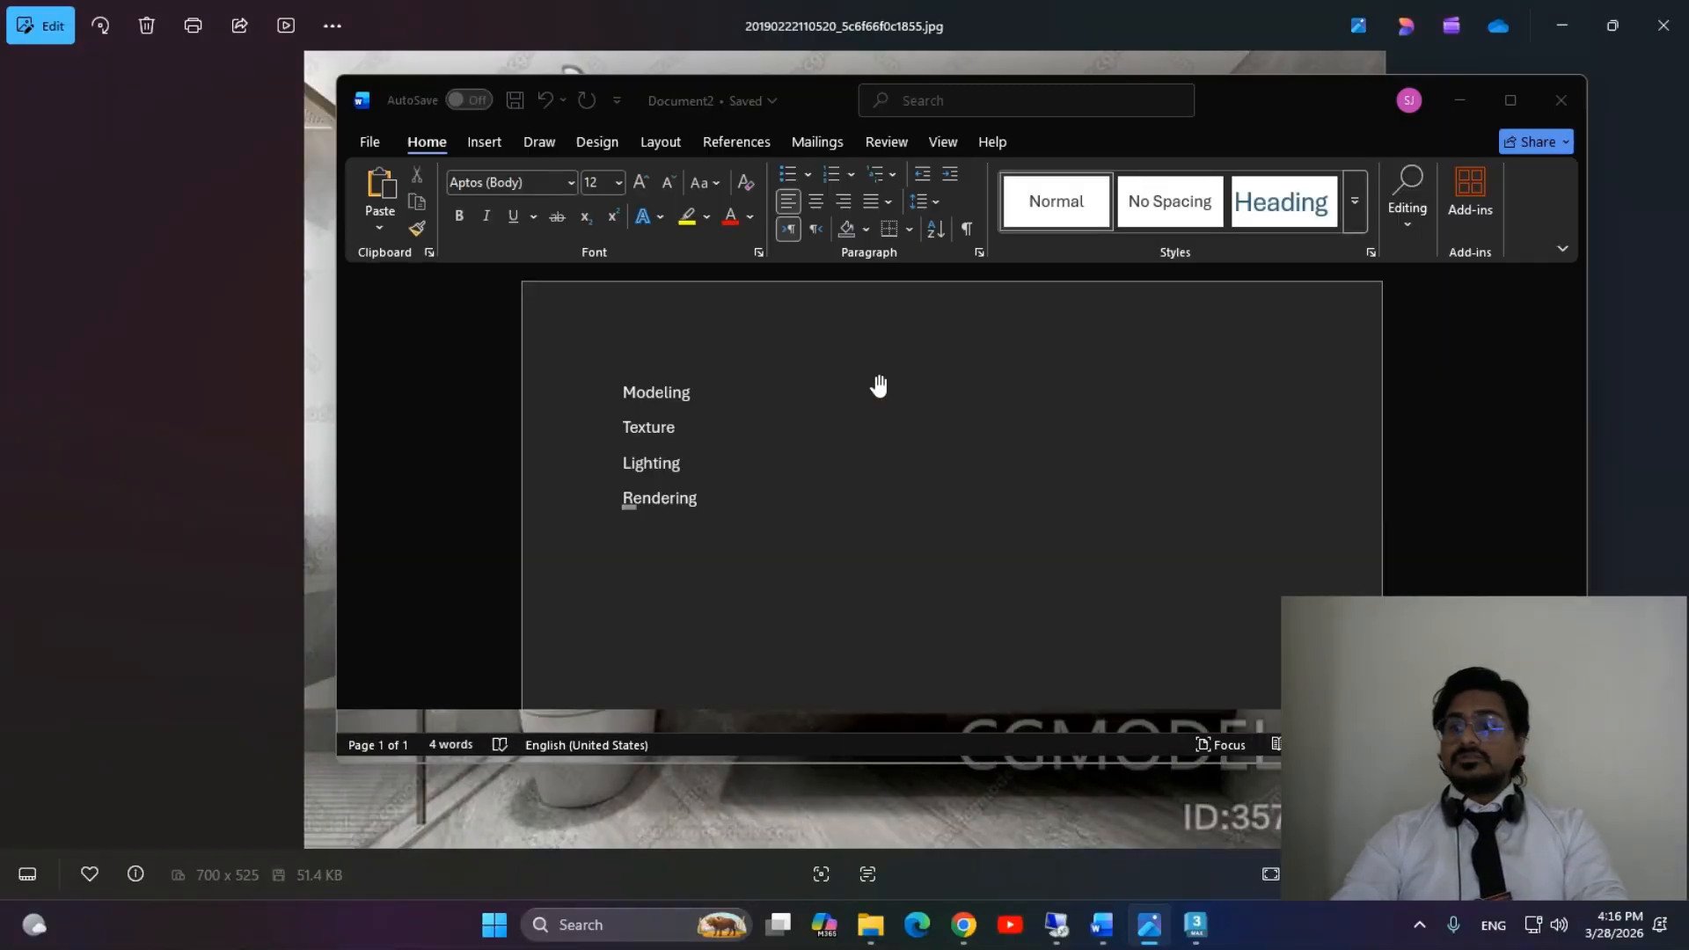
key(alt+Tab)
drag(720, 387, 614, 393)
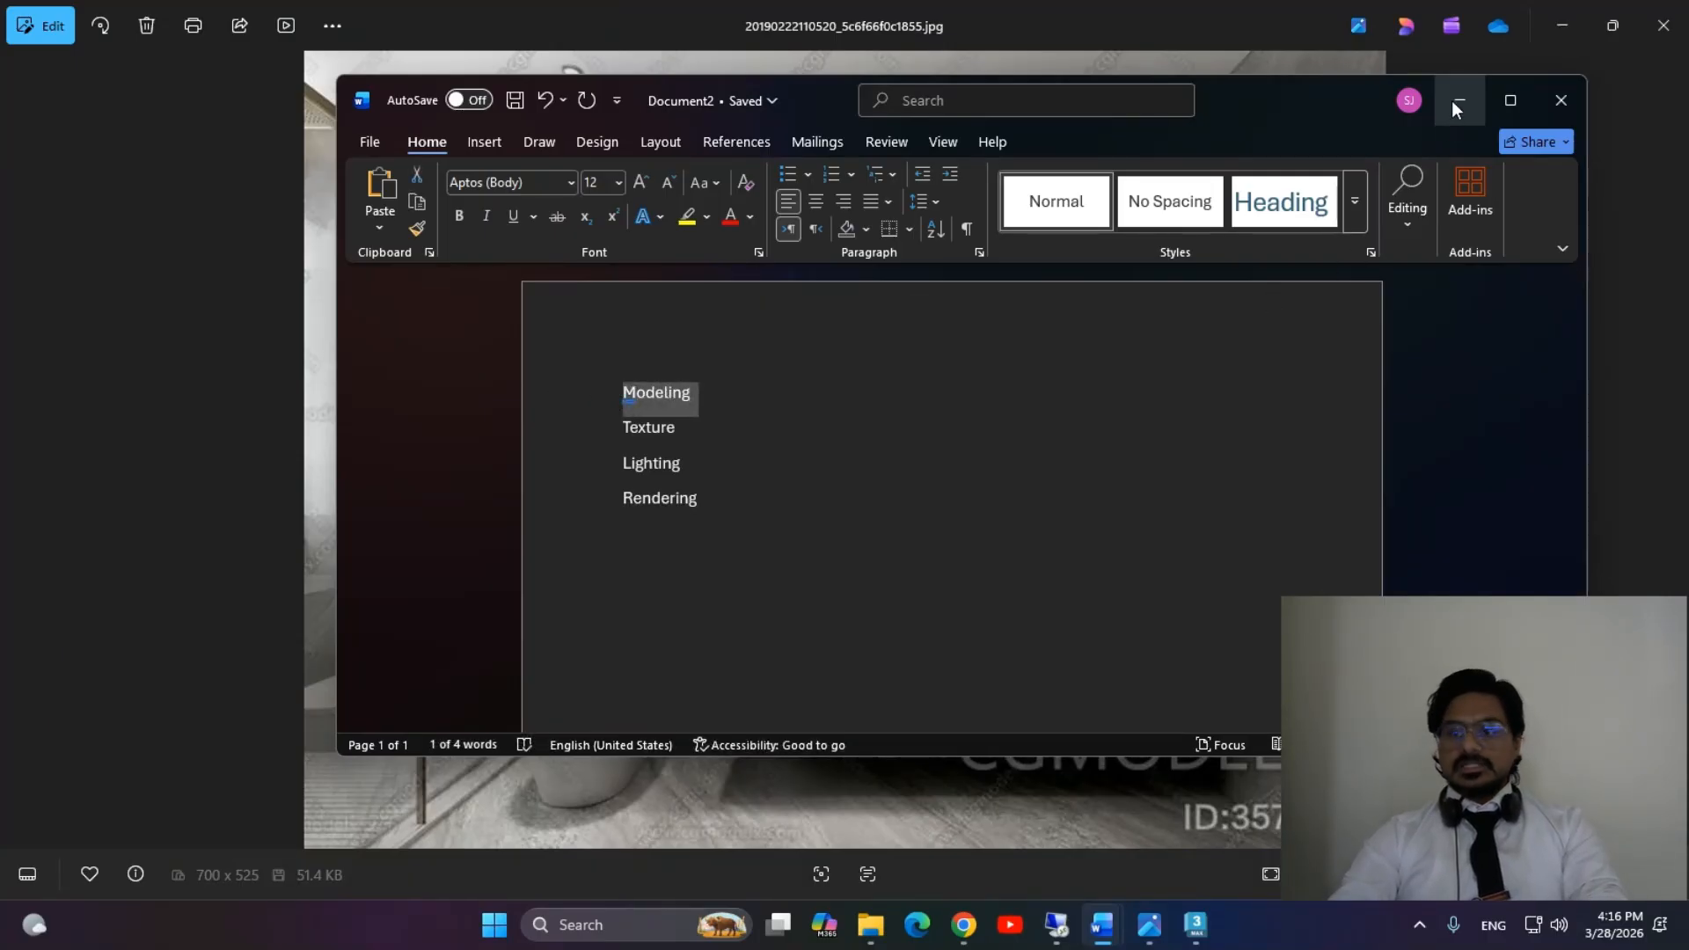
Extend the Modeling line with the notes ":- unit, block".
click(741, 389)
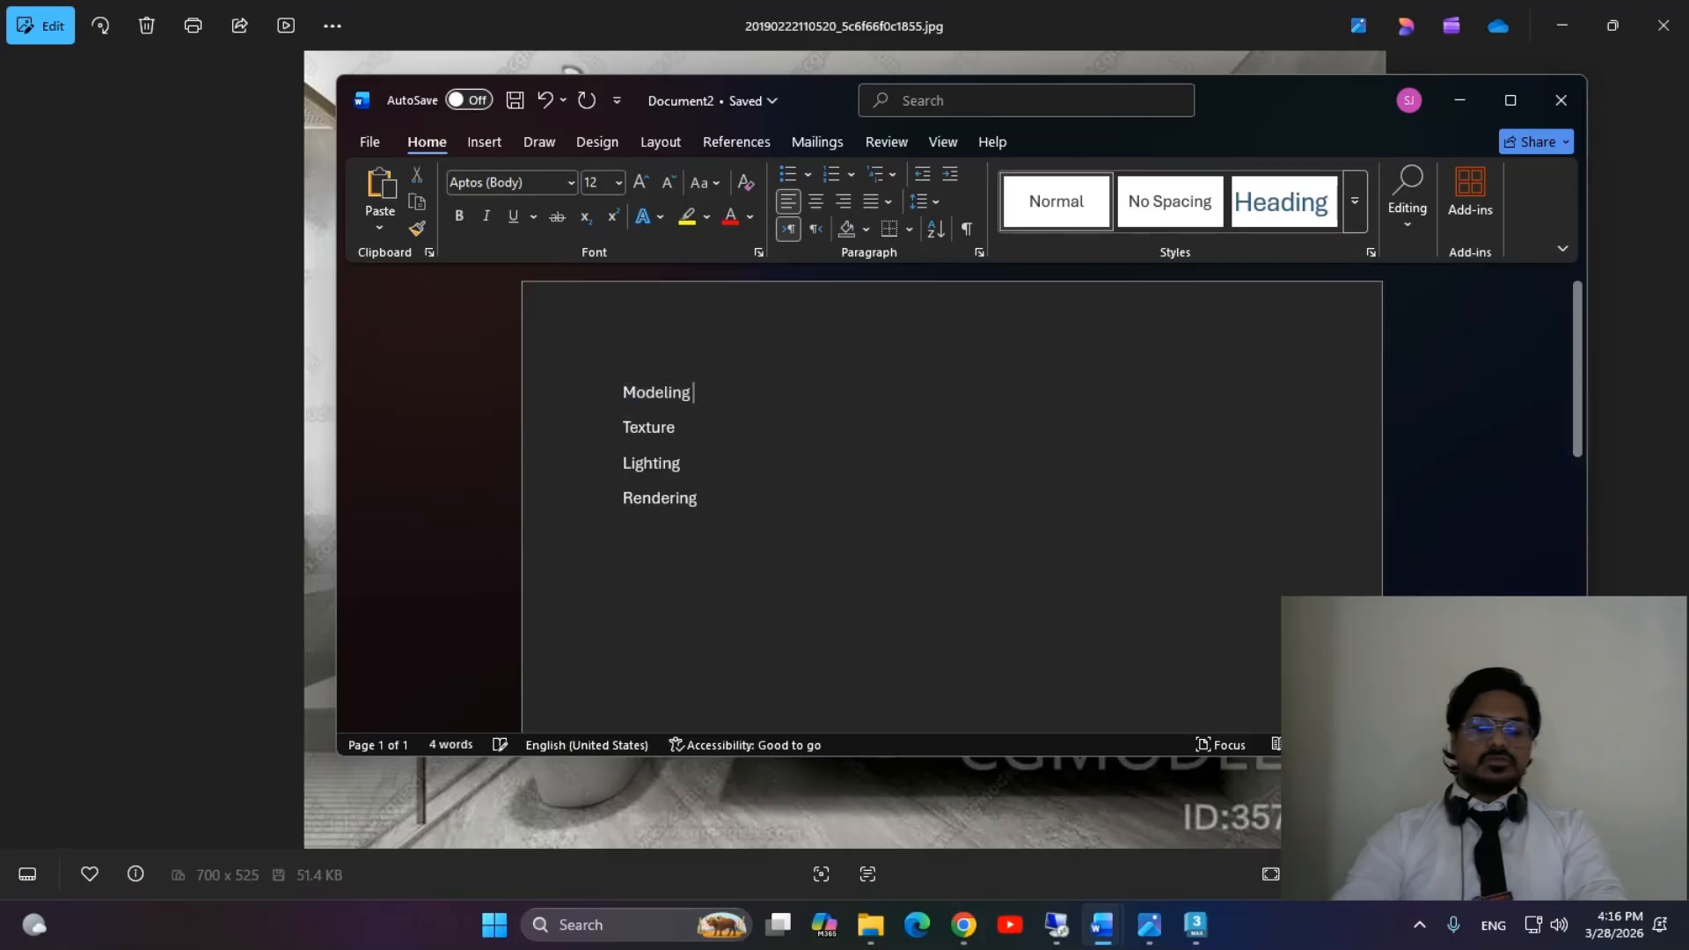
text(:-)
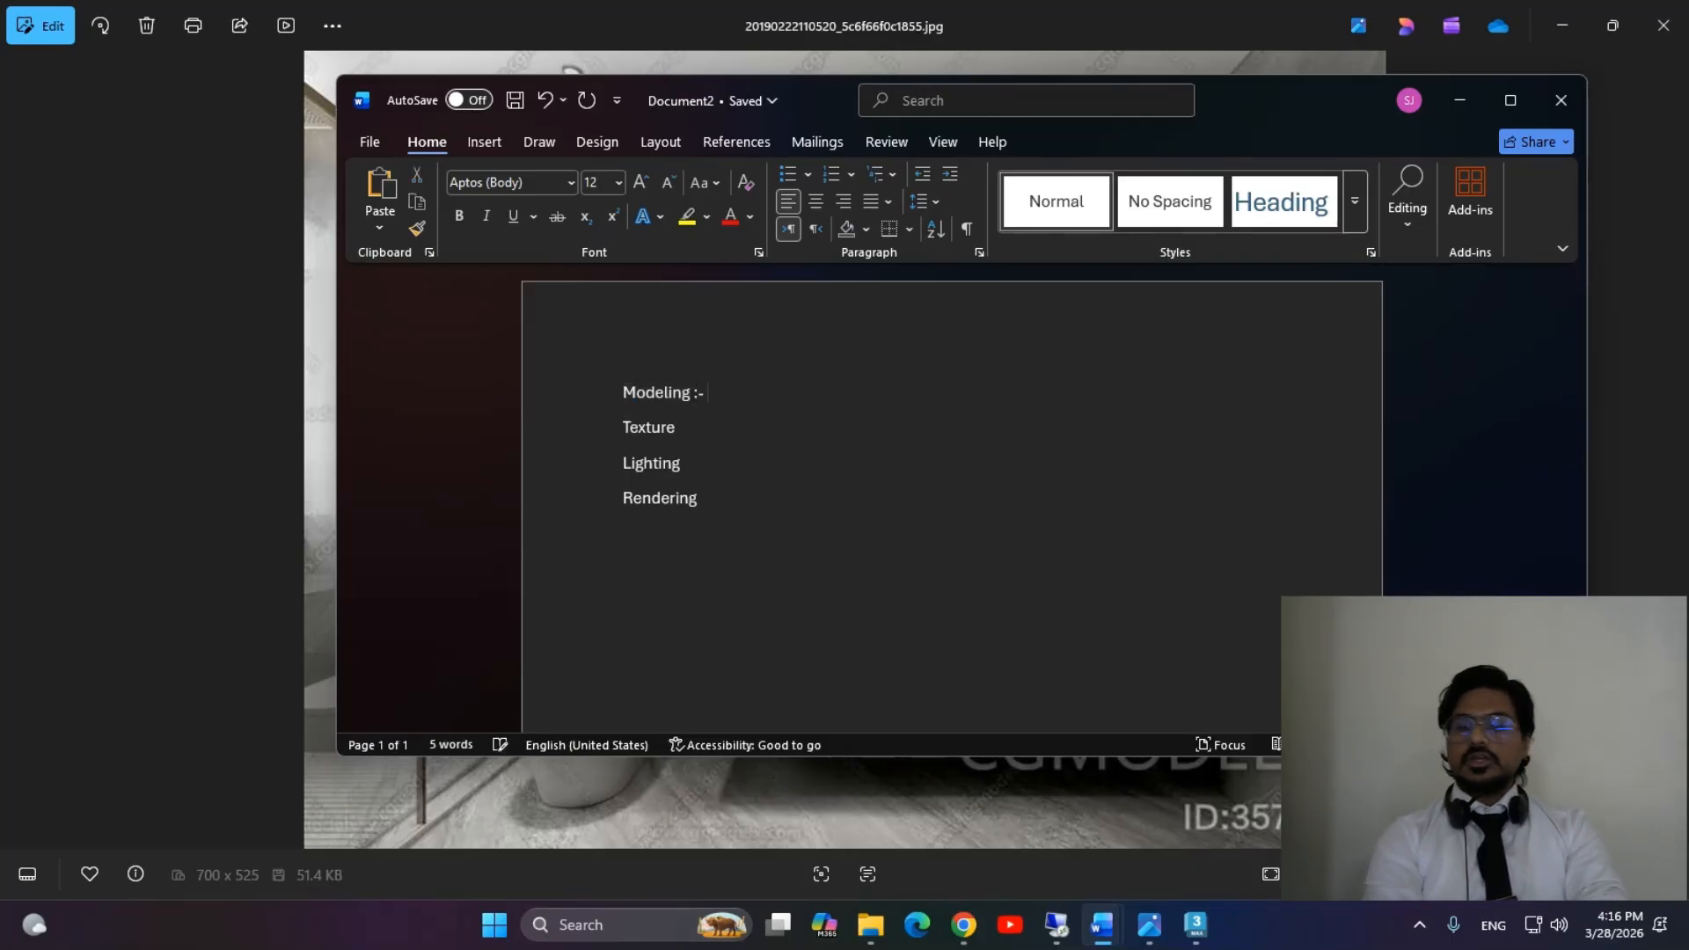
text( block)
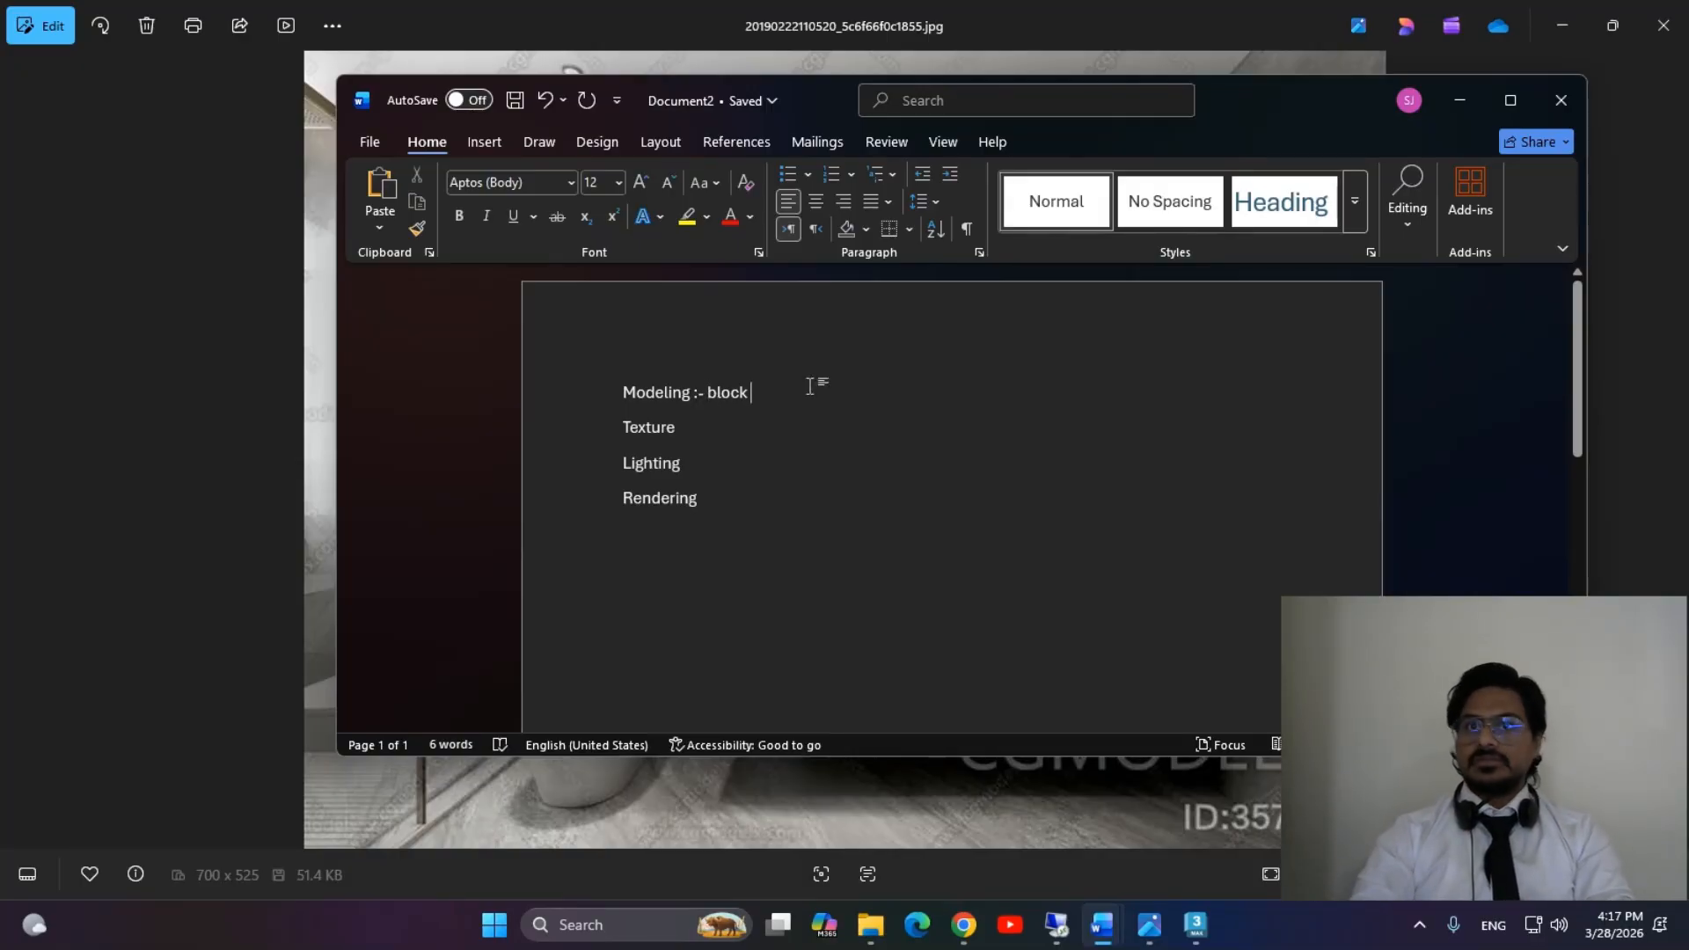
key(BackSpace)
text(unit)
key(BackSpace)
text(,)
key(Right)
key(Right)
key(Right)
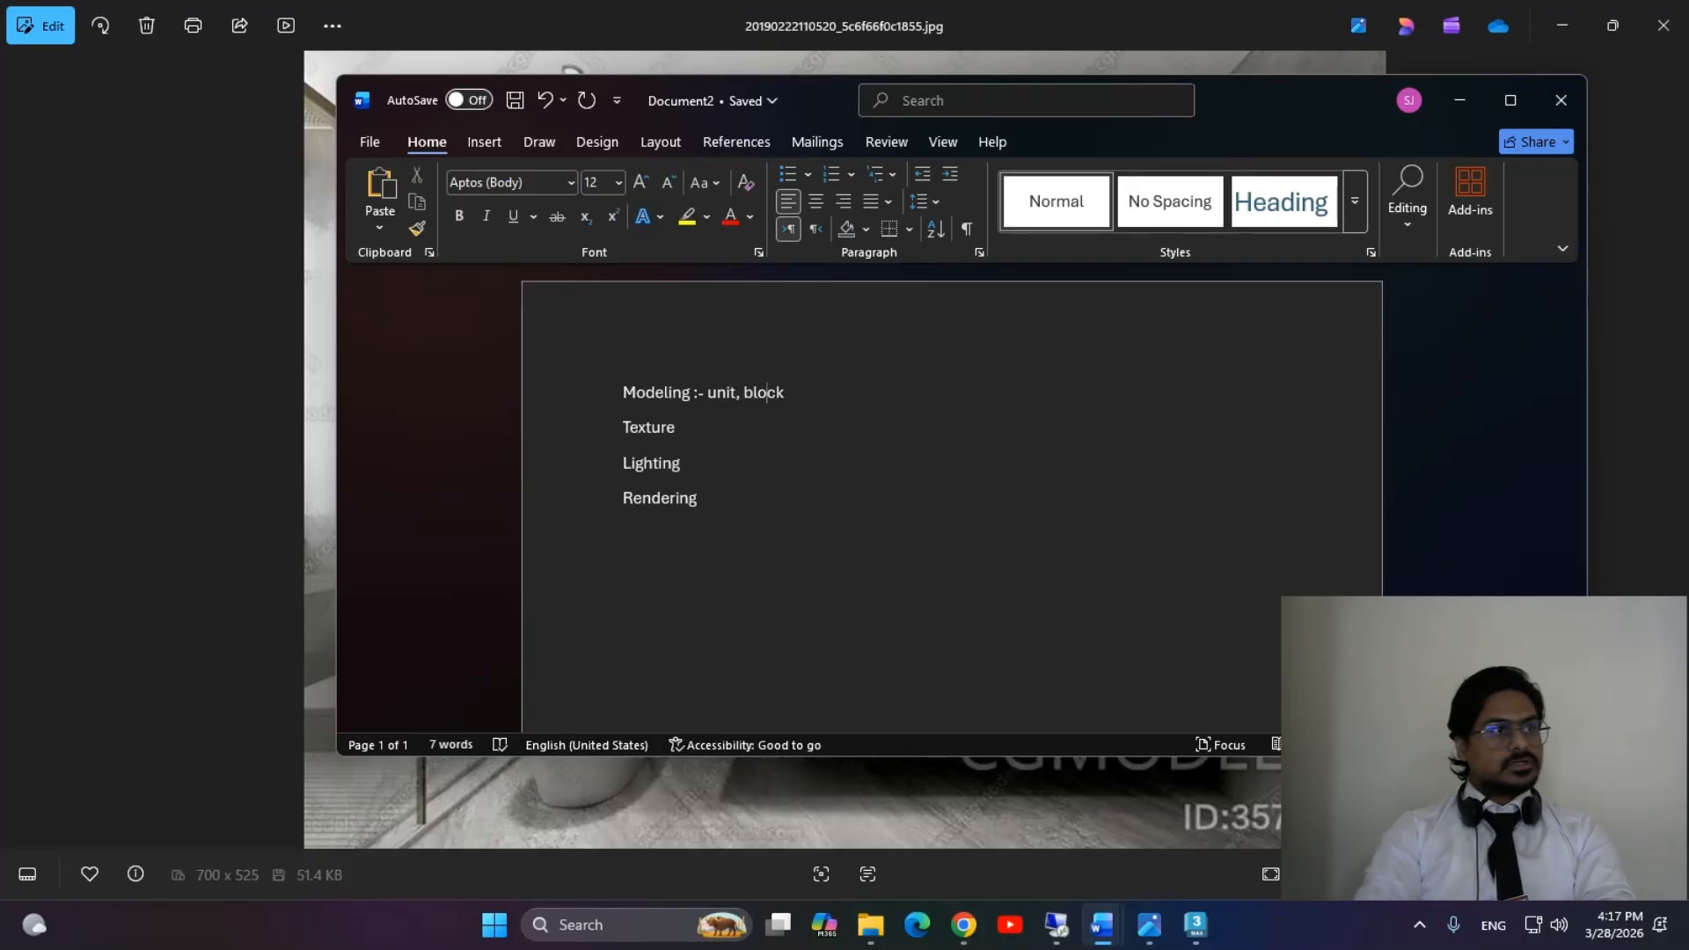
triple_click(697, 392)
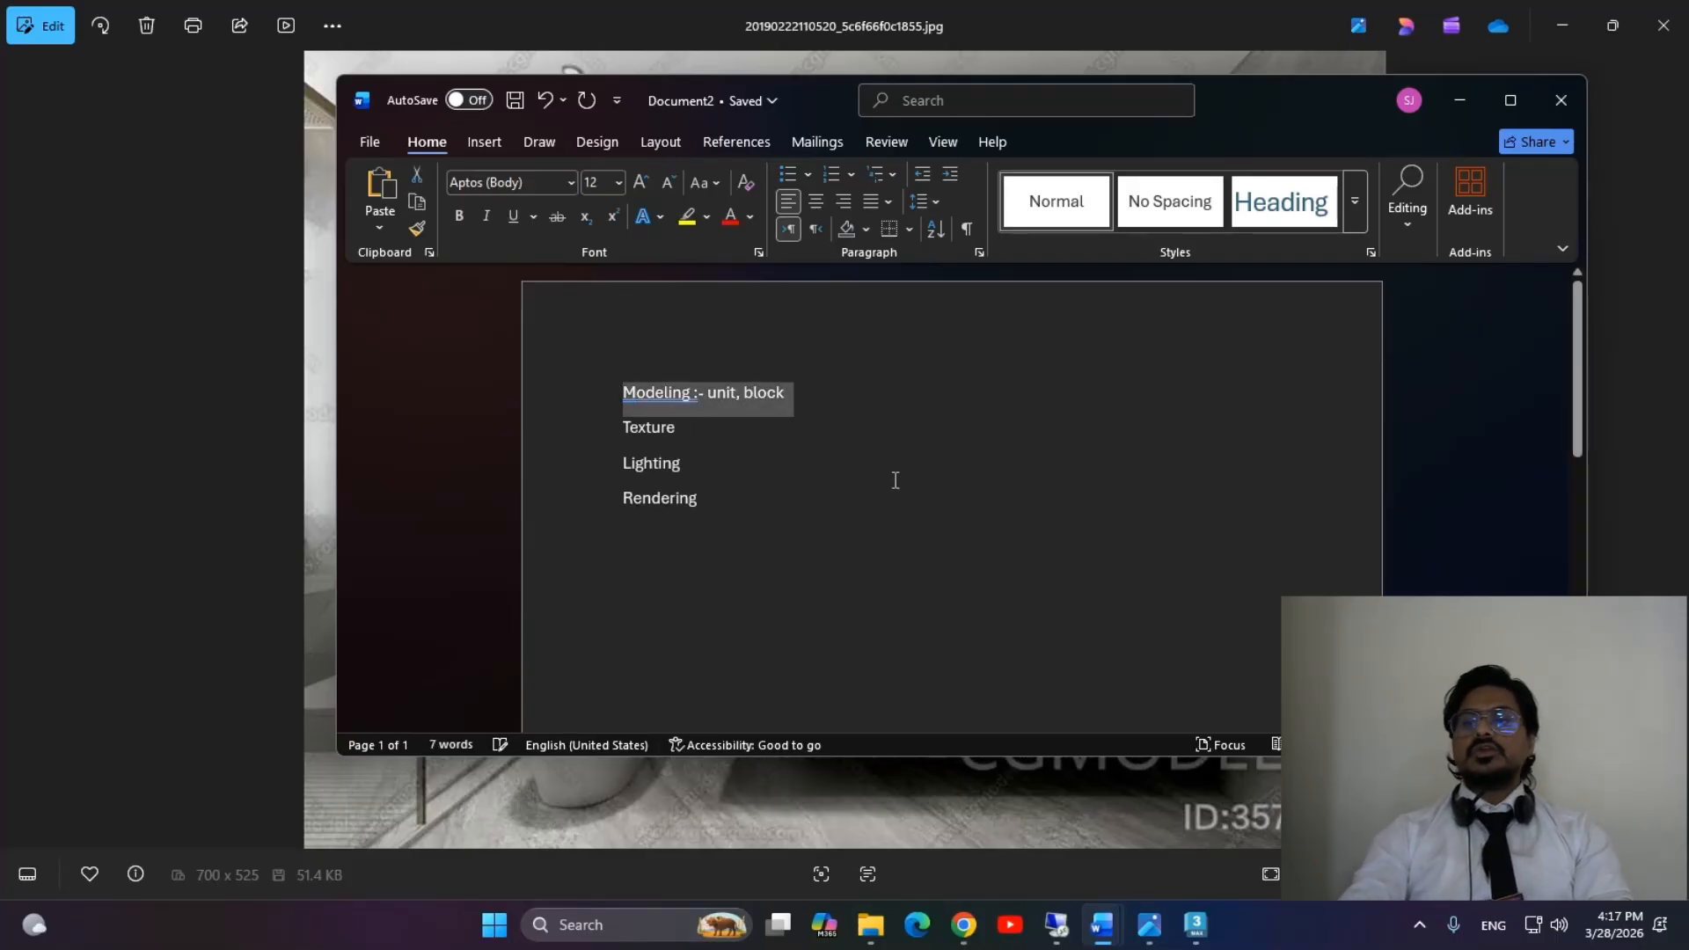
ctrl+scroll(679, 422, up, 4)
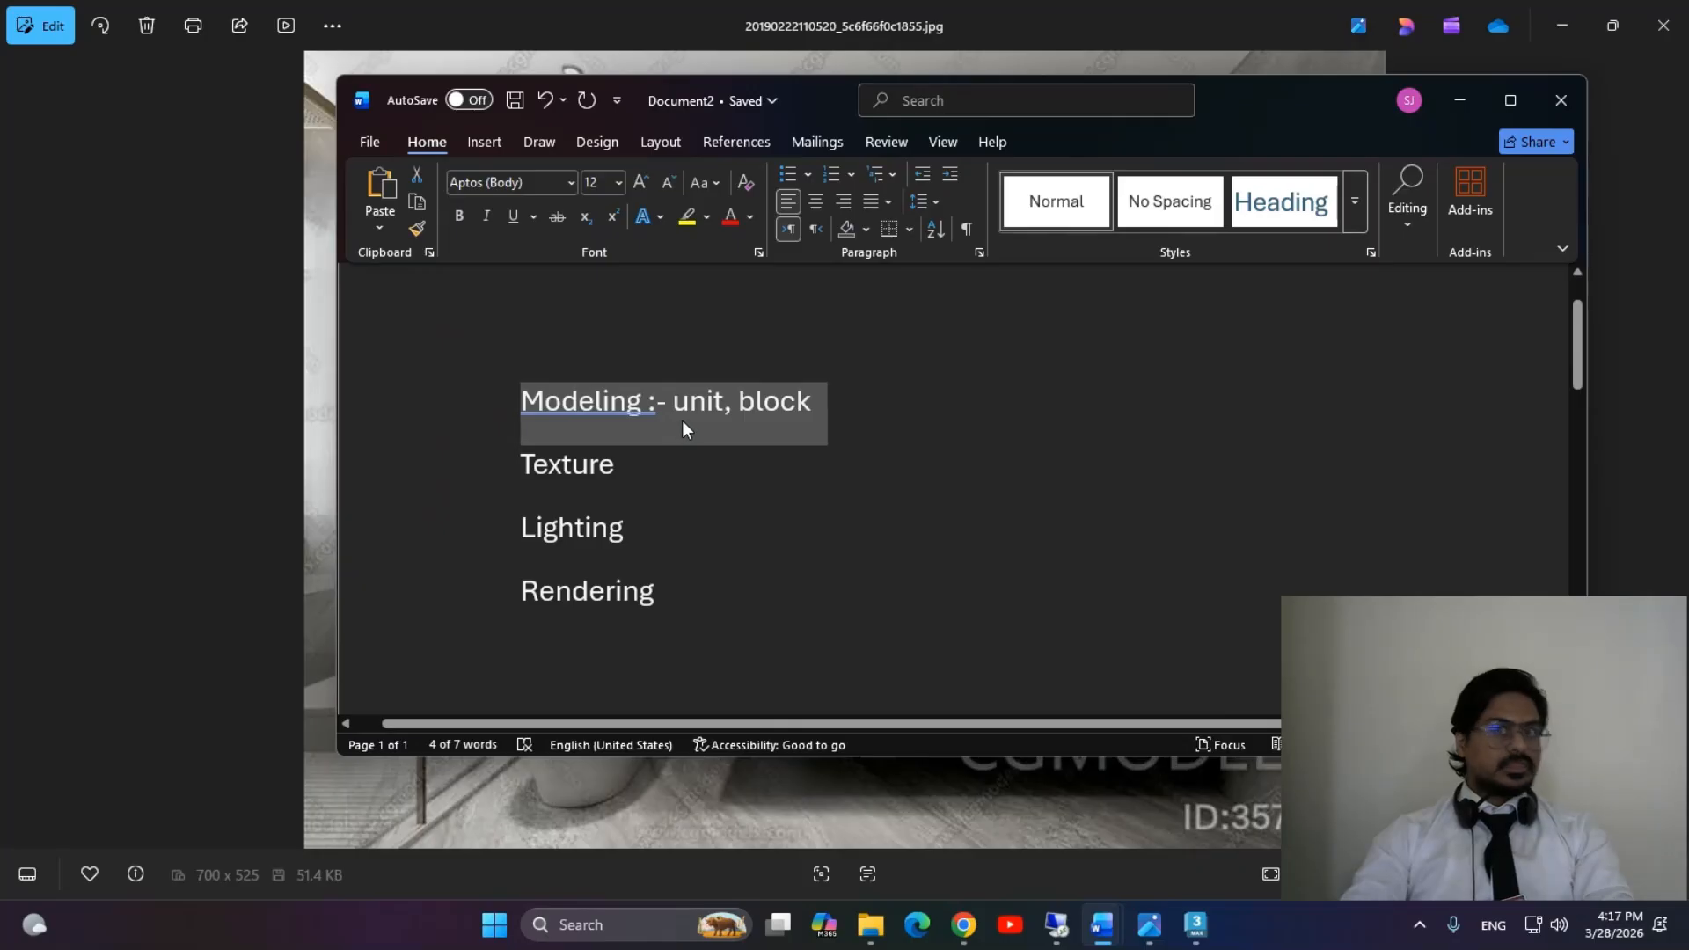
Switch to 3ds Max and set the display units to US Standard, Feet w/Fractional Inches, with a 1/1 fraction.
click(1460, 99)
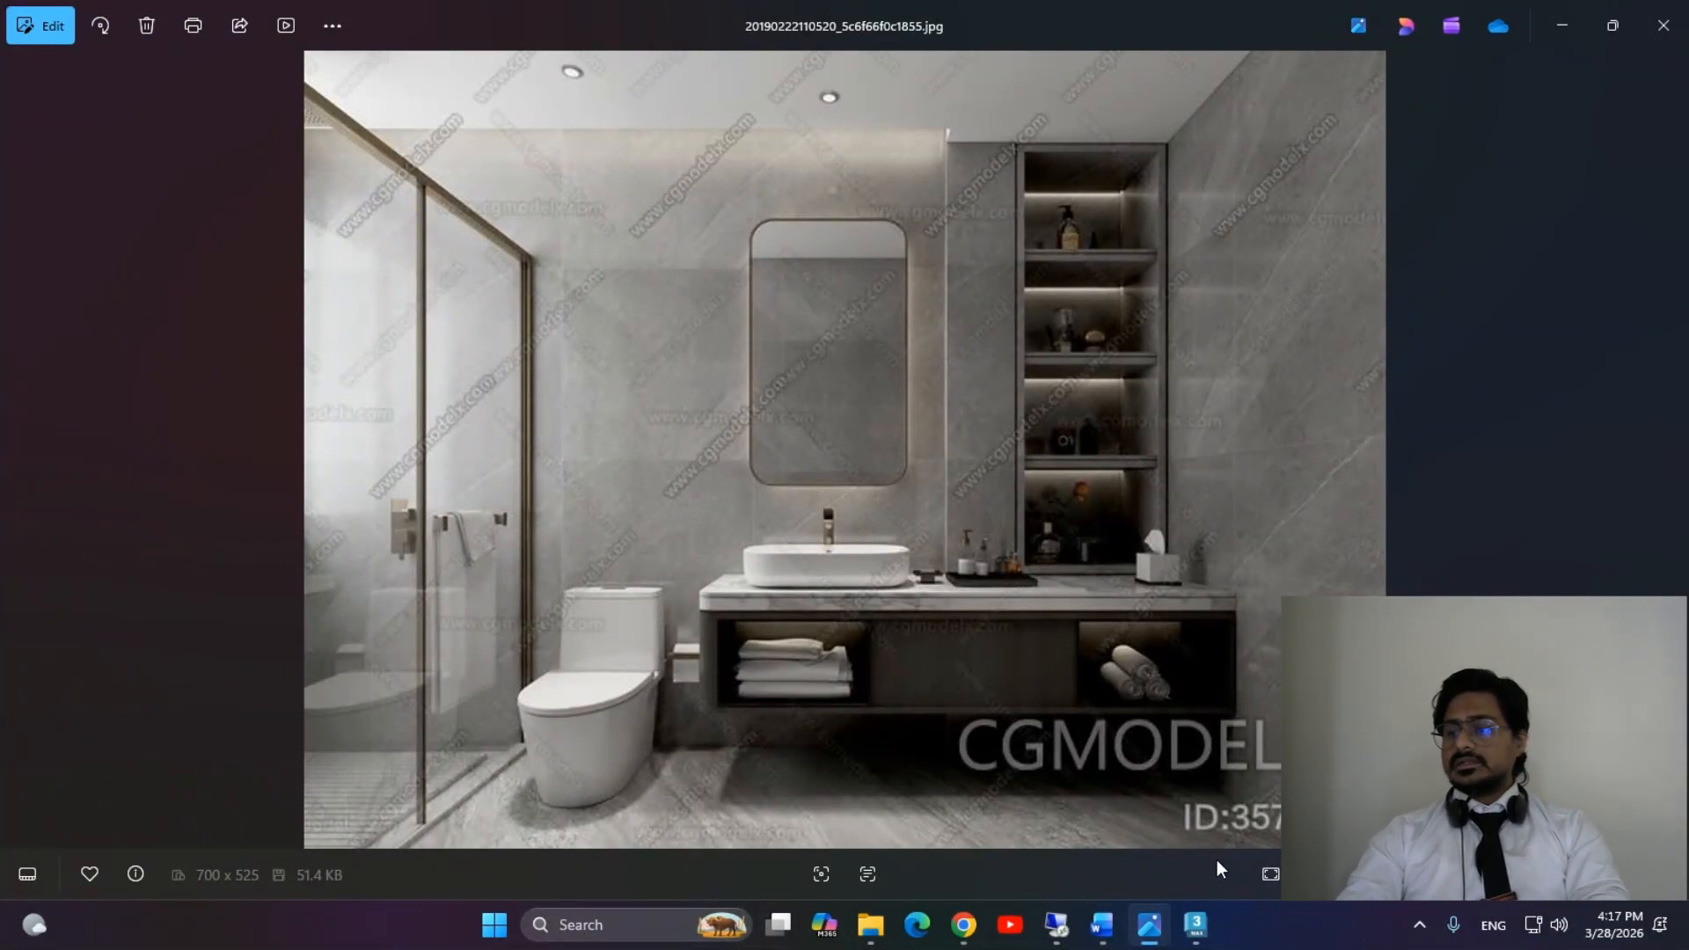
click(1196, 923)
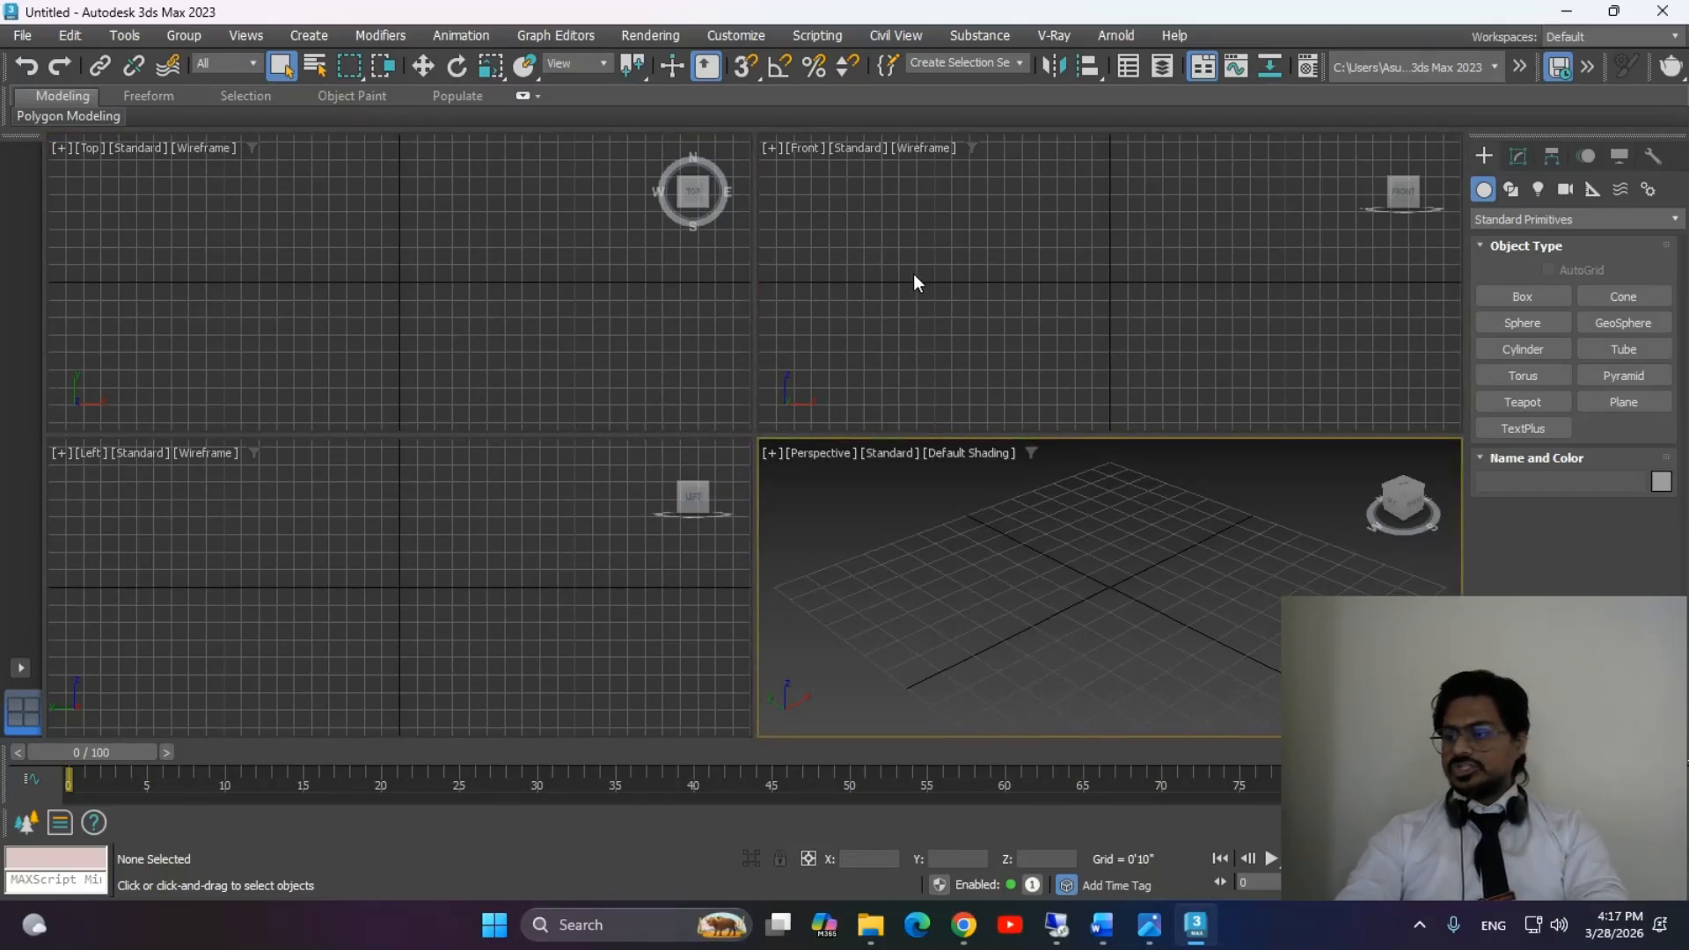
click(735, 36)
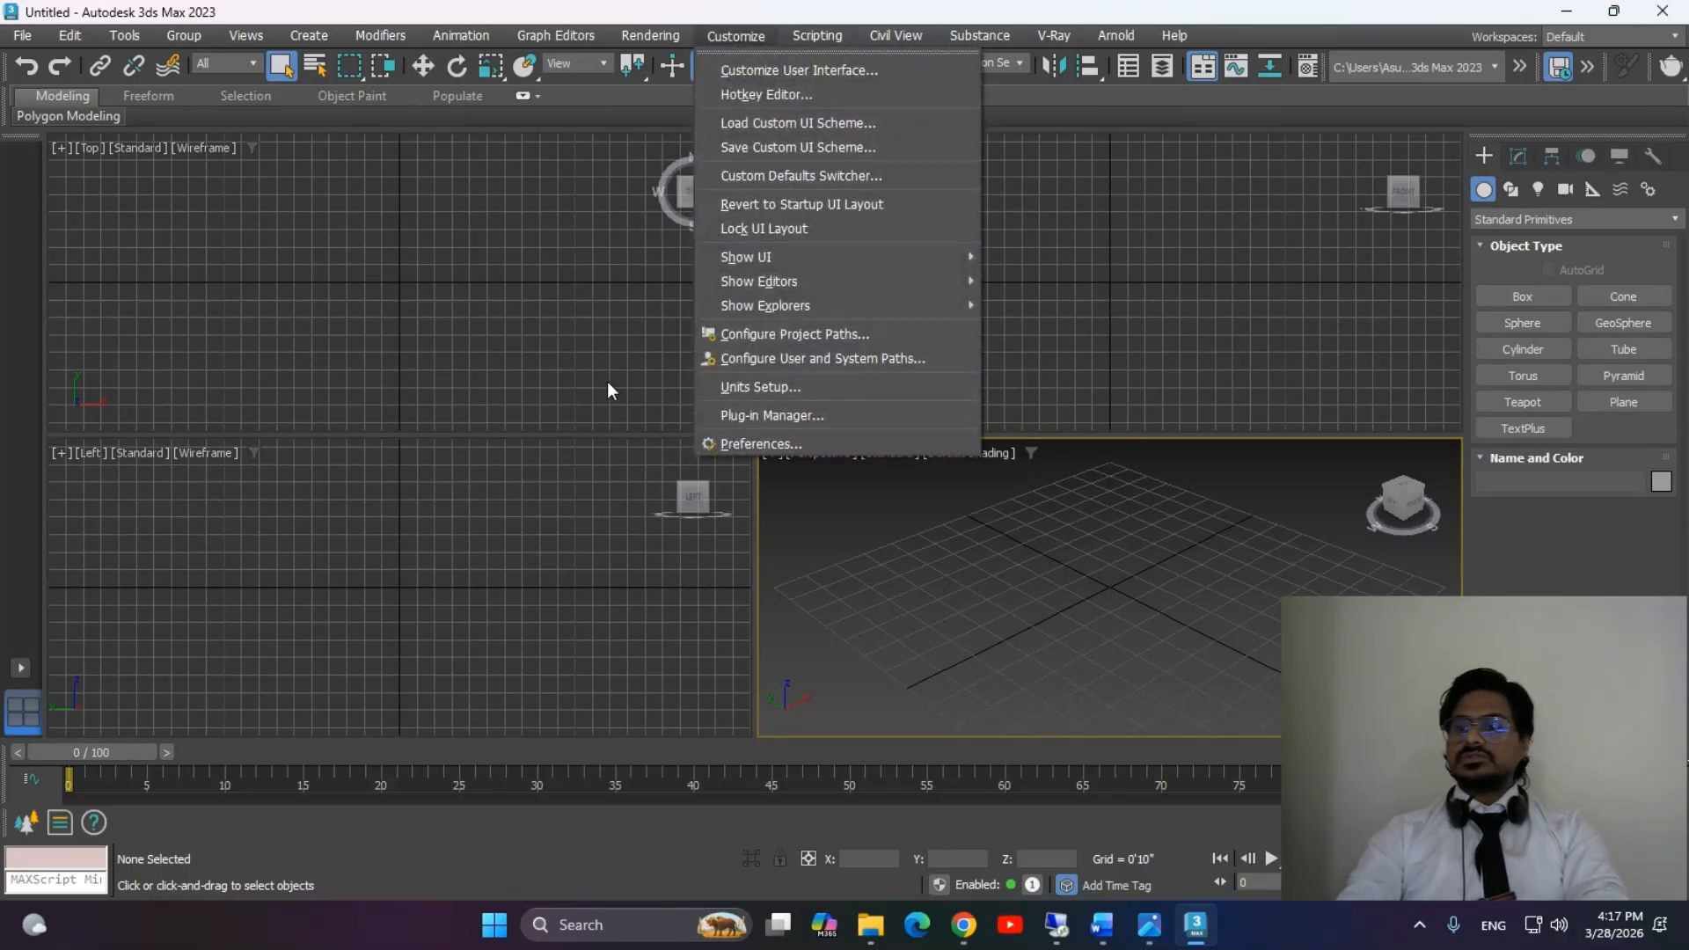
click(752, 386)
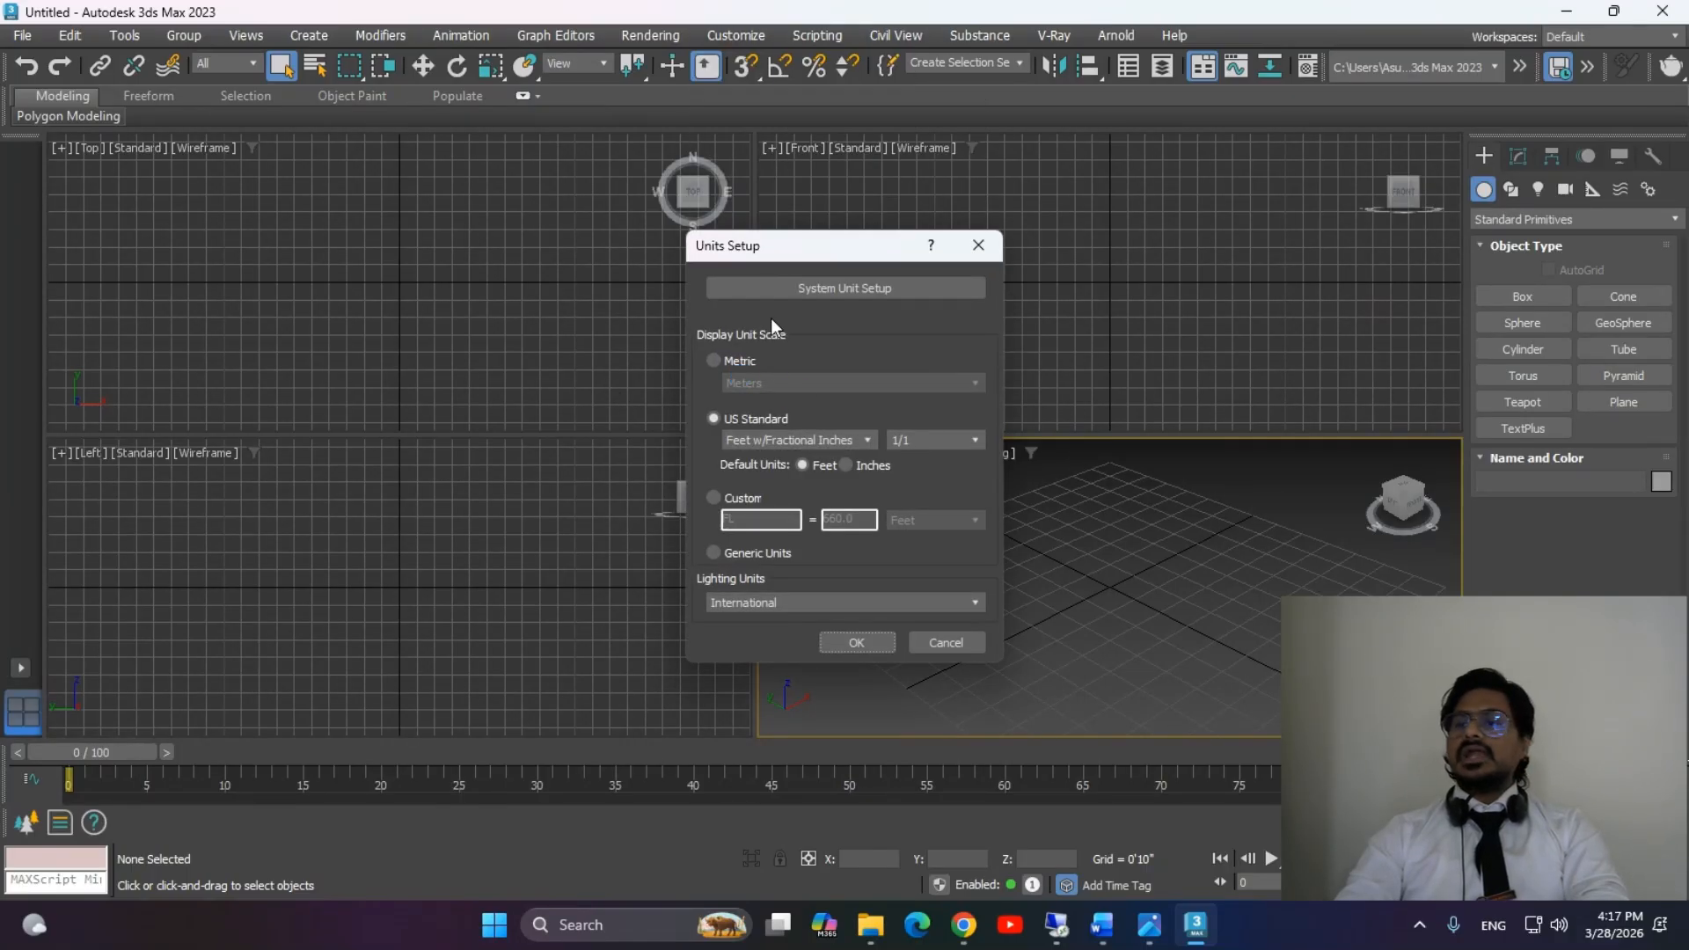
drag(837, 255, 849, 98)
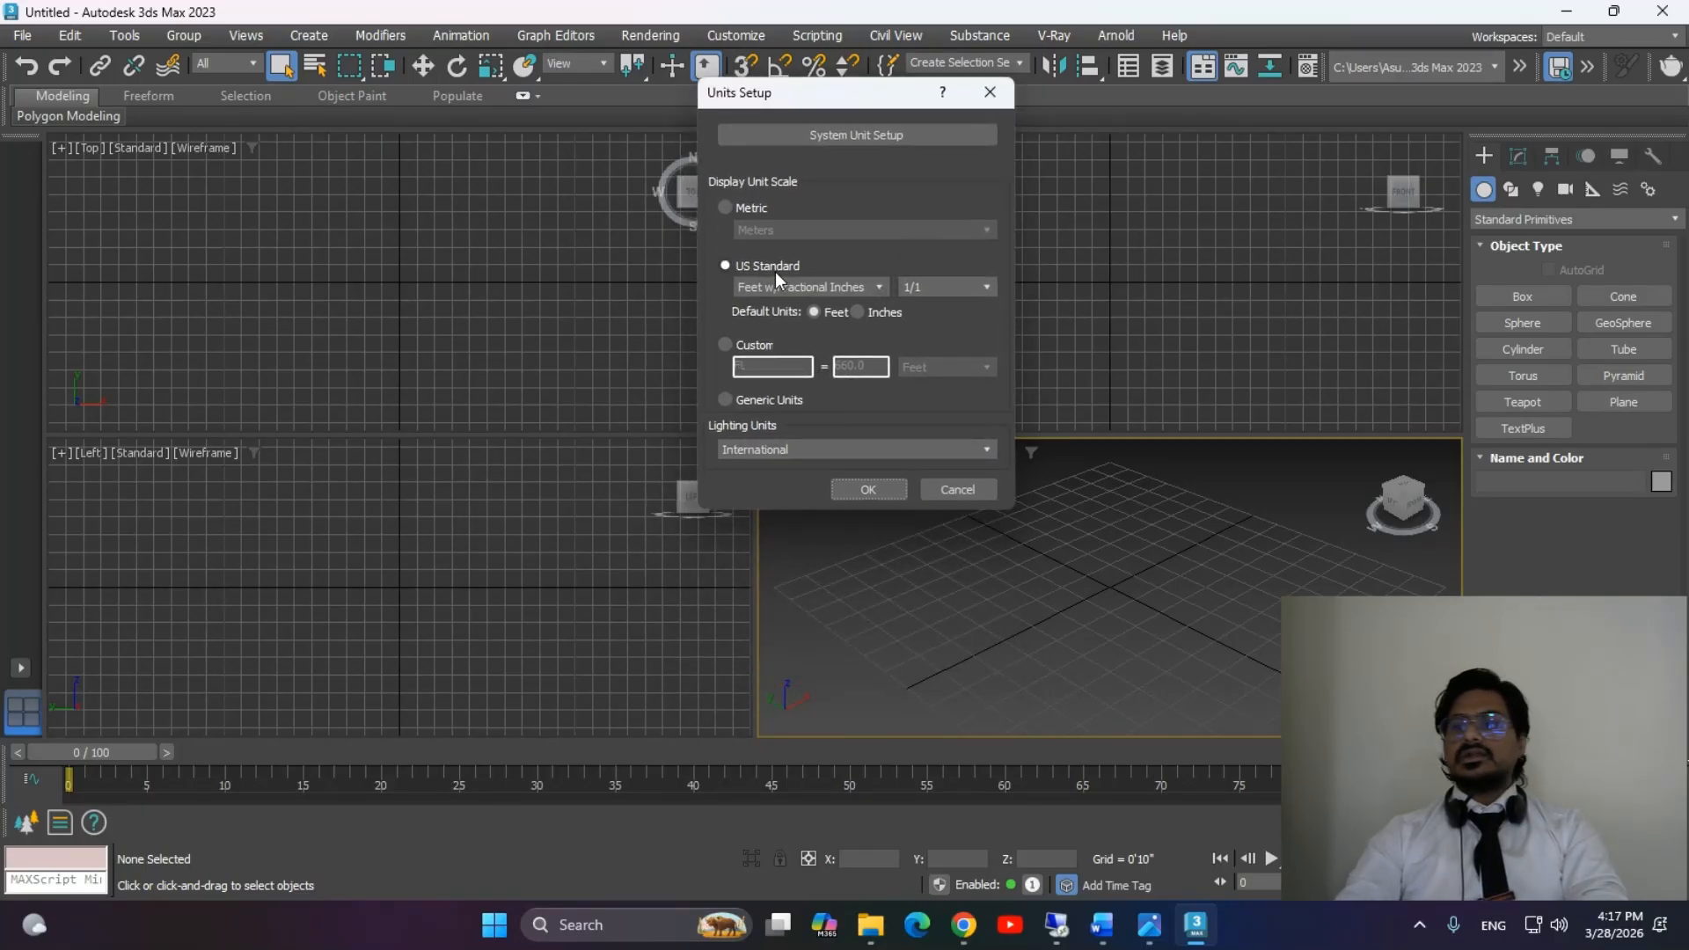
click(827, 288)
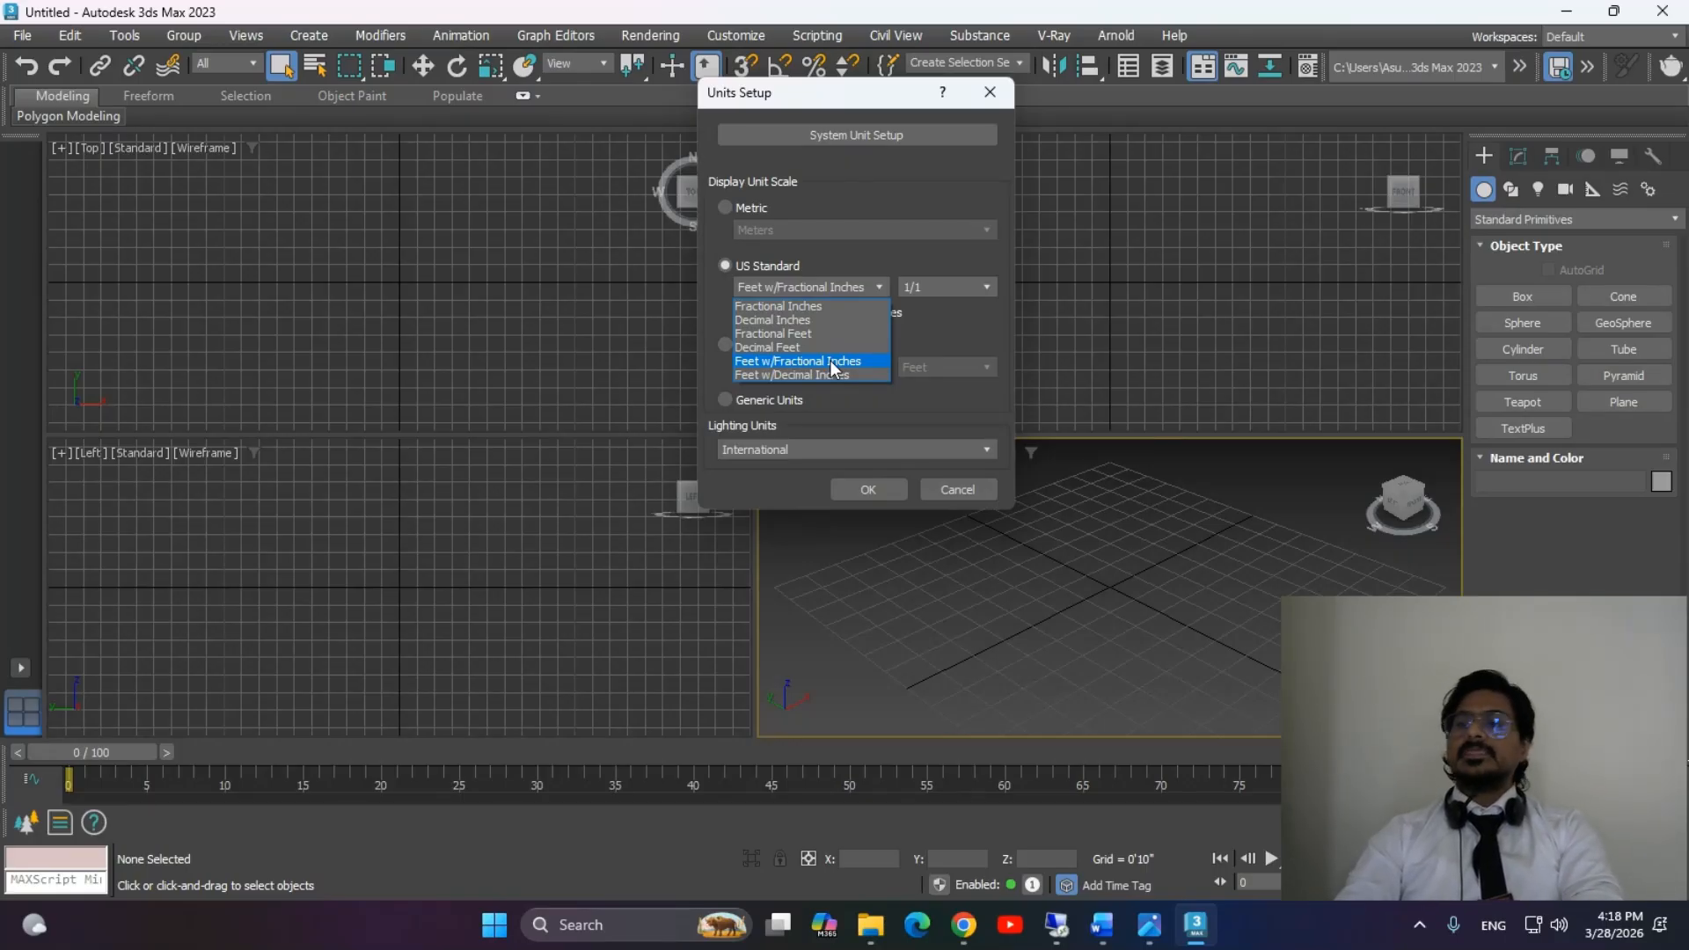
click(830, 361)
drag(792, 97, 796, 73)
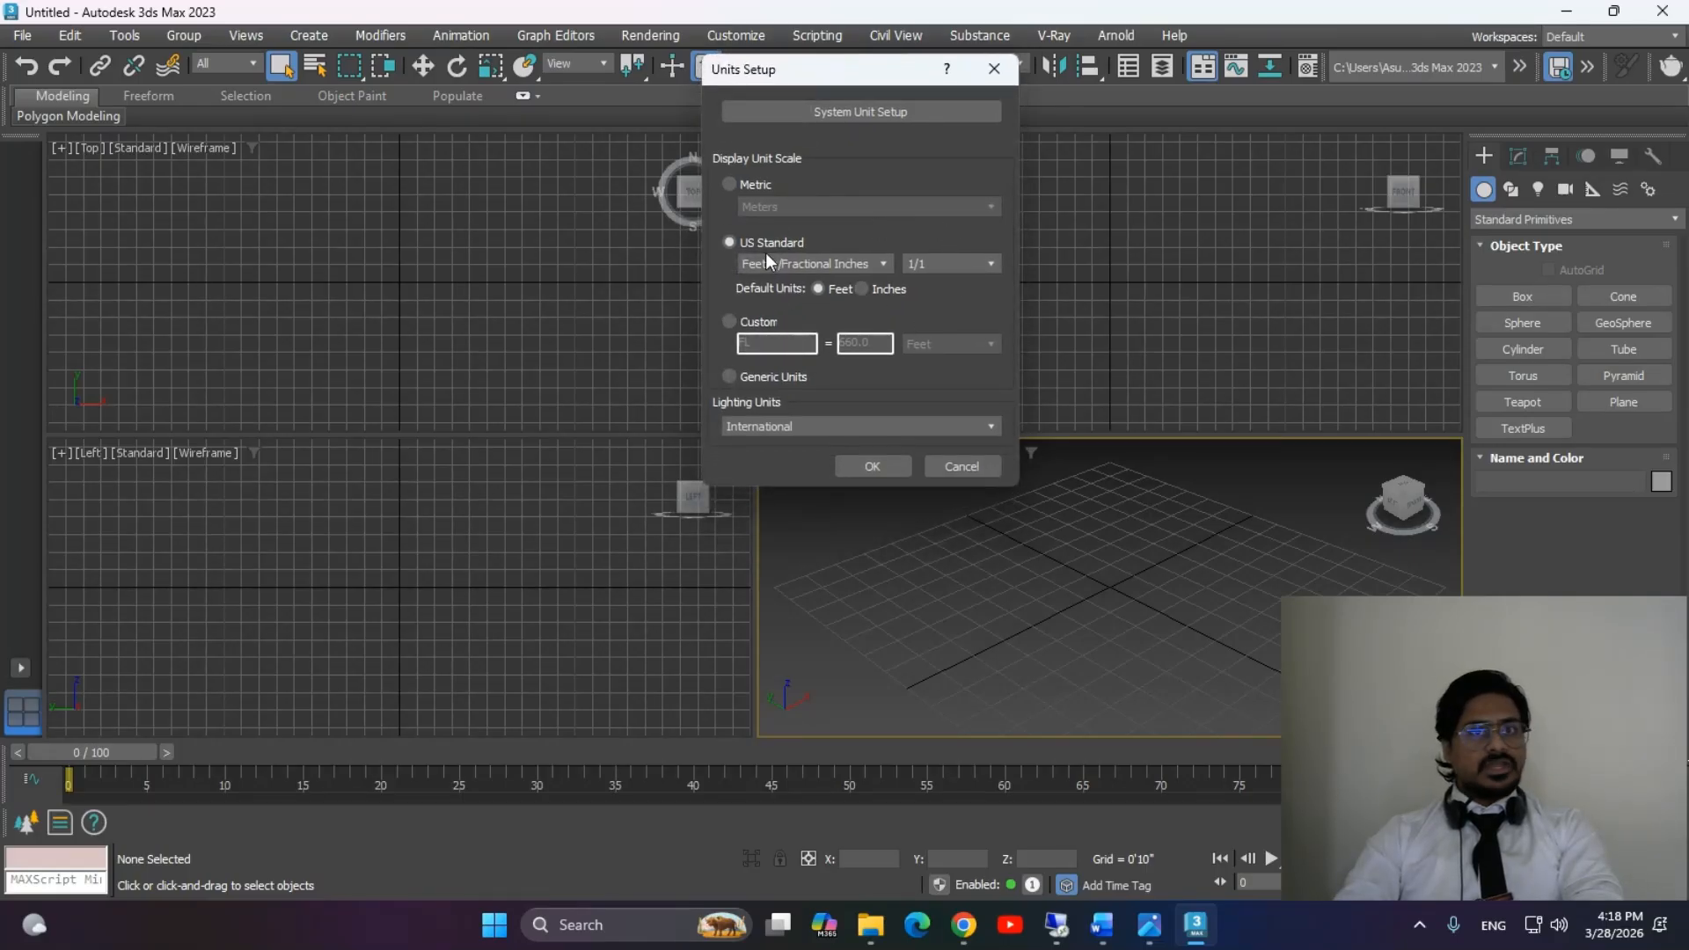
click(947, 266)
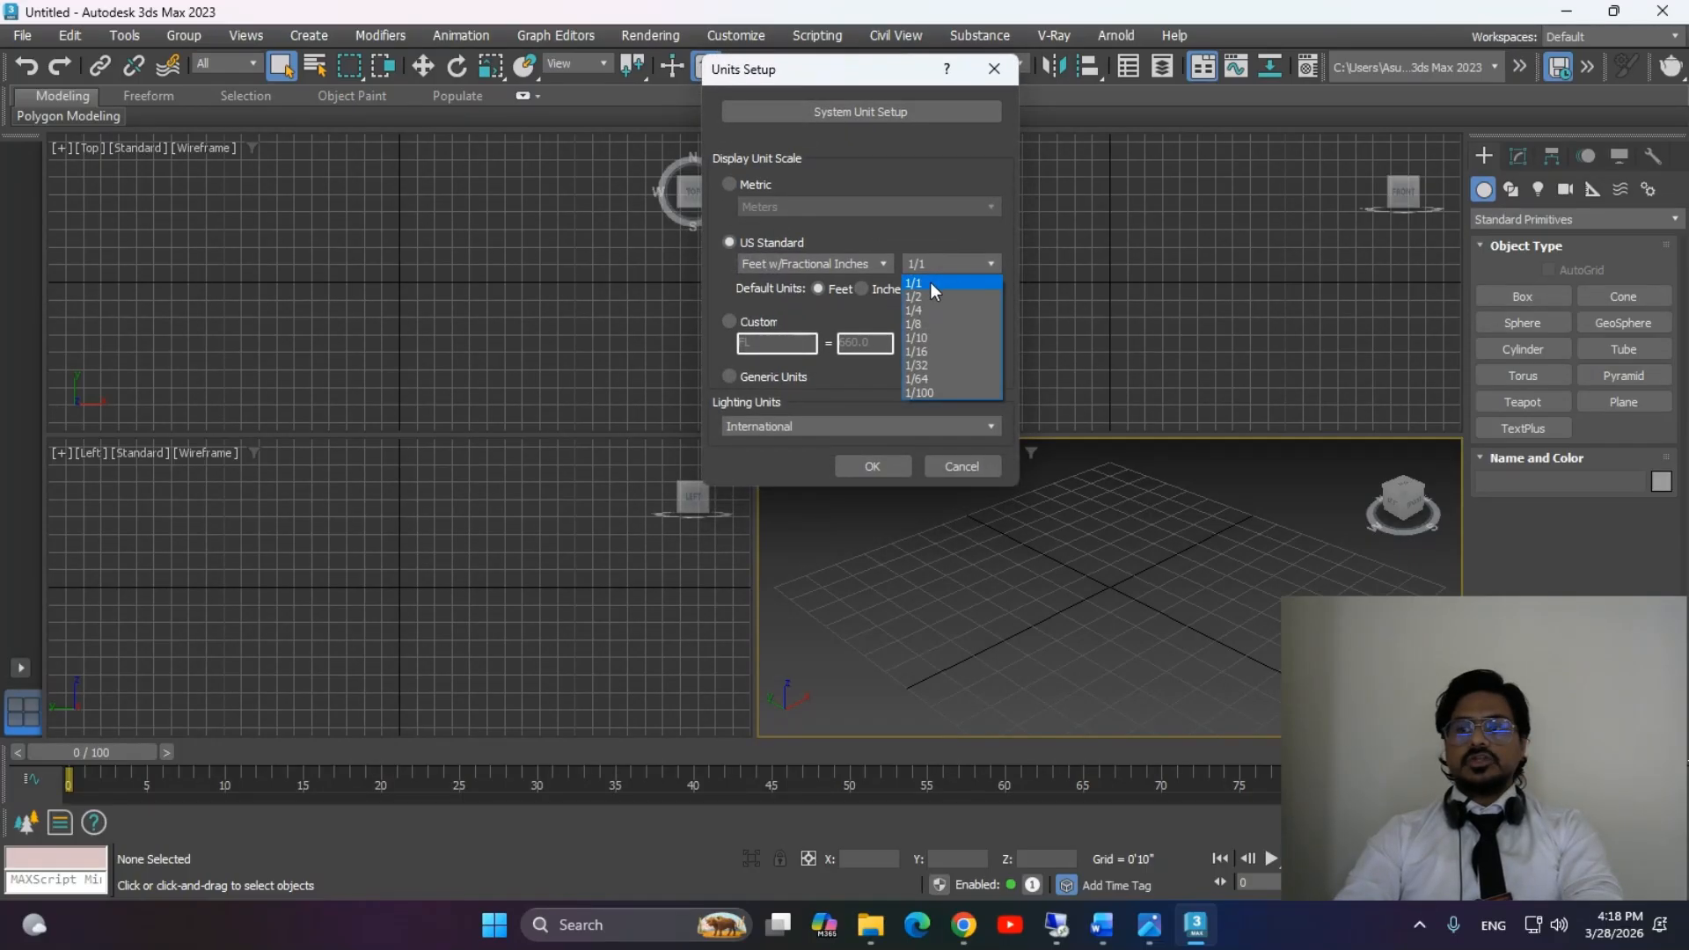
click(931, 281)
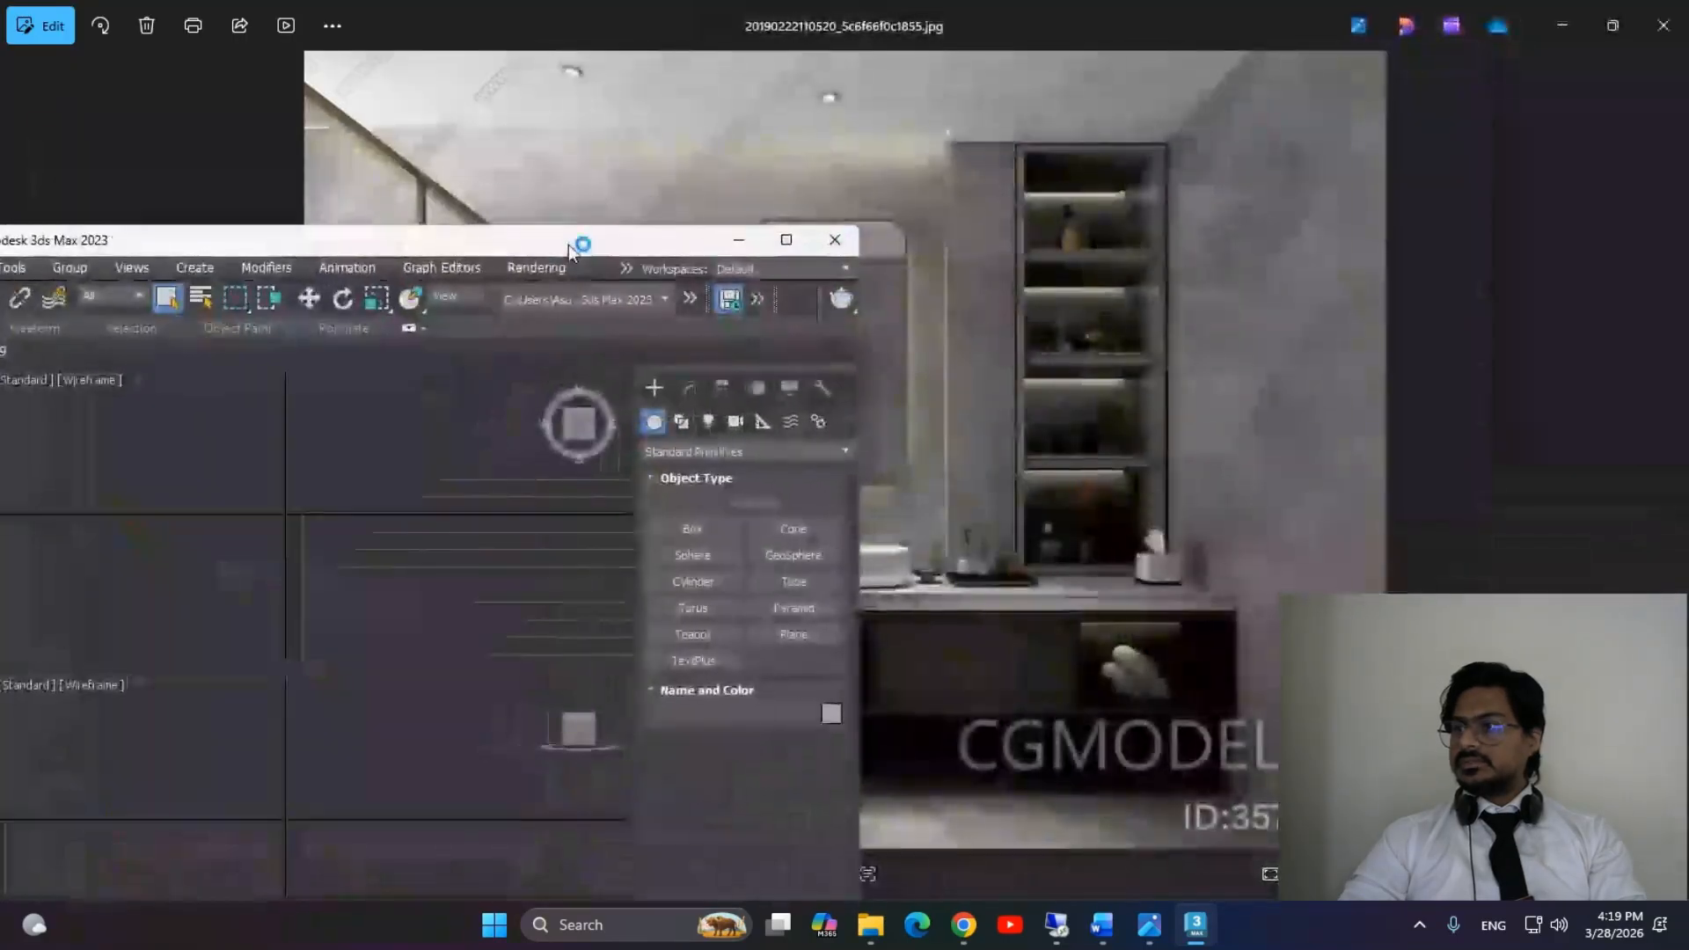
Move the 3ds Max window aside and bring up the file properties of the bathroom reference image.
drag(599, 245, 459, 264)
scroll(1366, 336, down, 2)
click(1676, 24)
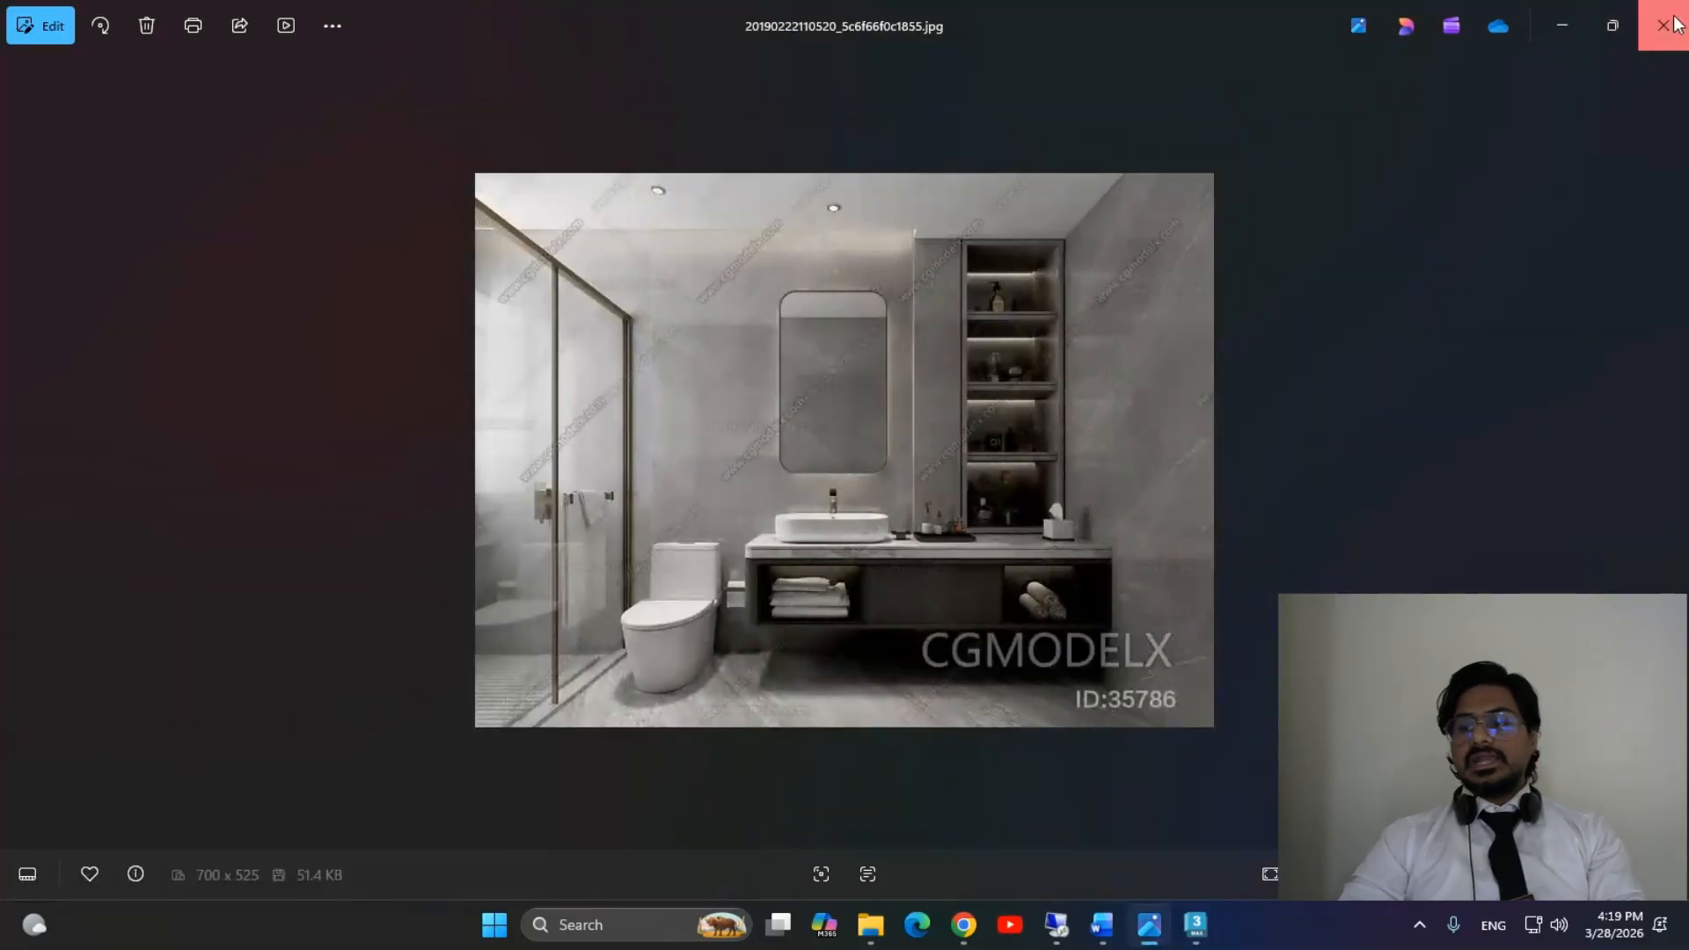
key(alt+Tab)
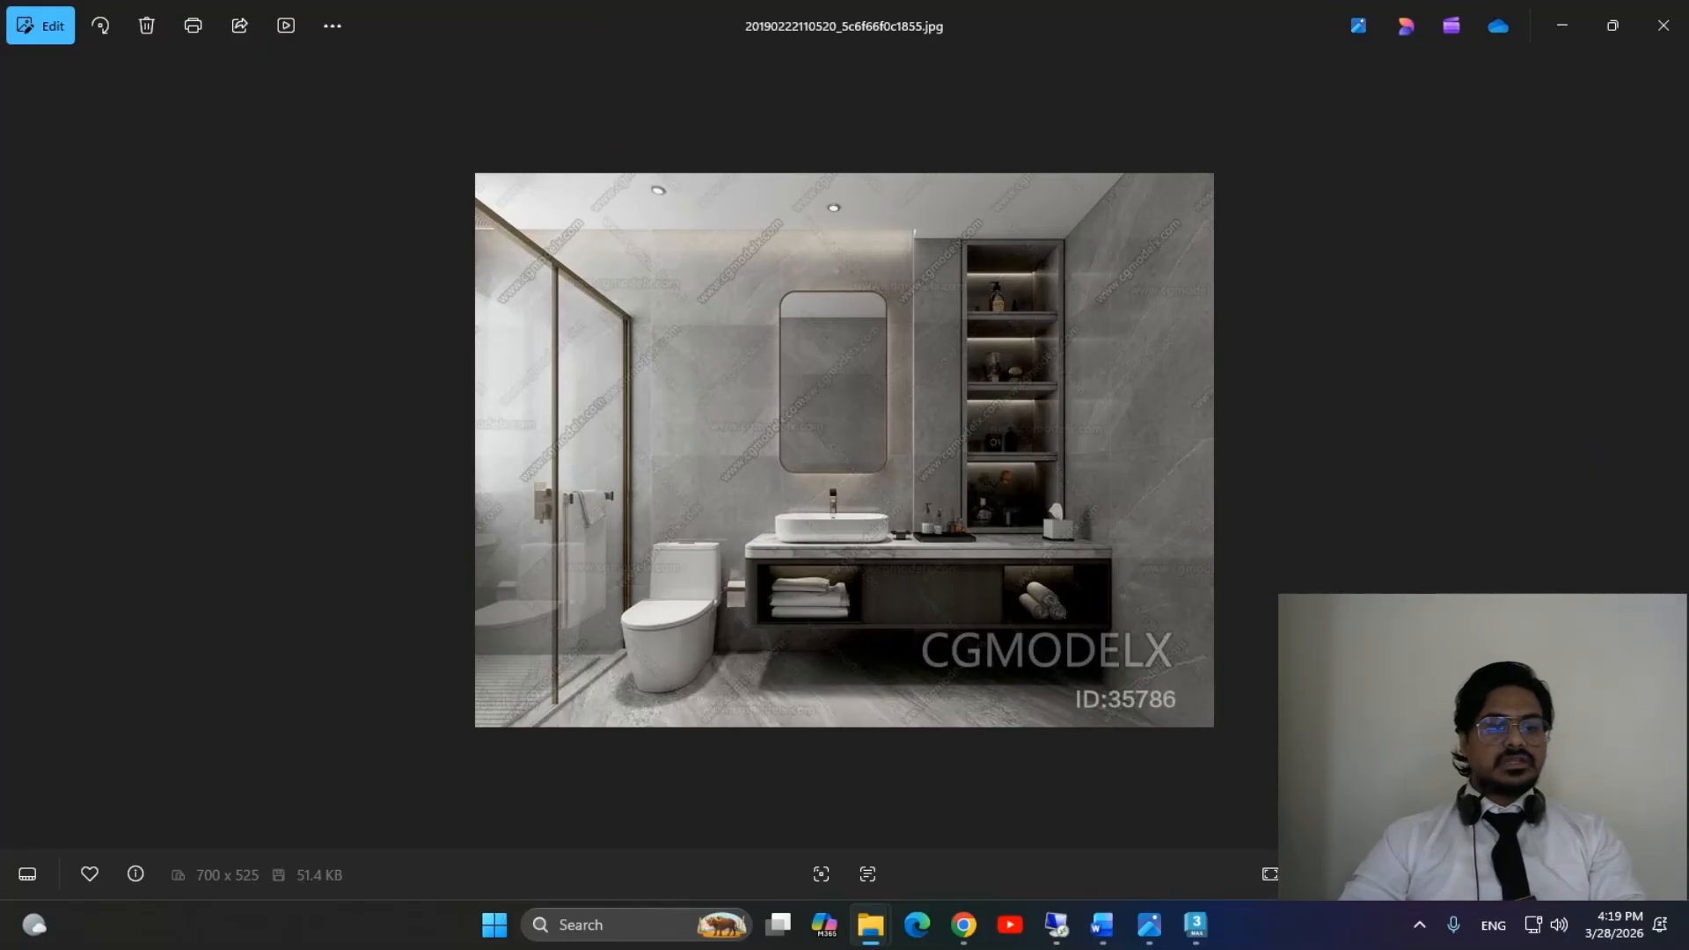
drag(0, 207, 930, 151)
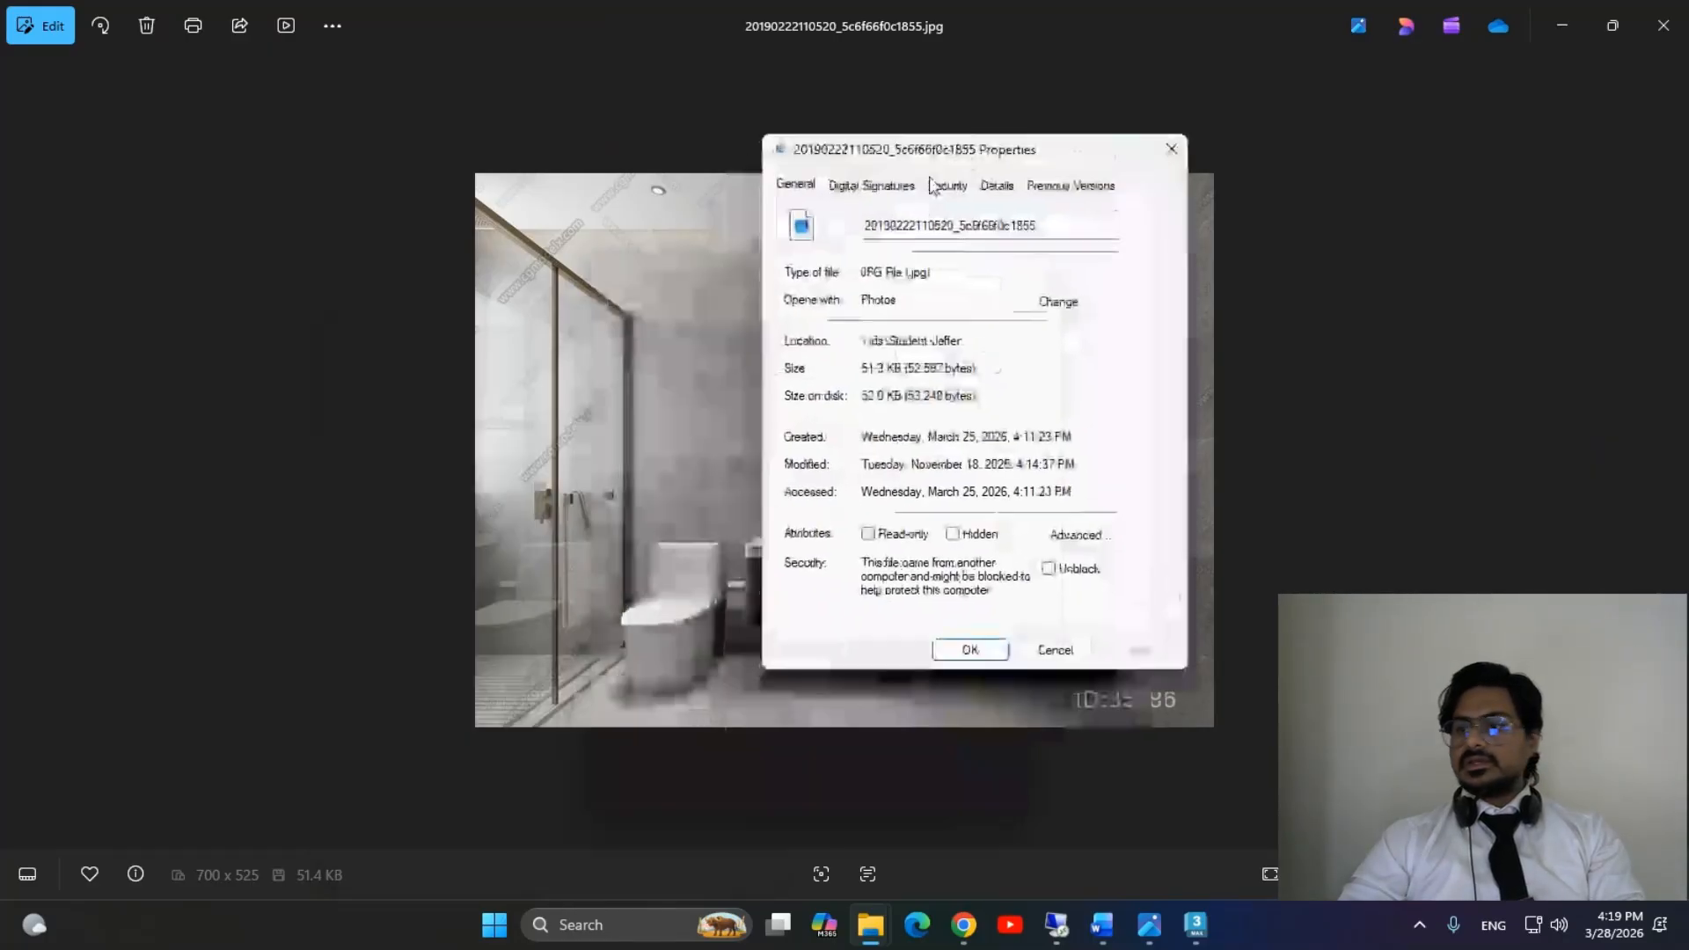
Look up the reference image's pixel width and height in its detailed properties, and return to 3ds Max.
click(998, 185)
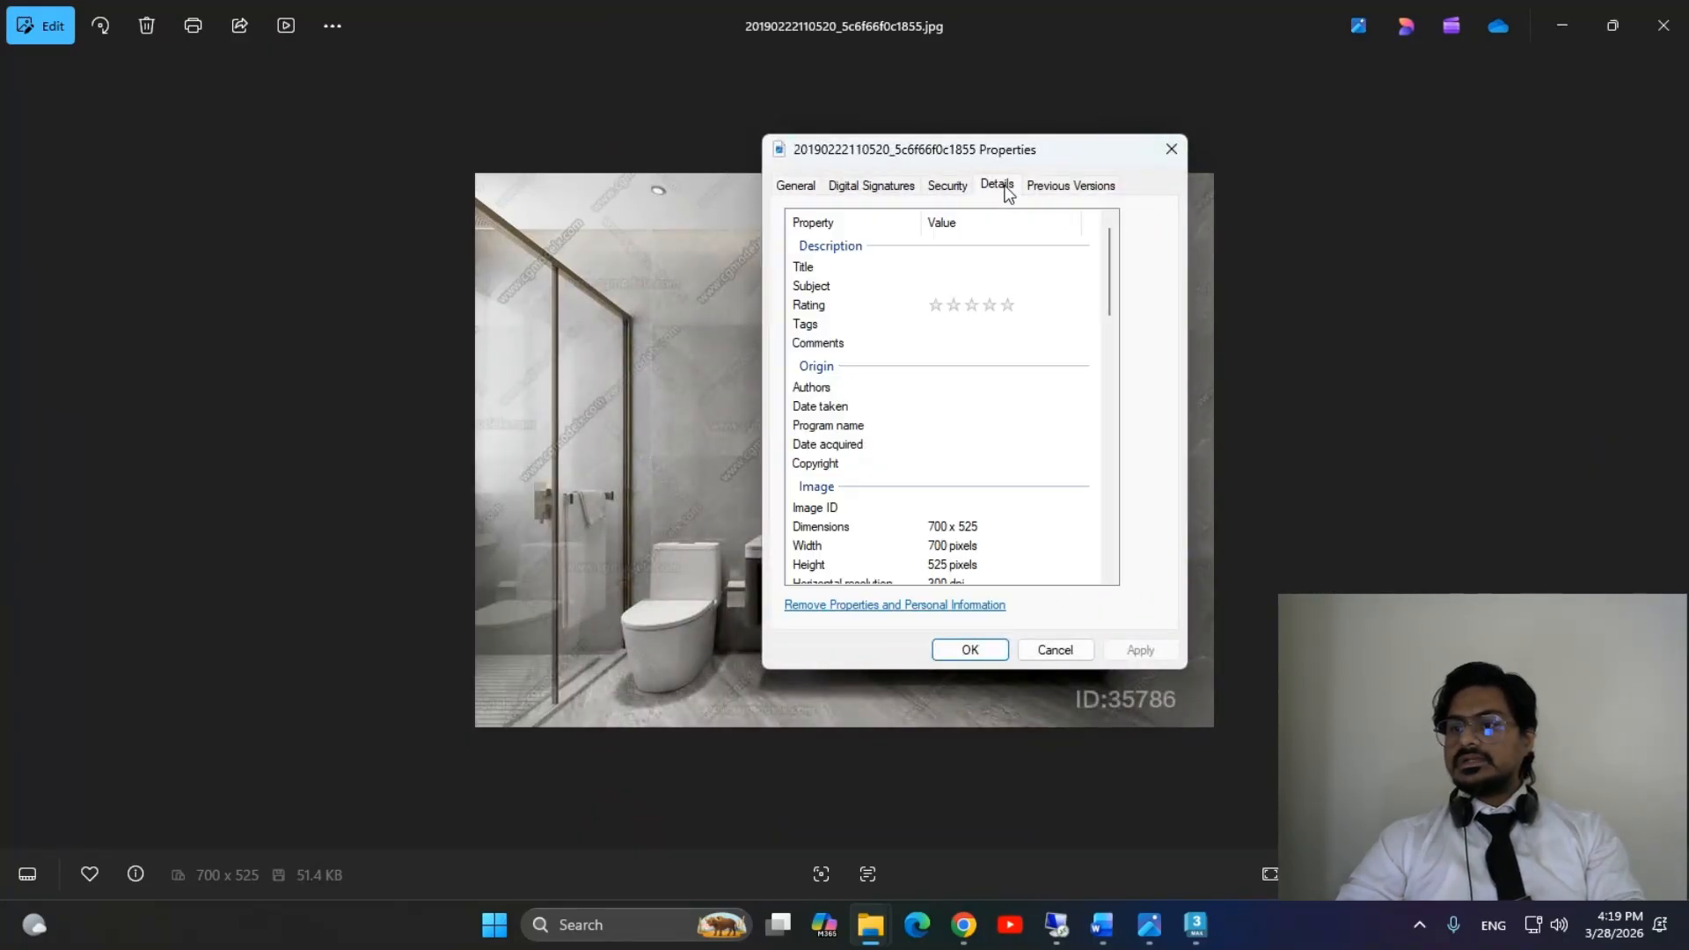
scroll(967, 528, down, 3)
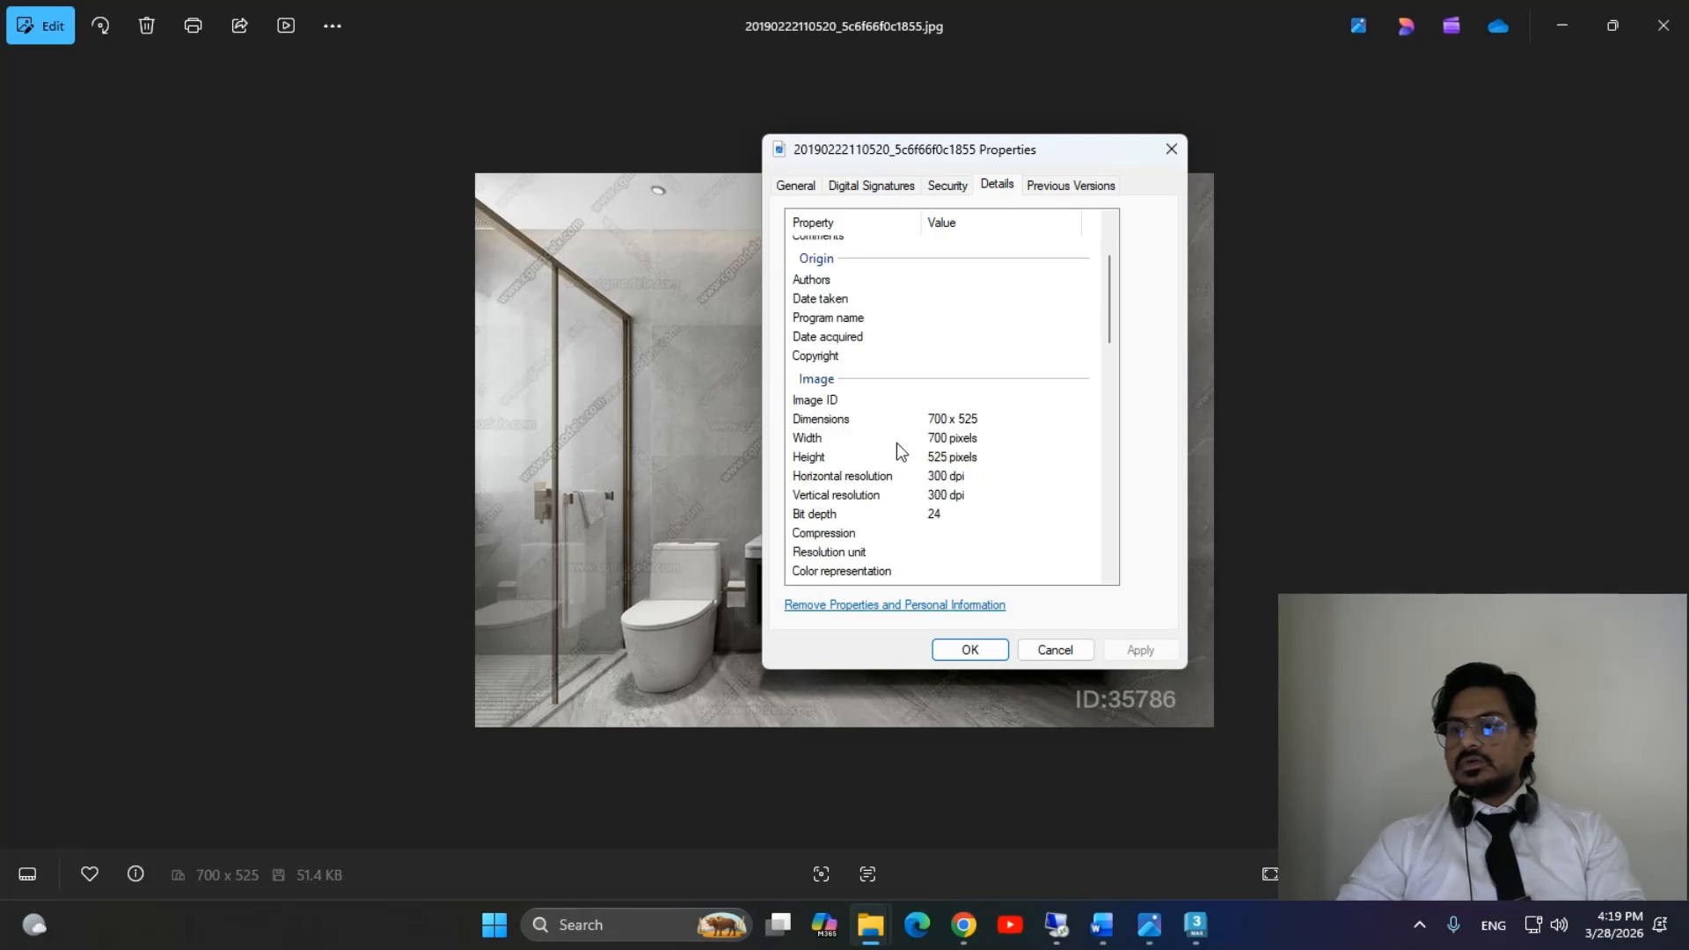
click(922, 439)
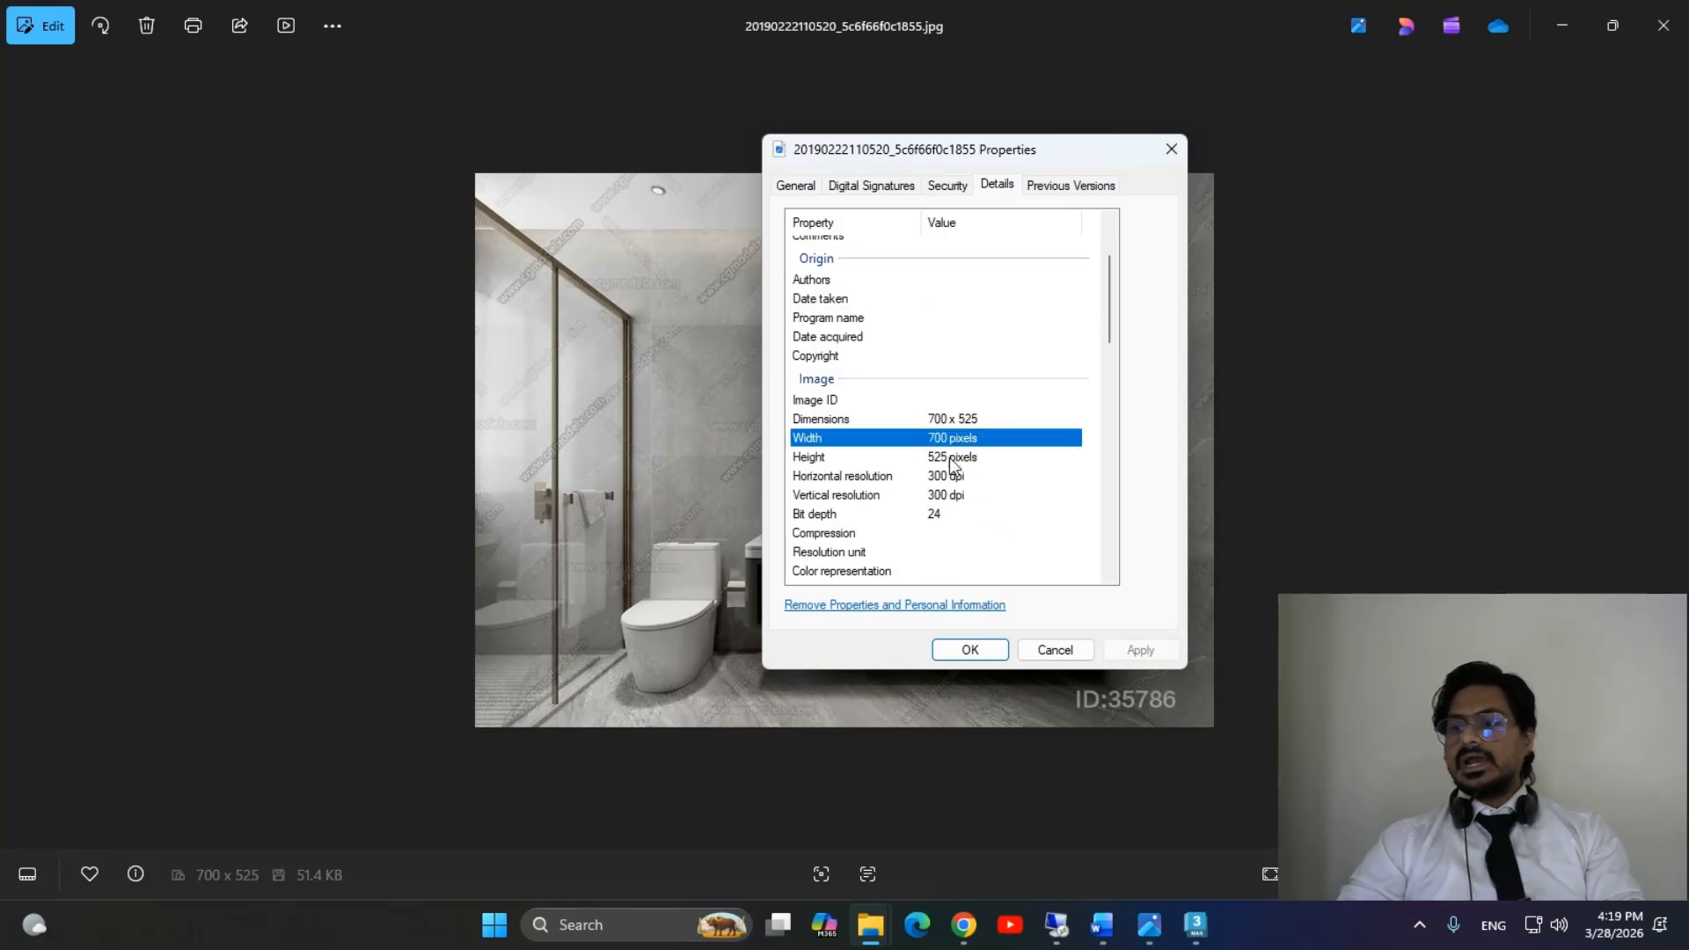
click(955, 458)
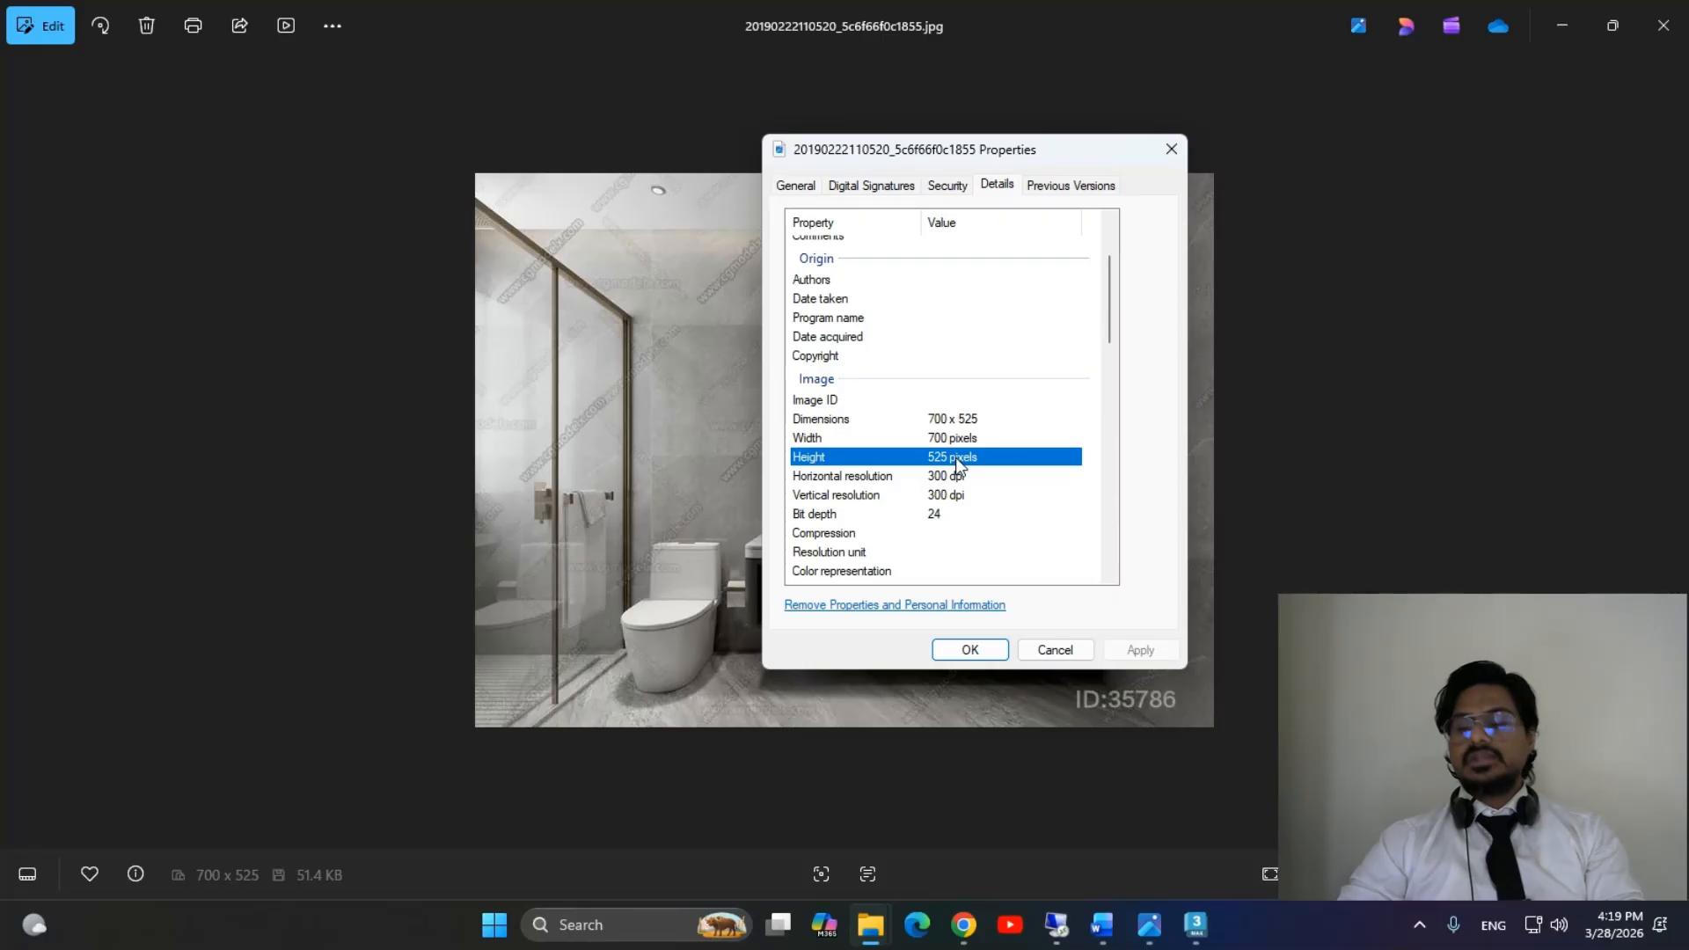
click(1196, 924)
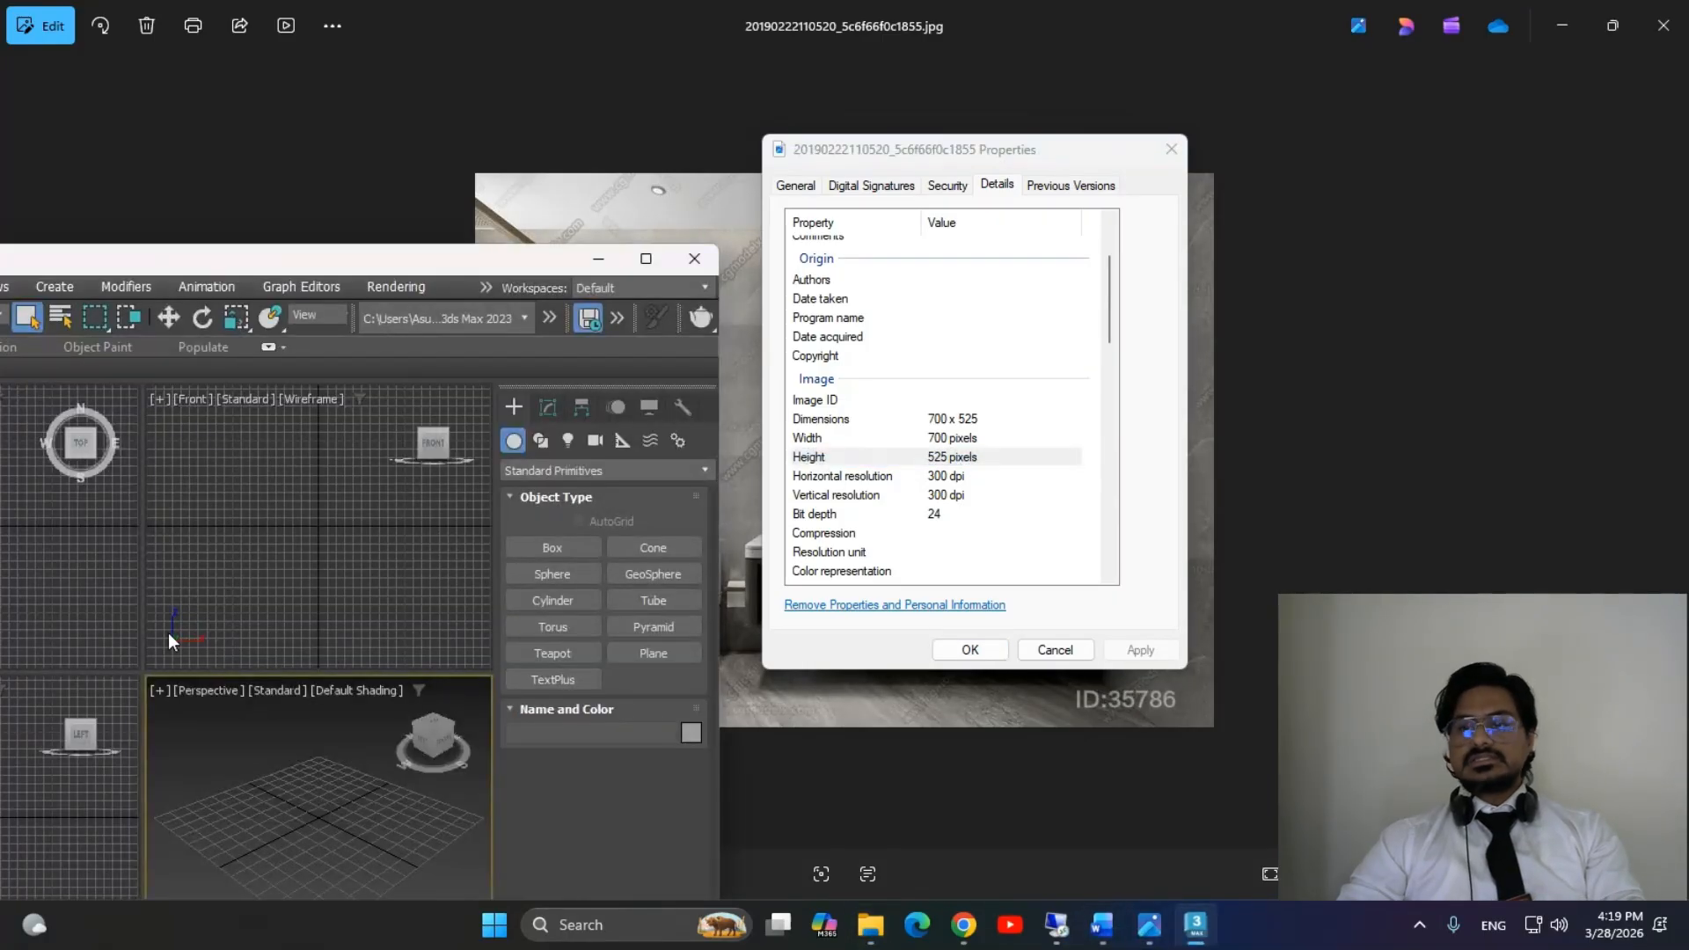
Draw a plane about 12'3" long and 18'11" wide in the Front view, with one length segment and one width segment.
double_click(655, 245)
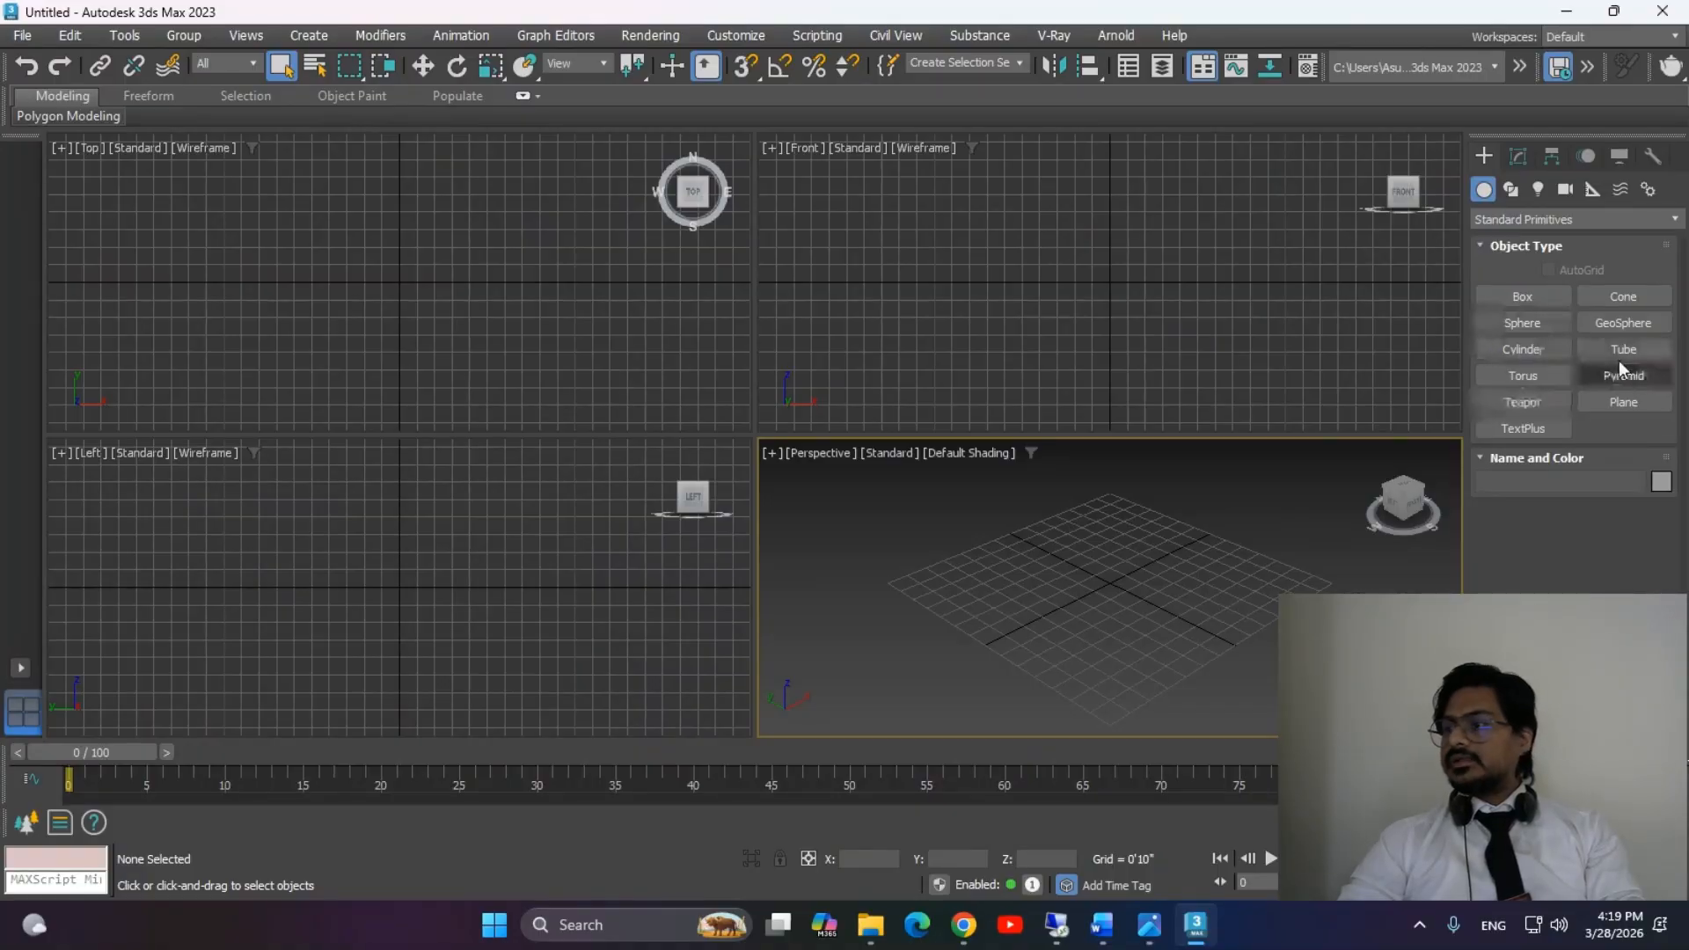
click(1624, 402)
drag(912, 171, 1315, 431)
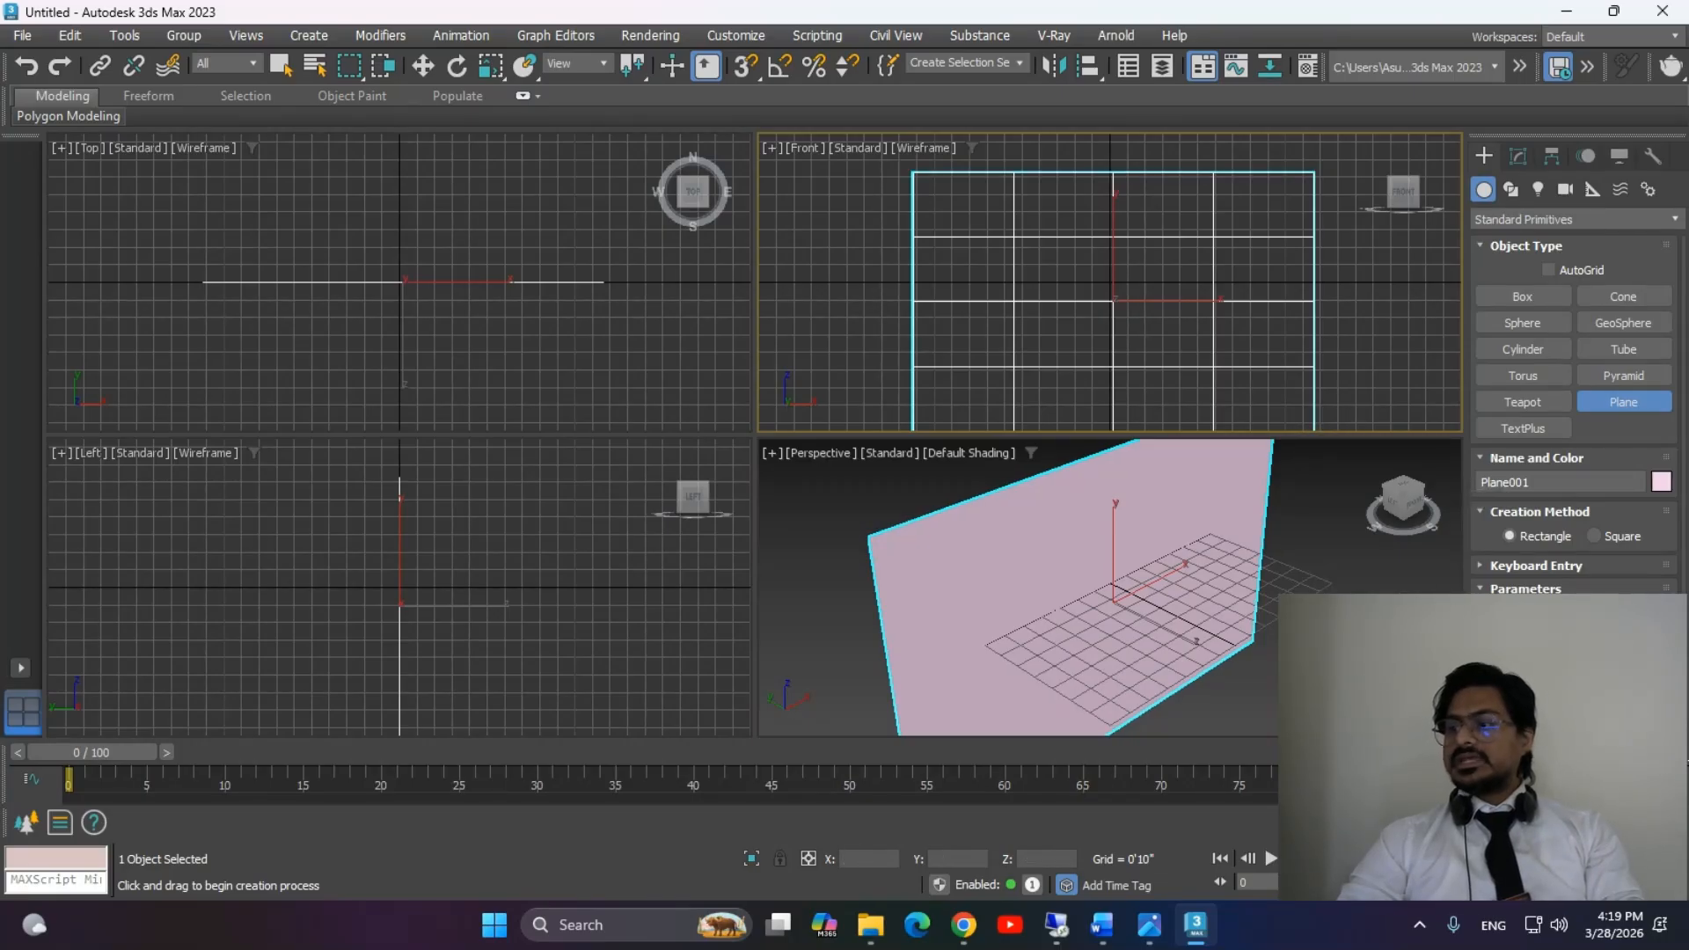
text(1)
key(Tab)
text(1)
key(Return)
Move the plane up to about 6'2" so its lower edge sits on the ground line, and turn on shading in the Front view.
right_click(1055, 256)
scroll(1056, 256, down, 3)
key(w)
drag(1082, 196, 1082, 124)
middle_drag(1239, 224, 1180, 287)
key(F3)
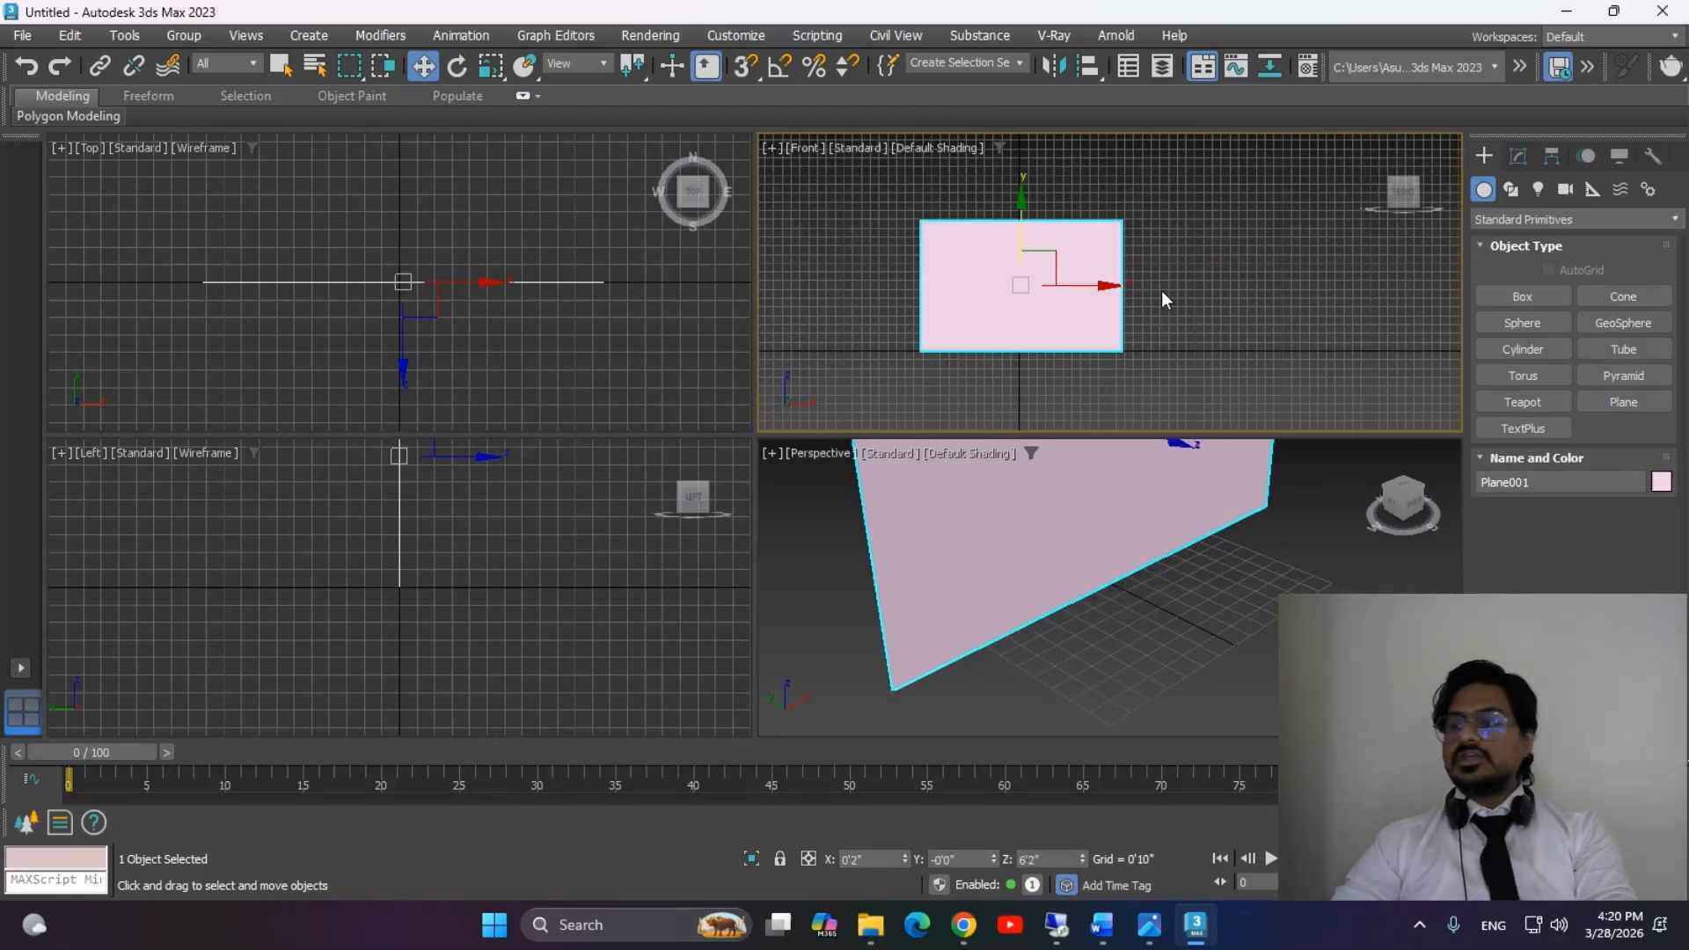
middle_drag(1160, 334, 1201, 323)
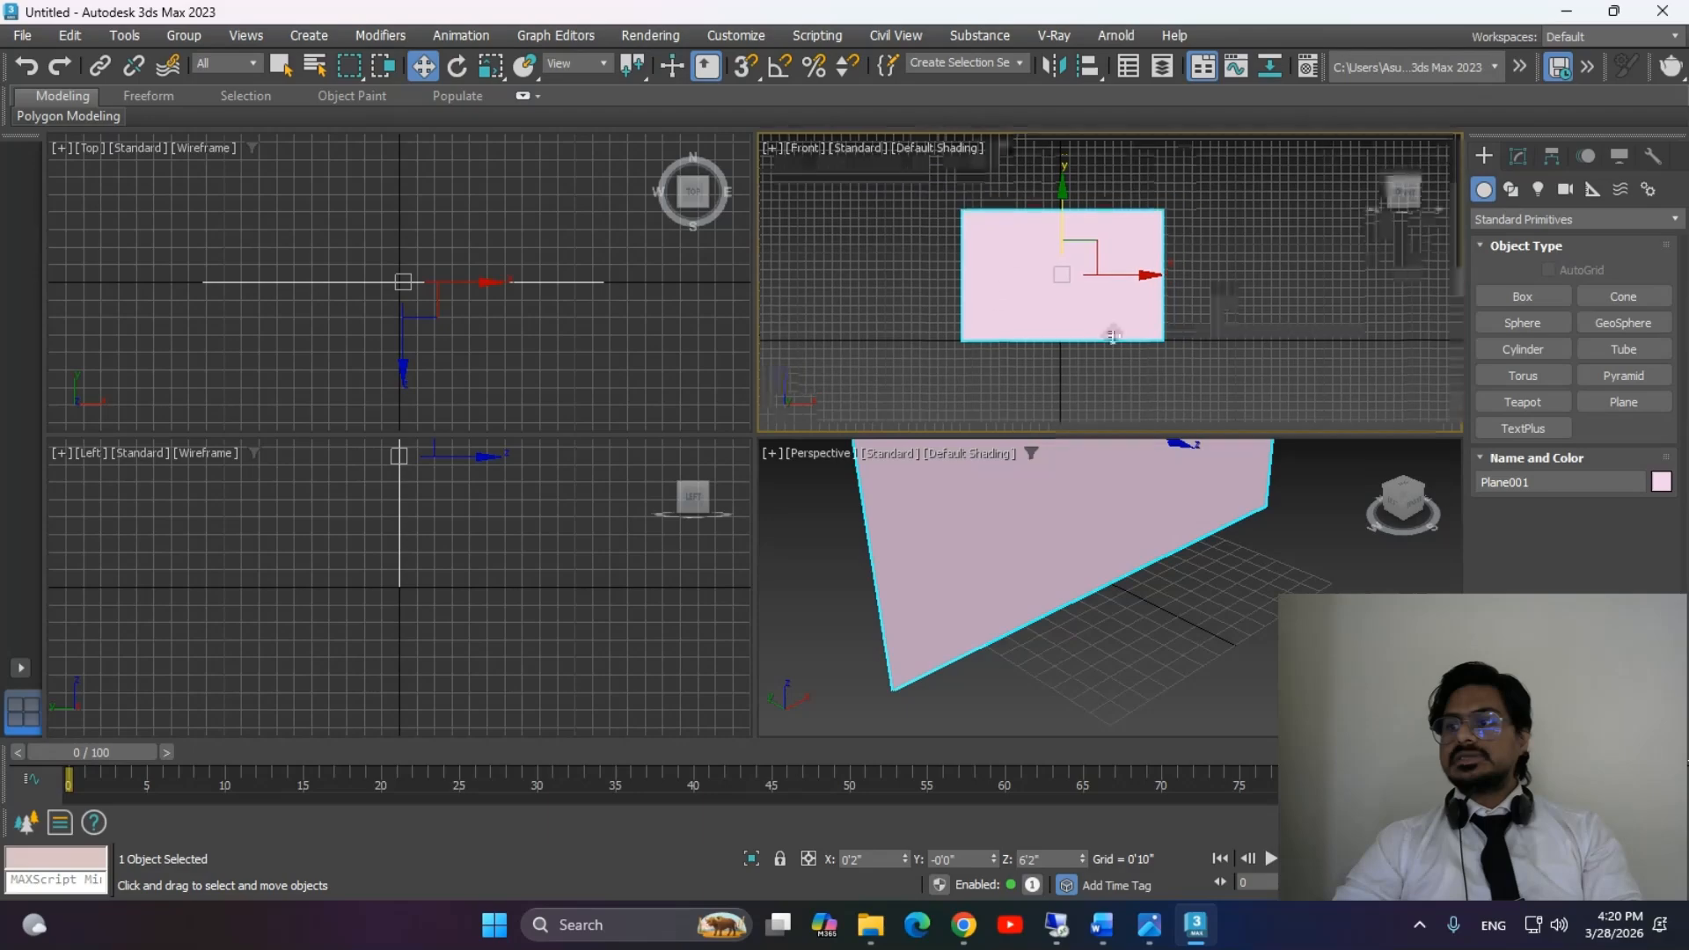
Move the plane back along the Y axis to about 22'1" in the Perspective view.
scroll(1071, 528, down, 4)
middle_drag(1078, 557, 1216, 724)
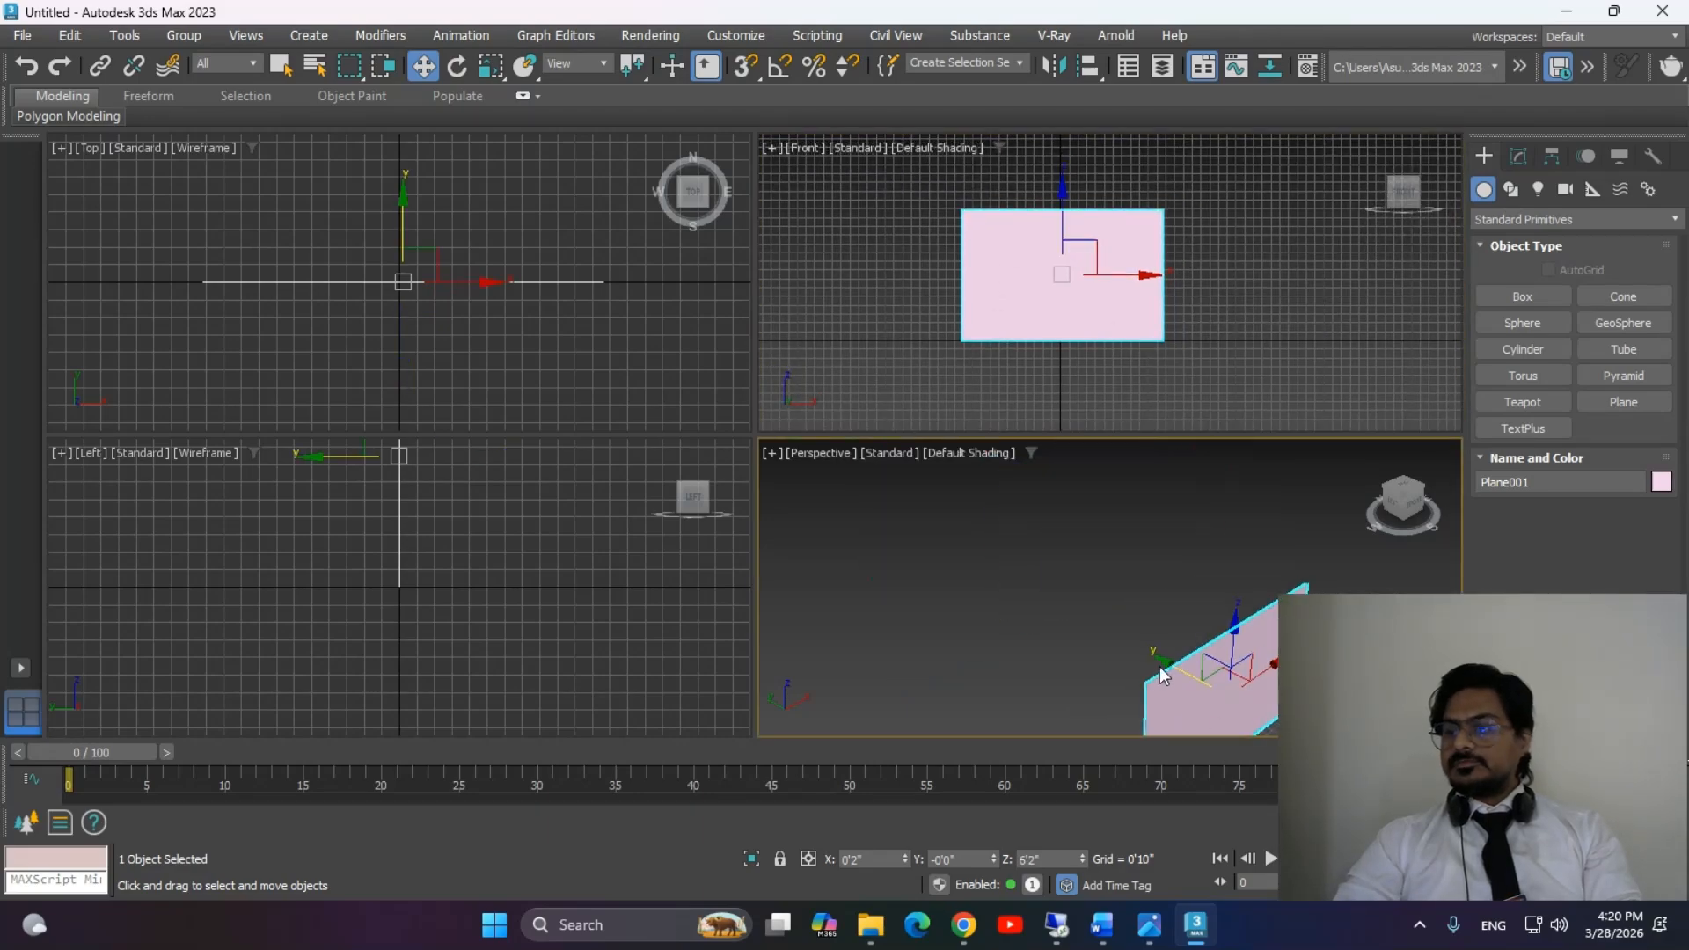
drag(1168, 662, 992, 567)
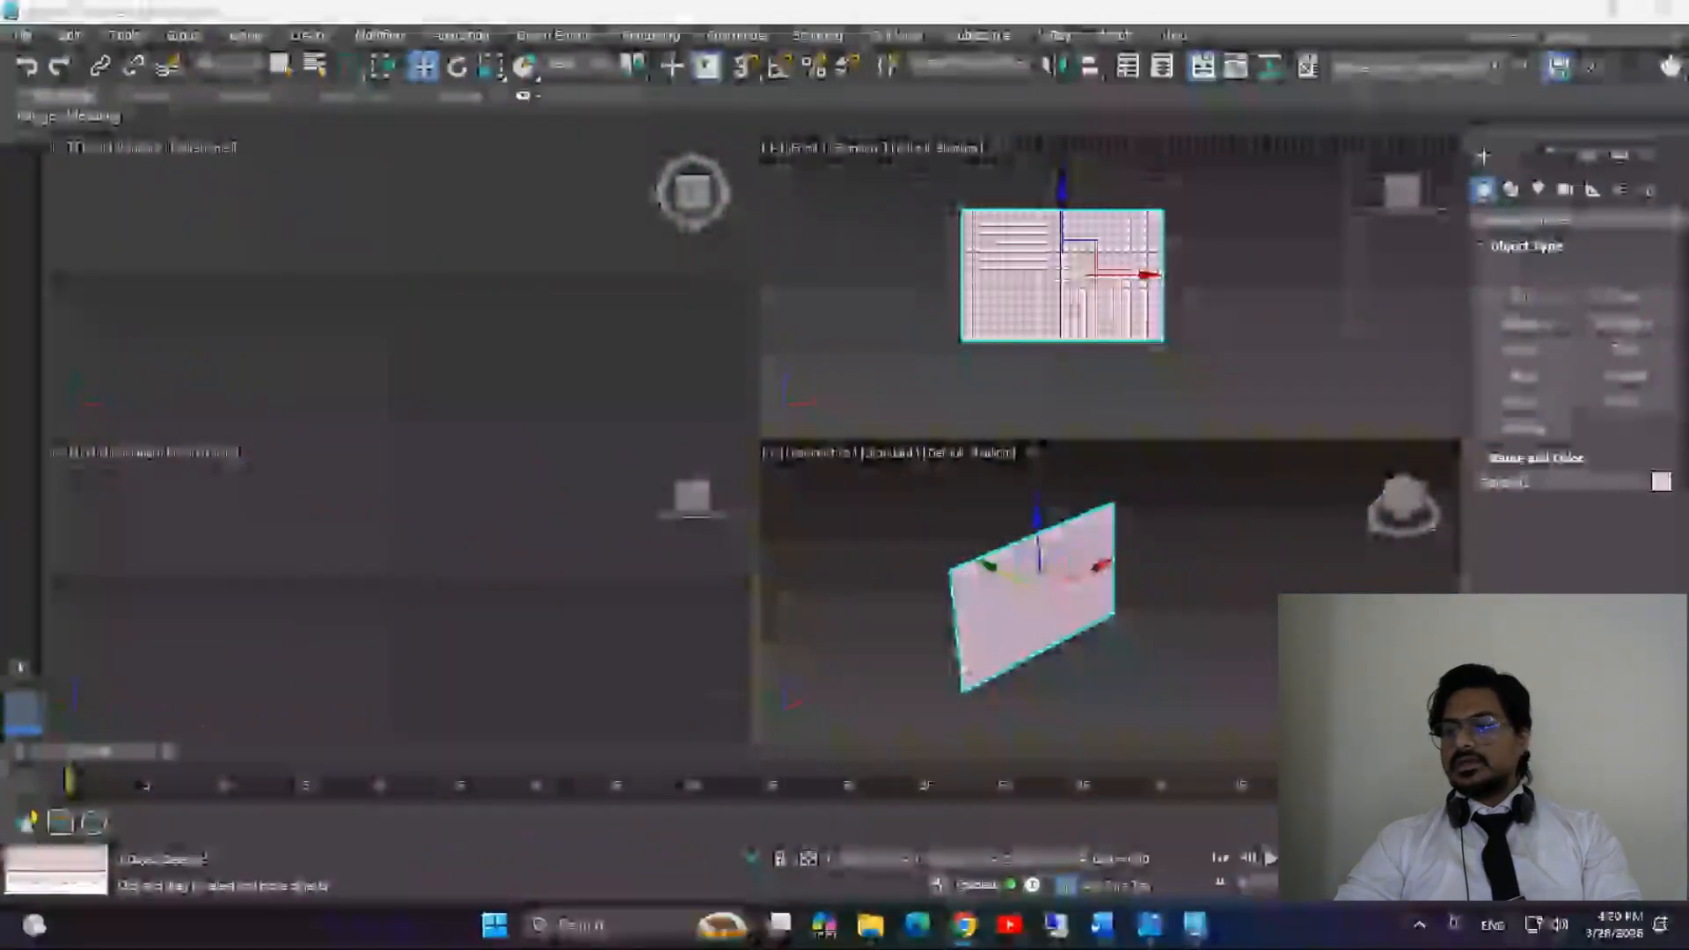
alt+middle_drag(1193, 633, 1150, 660)
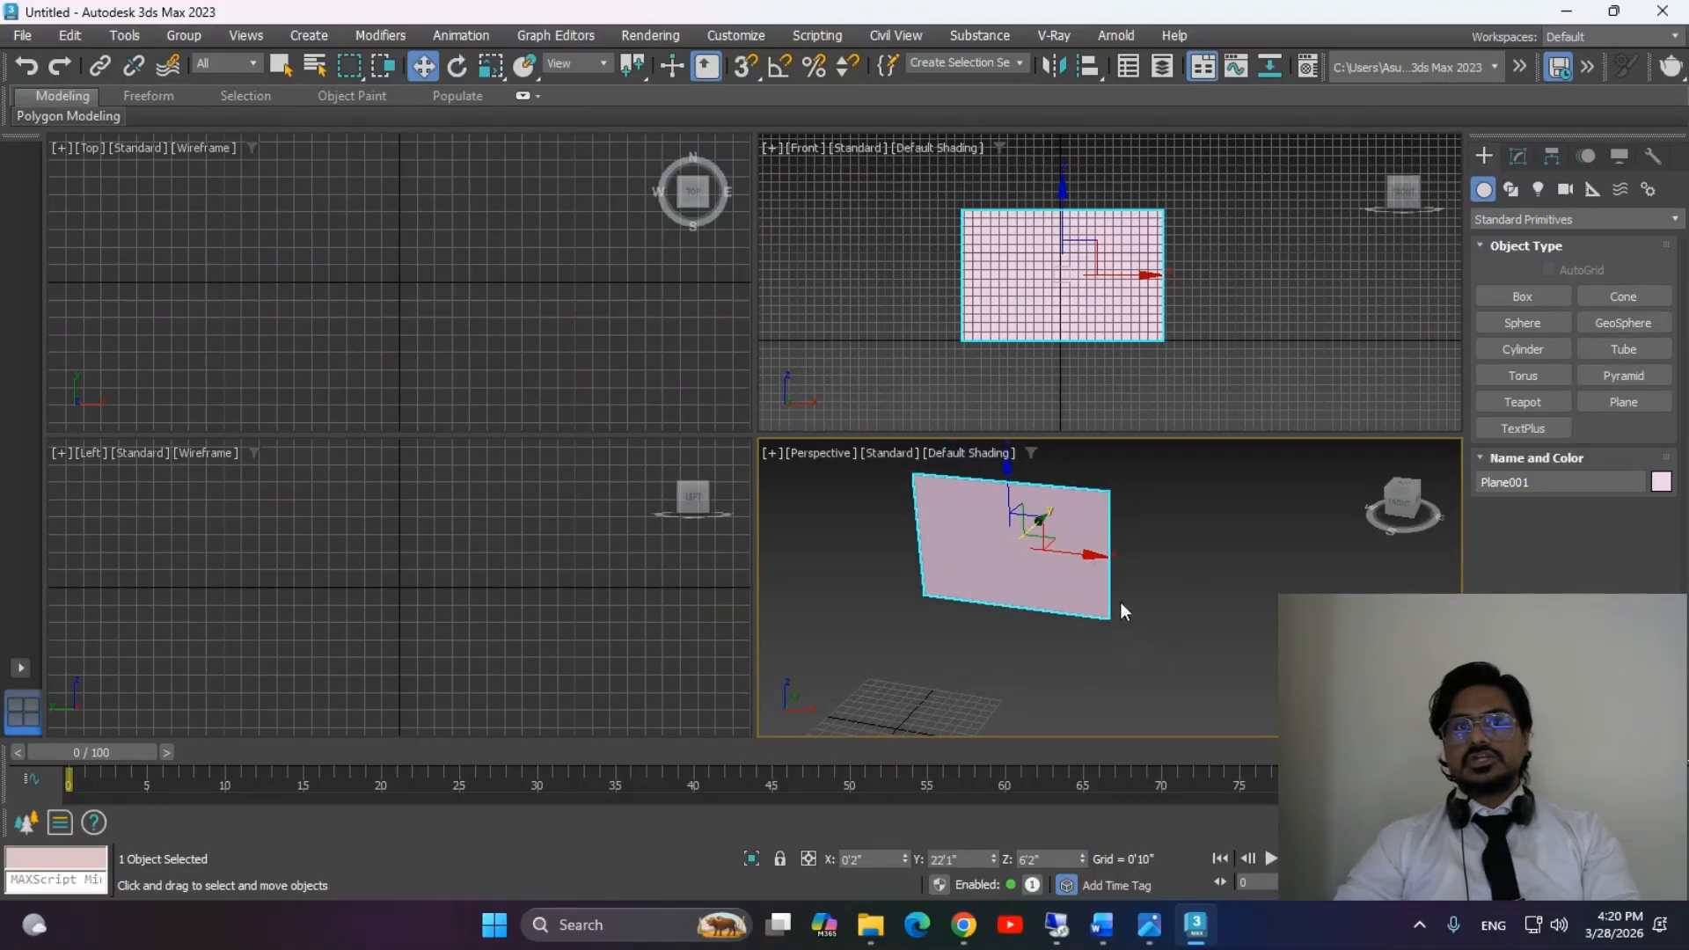
scroll(1121, 602, down, 2)
middle_drag(1123, 602, 1054, 603)
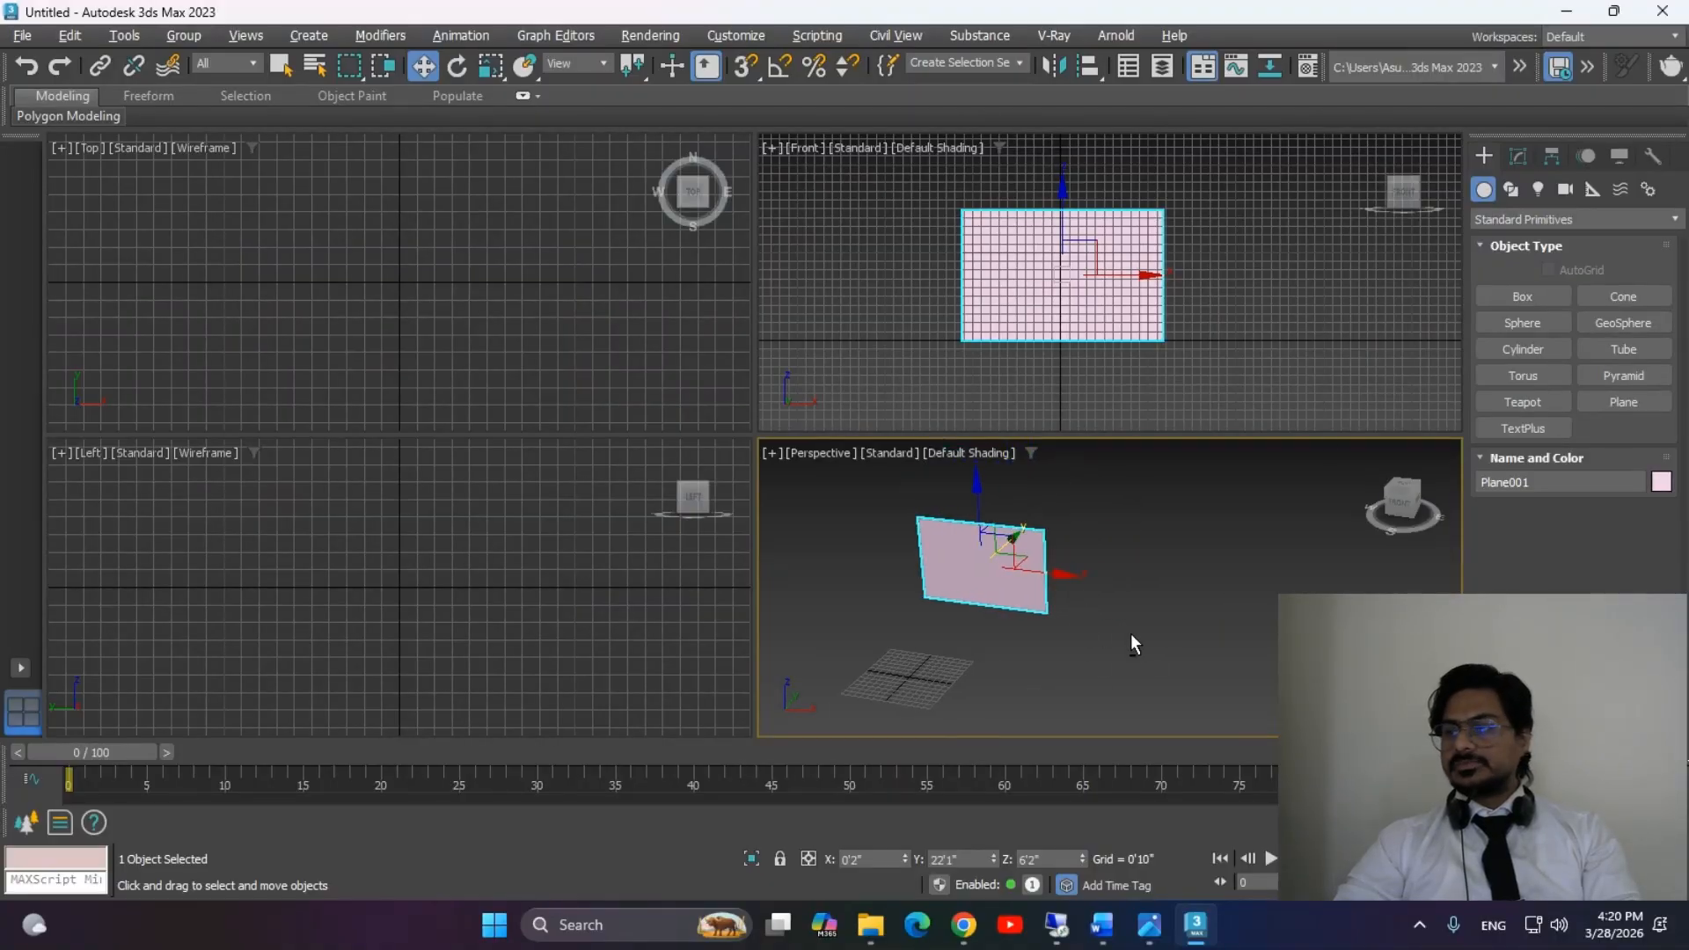
Recheck the reference image's pixel dimensions in its file properties and set the plane's width to 525'.
click(1516, 157)
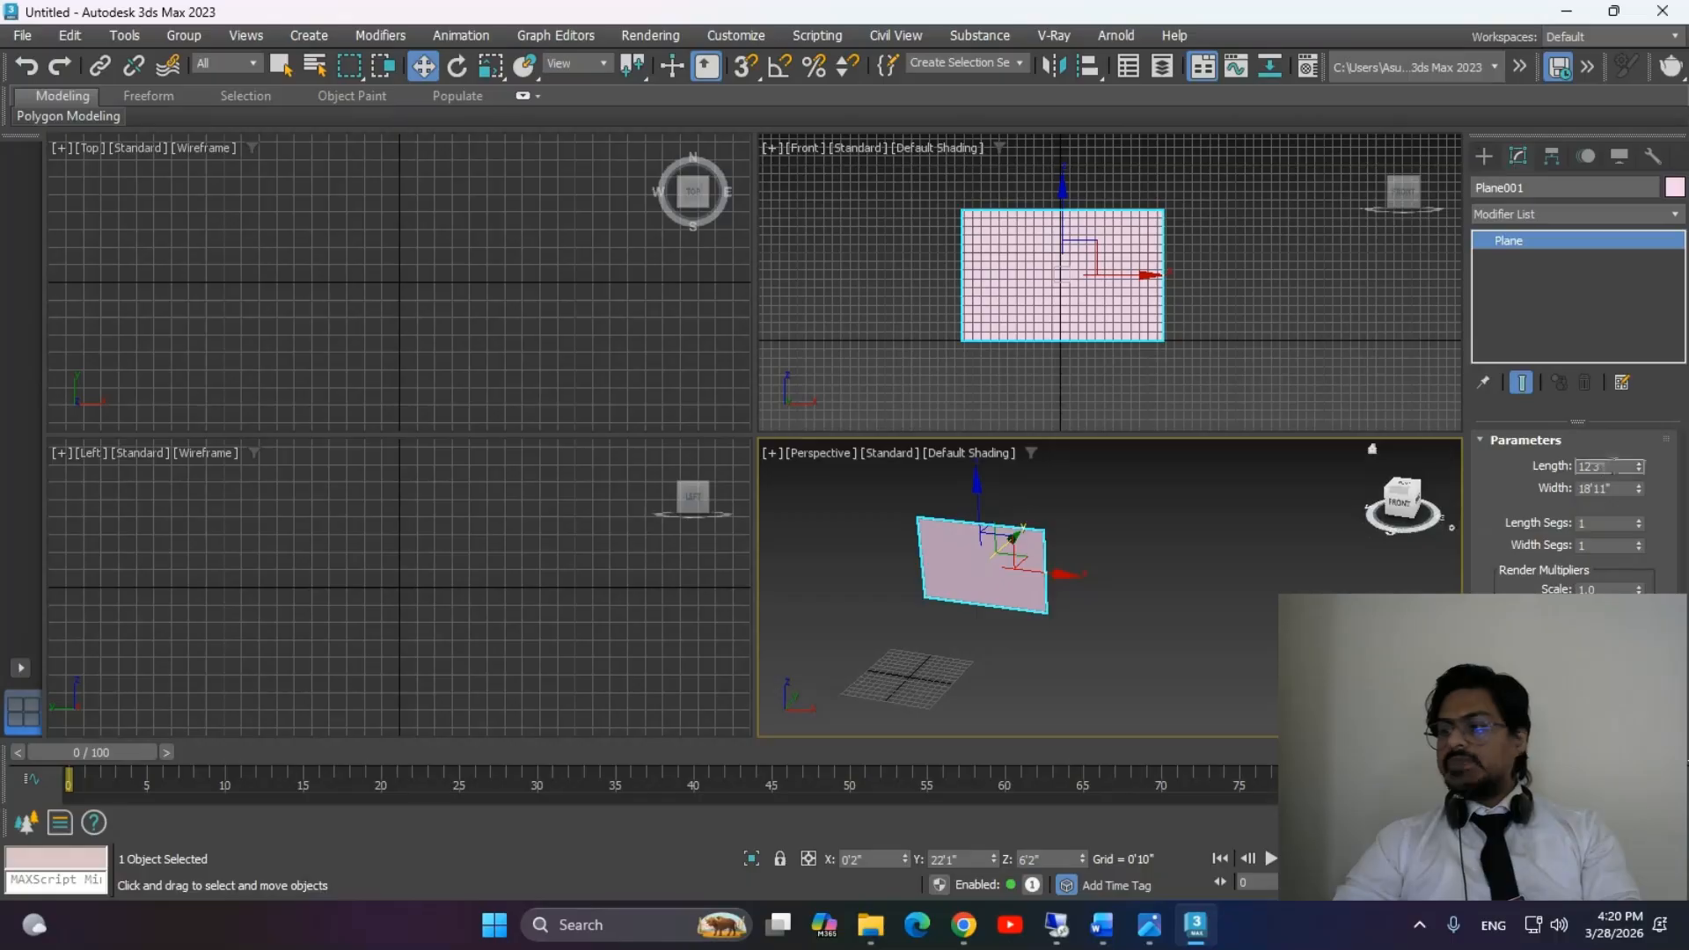
key(Tab)
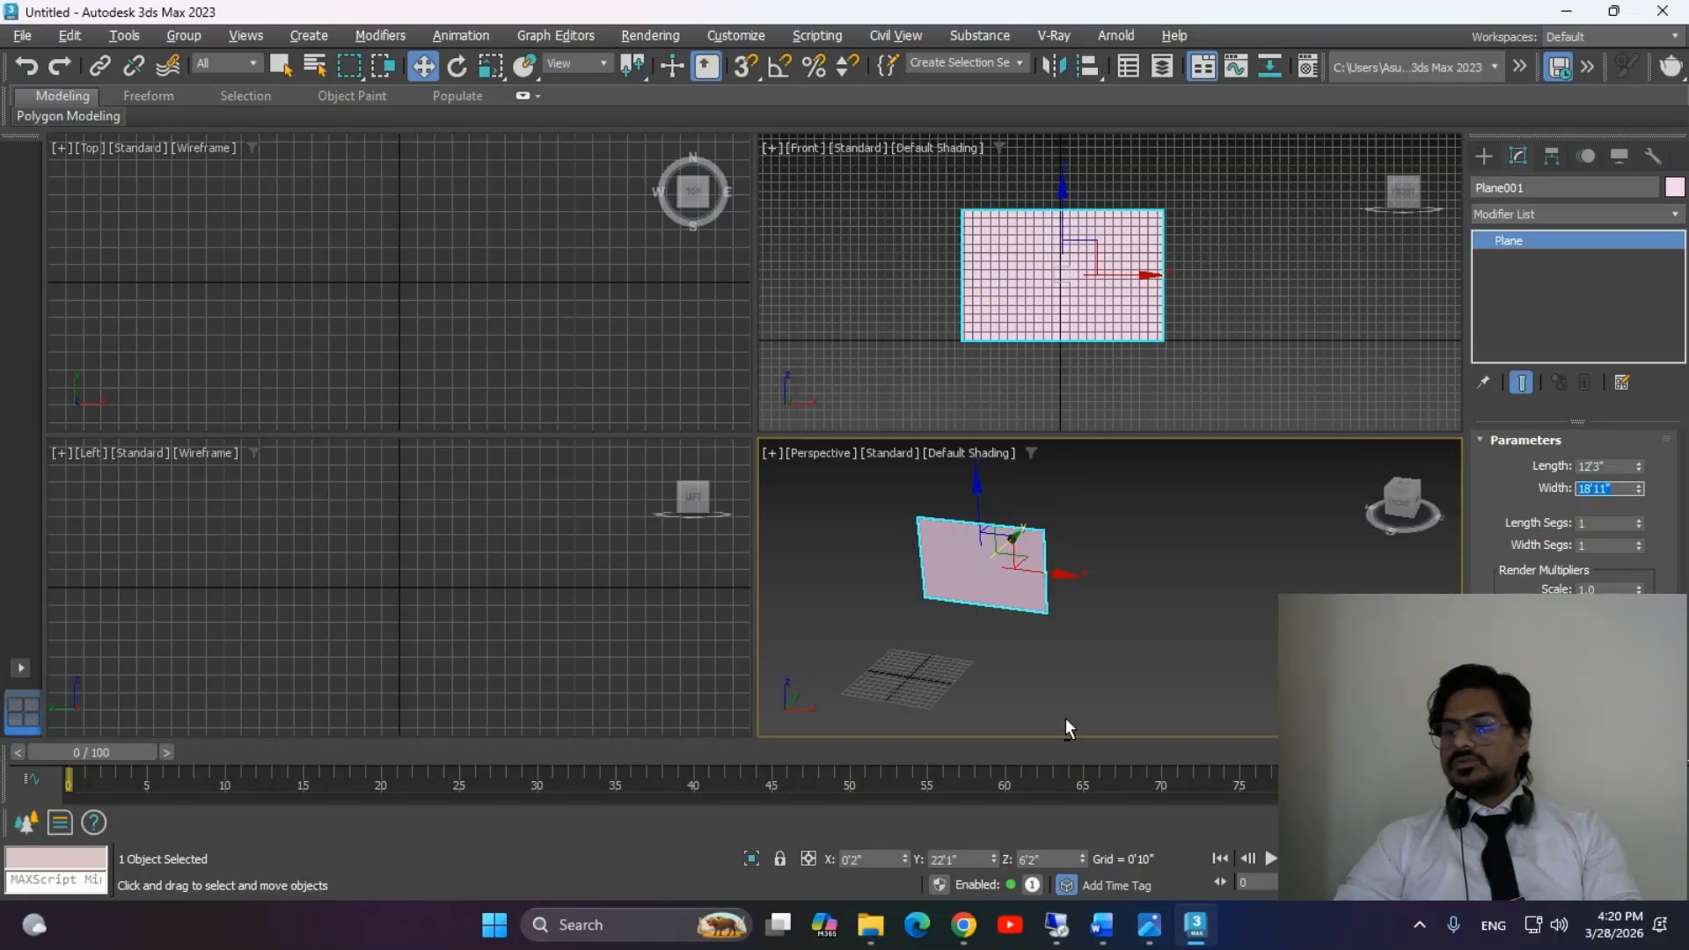
key(alt+Tab)
key(alt+Tab)
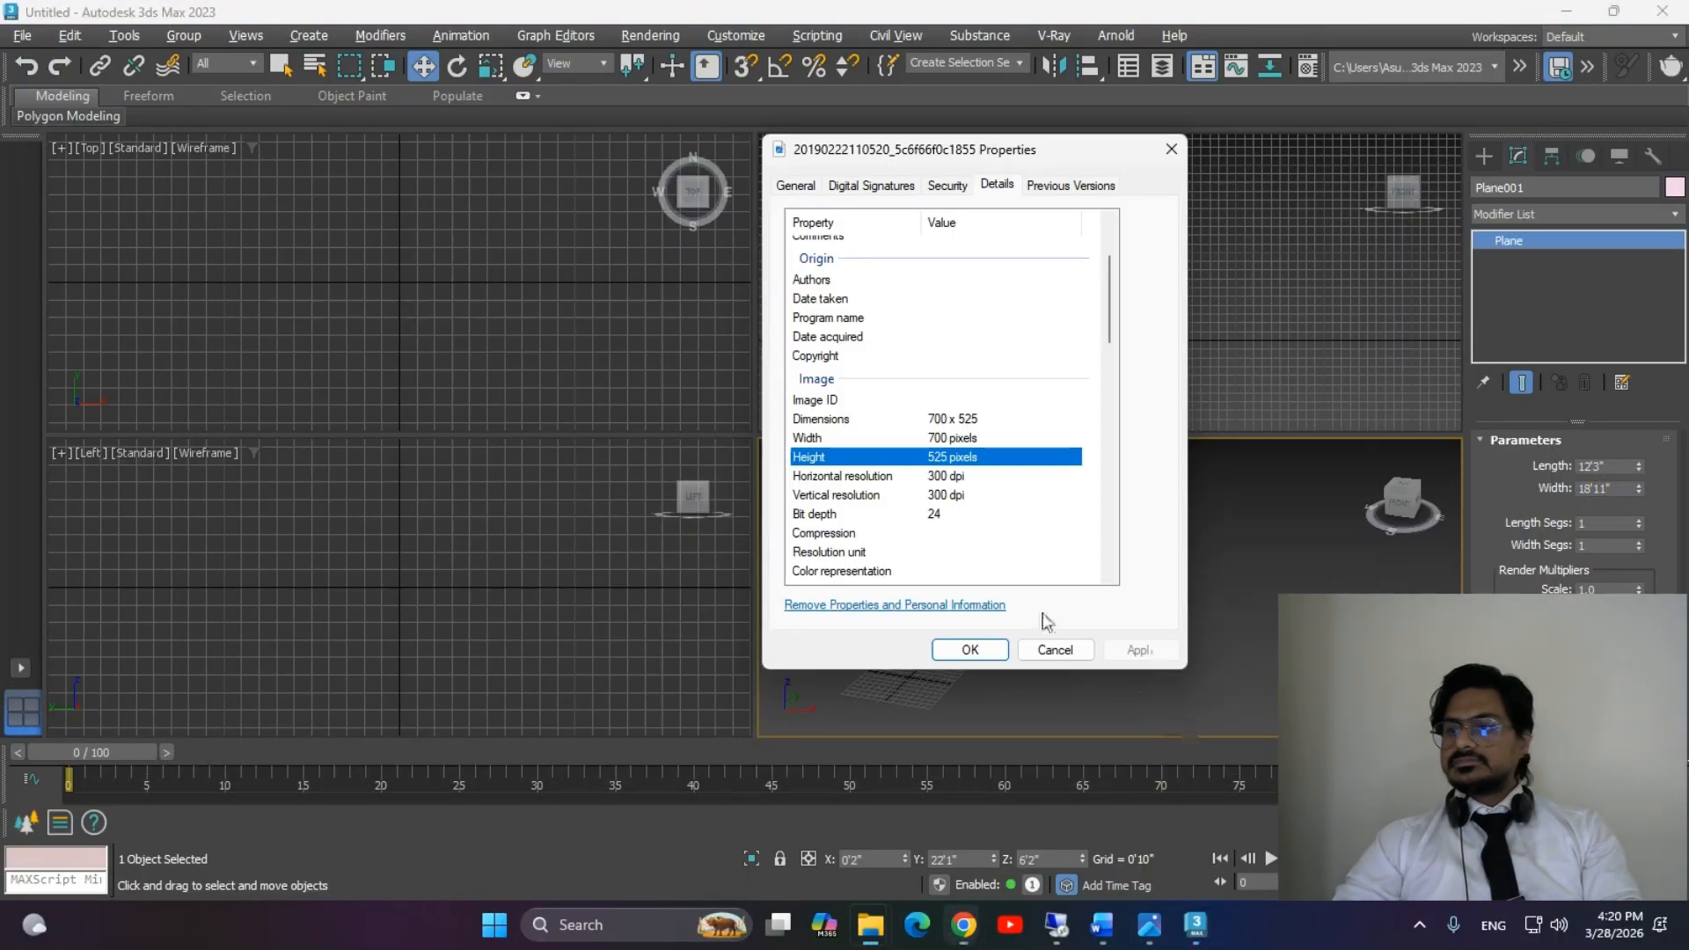
drag(975, 158, 714, 163)
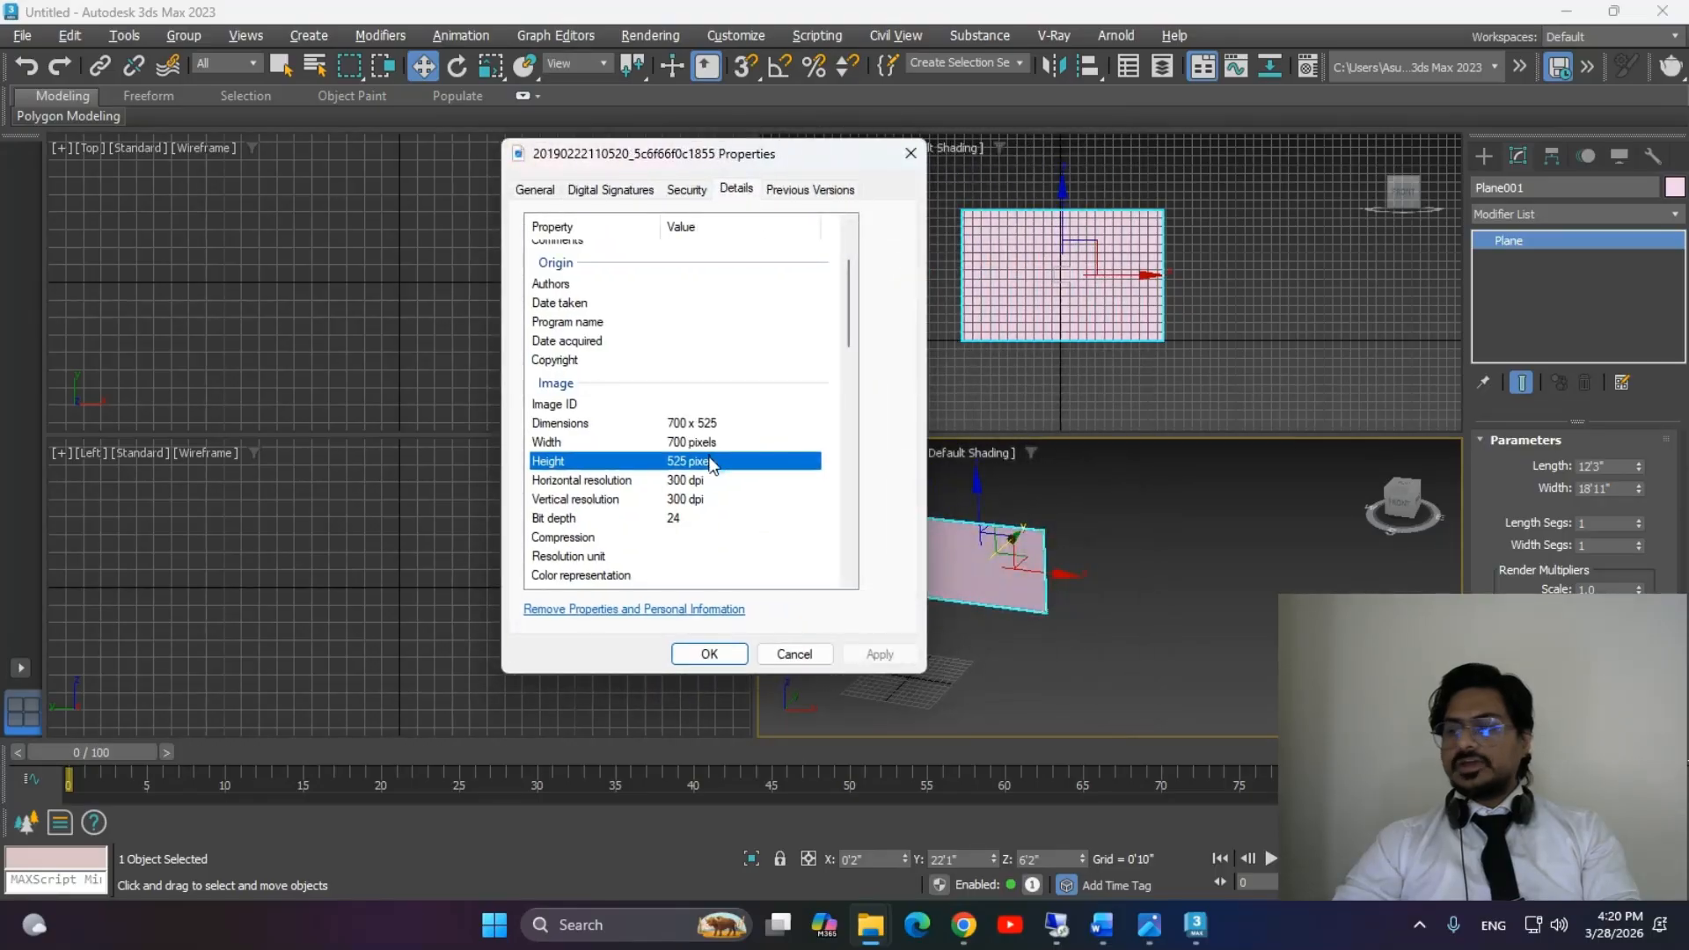
click(1608, 487)
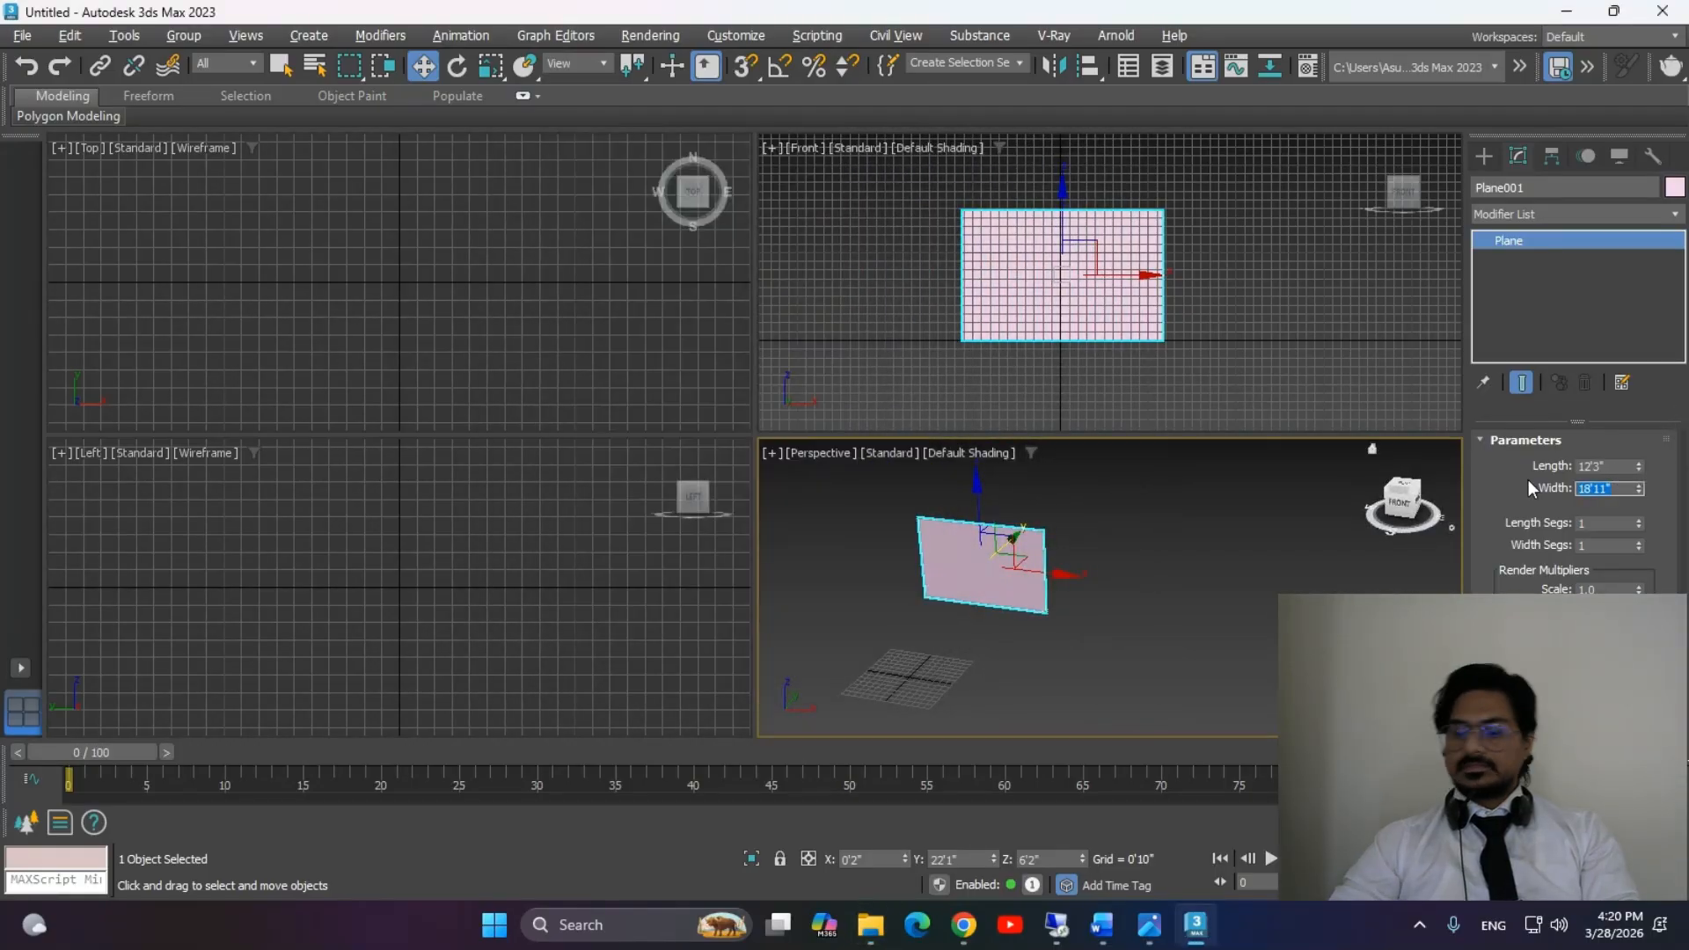
text(525)
key(Tab)
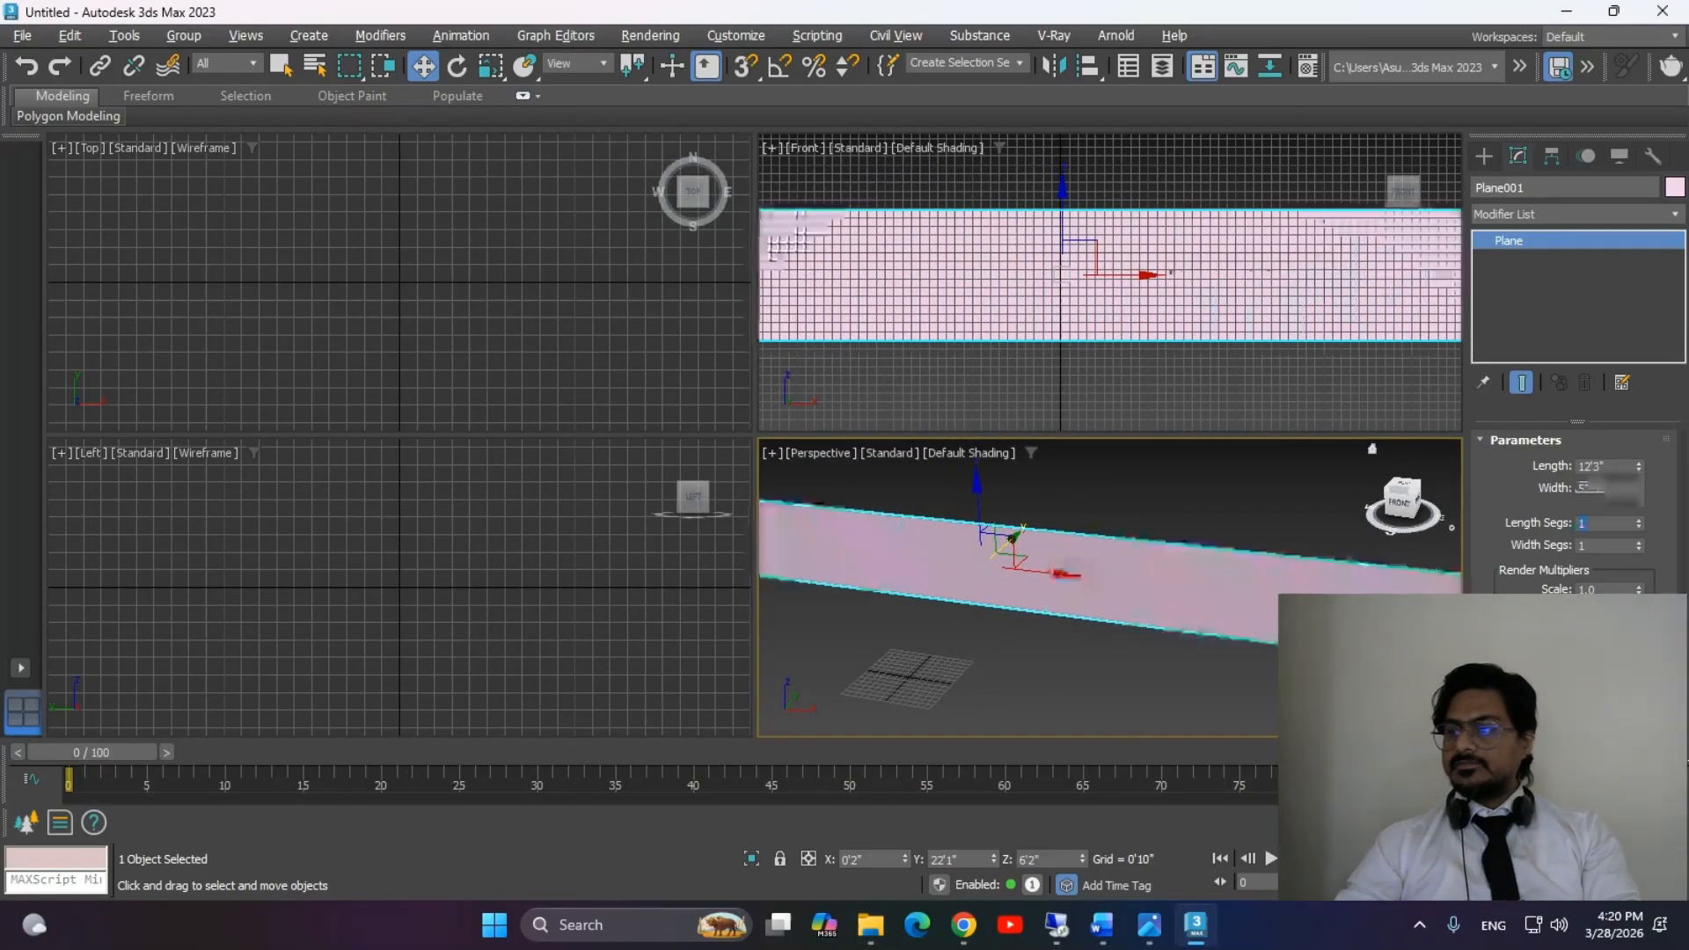
Set the plane's length to 700' to use the image's other pixel dimension.
double_click(1620, 464)
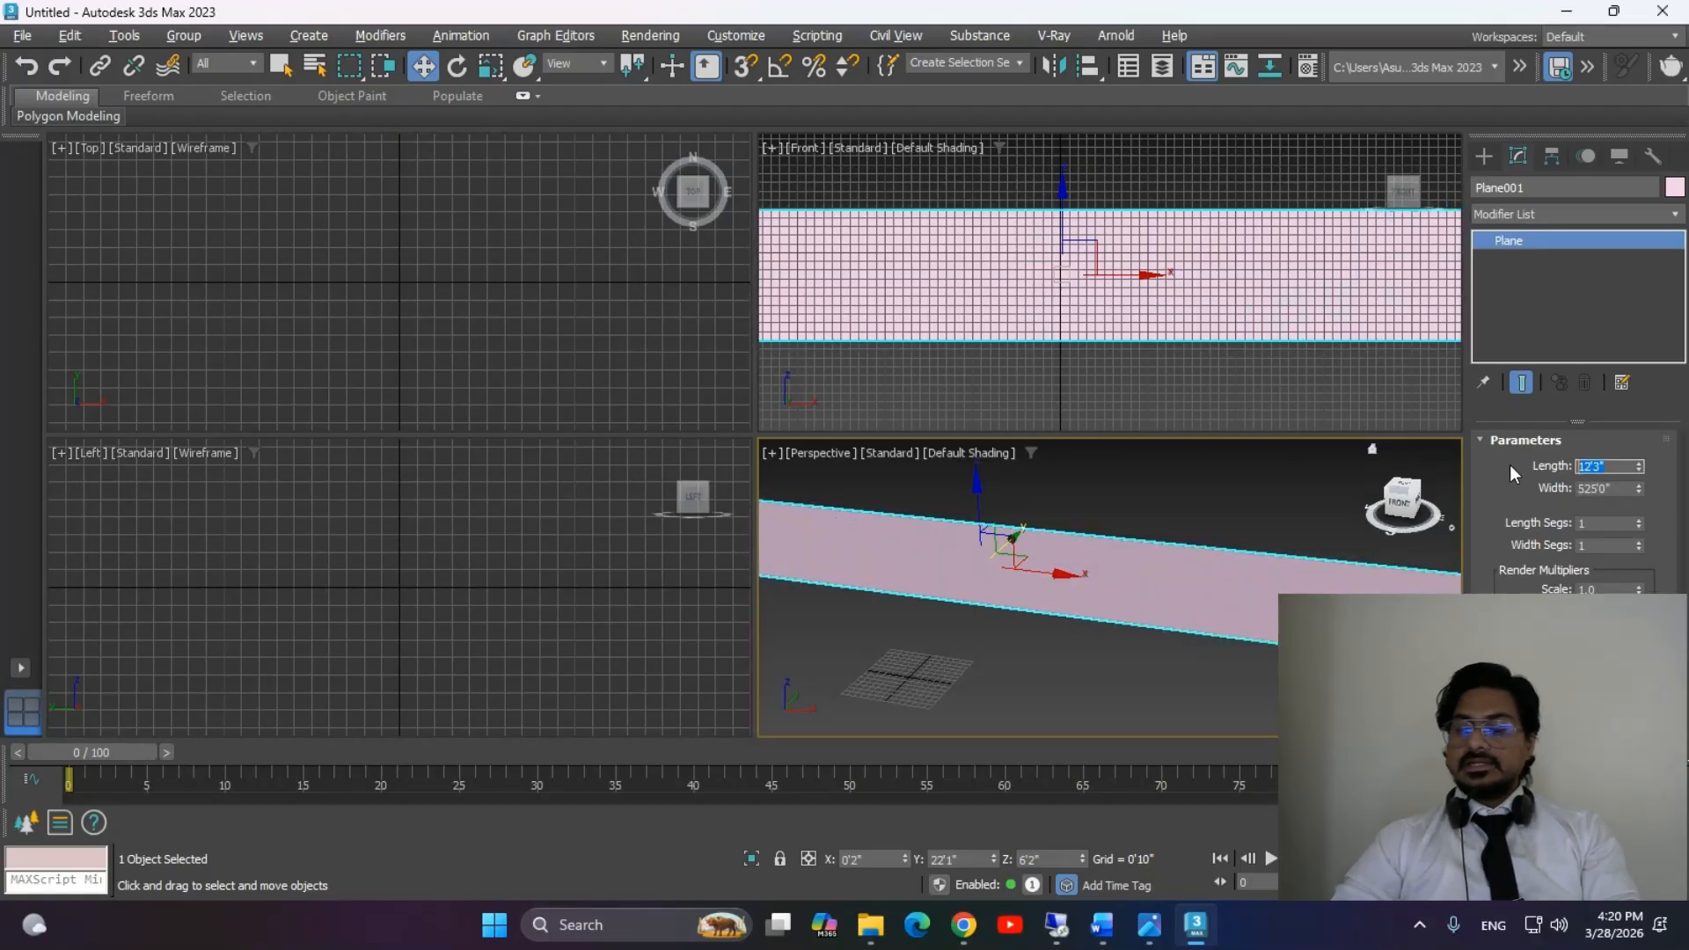
key(alt+Tab)
key(alt+Tab)
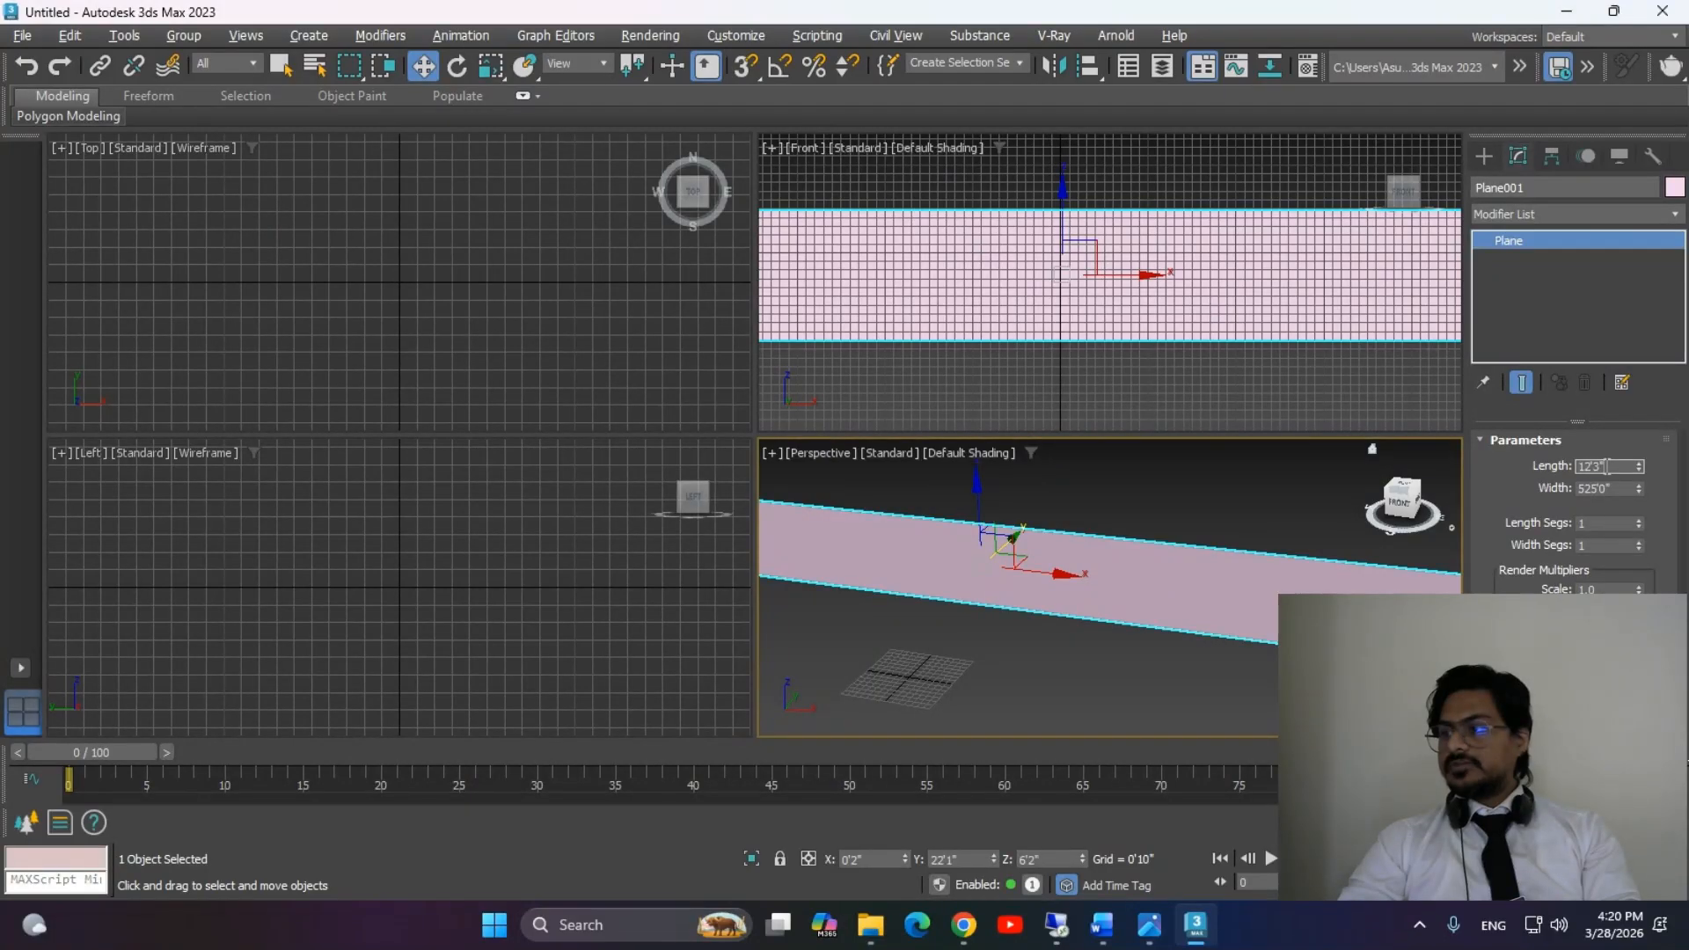
text(700)
key(Return)
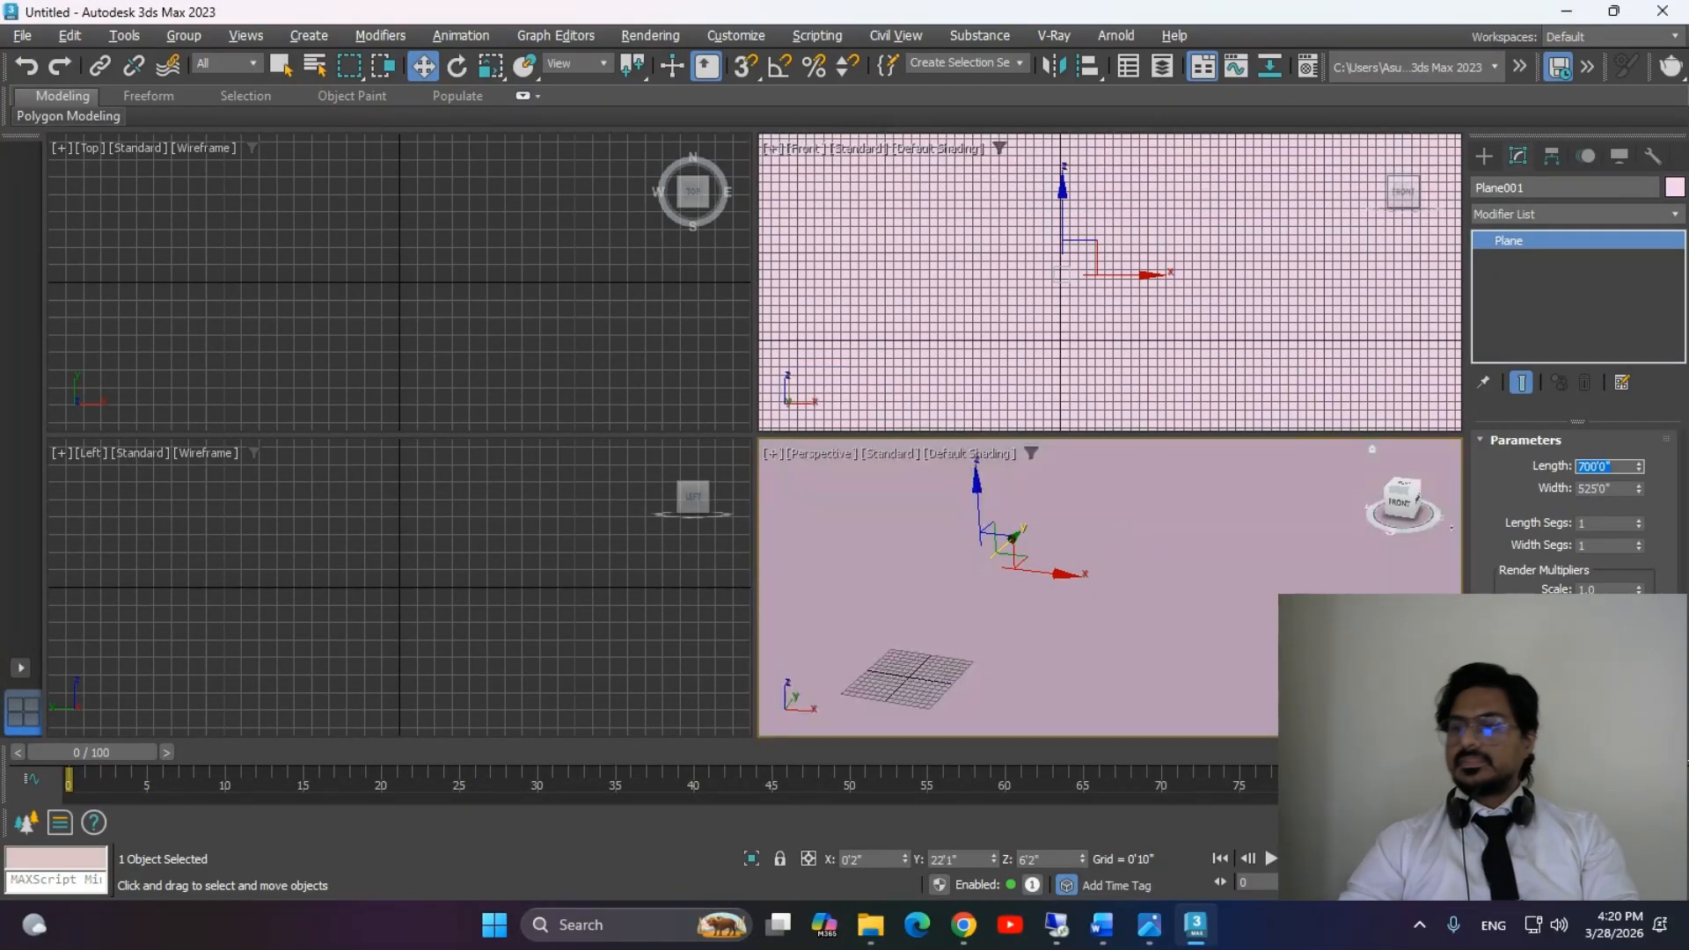
scroll(998, 276, up, 5)
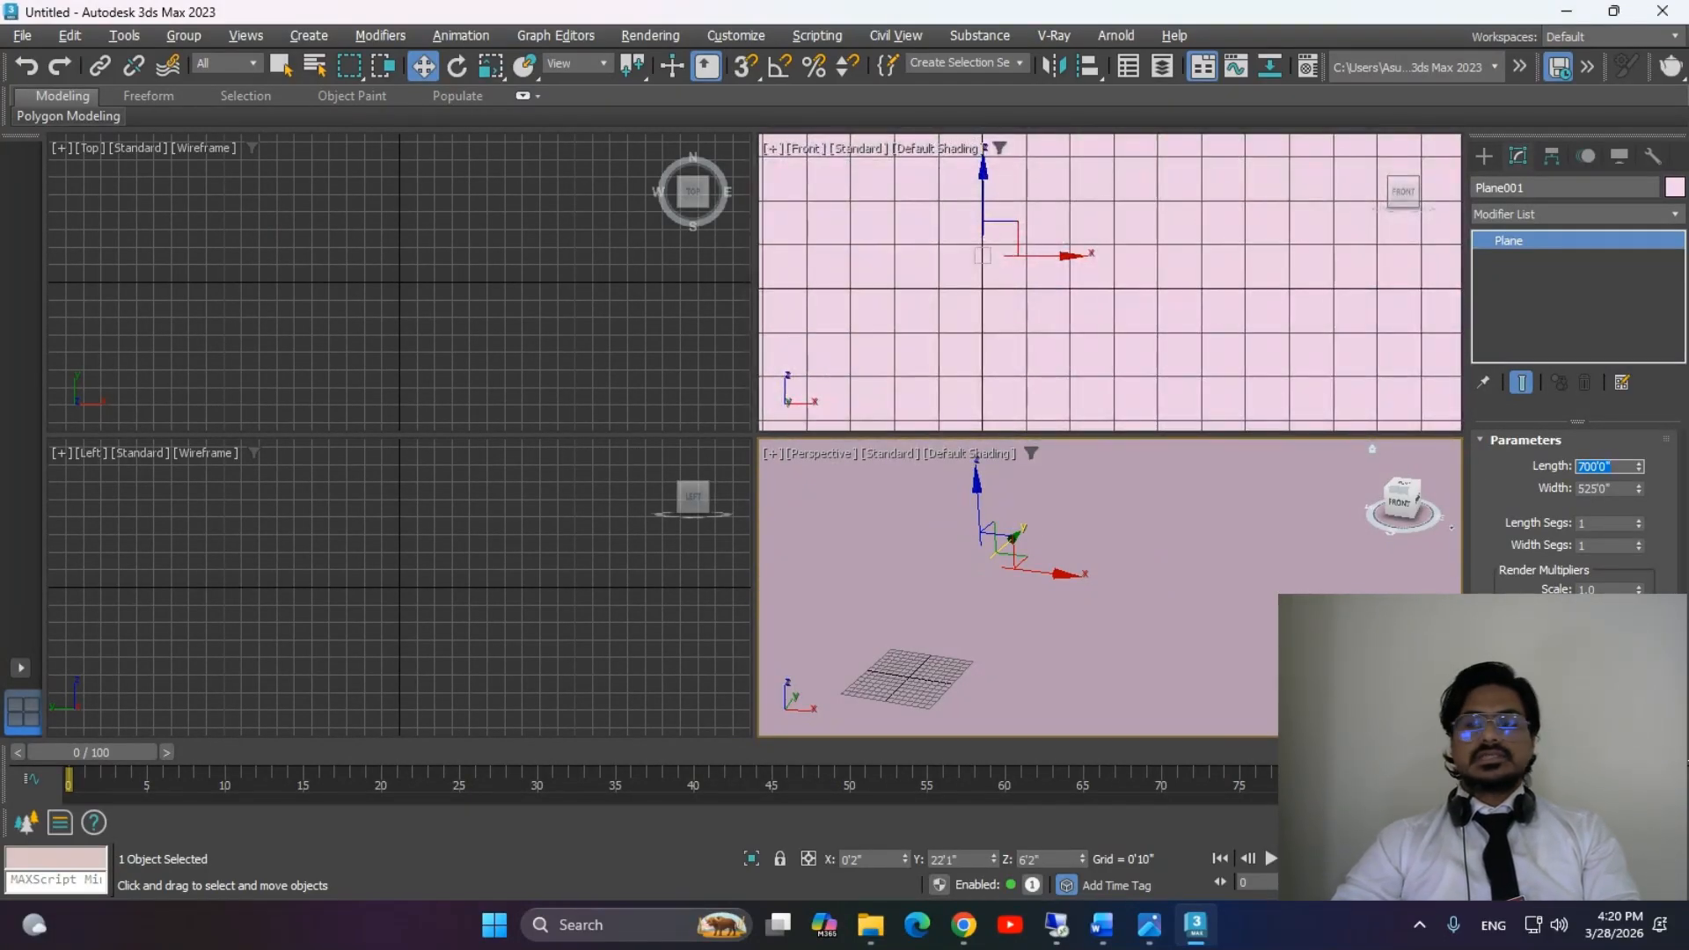
scroll(1018, 287, down, 10)
scroll(410, 320, down, 12)
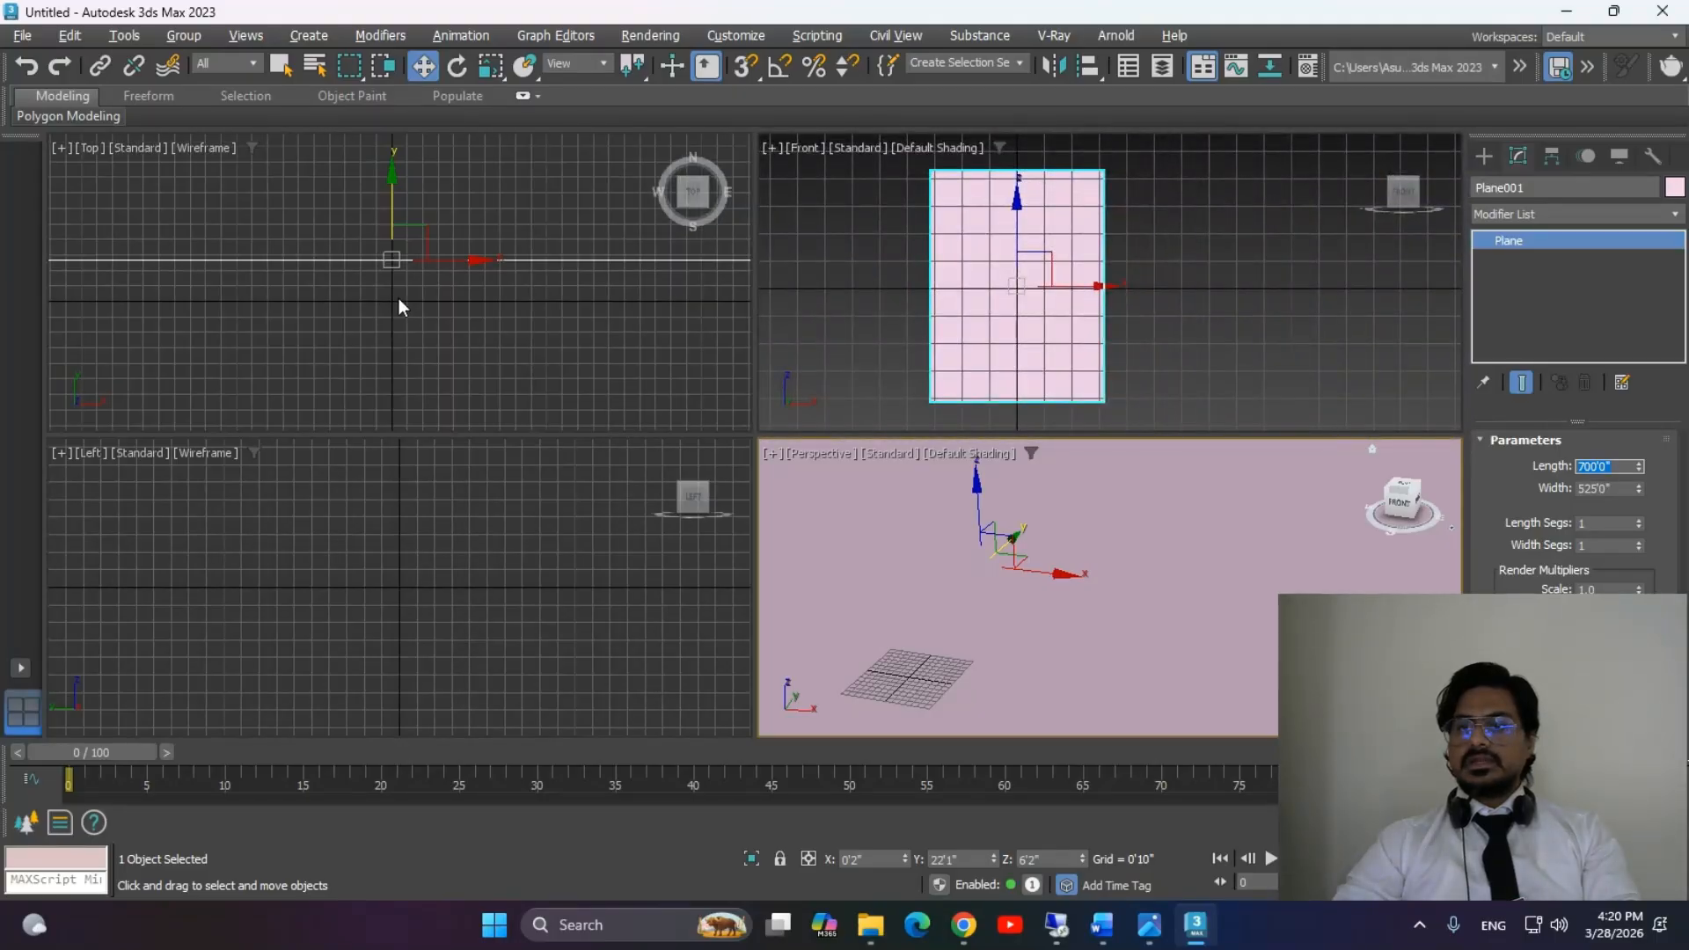
Move the plane back along Y in the Top view to about 301'11", away from the origin.
click(392, 205)
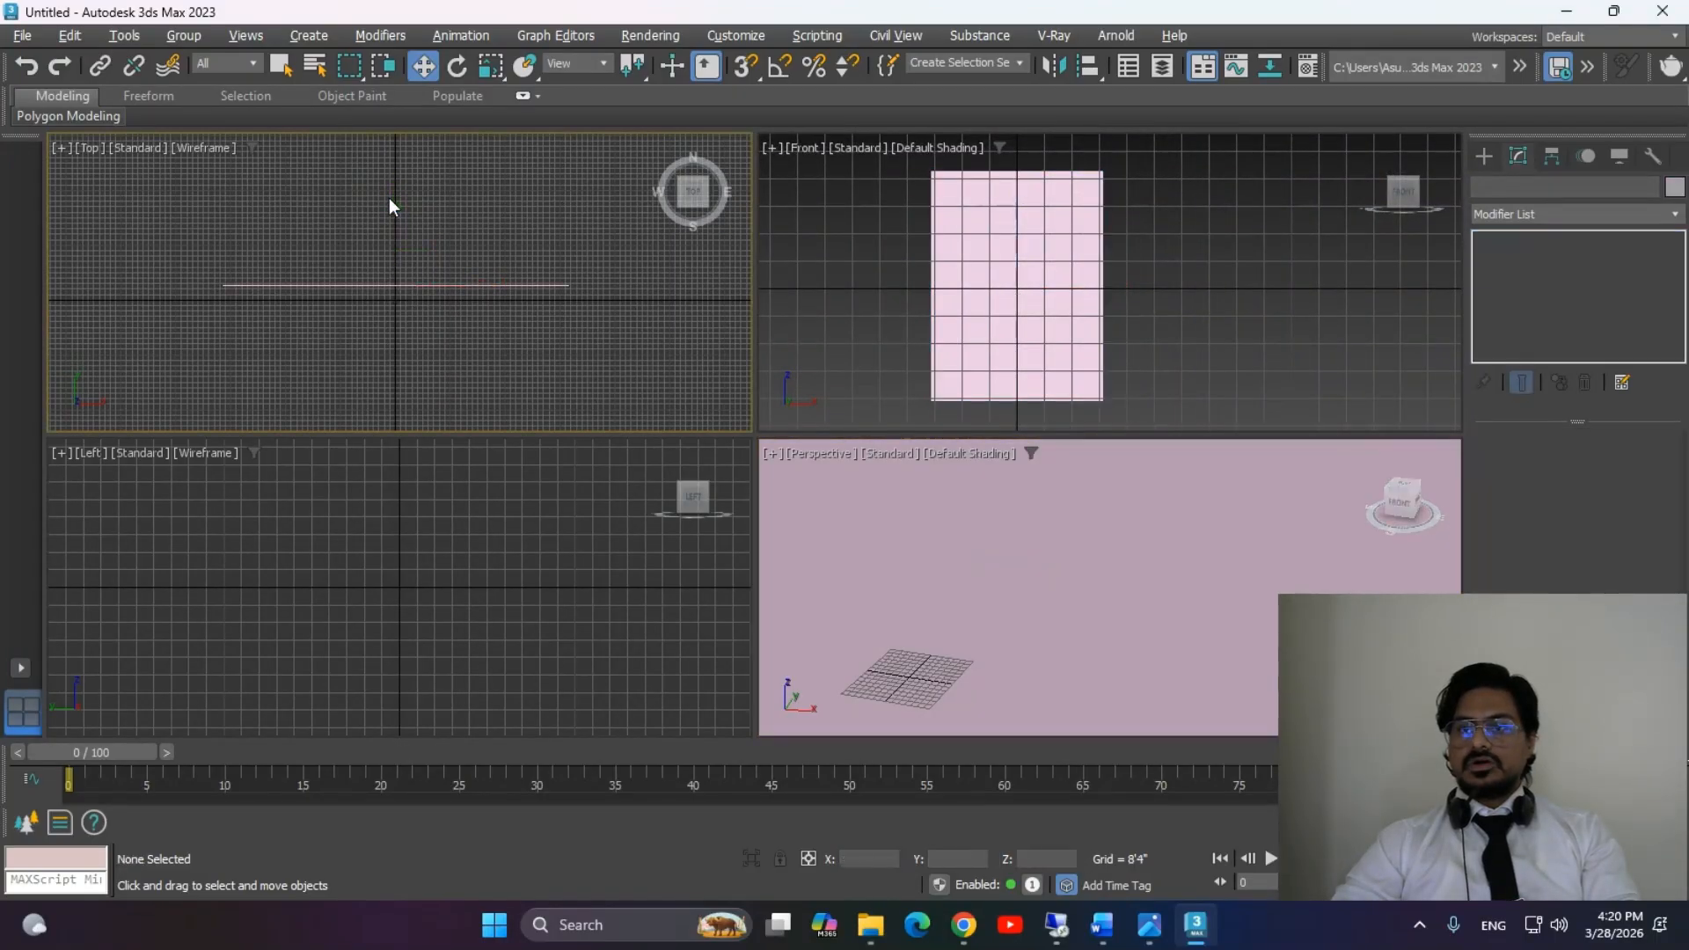
click(396, 285)
drag(397, 225, 387, 81)
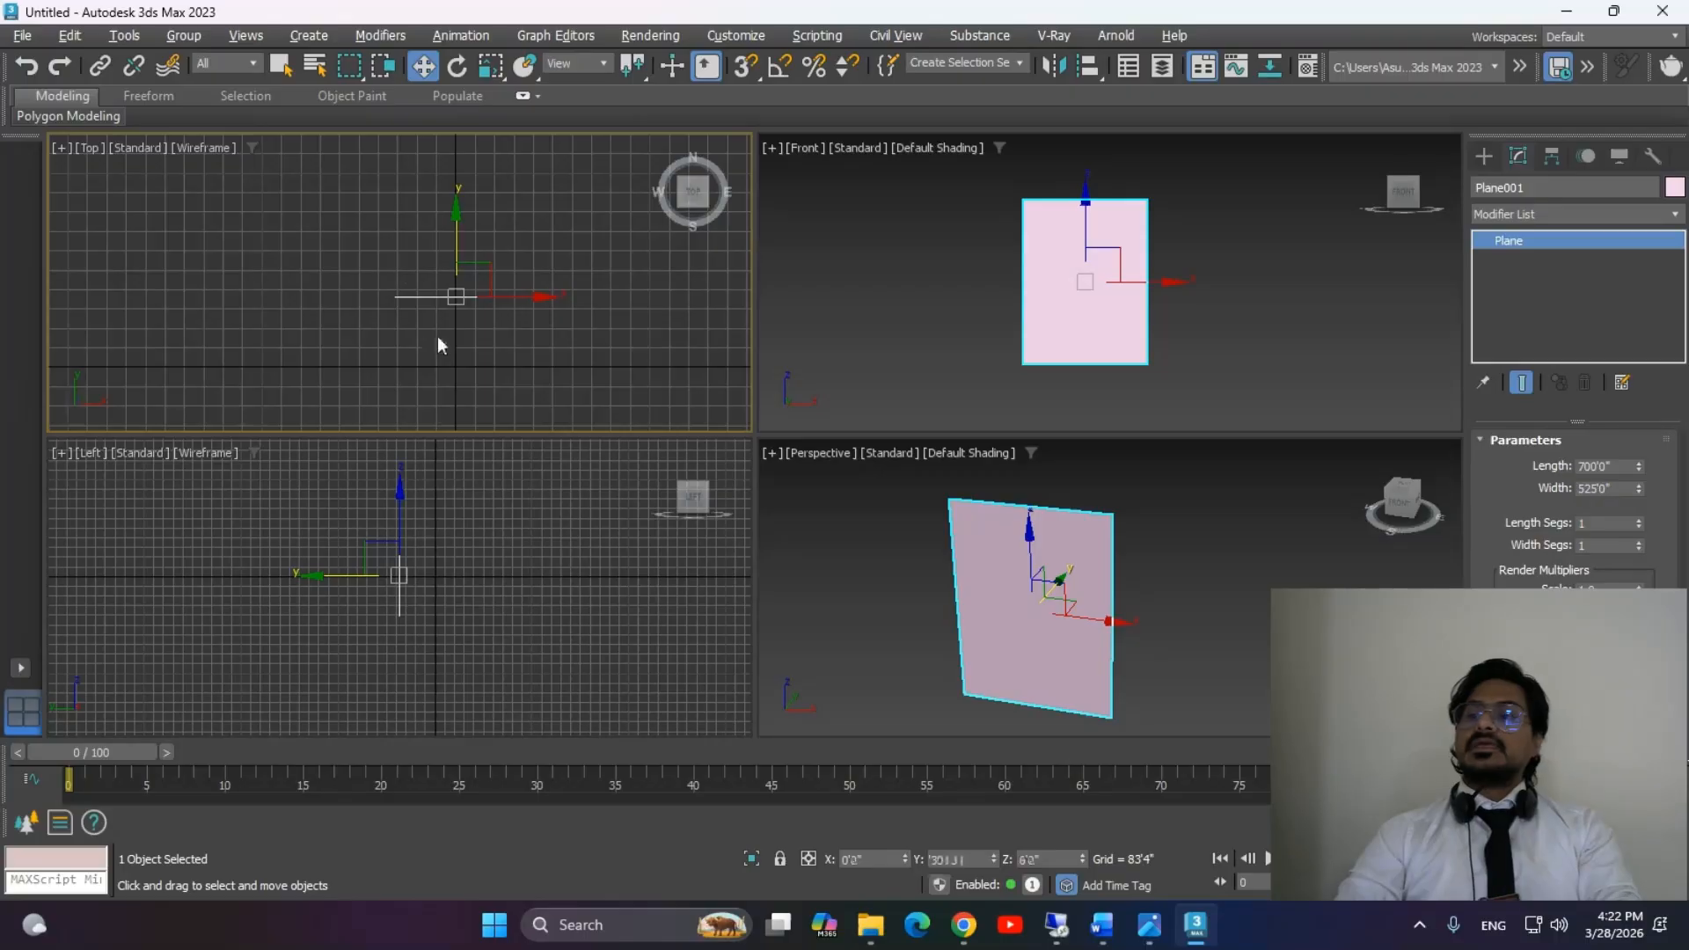
click(1056, 616)
alt+middle_drag(1229, 620, 1167, 621)
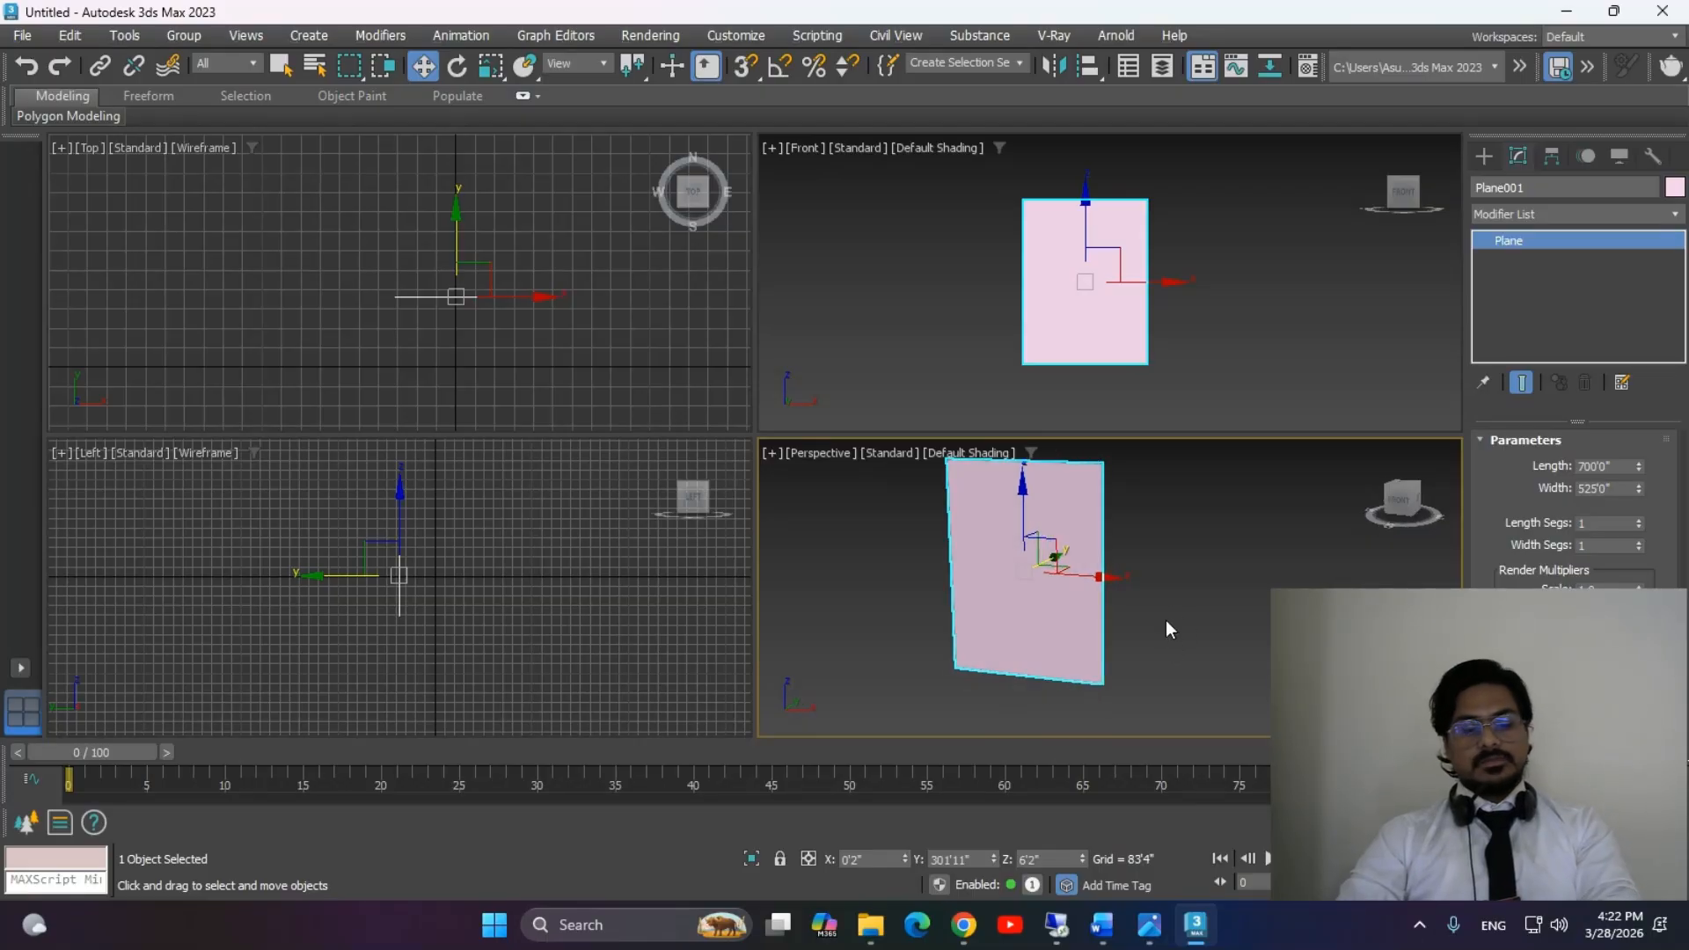
Create a material from the bathroom reference image file in the first sample slot of the Material Editor.
key(m)
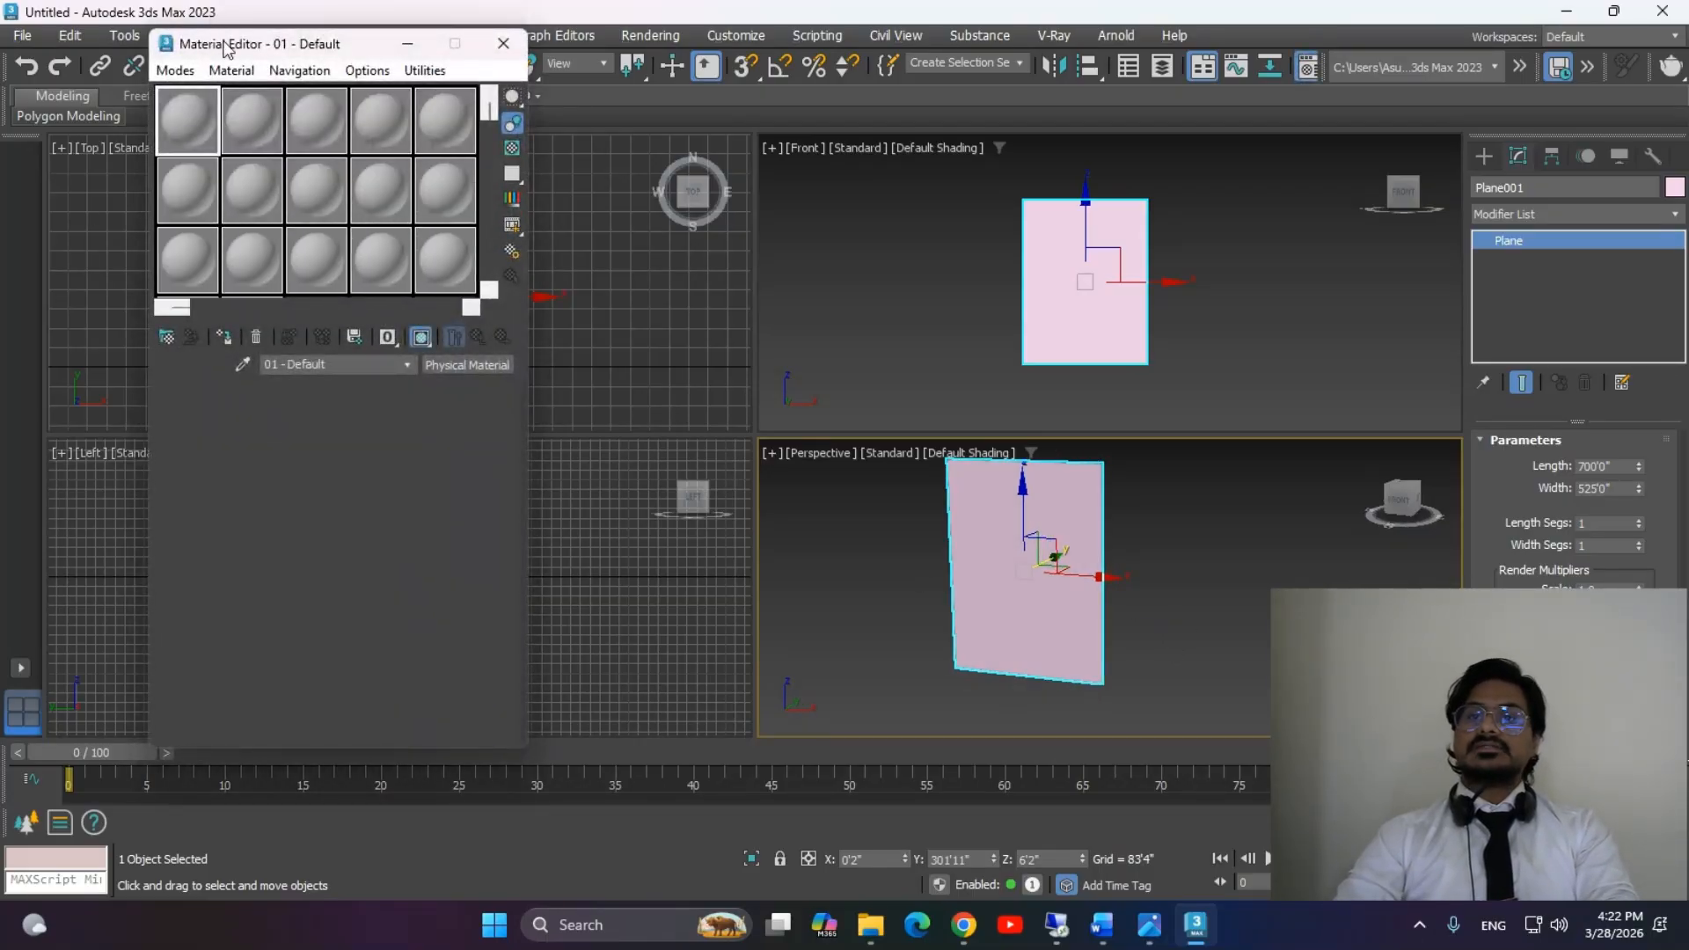
drag(549, 48, 430, 46)
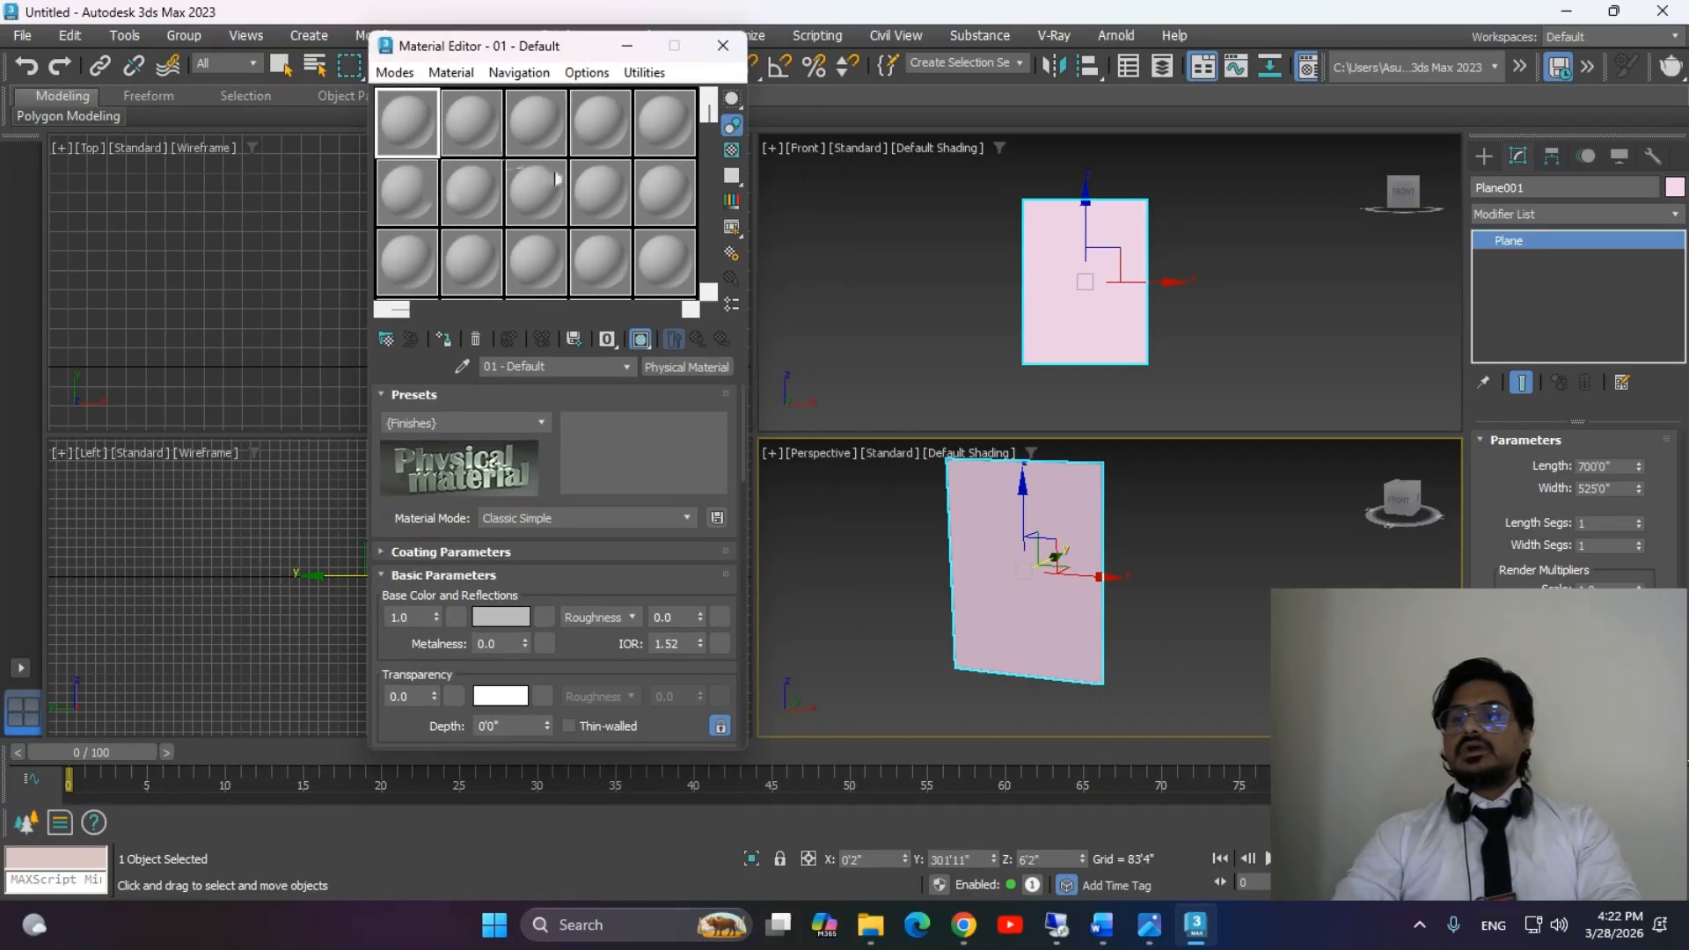
key(alt+Tab)
key(Tab)
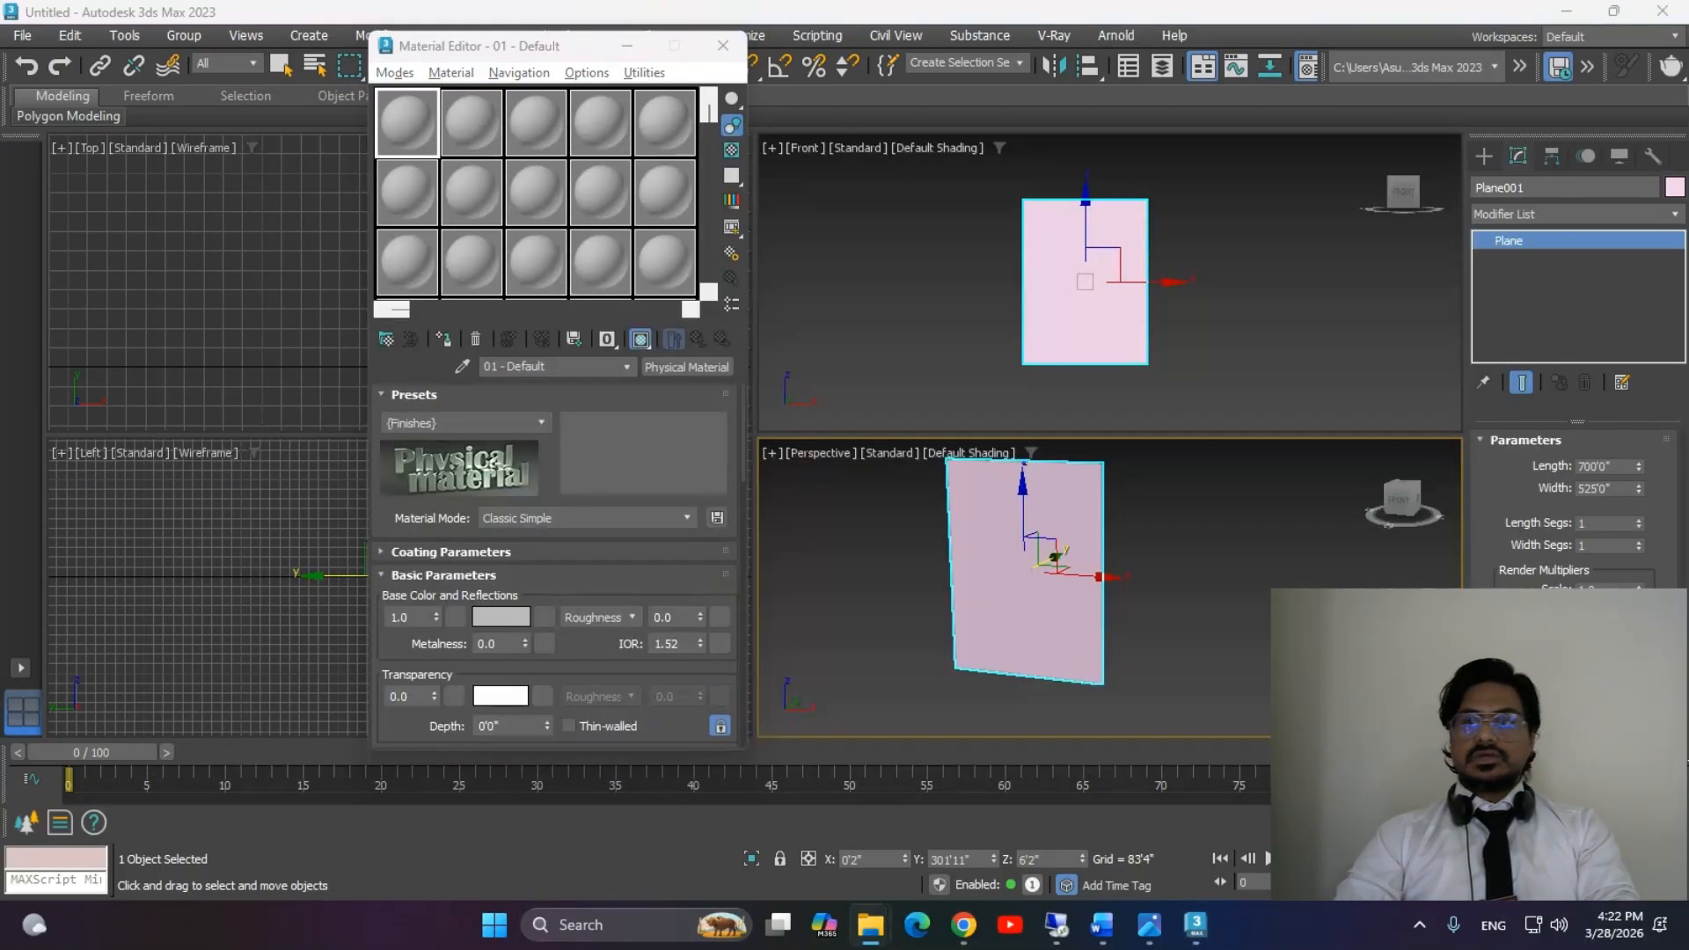
drag(335, 123, 431, 140)
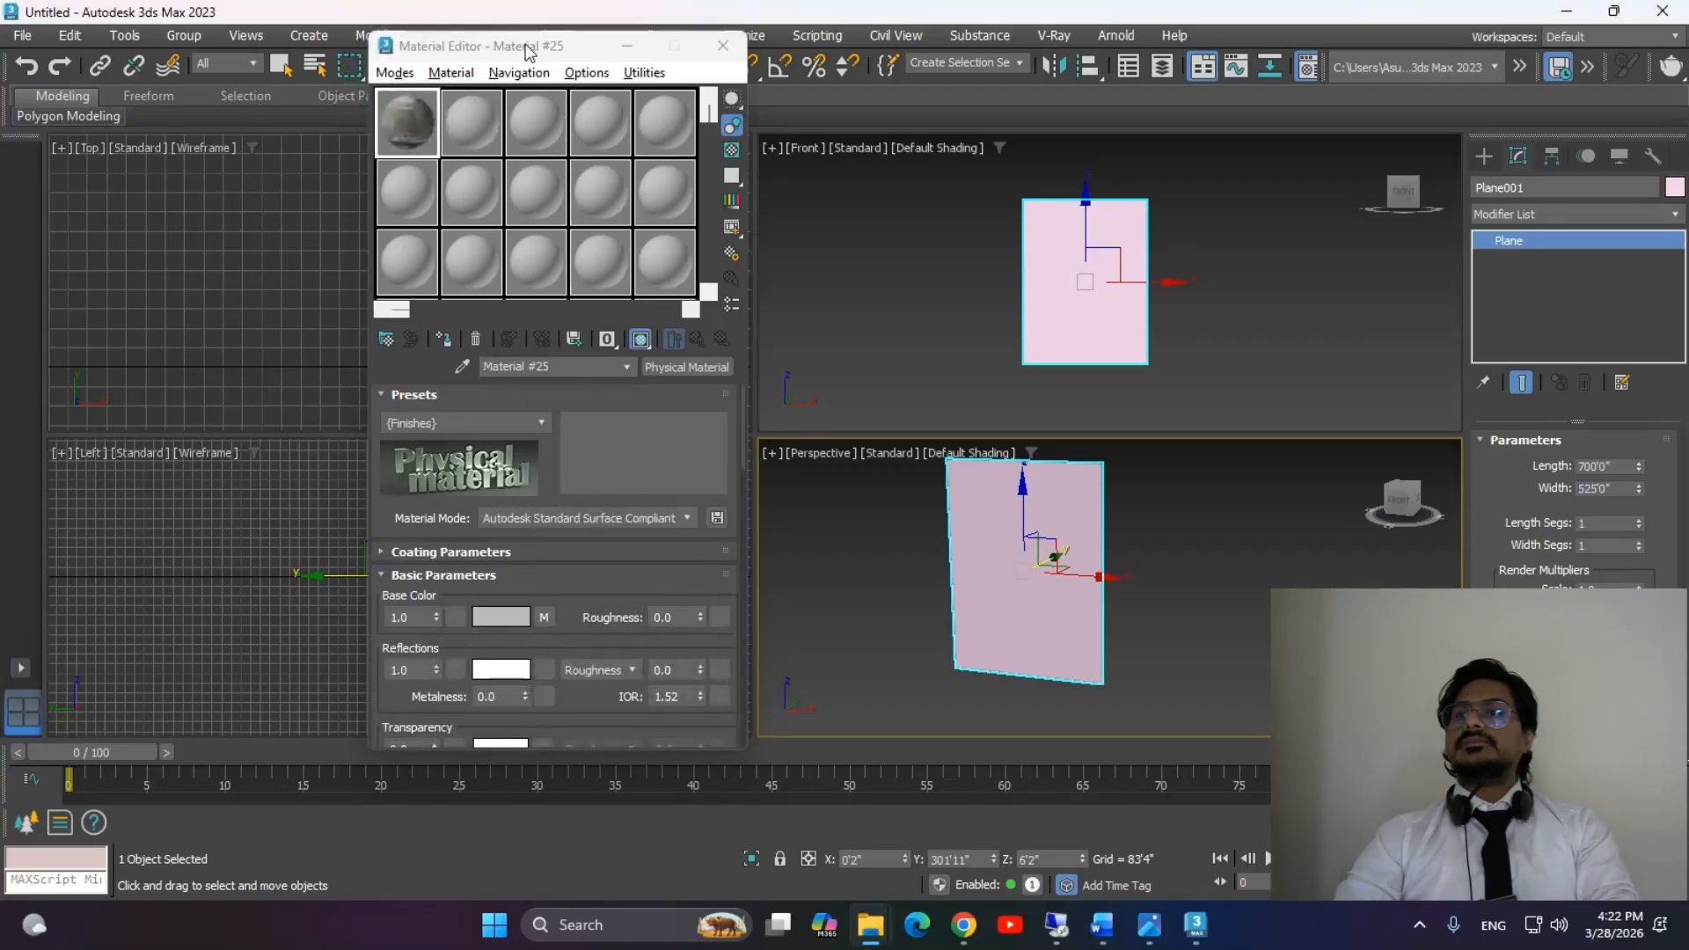
Assign the bathroom image material to the plane and maximize the Front view.
drag(508, 54, 377, 51)
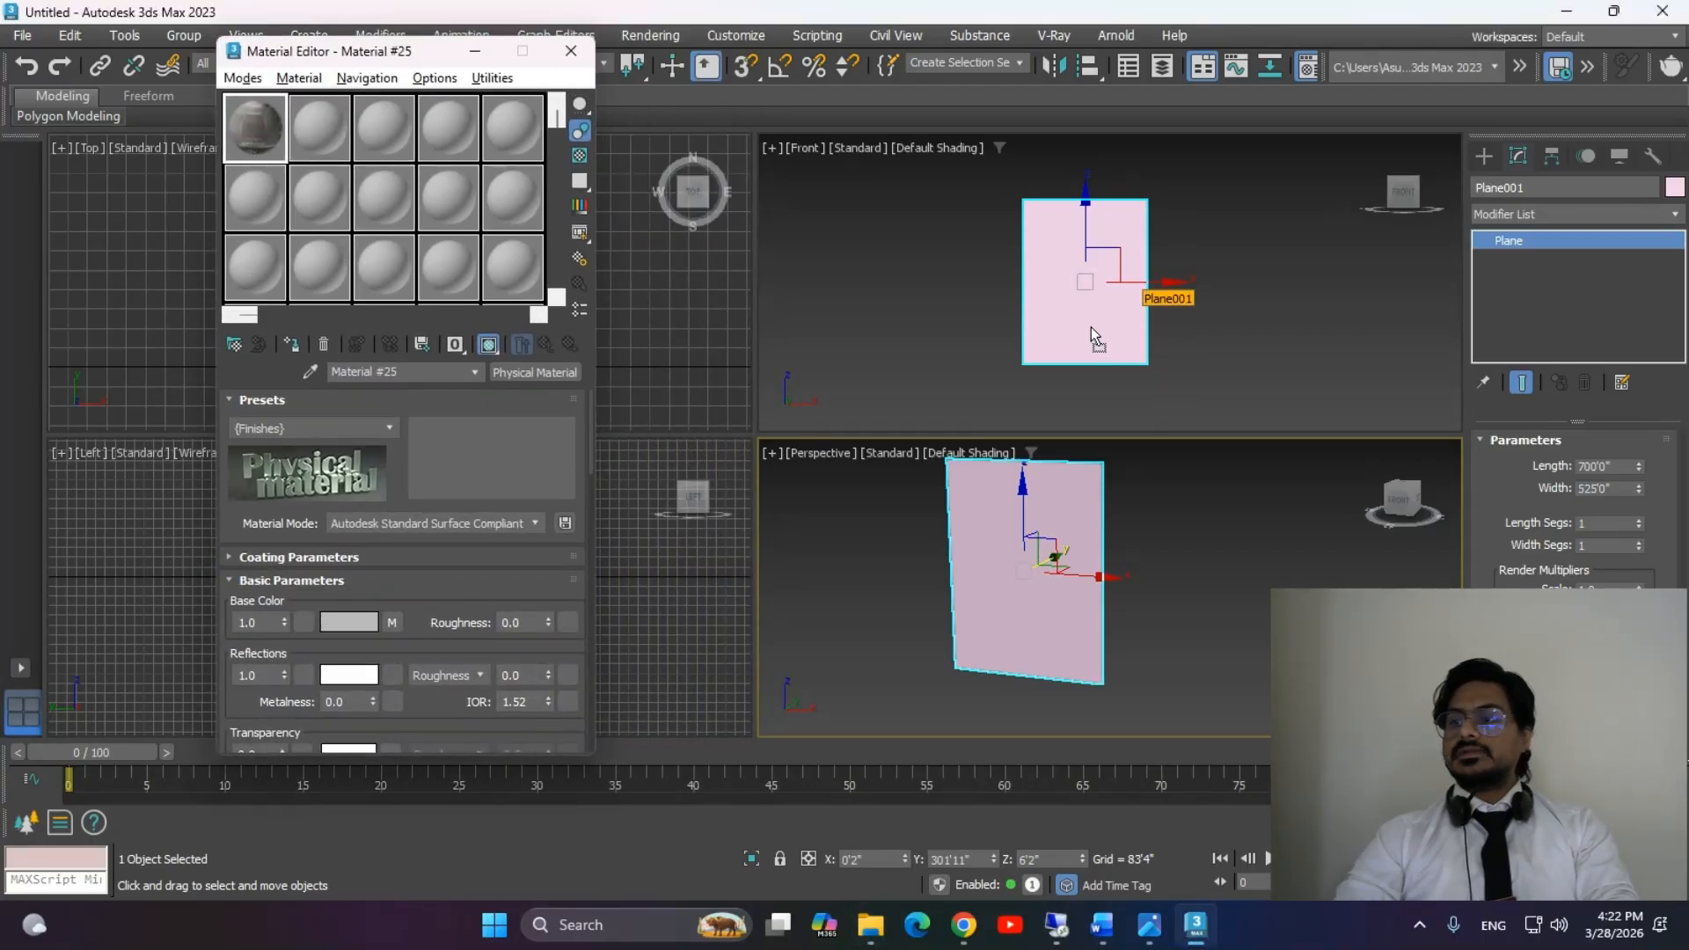
drag(1091, 328, 1090, 330)
scroll(1170, 330, up, 5)
scroll(1064, 304, down, 2)
key(alt+w)
scroll(1143, 467, down, 4)
Scale the plane non-uniformly, widening it along X and stretching it to about 108% along Y to correct the image's proportions.
key(r)
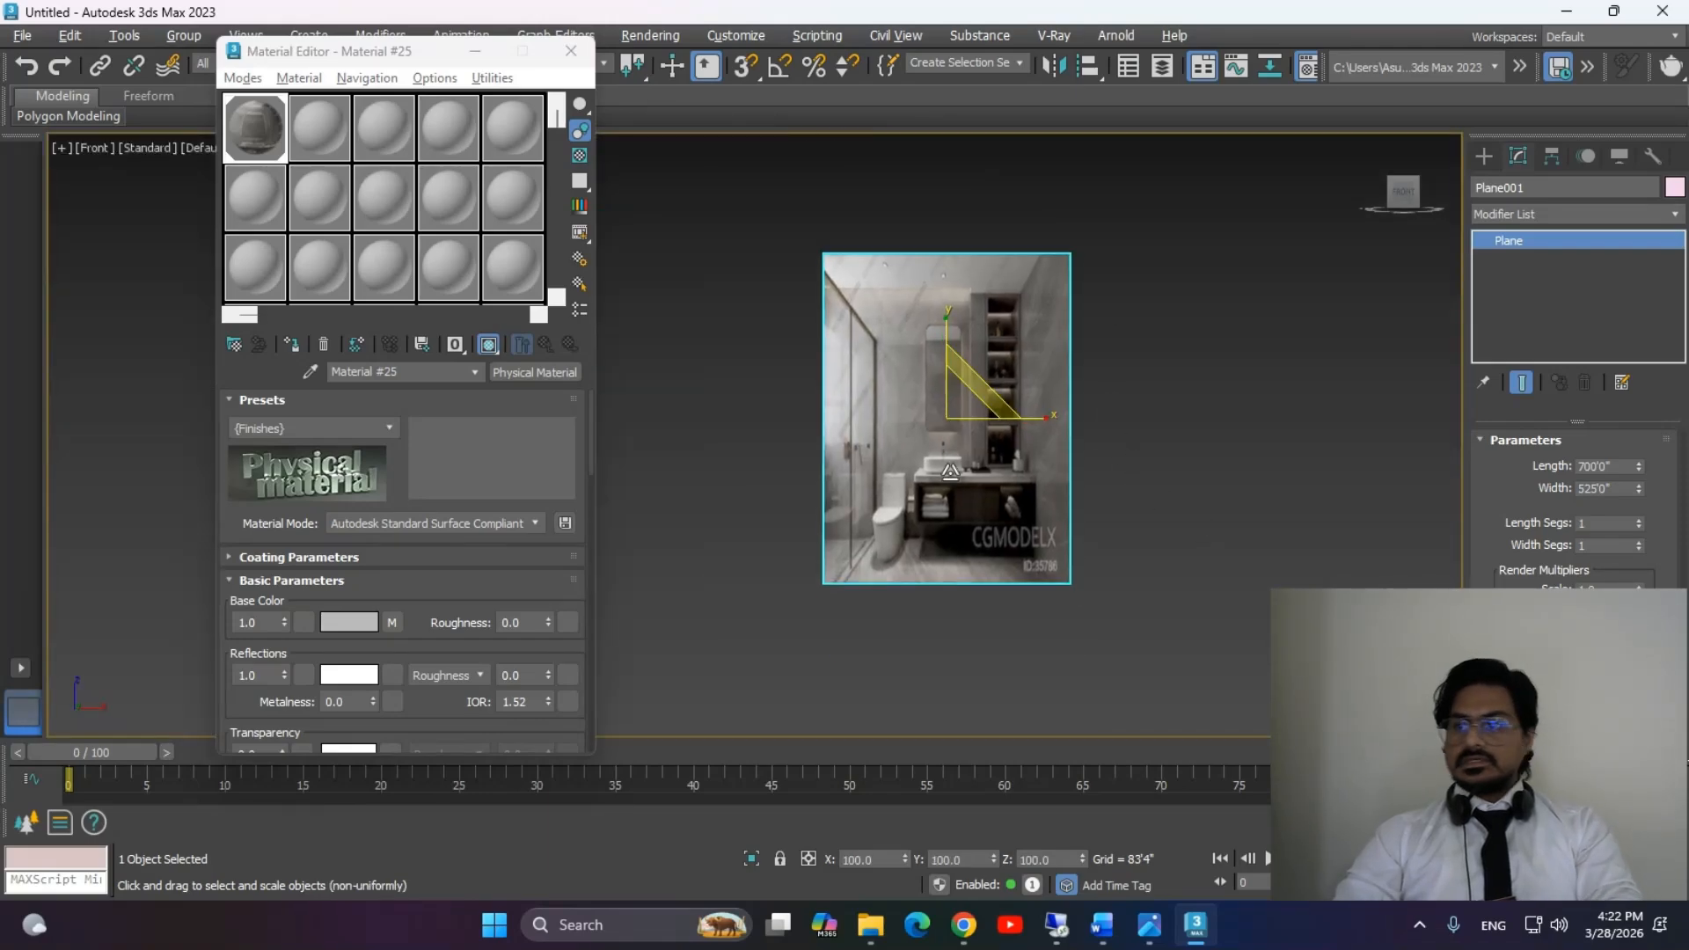
drag(1045, 422, 1078, 419)
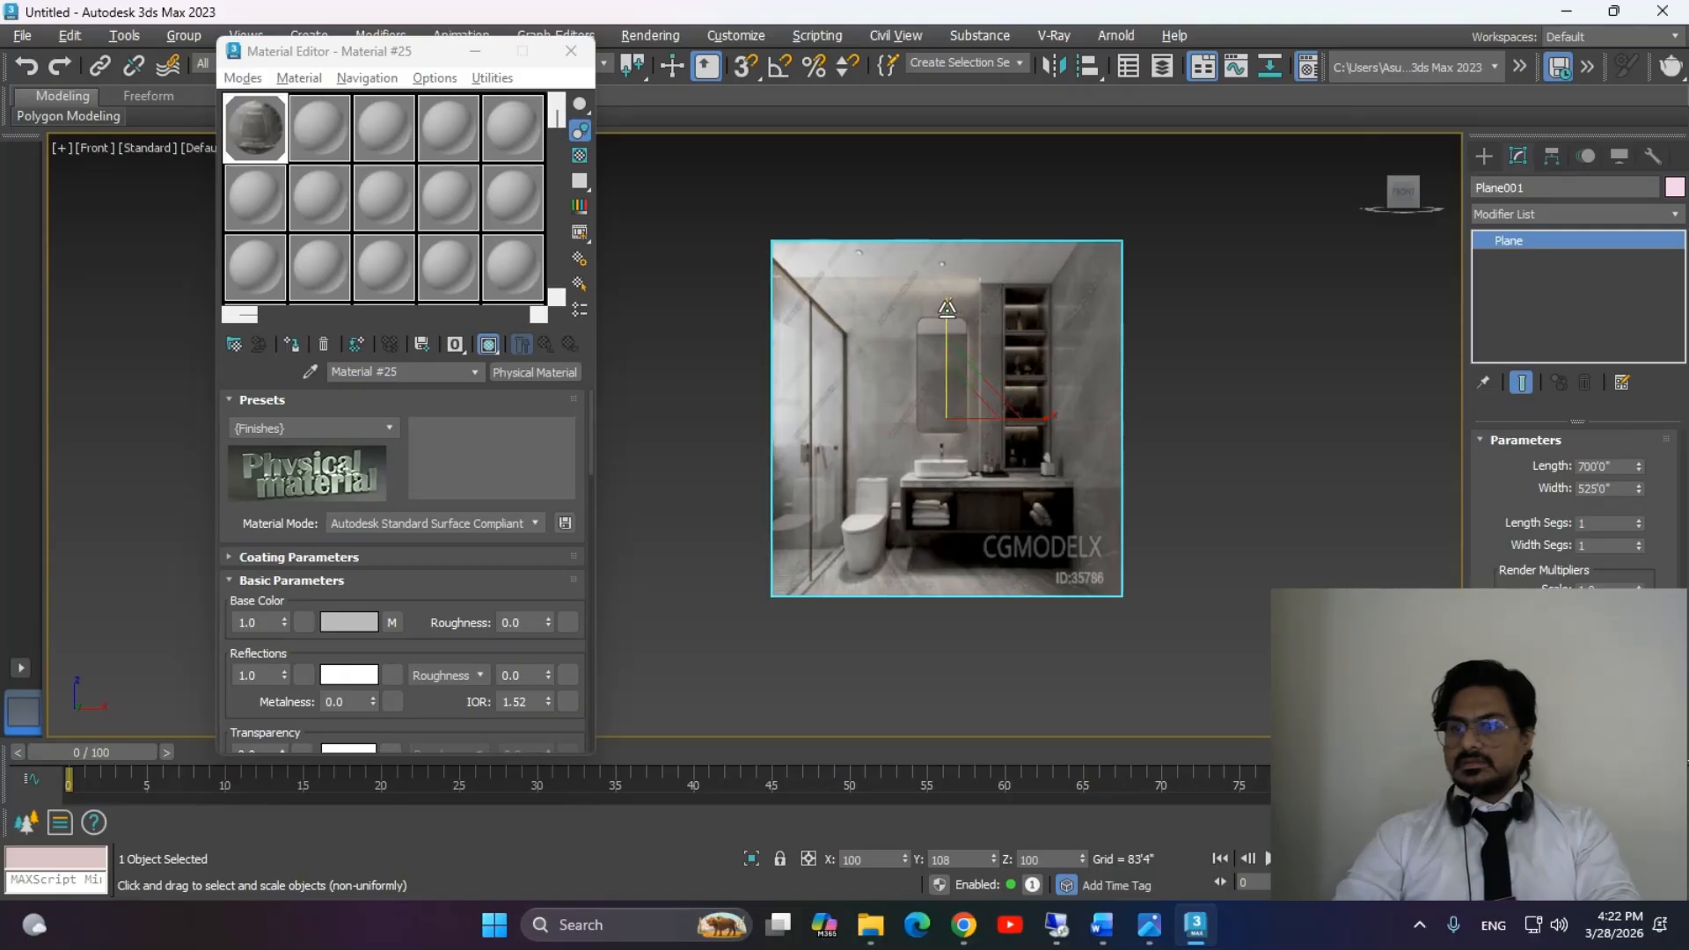
click(1223, 369)
scroll(1022, 454, up, 8)
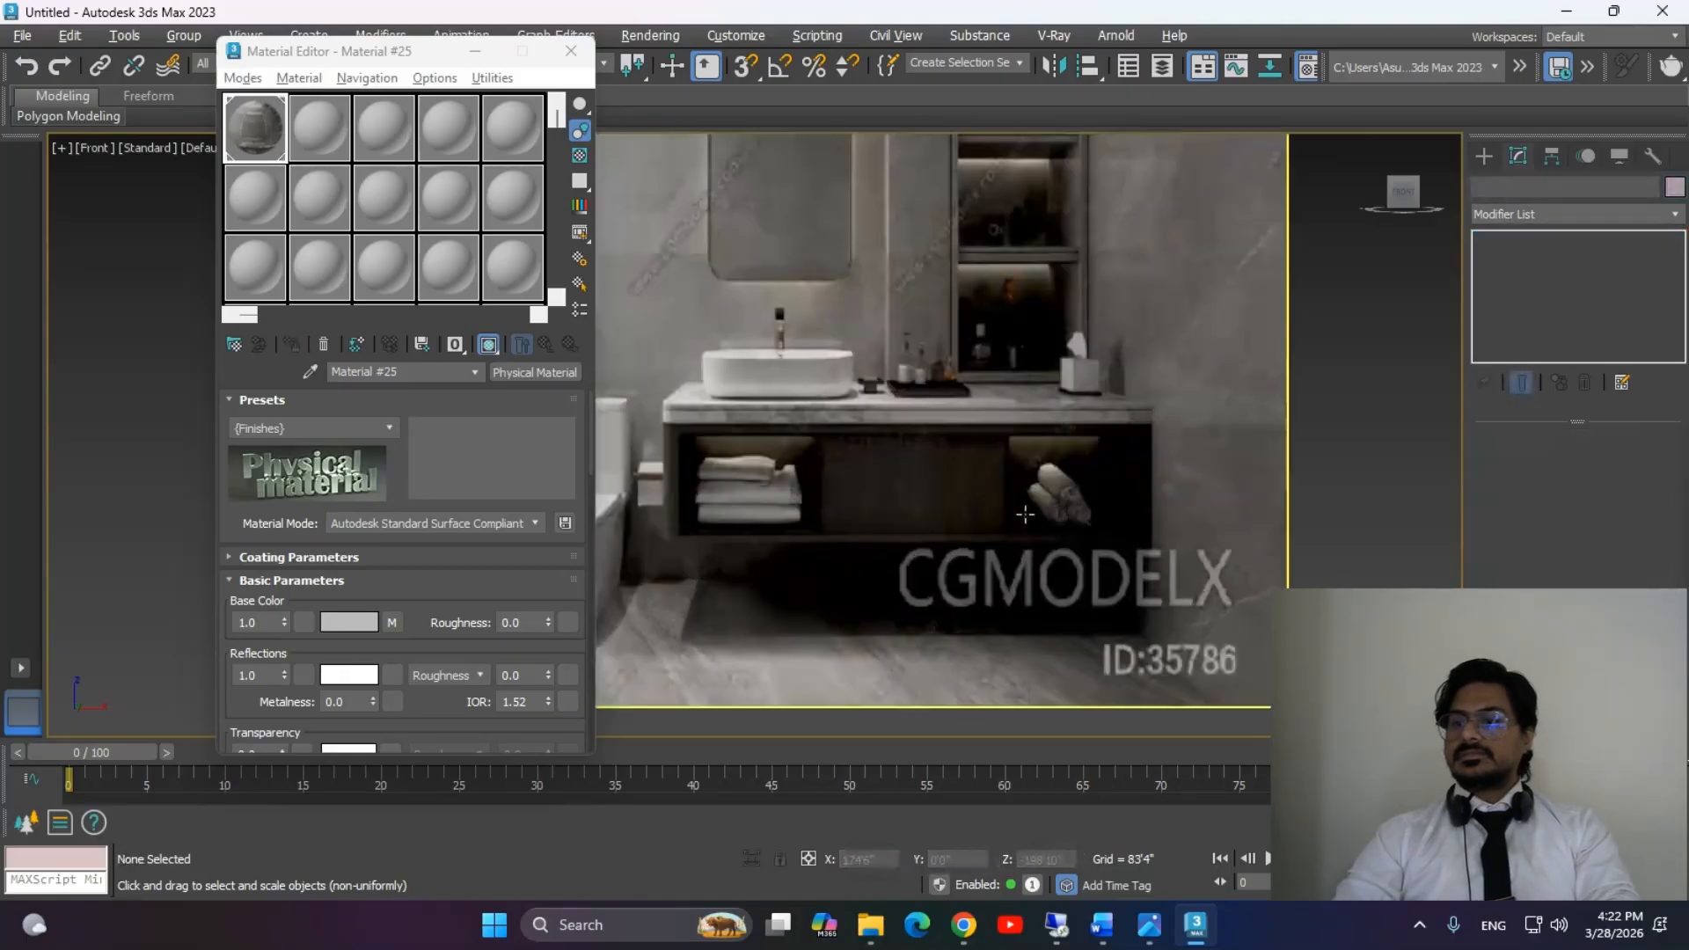
scroll(1022, 454, down, 4)
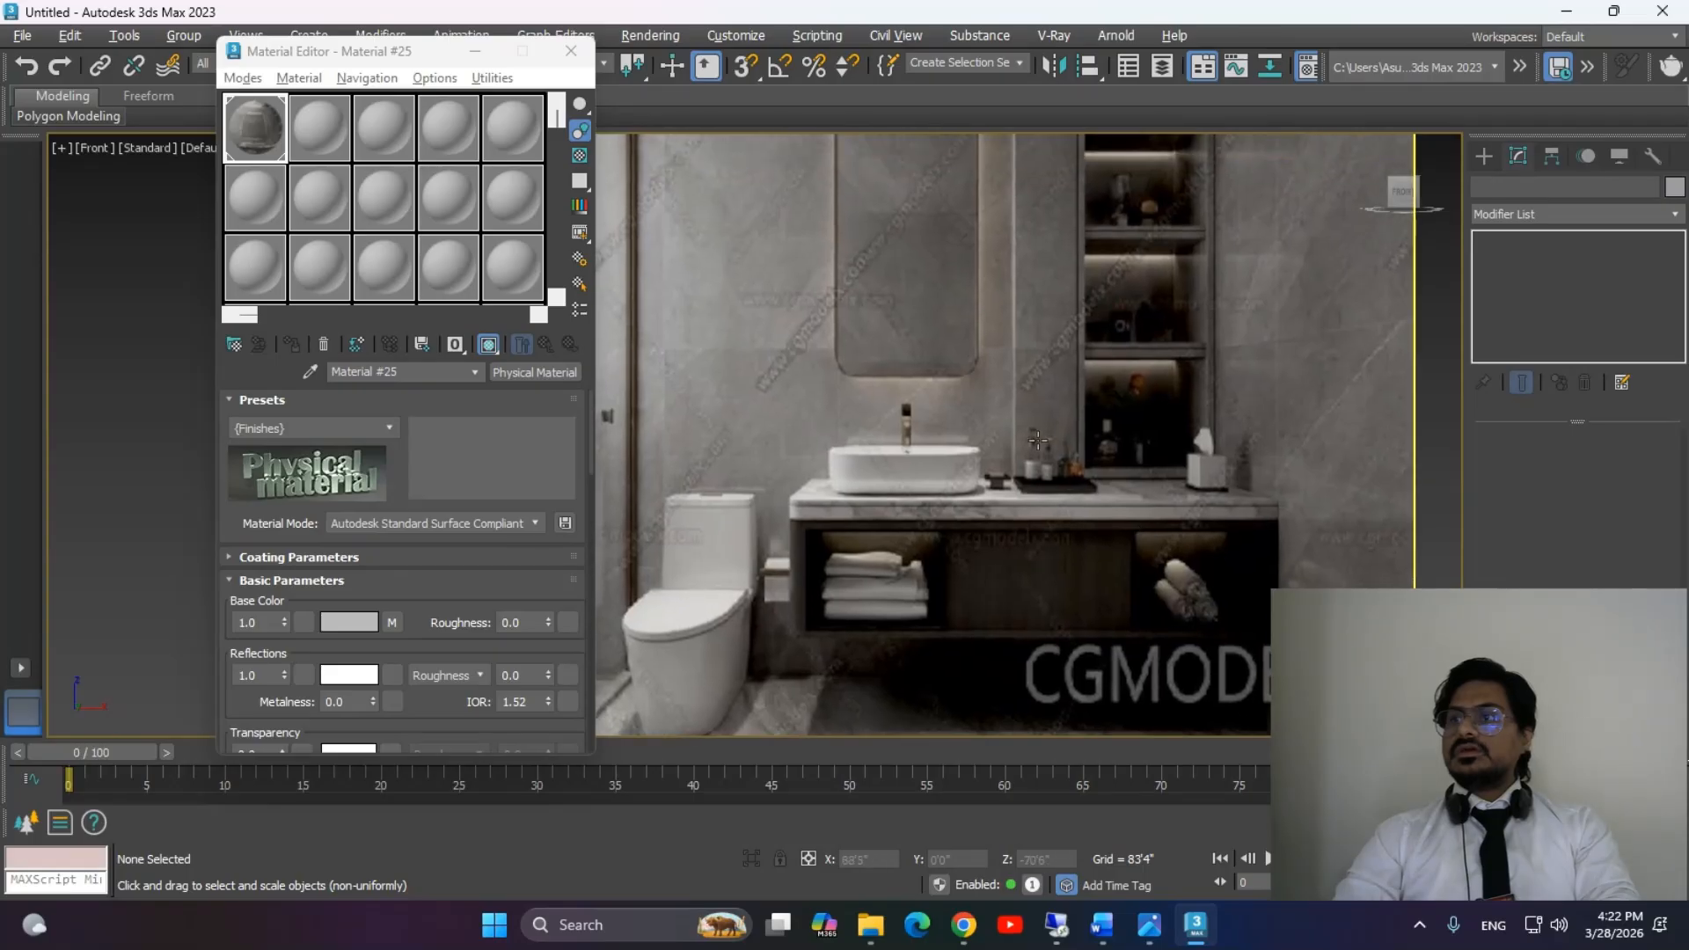
scroll(1064, 452, down, 3)
scroll(1063, 452, down, 3)
scroll(1038, 484, up, 4)
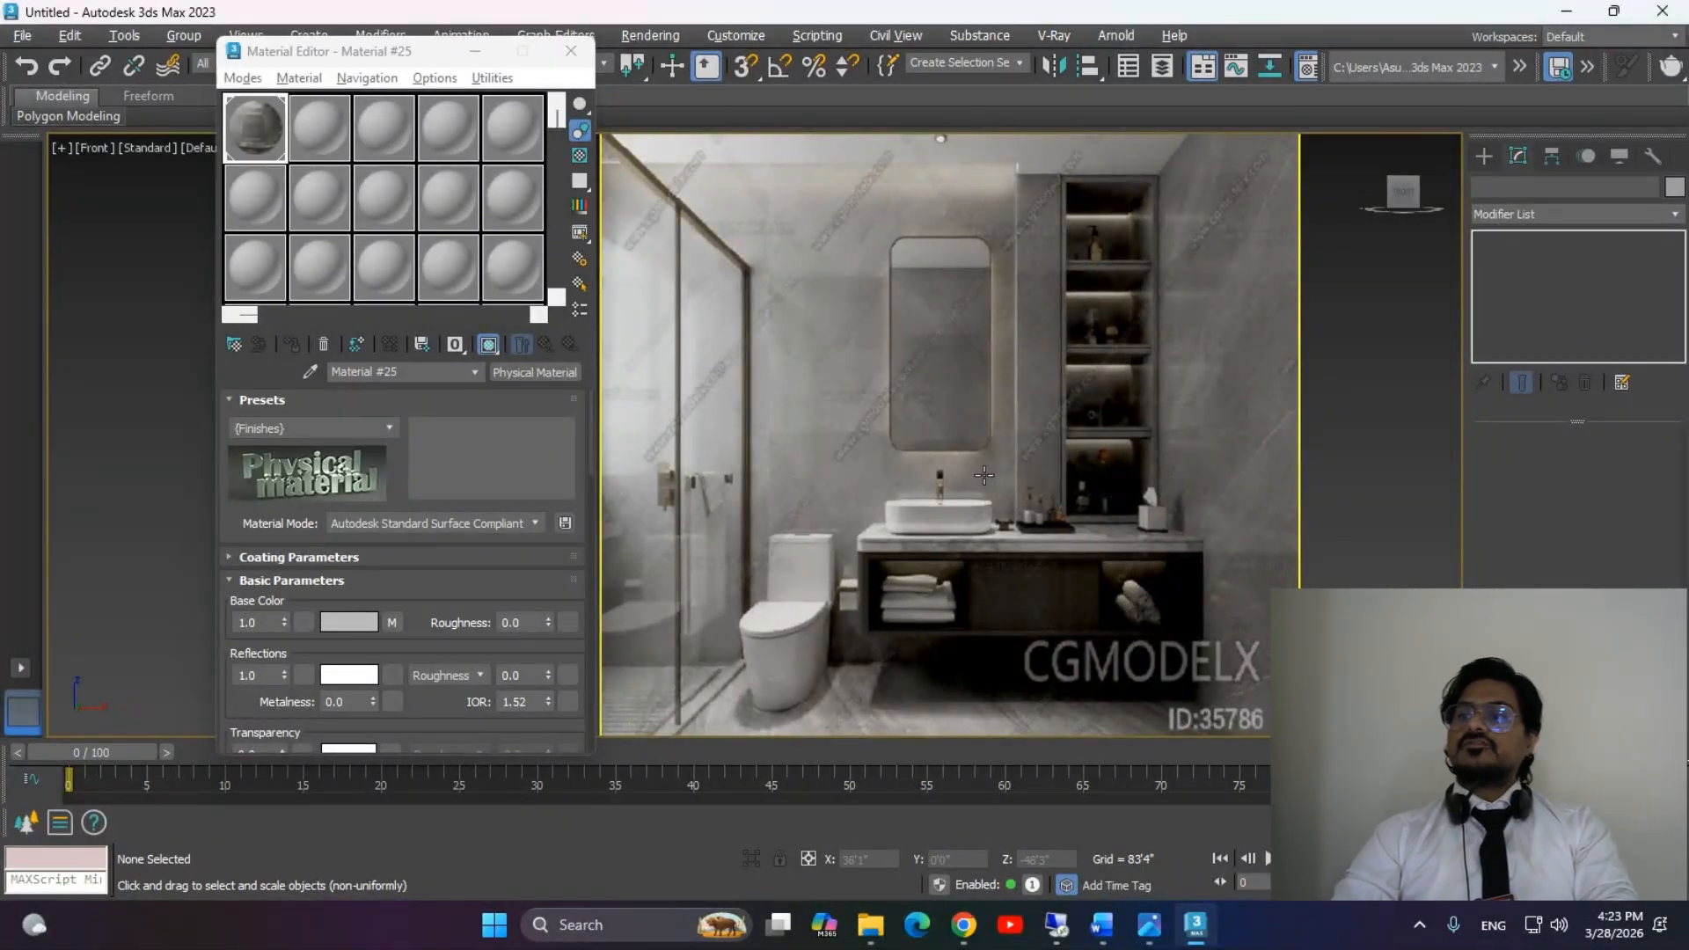
Minimize the Material Editor and restore the four-viewport layout with the Perspective view turned around the plane.
click(478, 56)
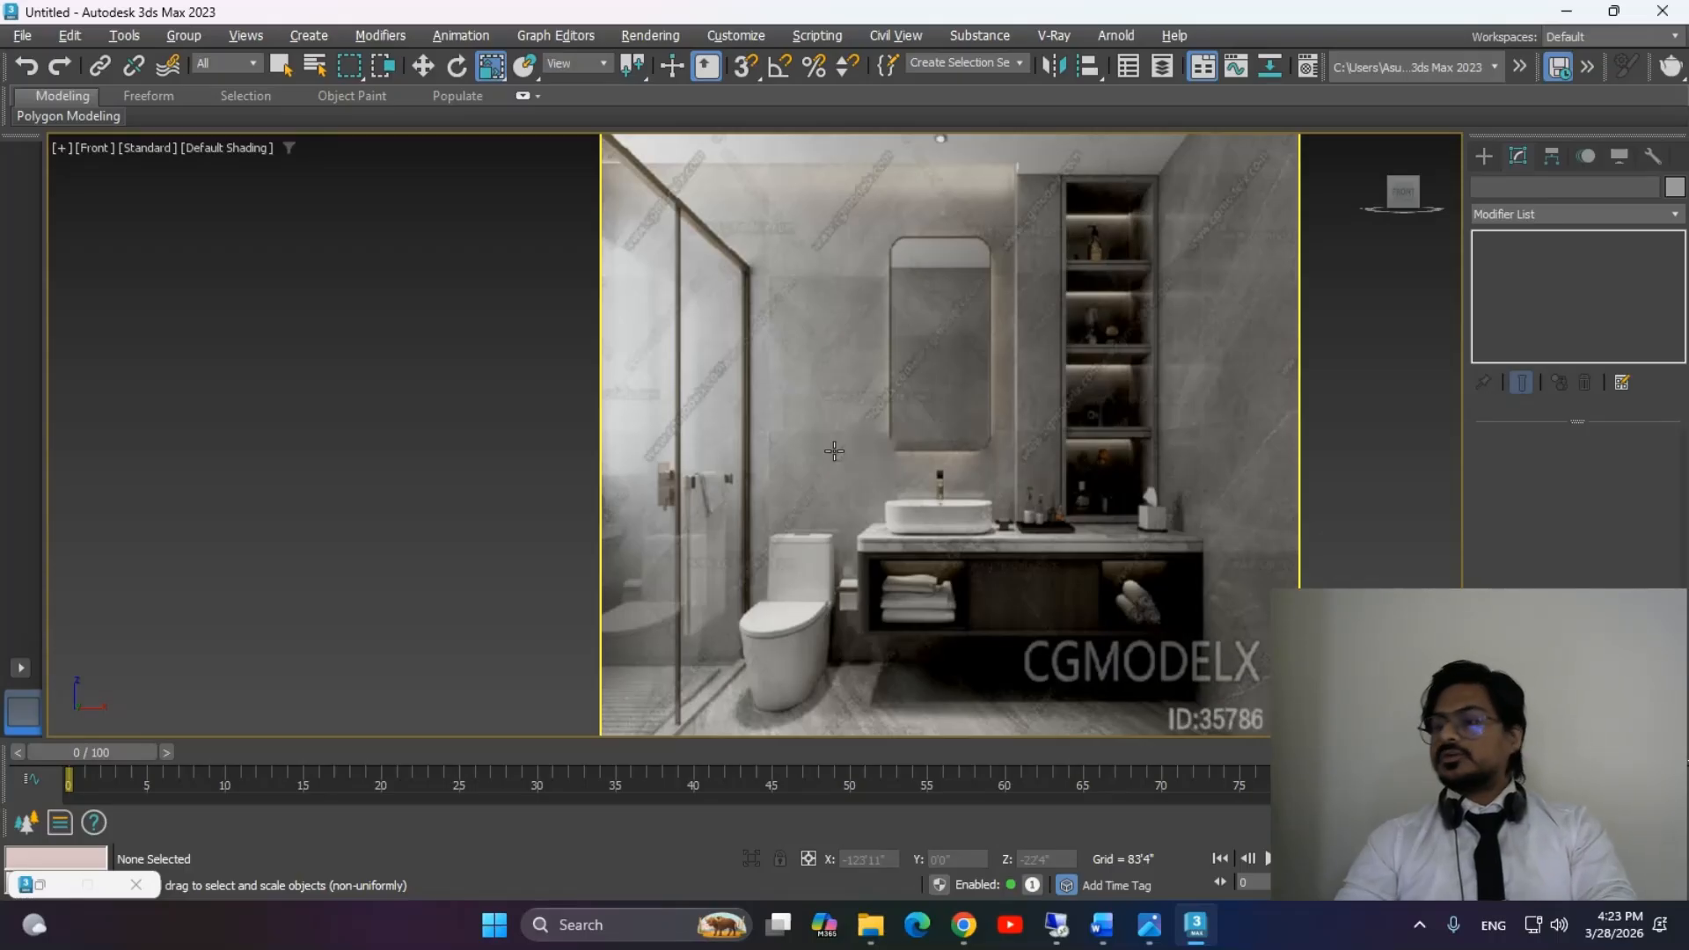
scroll(834, 451, down, 3)
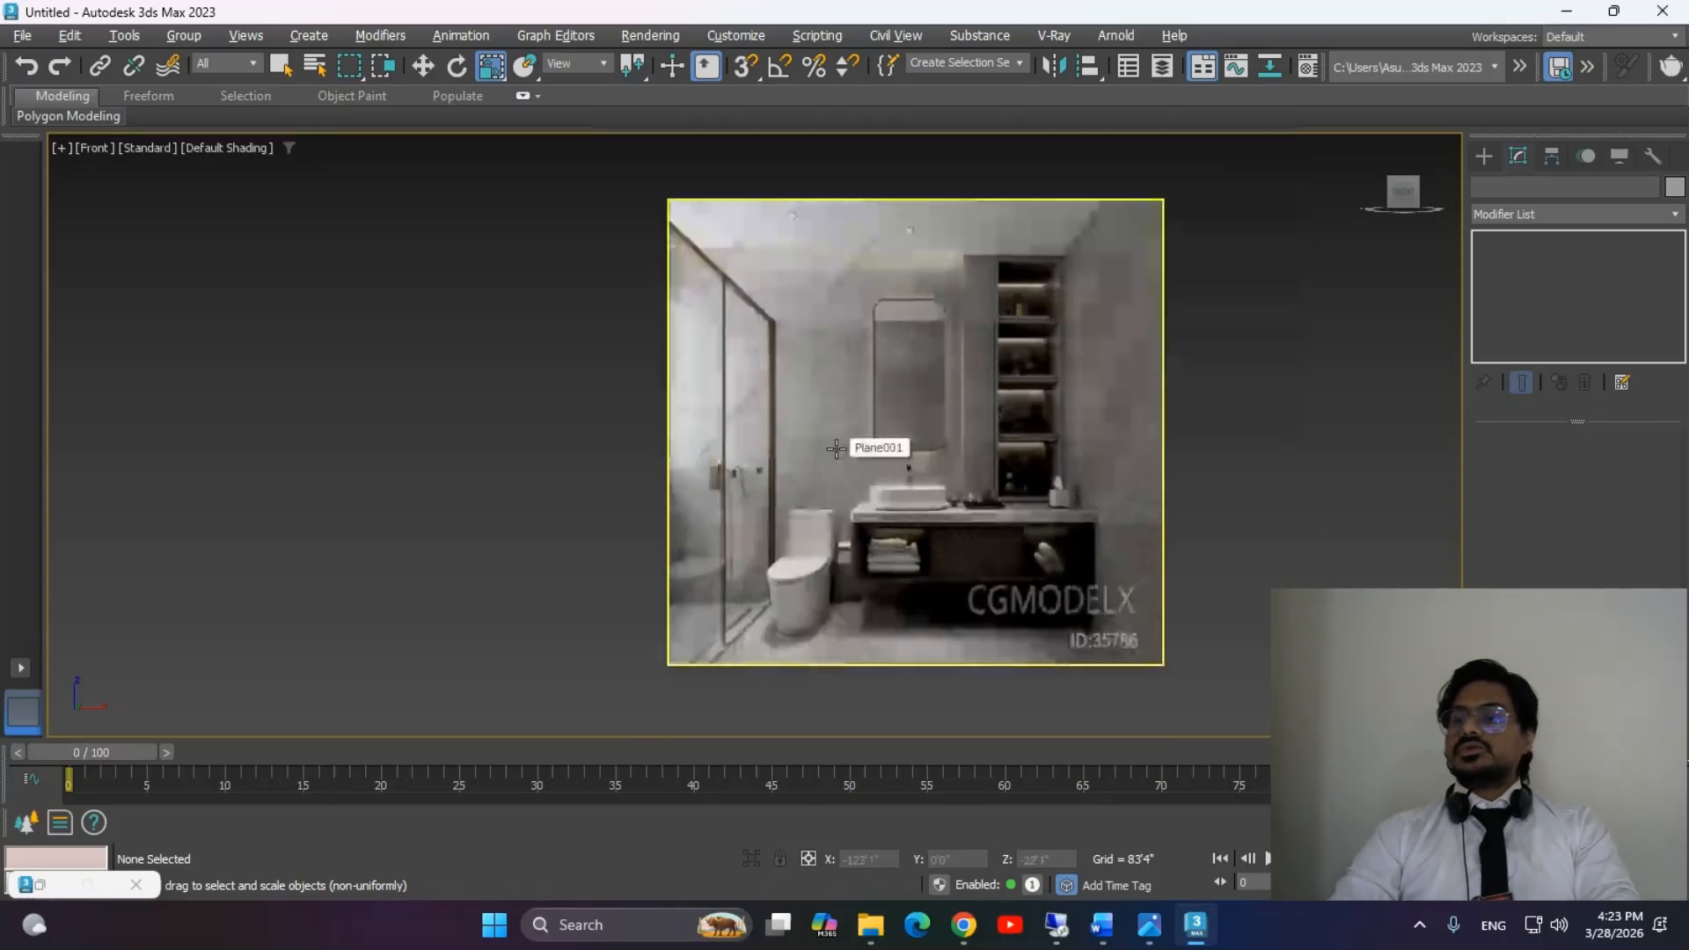
key(alt+w)
alt+middle_drag(995, 631, 1143, 616)
middle_drag(1062, 675, 1103, 693)
scroll(1089, 610, up, 7)
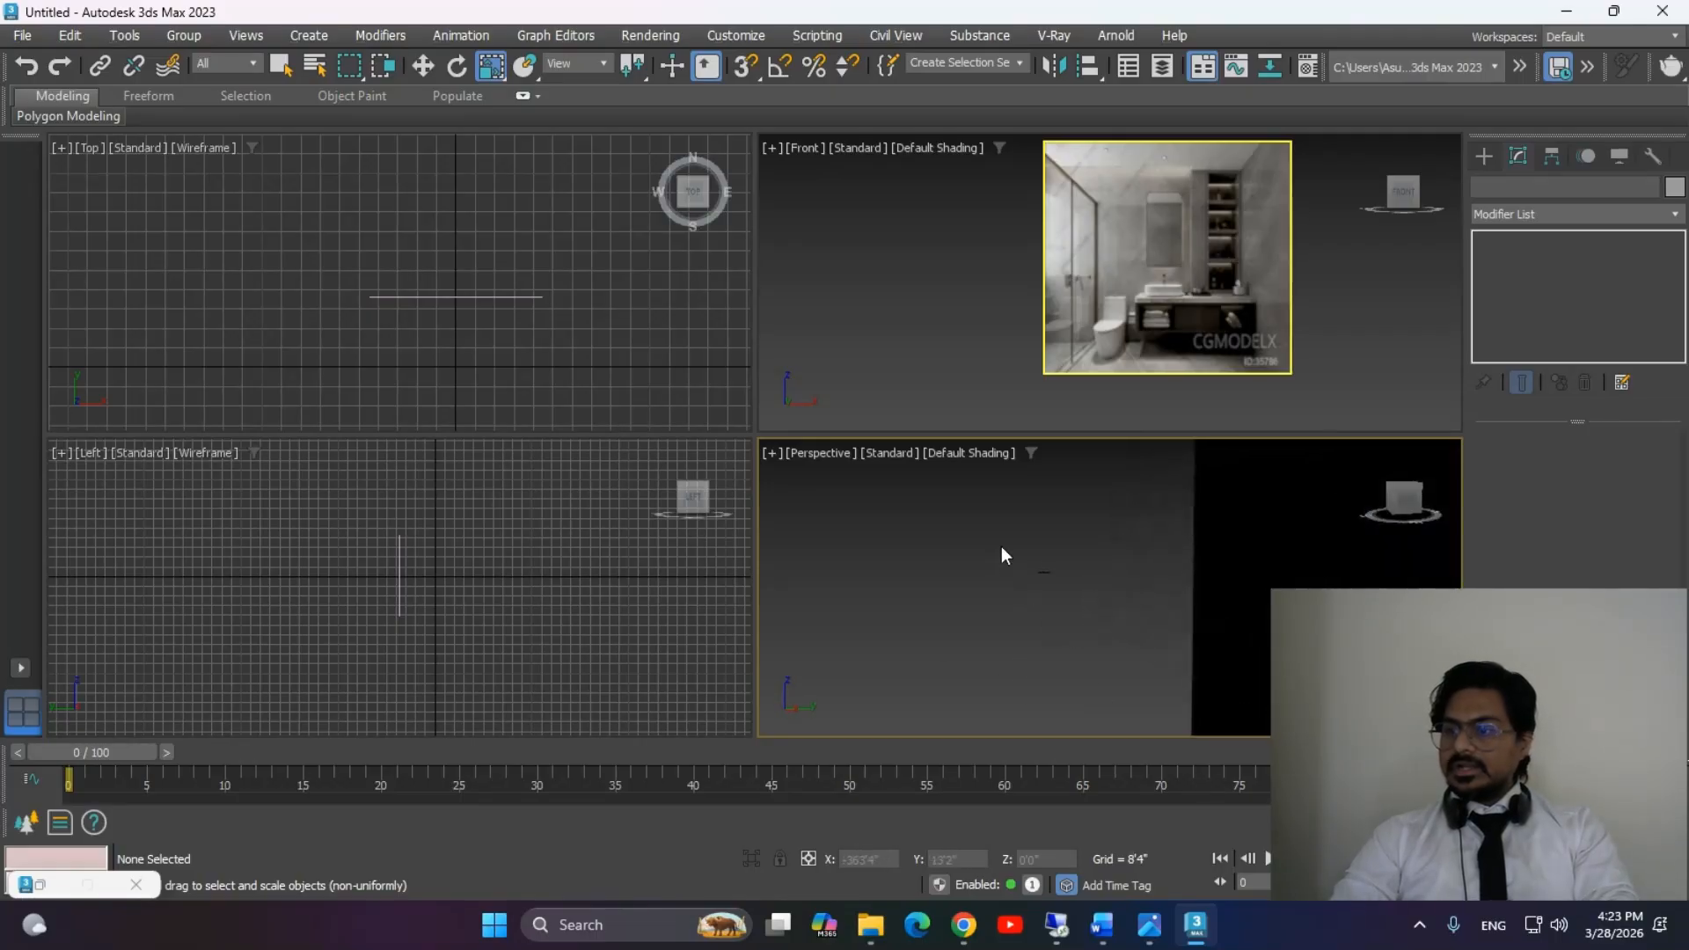
Move the bathroom plane up along Z to about 360'2" in the Left view so its bottom edge sits at ground level.
scroll(1162, 602, down, 4)
click(1110, 600)
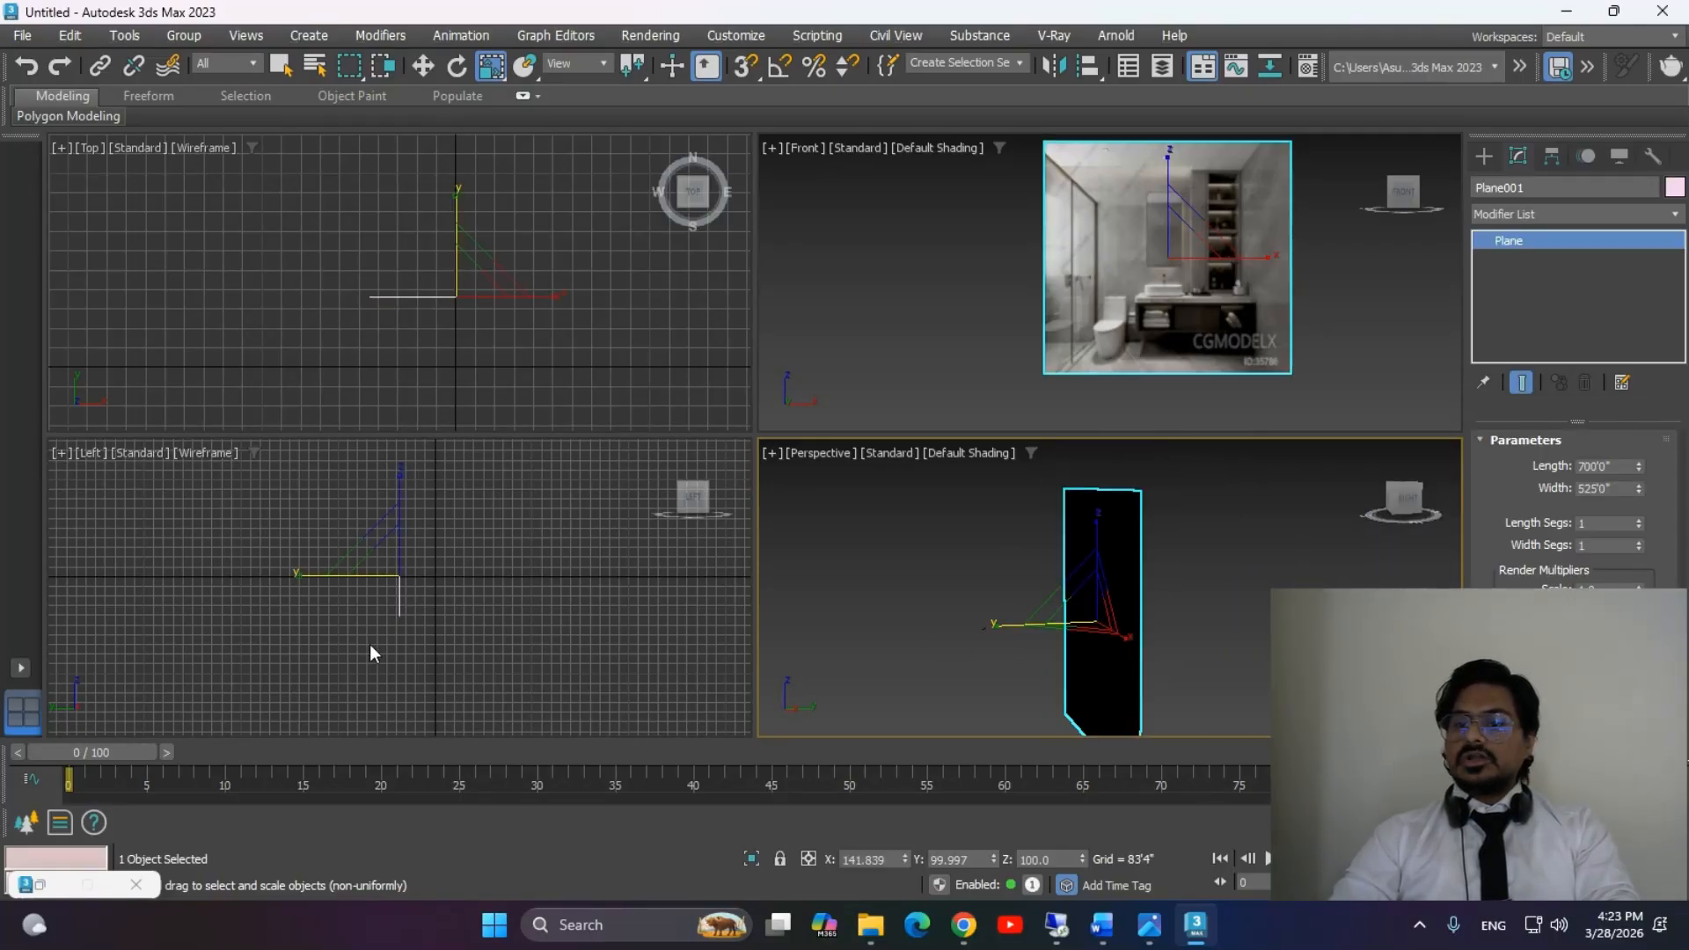
drag(477, 669, 244, 466)
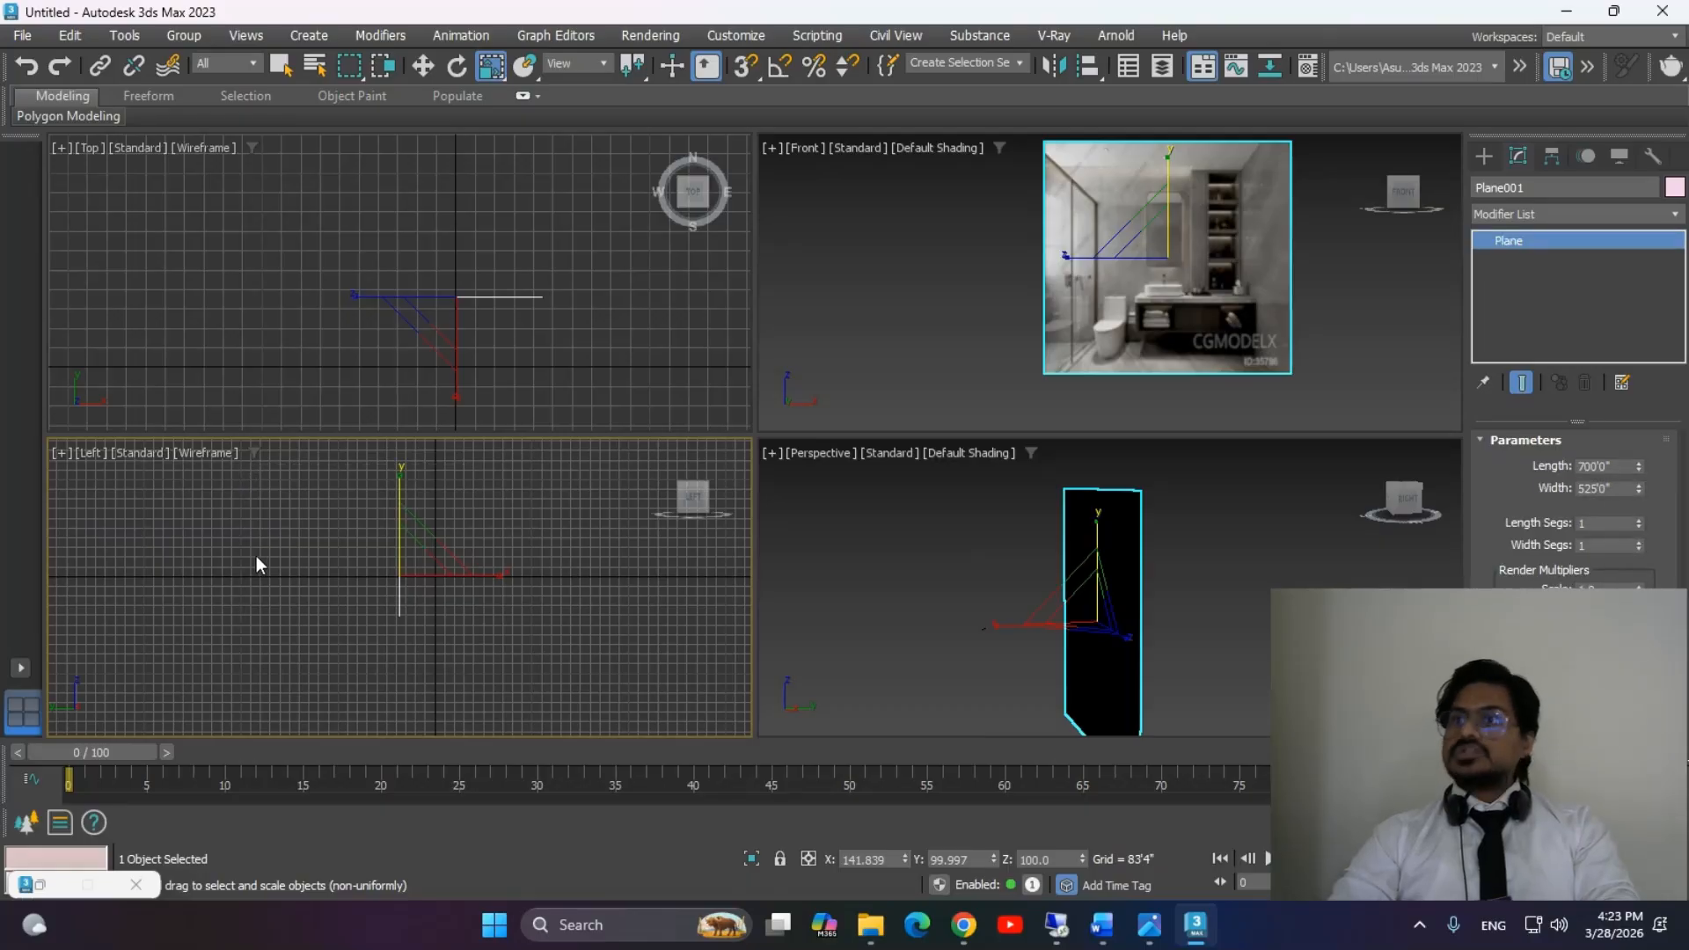
key(w)
middle_drag(423, 595, 449, 564)
drag(452, 520, 450, 518)
drag(318, 504, 530, 716)
drag(455, 558, 460, 500)
scroll(1175, 611, down, 2)
alt+middle_drag(1175, 610, 1144, 649)
scroll(1015, 654, up, 3)
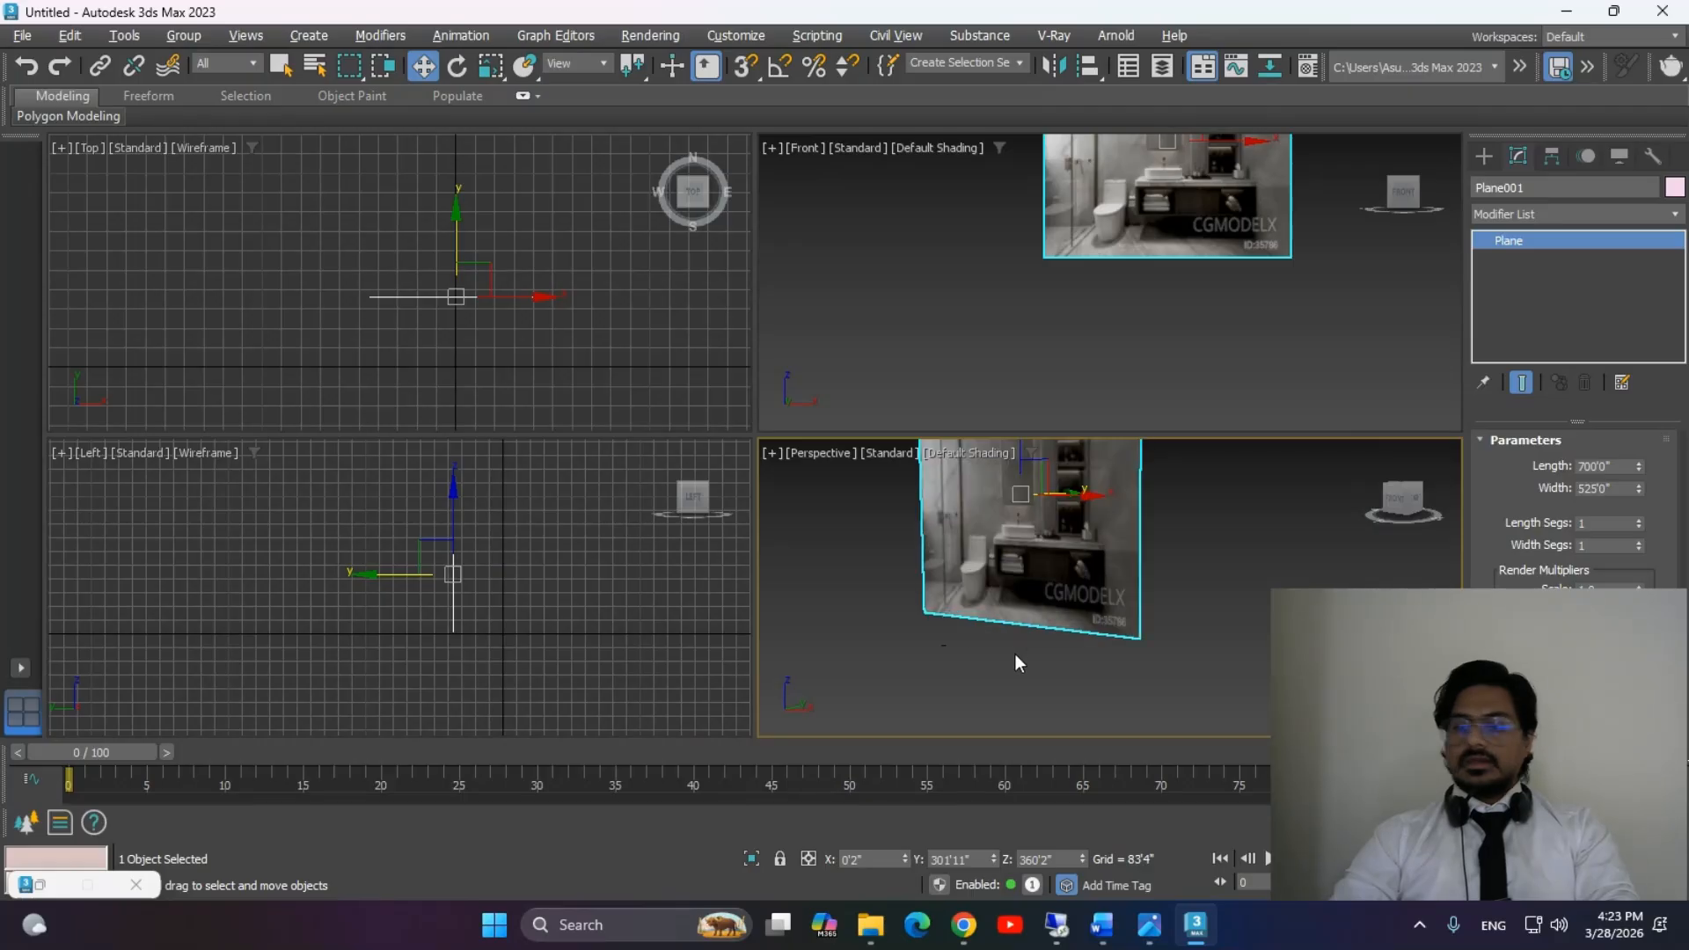
Create a small box on the ground in front of the bathroom plane, working in the maximized Perspective view.
key(alt+w)
scroll(671, 596, up, 6)
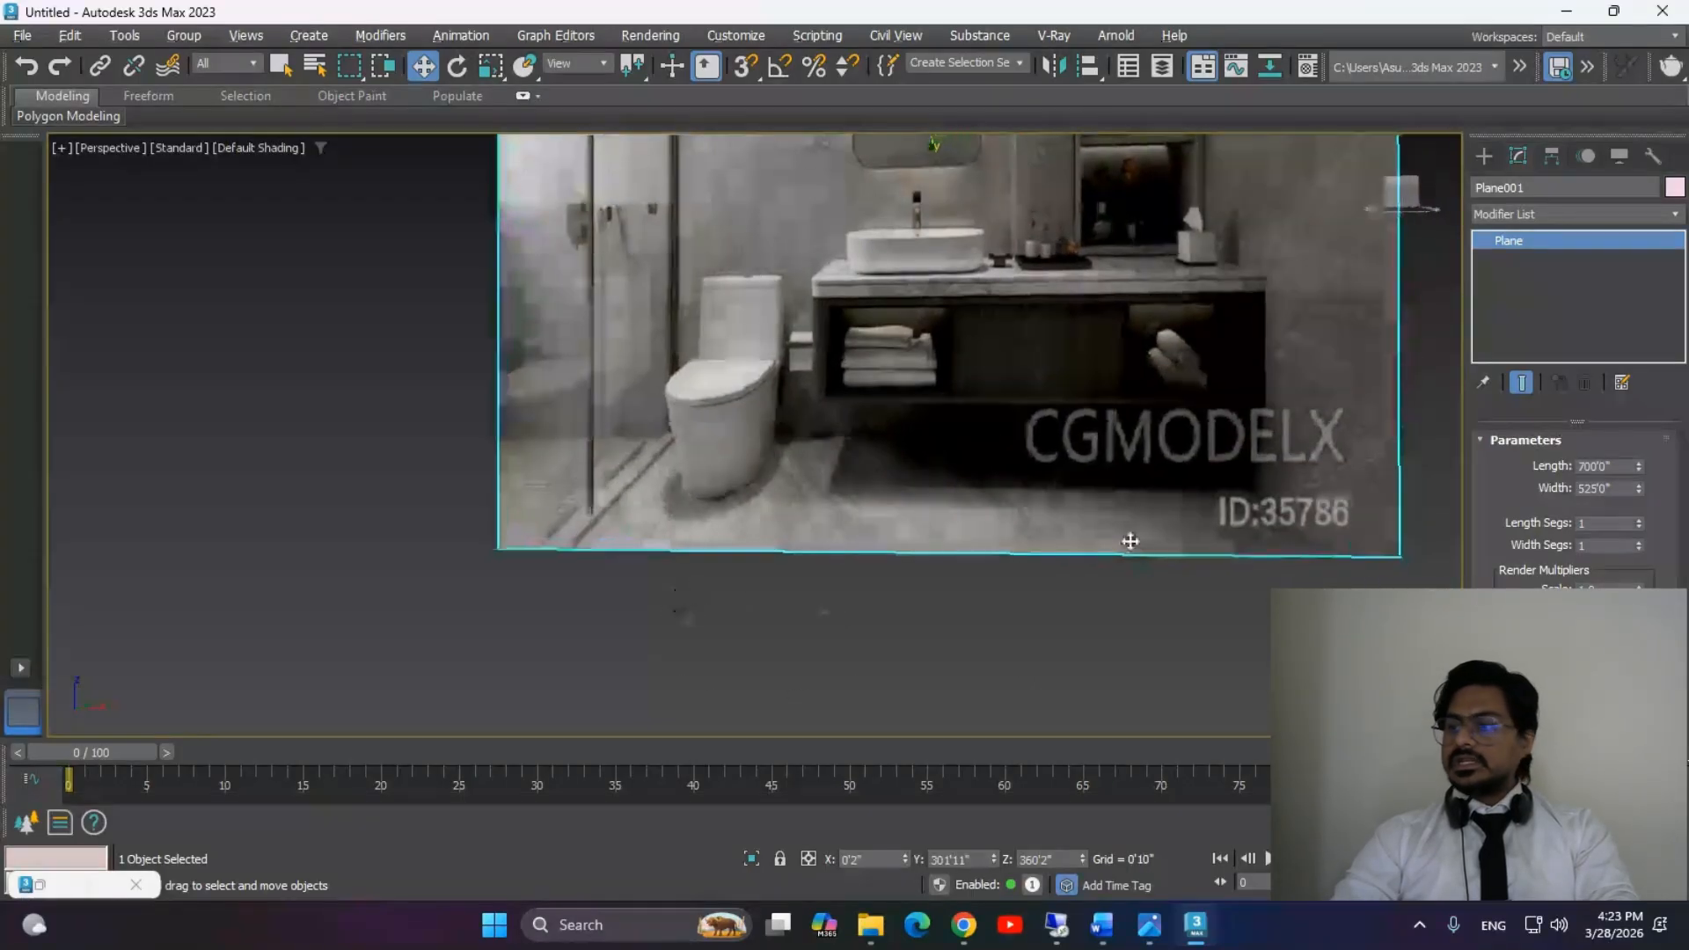
click(1484, 156)
click(1530, 296)
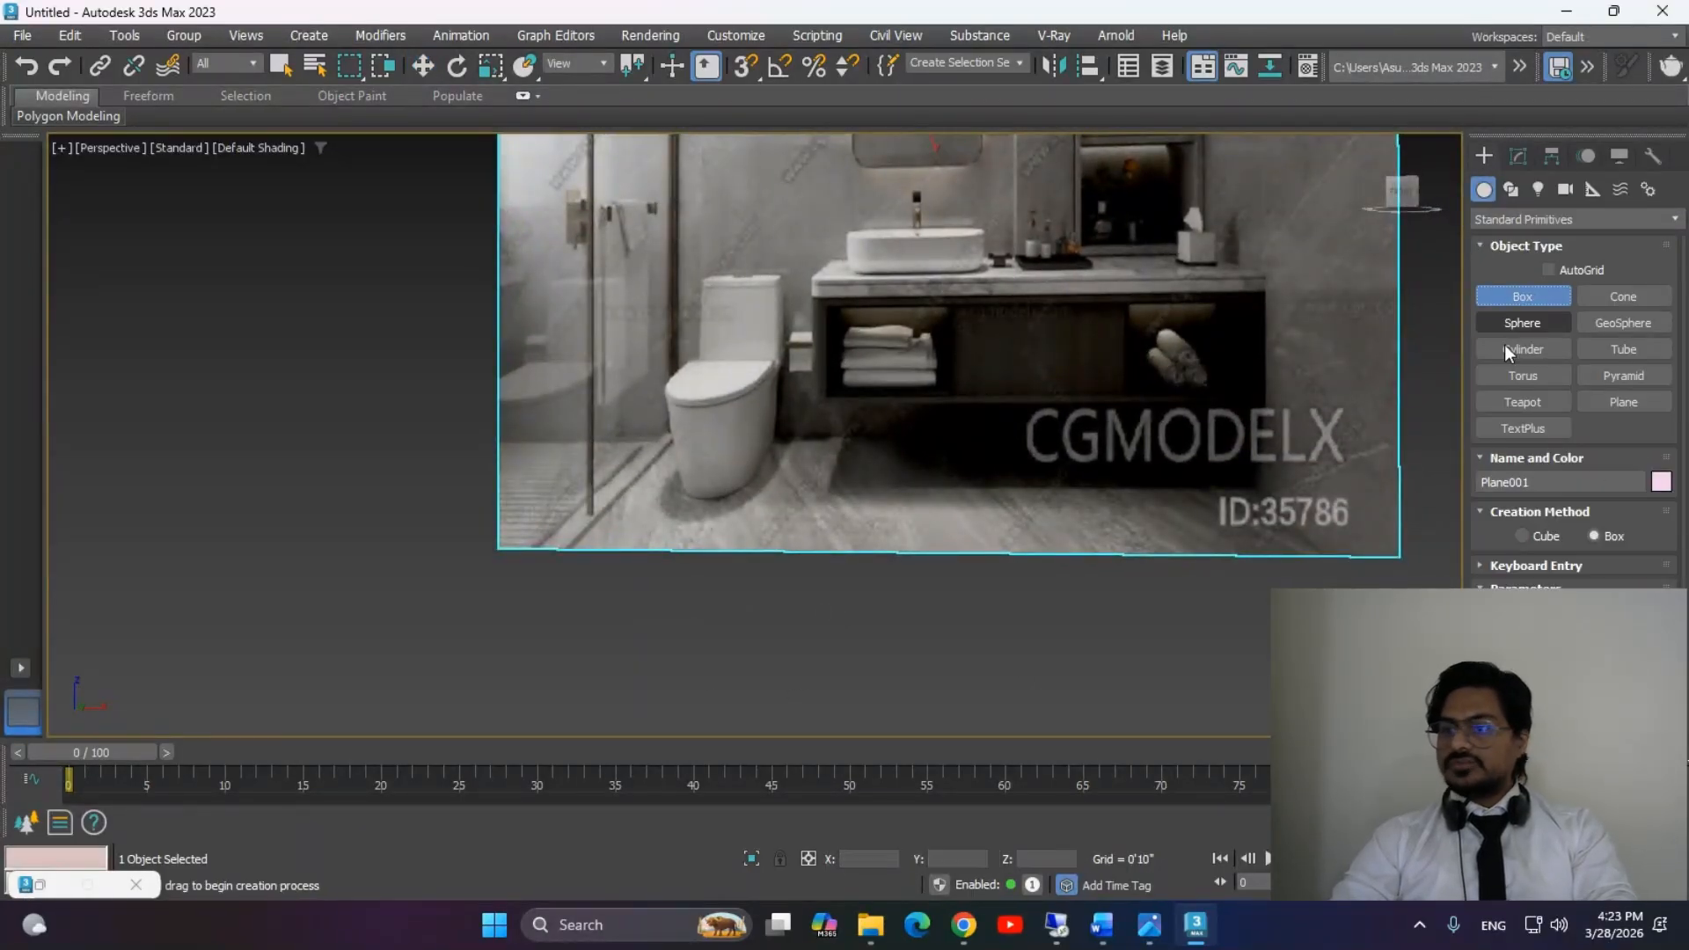
scroll(904, 584, up, 2)
scroll(810, 584, down, 5)
alt+middle_drag(904, 584, 883, 612)
scroll(762, 641, up, 10)
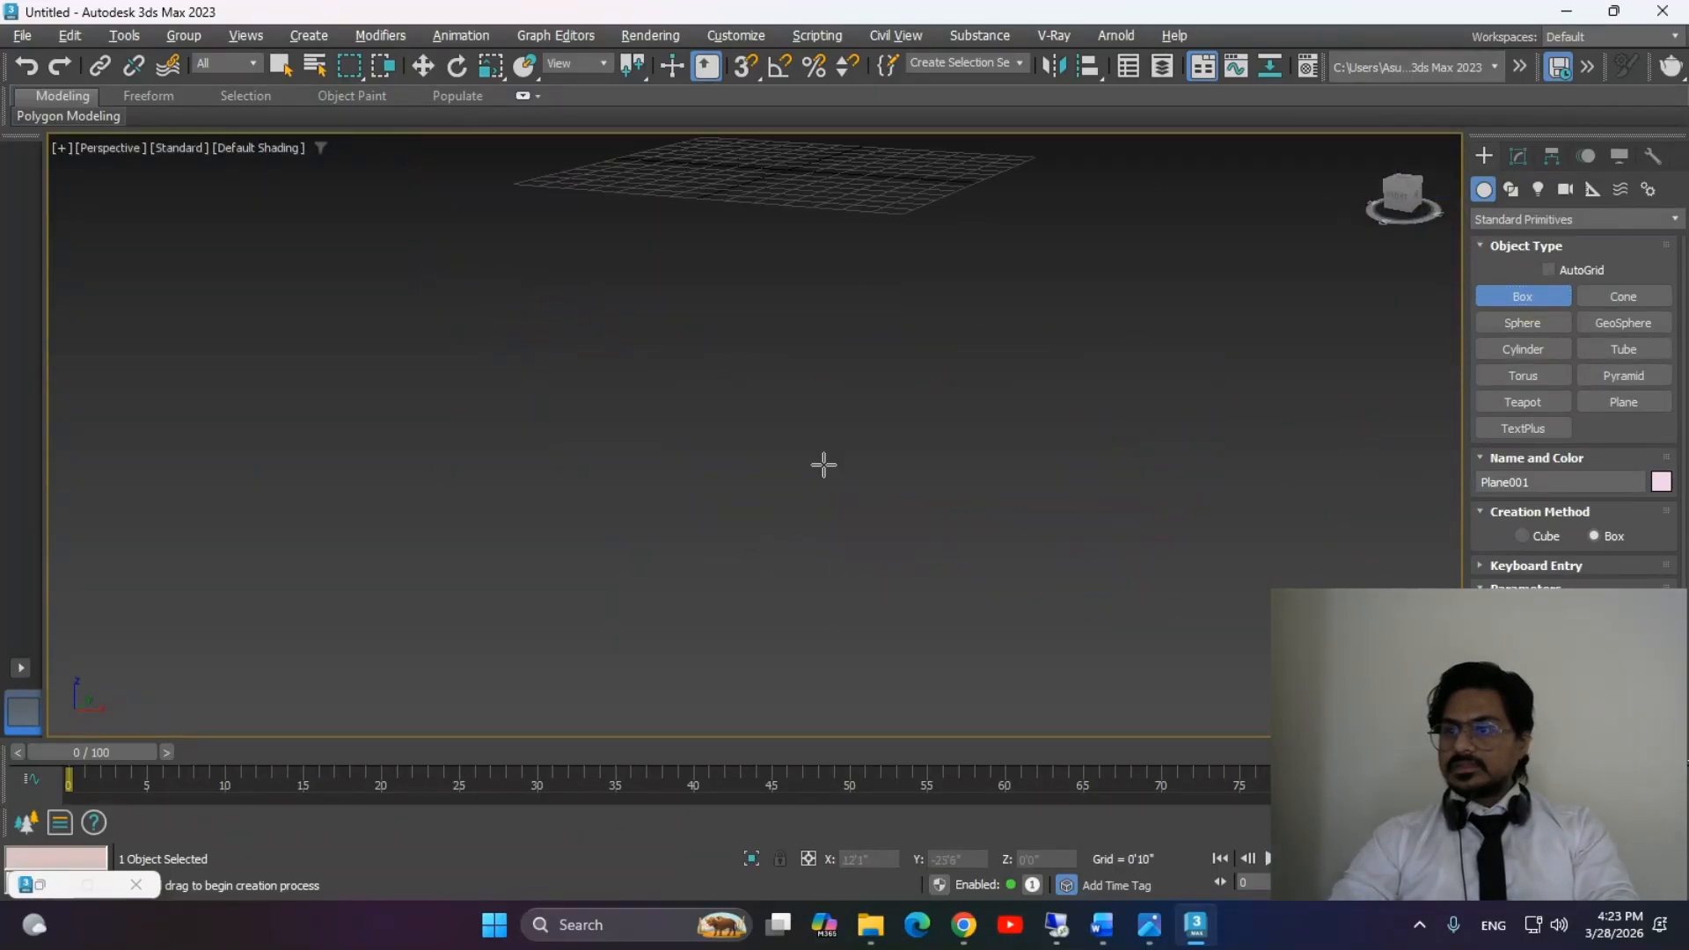
scroll(809, 545, down, 10)
drag(491, 533, 563, 567)
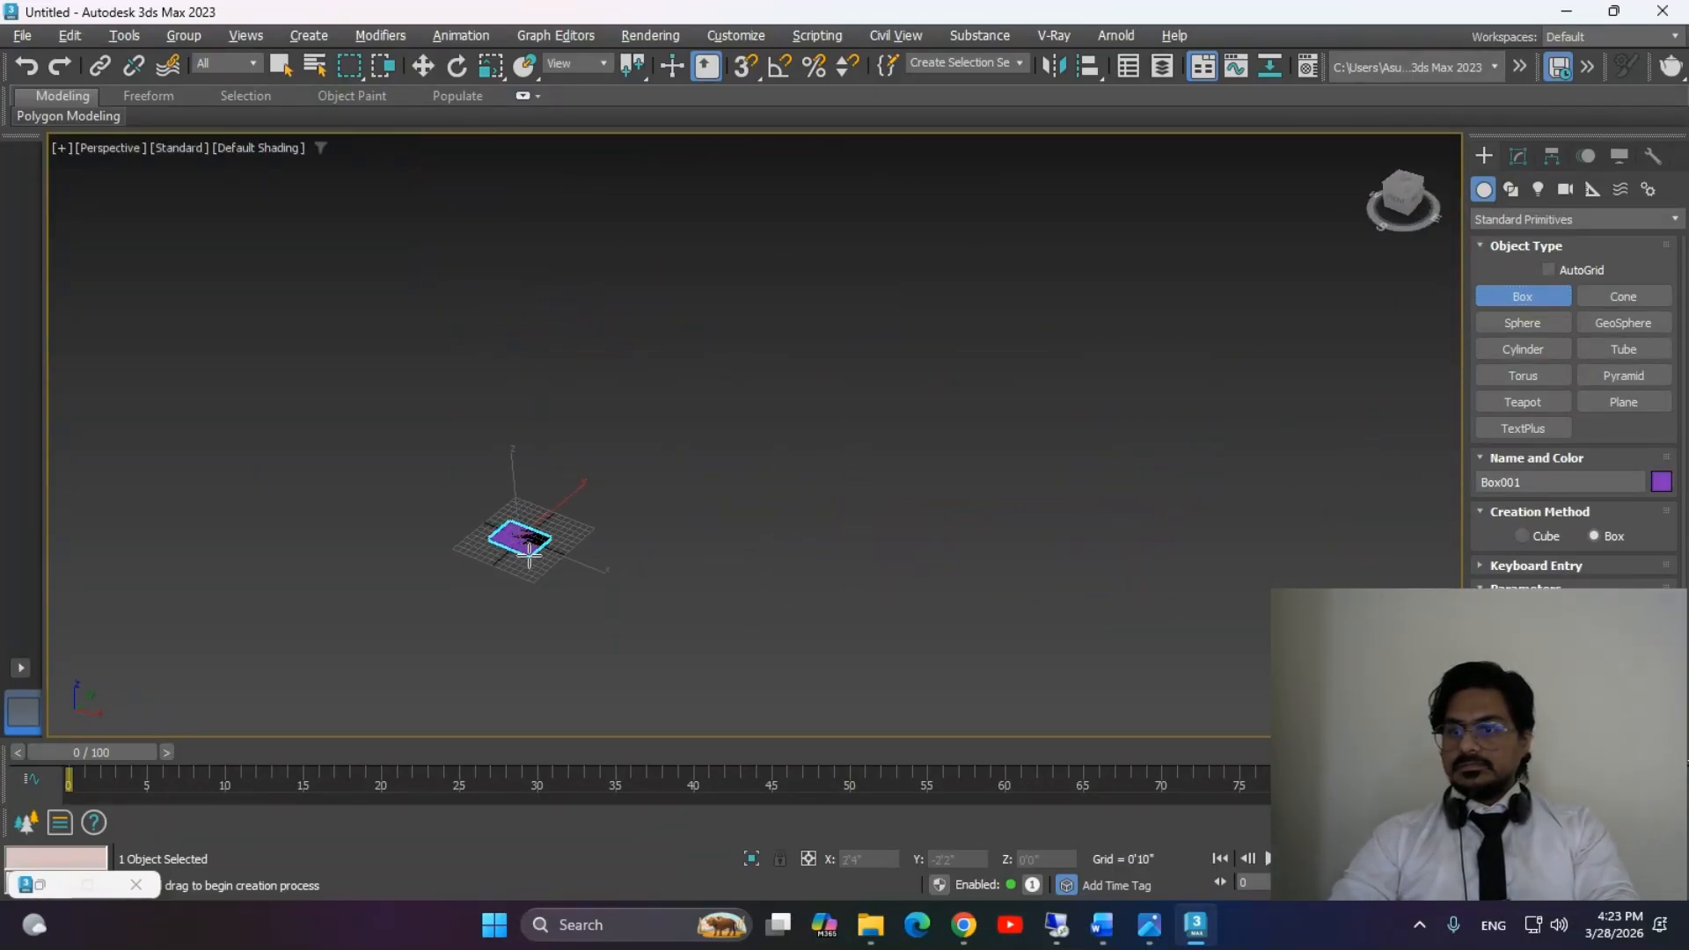
click(610, 517)
key(w)
scroll(677, 589, down, 6)
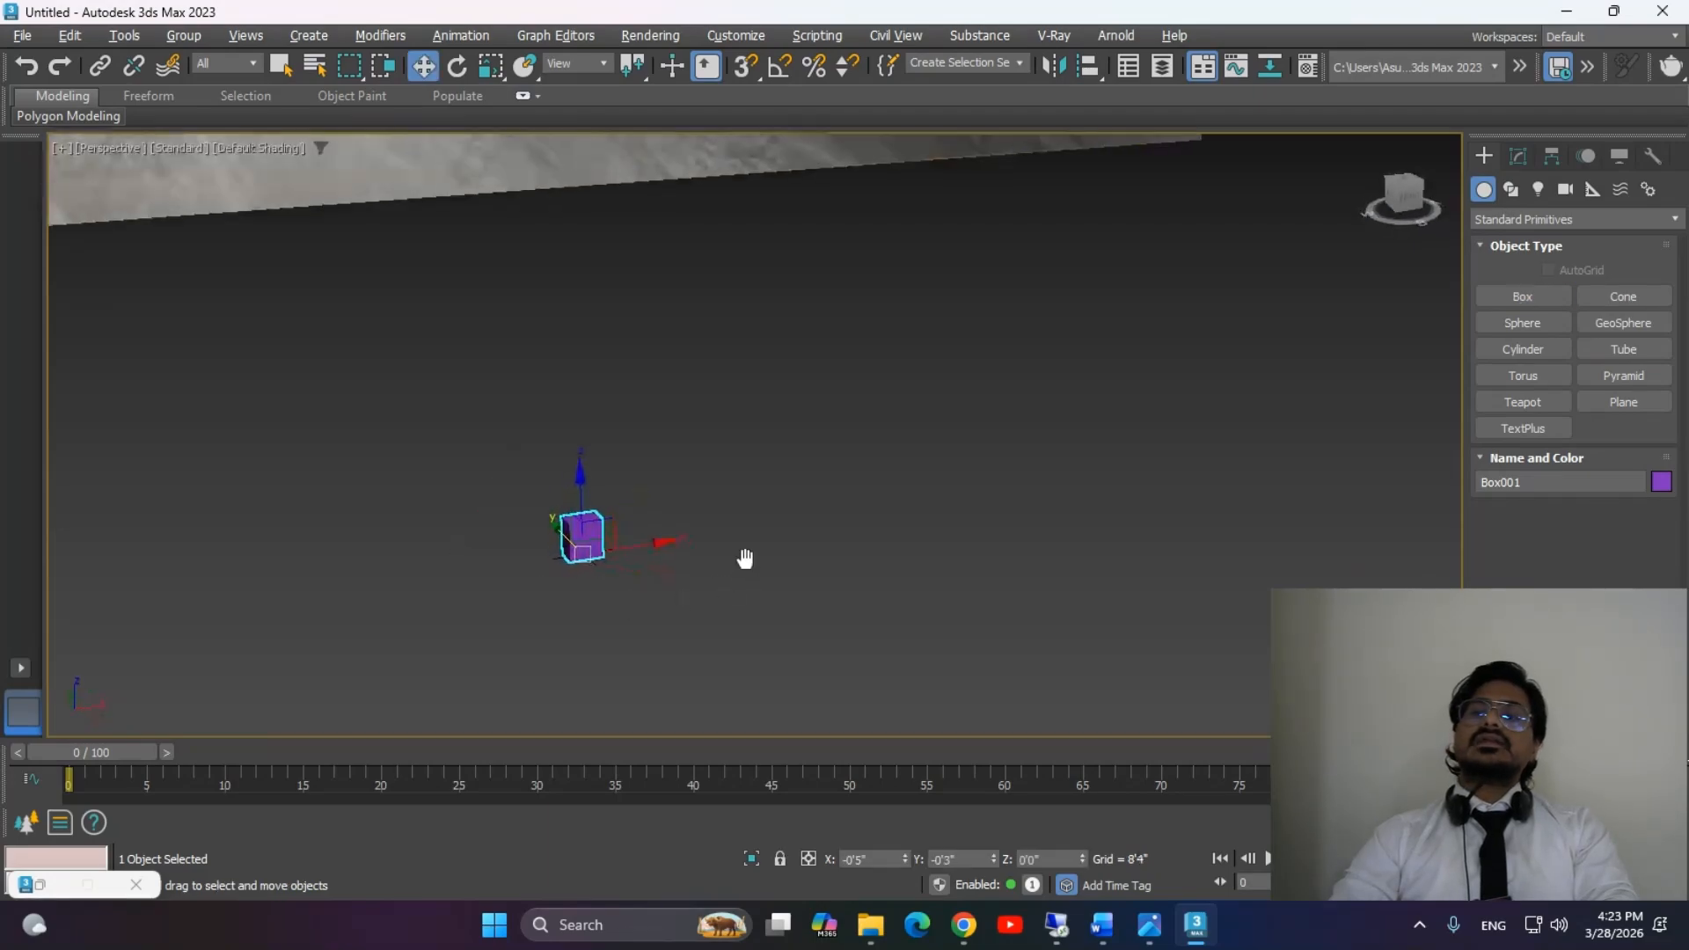
scroll(802, 607, up, 6)
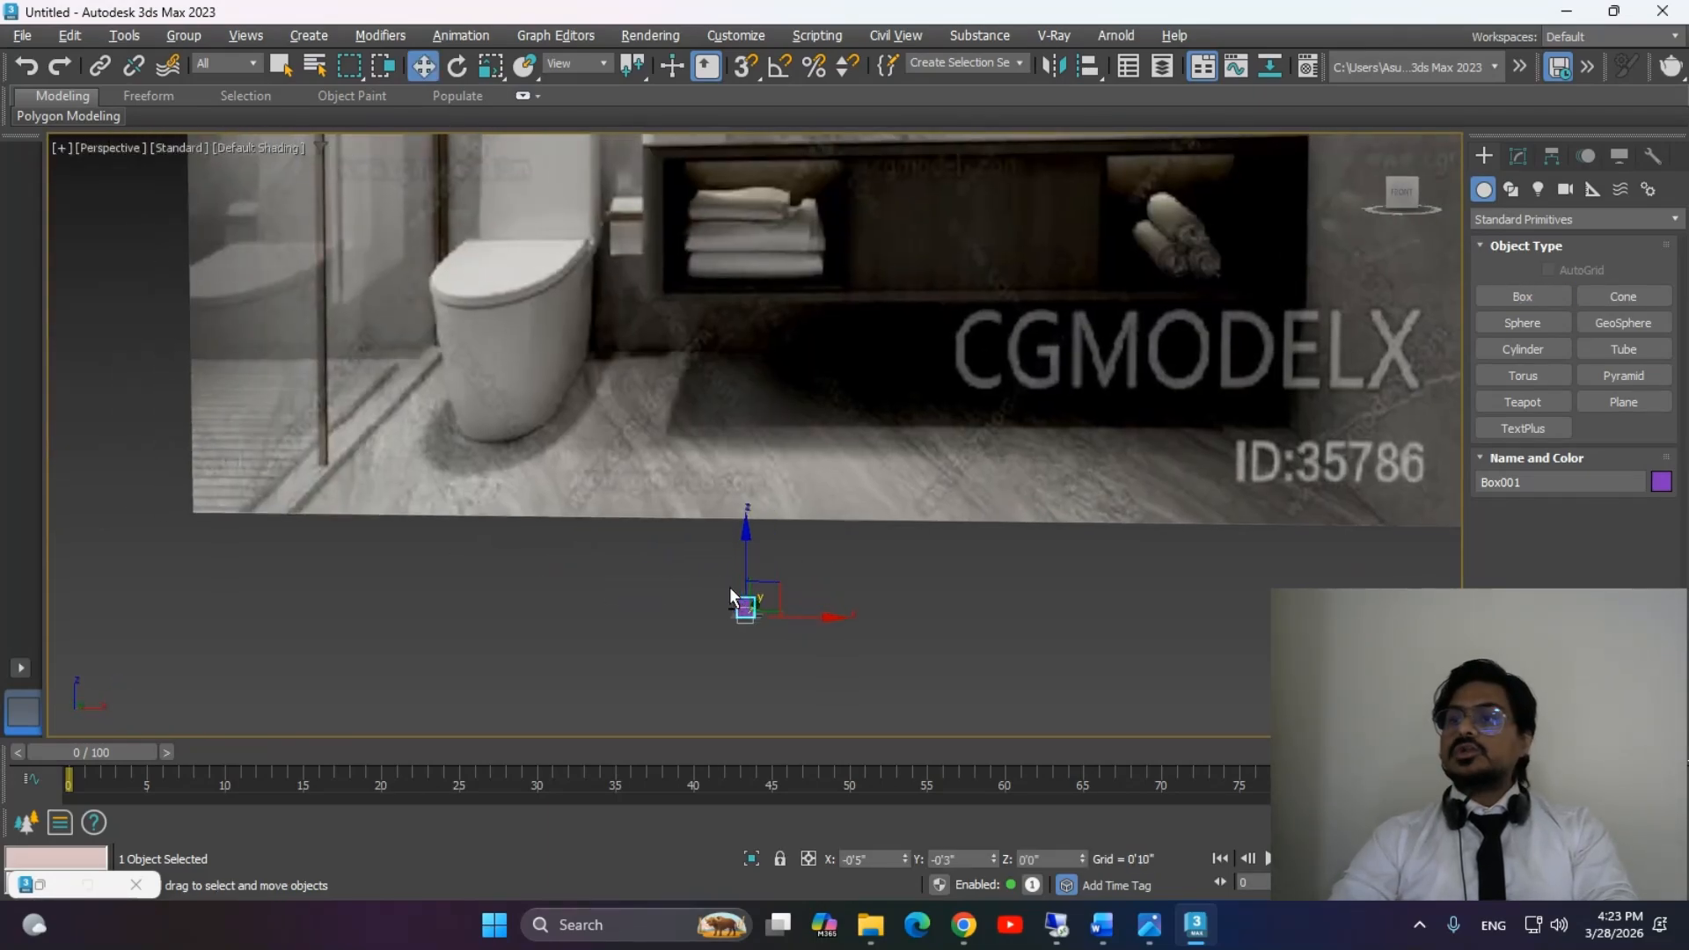
click(999, 578)
drag(648, 566, 865, 661)
scroll(914, 625, down, 2)
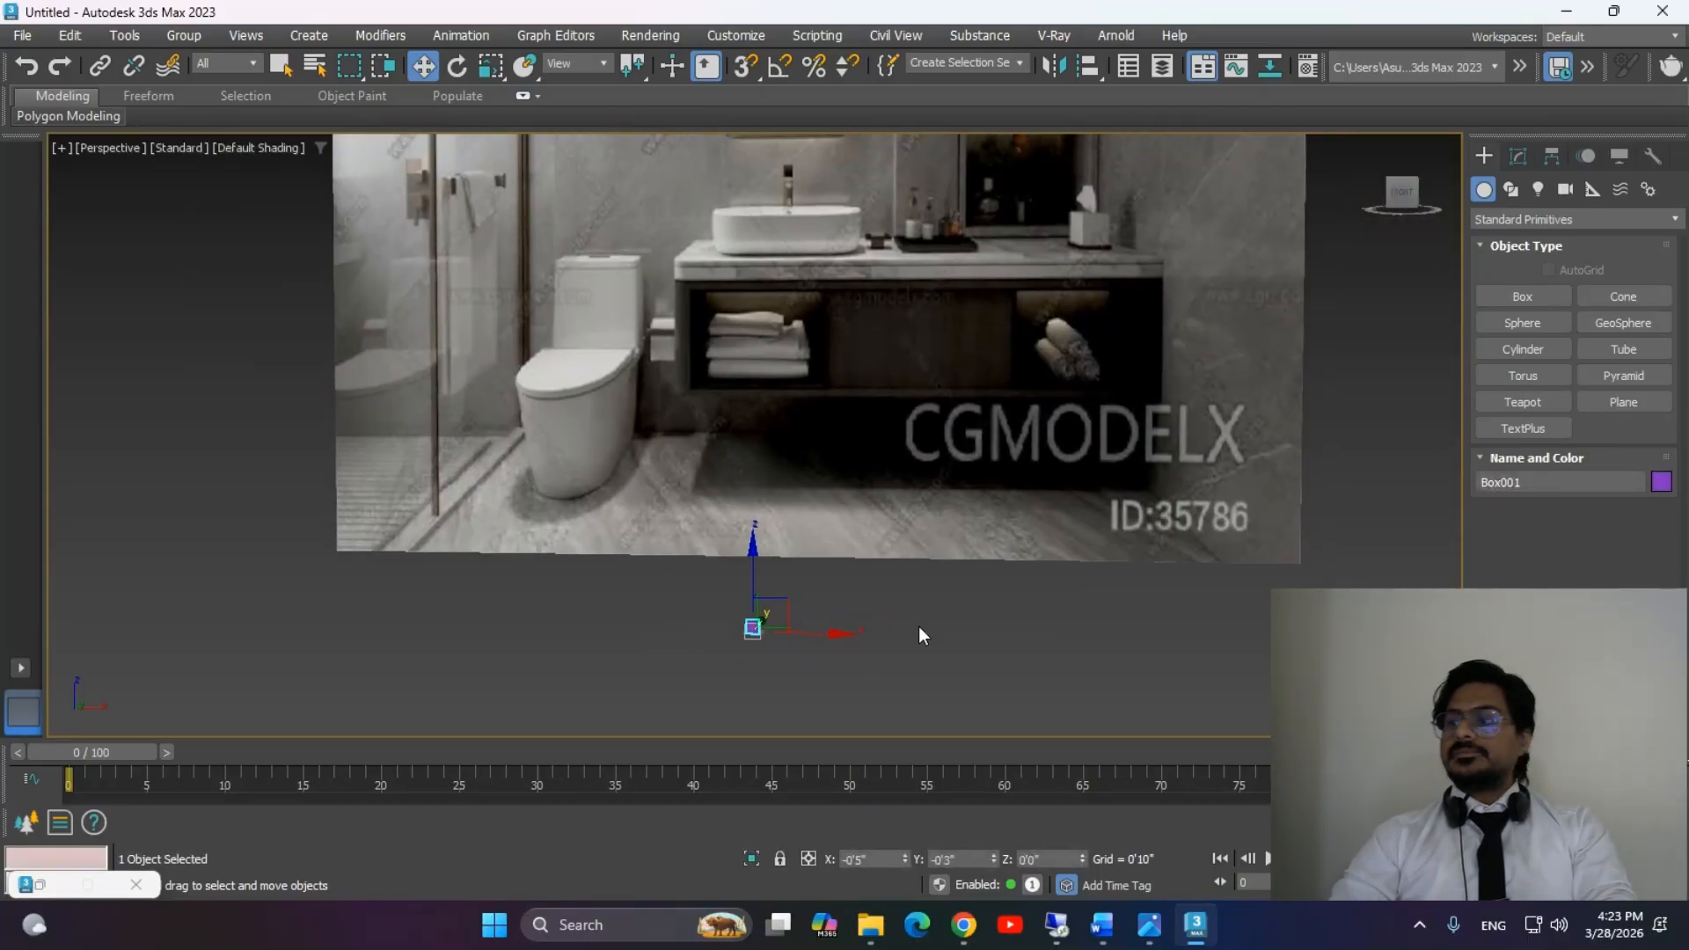
Set the production renderer to V-Ray 6 in Render Setup and close it.
click(1539, 189)
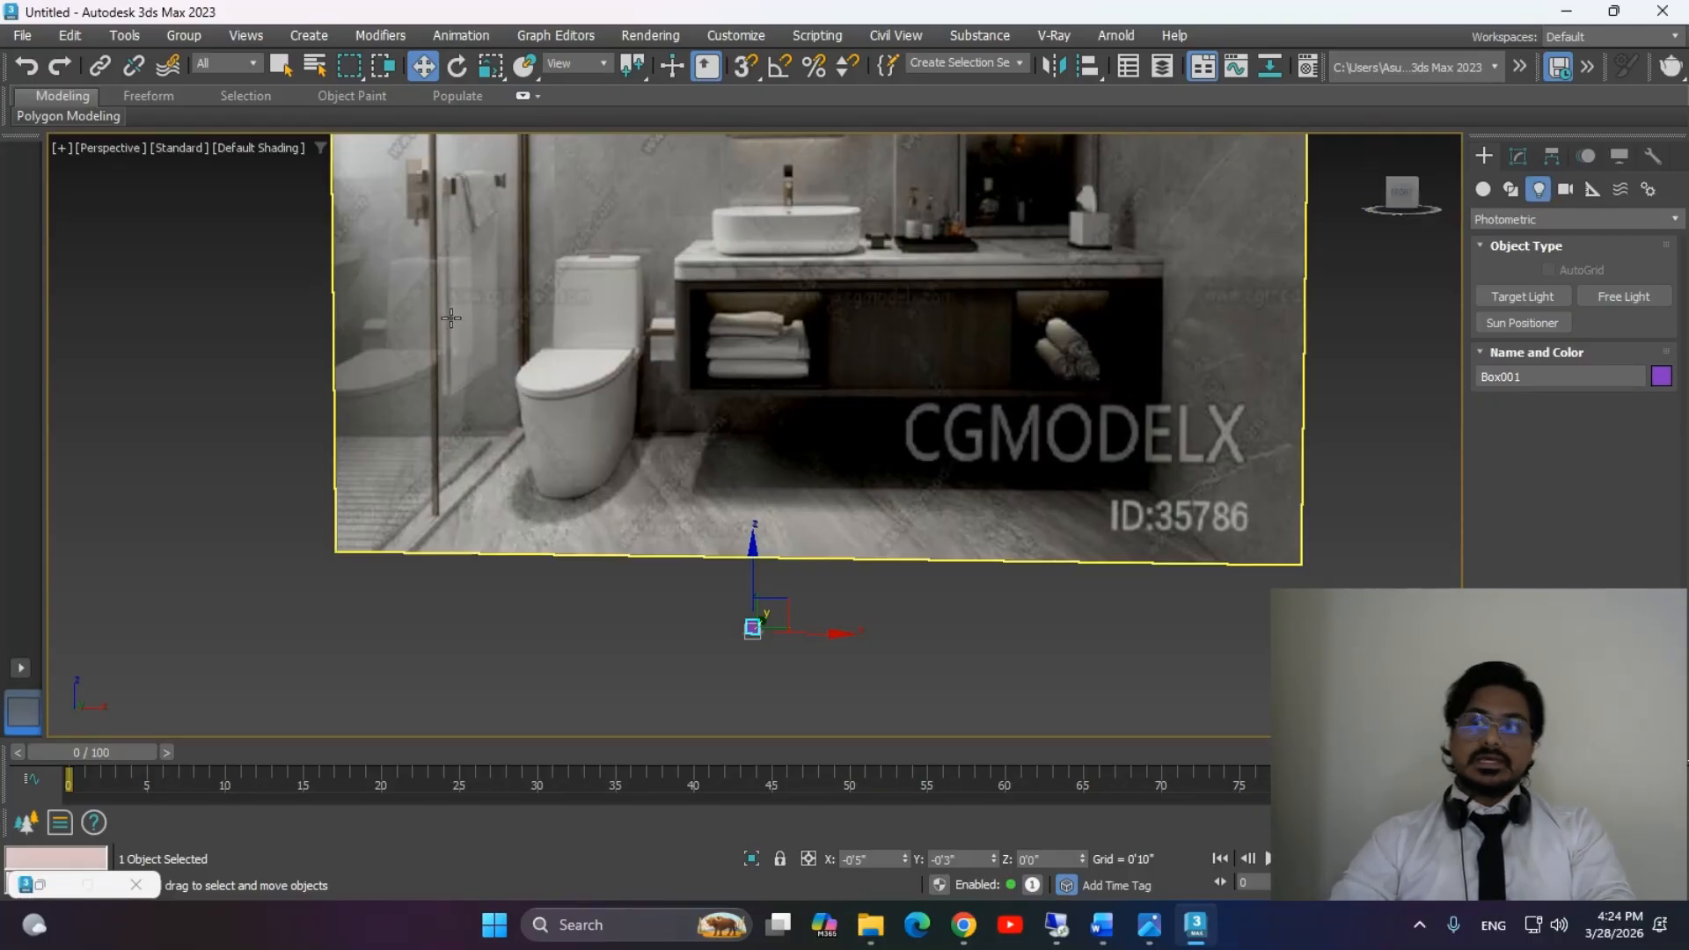
click(654, 35)
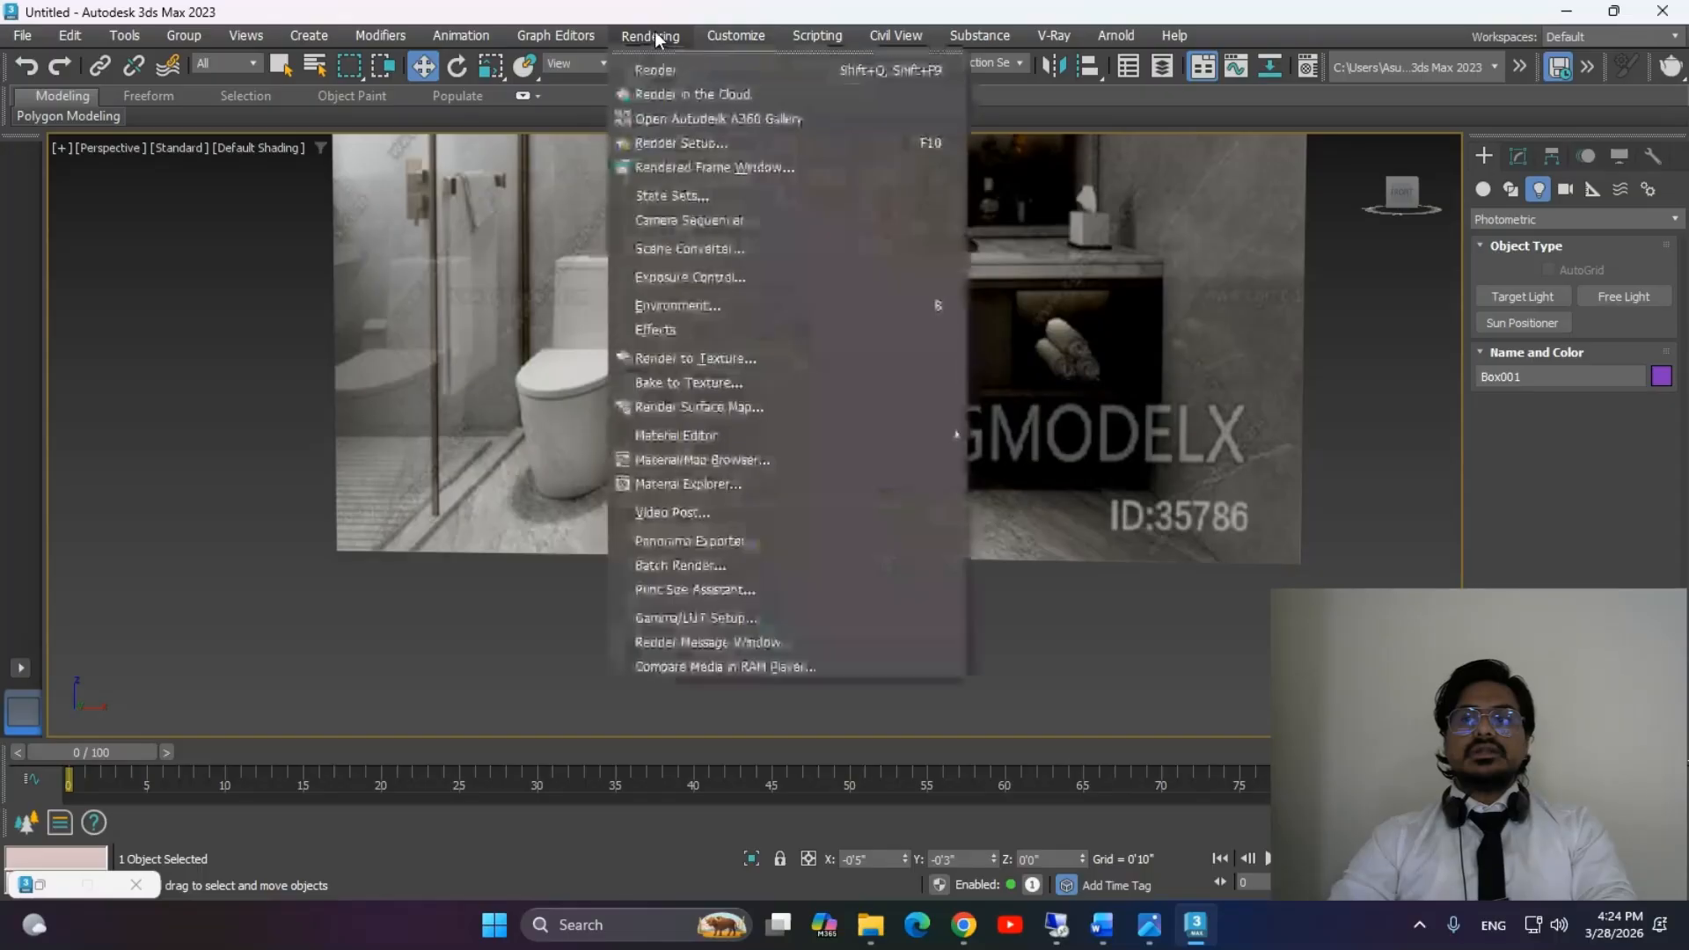
click(735, 141)
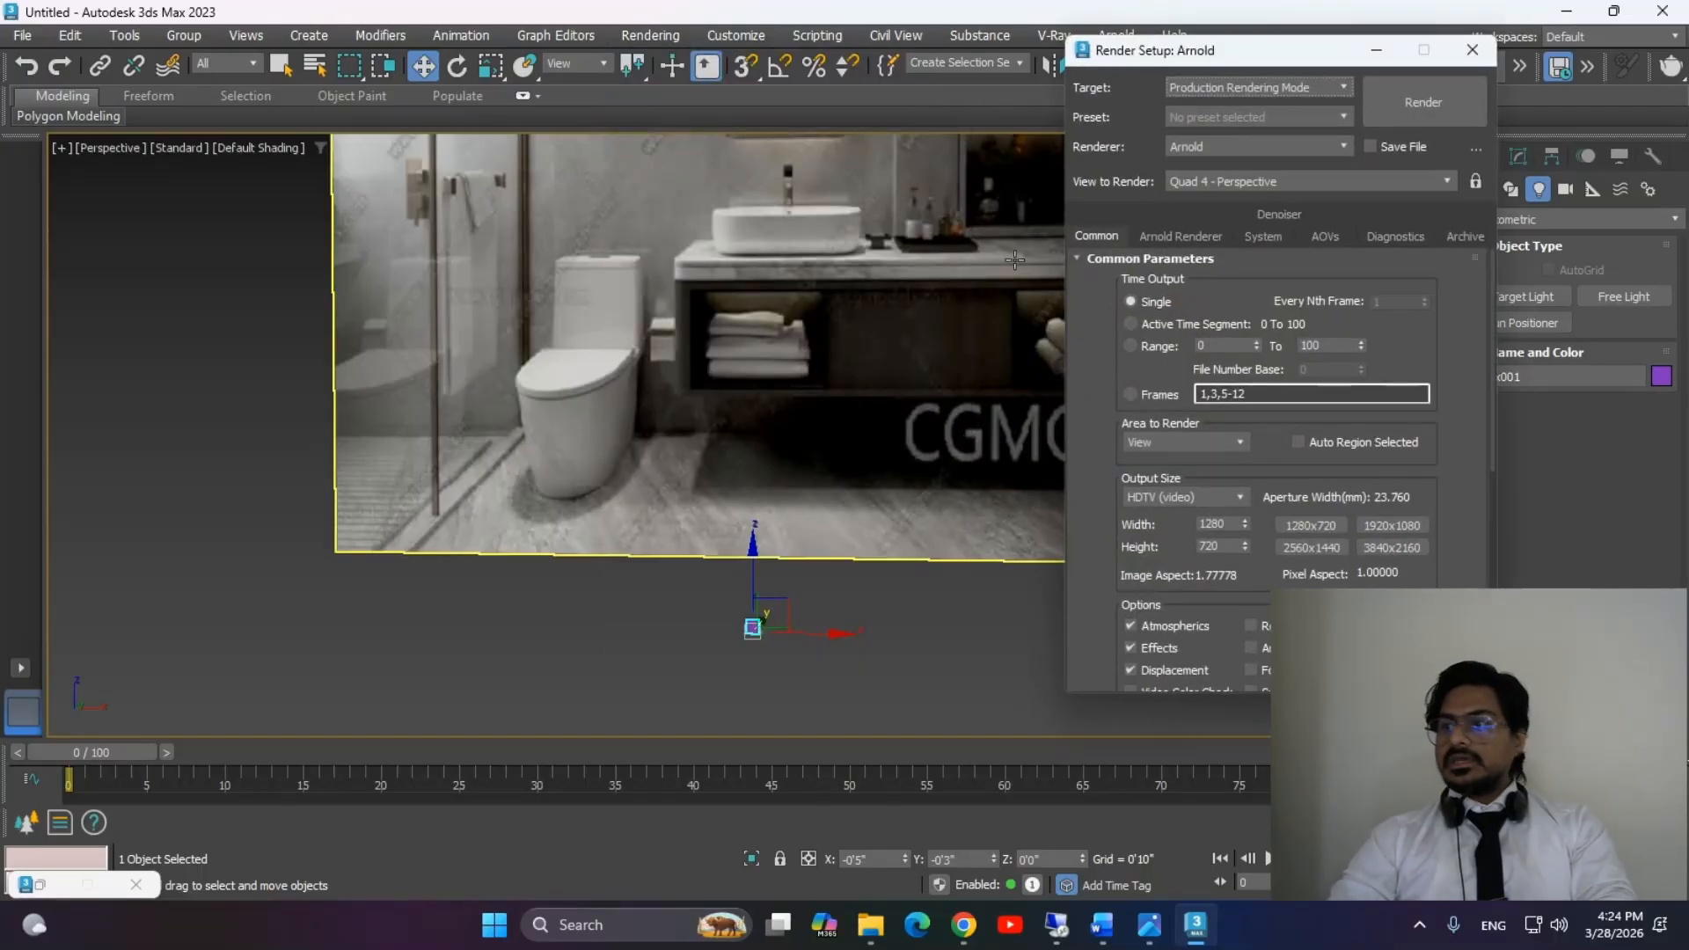
click(1215, 146)
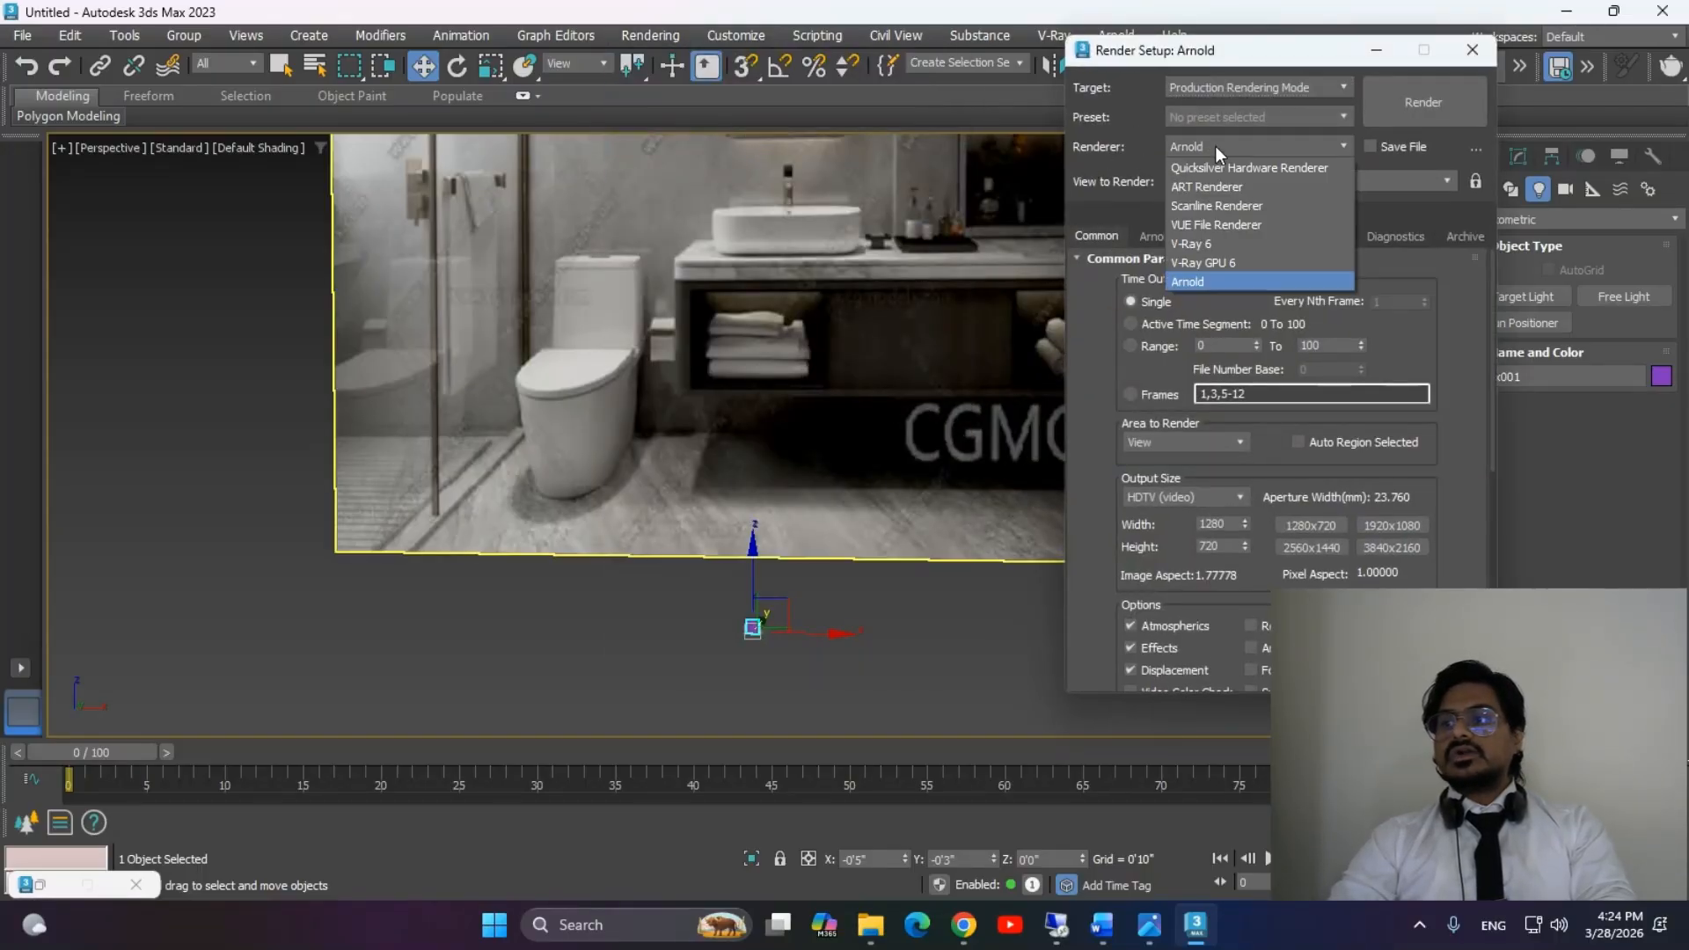
click(1225, 243)
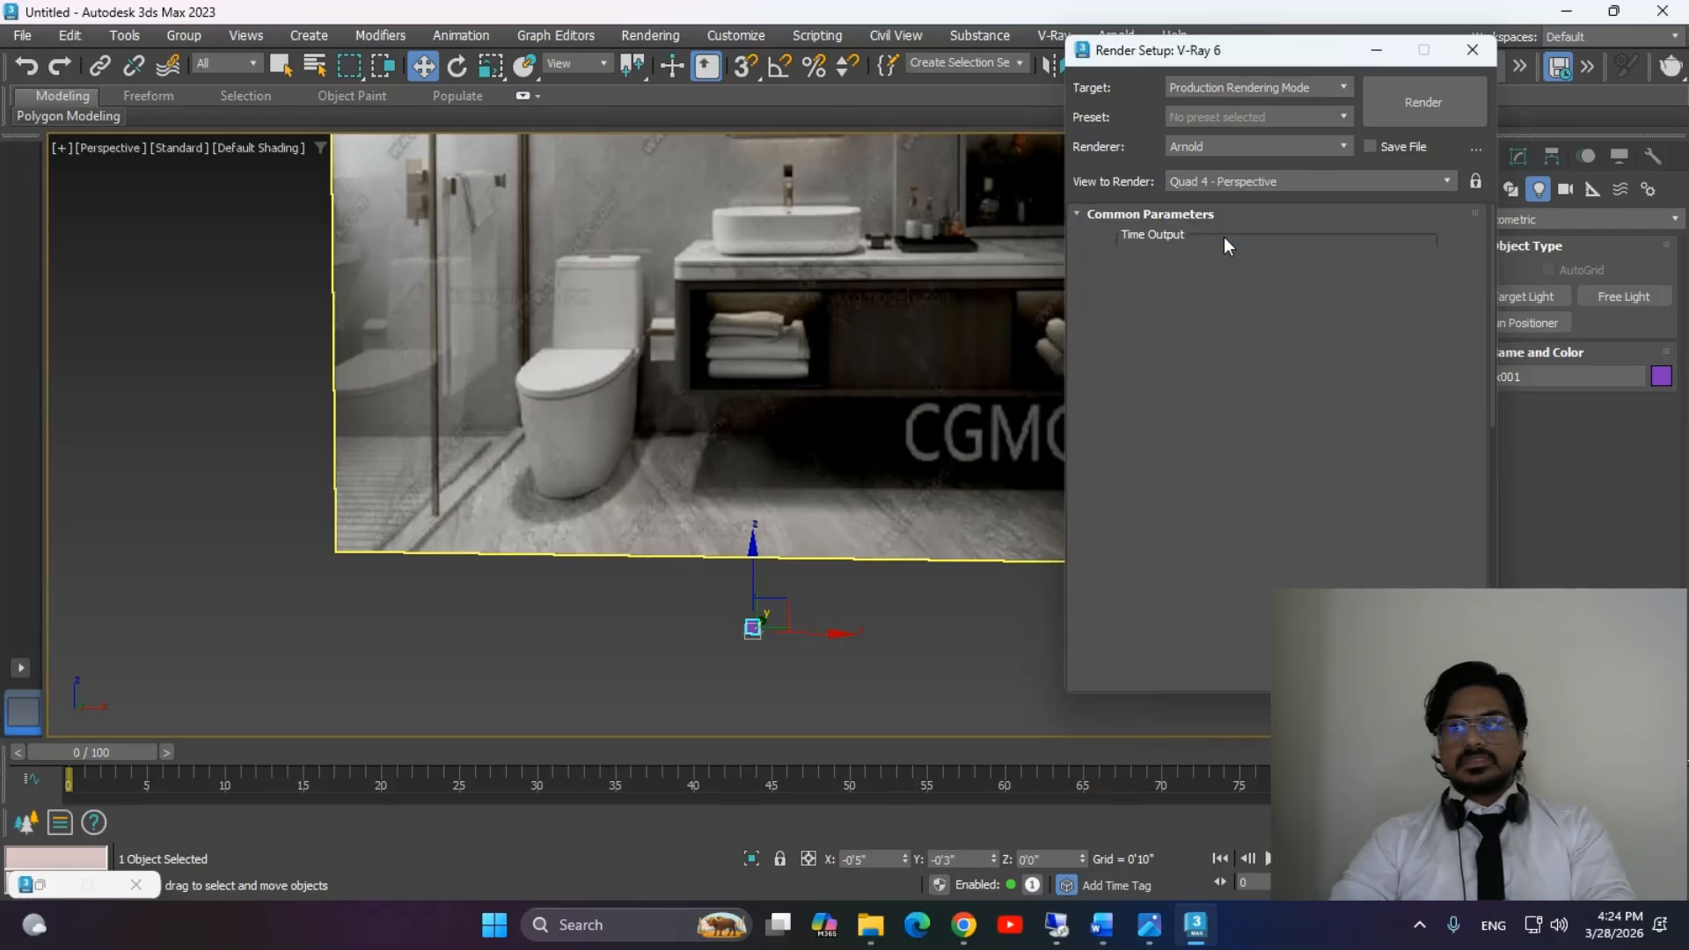
click(1482, 51)
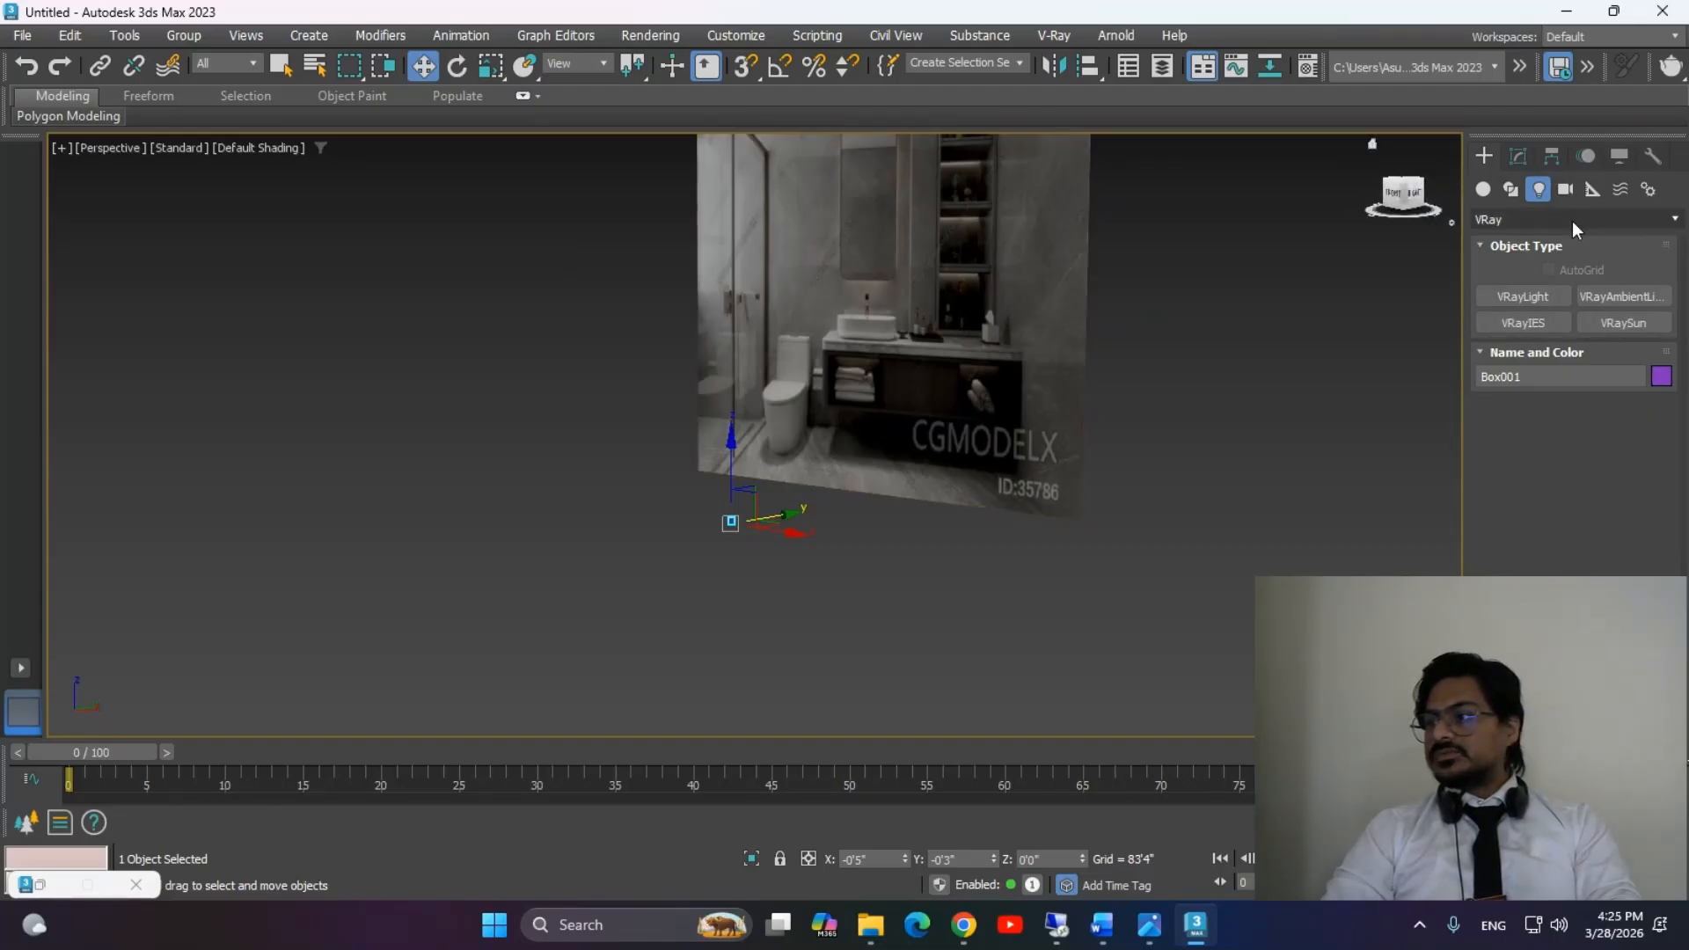
Switch camera creation to the V-Ray camera types.
click(1563, 190)
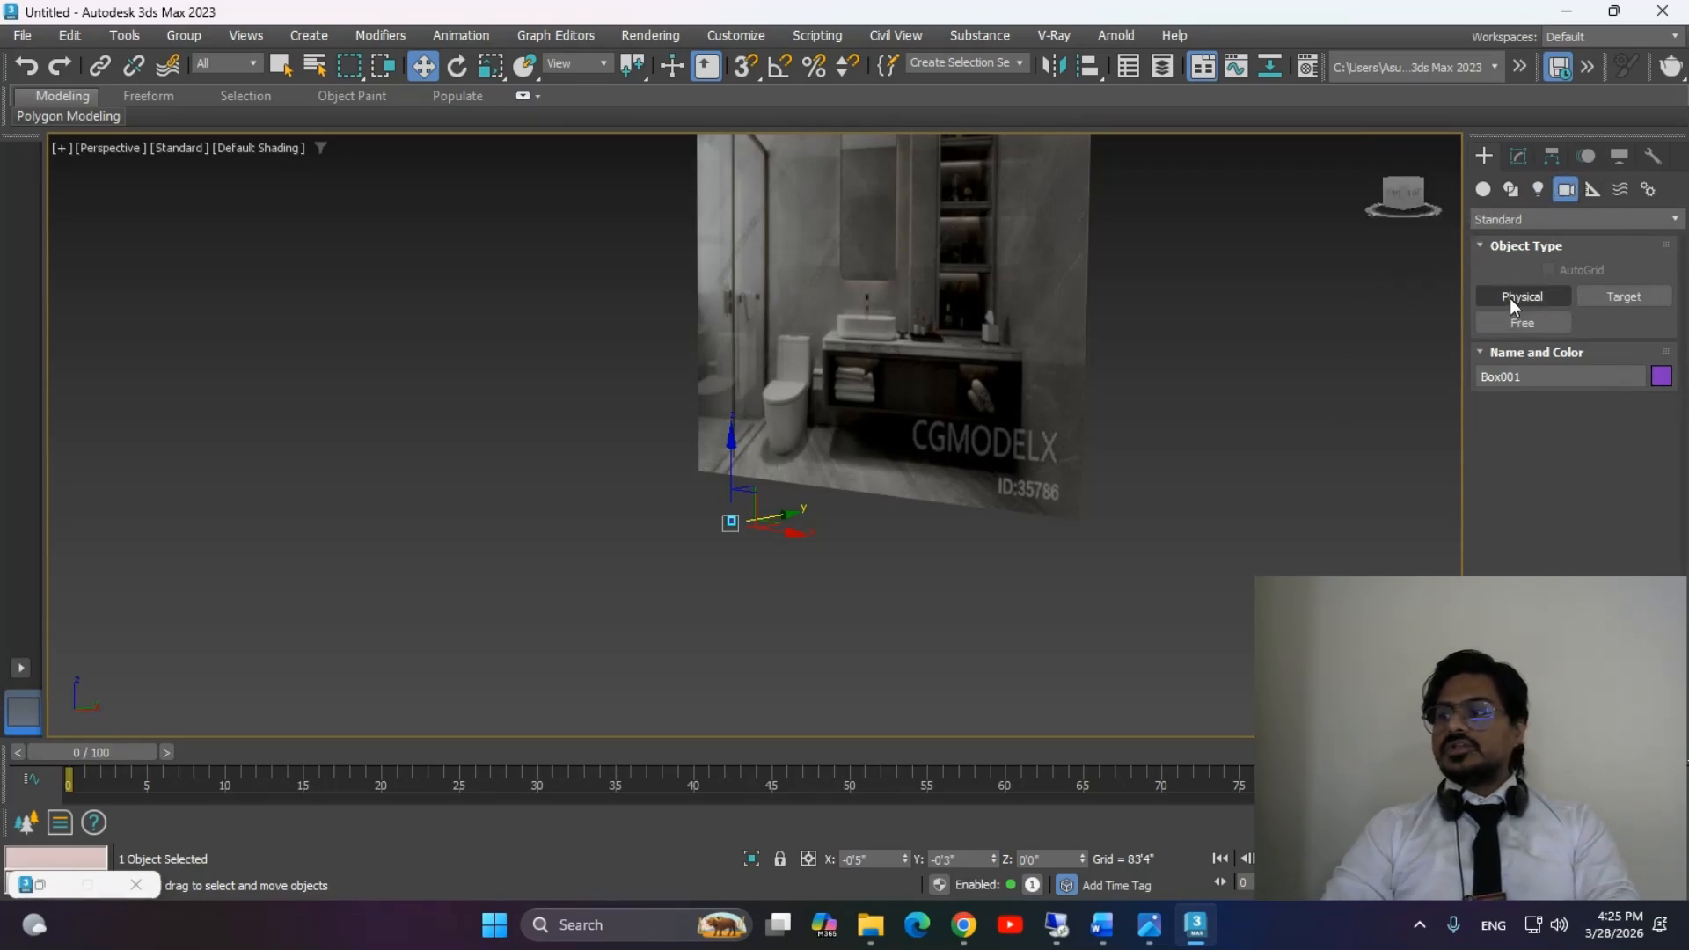
click(1553, 219)
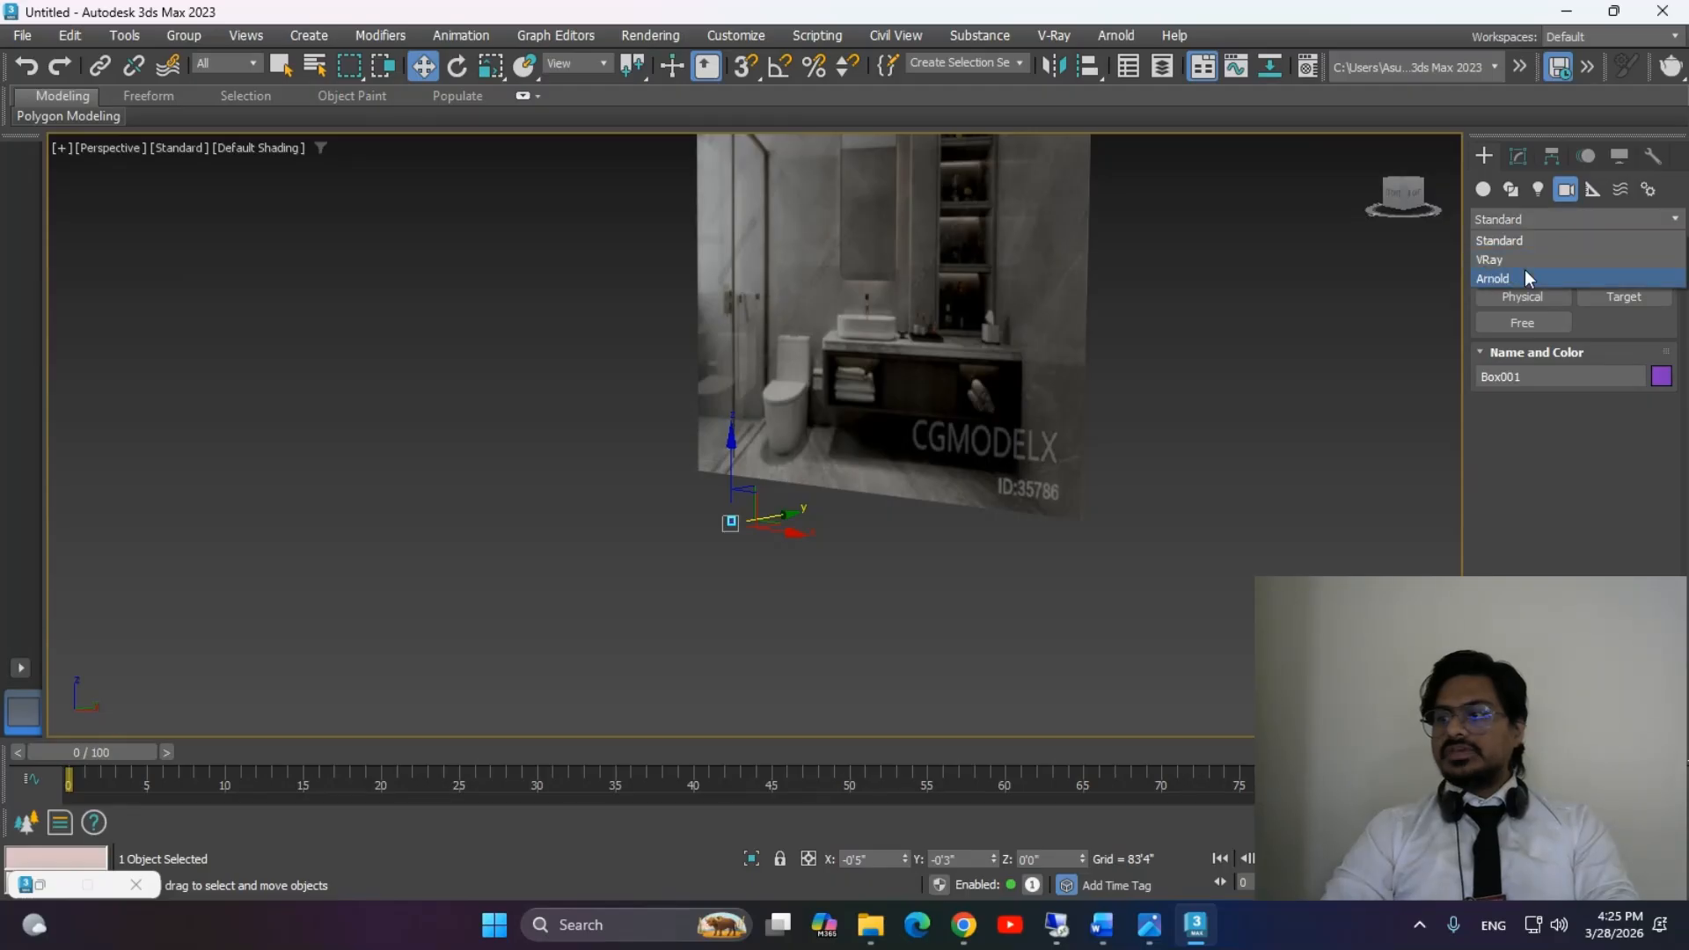
click(1542, 259)
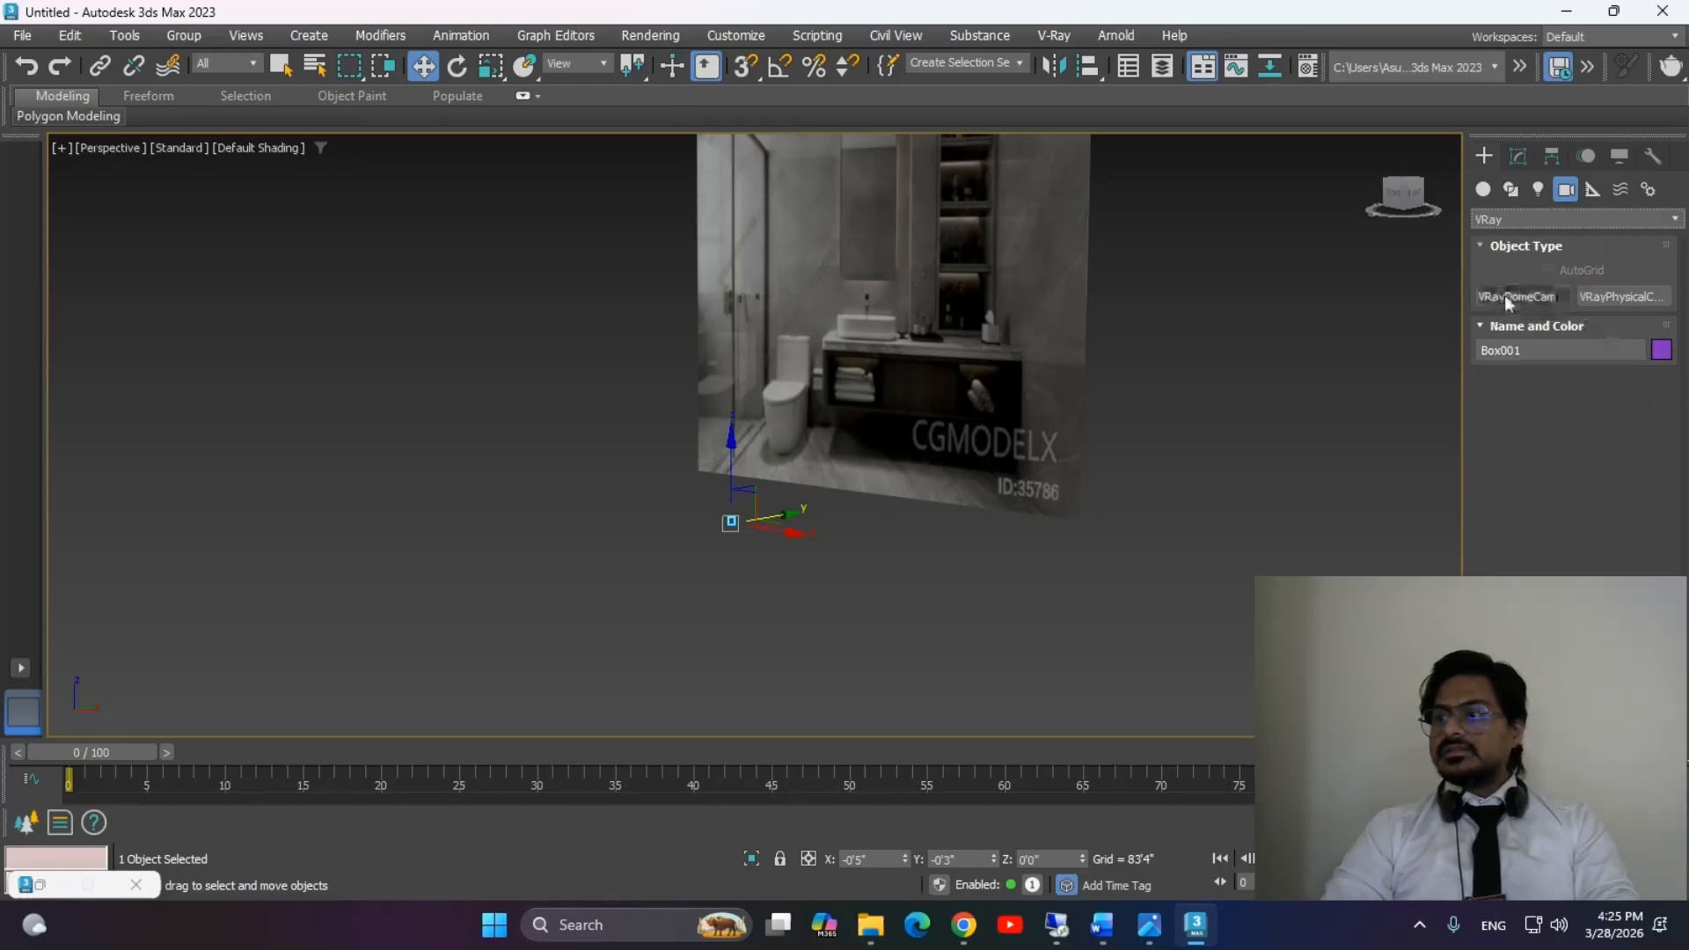
click(1529, 299)
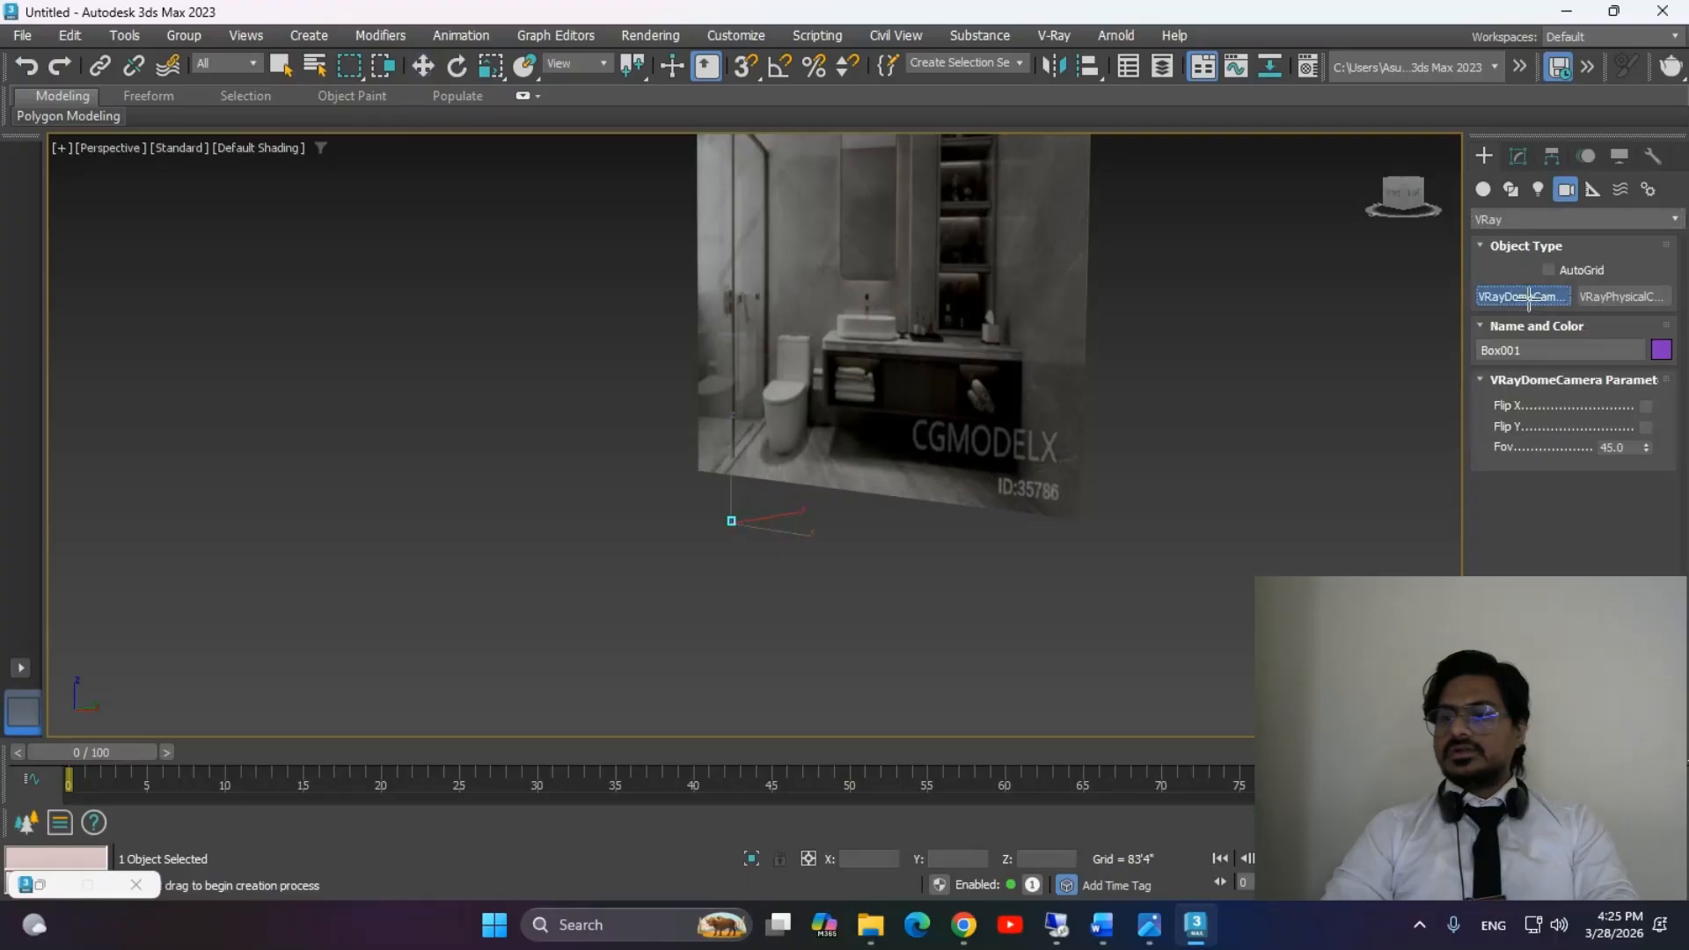
click(519, 607)
key(ctrl+z)
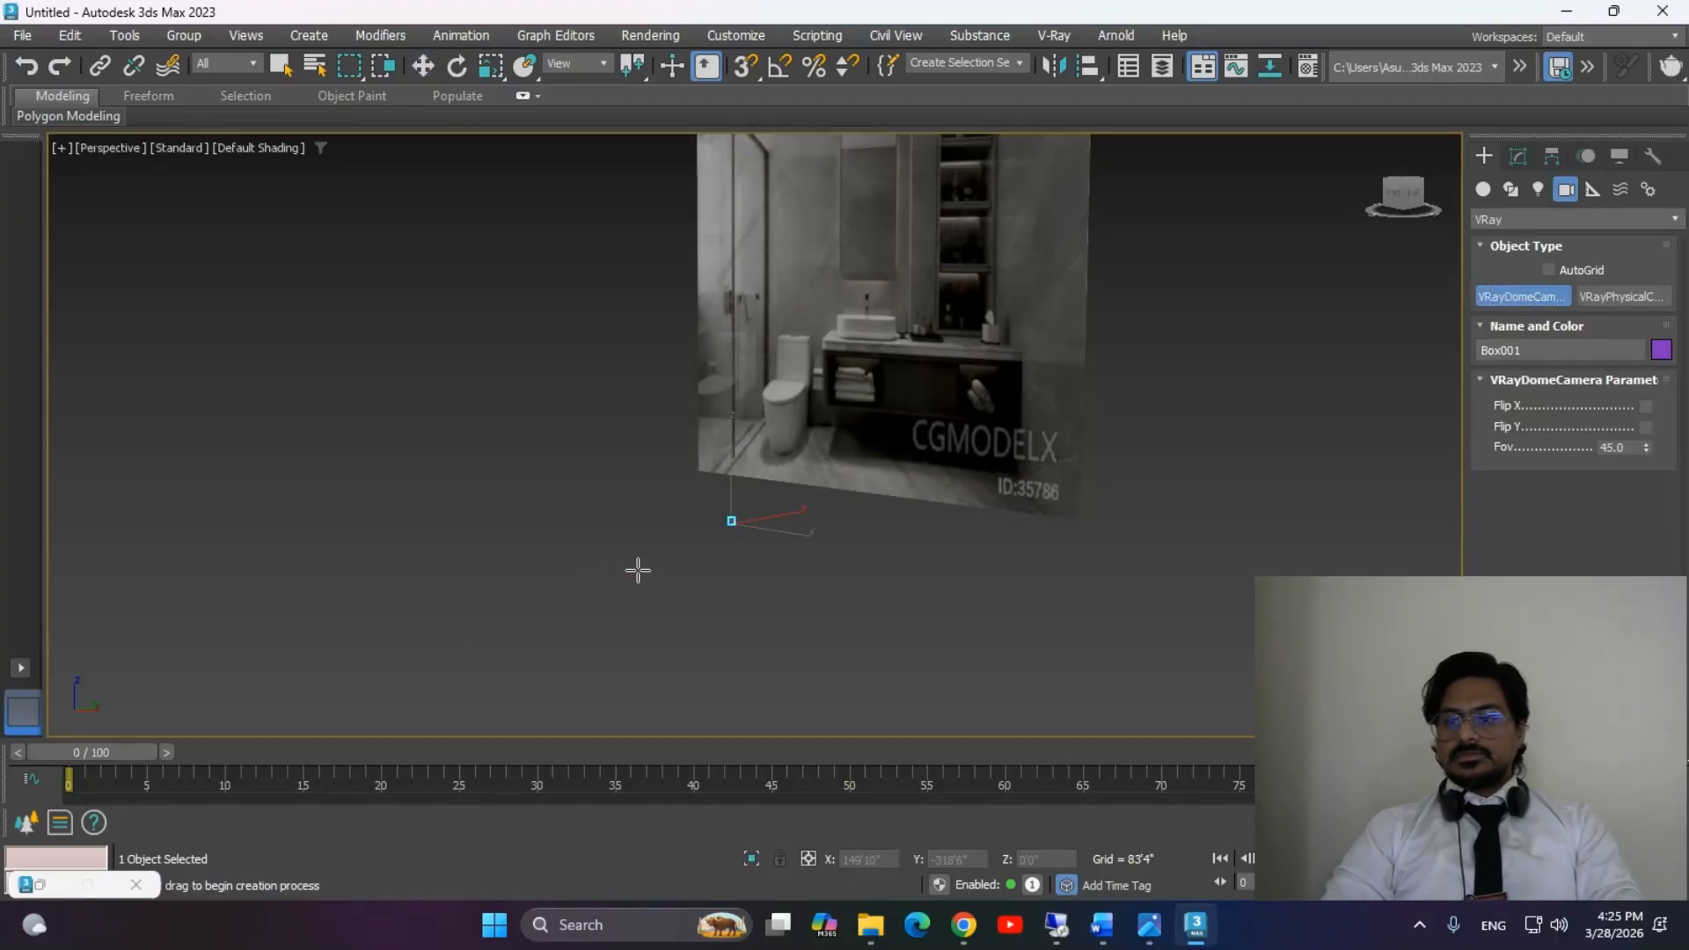
Create a targeted VRayPhysicalCamera running through the bathroom plane and raise the camera together with its target.
click(1603, 299)
drag(584, 584, 986, 439)
key(w)
alt+middle_drag(881, 607, 989, 620)
ctrl+click(495, 510)
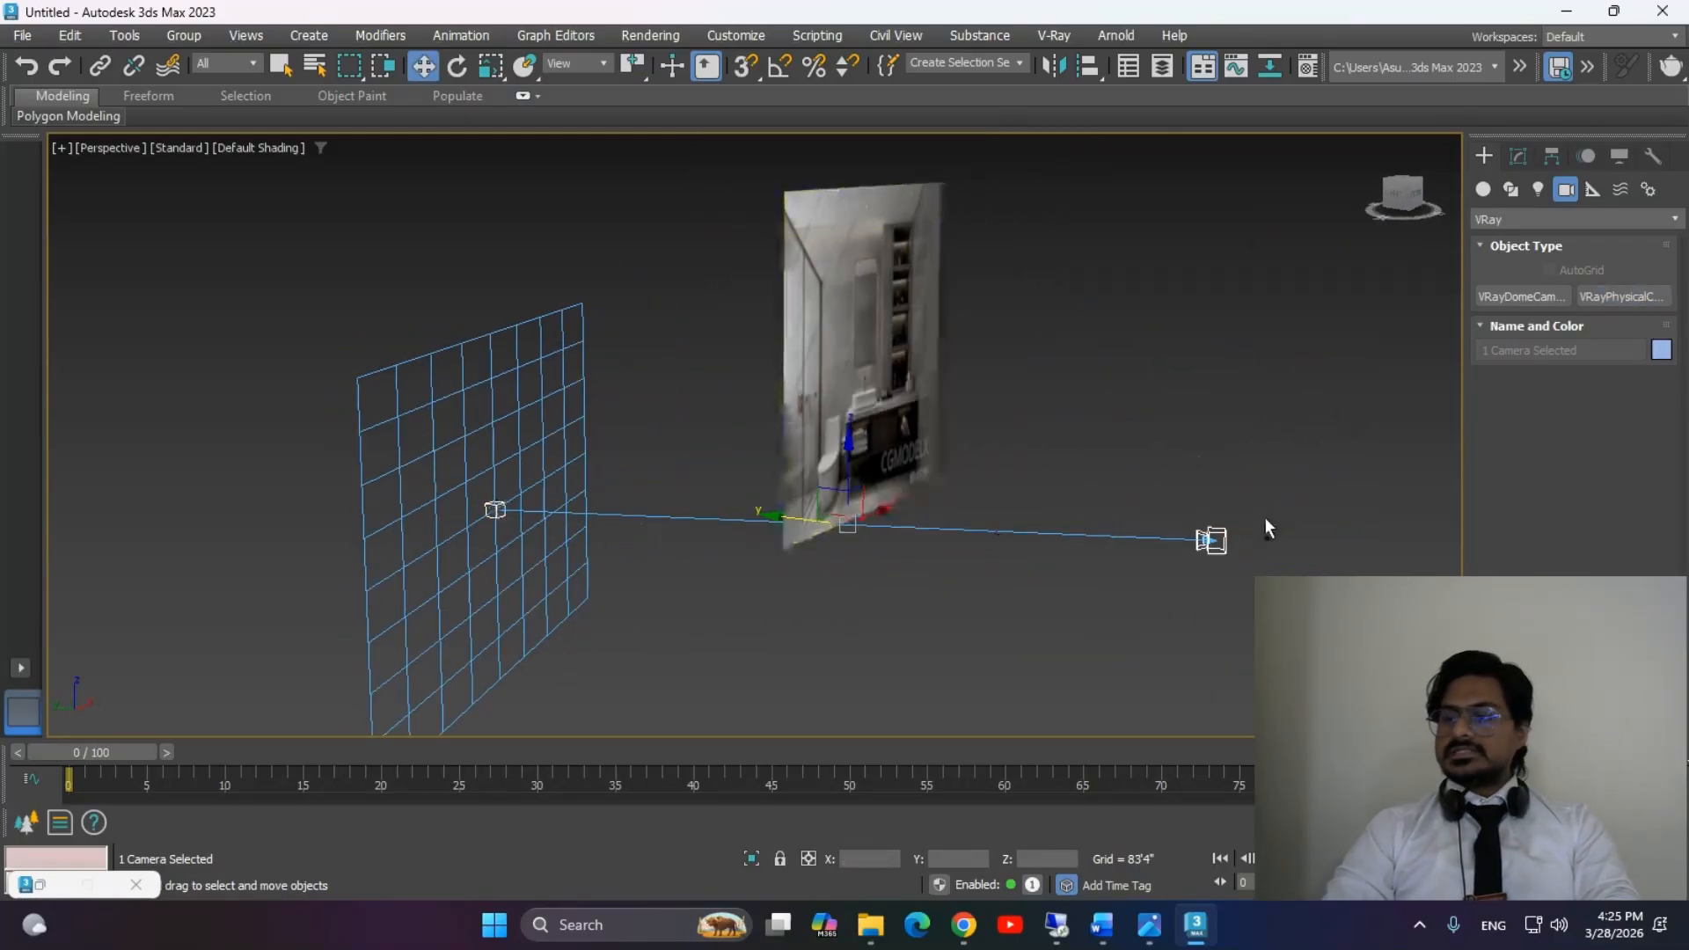
drag(858, 445, 858, 363)
alt+middle_drag(1059, 557, 1014, 554)
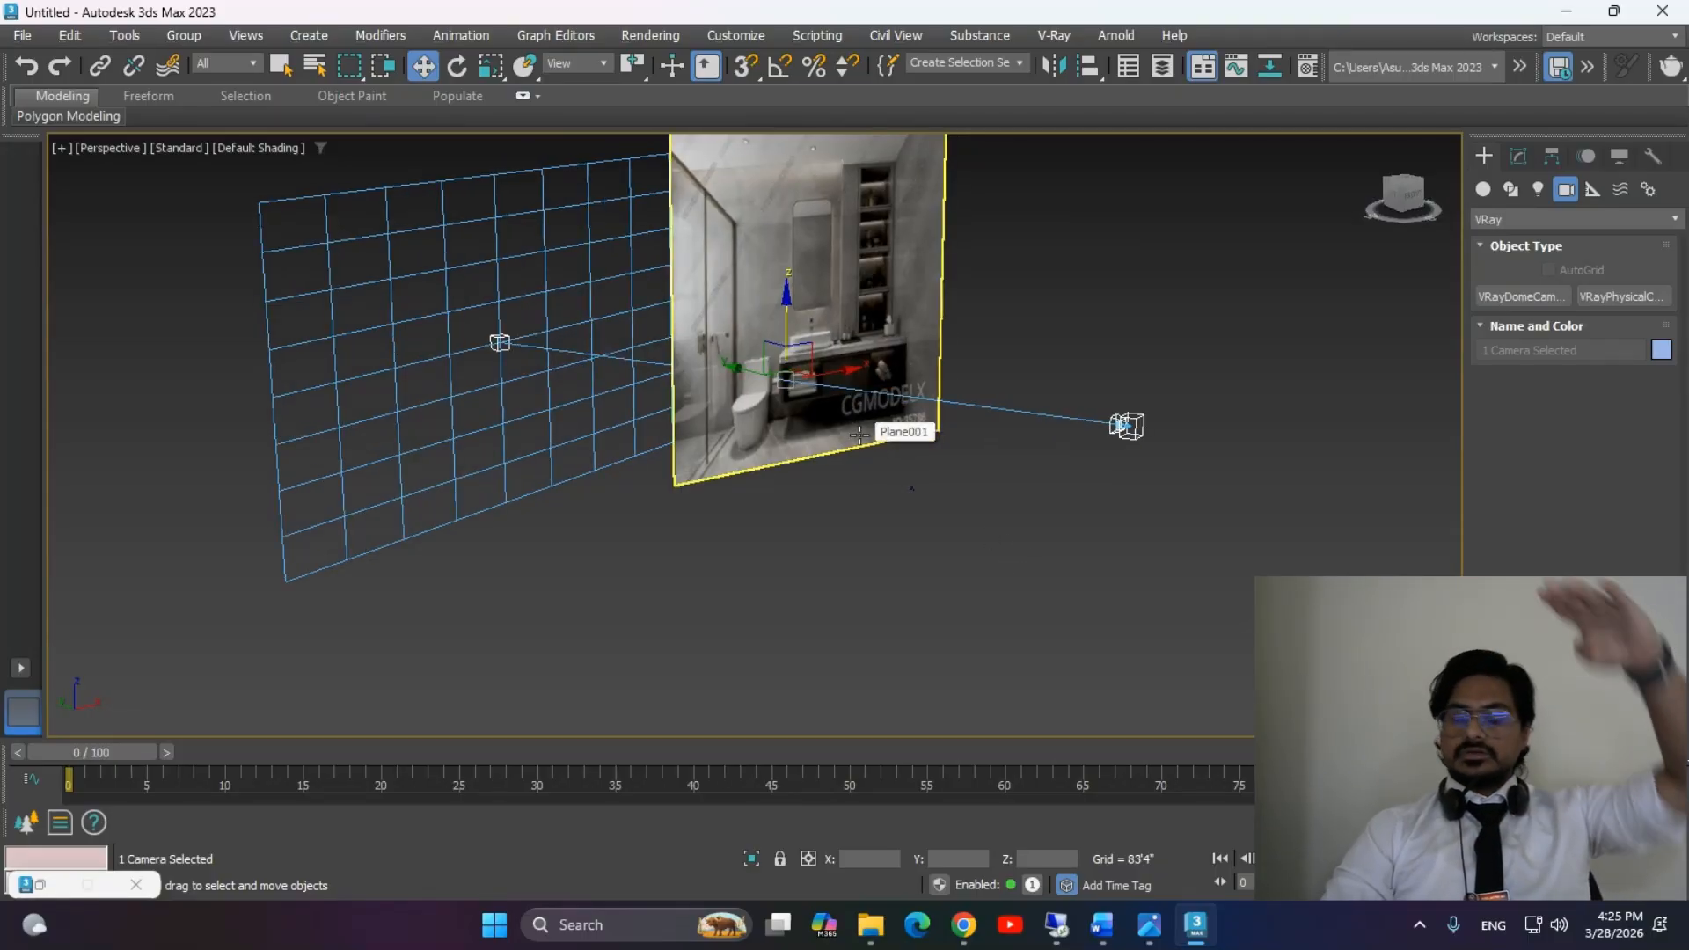
Look through the V-Ray camera in the Perspective viewport and line up the camera and its target with the plane's centre in the Top view.
key(c)
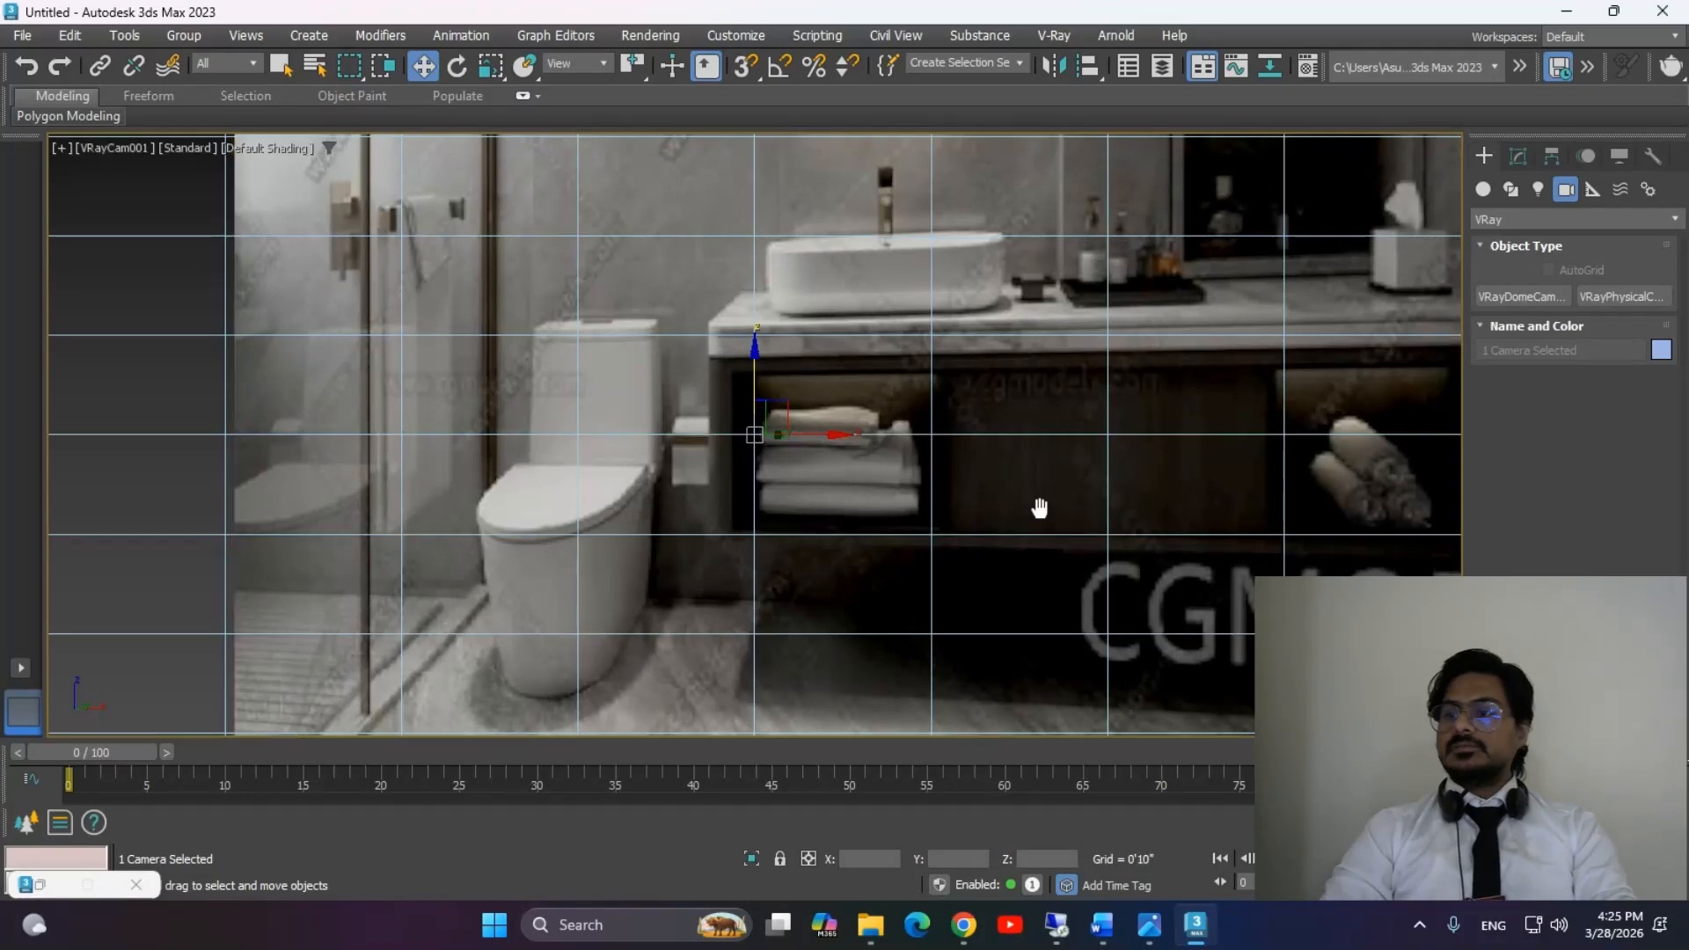
middle_drag(1041, 508, 965, 520)
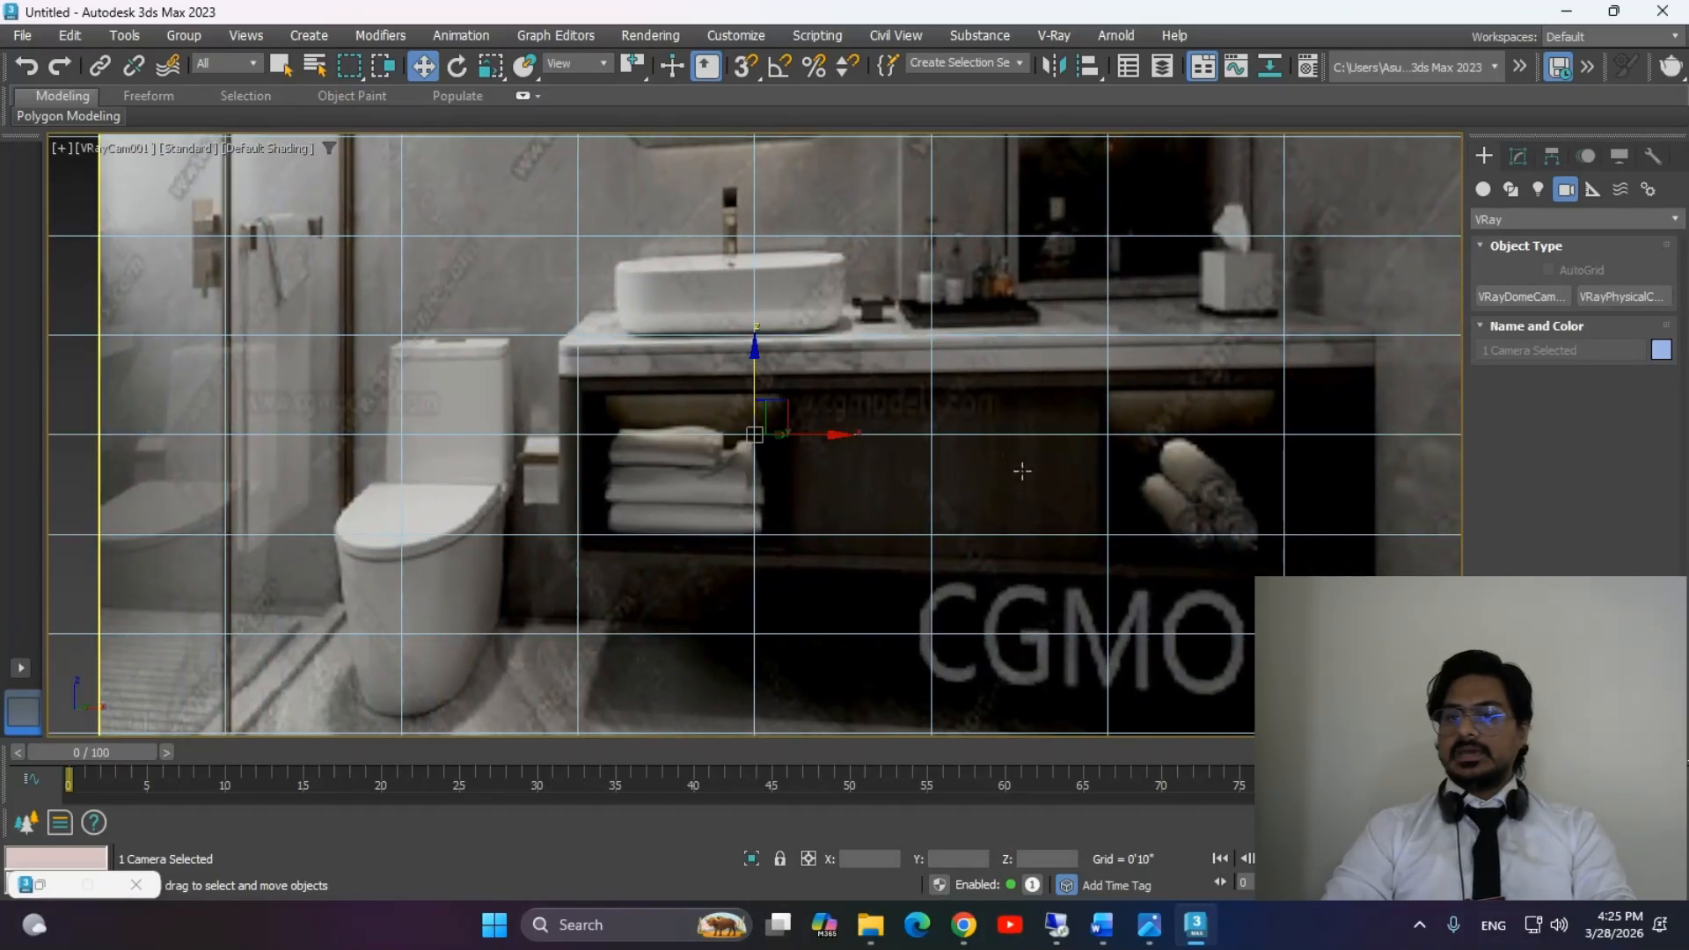
key(alt+w)
scroll(378, 284, down, 3)
click(452, 373)
drag(513, 366, 456, 389)
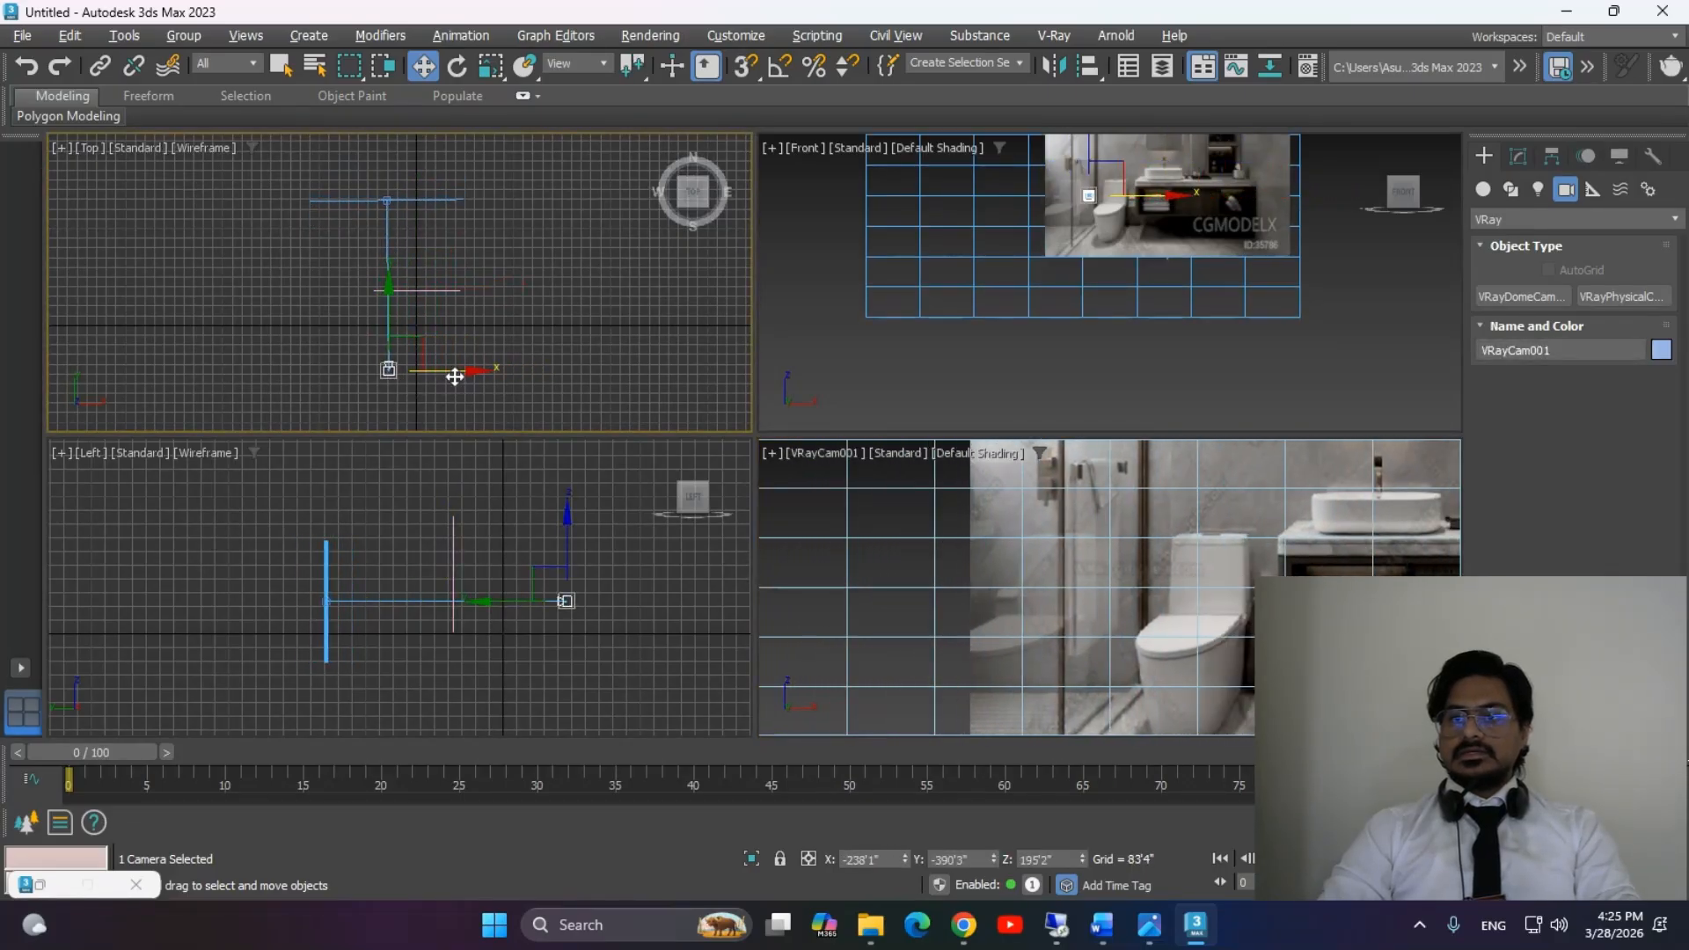
click(383, 215)
drag(450, 290, 475, 291)
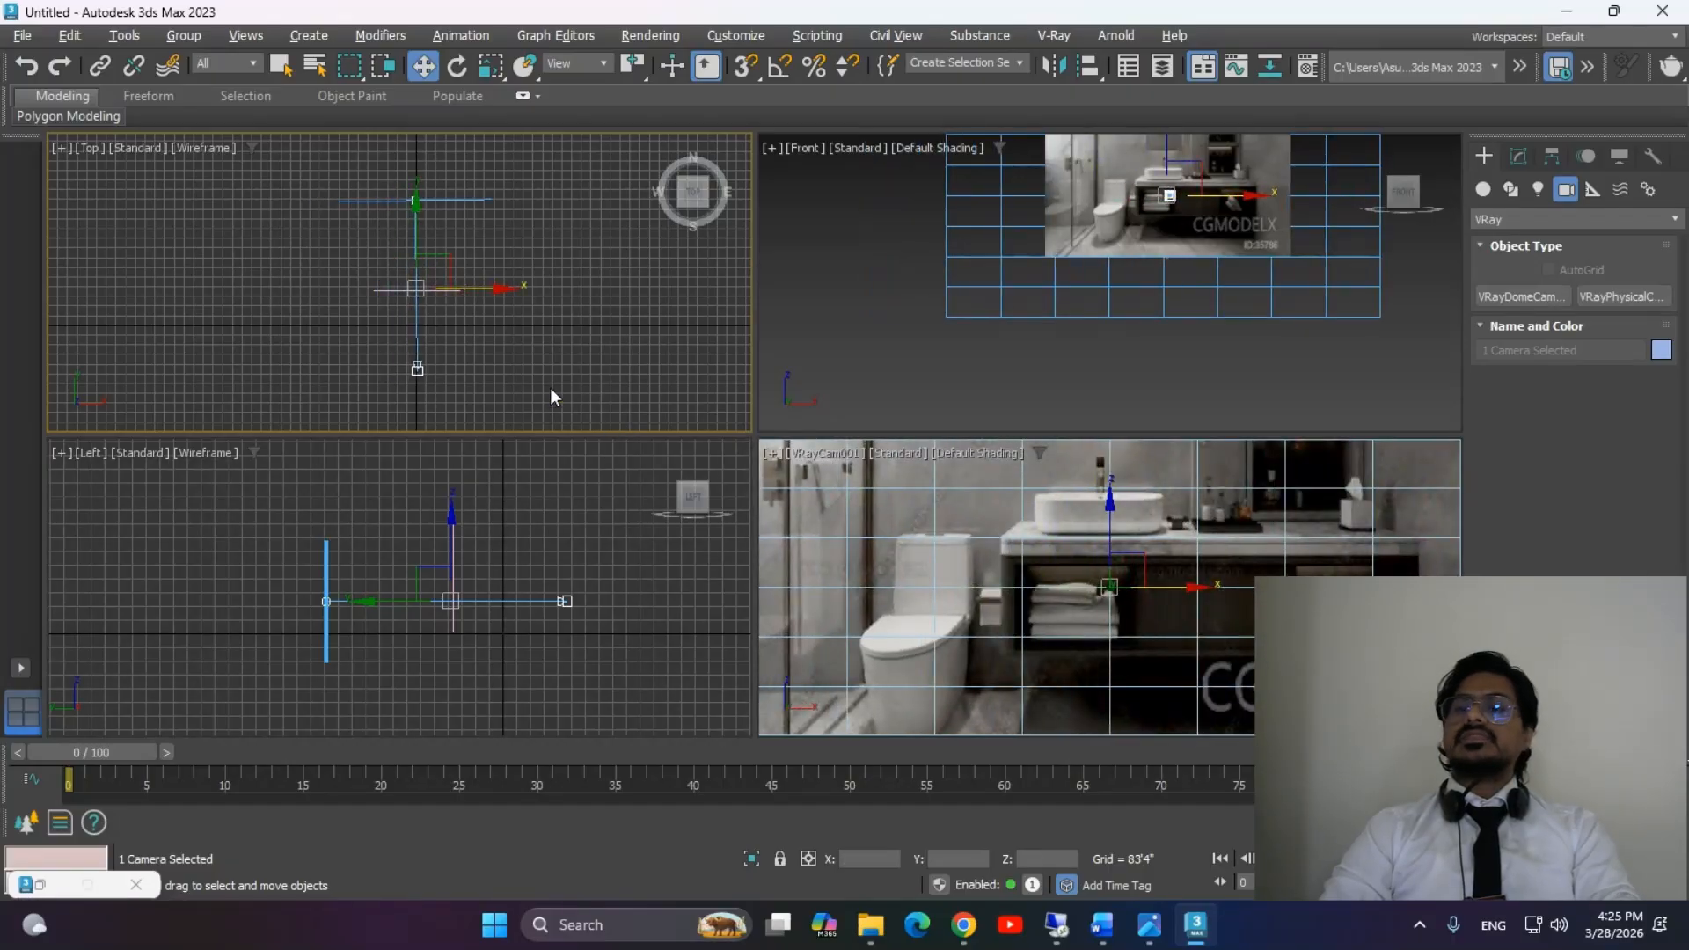
mouse_move(1222, 635)
middle_down()
mouse_move(1244, 595)
mouse_move(1240, 621)
middle_up()
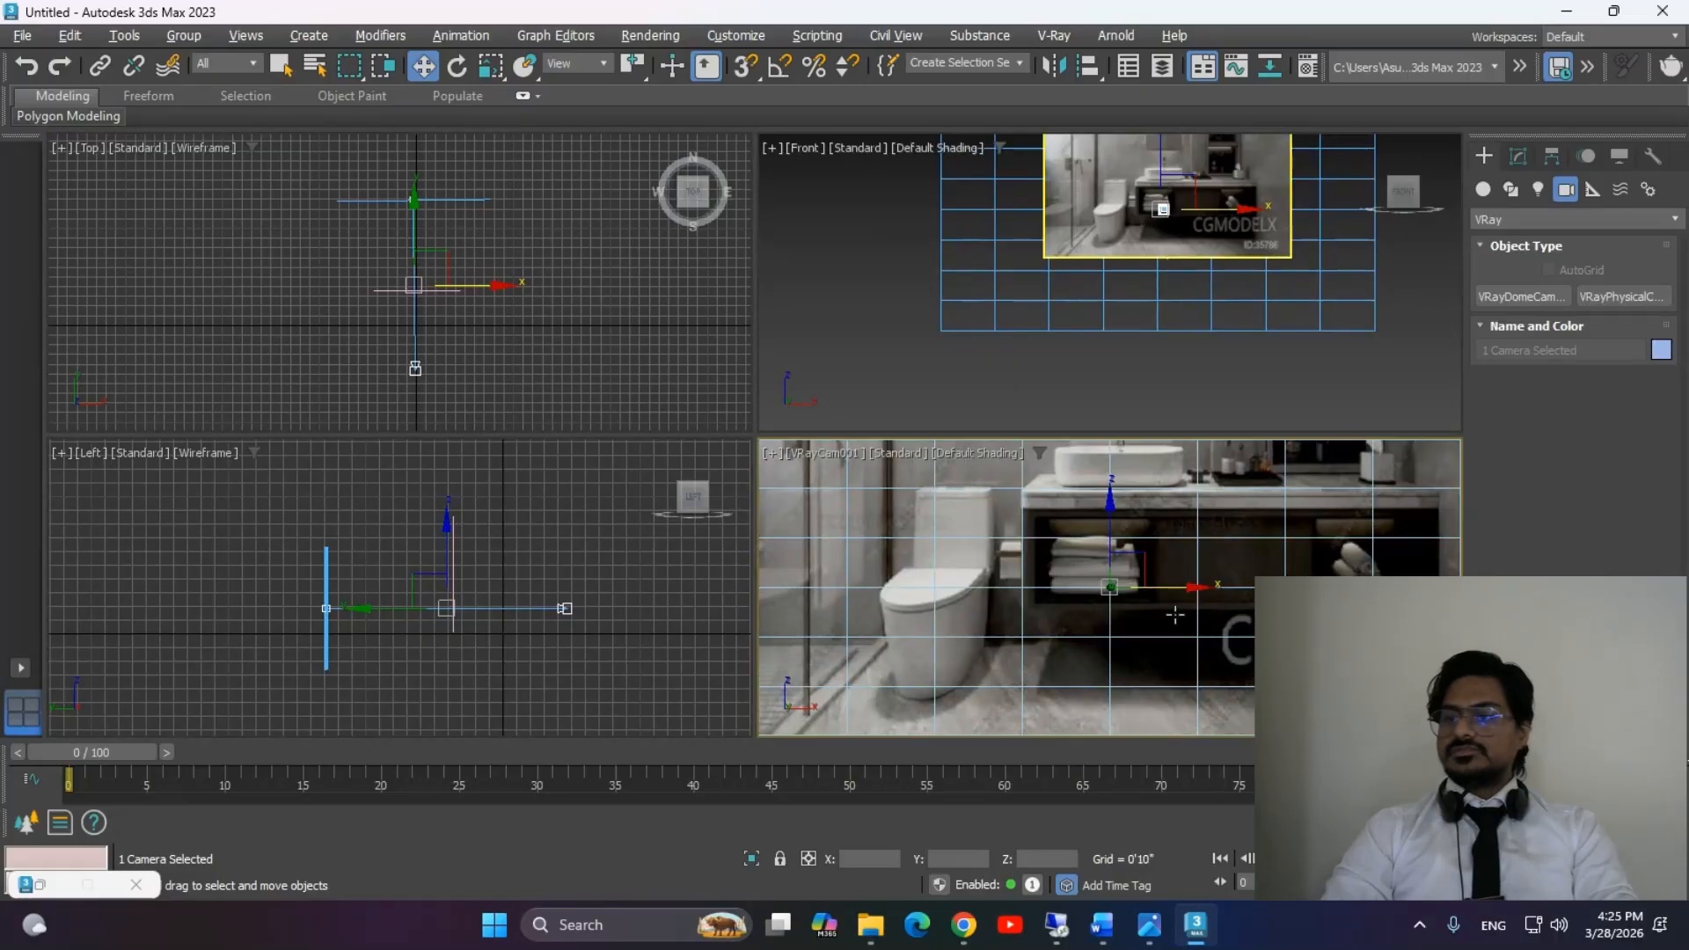
Pull the camera back from the plane to a target distance of about 2151' and shift its view up over the image.
click(355, 369)
click(415, 363)
scroll(574, 340, down, 3)
drag(479, 249, 480, 290)
middle_drag(1131, 512, 1170, 597)
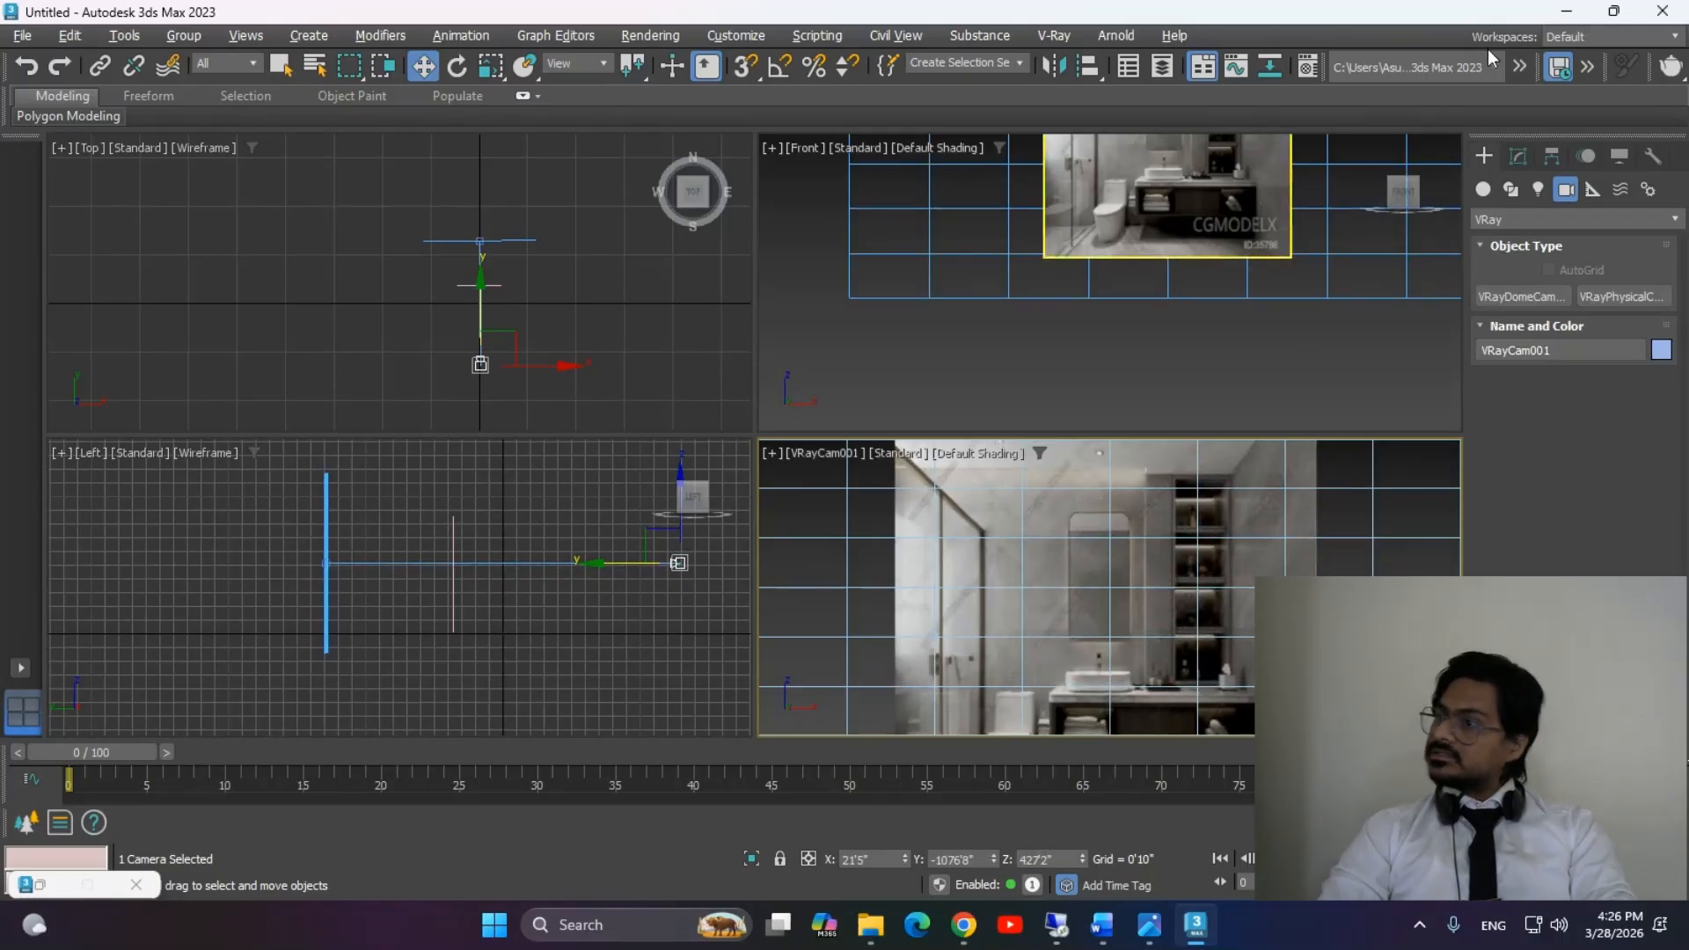
Move the camera farther back to a target distance of about 2811' and centre the whole bathroom image in its view.
click(1517, 158)
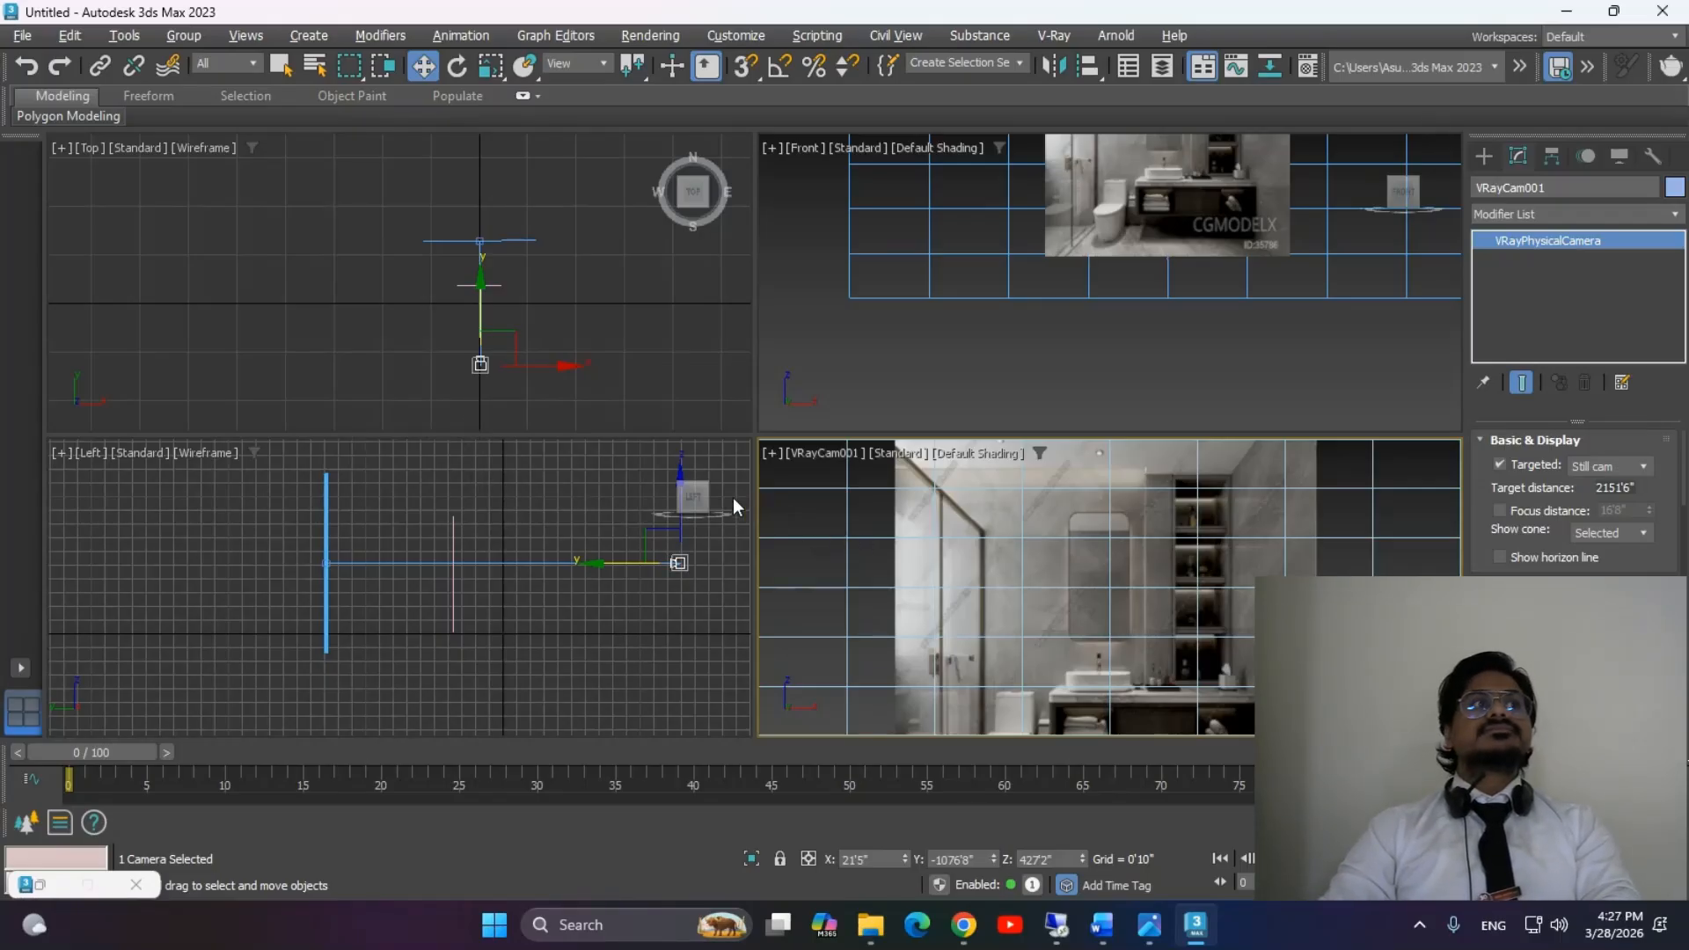
click(599, 348)
drag(552, 352, 411, 390)
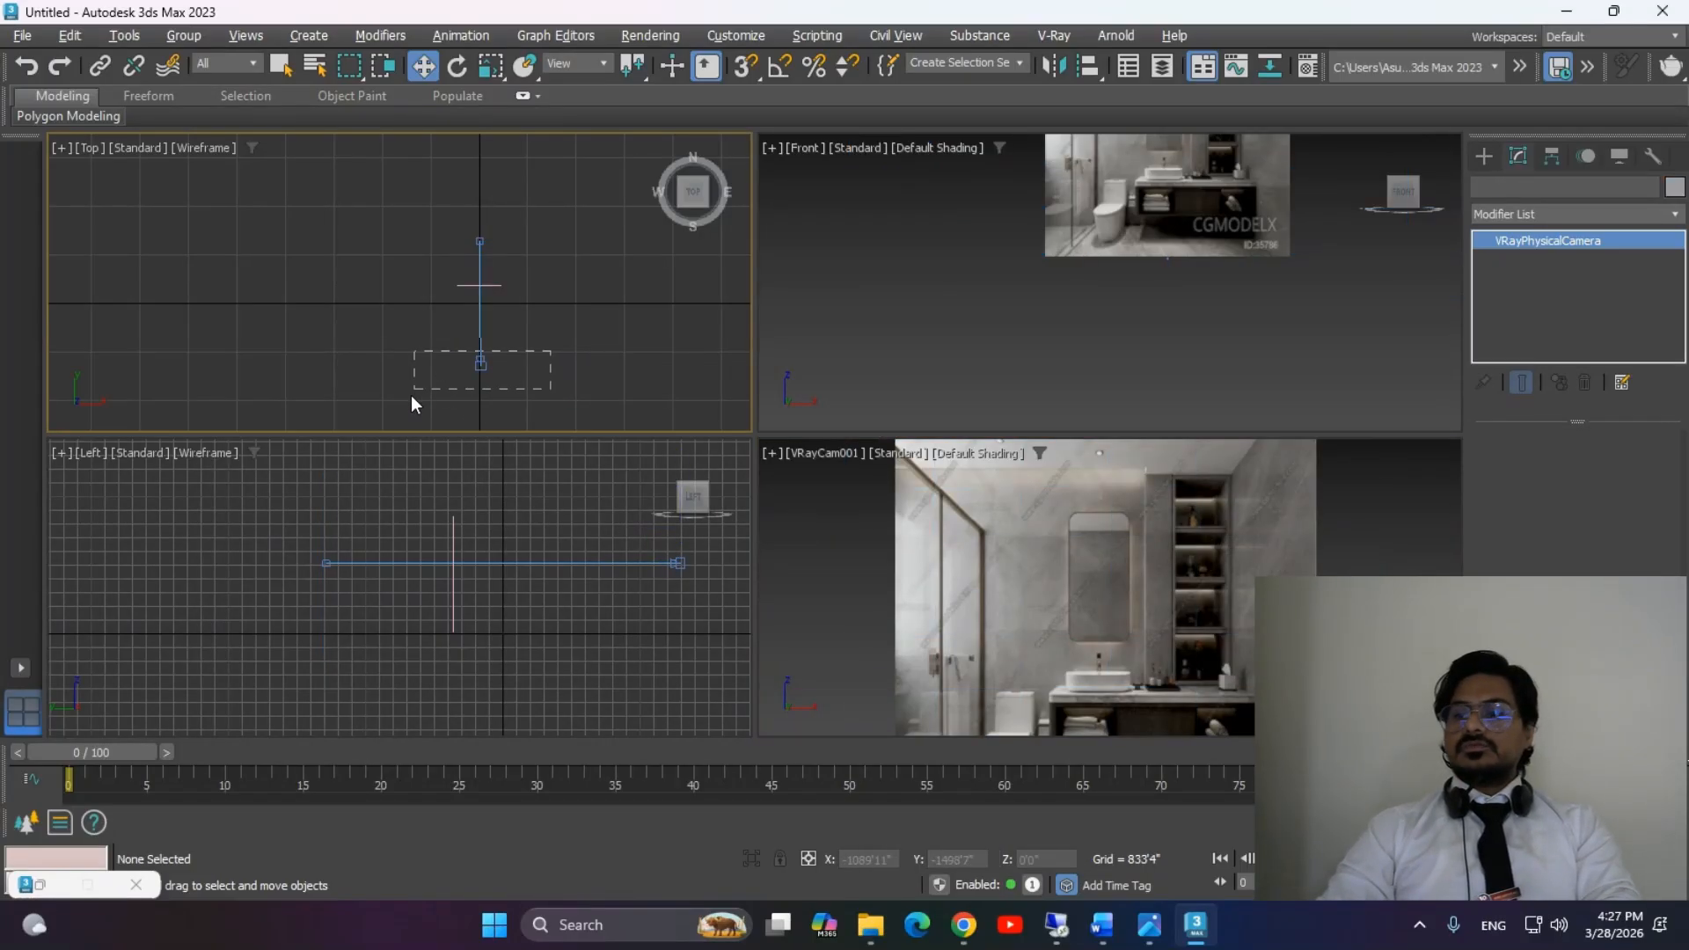
scroll(533, 359, down, 2)
drag(498, 275, 498, 303)
right_click(1130, 516)
middle_drag(1129, 517, 1131, 498)
Frame the full bathroom image in the Front view, then select its plane and check the plane's parameters.
right_click(1203, 311)
middle_drag(1237, 240, 1218, 392)
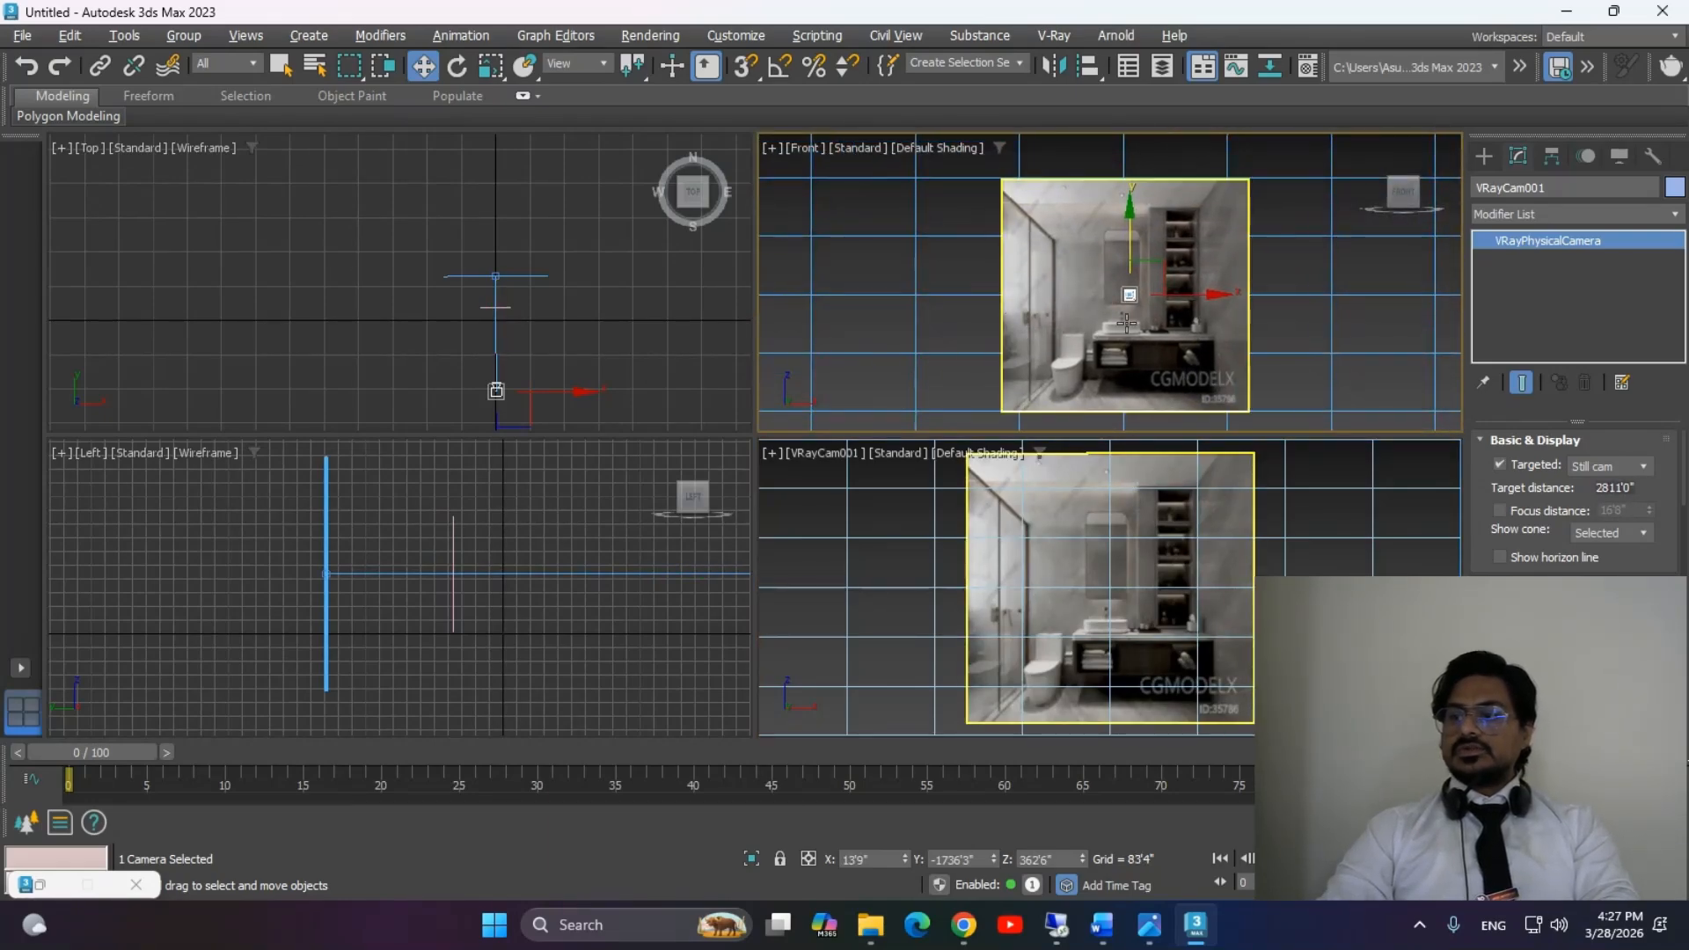
scroll(1275, 331, up, 3)
mouse_move(1290, 324)
middle_down()
mouse_move(1354, 315)
mouse_move(1312, 313)
middle_up()
scroll(1355, 315, down, 2)
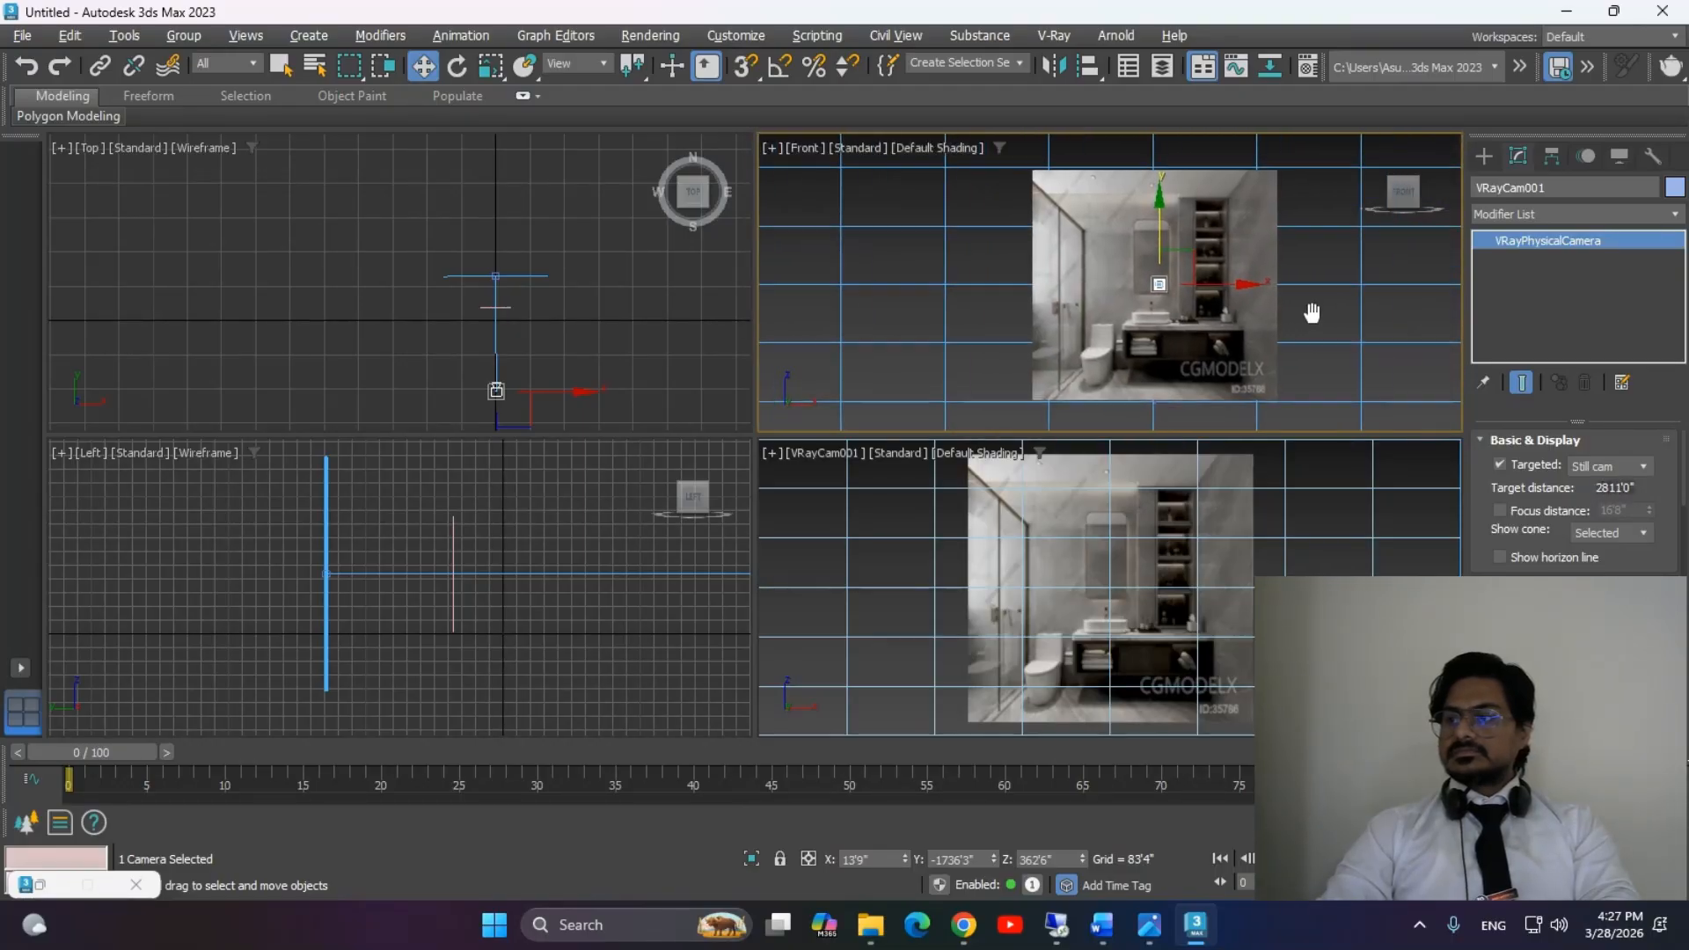
click(1484, 156)
click(1253, 387)
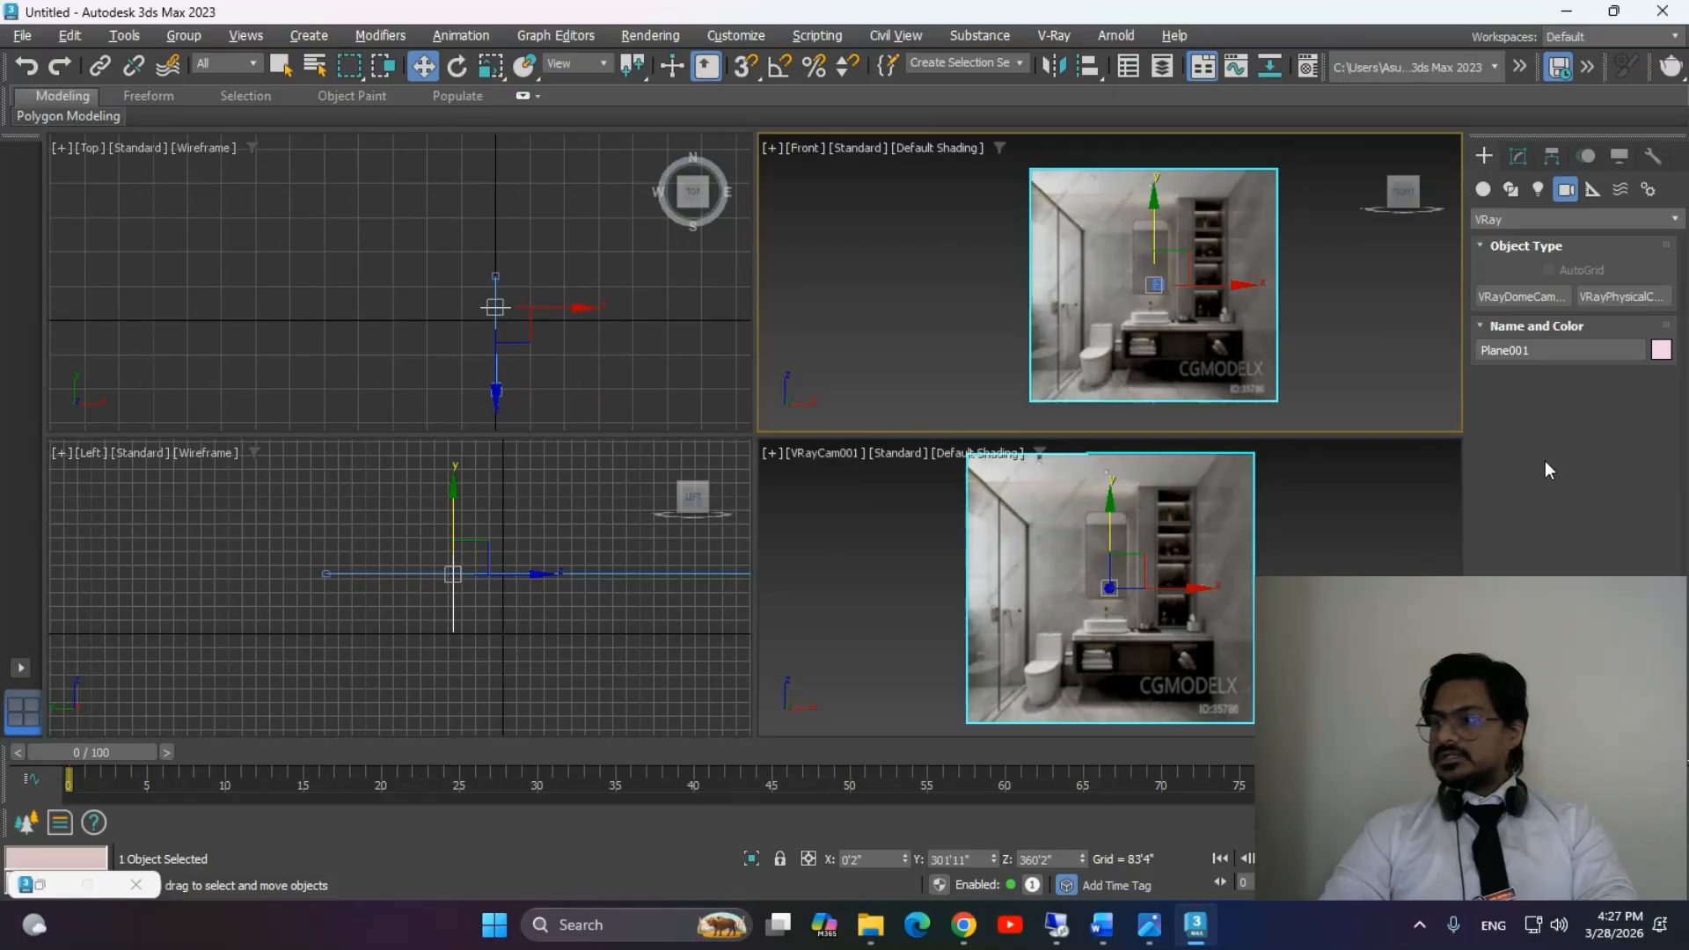
click(1517, 157)
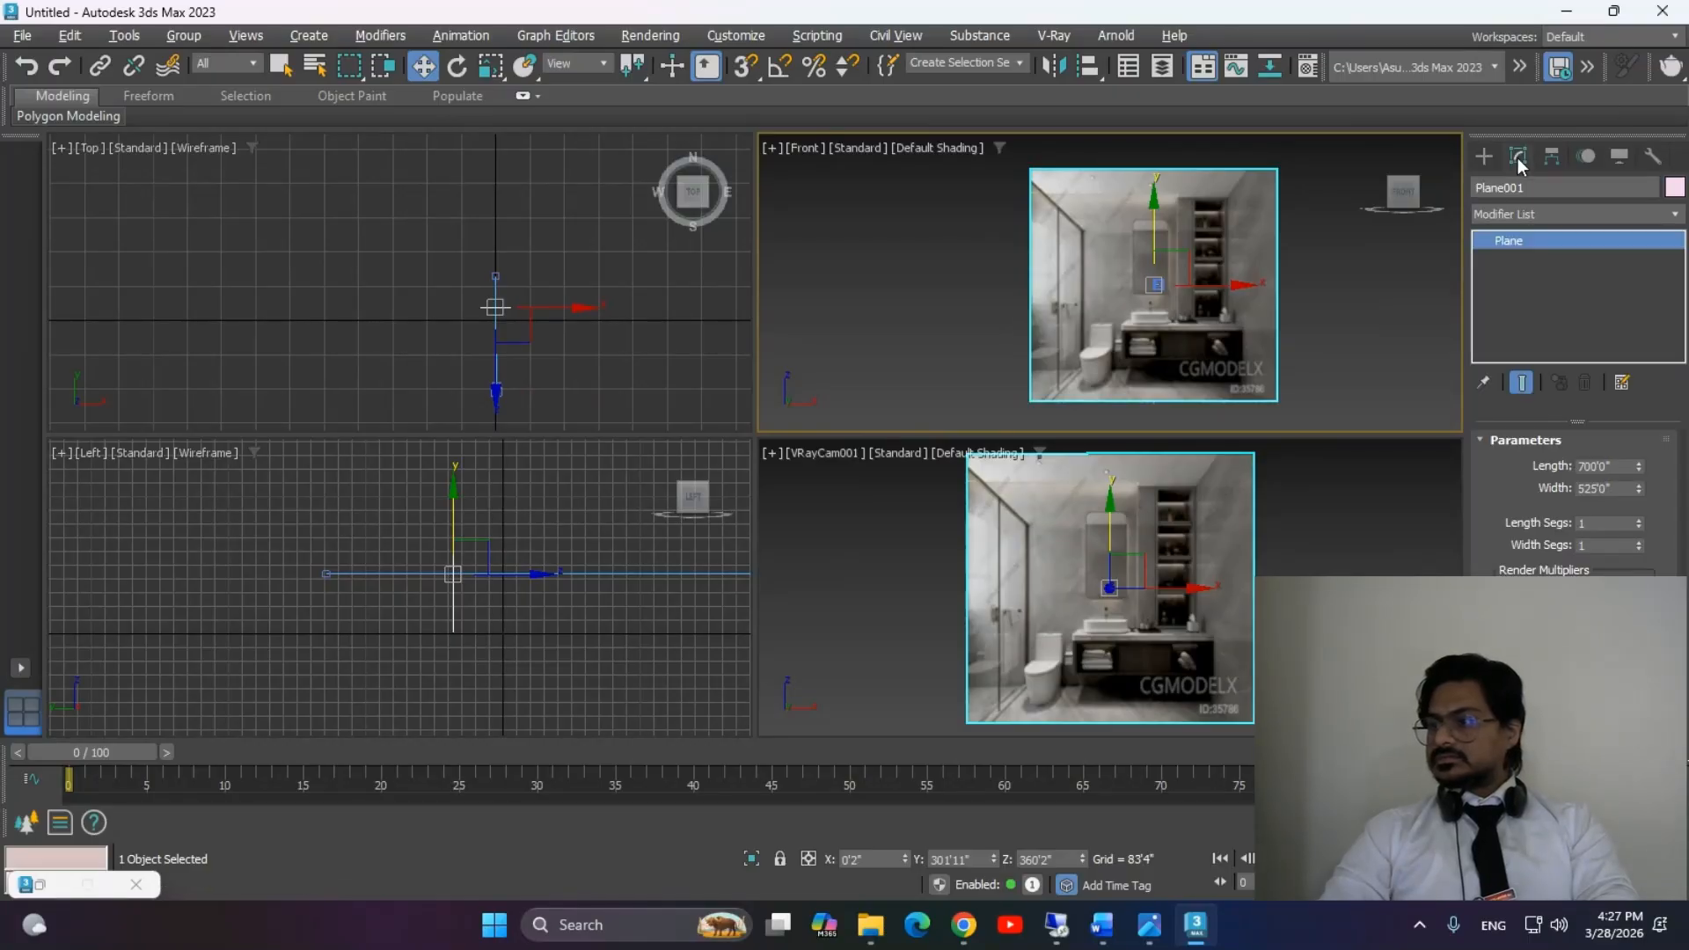
click(1485, 157)
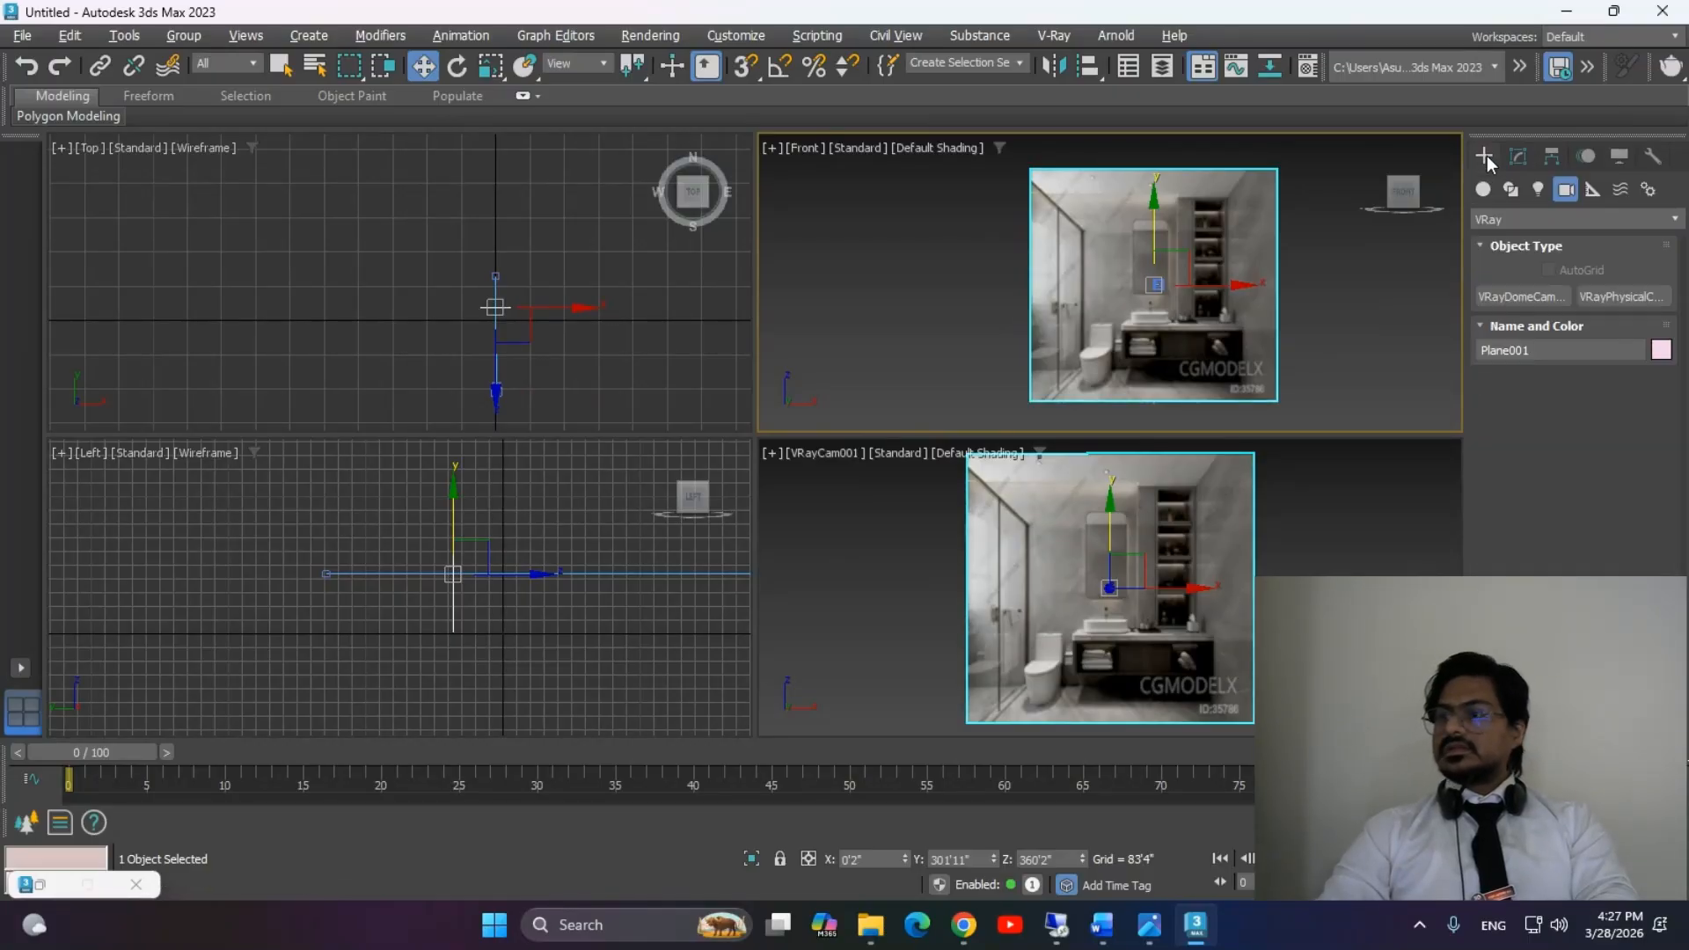
Examine the bathroom image in the enlarged Front view, compare it with the camera view and deselect the plane.
key(alt+w)
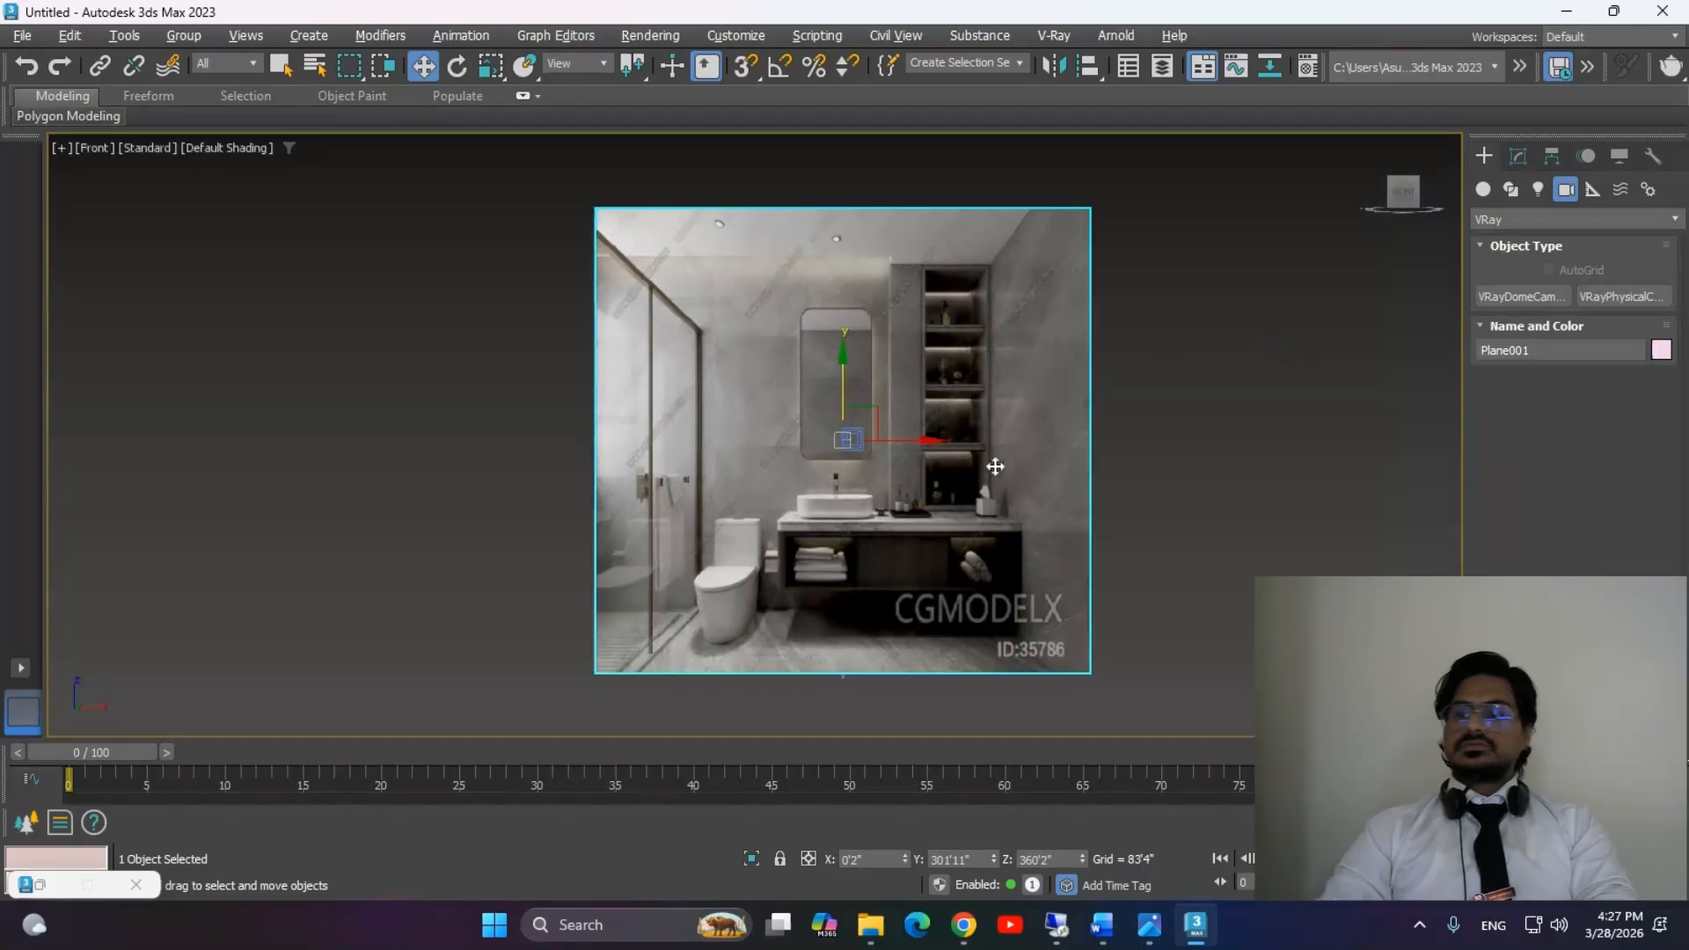
scroll(1044, 441, up, 2)
mouse_move(1033, 440)
middle_down()
mouse_move(1082, 479)
mouse_move(1063, 430)
middle_up()
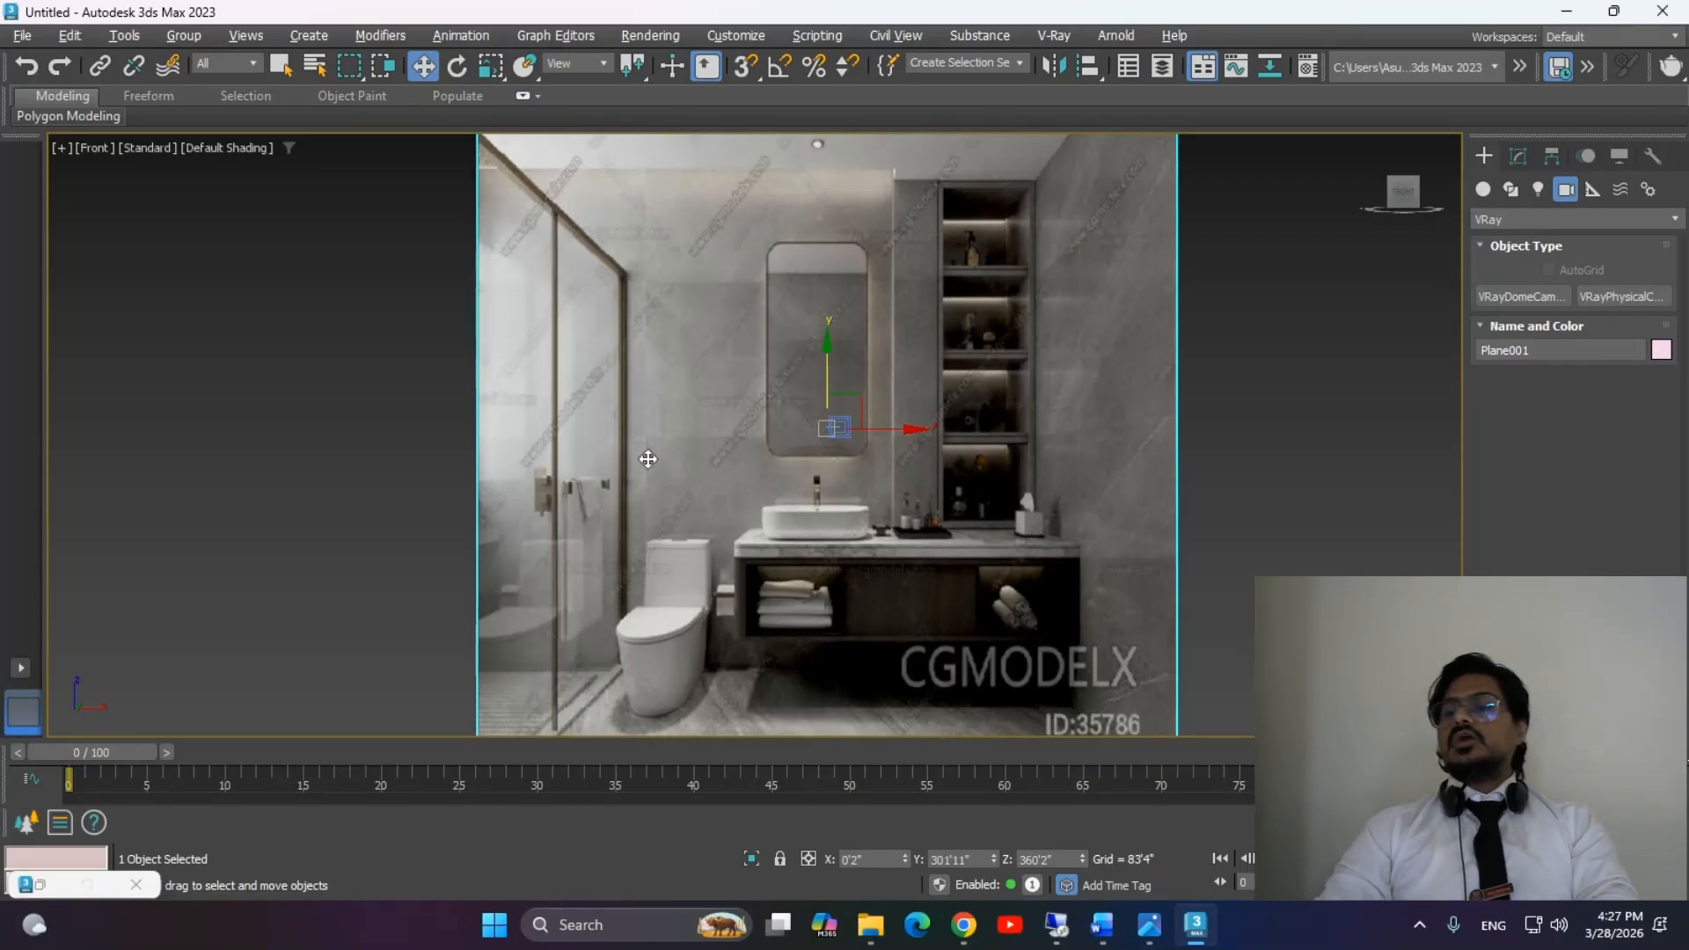
key(alt+w)
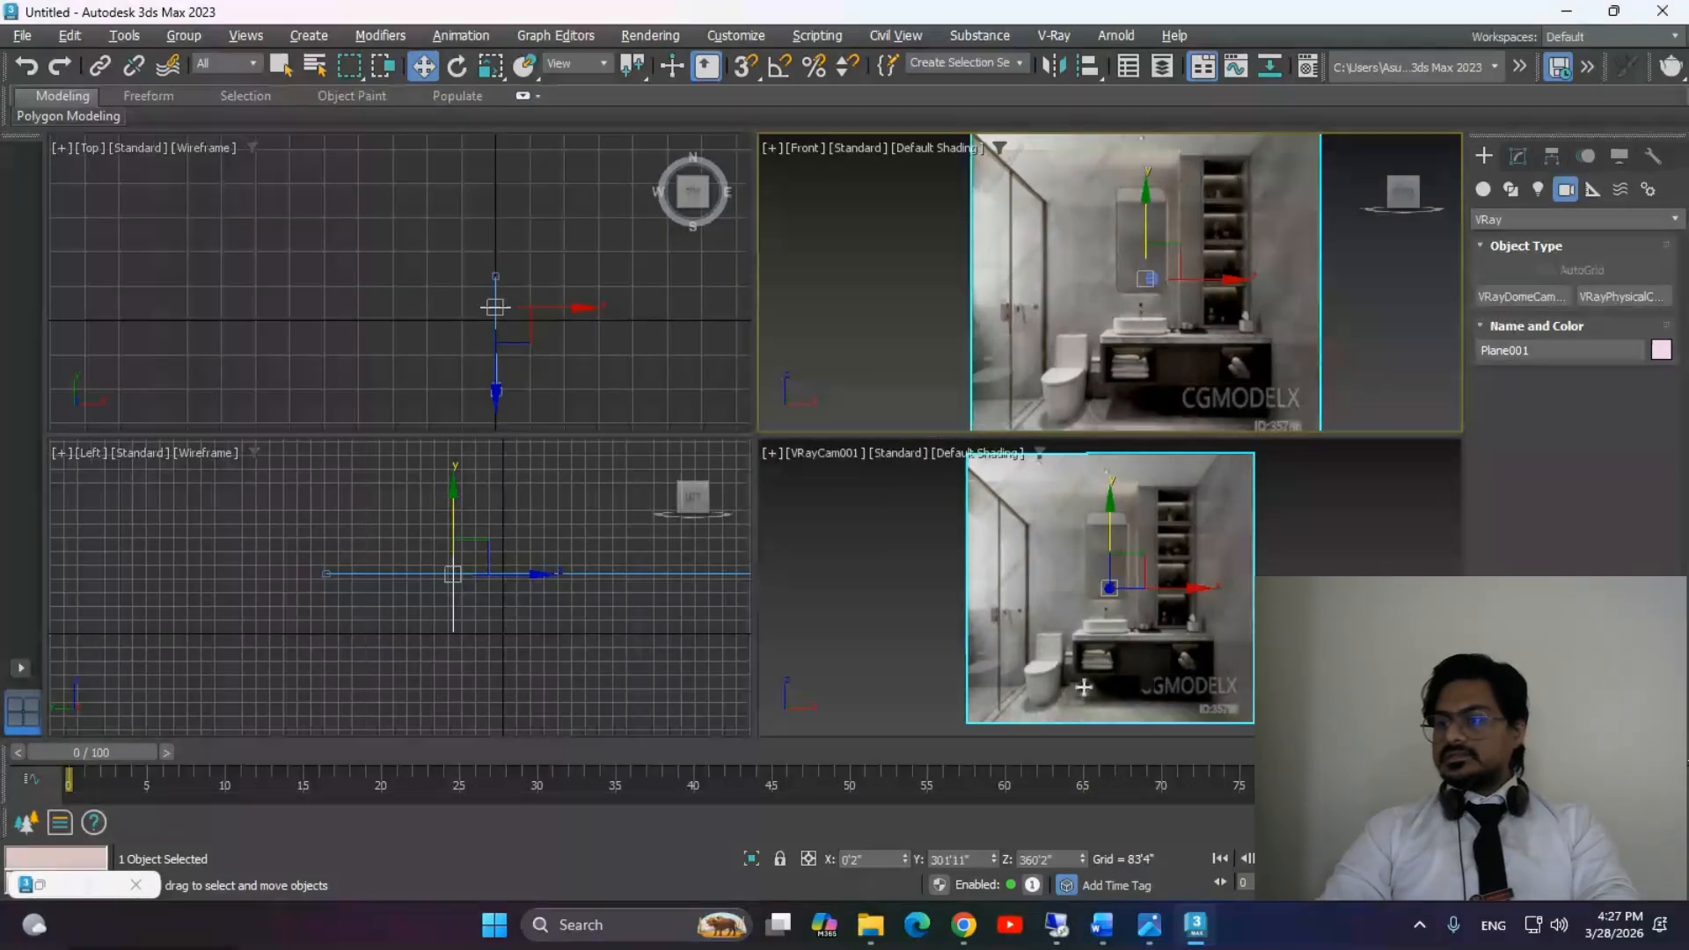
key(alt+w)
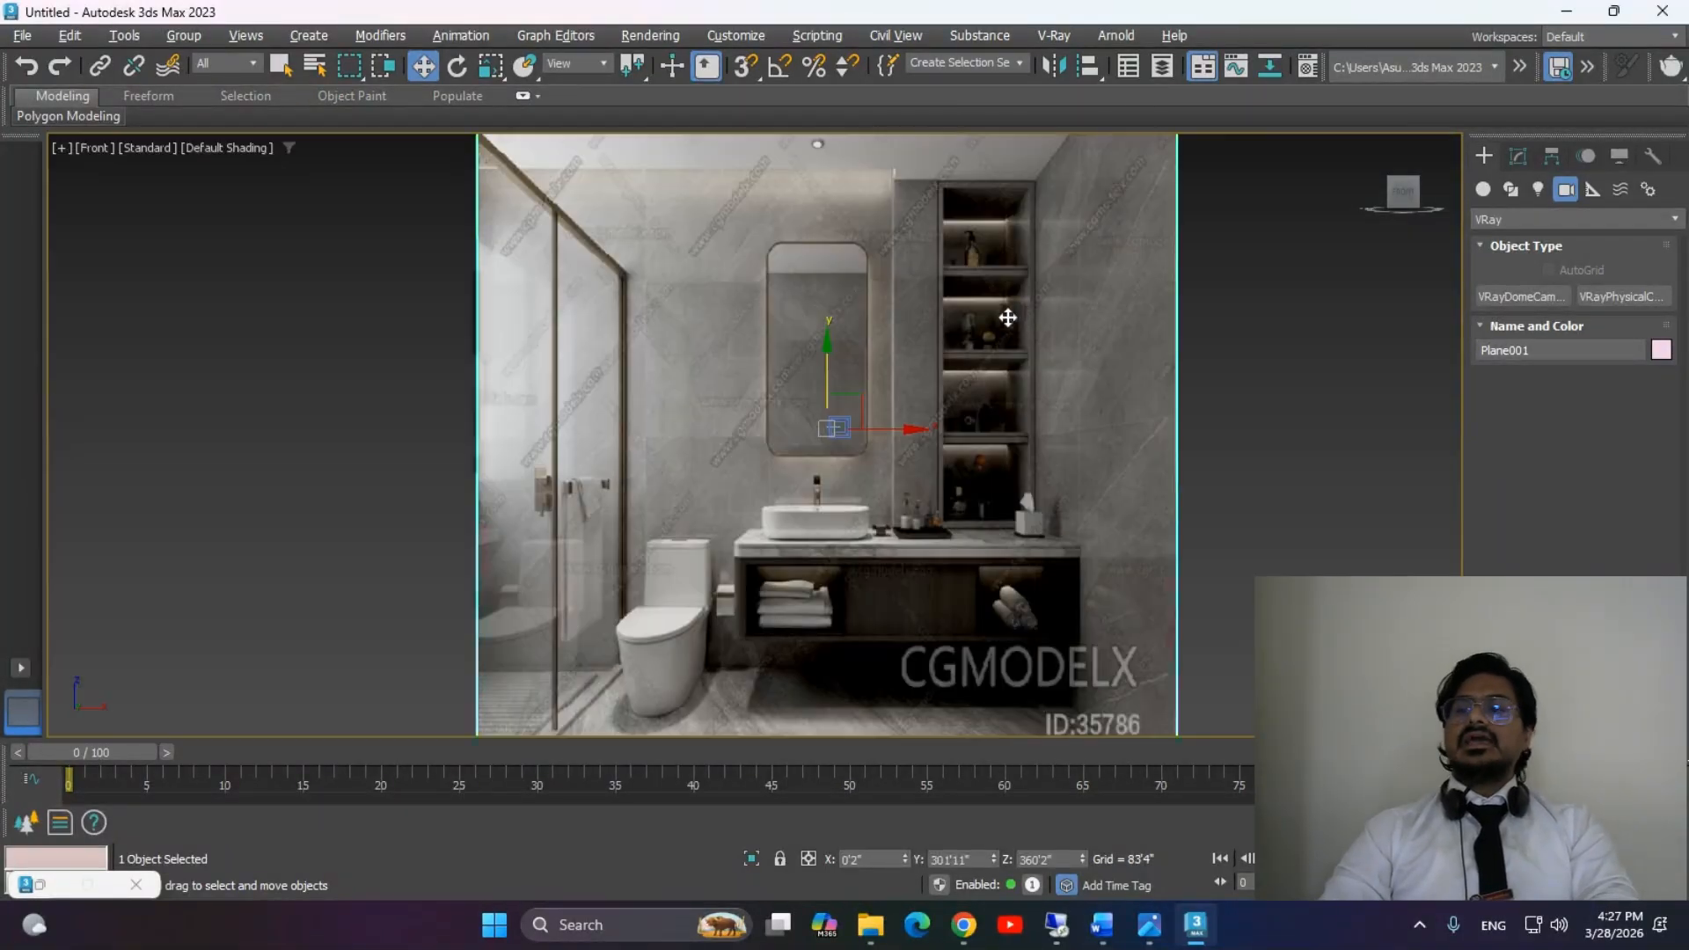
key(alt+w)
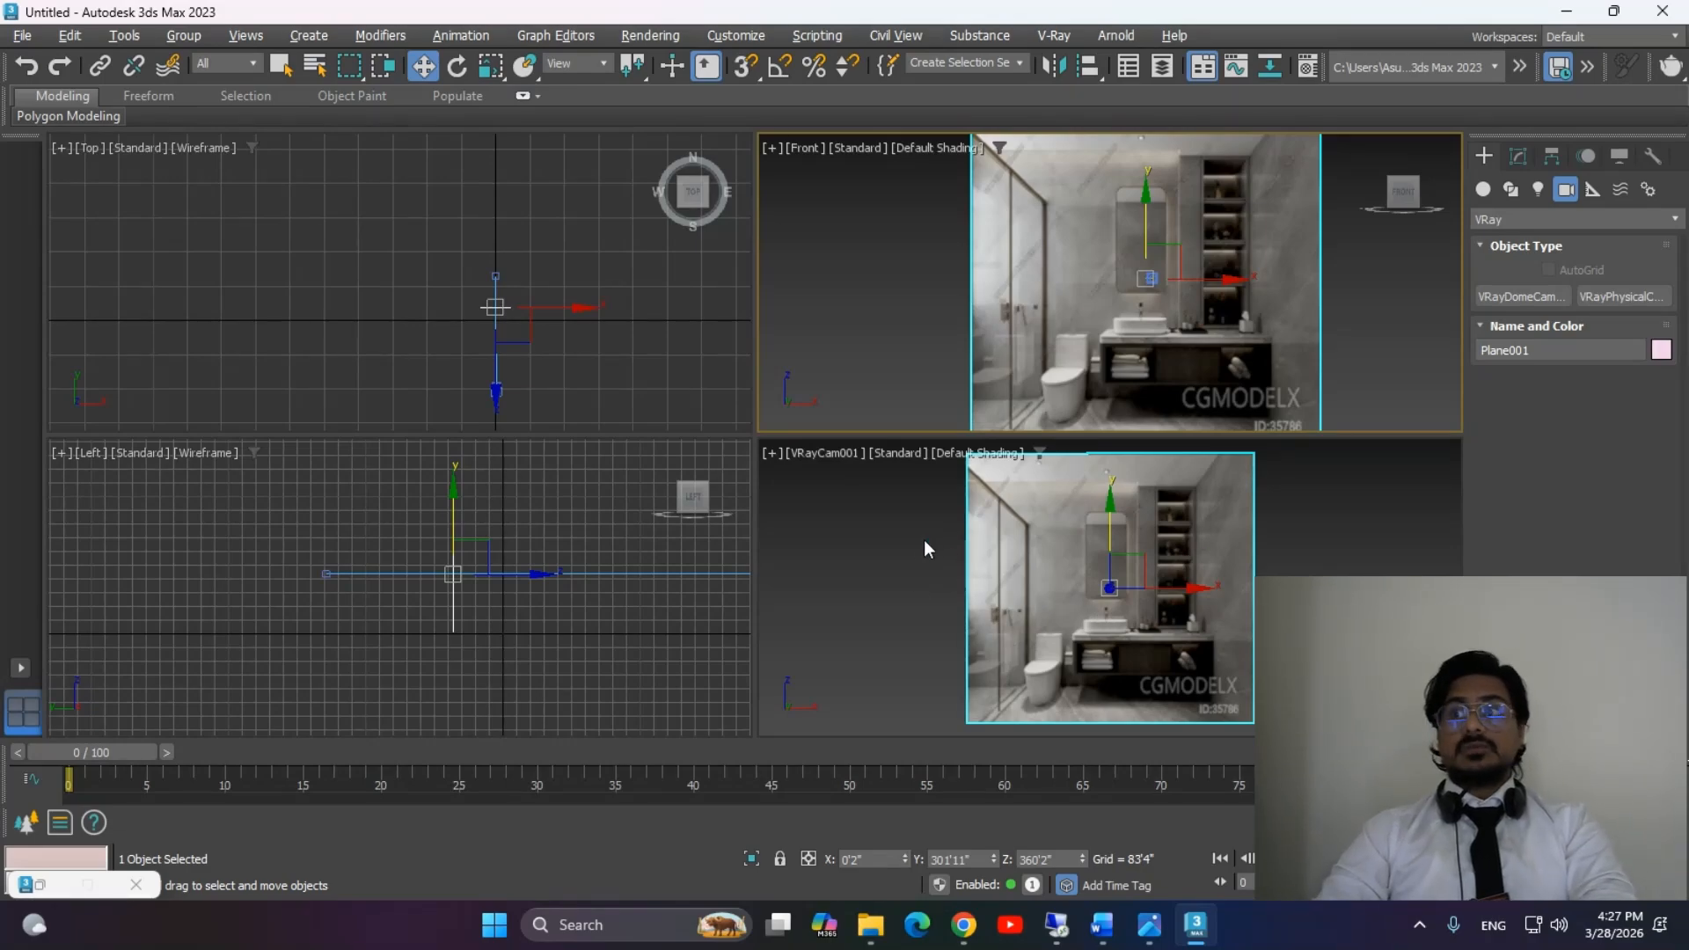
click(868, 285)
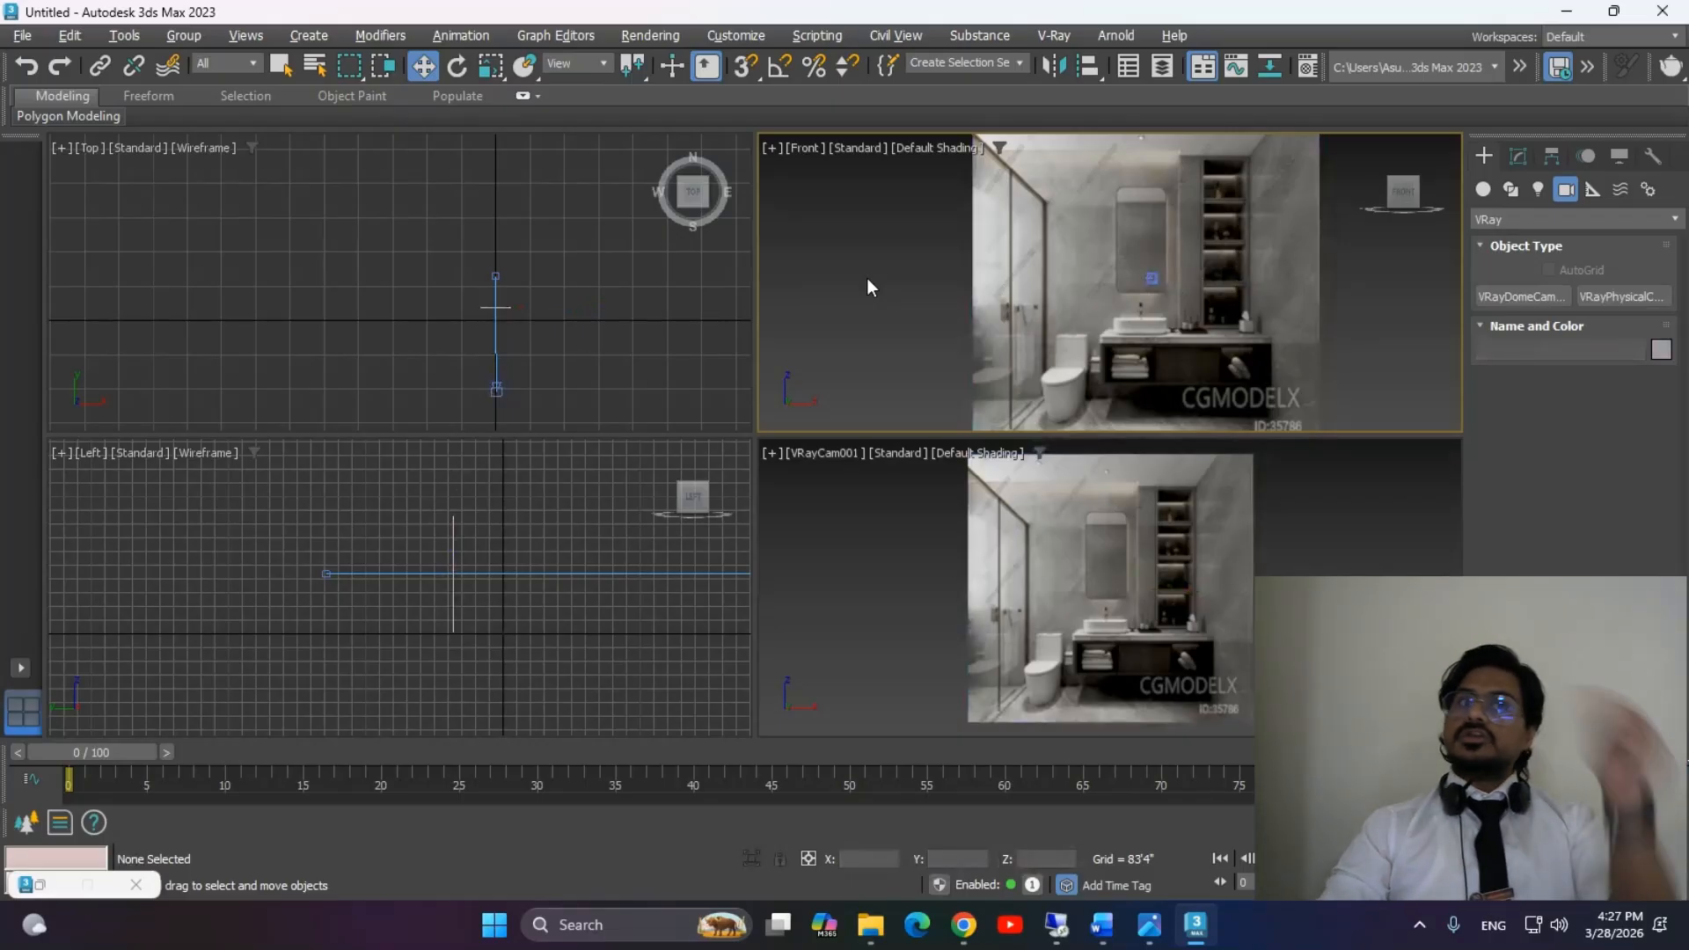
key(shift+f)
click(855, 595)
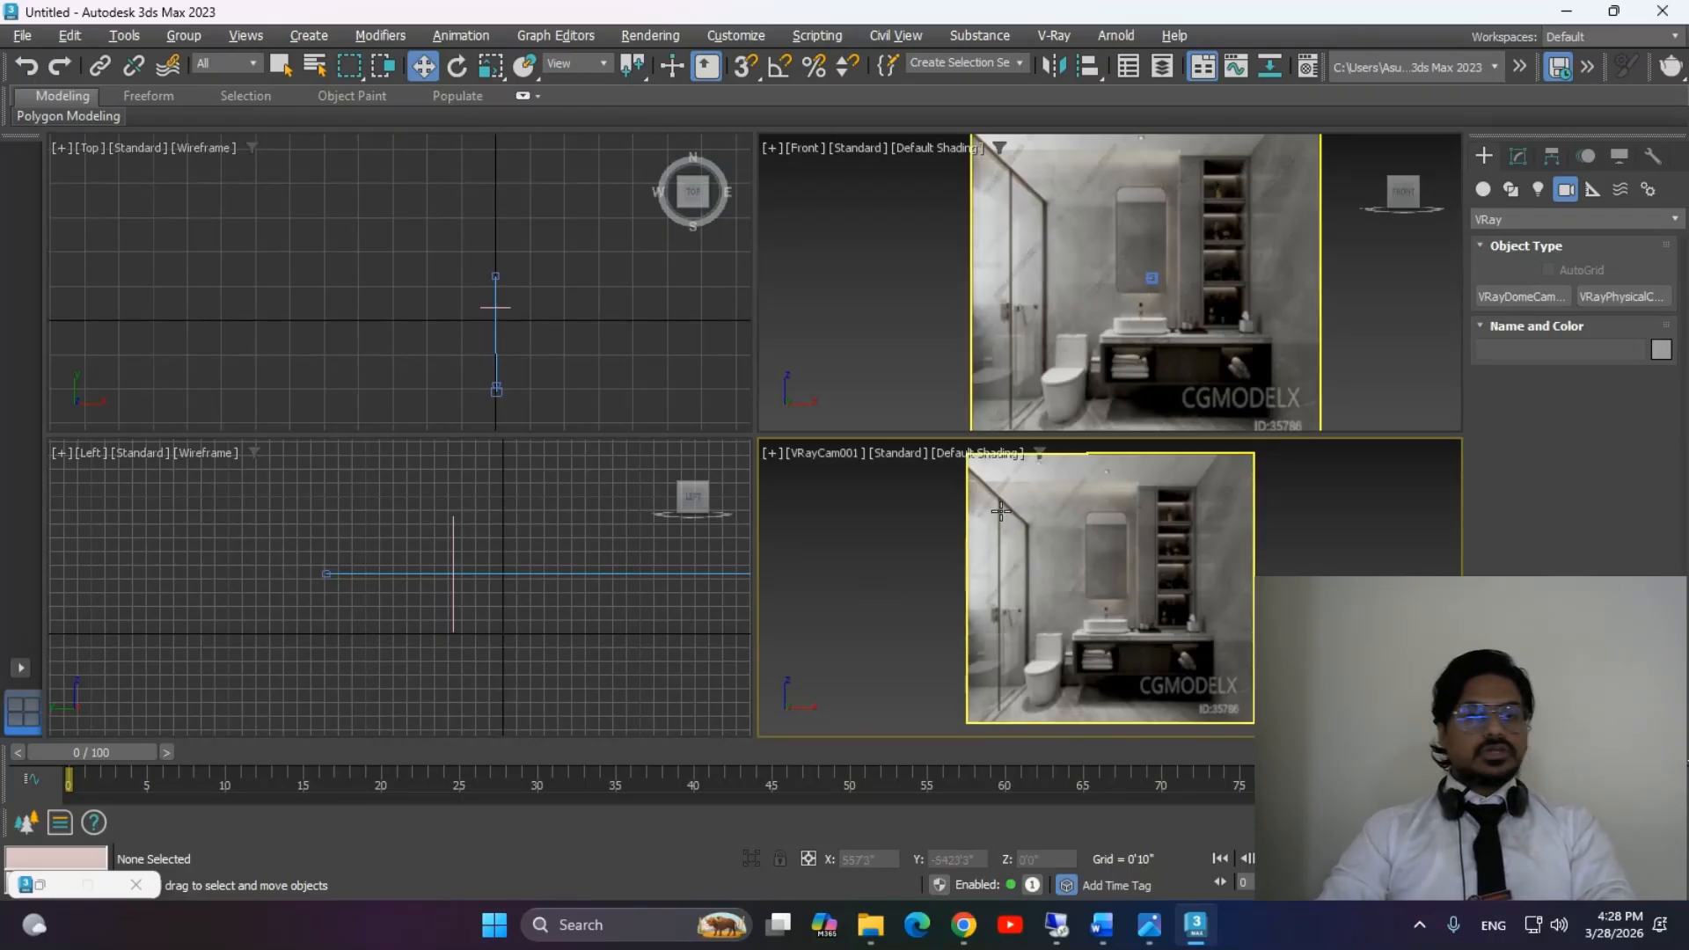
click(888, 315)
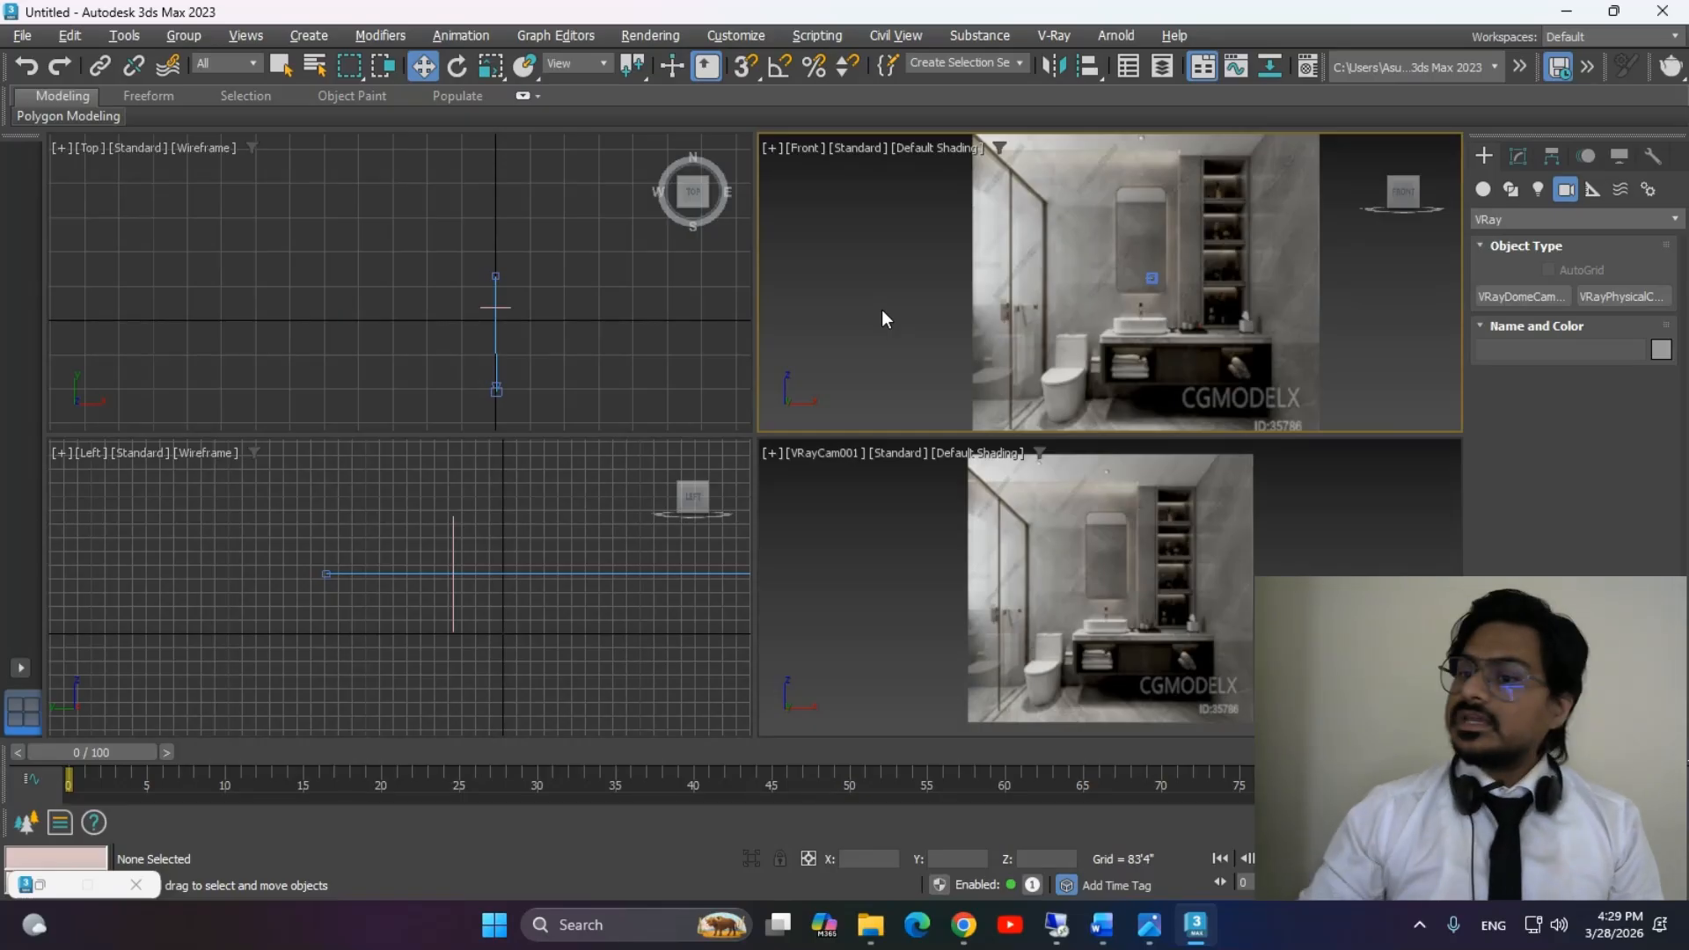
Inspect the camera's position relative to the plane in the Left and Perspective views, then return to the VRayCam001 view.
middle_drag(636, 625, 484, 626)
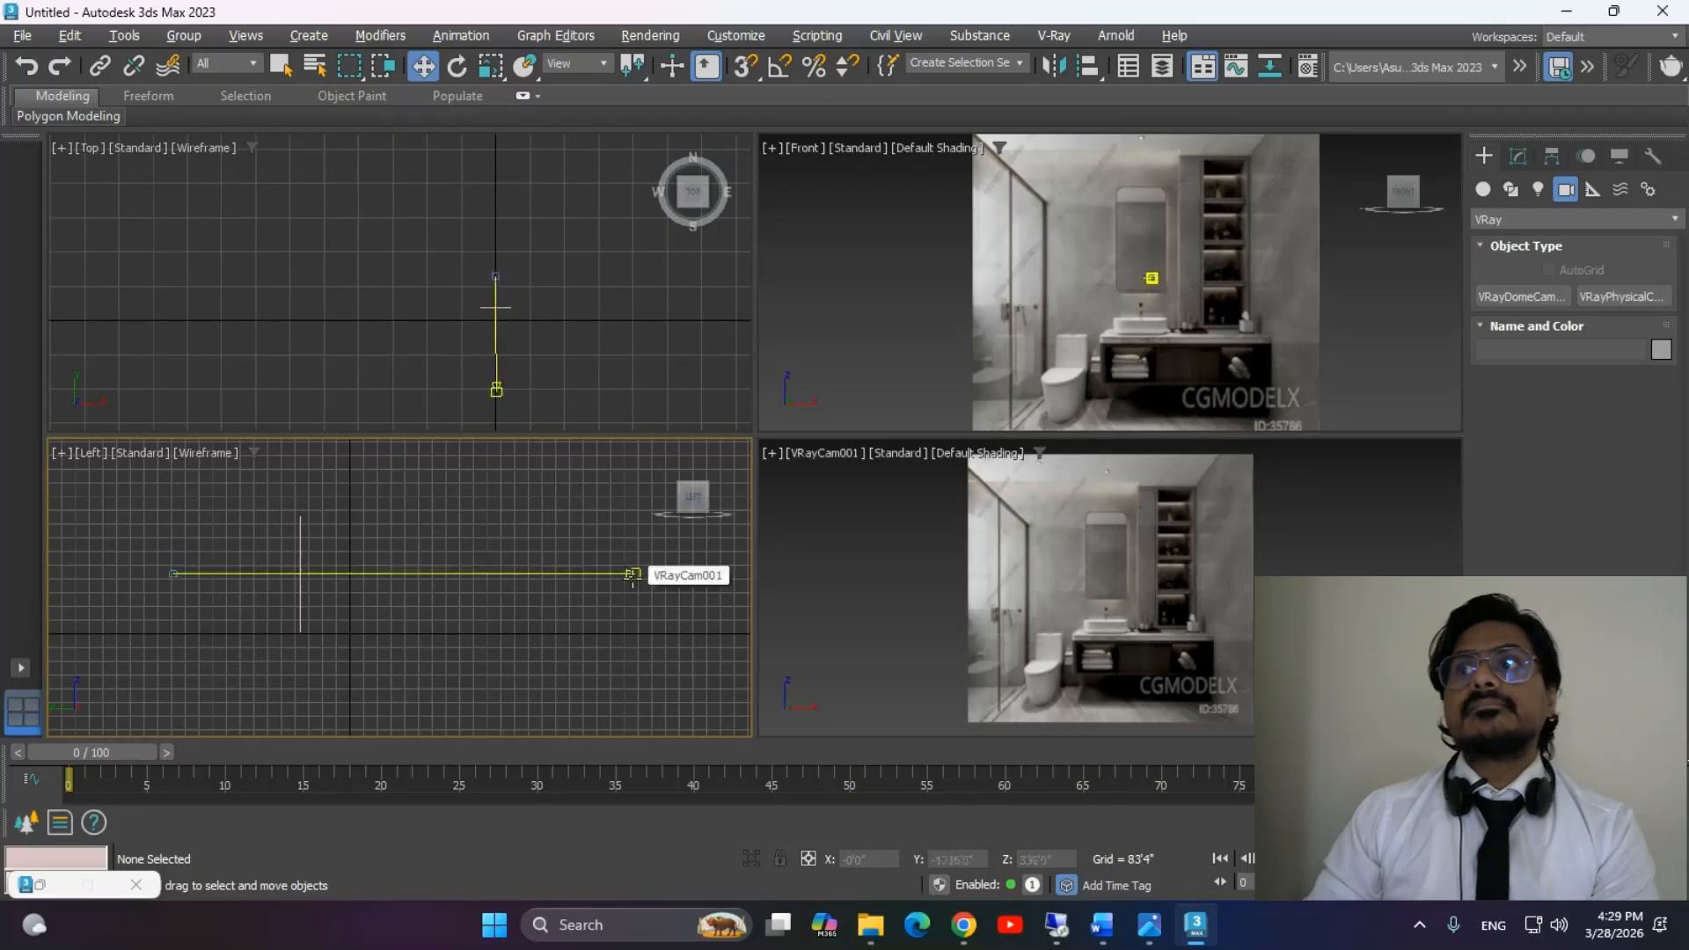
click(801, 594)
key(p)
scroll(855, 558, down, 5)
alt+middle_drag(952, 610, 988, 666)
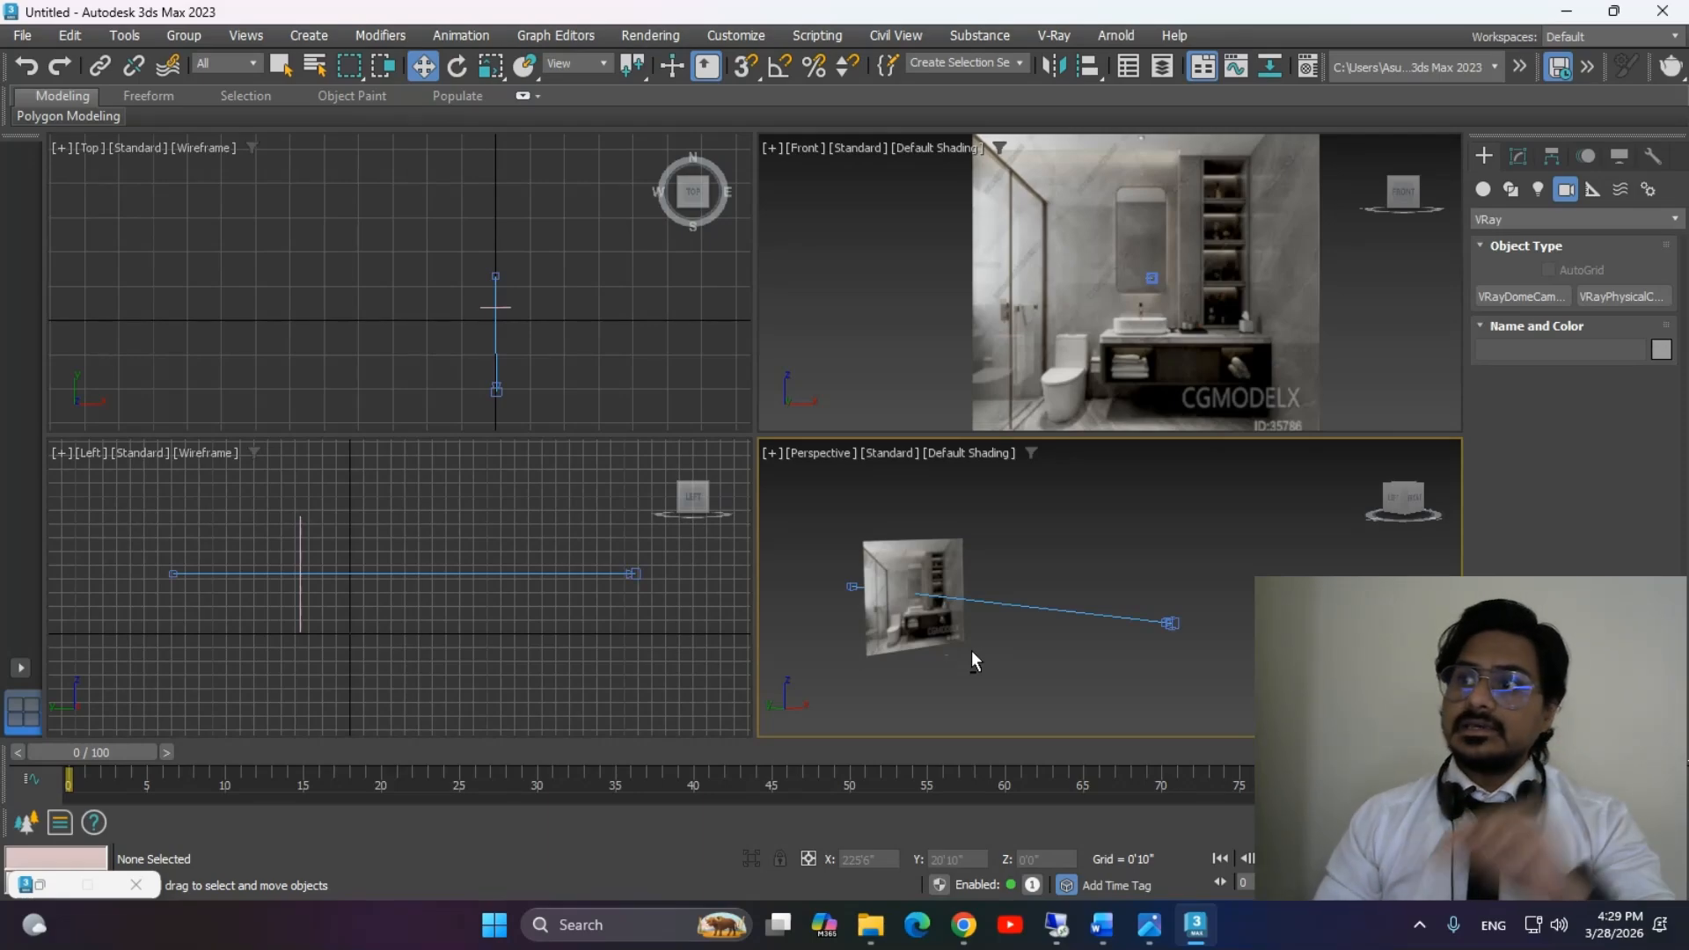
key(c)
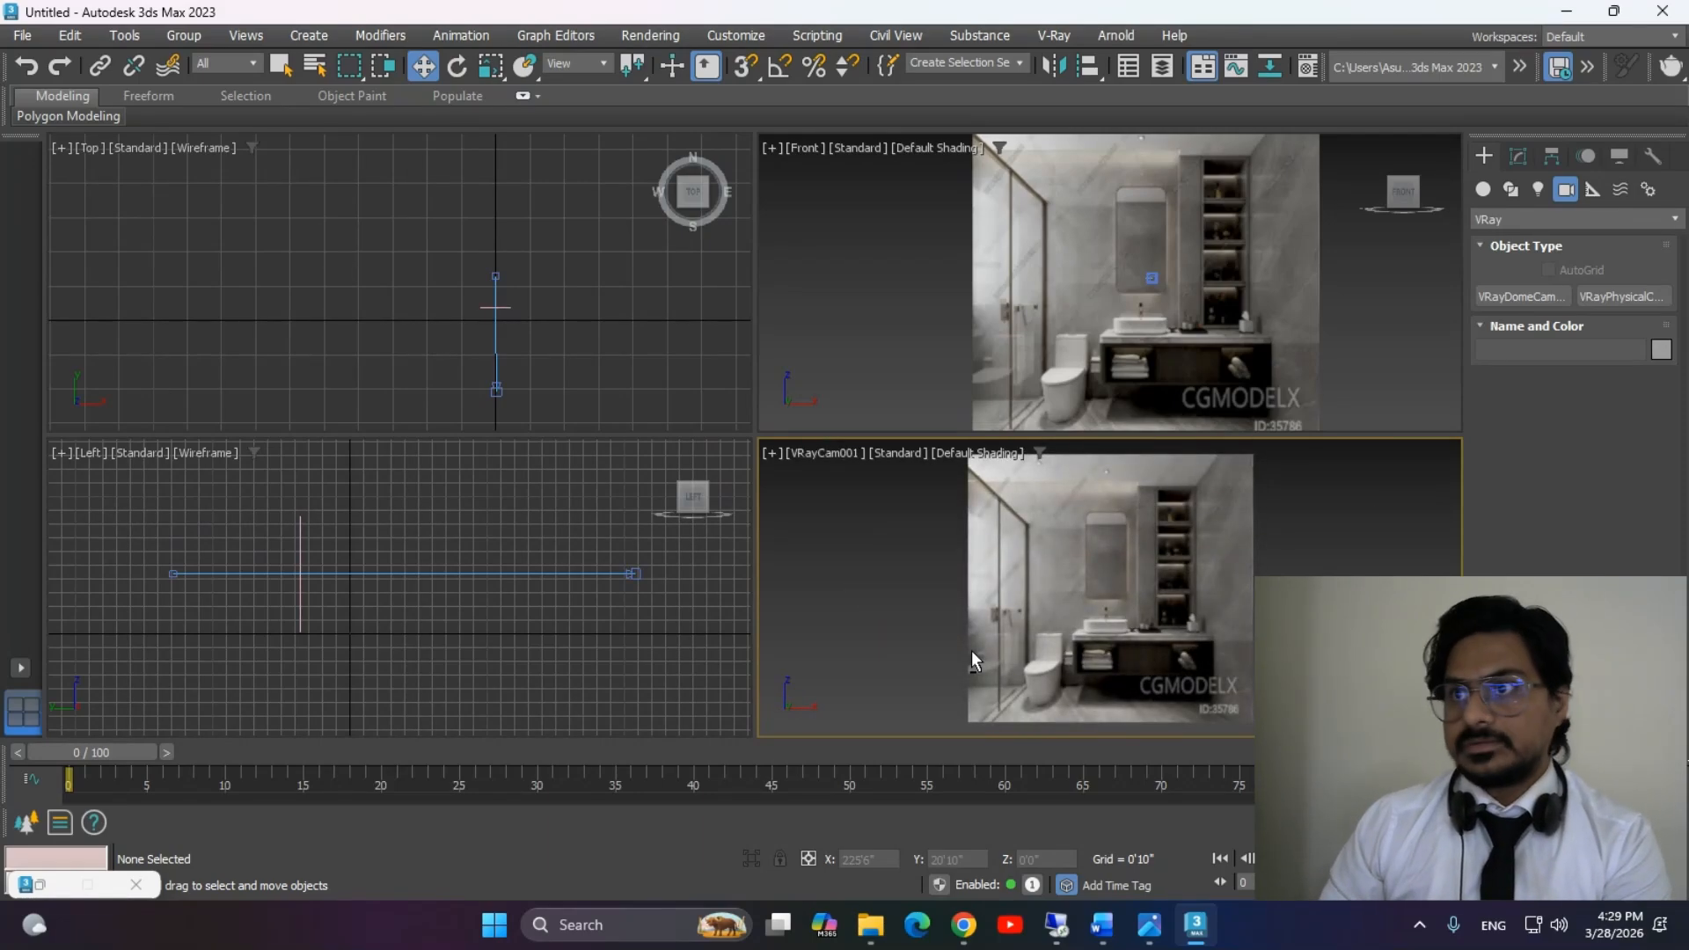
key(shift+f)
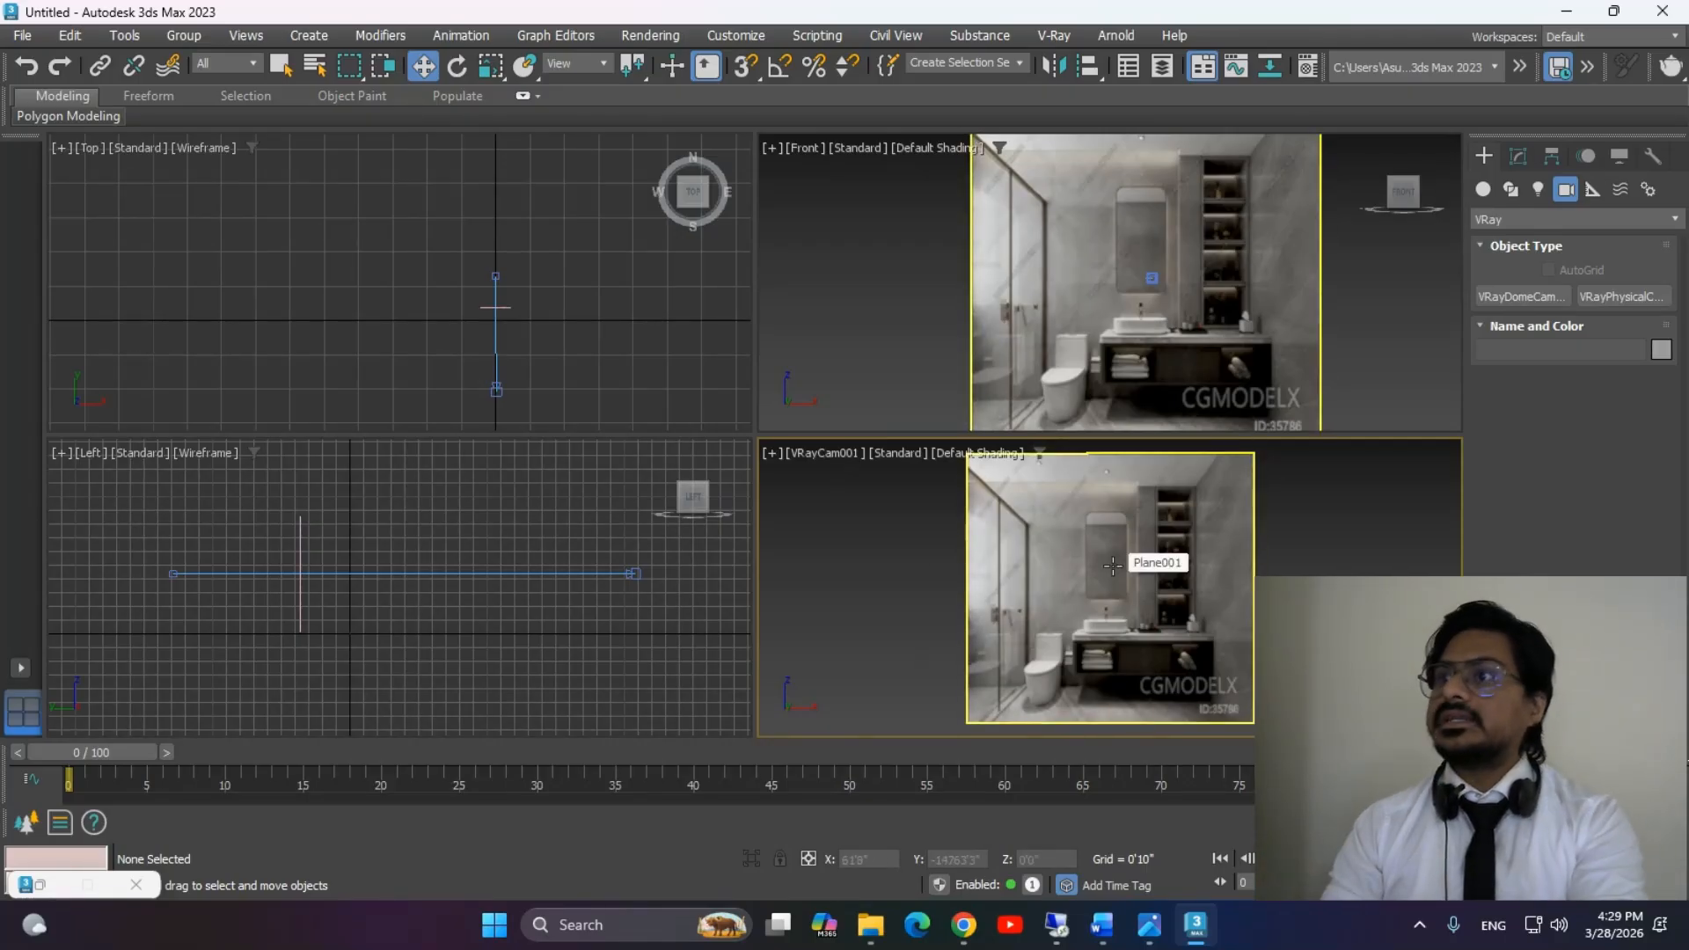
Try shifting the camera sideways in the Top view to view the plane at an angle, then undo the move.
middle_drag(1278, 587, 1249, 667)
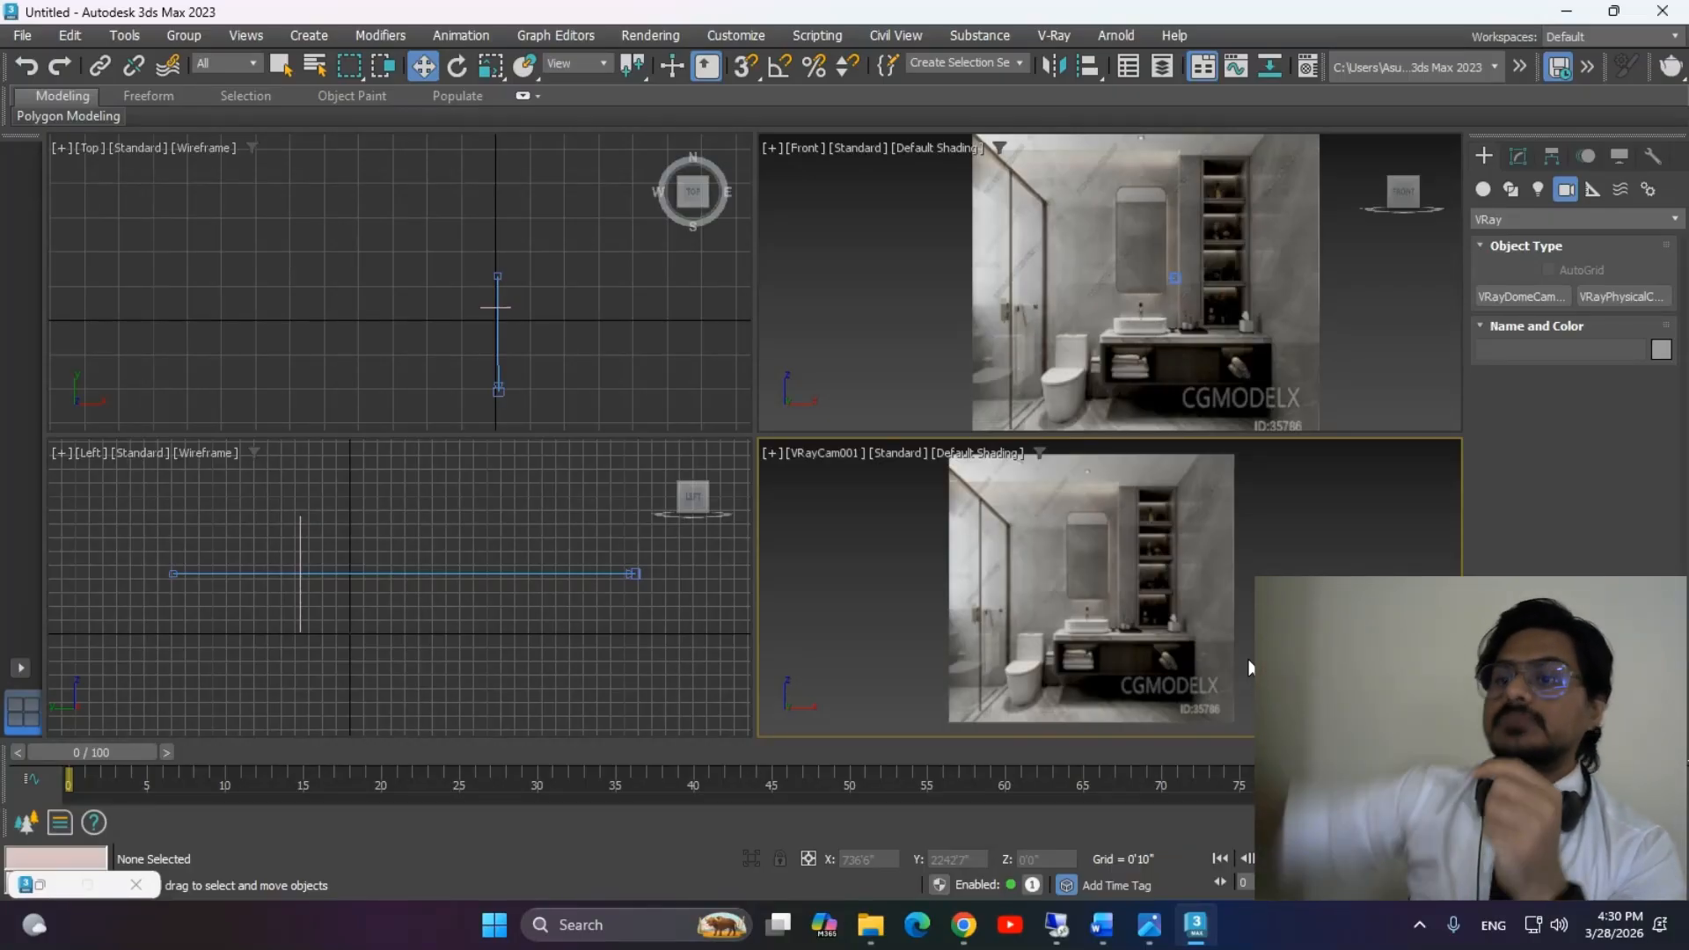
click(227, 283)
click(497, 390)
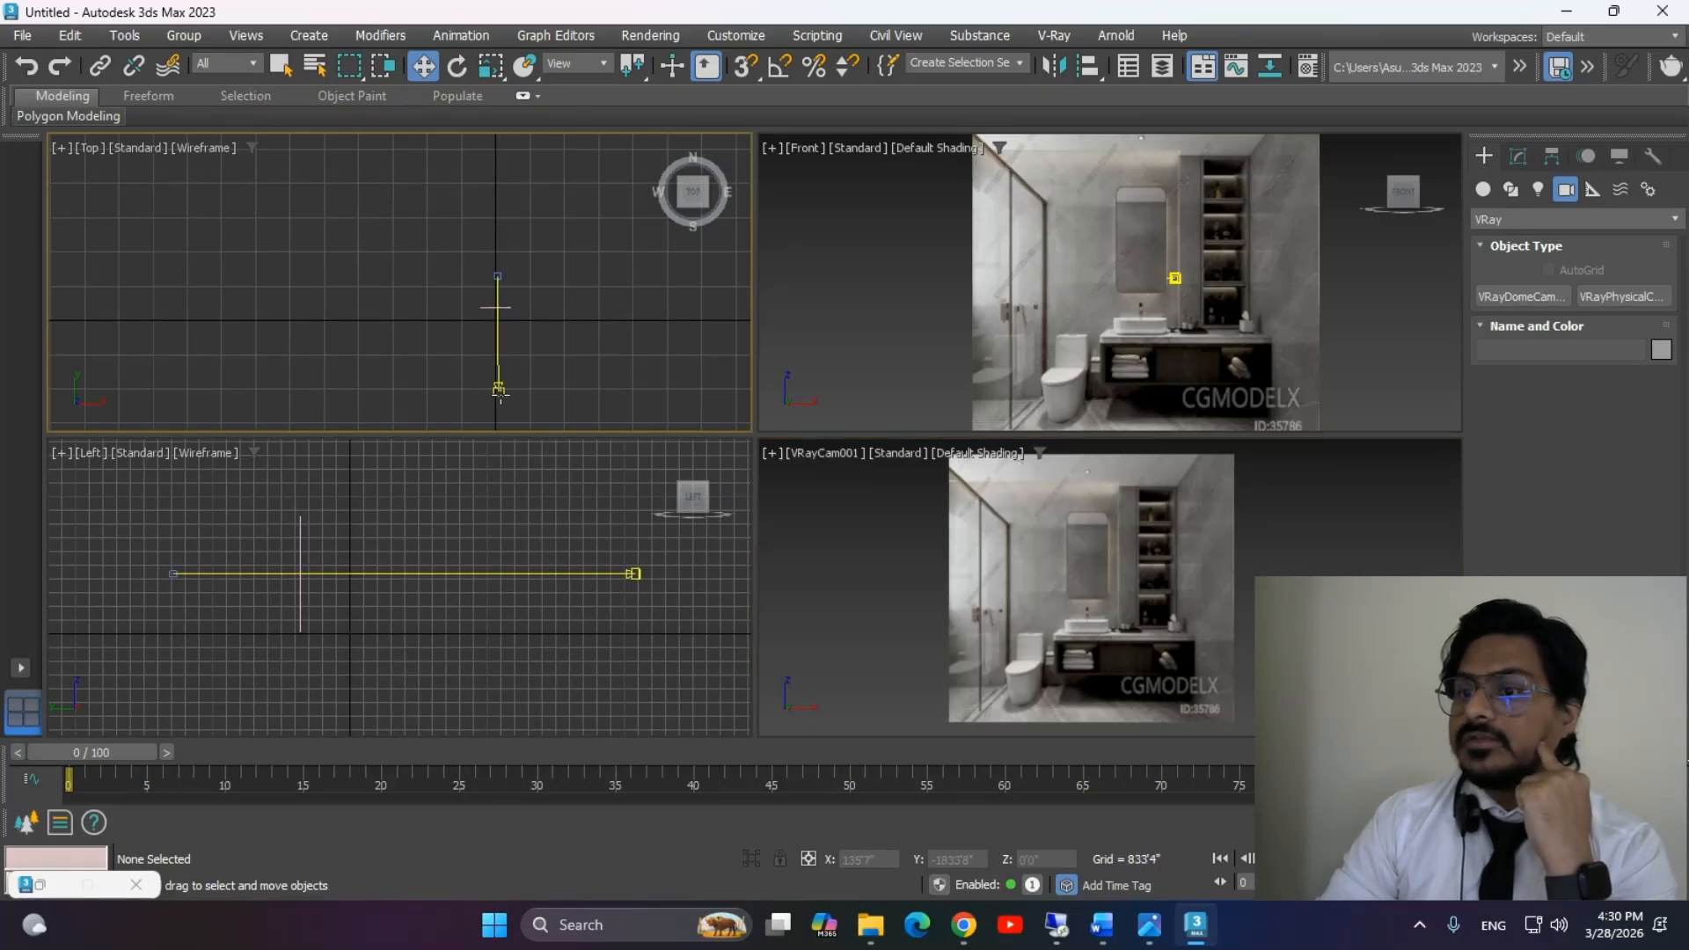
drag(578, 390, 526, 391)
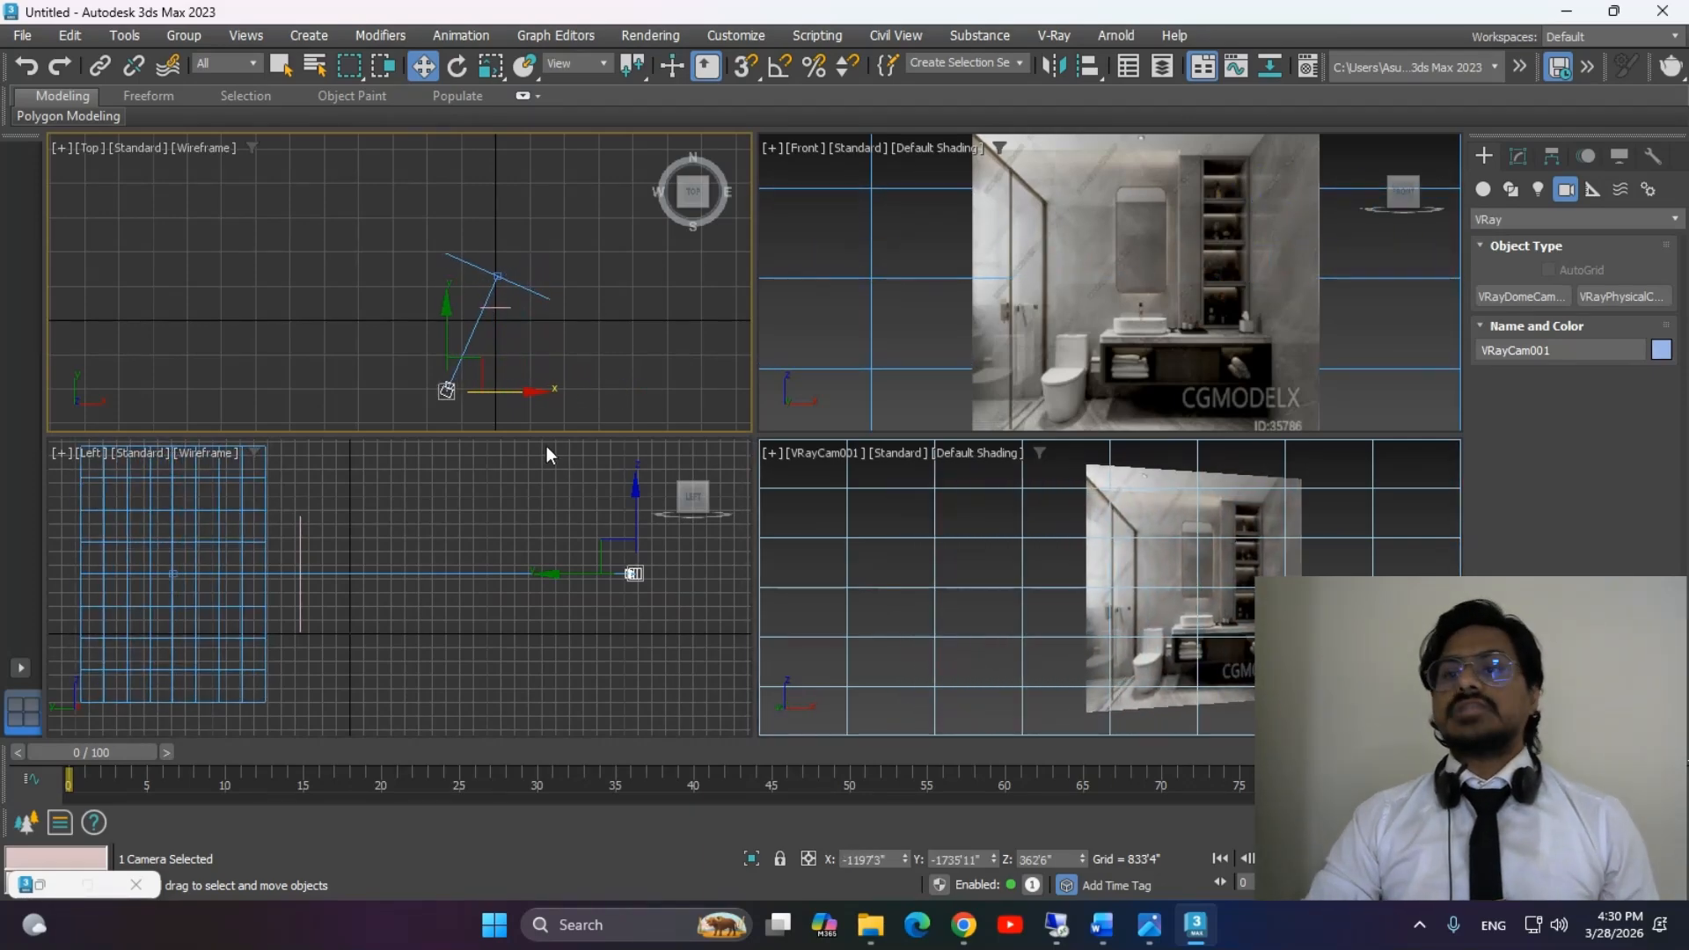
key(ctrl+z)
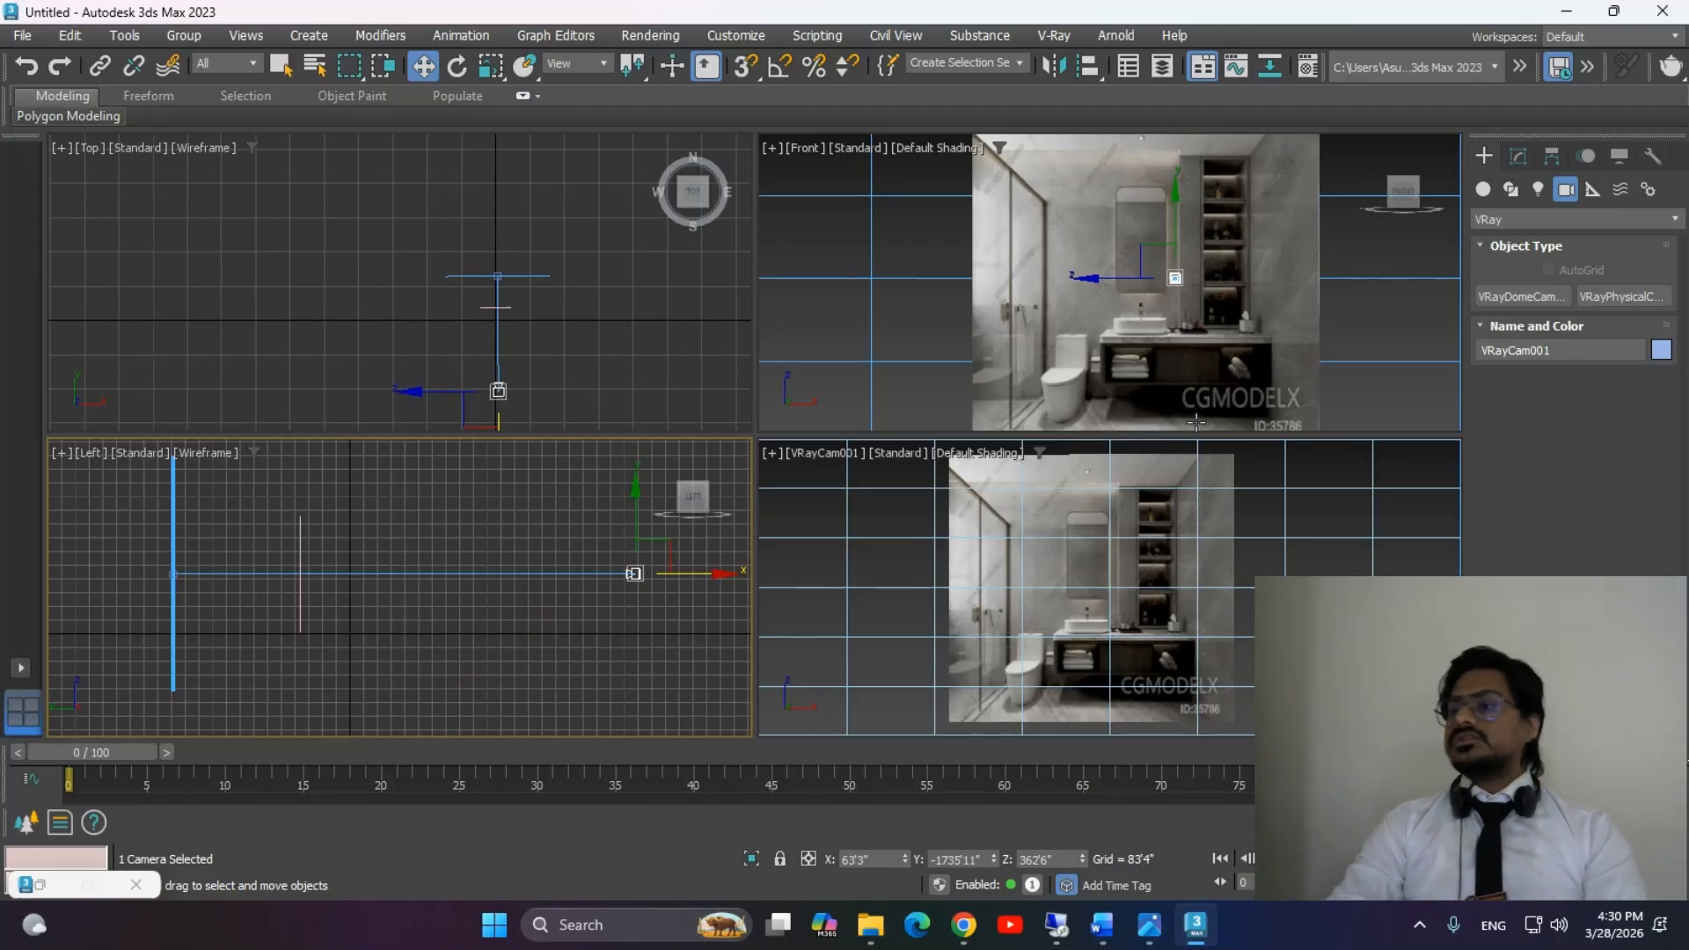
Recentre the image in the camera view and shift the camera sideways in the Top view to about X -48'.
middle_drag(1071, 571, 1092, 574)
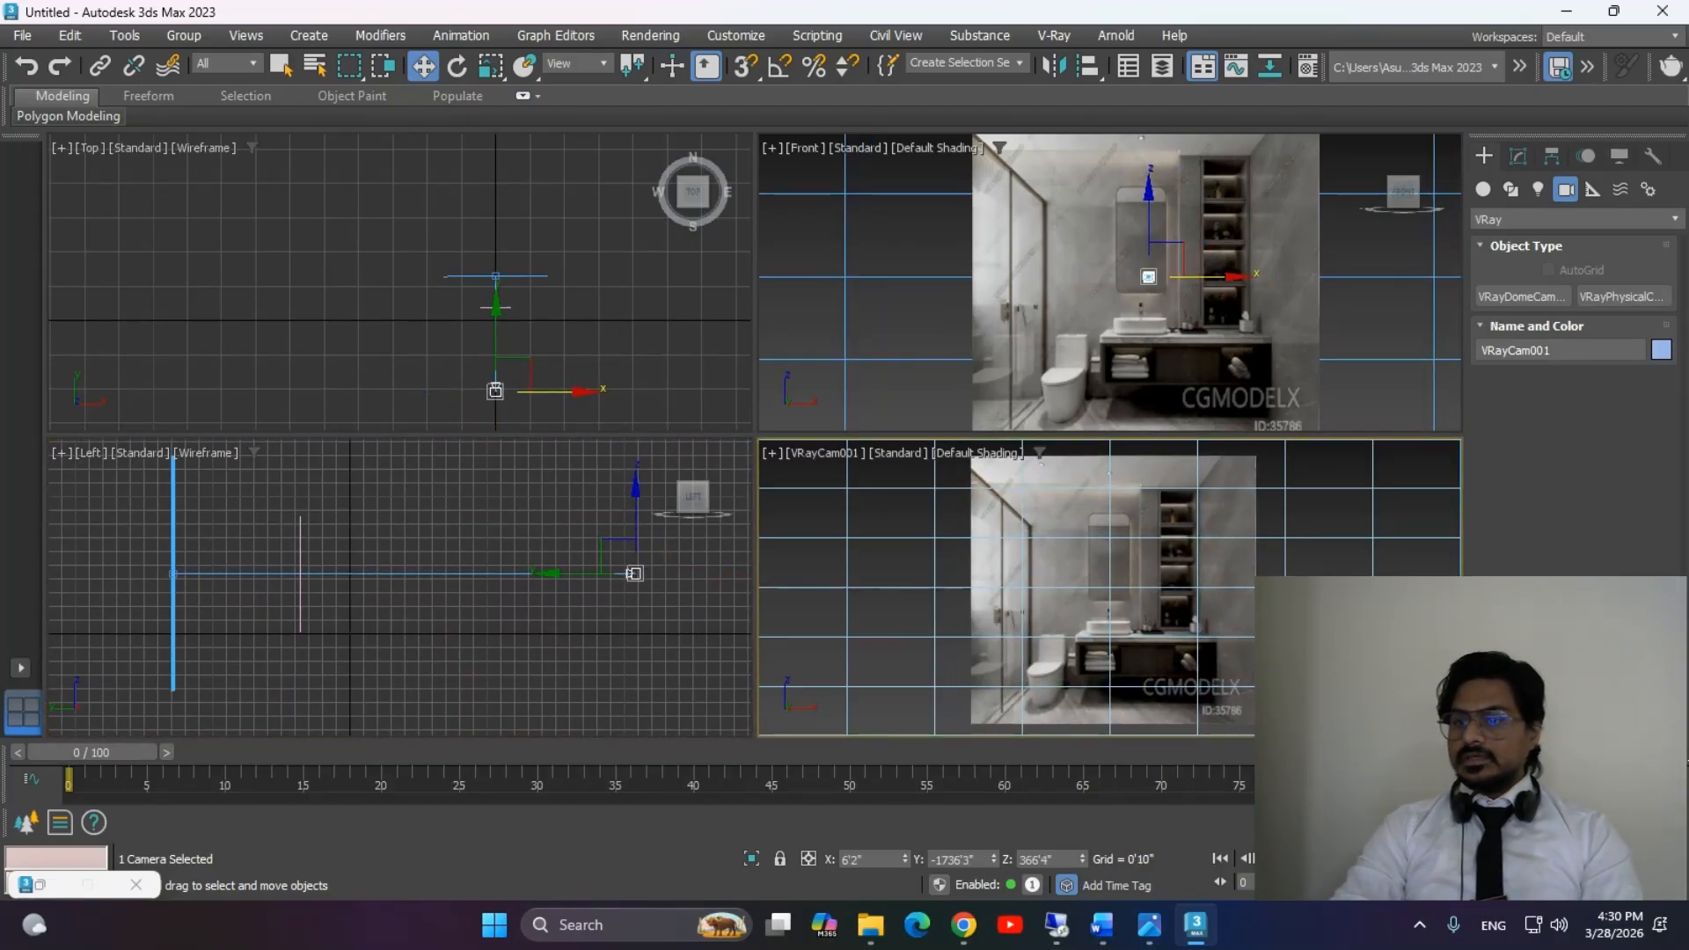
drag(565, 389, 562, 387)
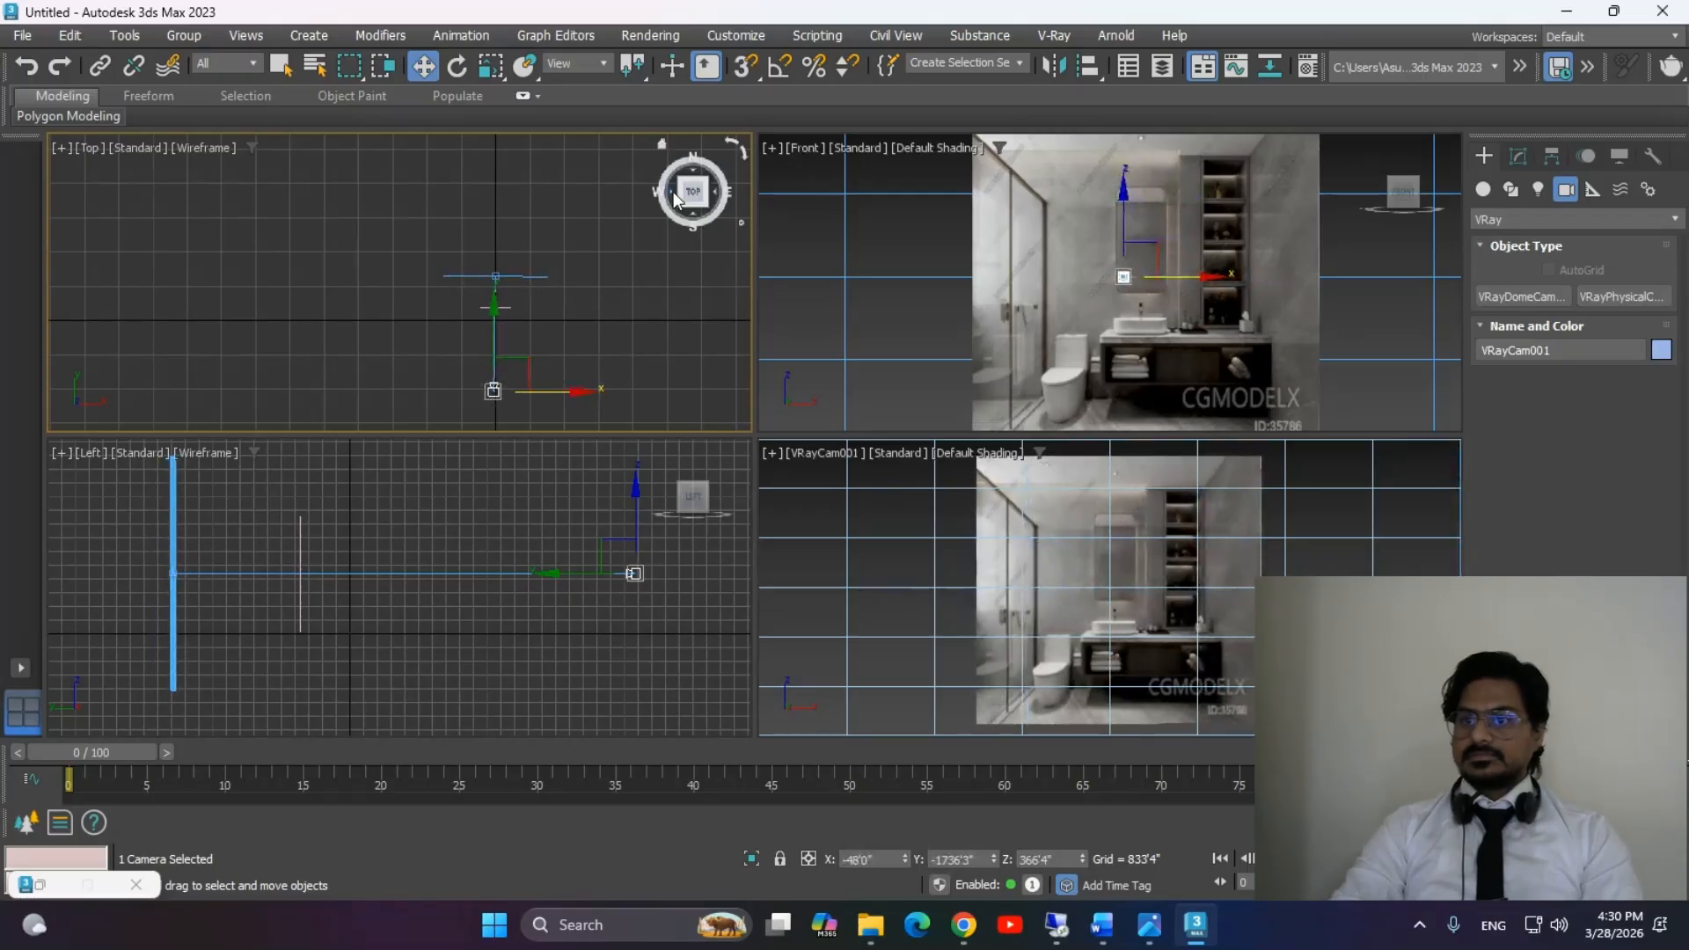
middle_drag(492, 633, 464, 695)
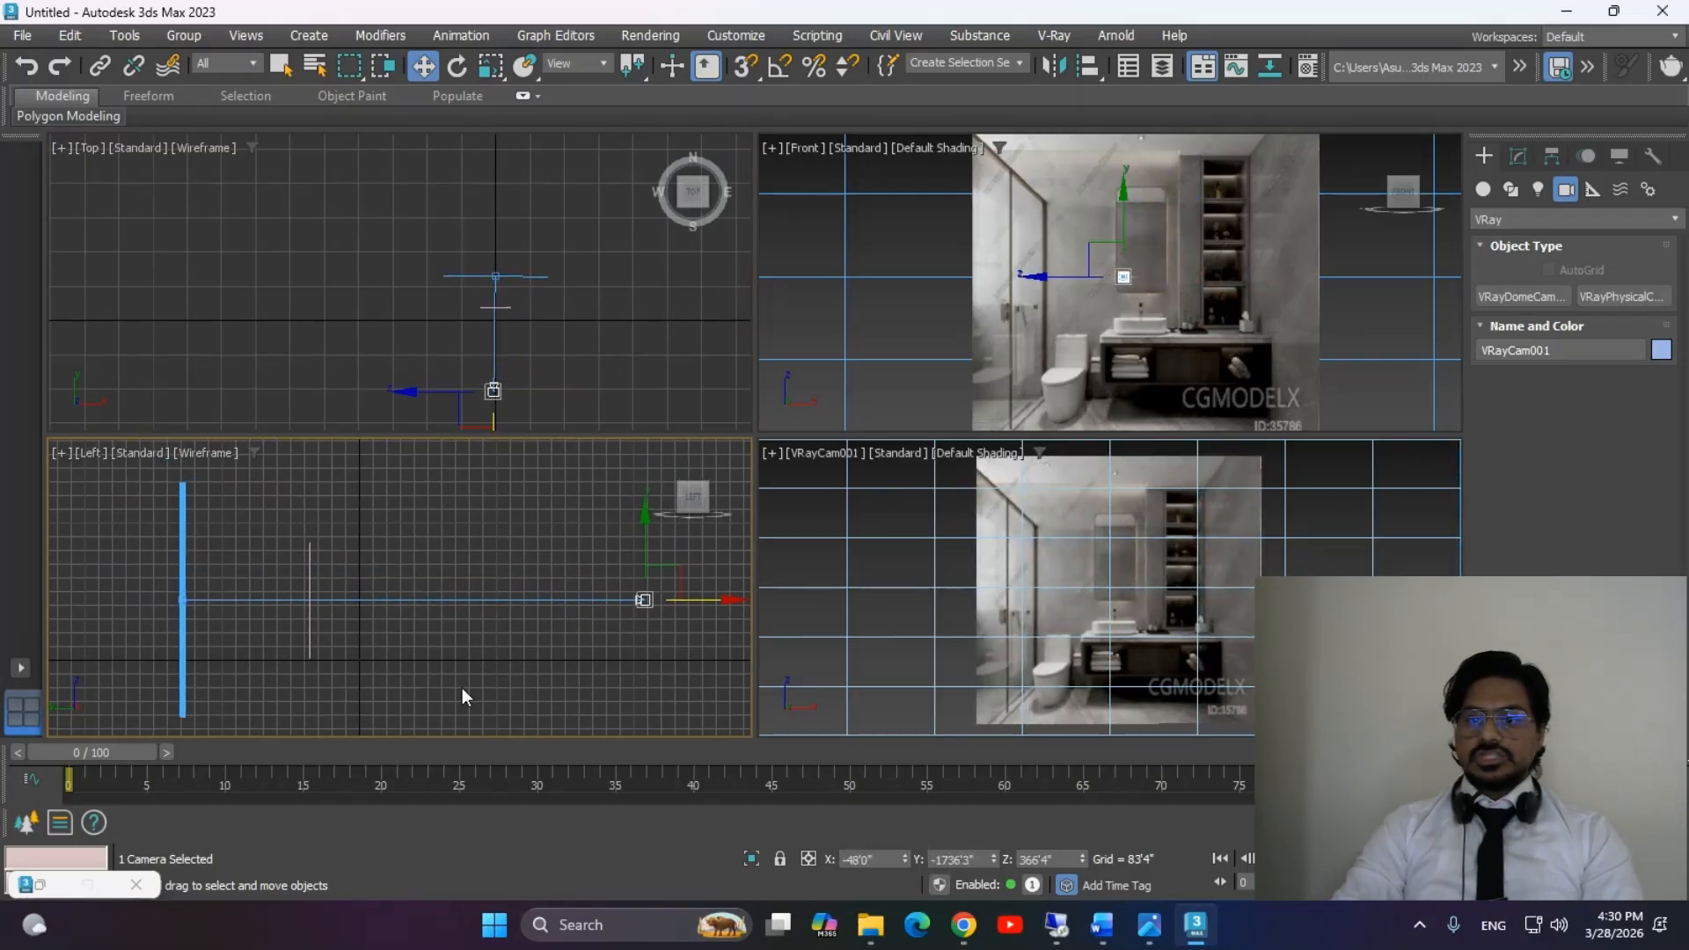
Slightly adjust the camera target's height and bring the camera about 137' closer, keeping the image centred in its view.
click(183, 600)
drag(181, 525, 183, 523)
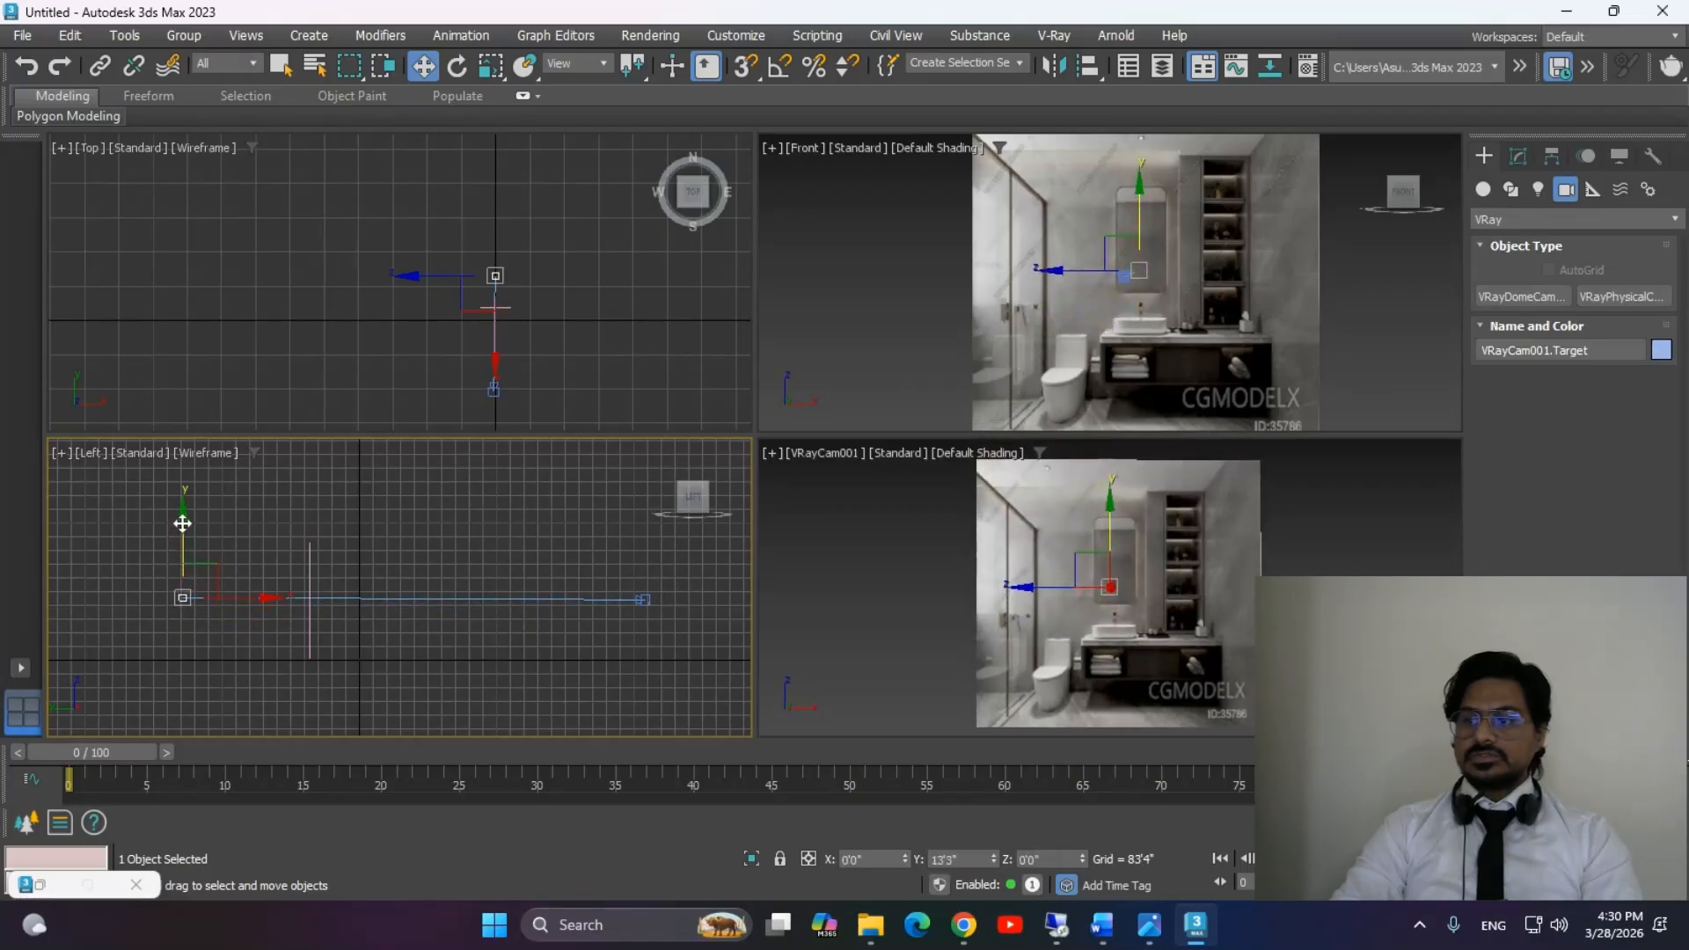
click(639, 599)
drag(704, 603, 687, 607)
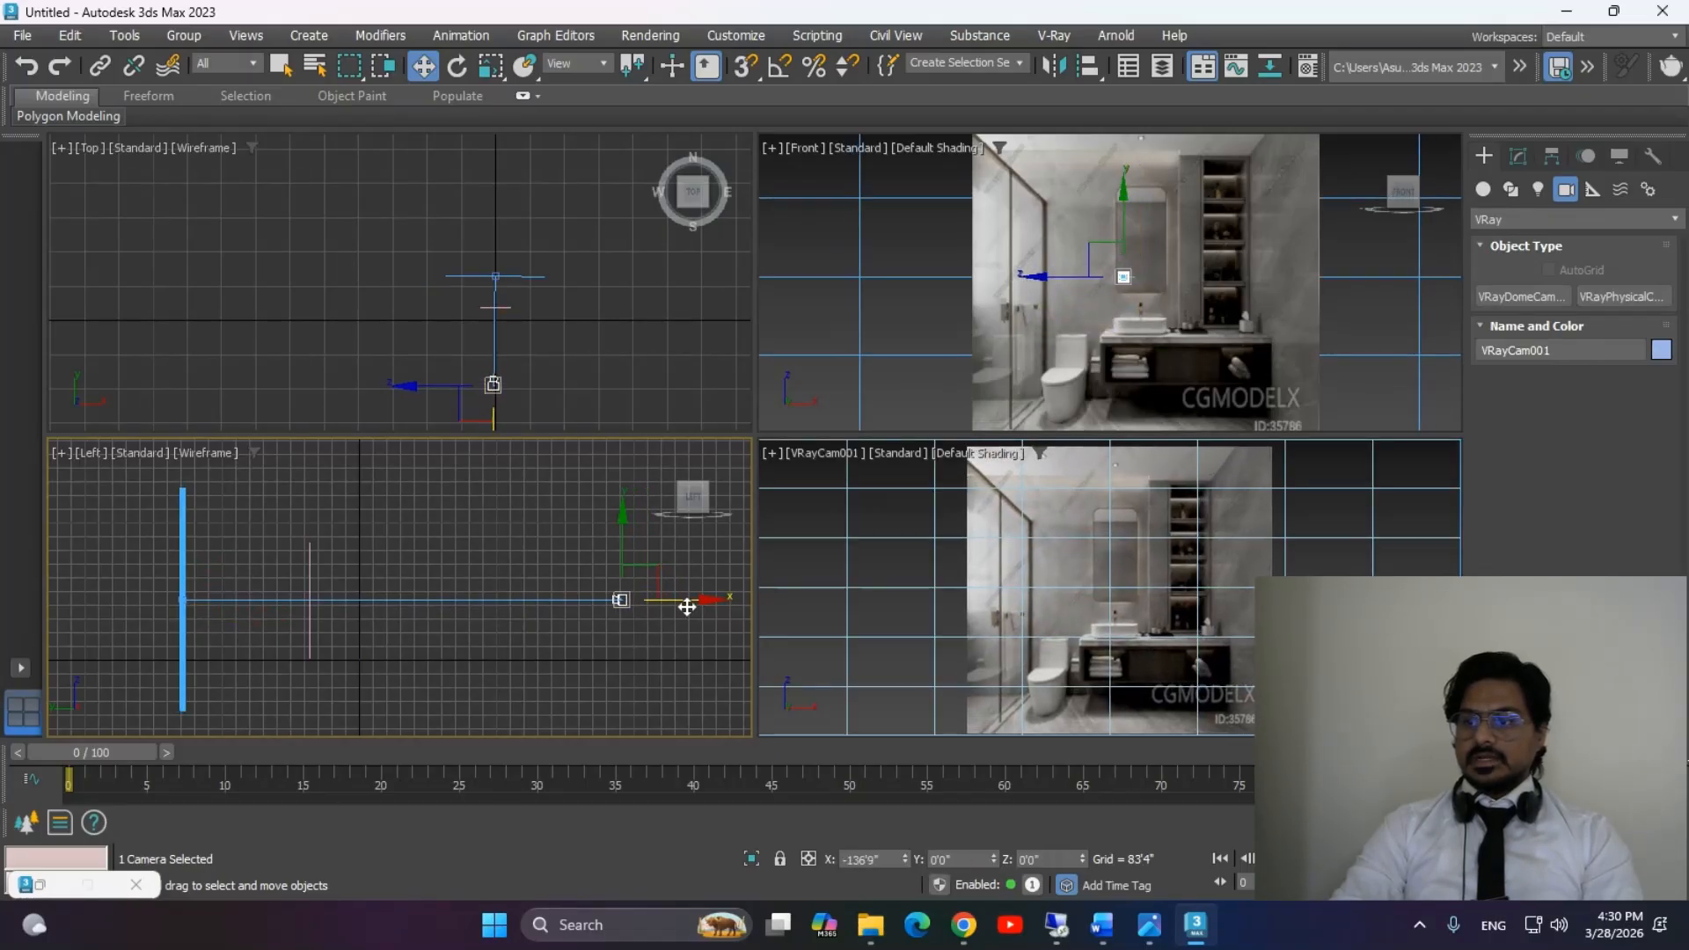
middle_drag(1418, 574, 1312, 570)
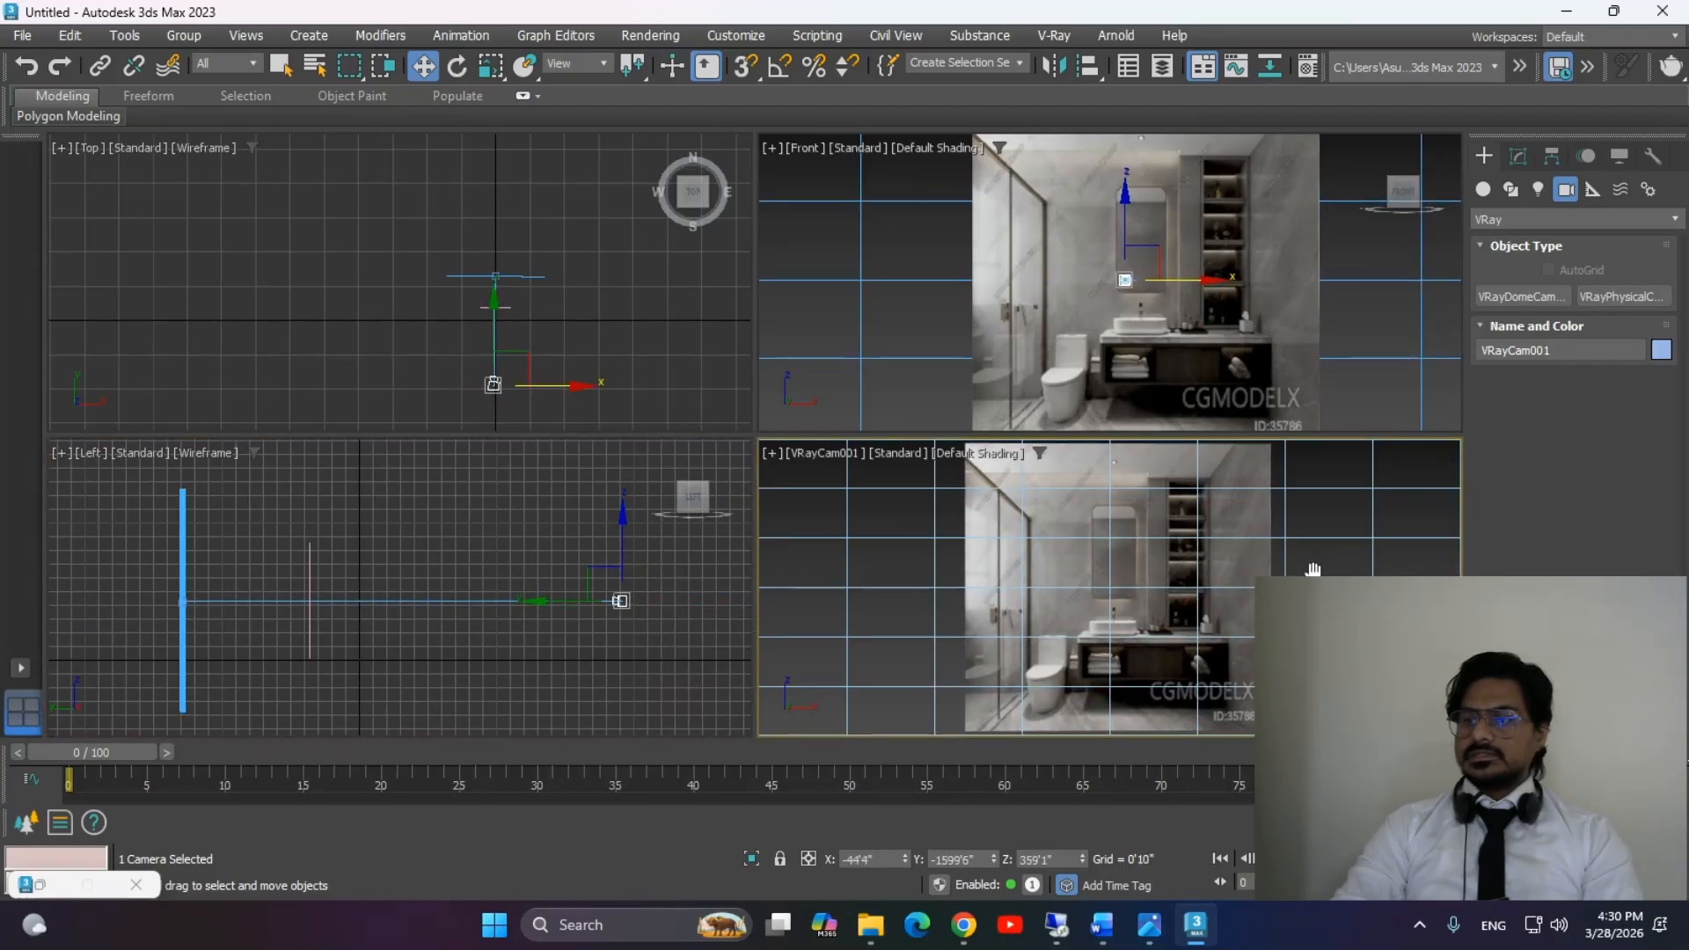
click(802, 568)
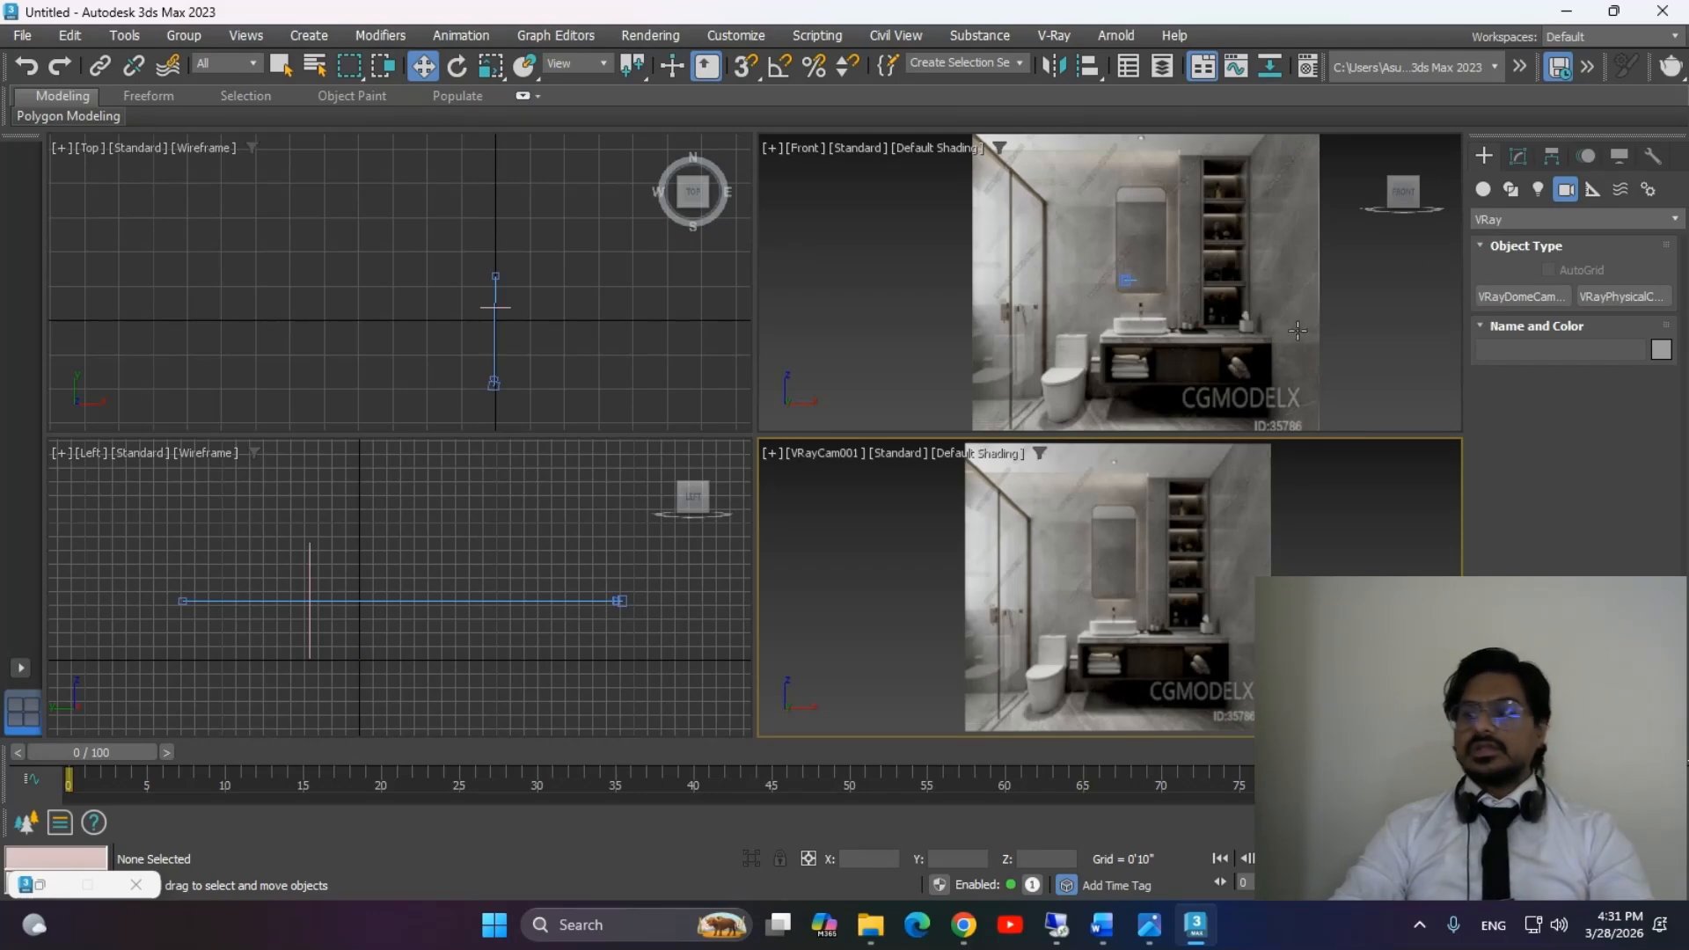
Create a standard box in the Front view over the toilet and vanity area, giving it depth toward the camera.
click(1483, 190)
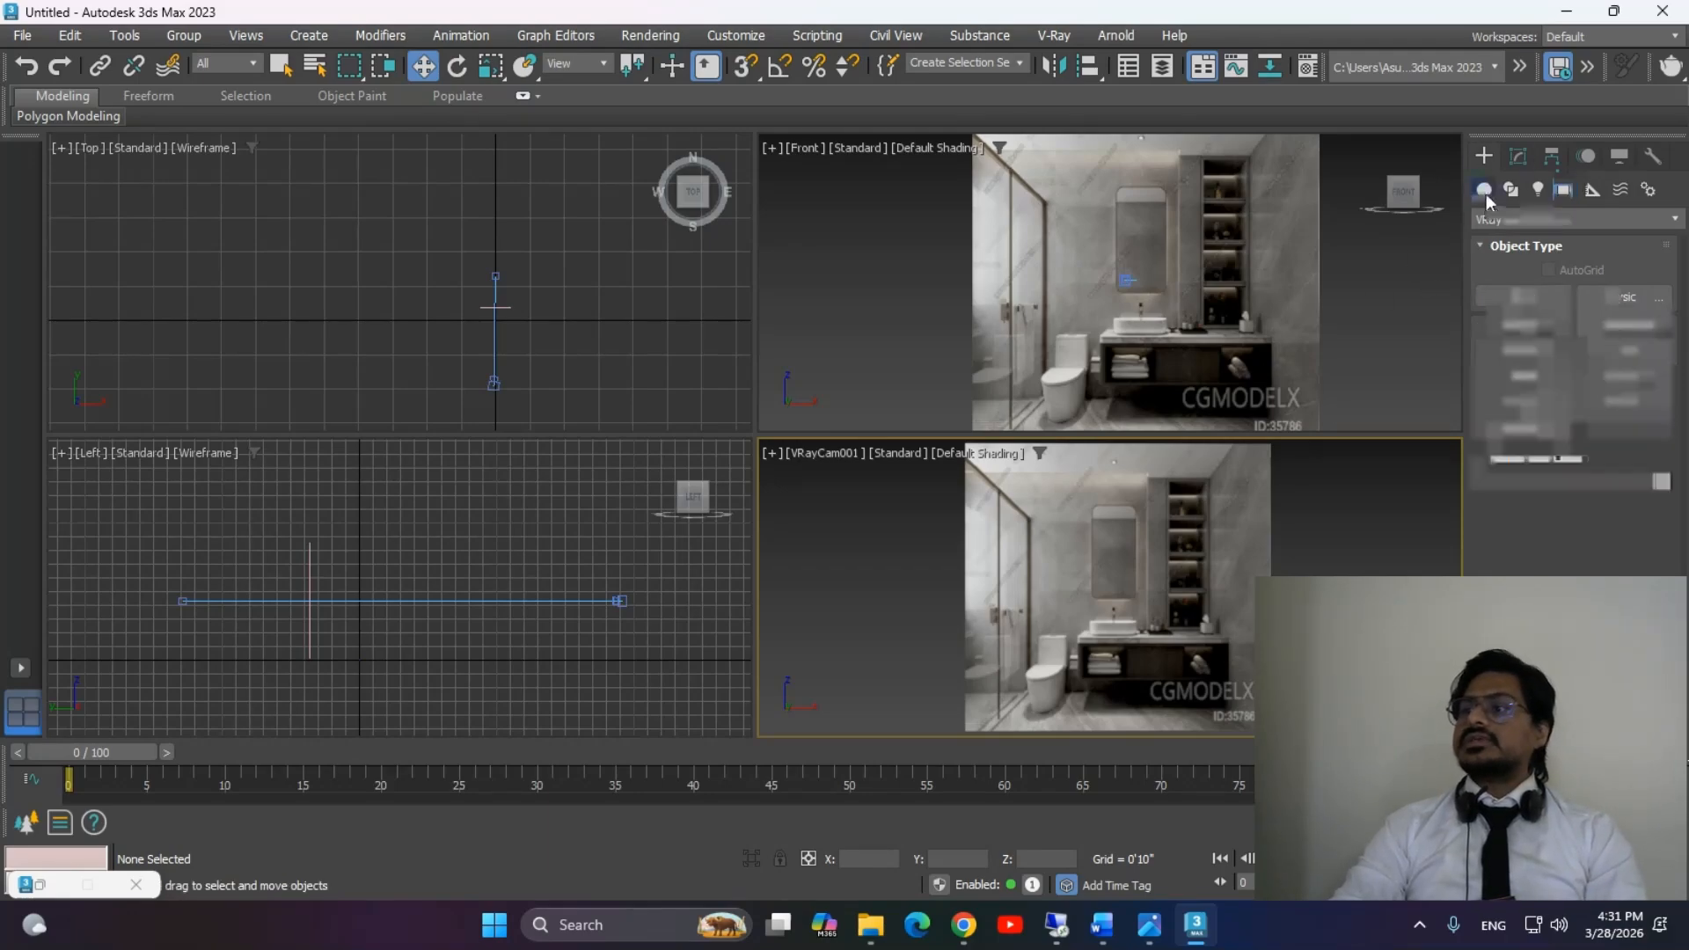
click(1509, 293)
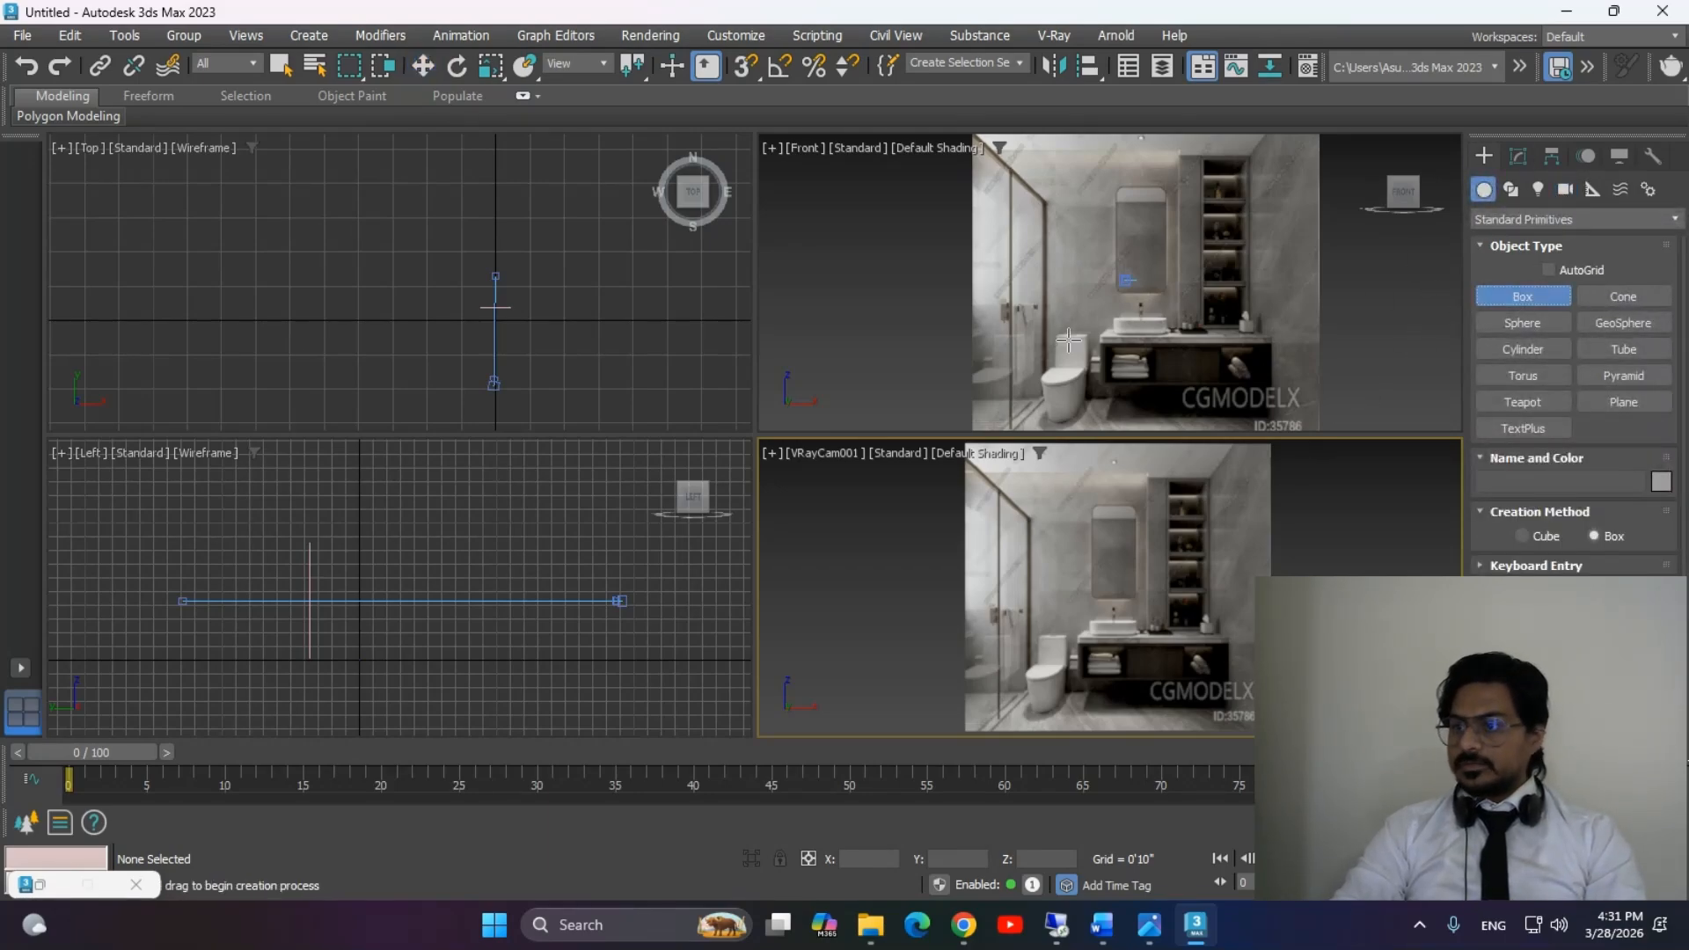
drag(1035, 326, 1217, 413)
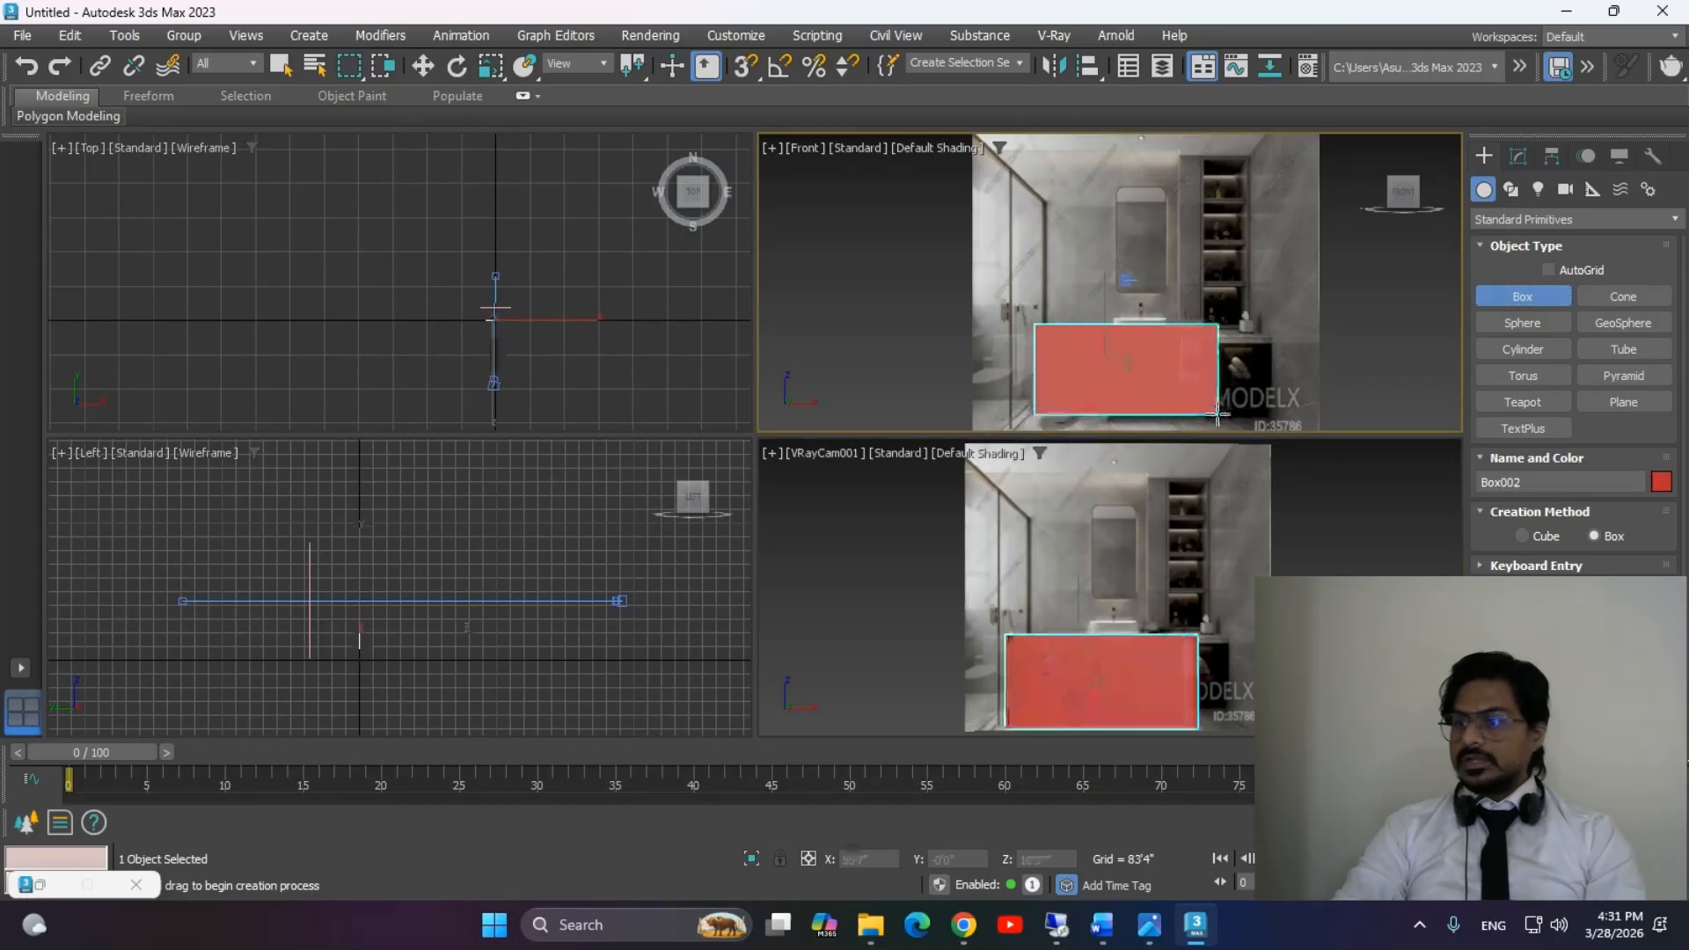
click(1244, 376)
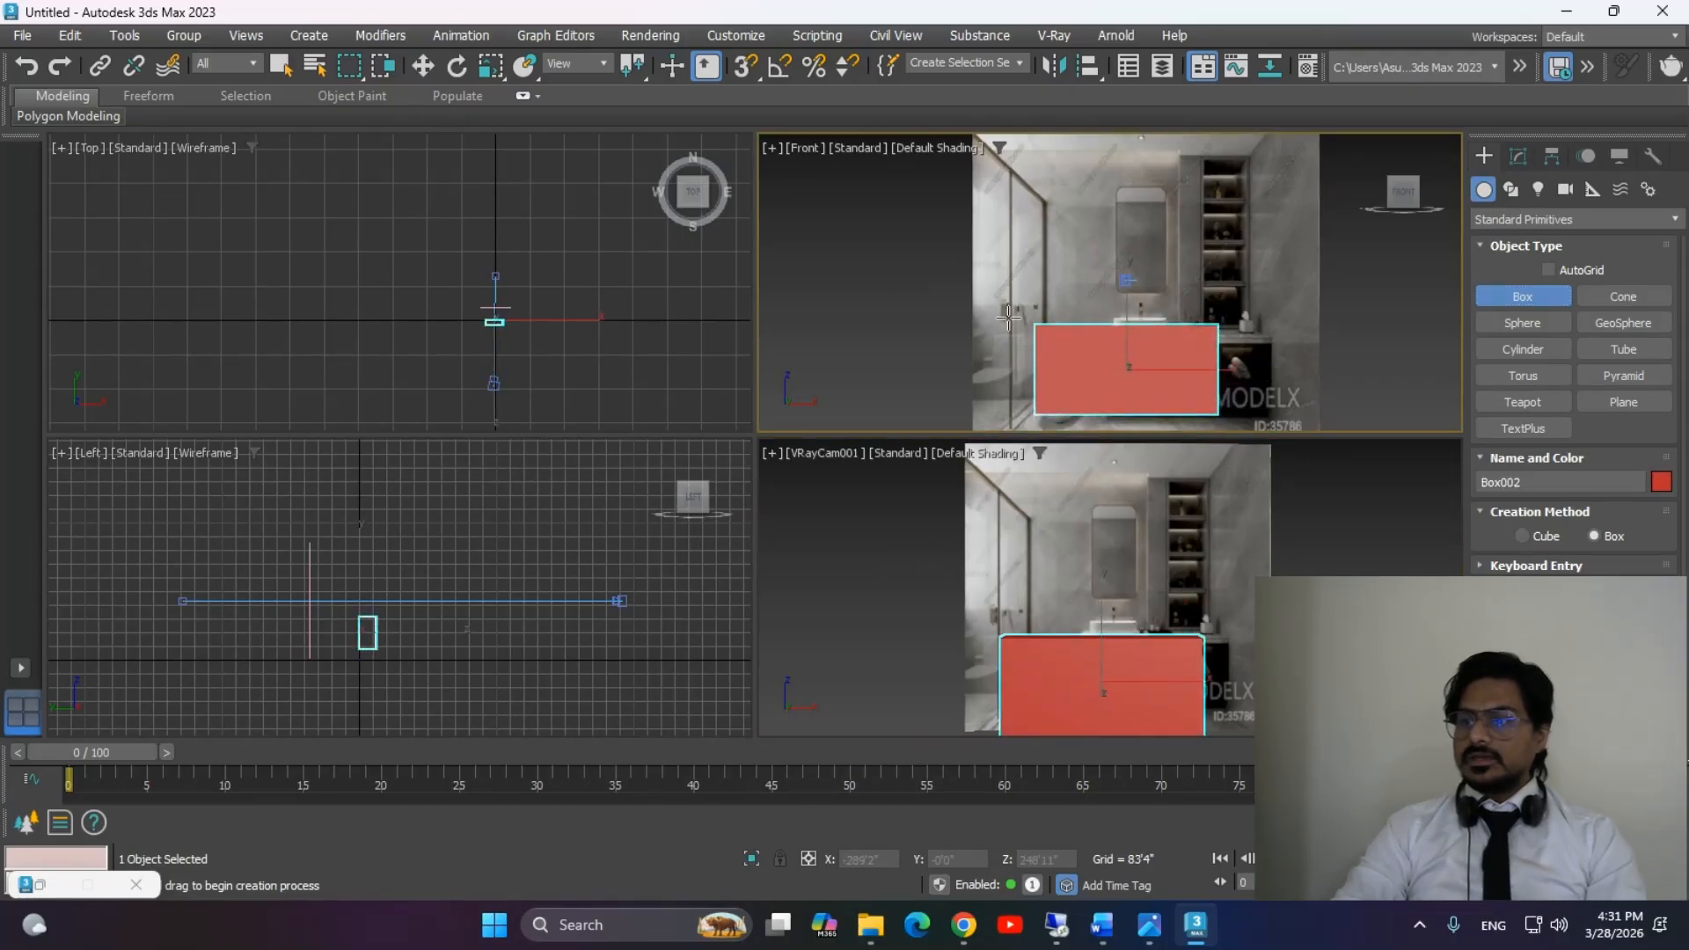
Switch from the camera view to Perspective and orbit to examine the box's position in front of the plane.
click(901, 584)
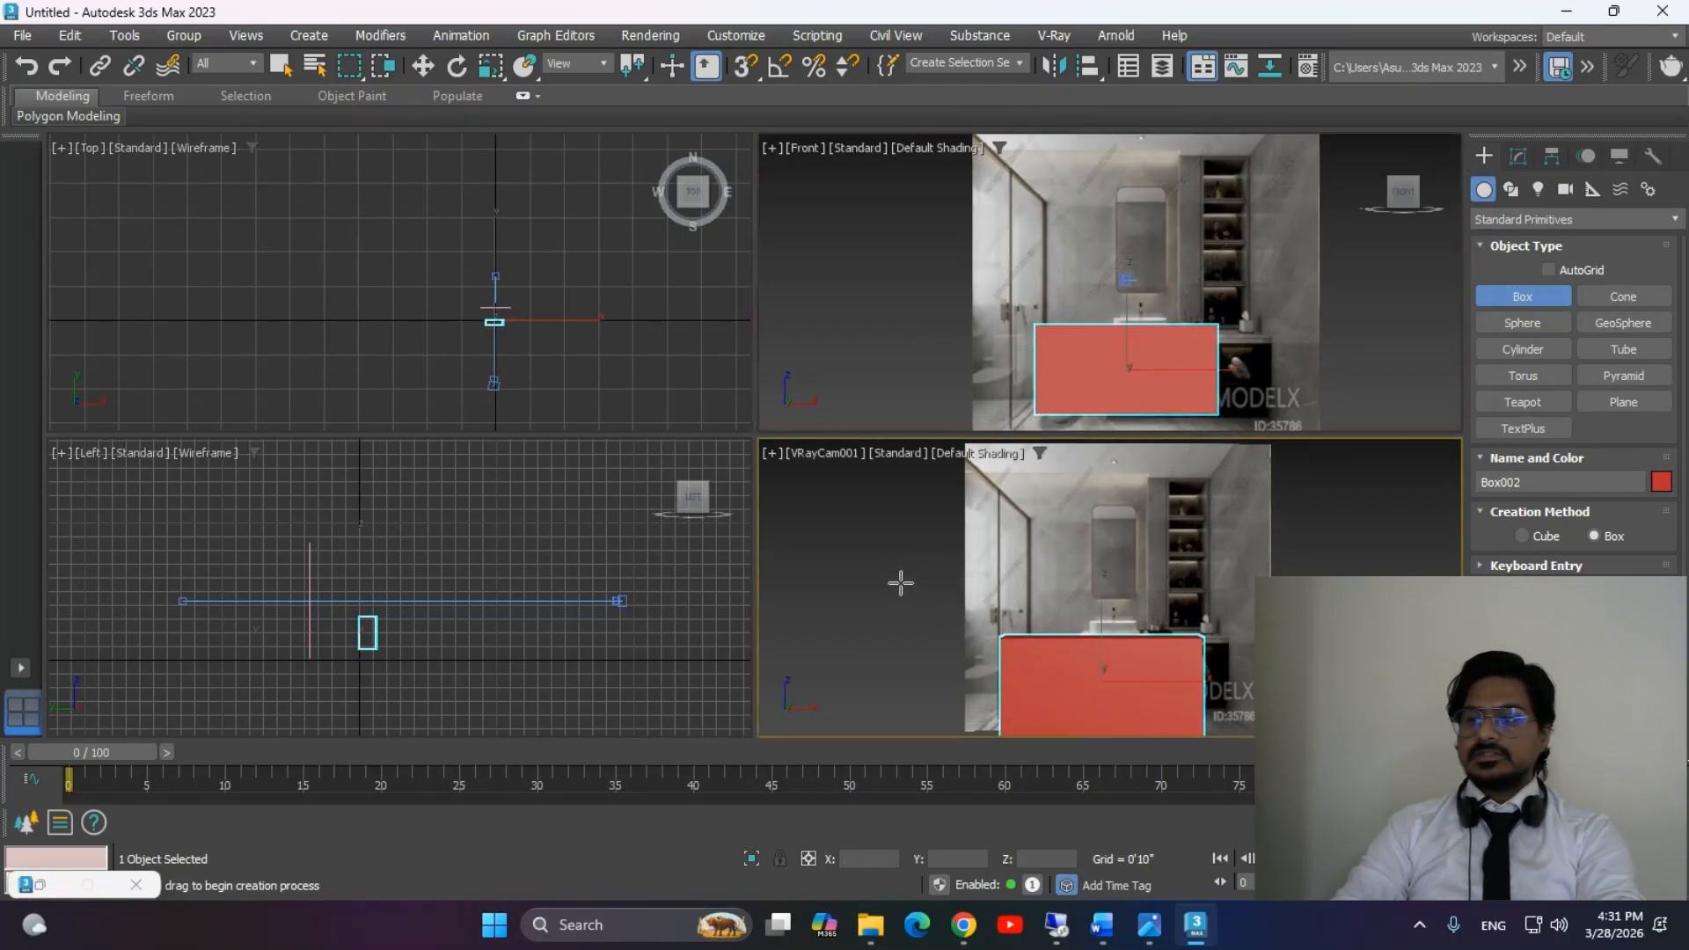
key(p)
scroll(879, 576, down, 5)
alt+middle_drag(880, 577, 1061, 595)
scroll(938, 648, up, 4)
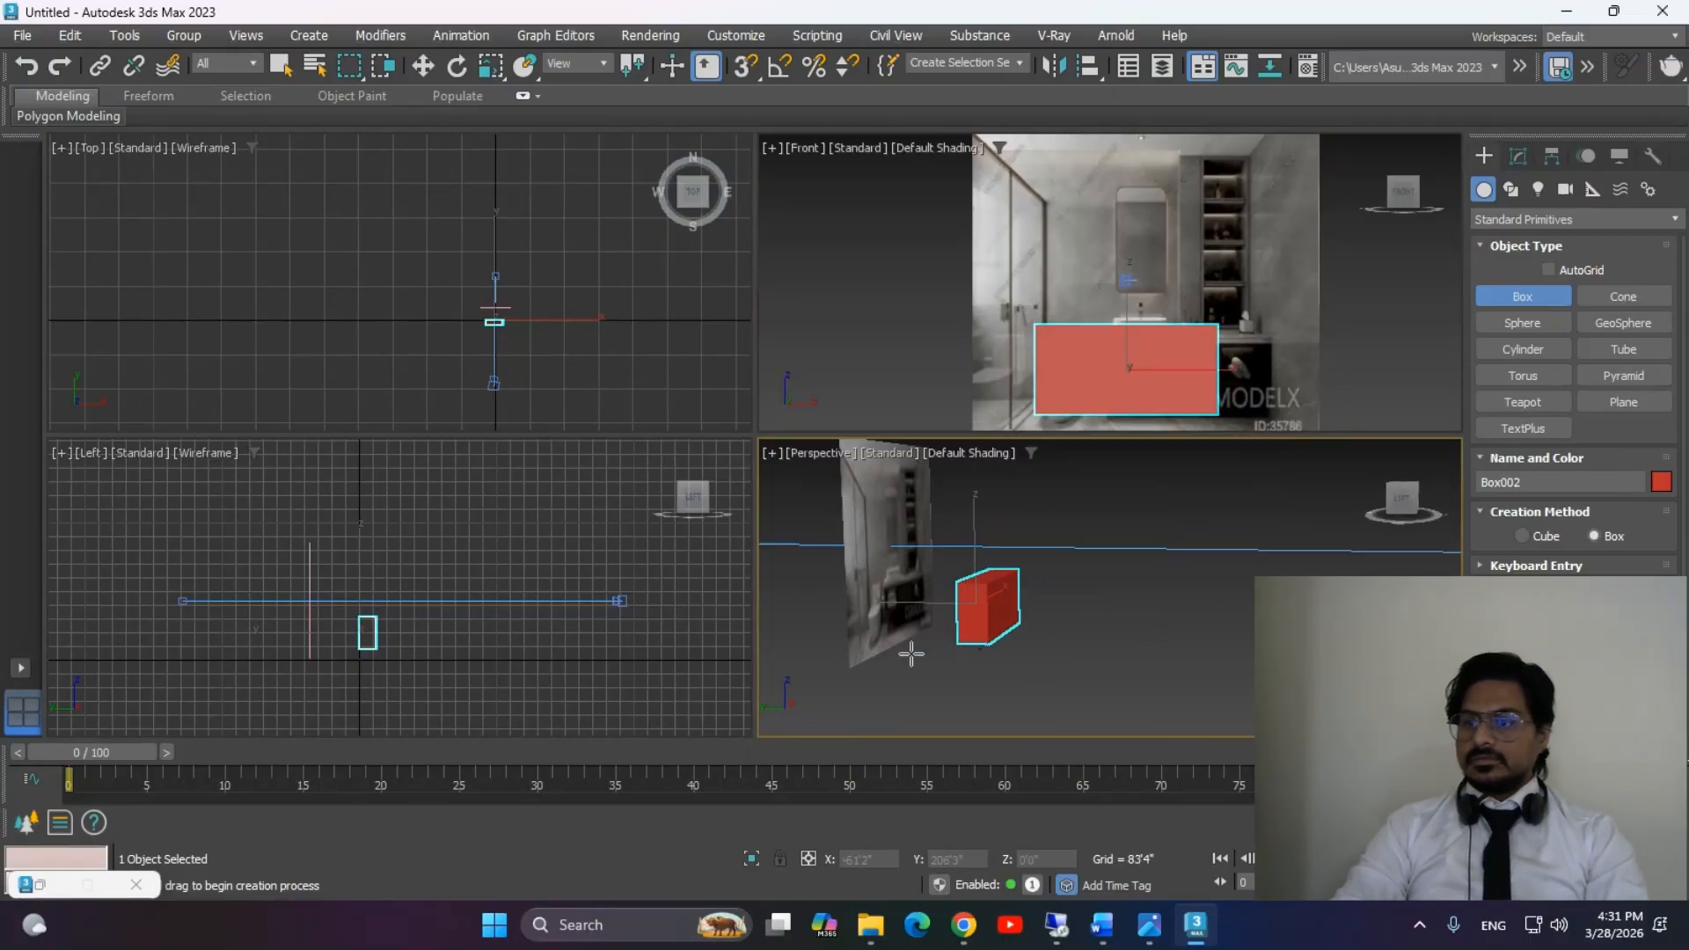
alt+middle_drag(939, 648, 1053, 657)
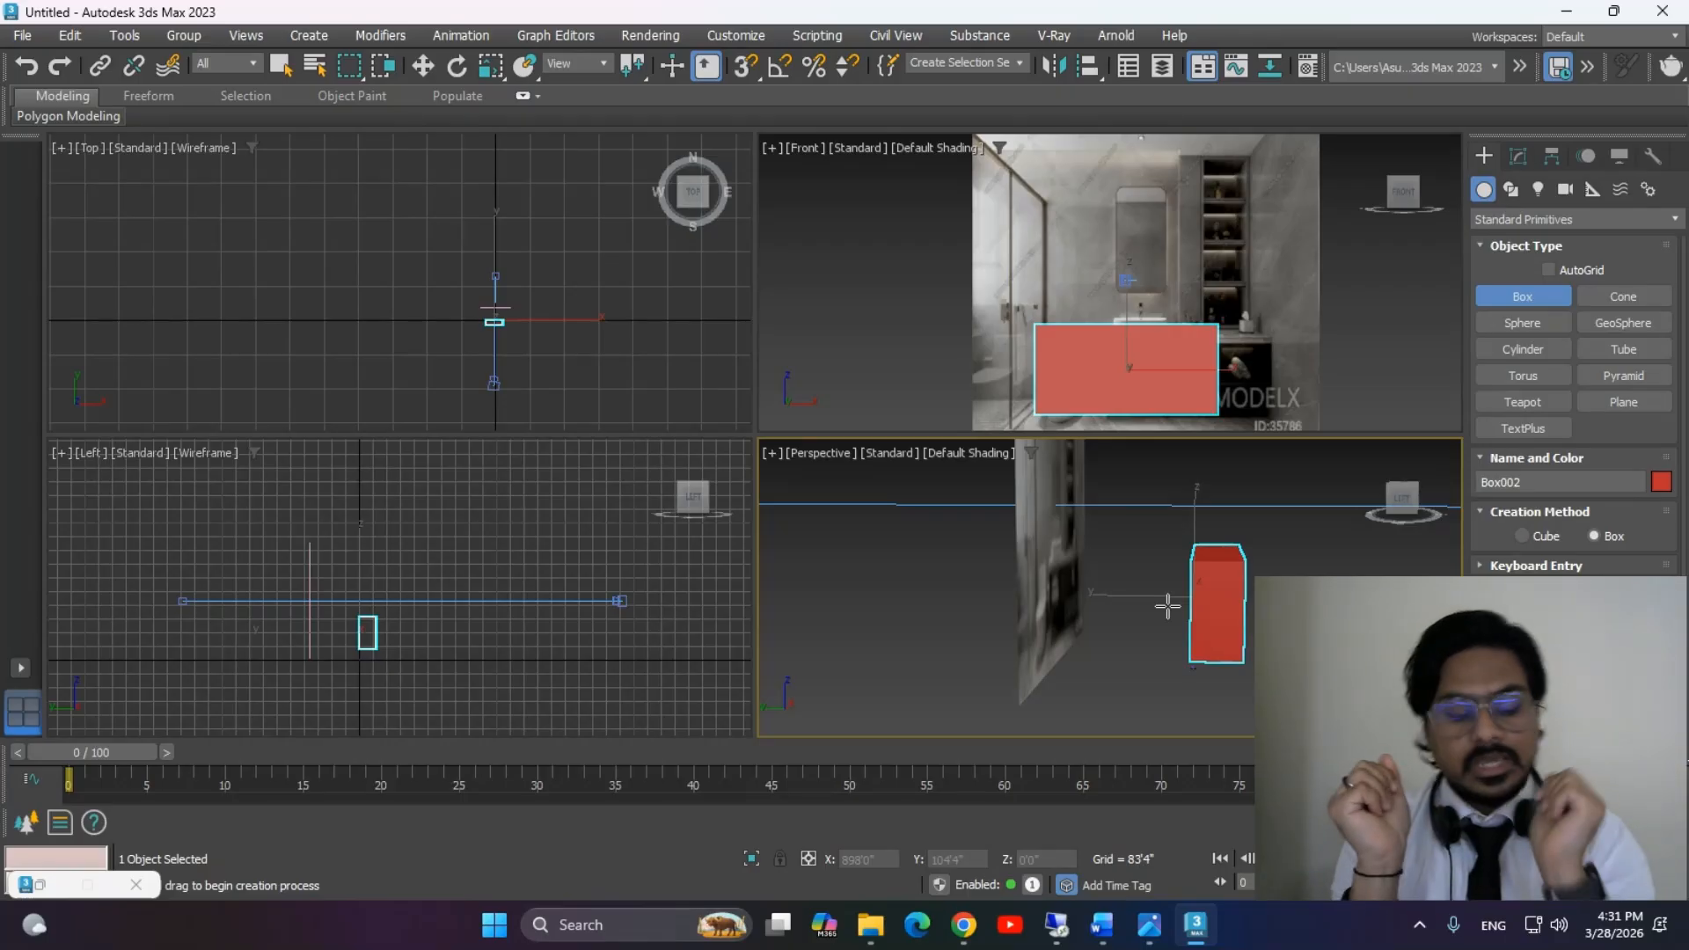
Switch the Perspective view back to the V-Ray camera and delete the red test box.
key(c)
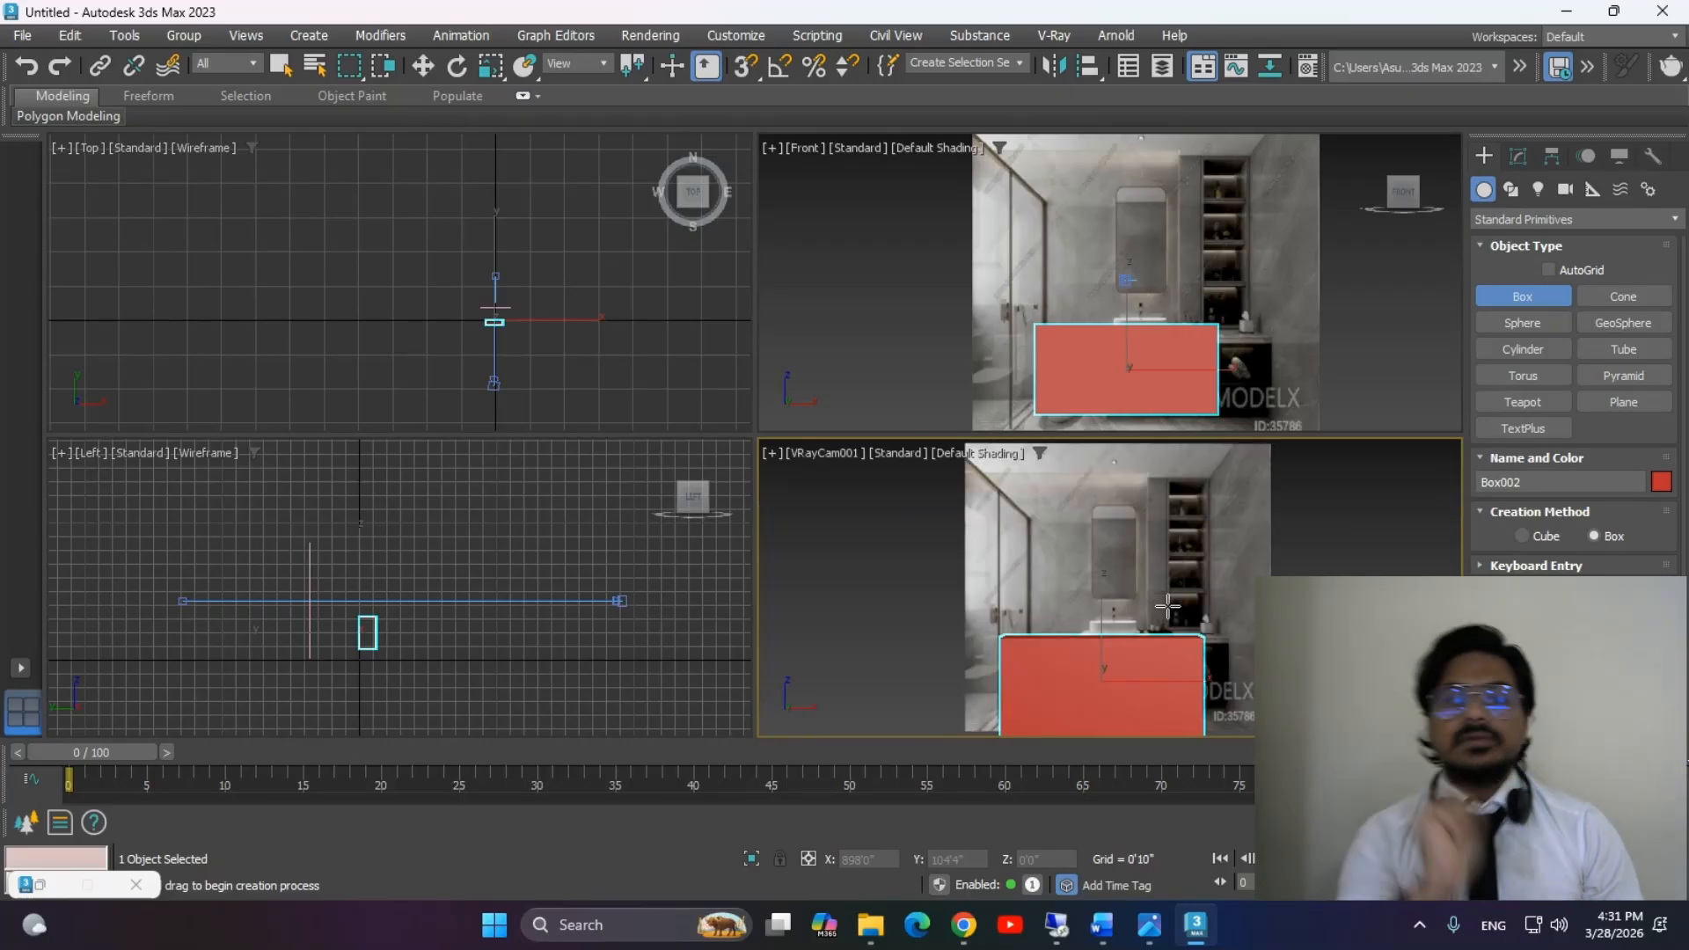
click(942, 238)
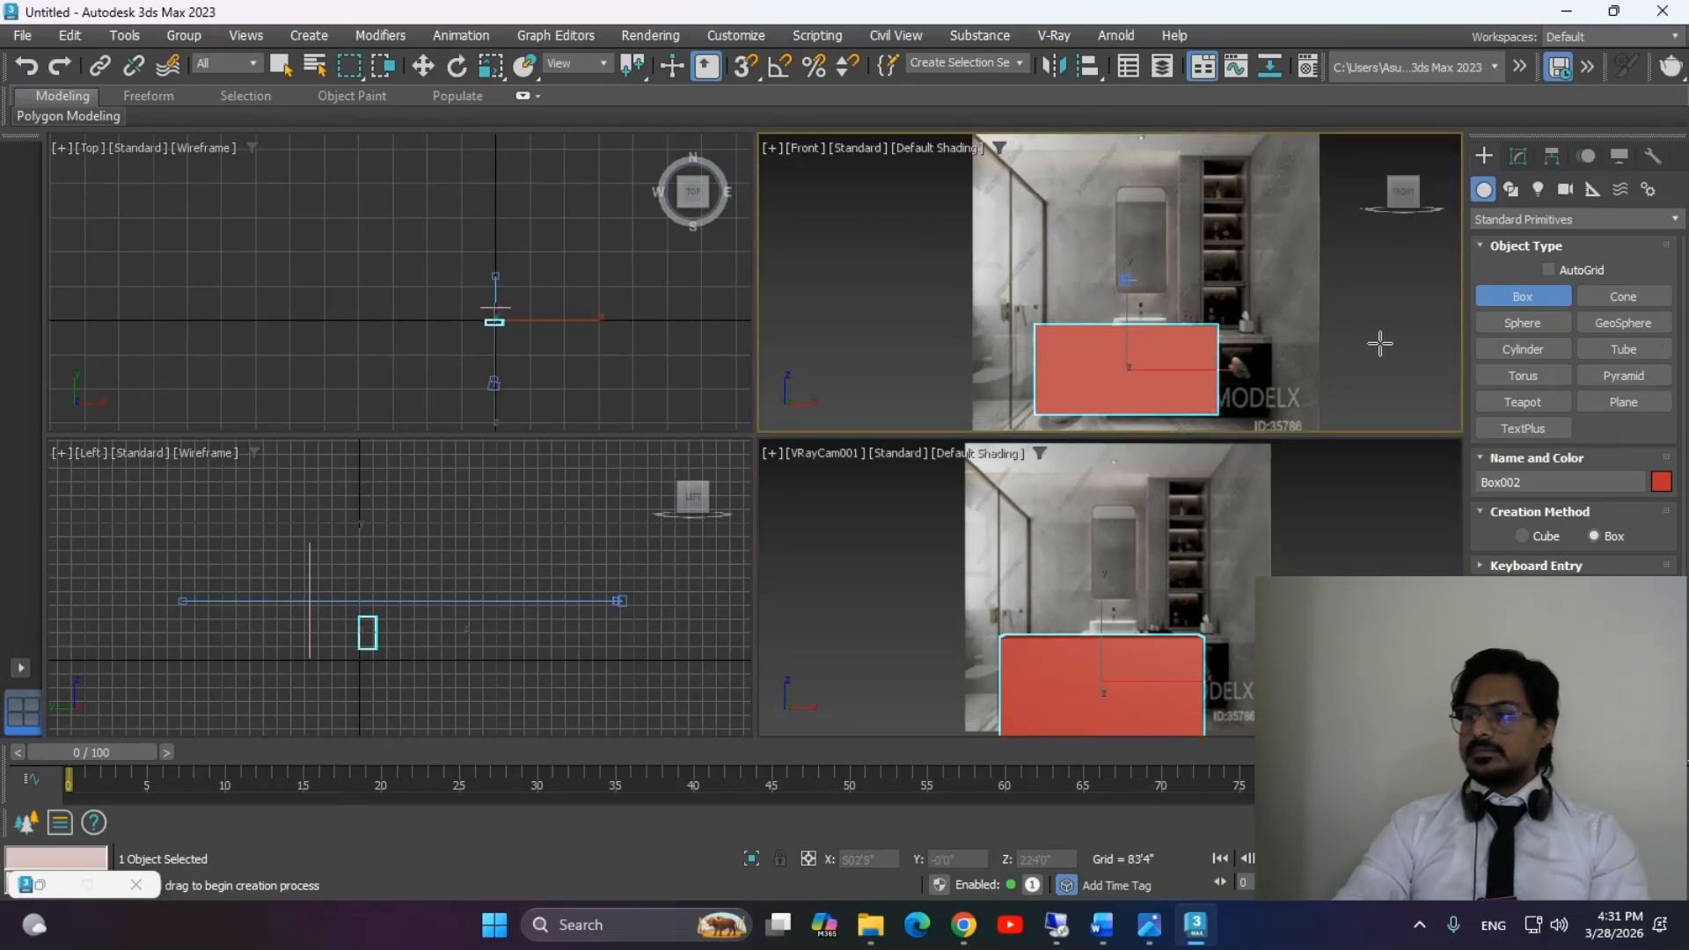
key(w)
key(Delete)
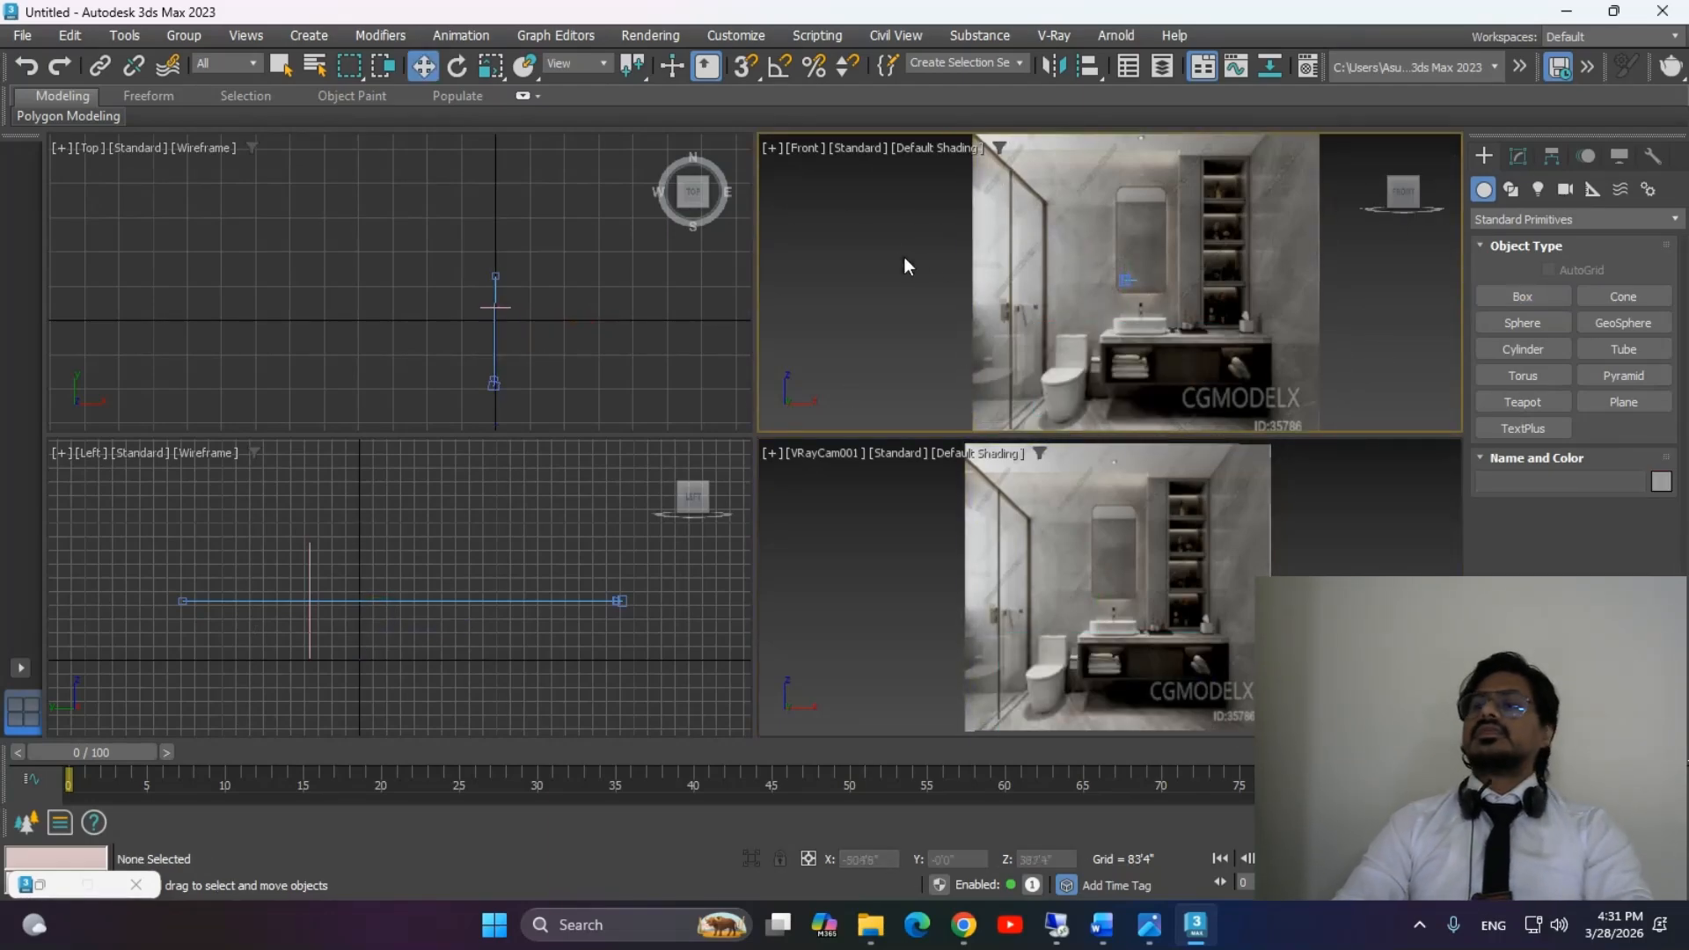
Move the bathroom reference plane farther away from the camera in the Top view, to about Y 4881'.
click(1117, 308)
scroll(521, 357, up, 5)
scroll(487, 281, down, 3)
click(475, 321)
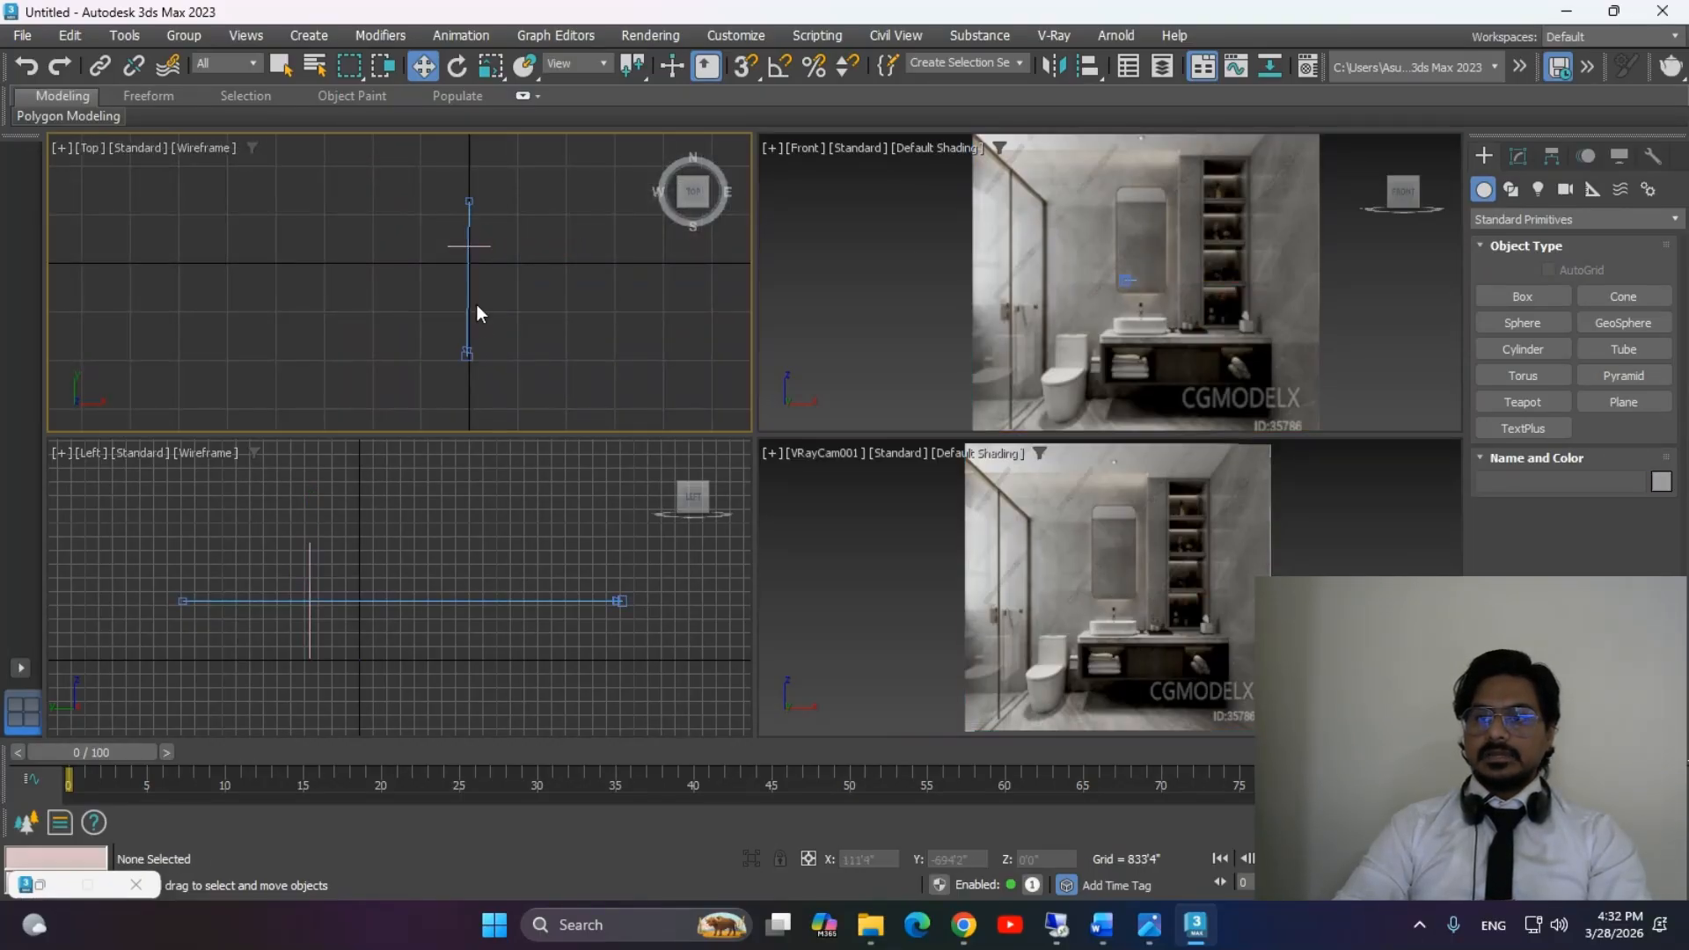
click(469, 247)
middle_drag(489, 171, 468, 242)
drag(452, 232, 475, 123)
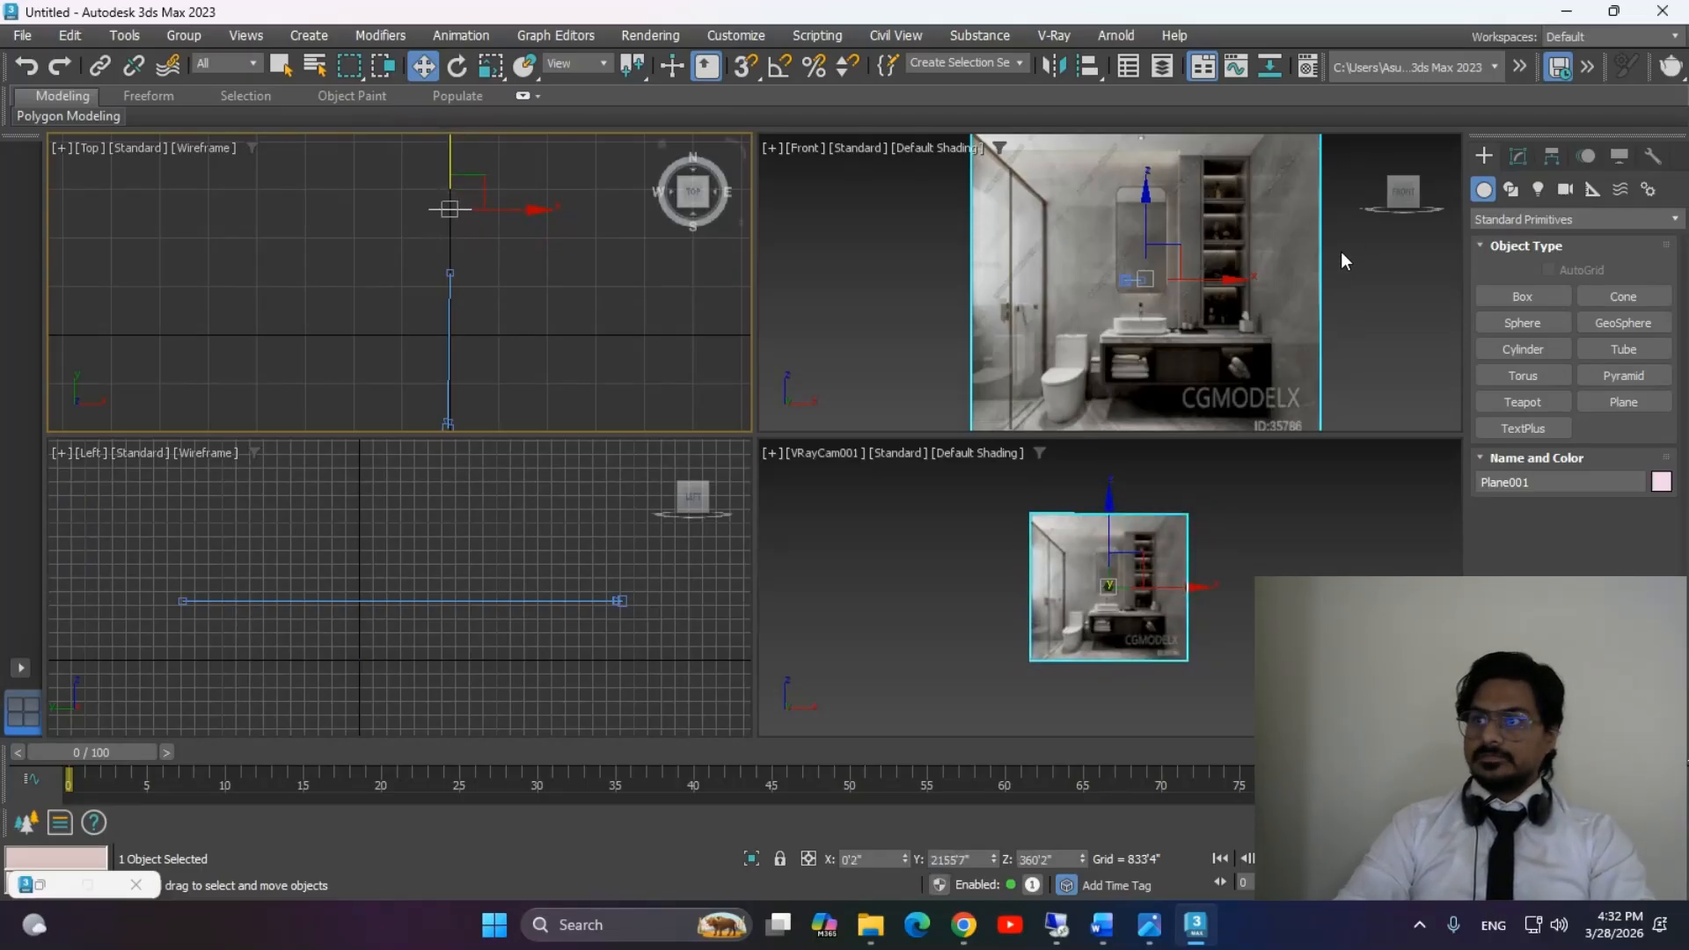
scroll(523, 301, down, 4)
middle_drag(536, 285, 448, 328)
drag(397, 220, 397, 213)
drag(407, 154, 412, 140)
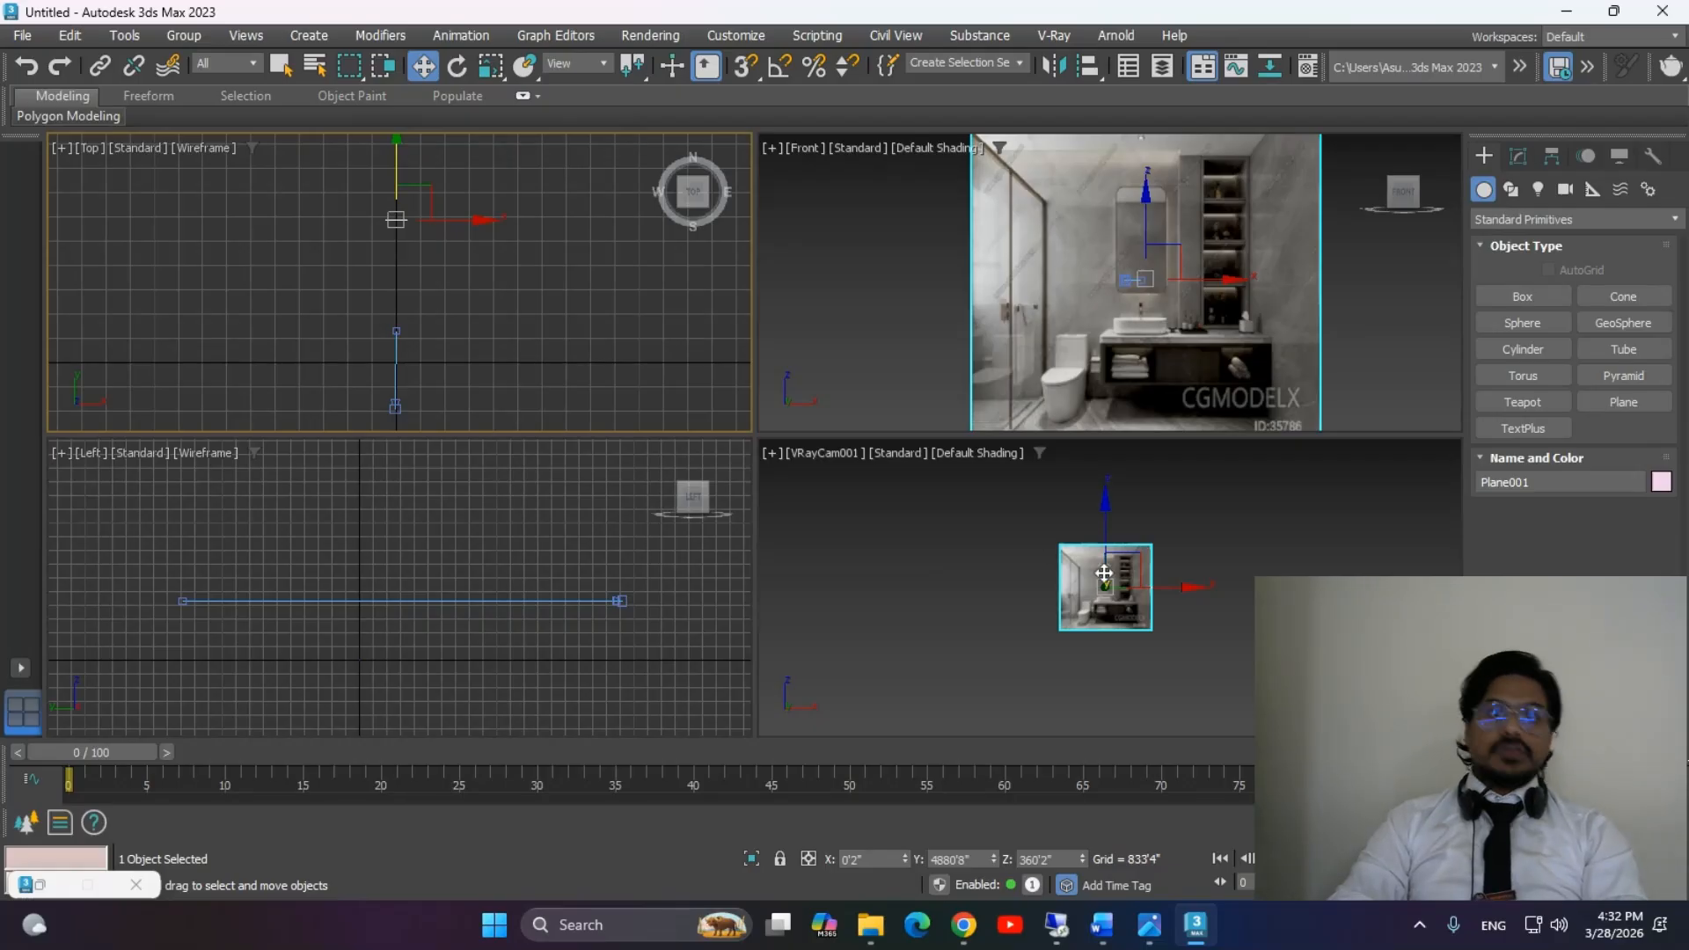
Create a standard box over the vanity cabinet in the Front view and compare it with the image in the camera view.
middle_drag(1386, 371, 1322, 360)
key(alt+w)
mouse_move(1119, 516)
middle_down()
mouse_move(1278, 488)
mouse_move(1146, 501)
middle_up()
scroll(1249, 508, down, 2)
scroll(1176, 492, up, 2)
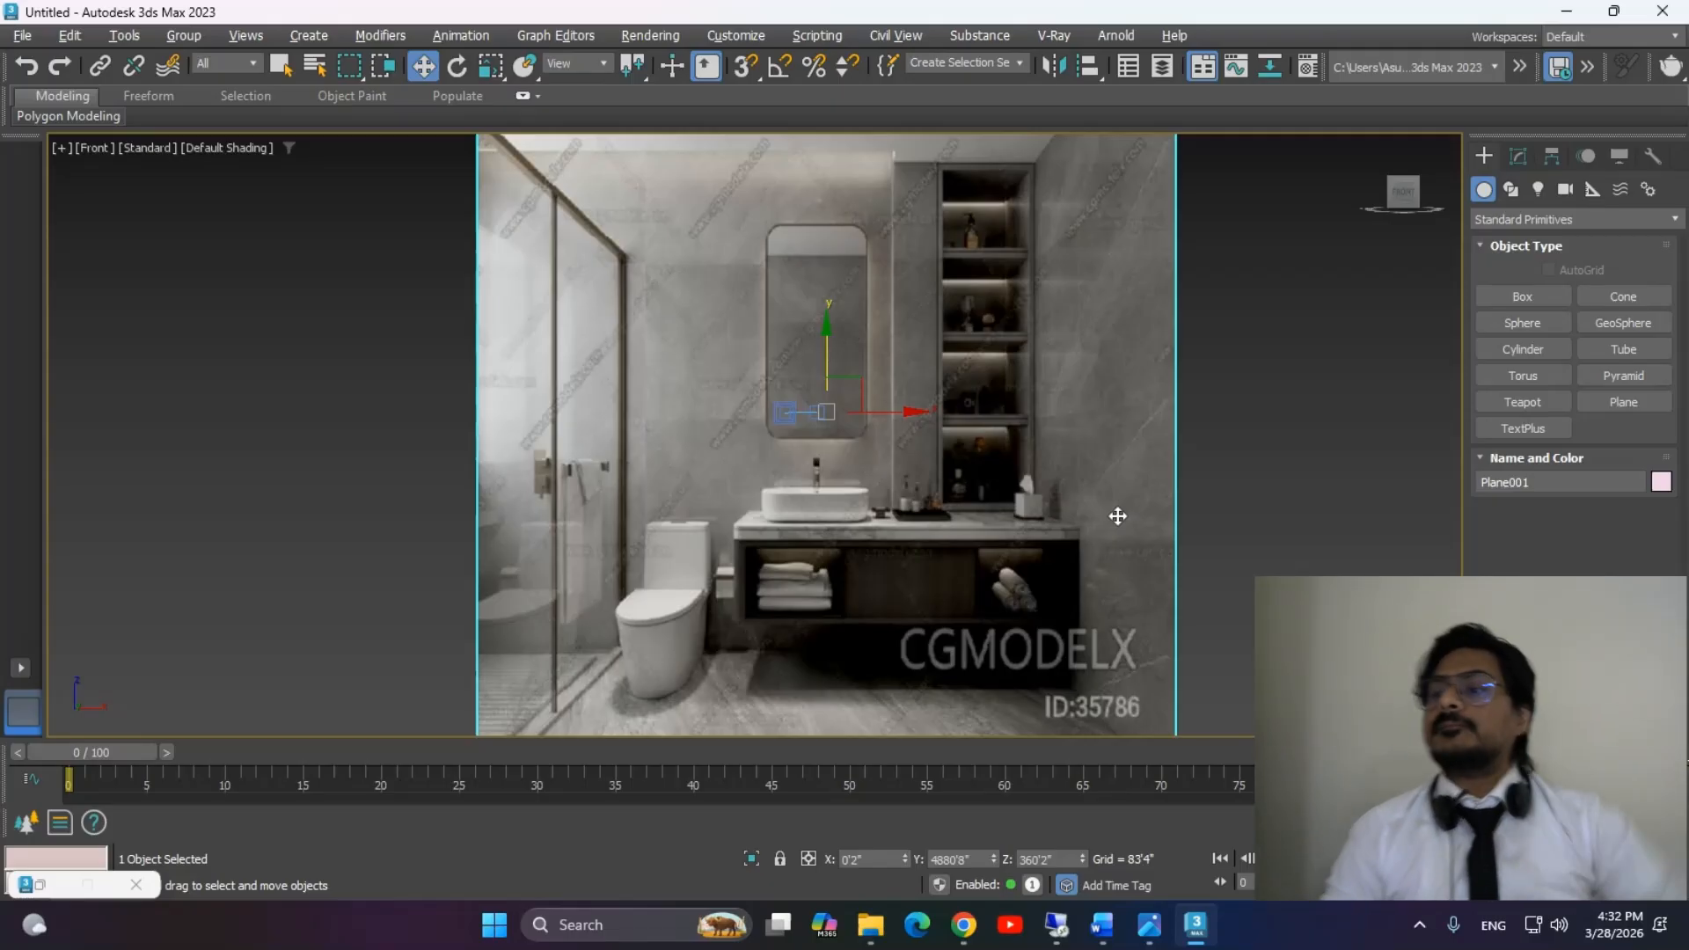
click(1515, 296)
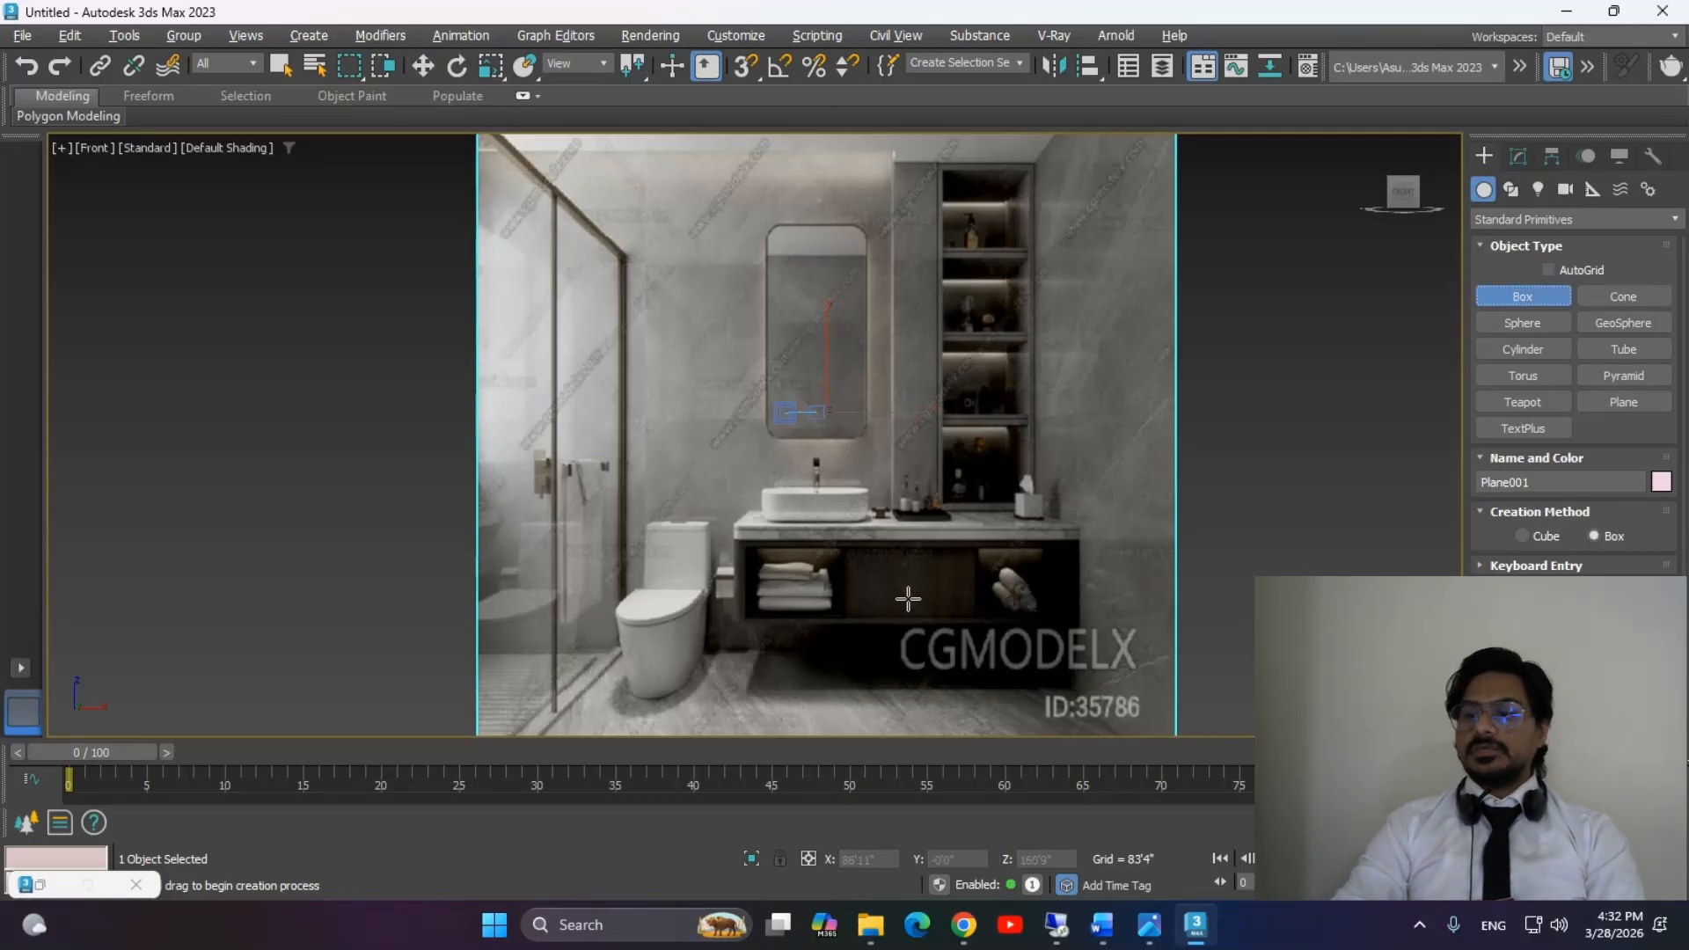
drag(732, 540, 1088, 632)
click(1126, 589)
key(w)
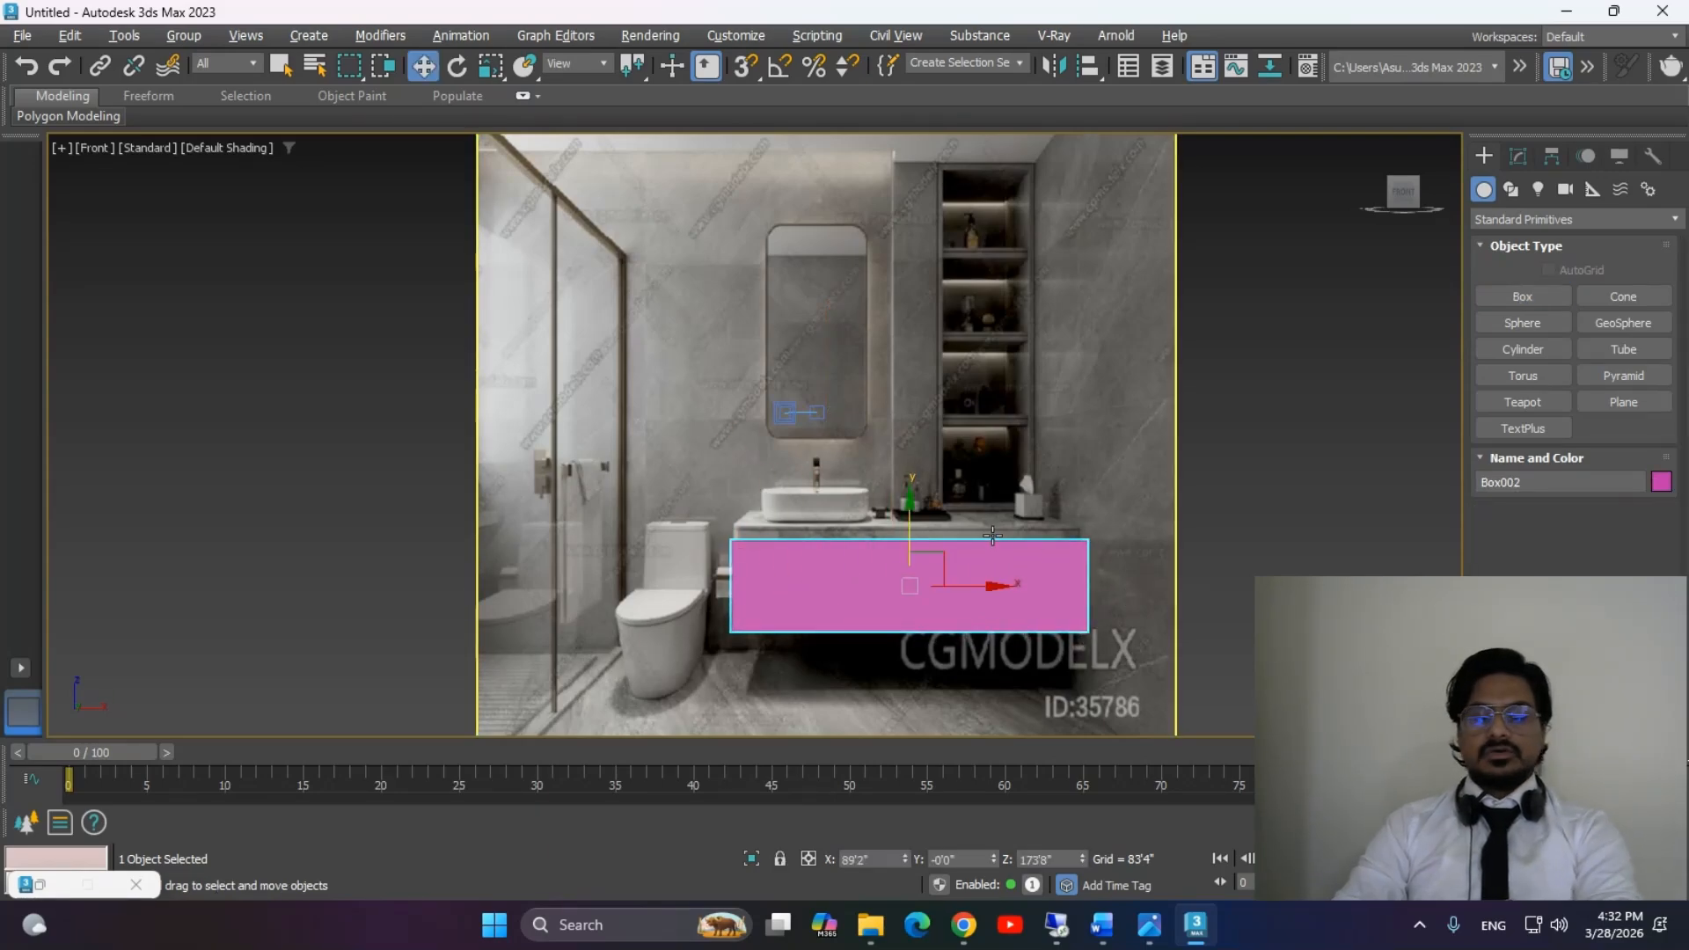
key(alt+w)
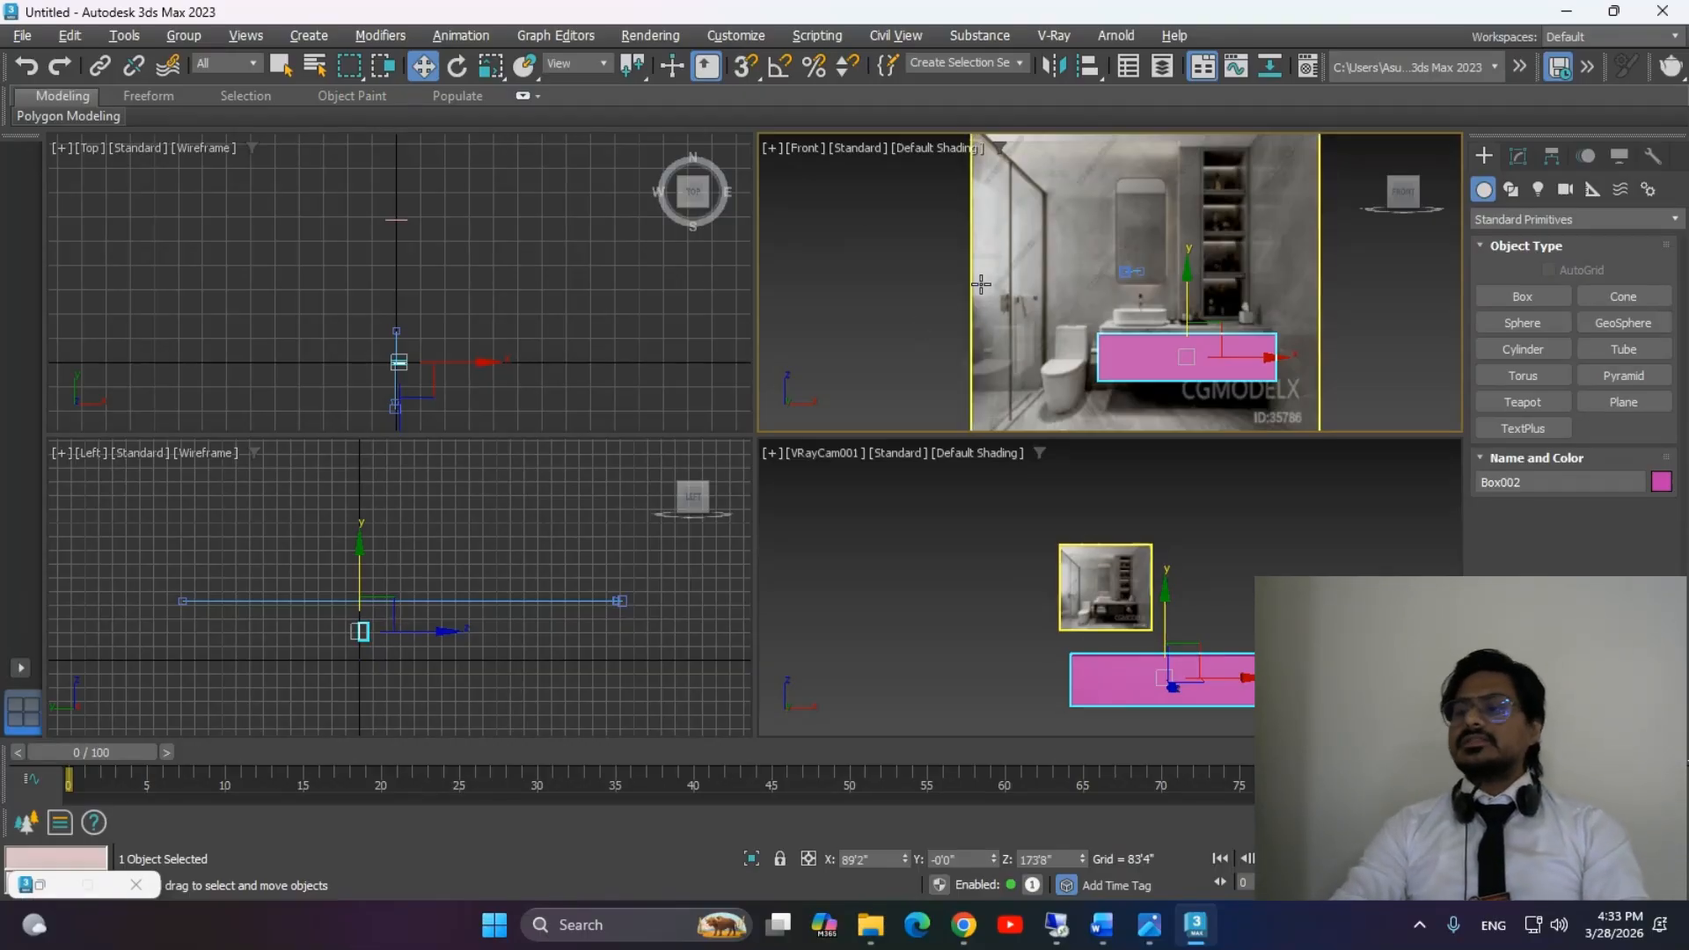
Select the V-Ray camera in the Front view and hide it.
key(alt+w)
scroll(1113, 501, down, 1)
key(alt+w)
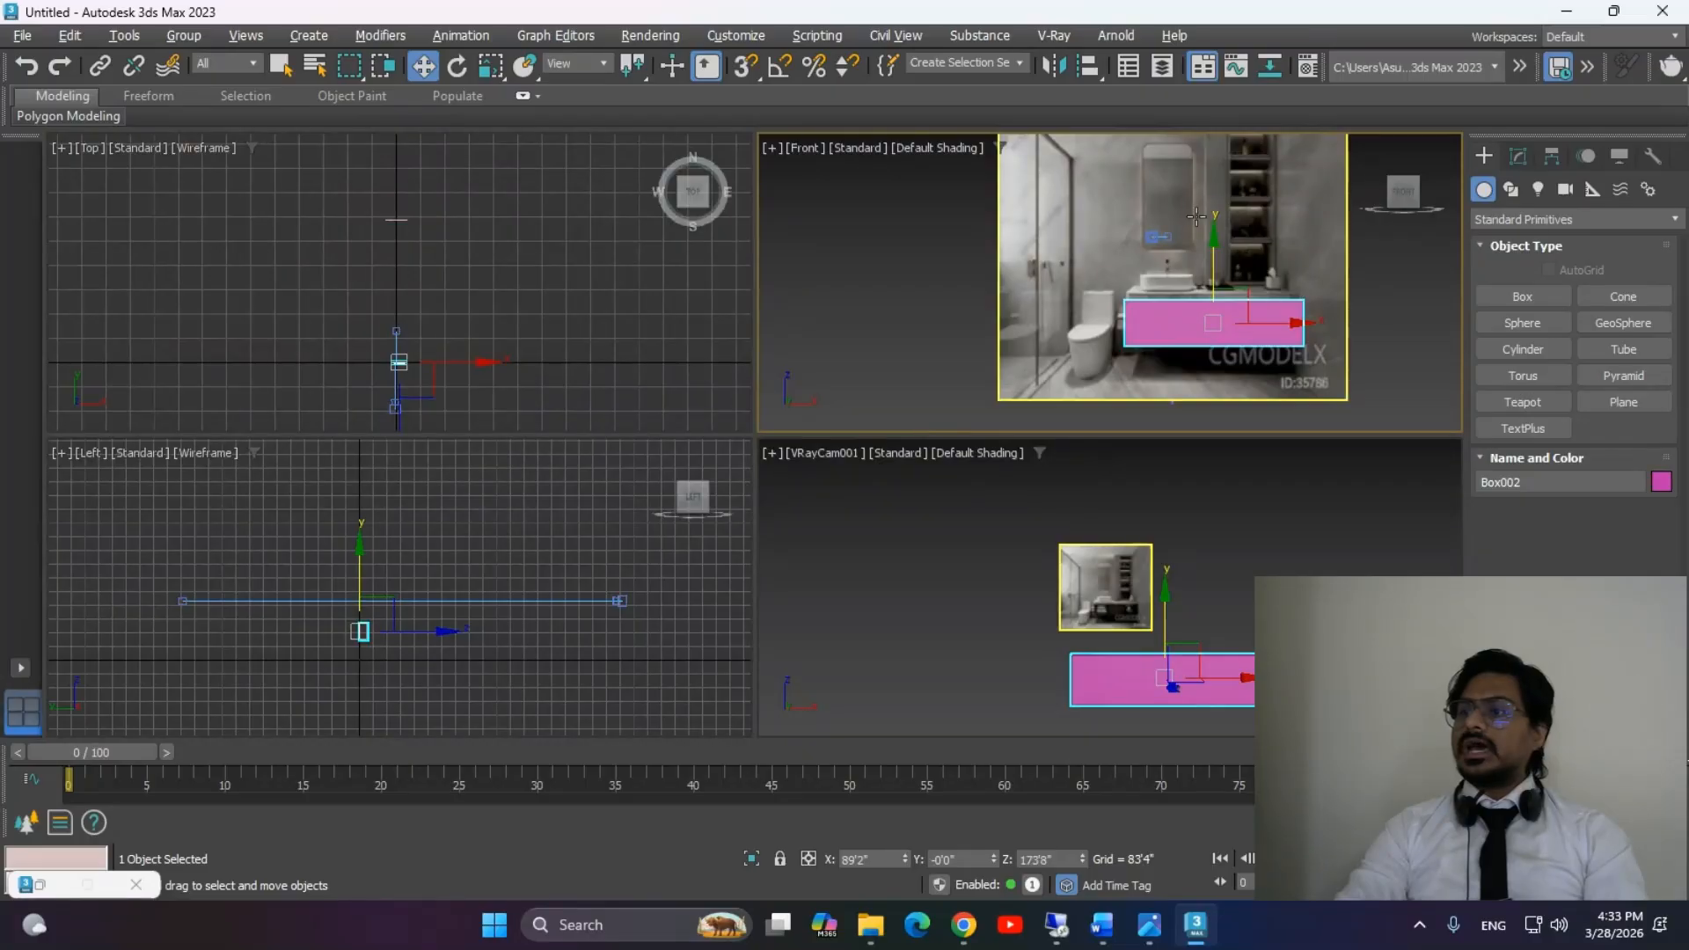
click(1148, 238)
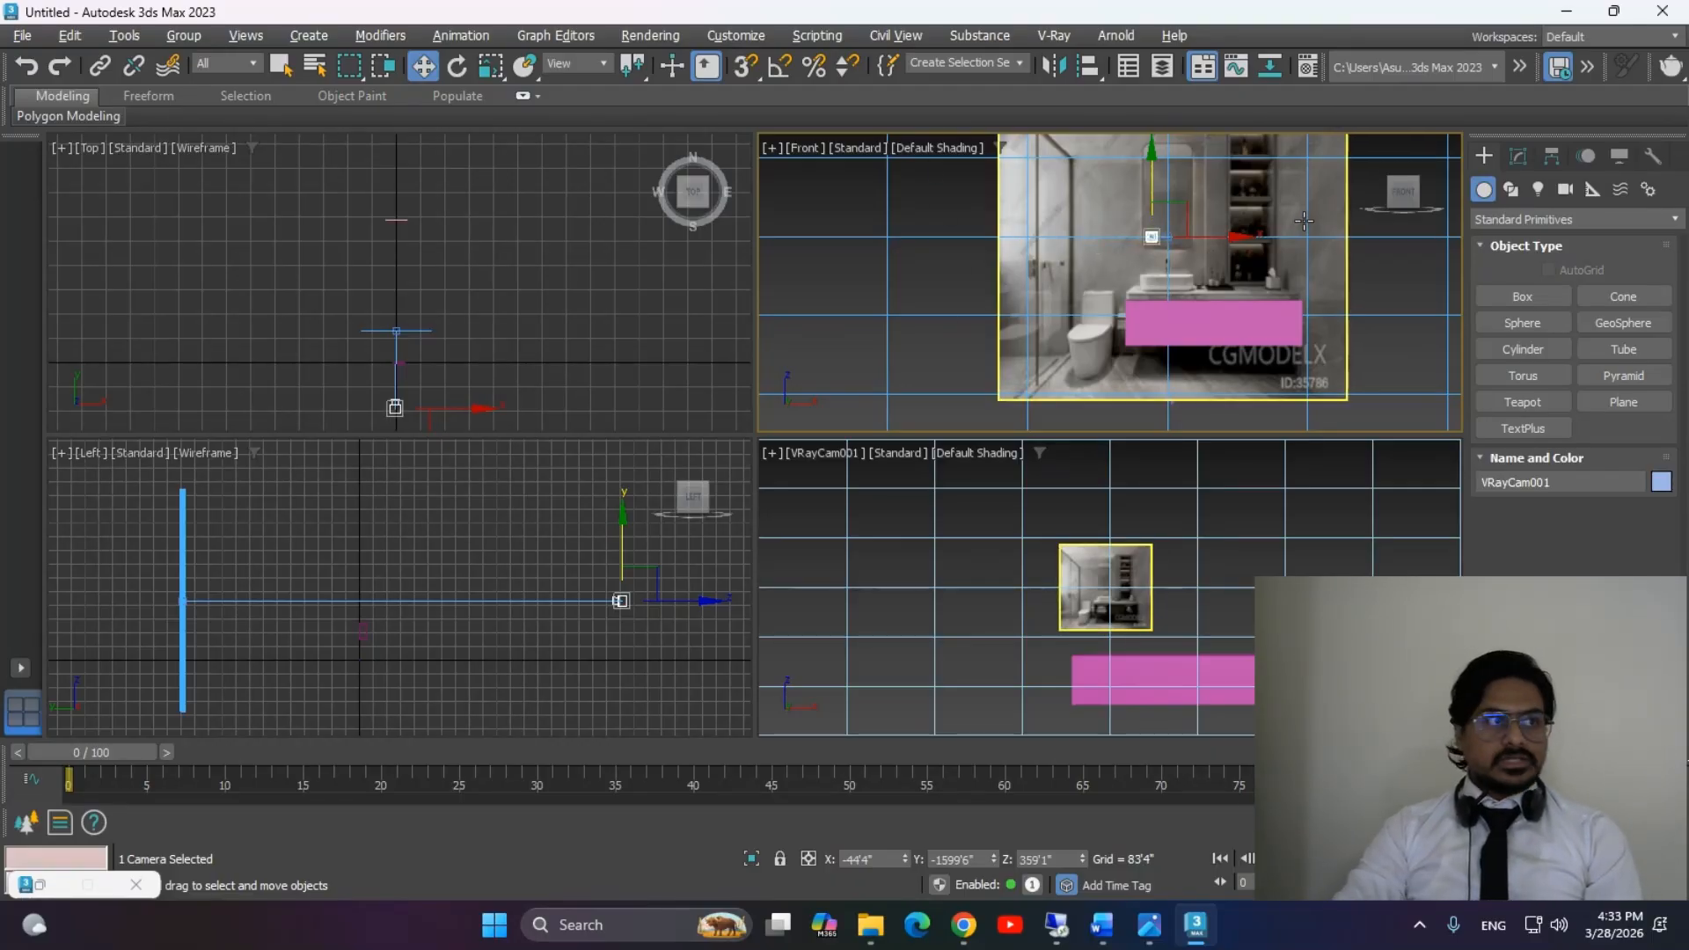
right_click(1135, 214)
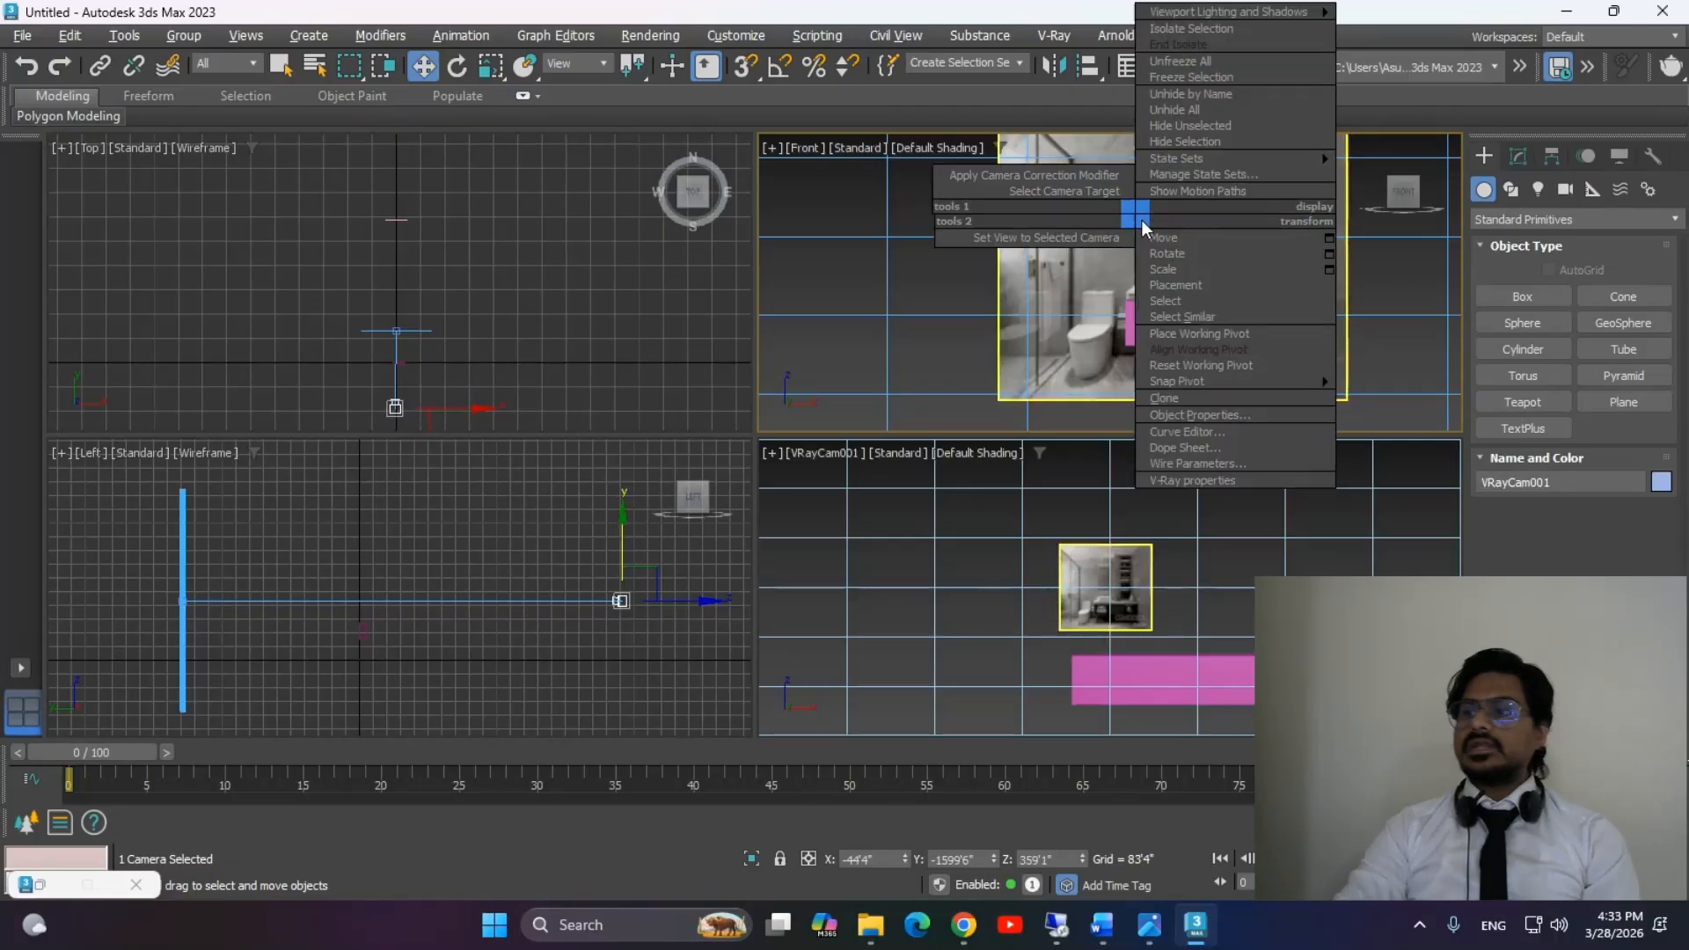
click(1203, 143)
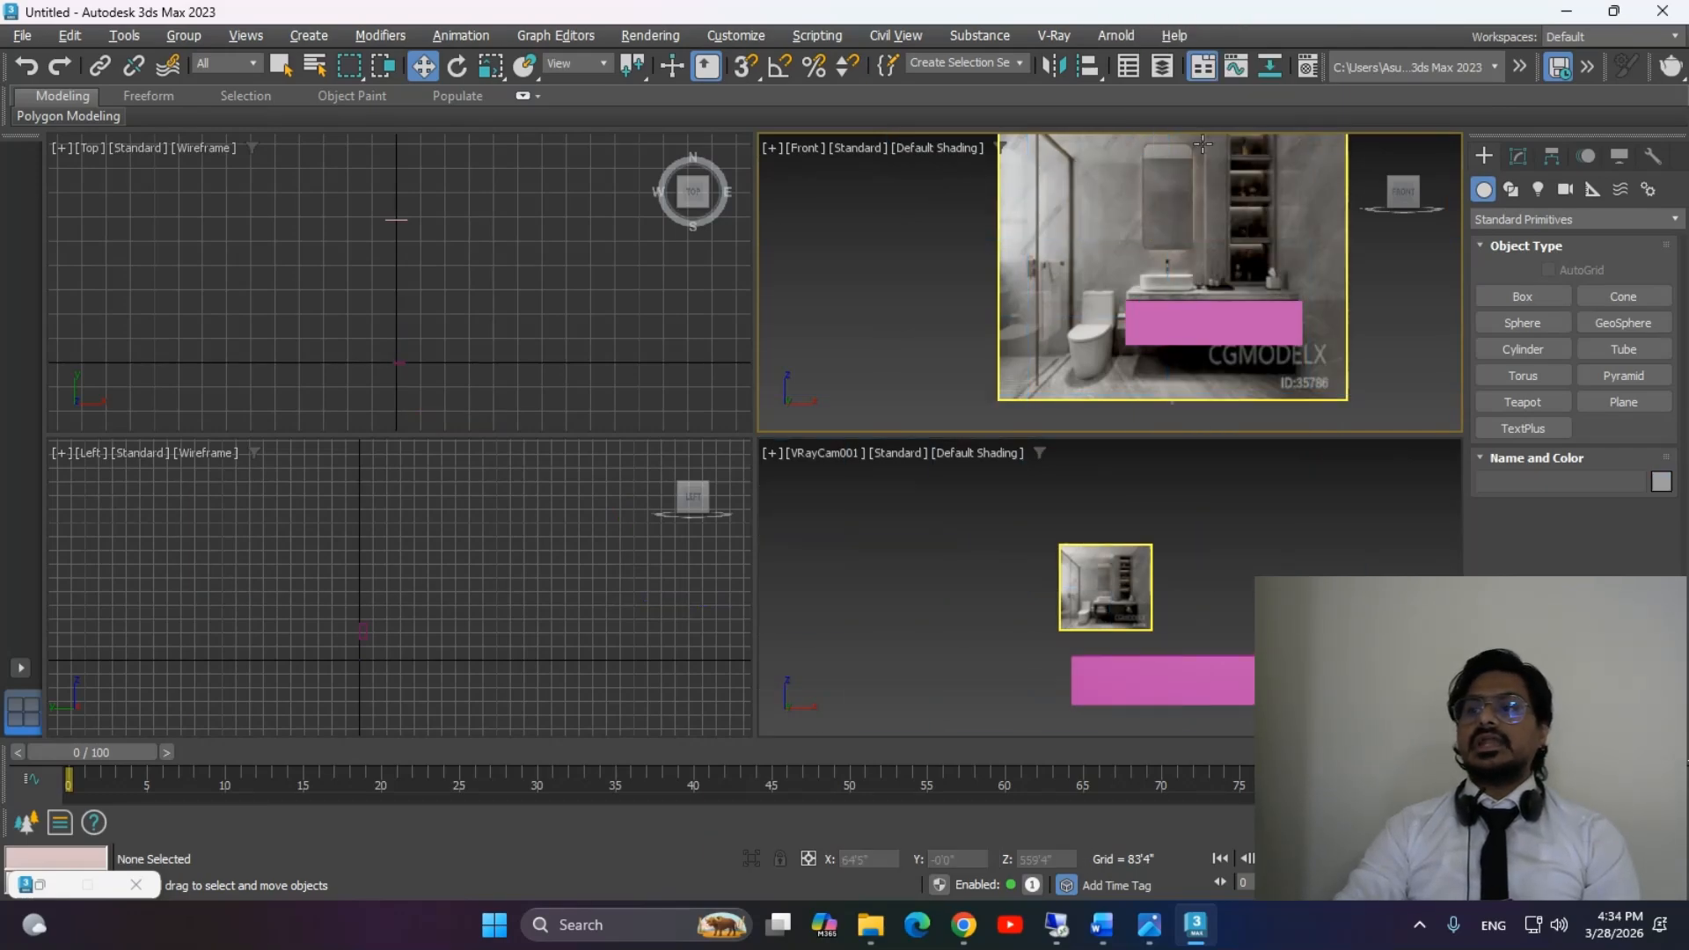
Unhide all hidden objects in the scene.
click(1010, 343)
right_click(1104, 230)
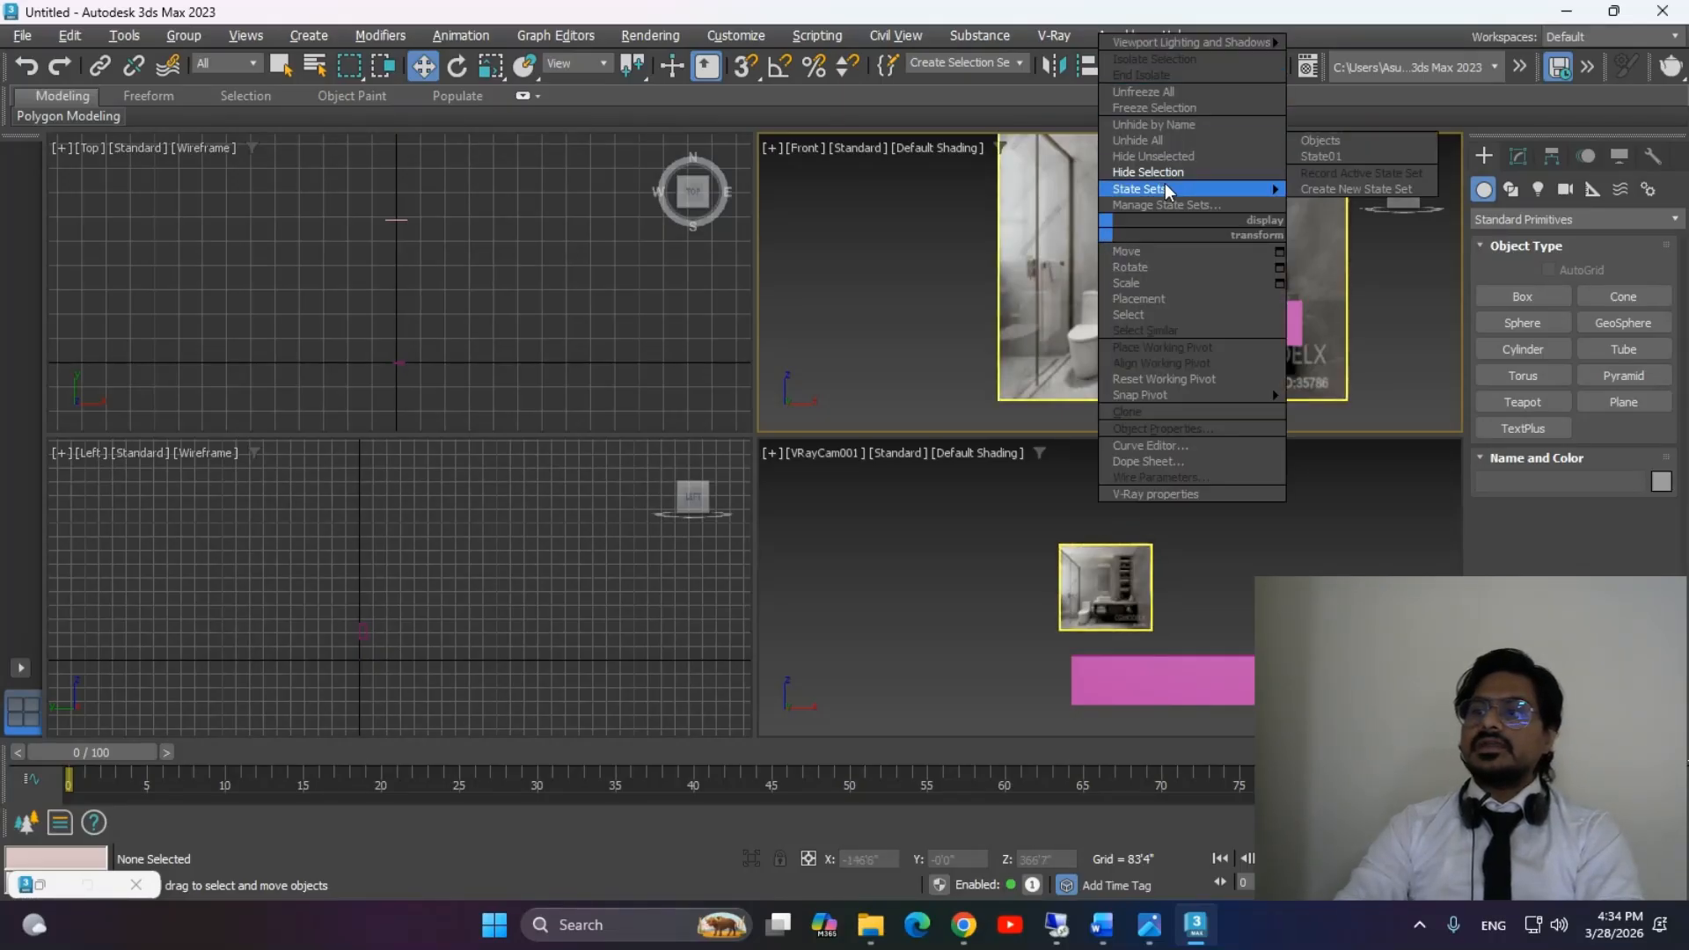
click(1184, 144)
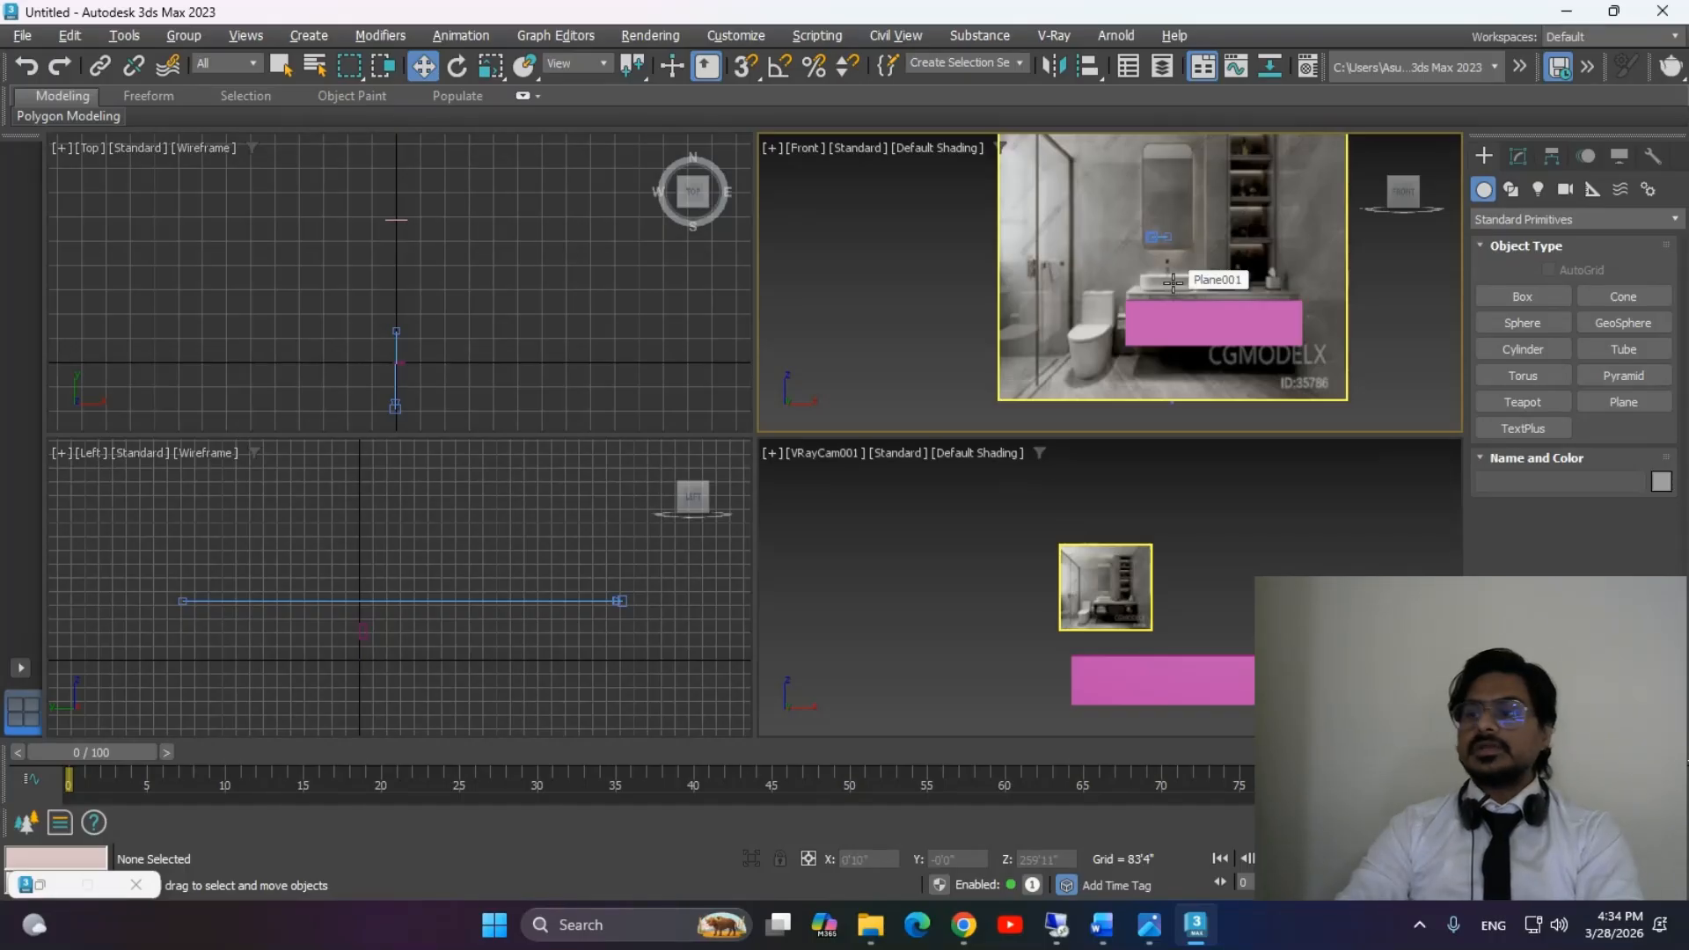
Hide the V-Ray camera again so it does not obstruct the reference image in the Front view.
click(1159, 235)
right_click(1158, 236)
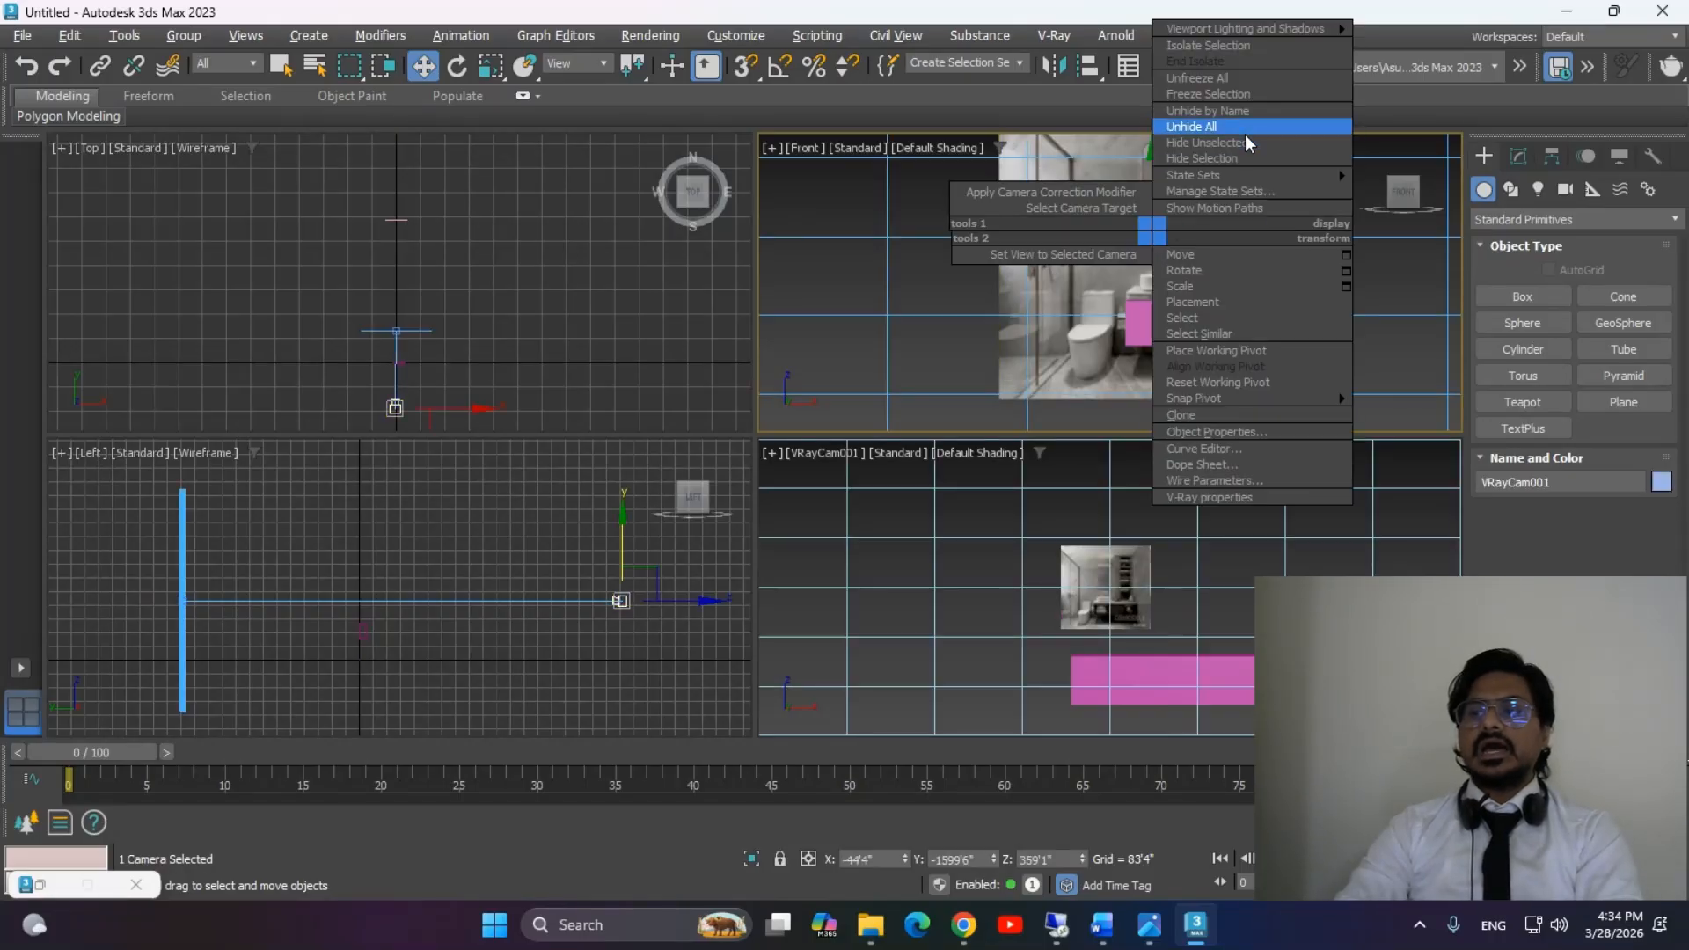
click(1240, 167)
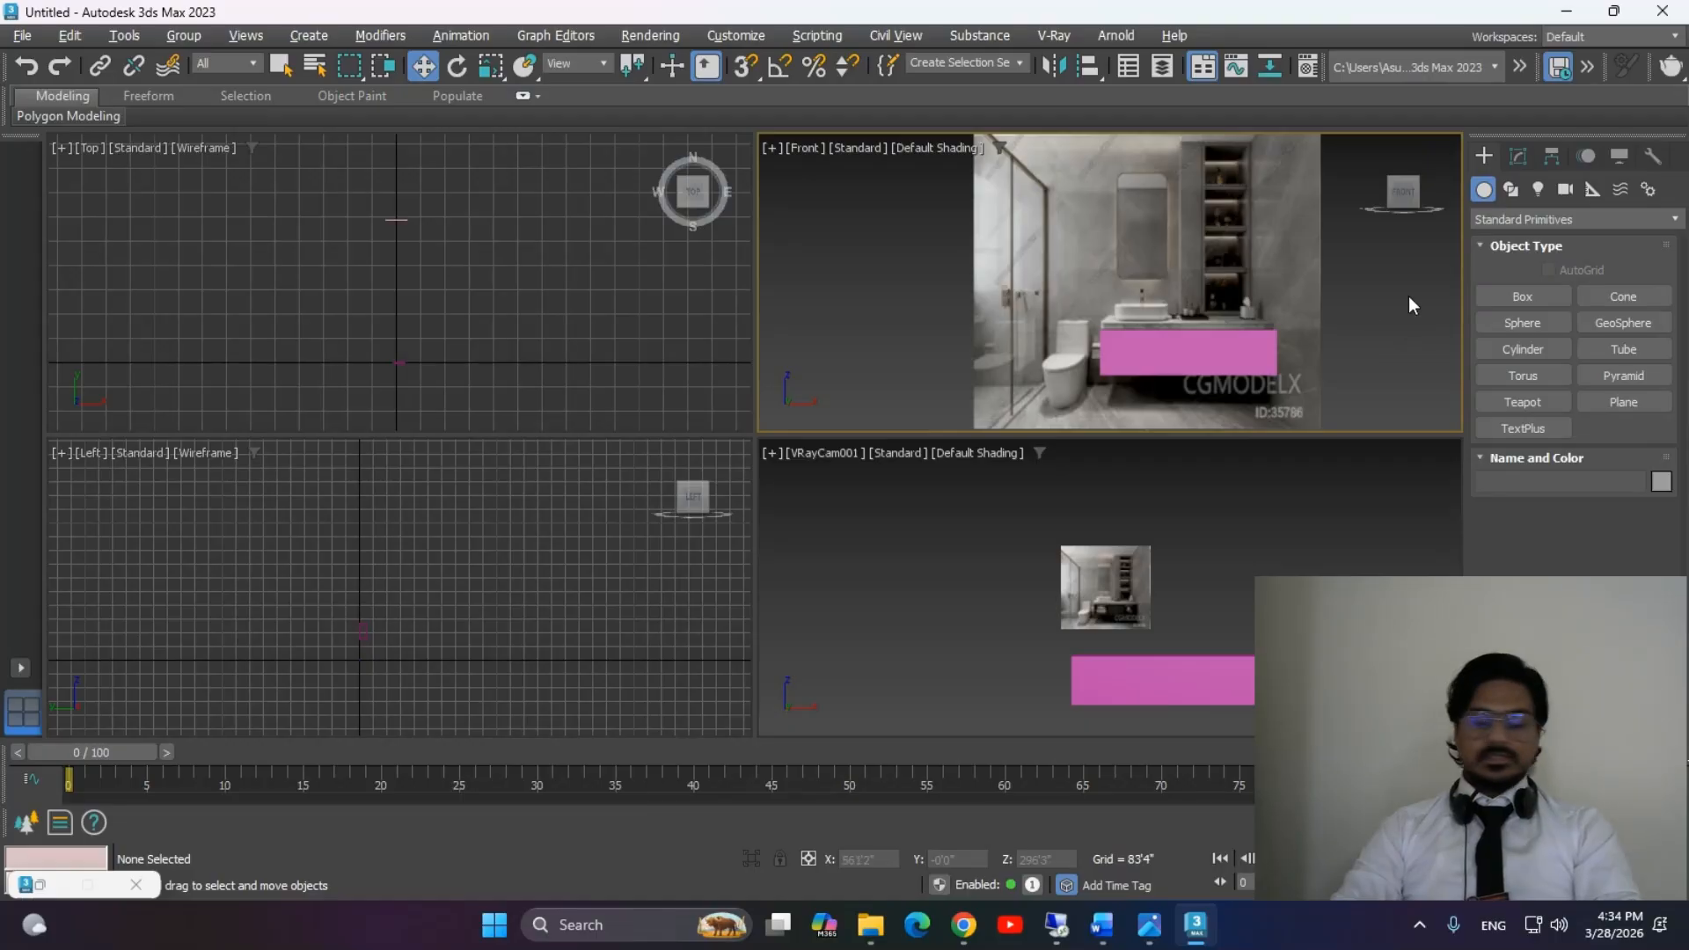
Delete the pink box covering the vanity cabinet in the enlarged Front view.
key(alt+w)
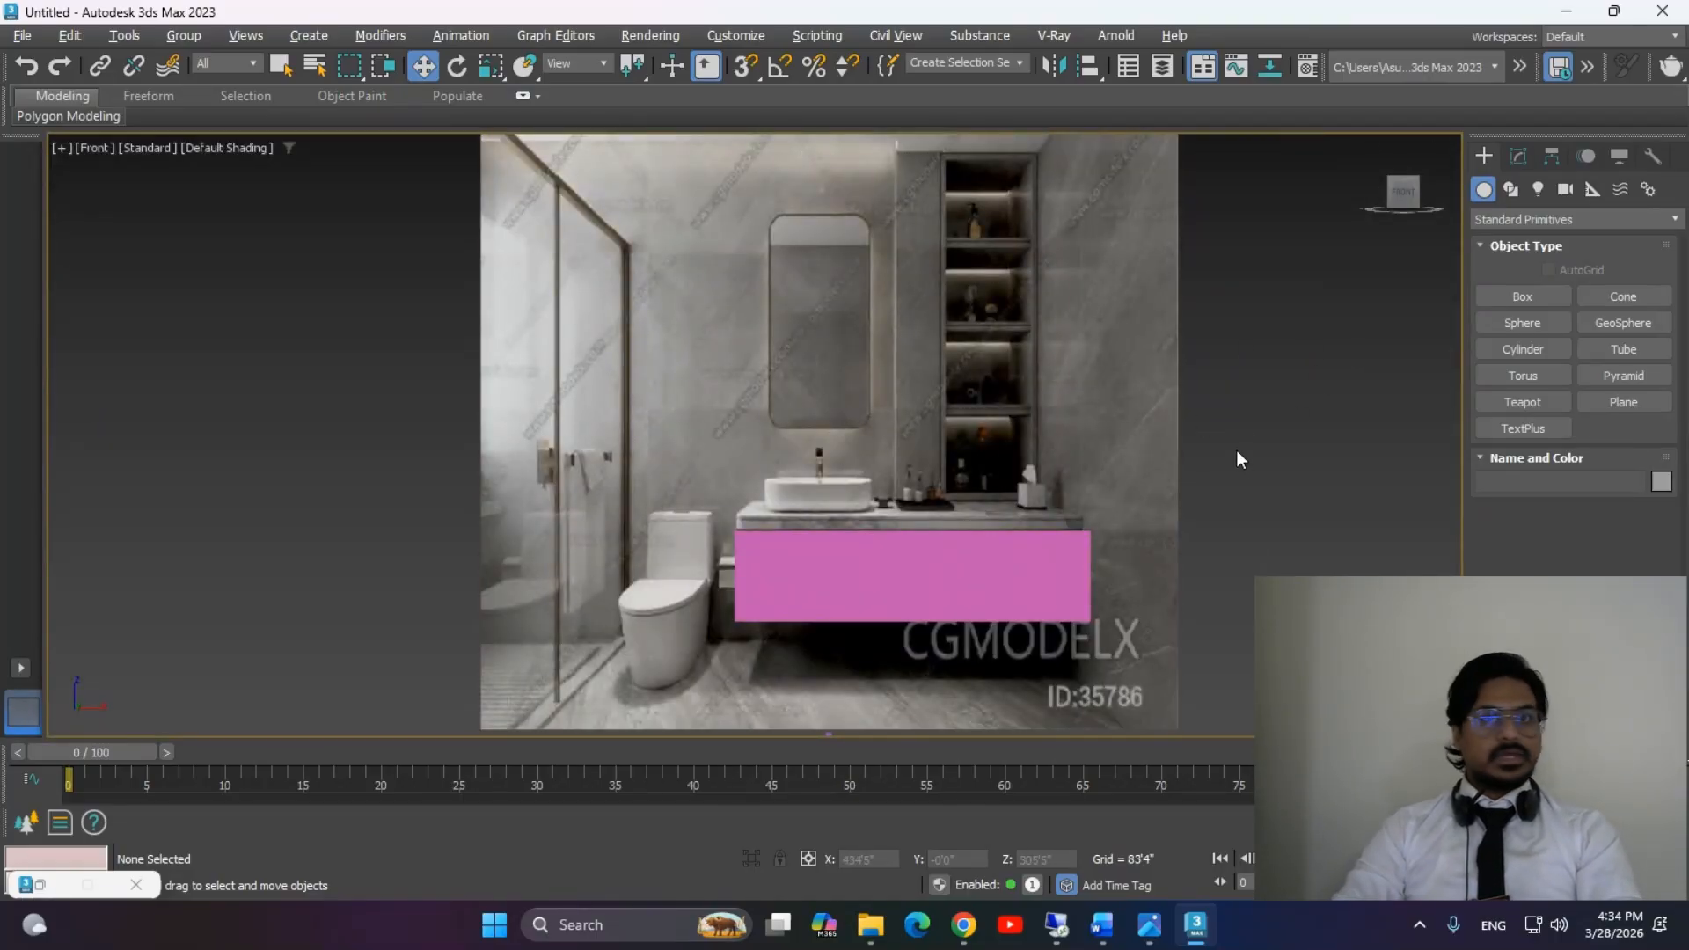
click(985, 545)
key(Delete)
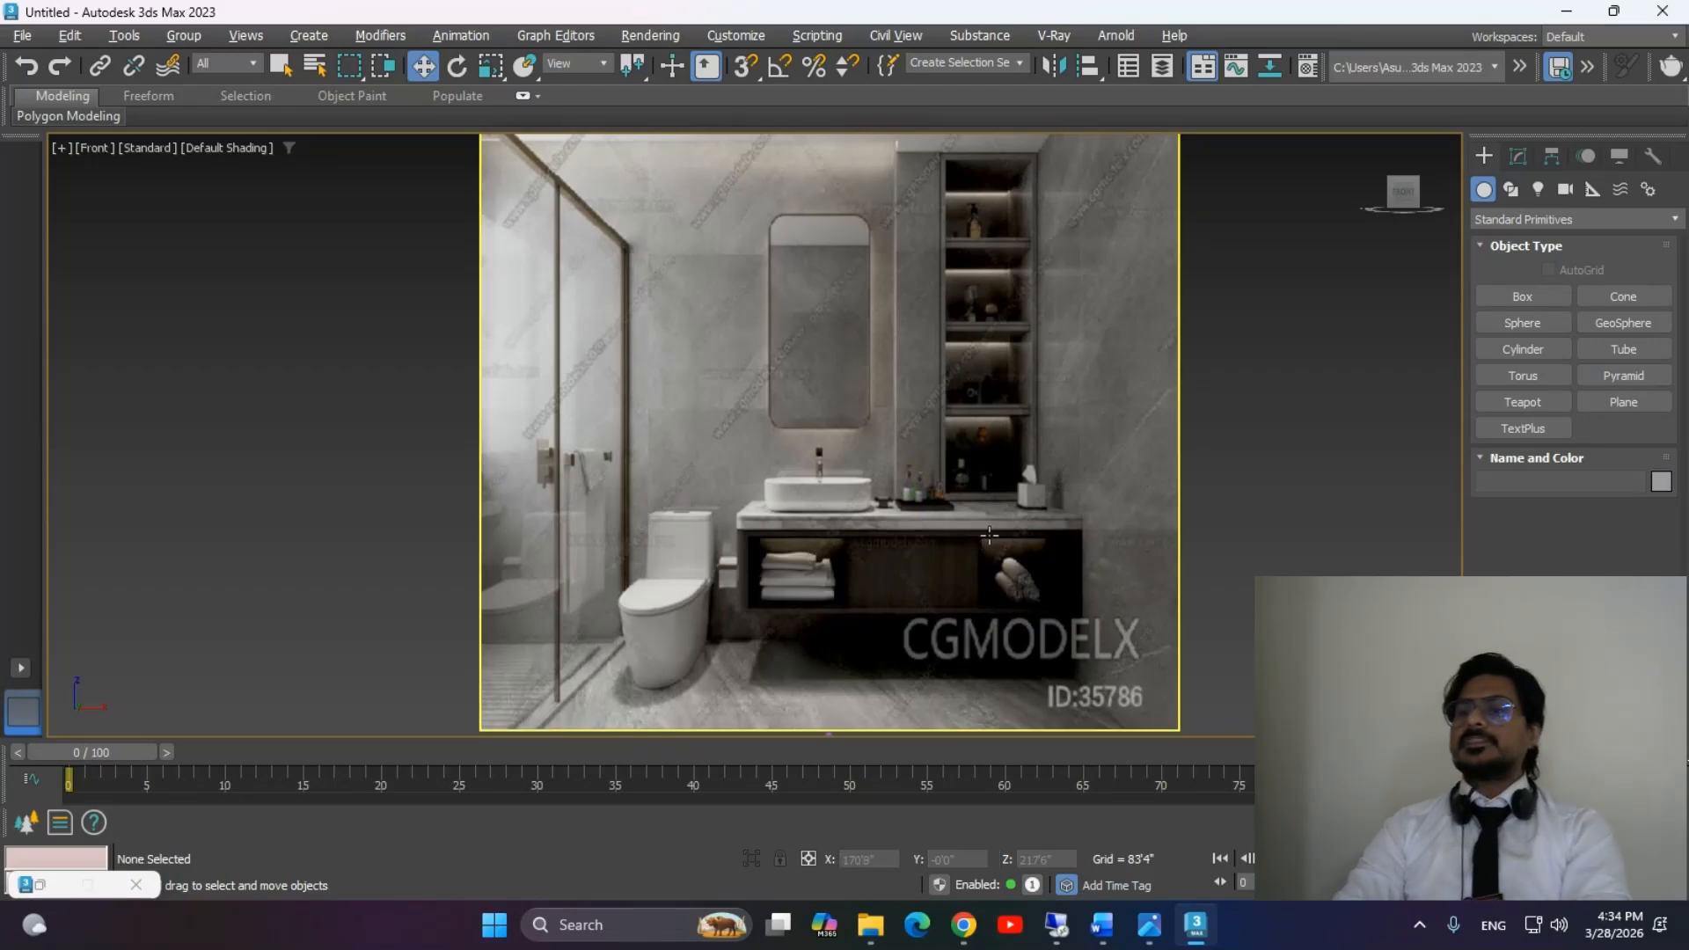
Create a new standard box in the Front view that traces the vanity cabinet below the countertop.
click(1514, 293)
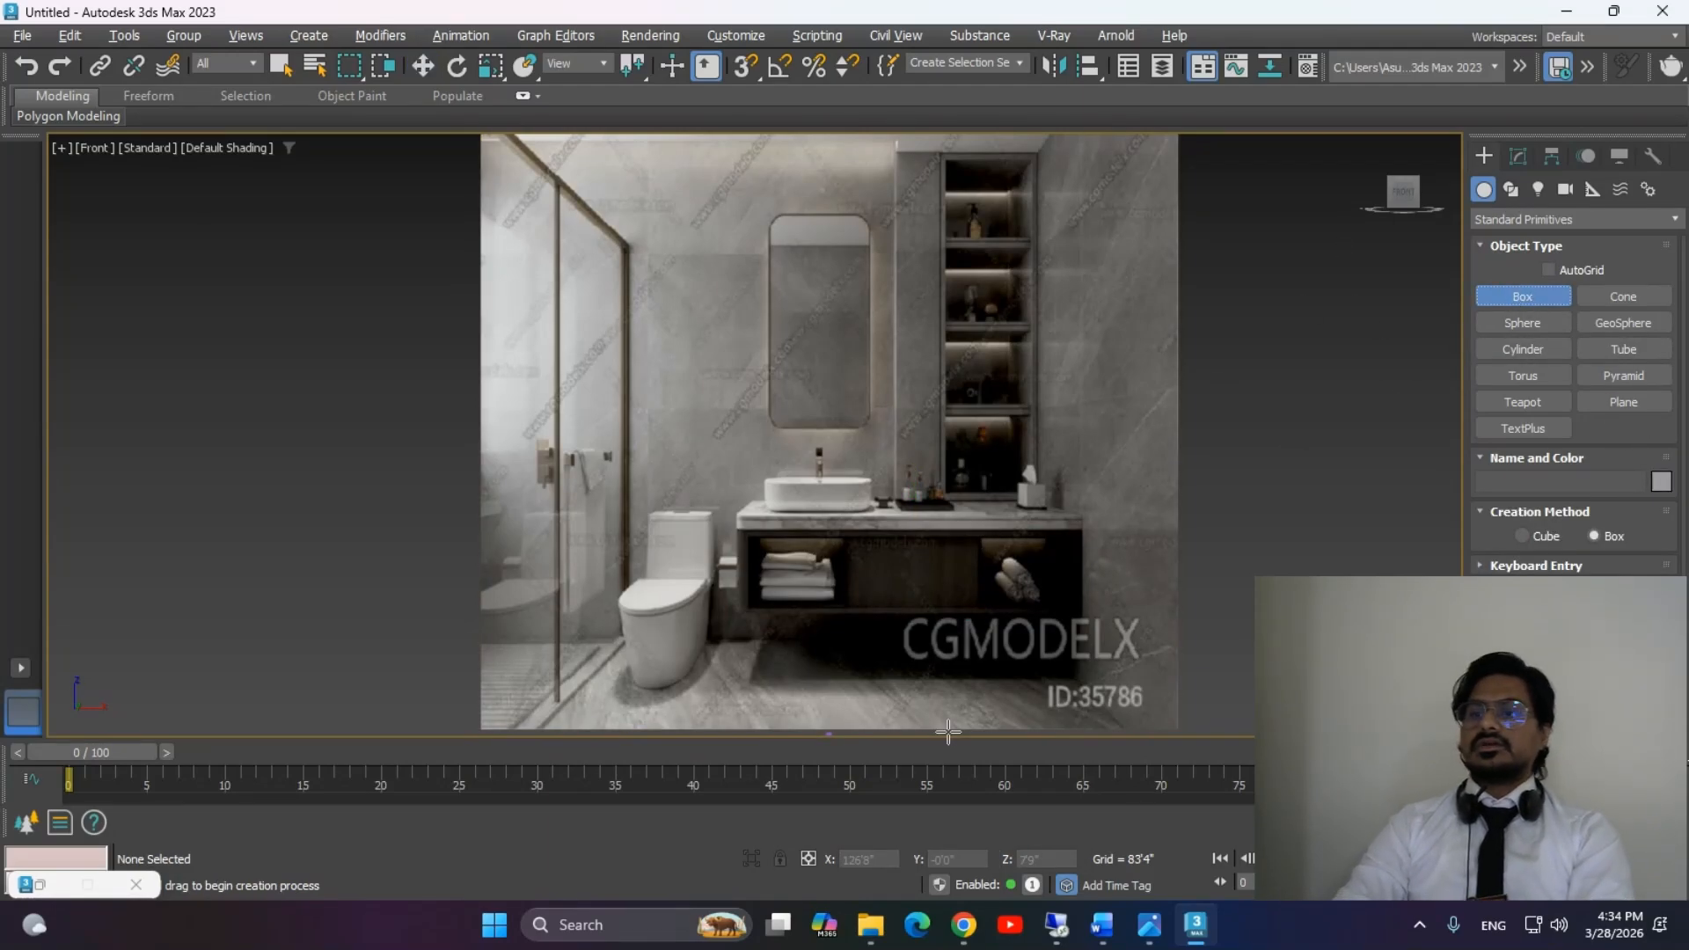
drag(738, 530, 1086, 621)
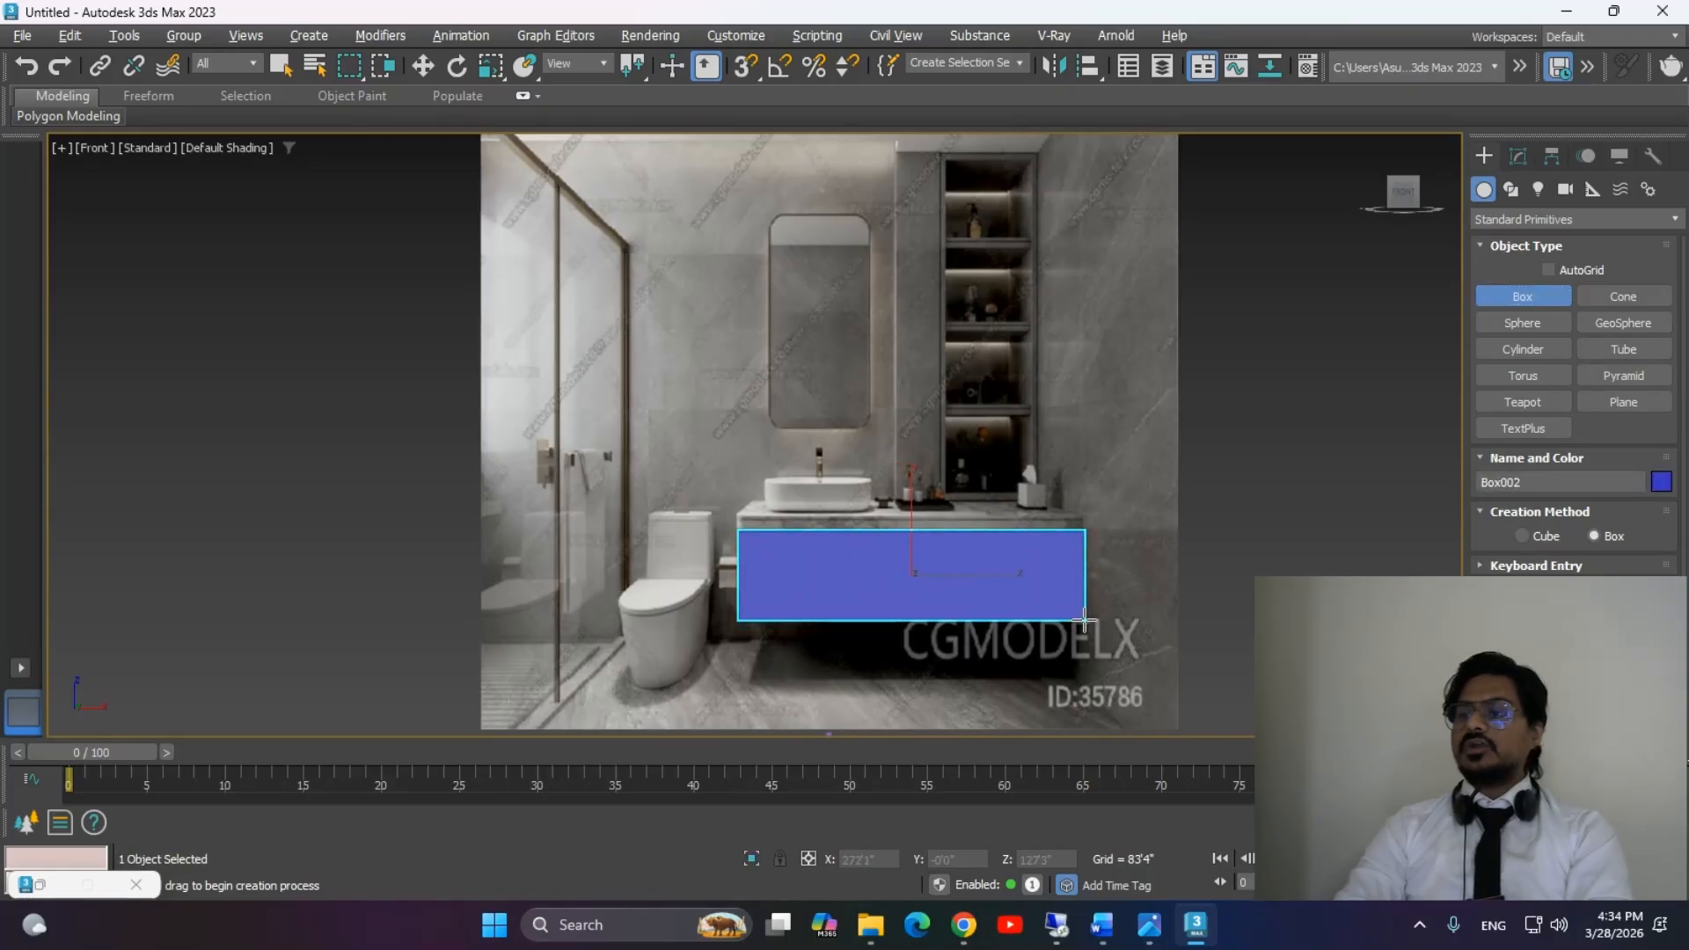
click(1115, 549)
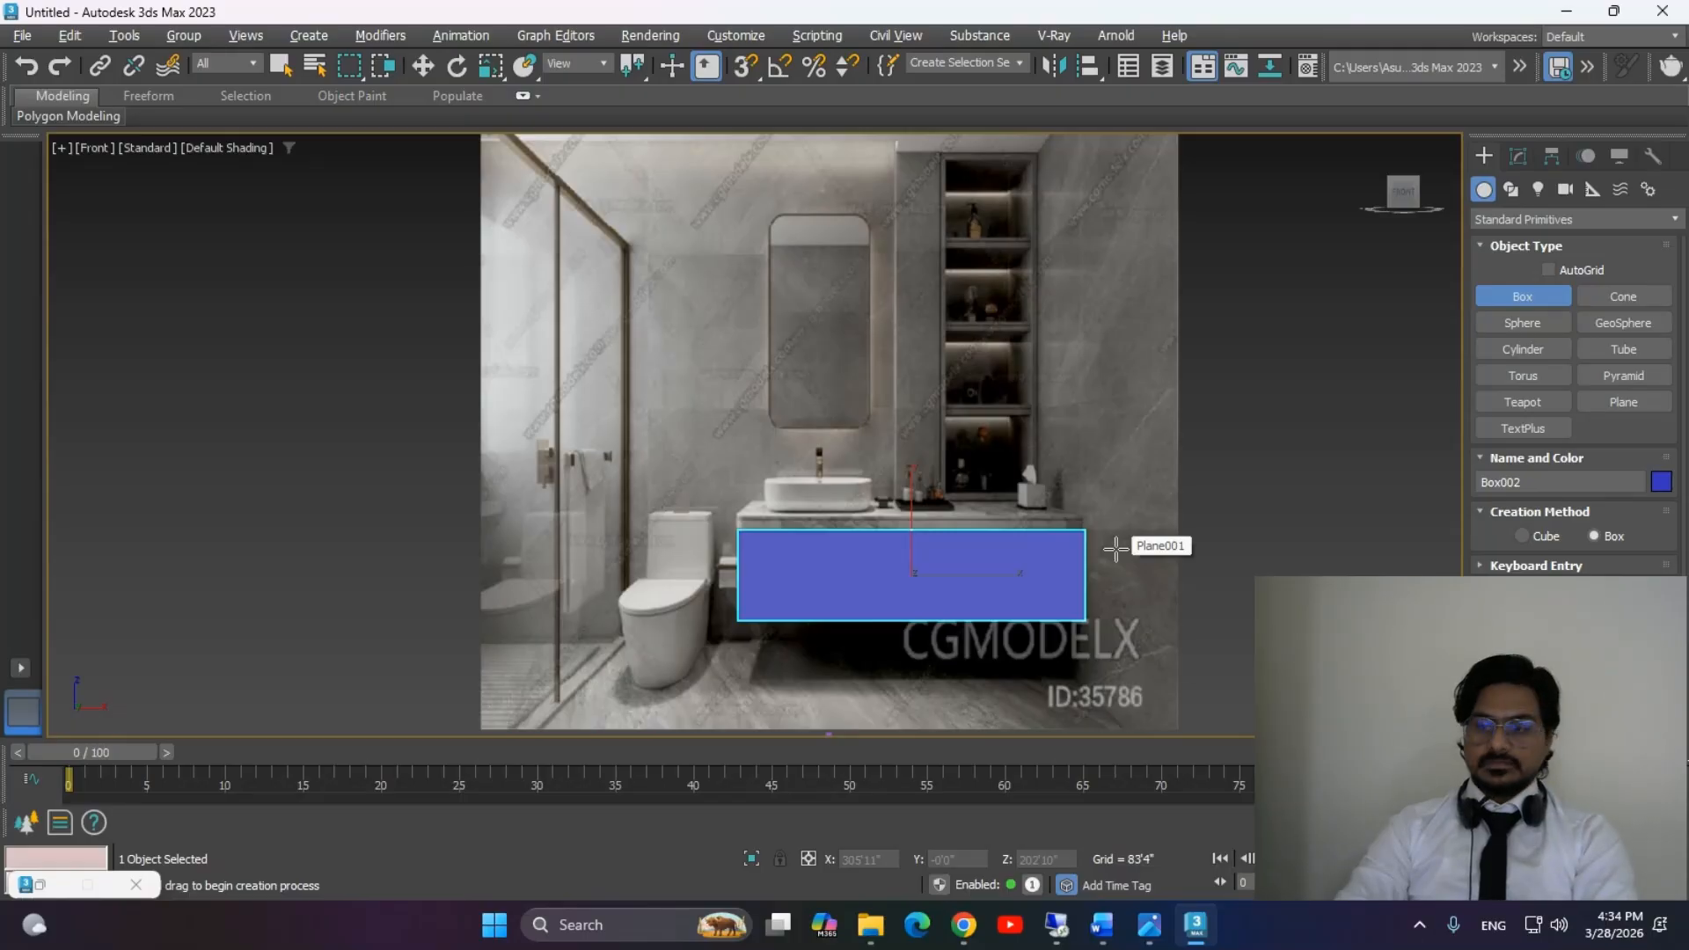
key(w)
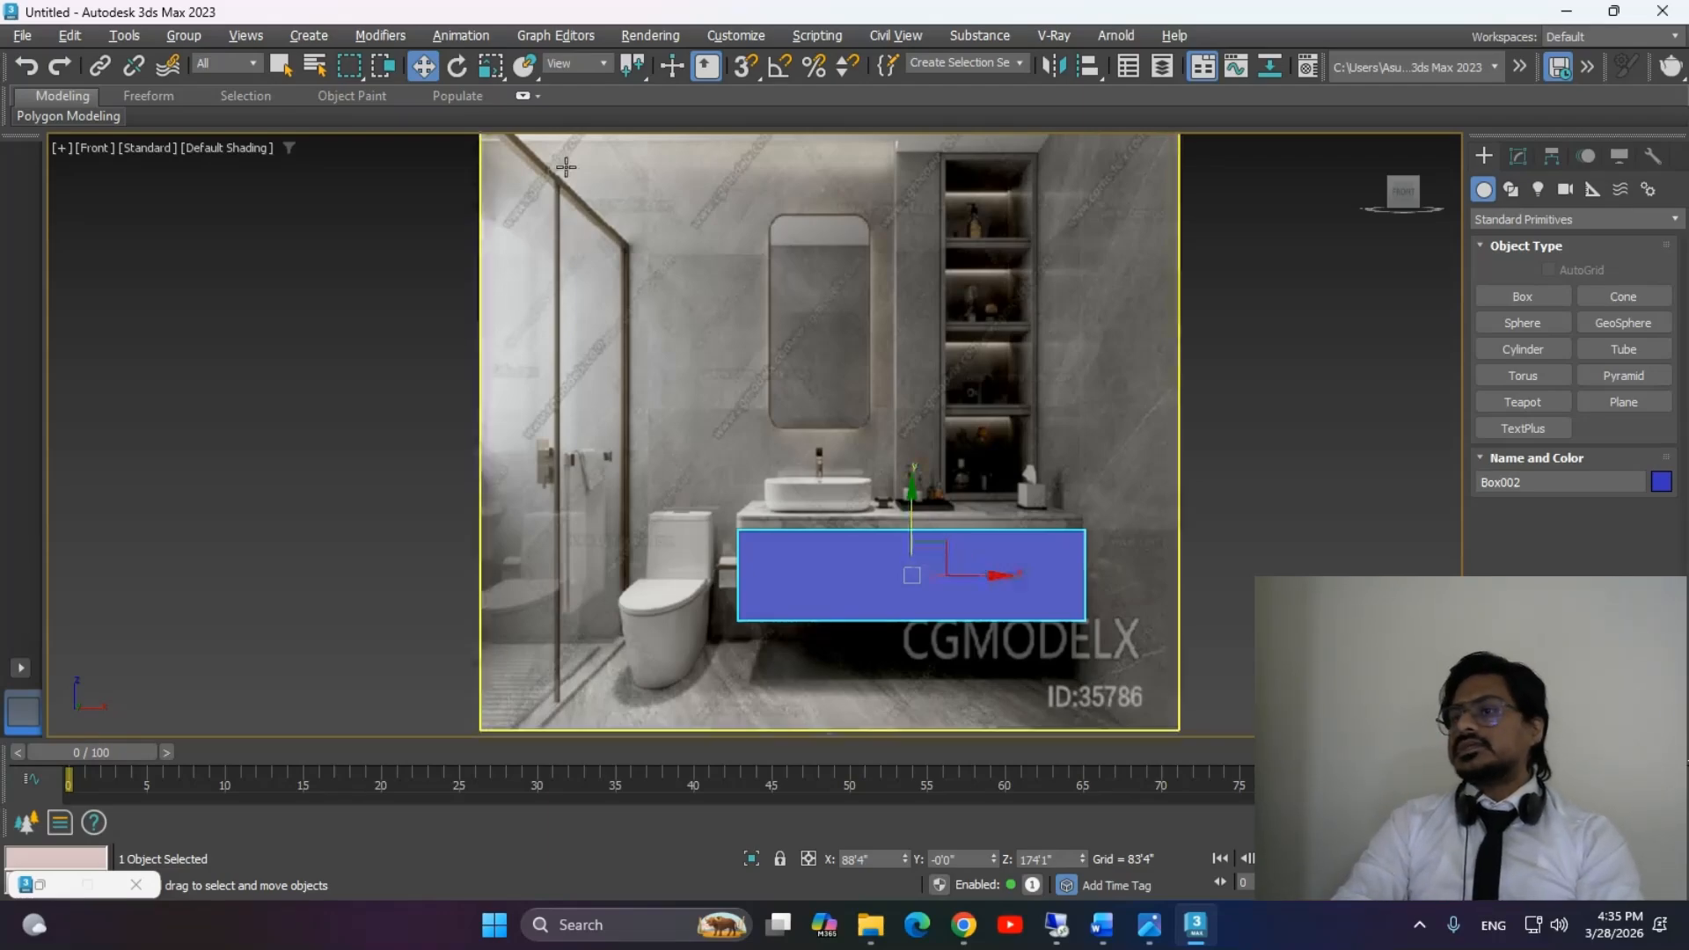
In the Layer Explorer, hide and reshow Box002, show and rehide VRayCam001, and close the explorer.
click(1161, 67)
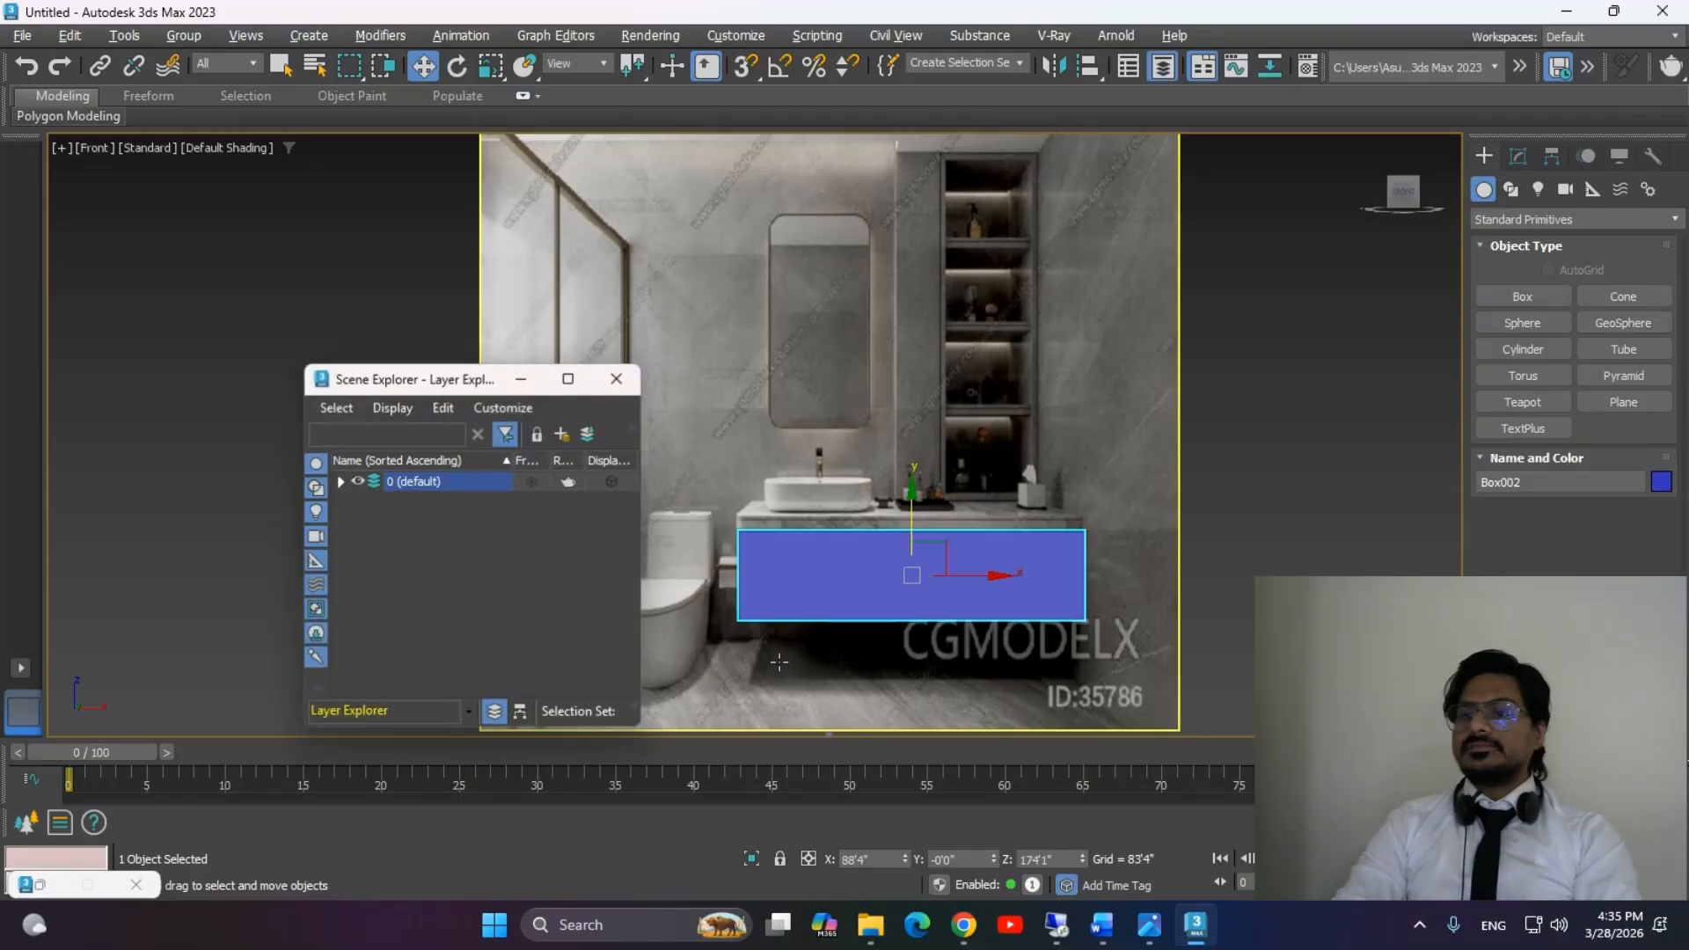
drag(437, 388, 334, 247)
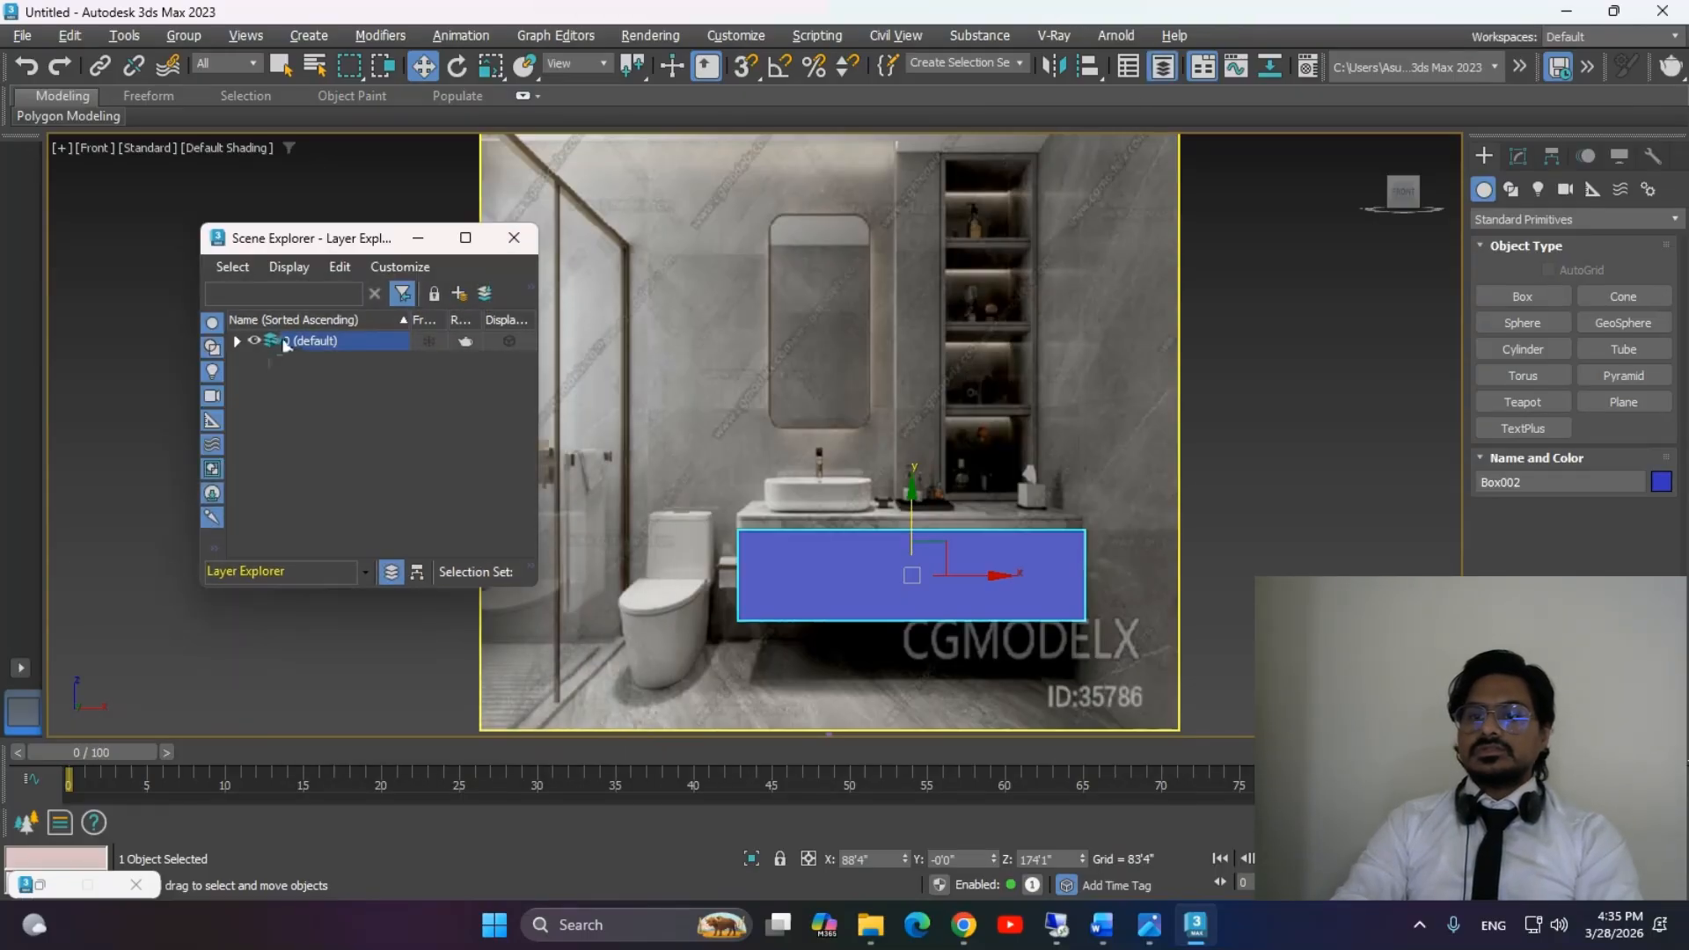
click(237, 340)
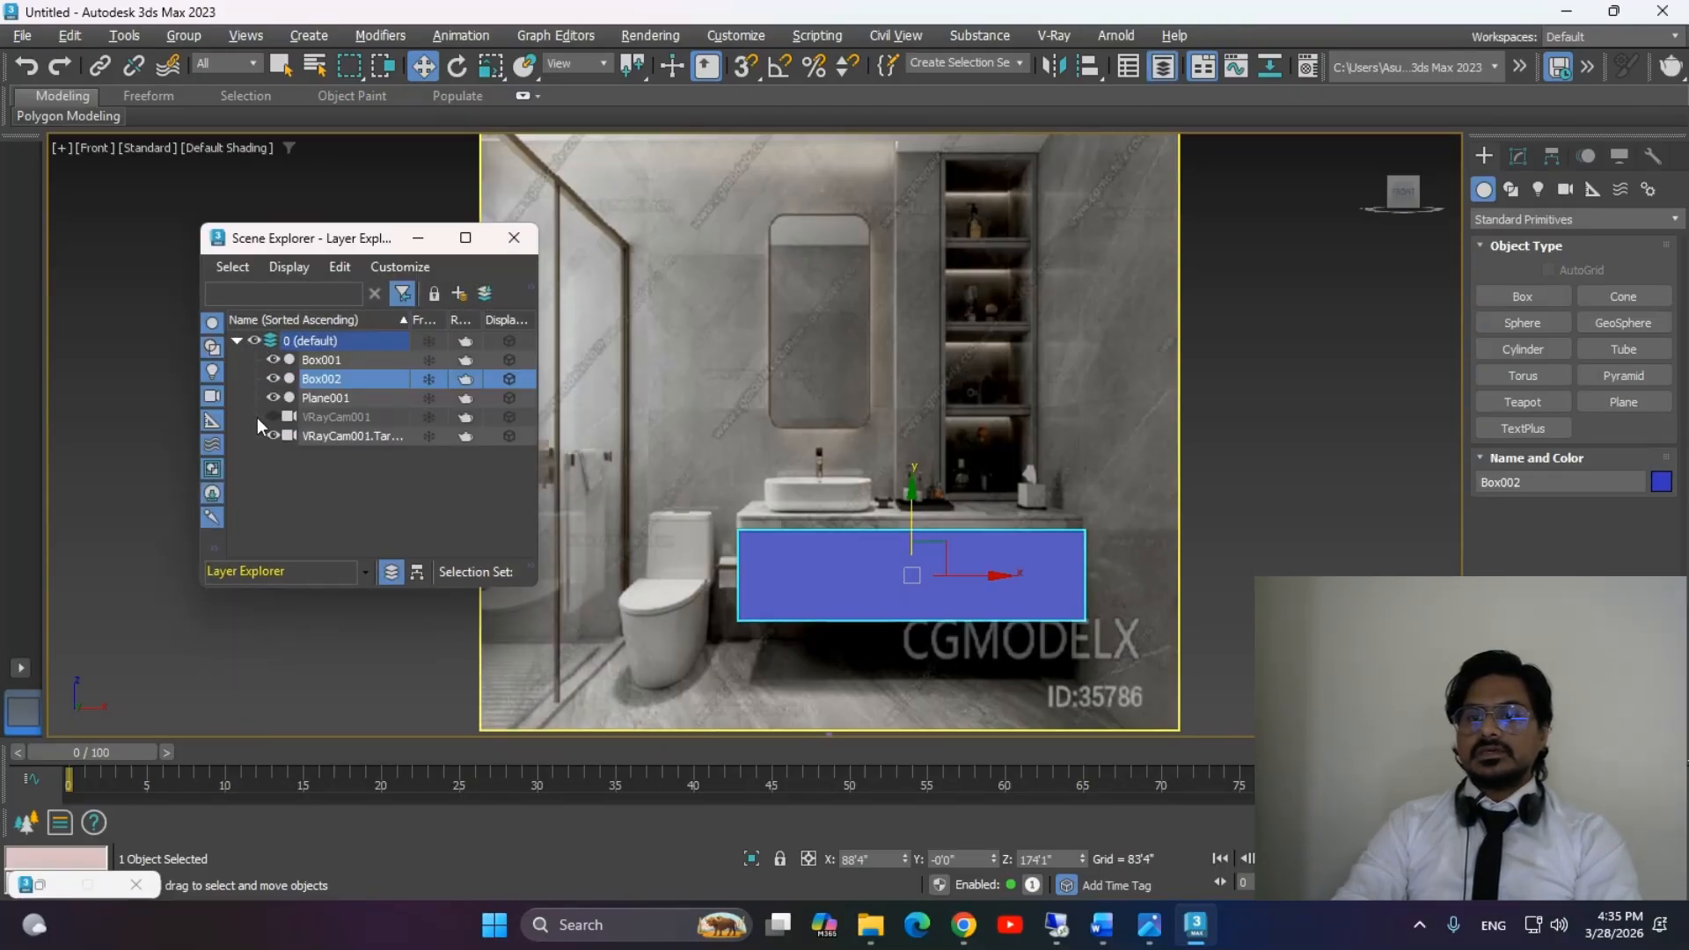
click(272, 378)
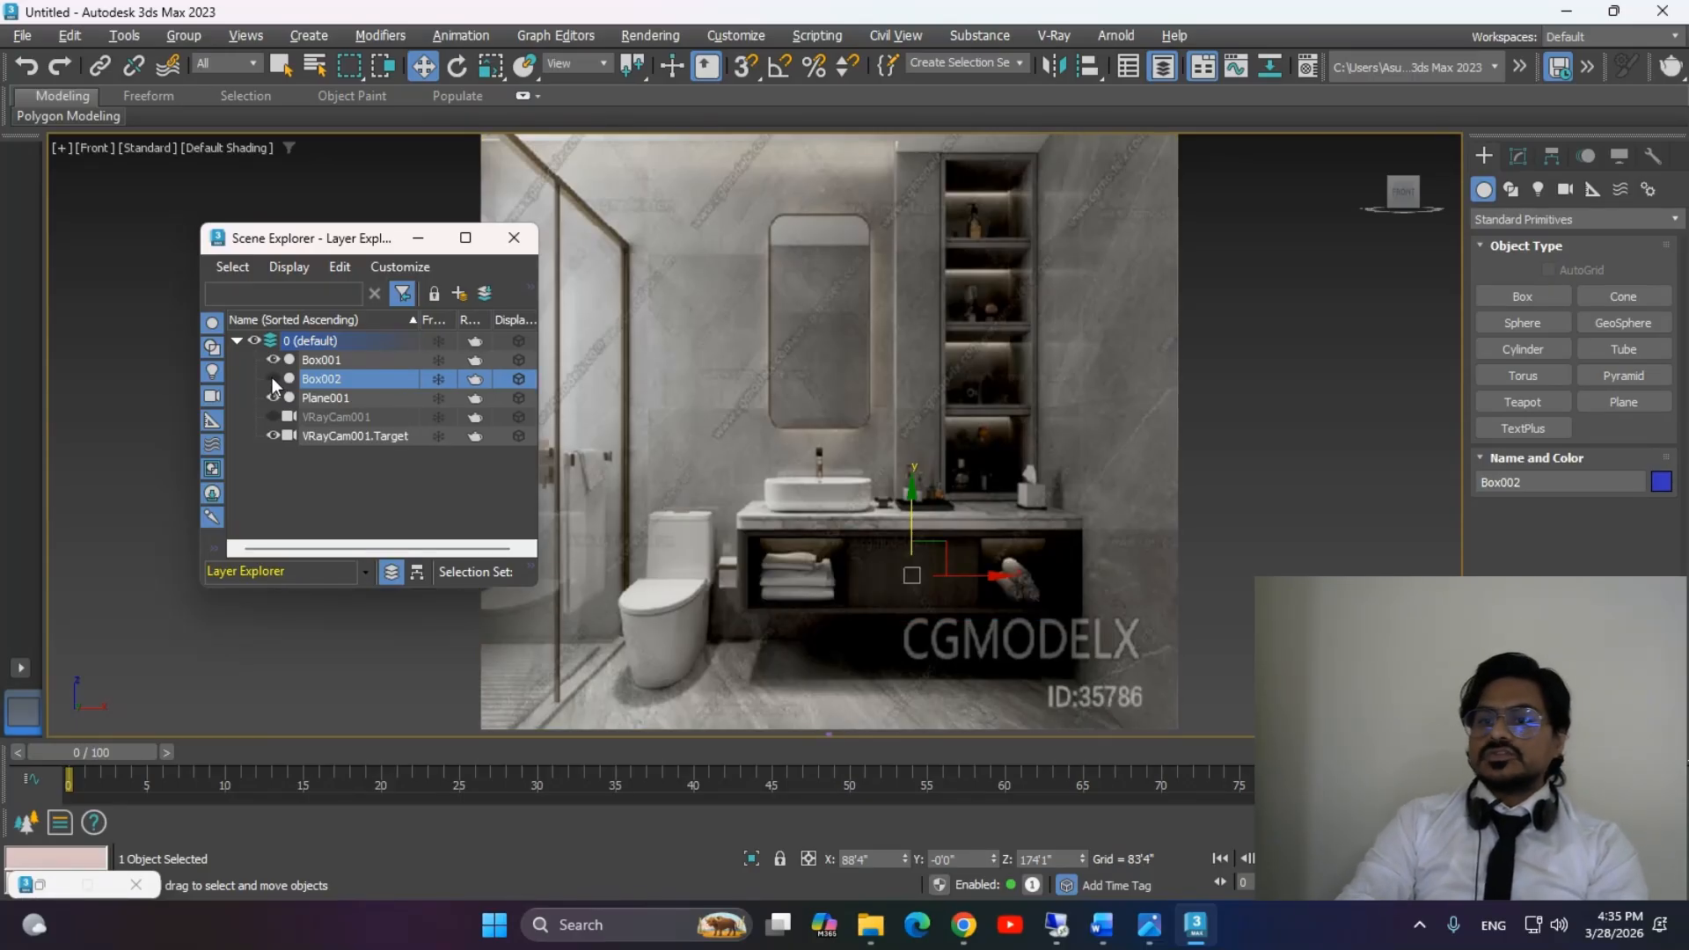
click(272, 378)
click(273, 417)
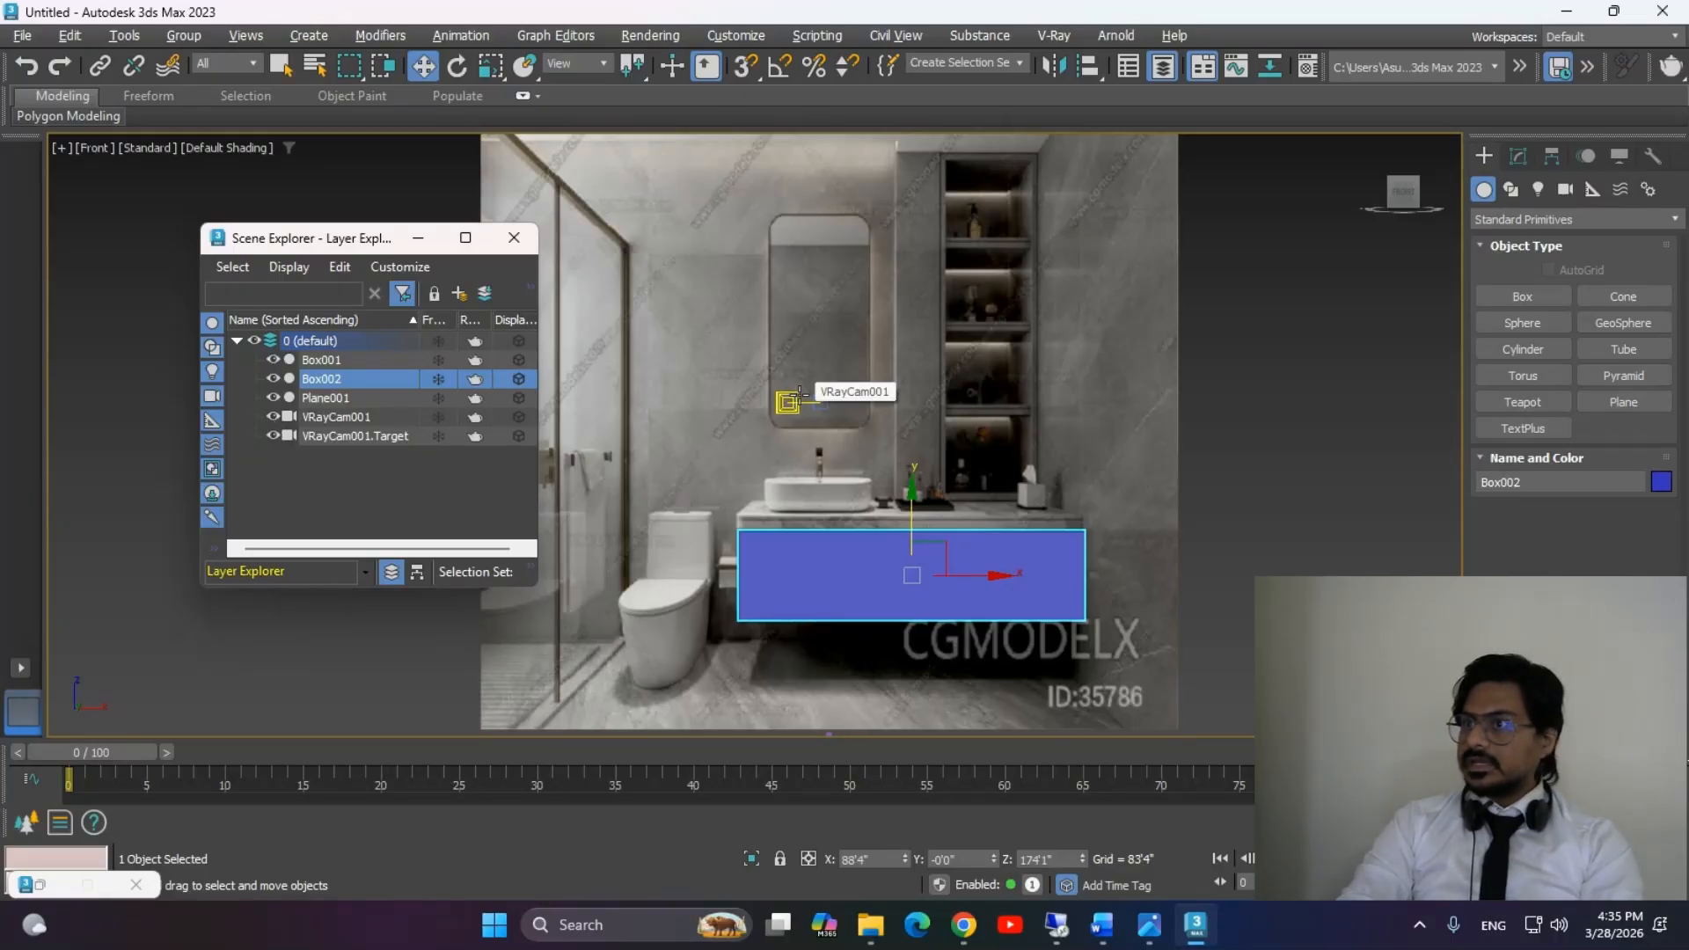
click(273, 417)
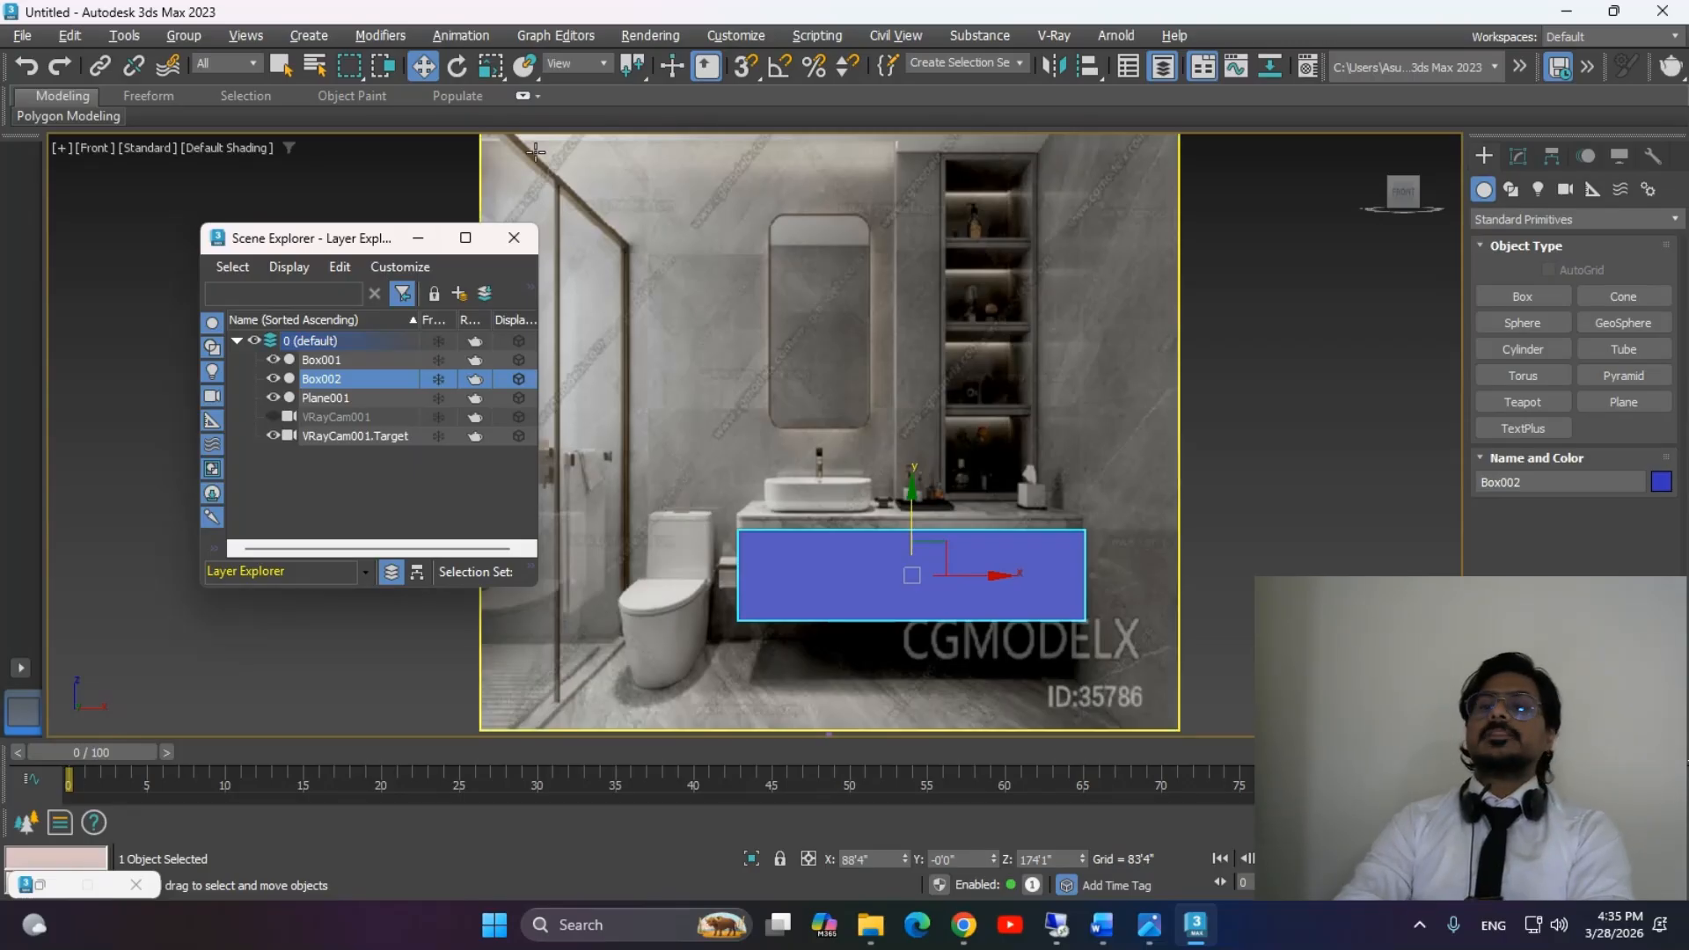
drag(332, 239, 232, 208)
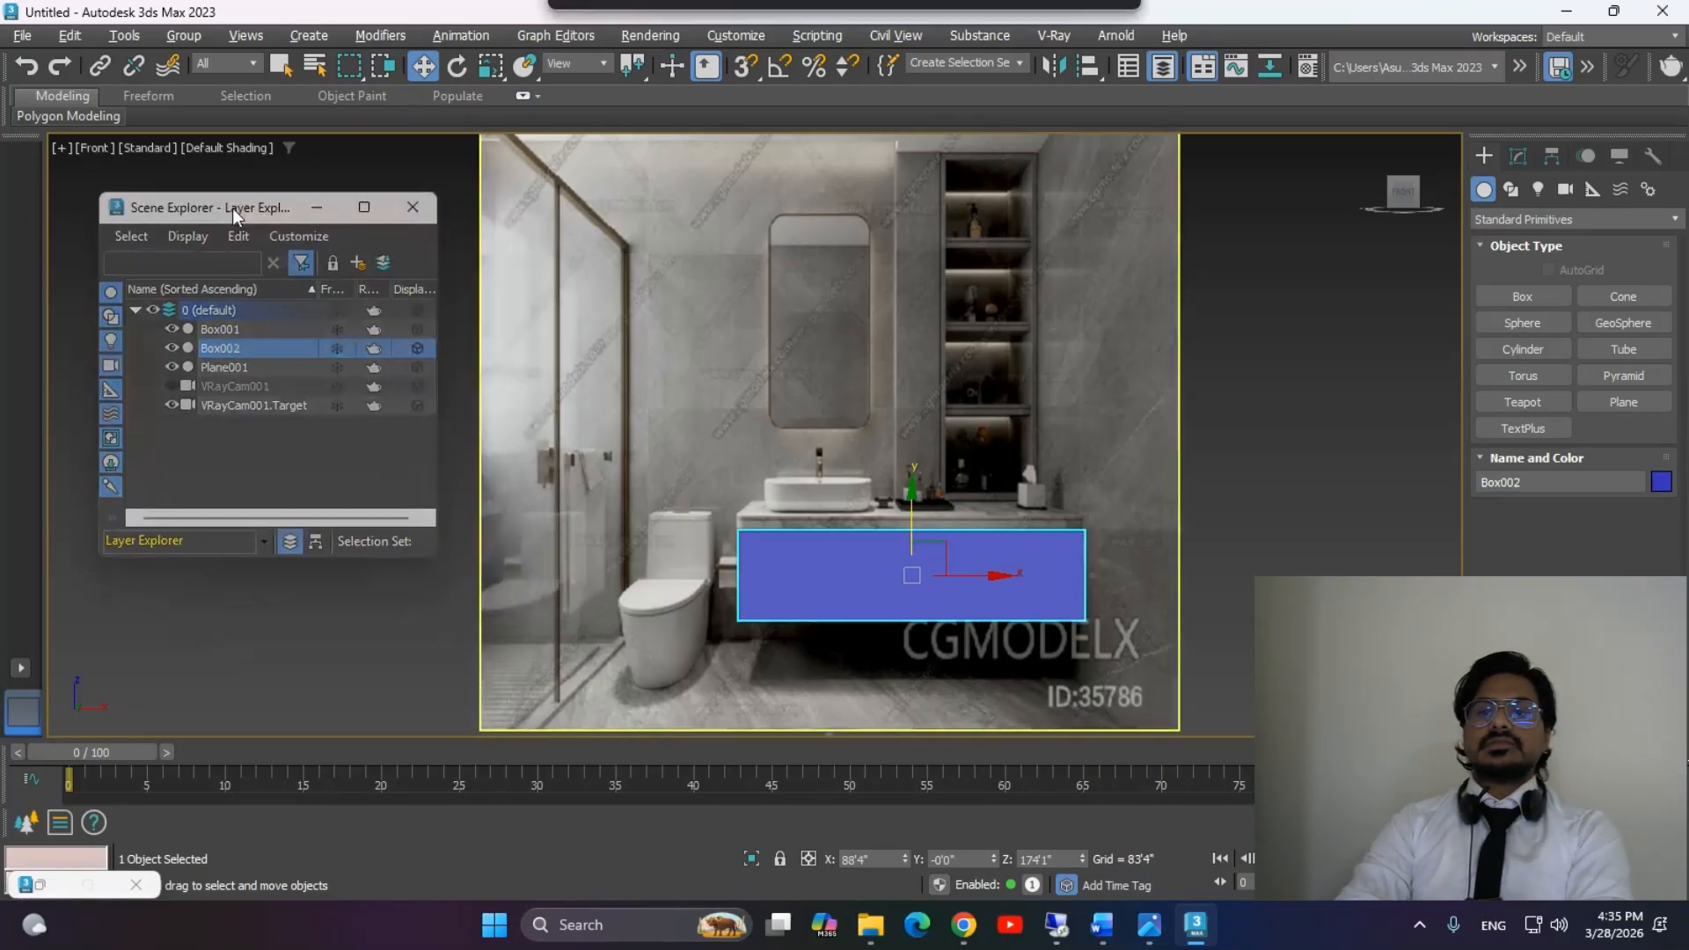
drag(439, 269, 326, 274)
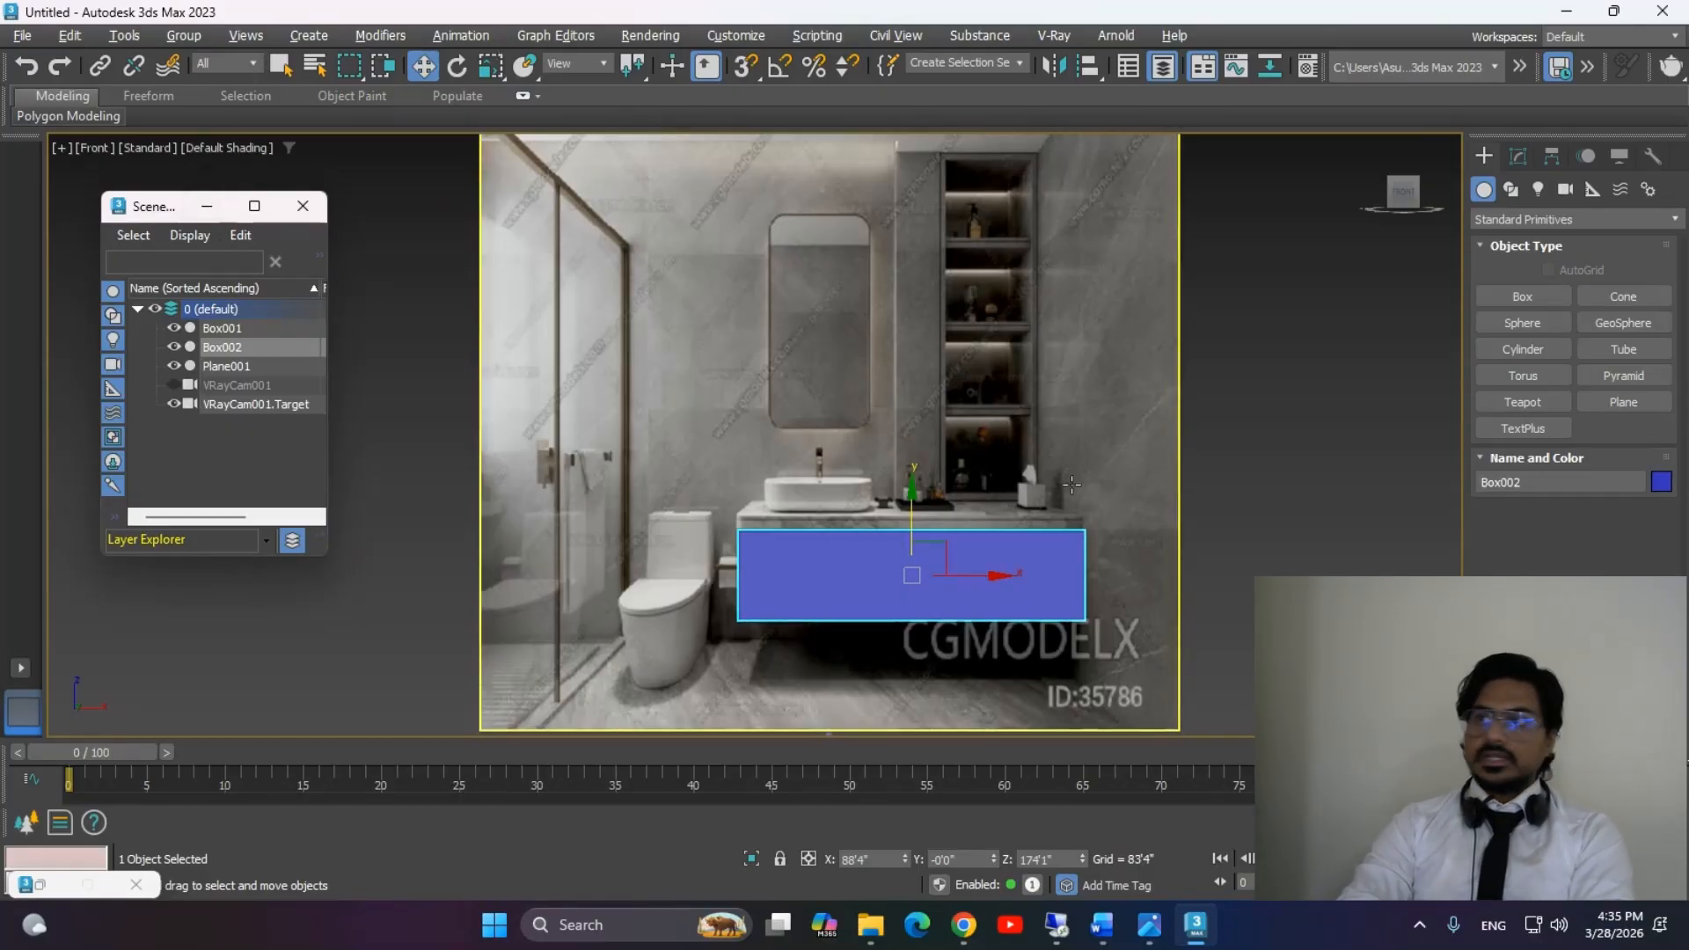
click(303, 206)
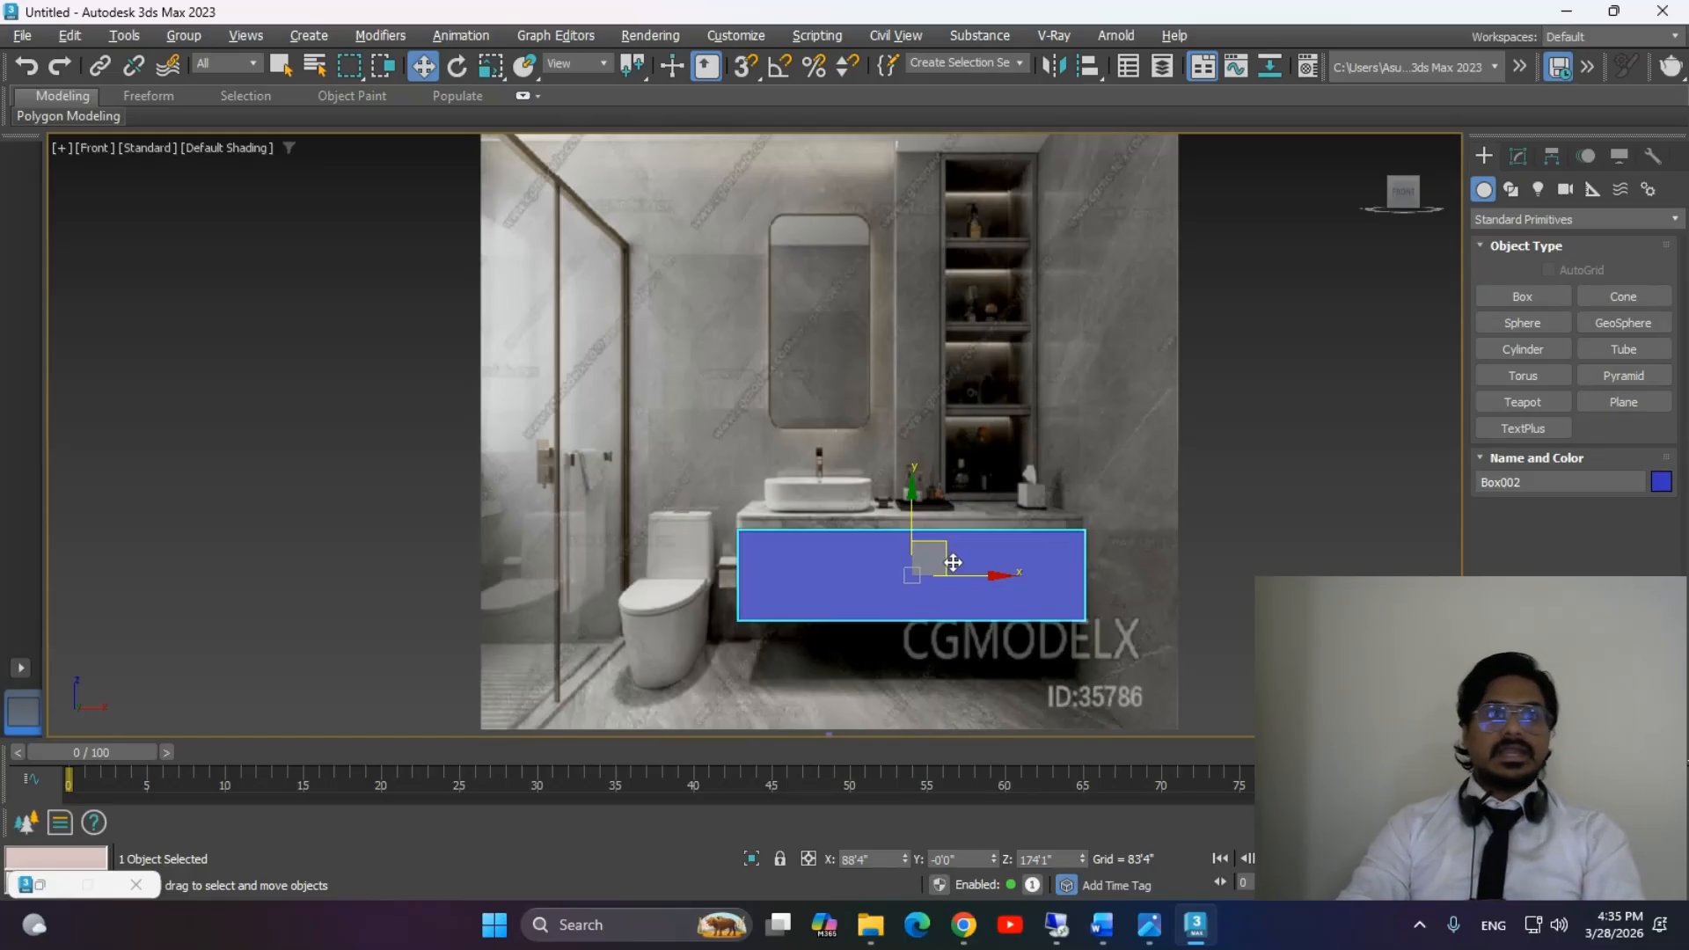
Make the vanity box see-through so the reference image shows behind it in the Front view.
key(alt+x)
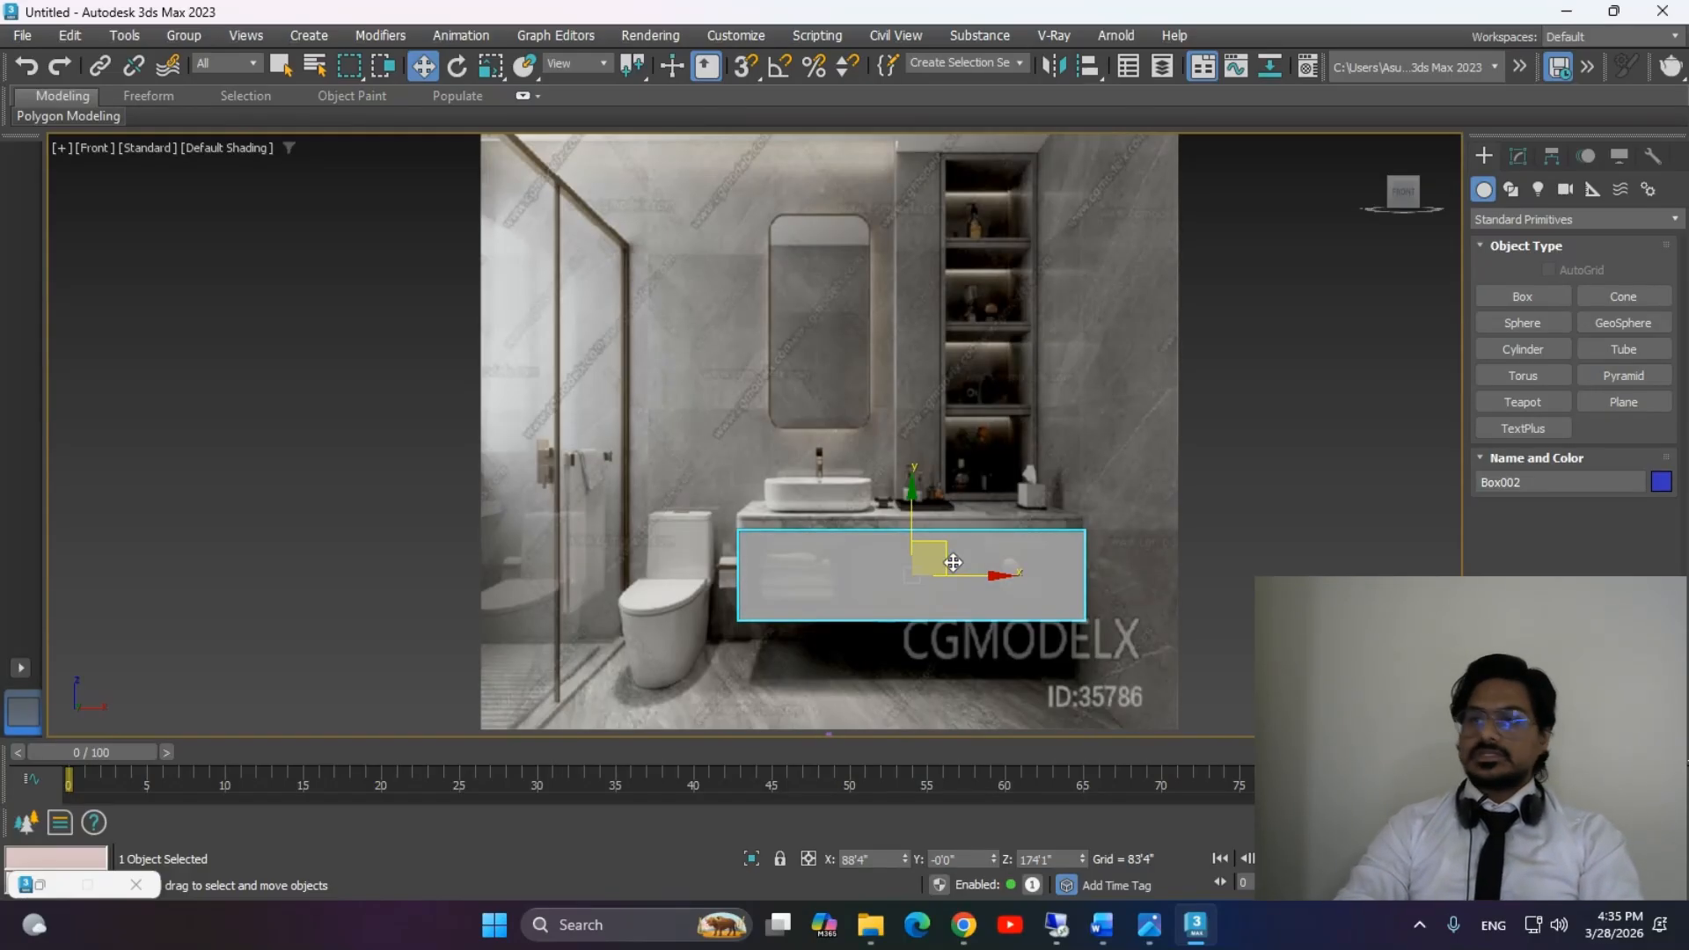
scroll(1012, 598, up, 3)
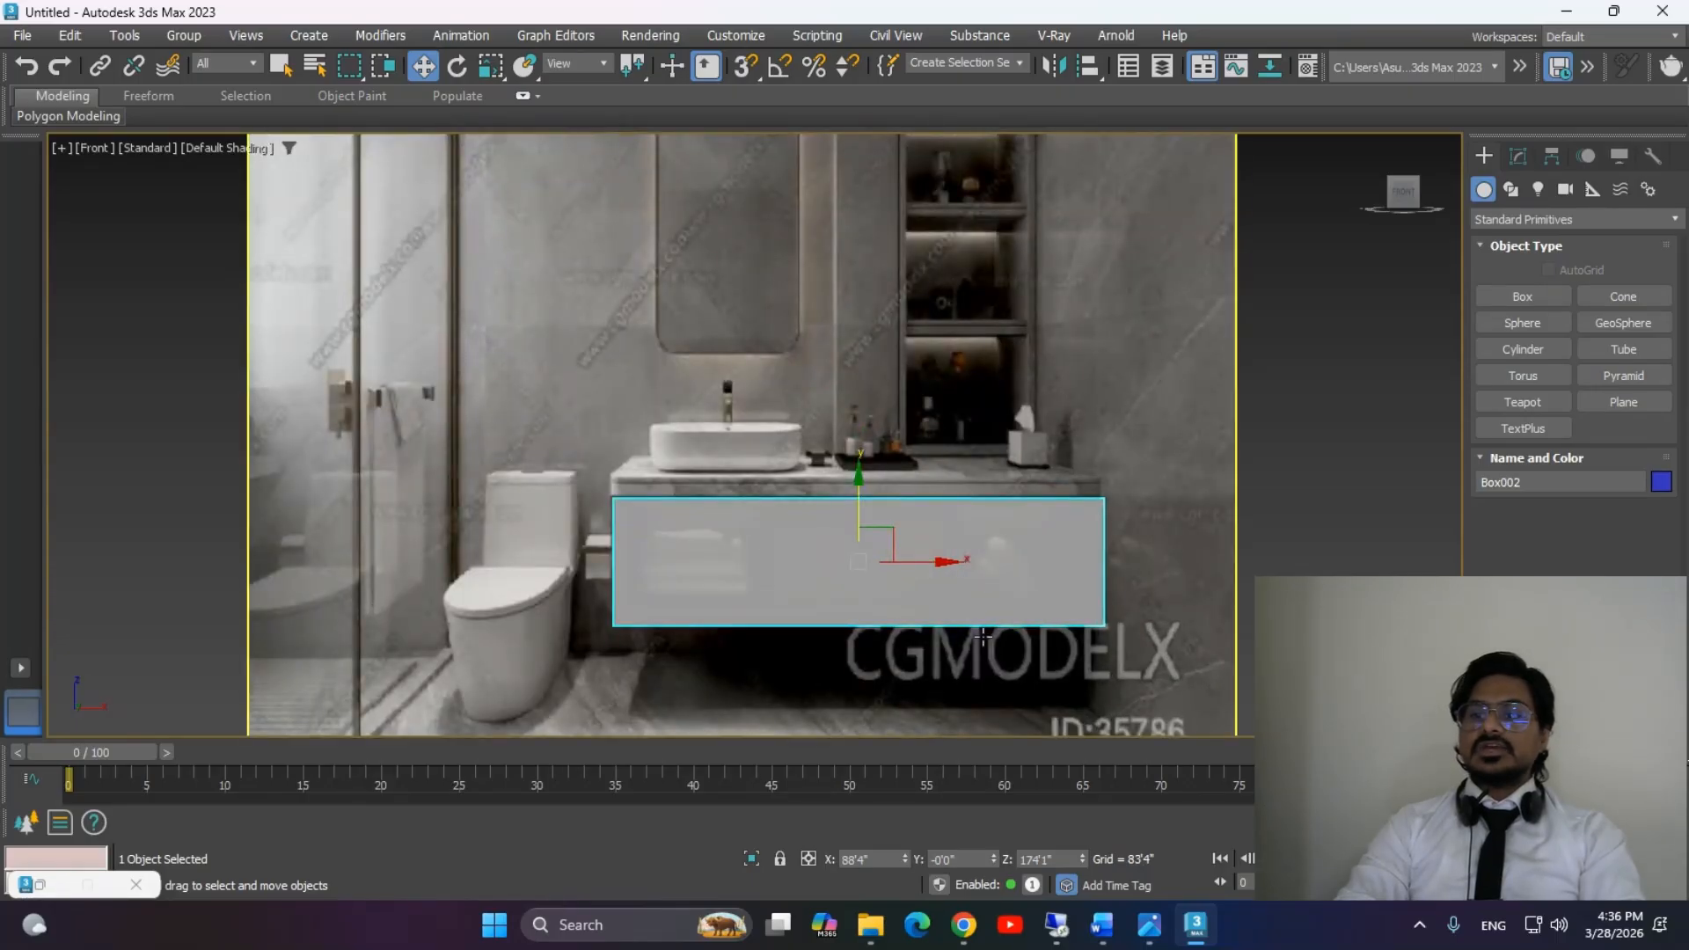
Raise the see-through vanity box slightly along the vertical axis in the Front view.
mouse_move(905, 495)
mouse_down()
mouse_move(906, 472)
mouse_move(902, 545)
mouse_move(900, 467)
mouse_up()
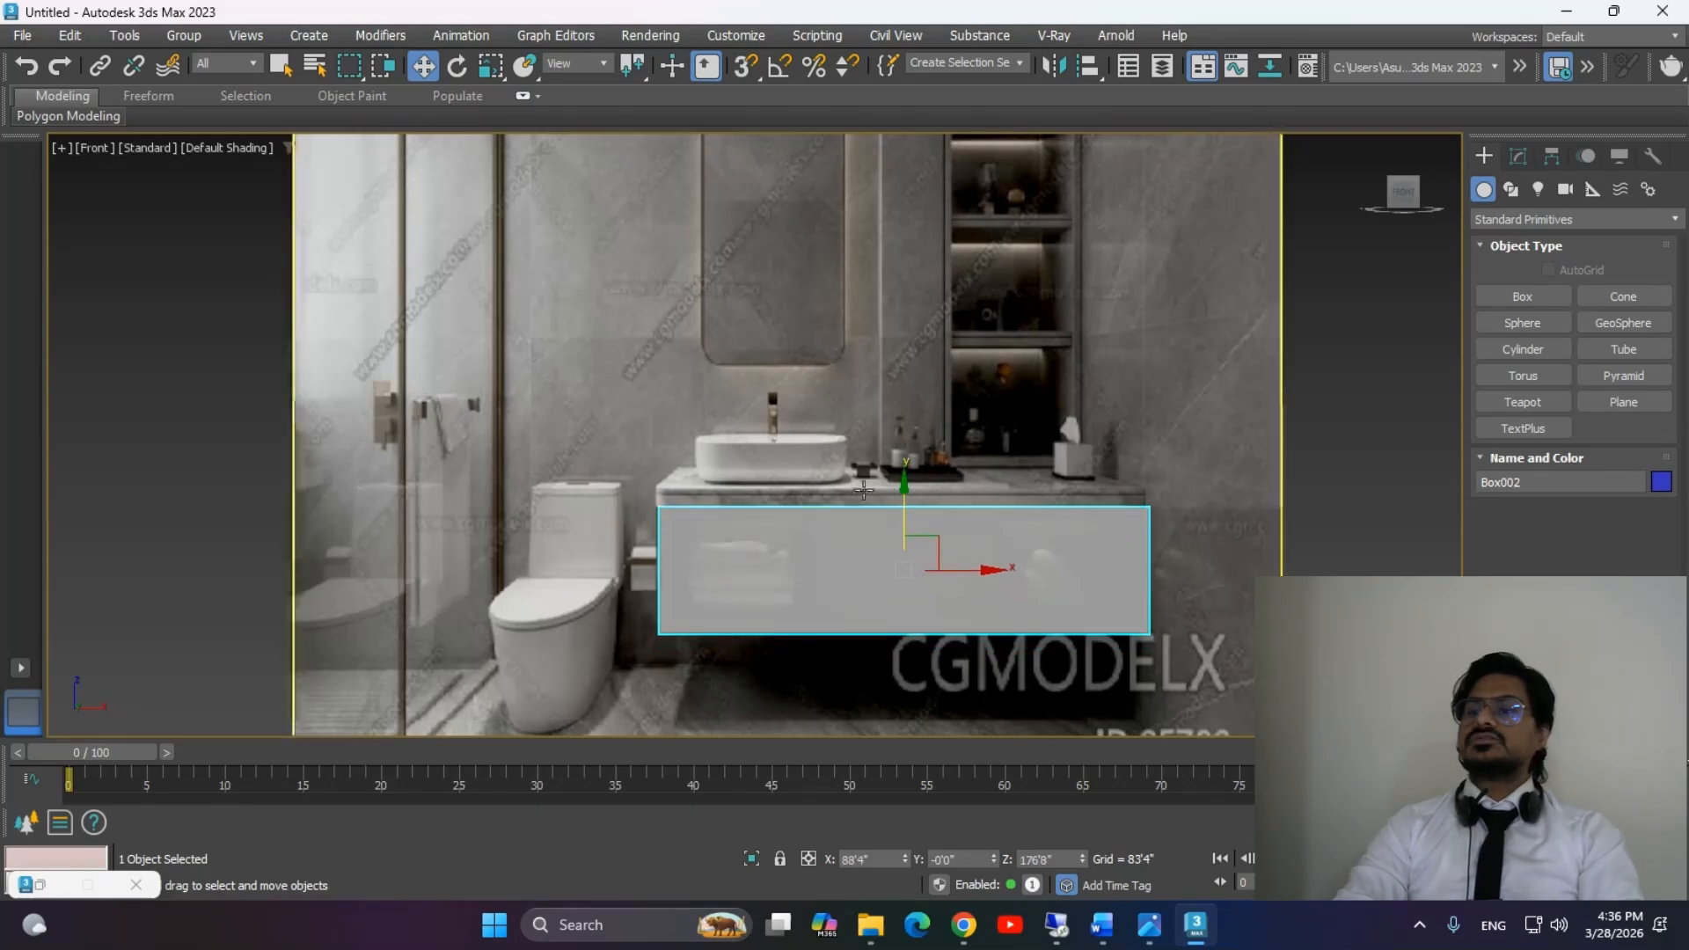
scroll(867, 484, down, 2)
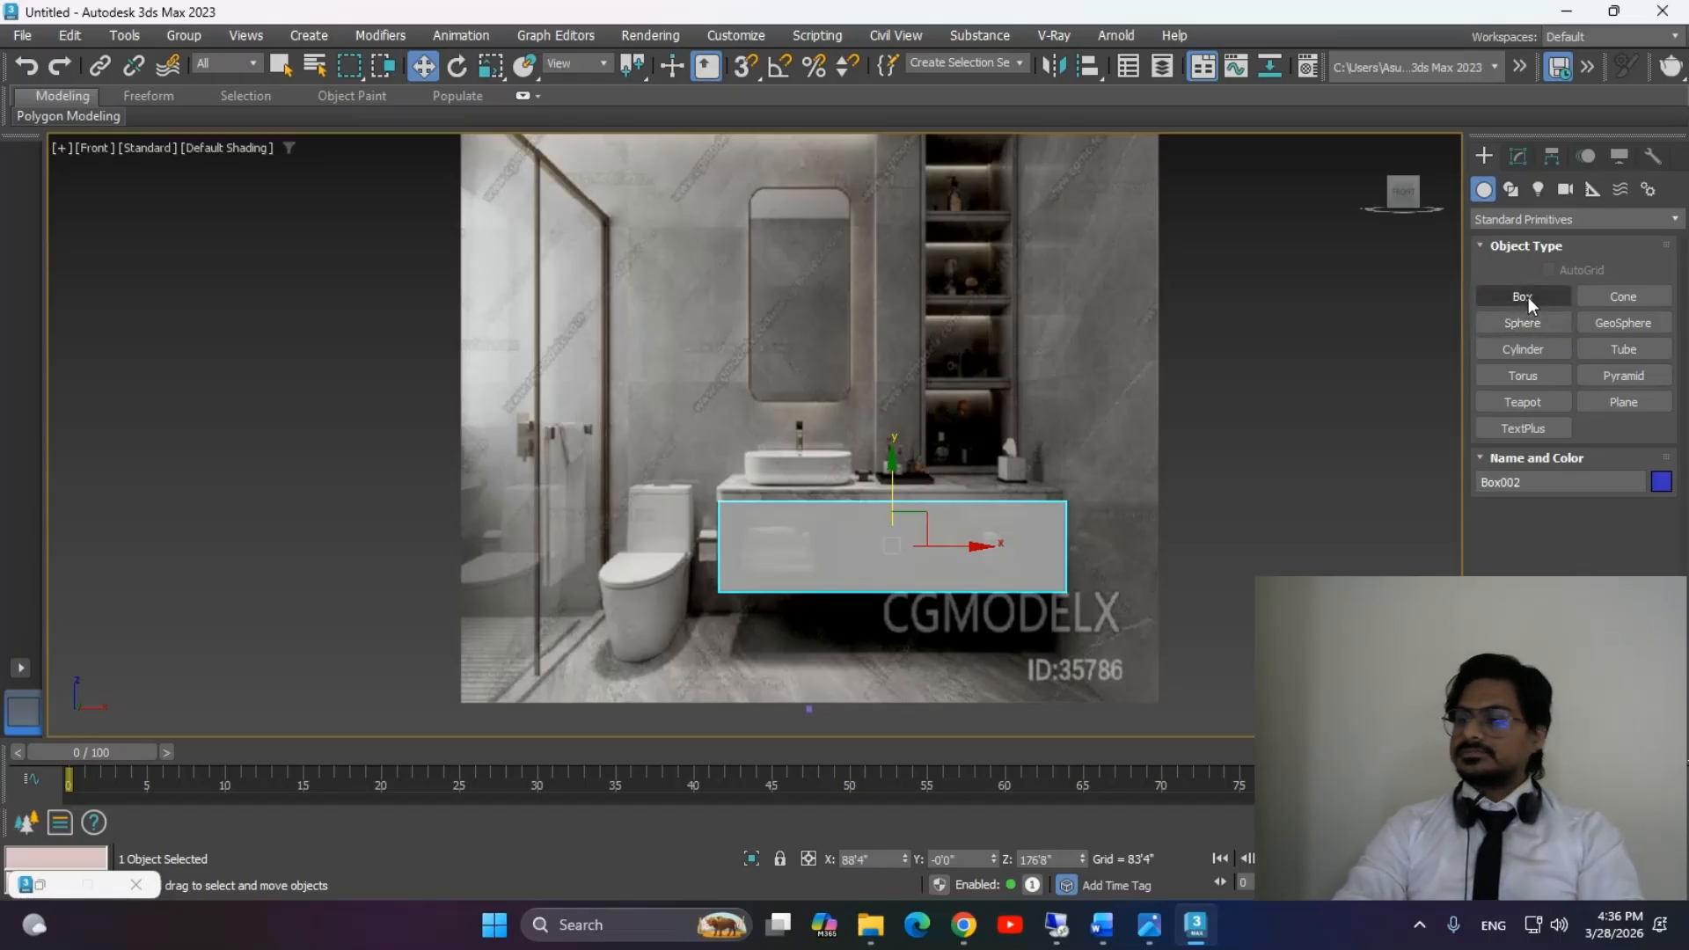
click(1627, 404)
drag(371, 595, 1197, 726)
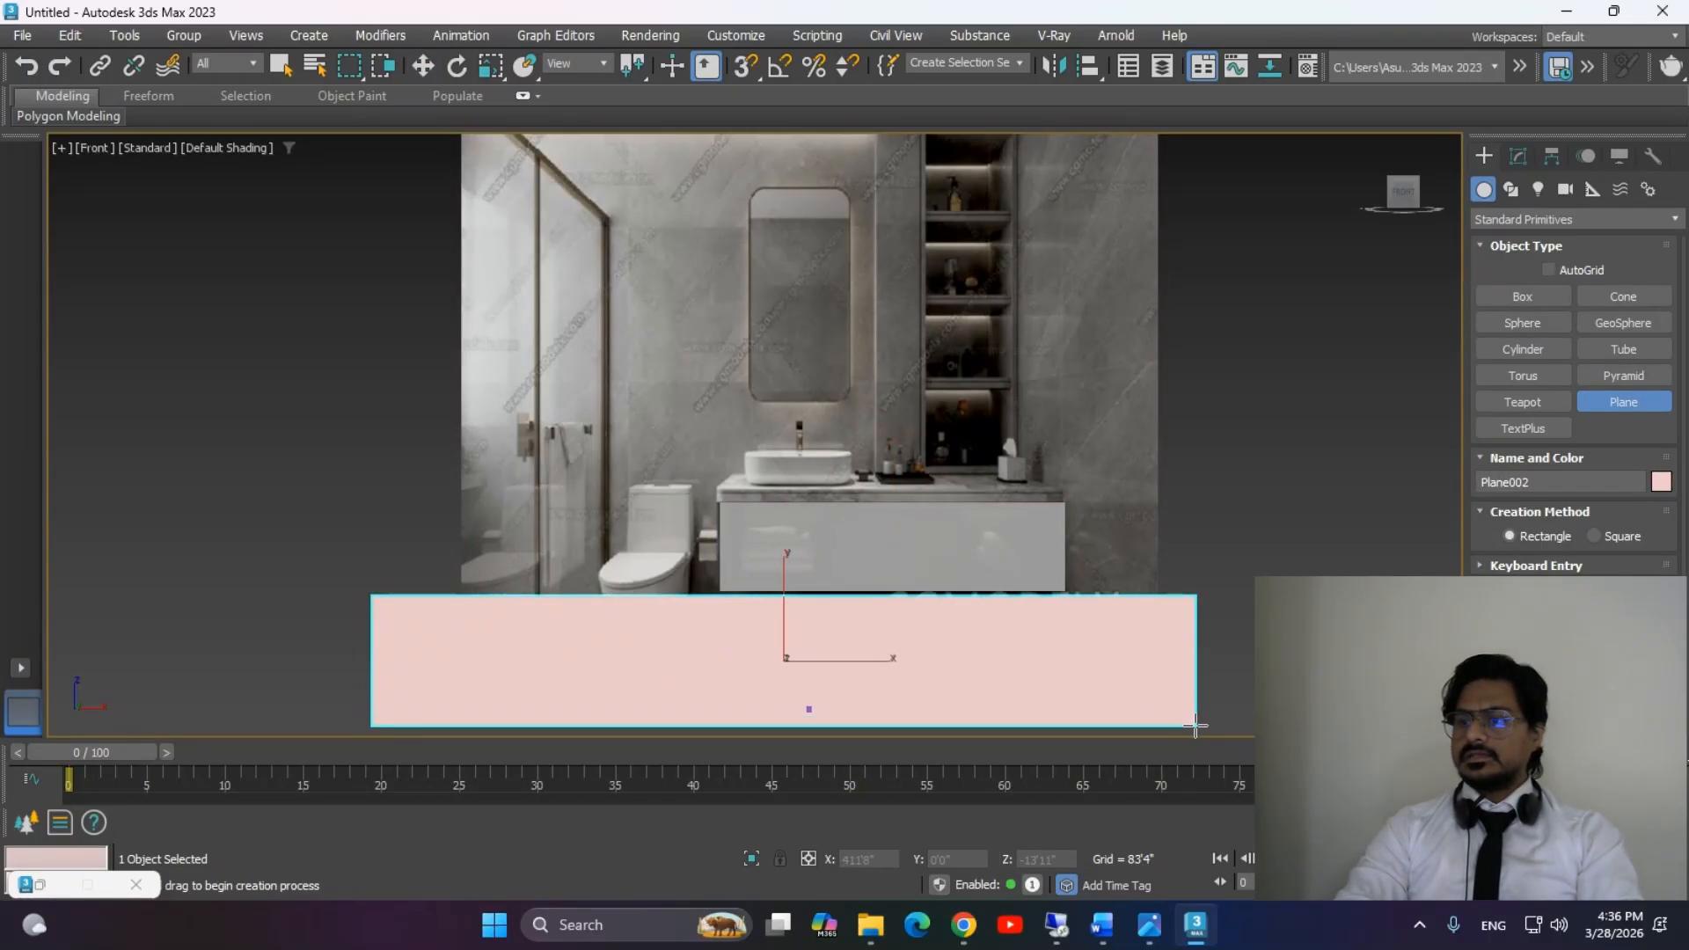
key(w)
key(Delete)
Create a plane over the shower, toilet and mirror wall in the Front view and make it see-through.
middle_drag(953, 304, 976, 416)
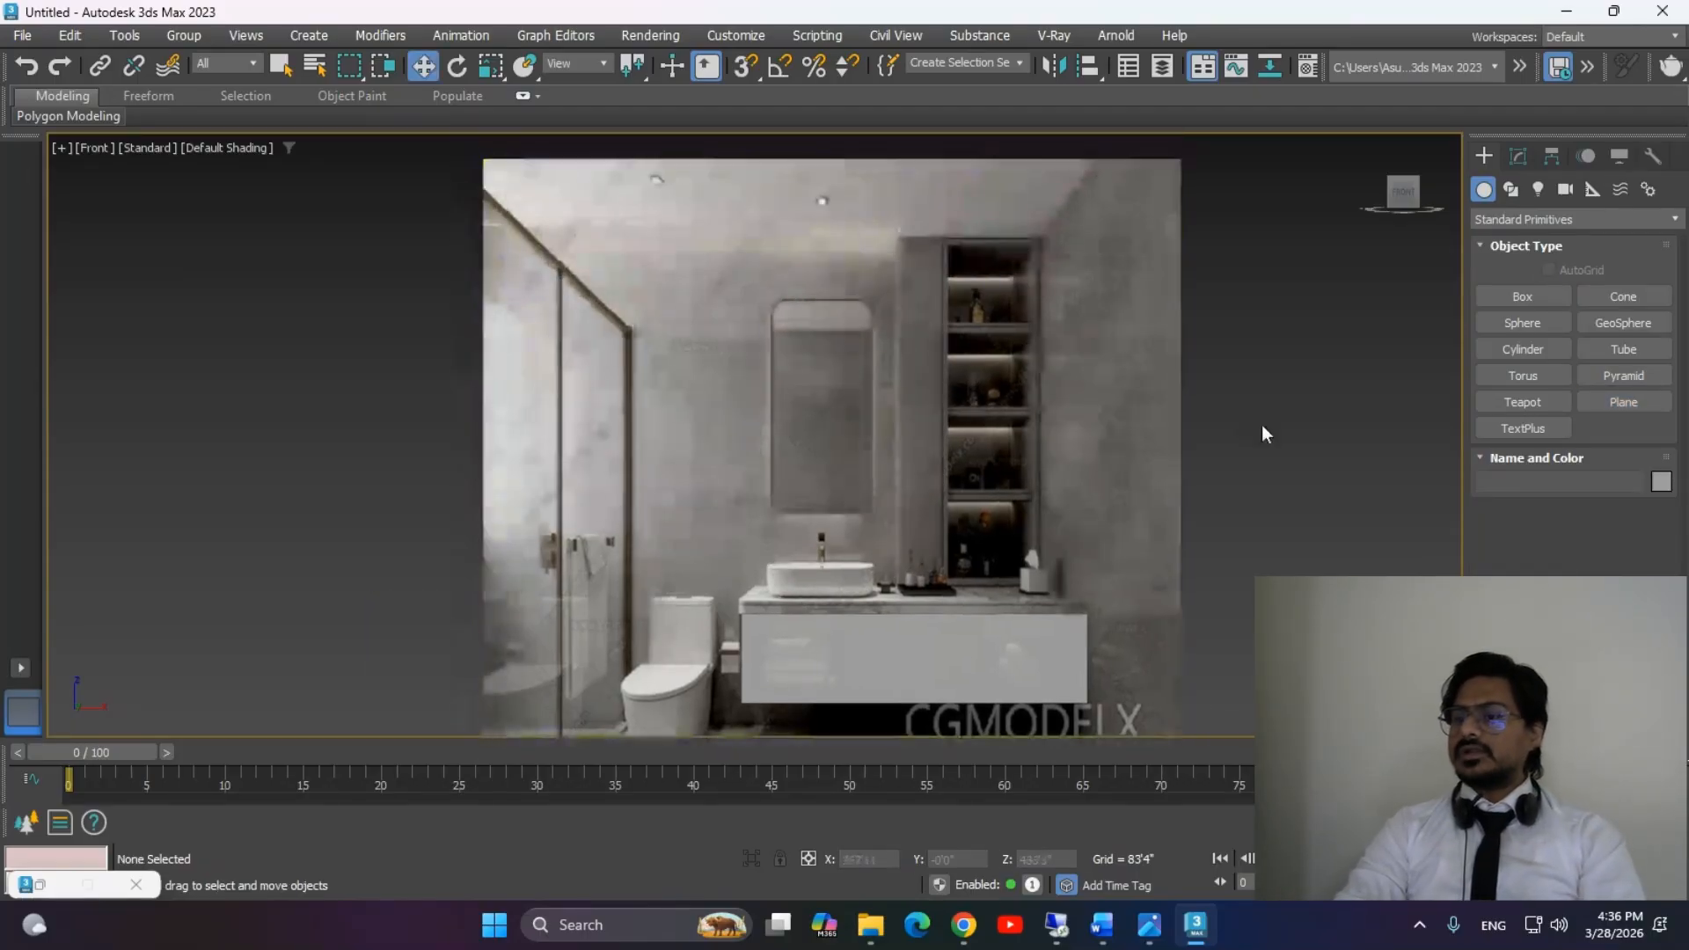
click(1610, 402)
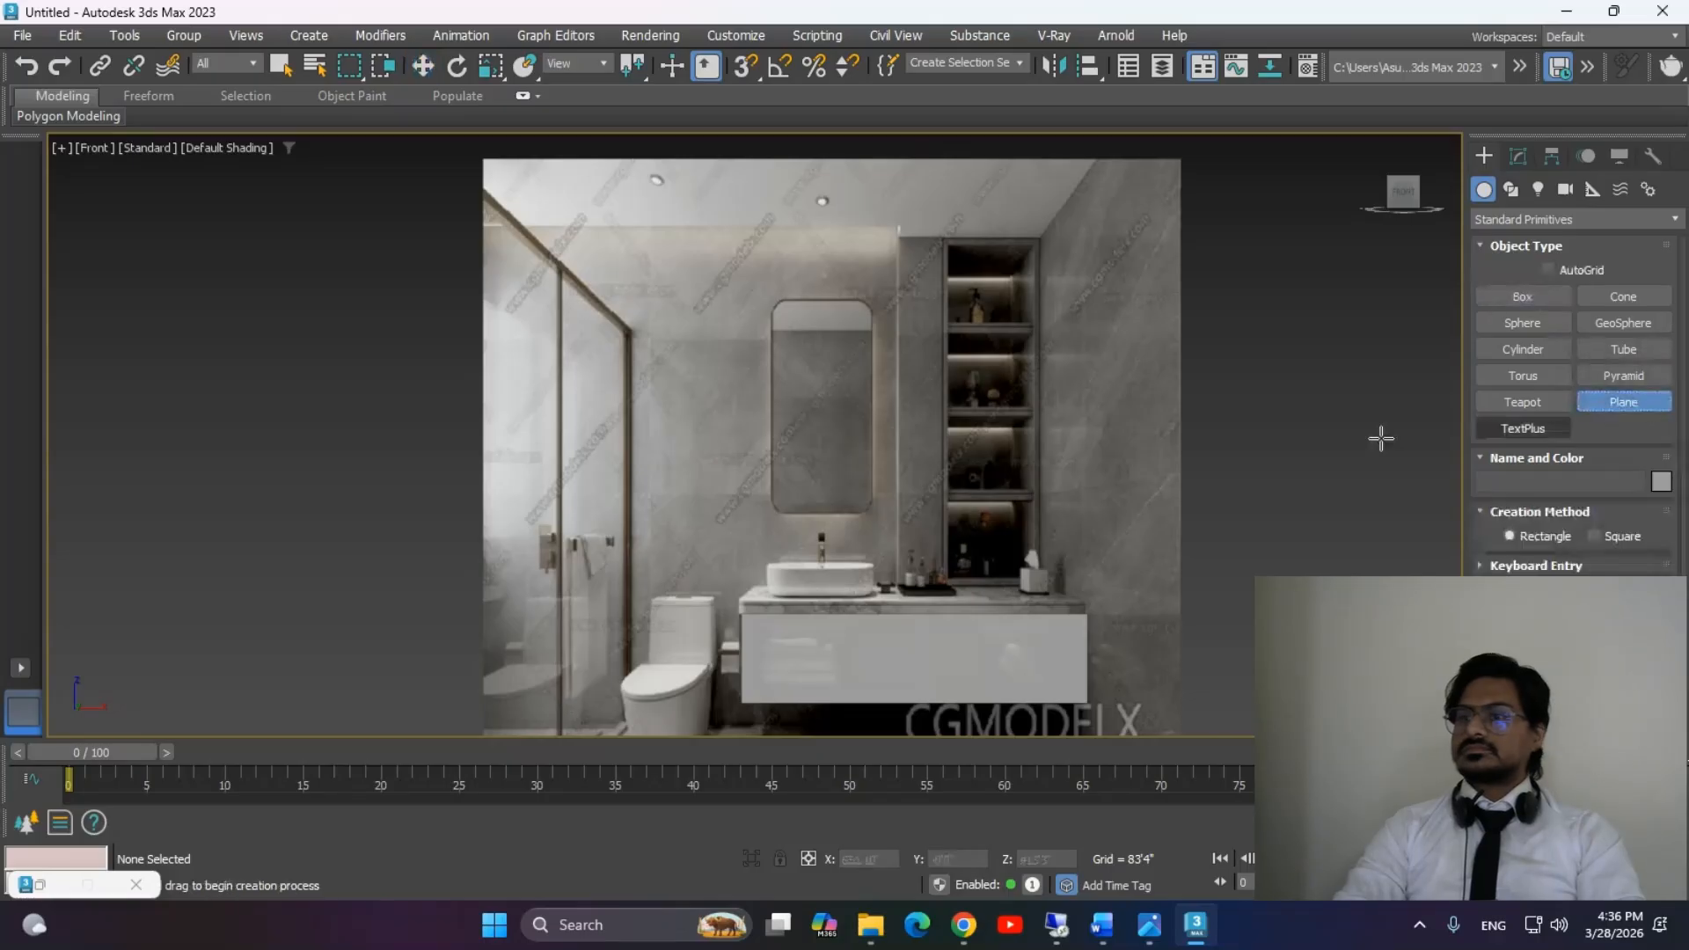
drag(456, 219, 908, 764)
key(alt+x)
scroll(882, 422, down, 2)
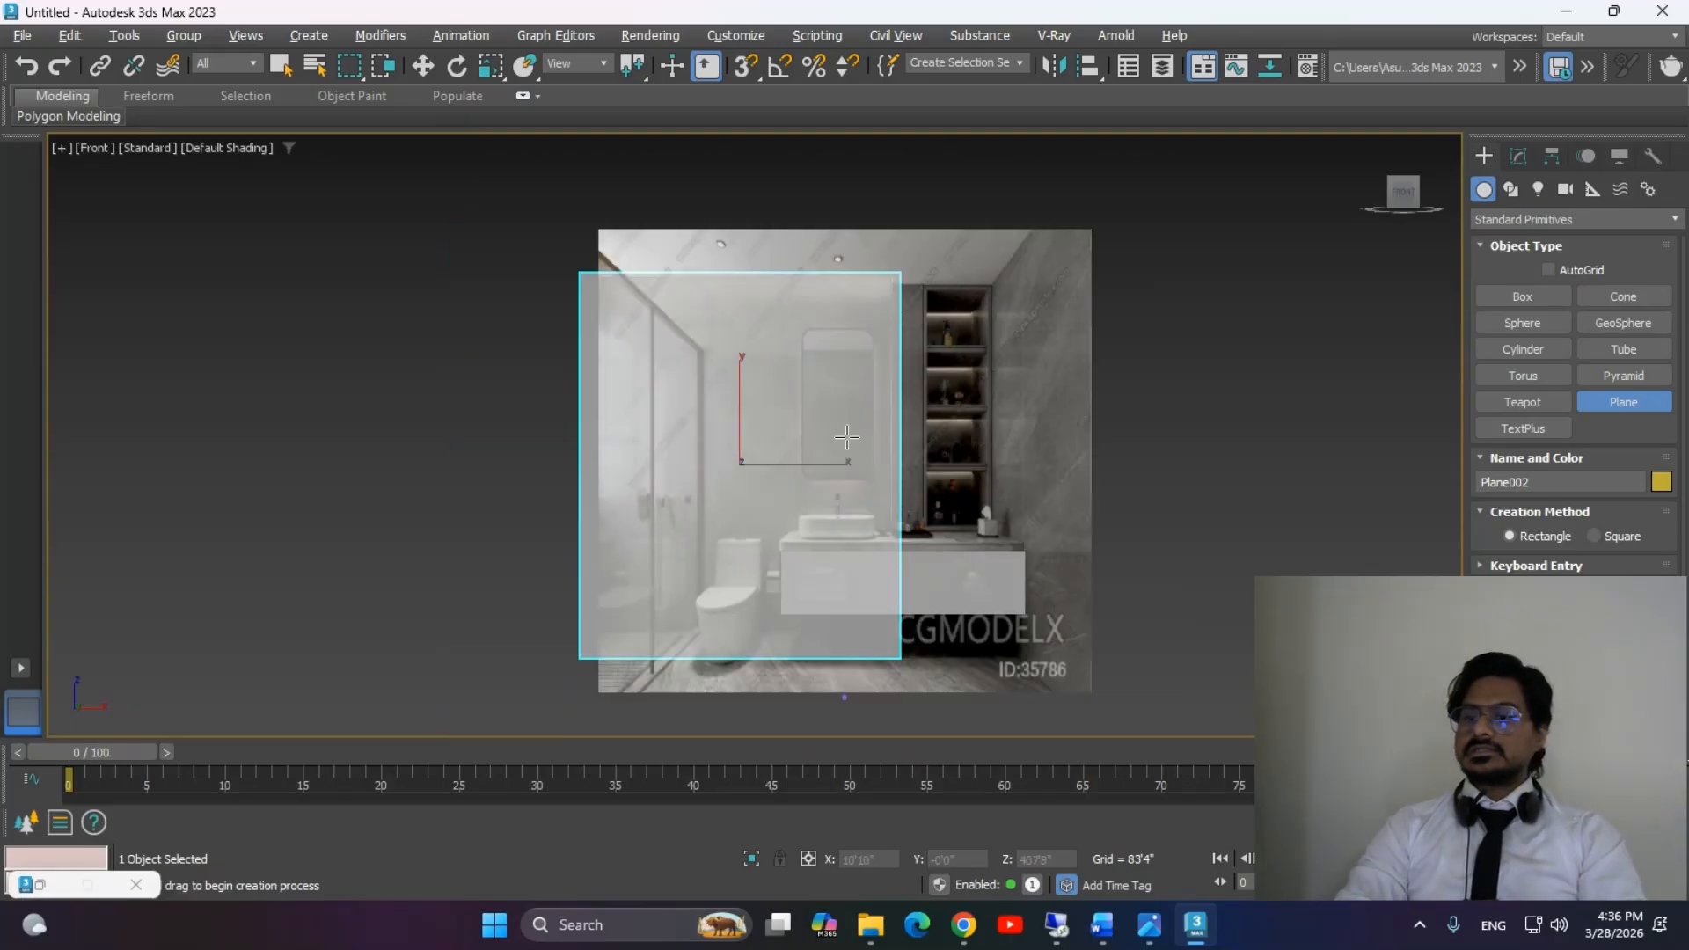
Shift the see-through plane slightly along the X axis to align its edge with the wall corner beside the shelving.
middle_drag(881, 422, 930, 383)
scroll(832, 536, up, 2)
middle_drag(833, 536, 872, 570)
key(w)
mouse_move(848, 461)
mouse_down()
mouse_move(765, 460)
mouse_move(835, 461)
mouse_up()
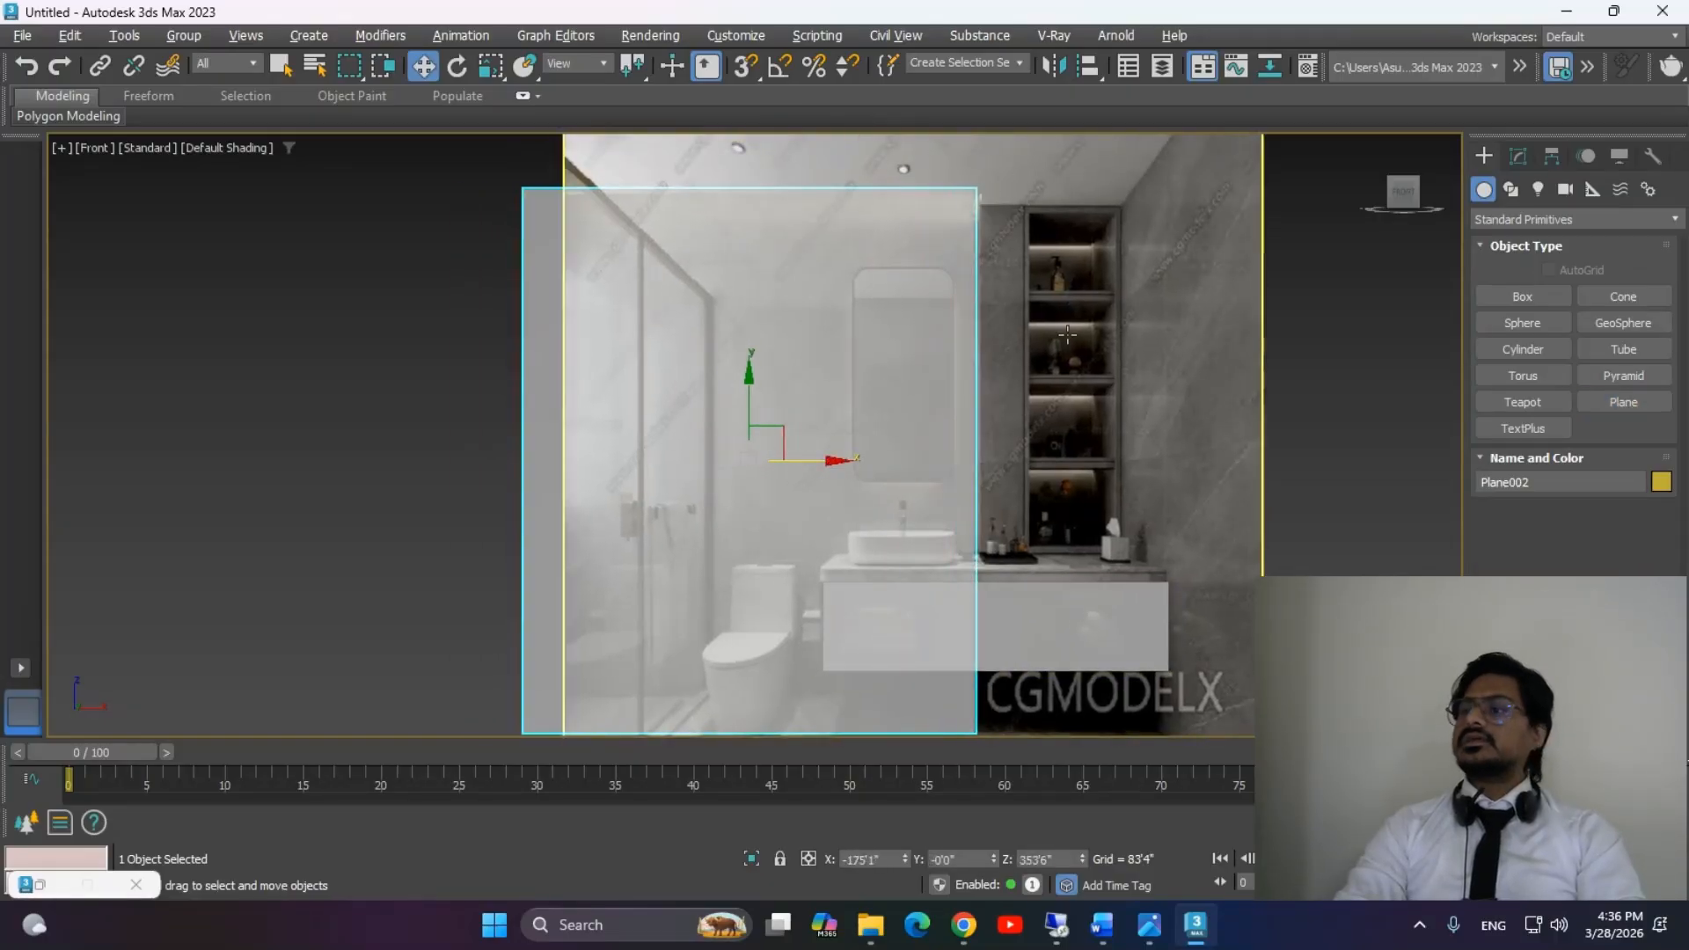
Create a see-through box in the Front view covering the shelving section above the countertop.
click(1522, 297)
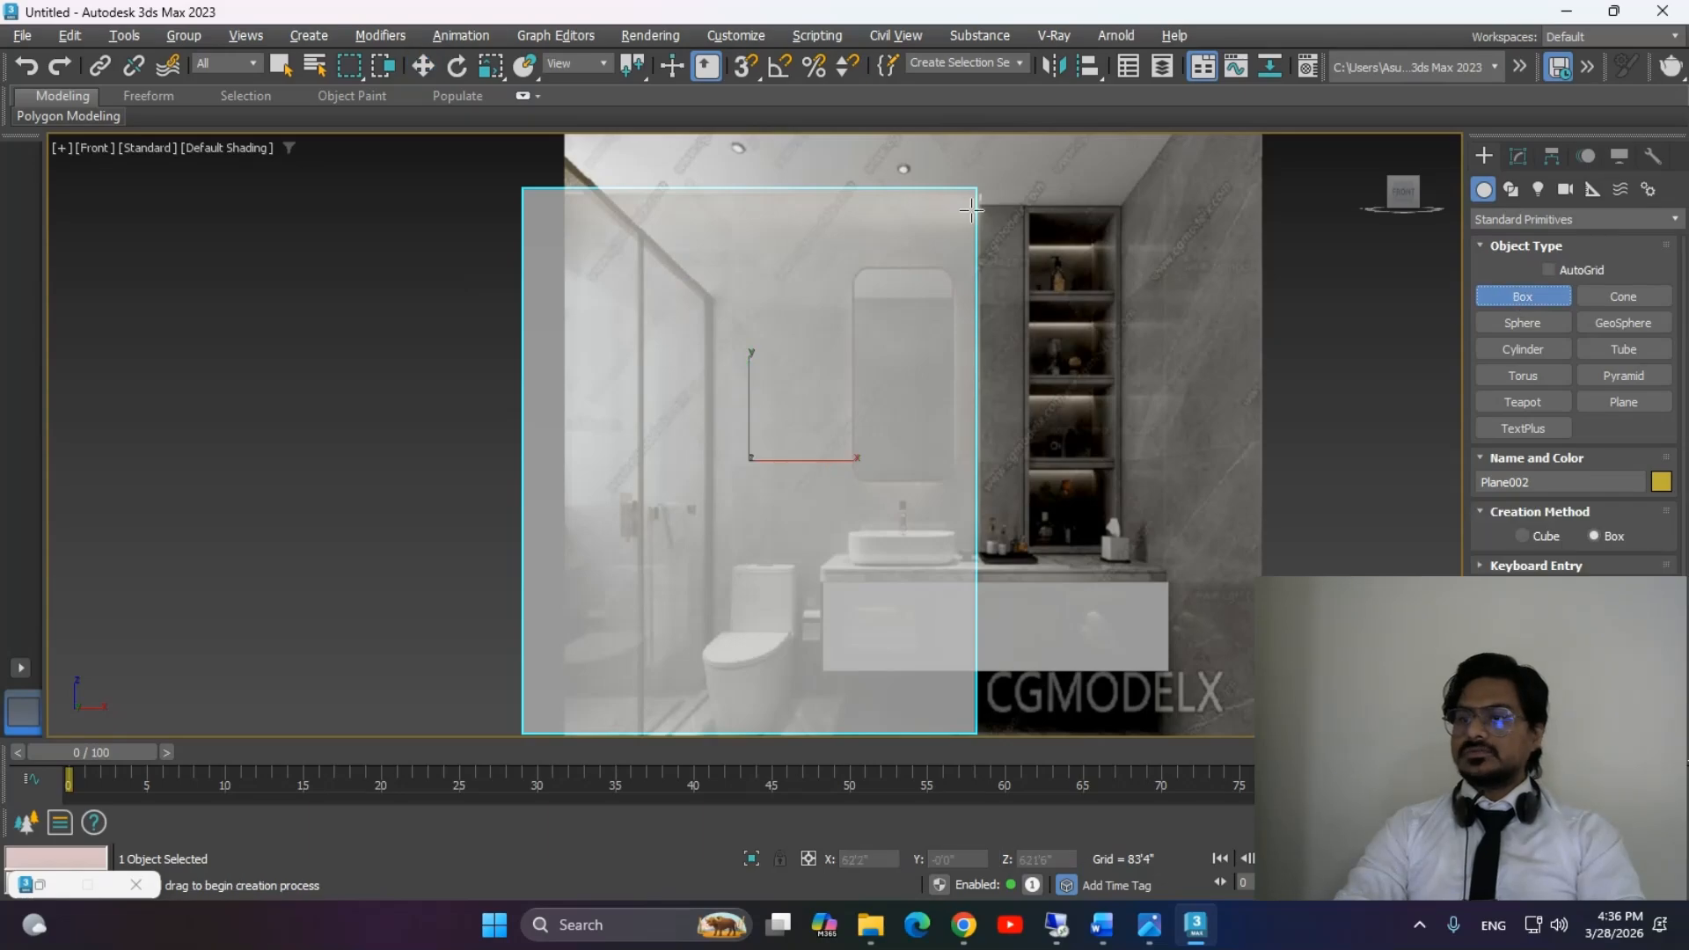
drag(974, 204, 1127, 561)
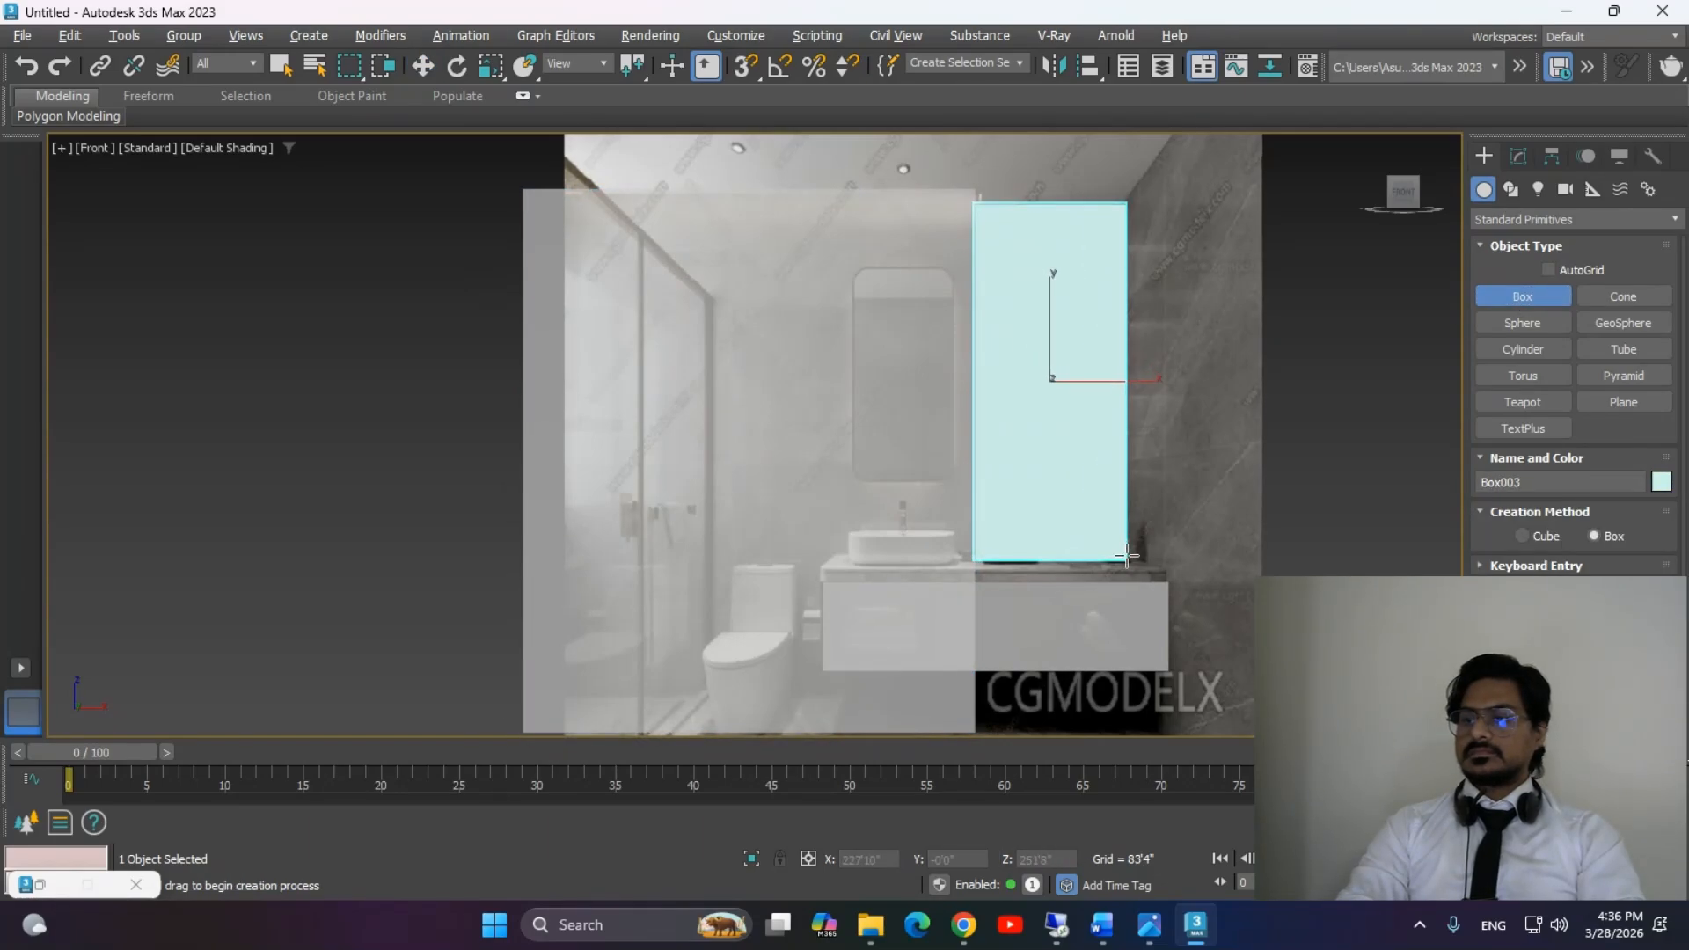
click(1150, 506)
key(w)
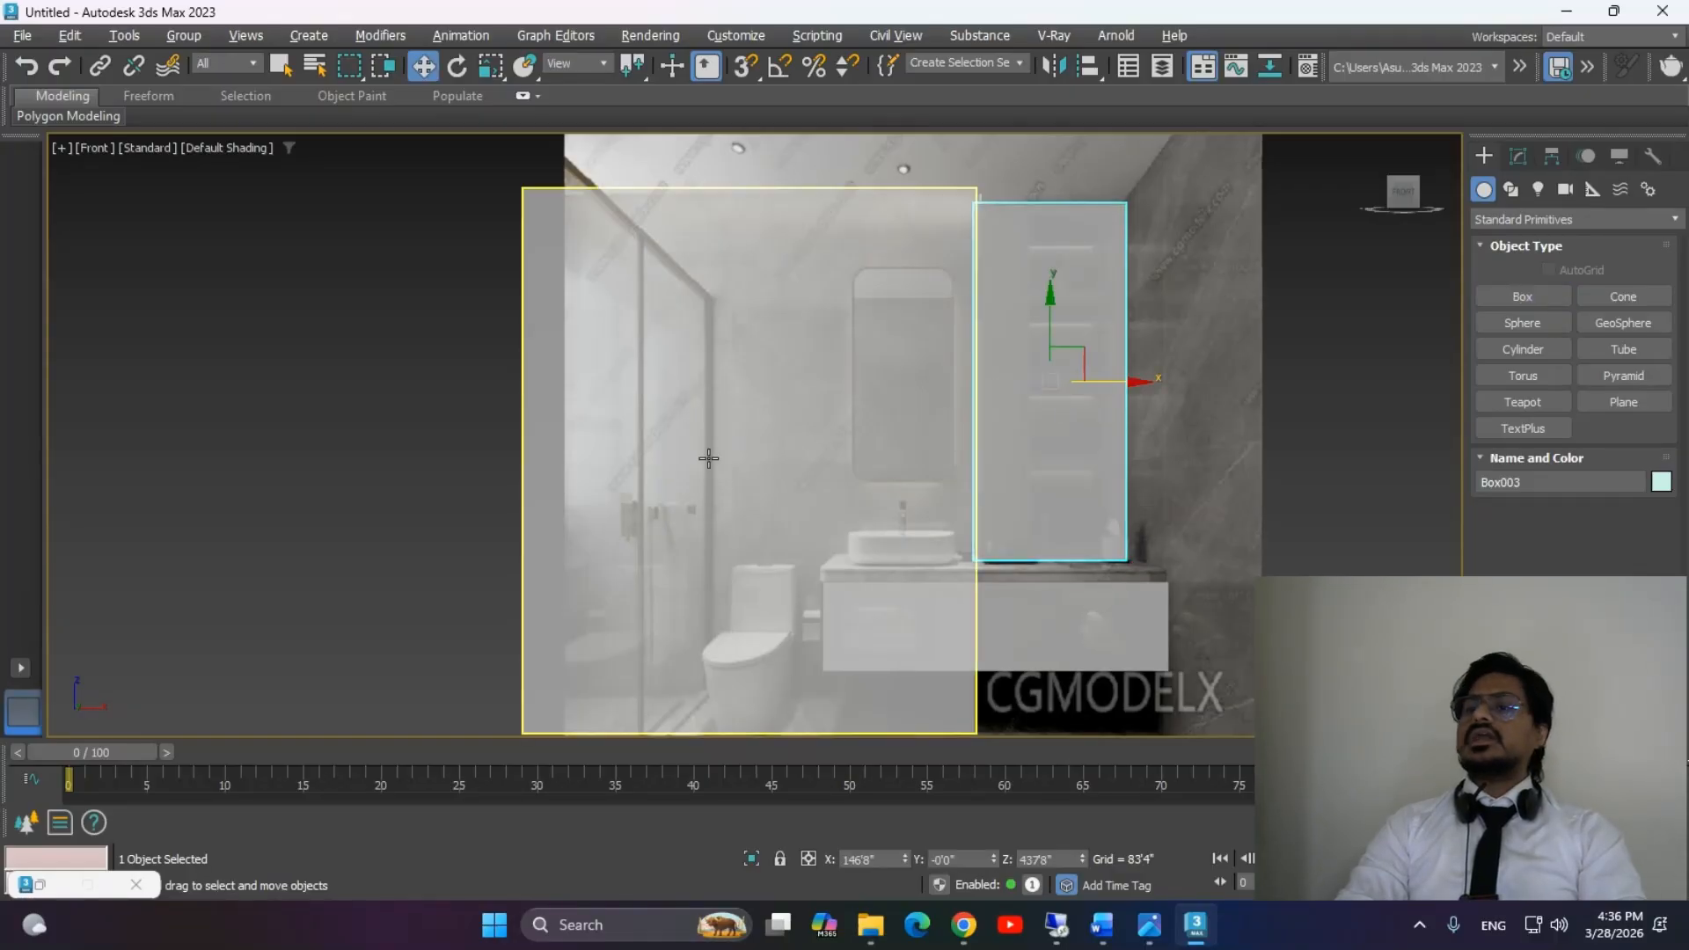
middle_drag(972, 517, 941, 432)
scroll(961, 431, up, 1)
scroll(966, 431, down, 1)
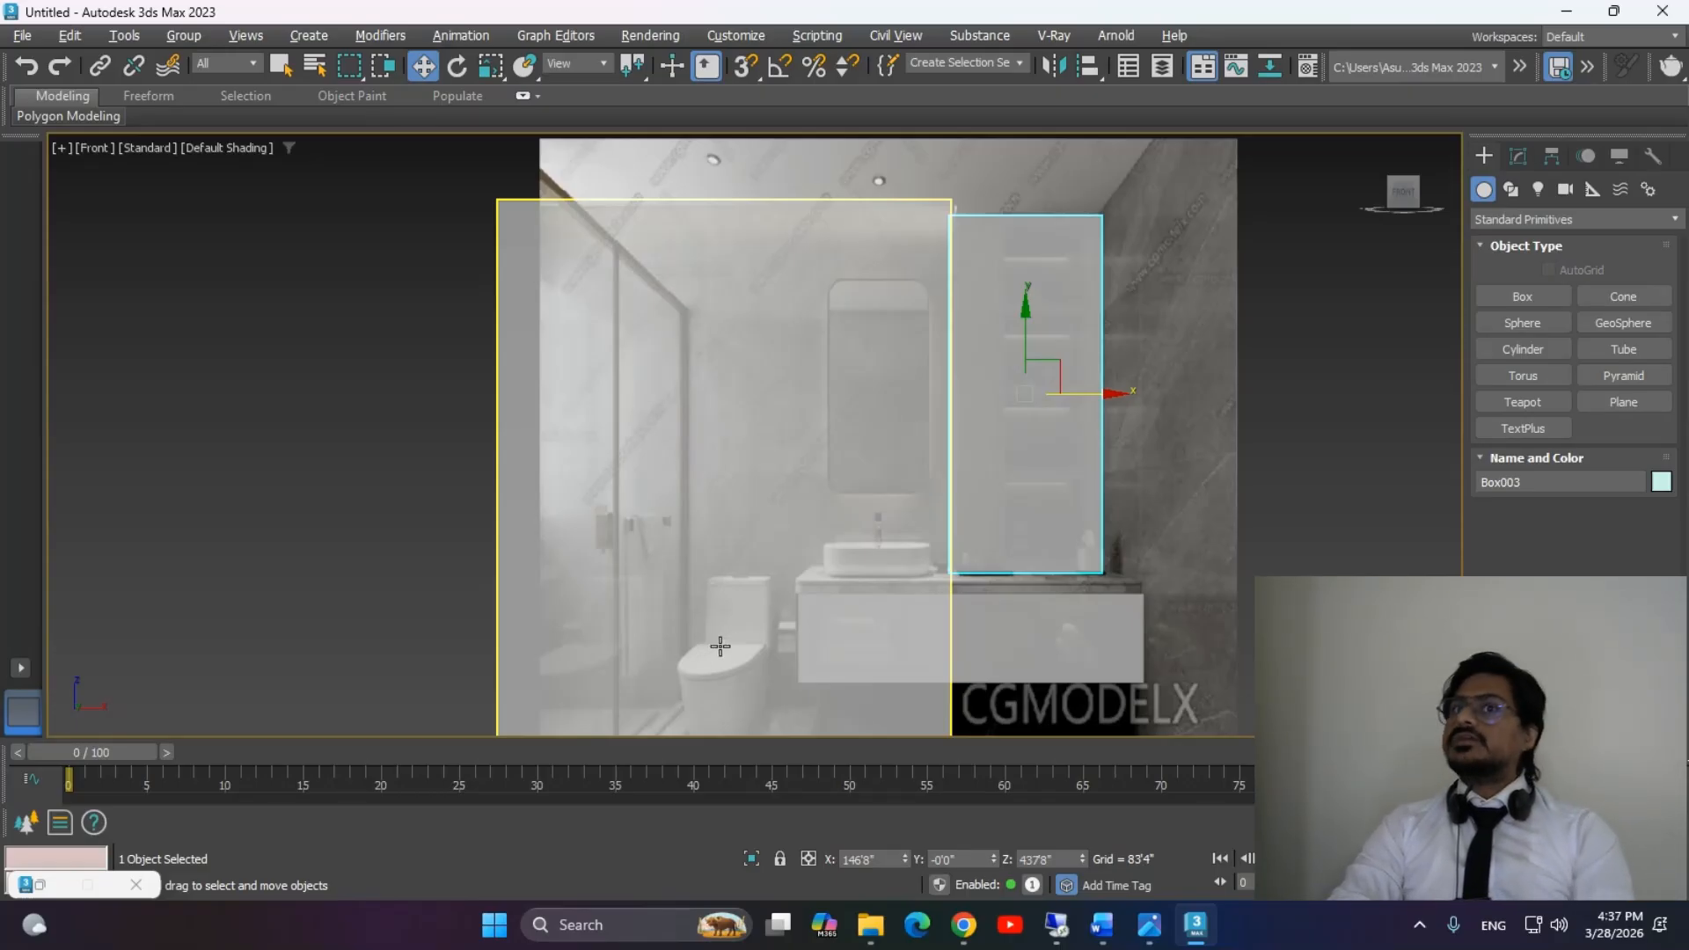
scroll(806, 519, down, 3)
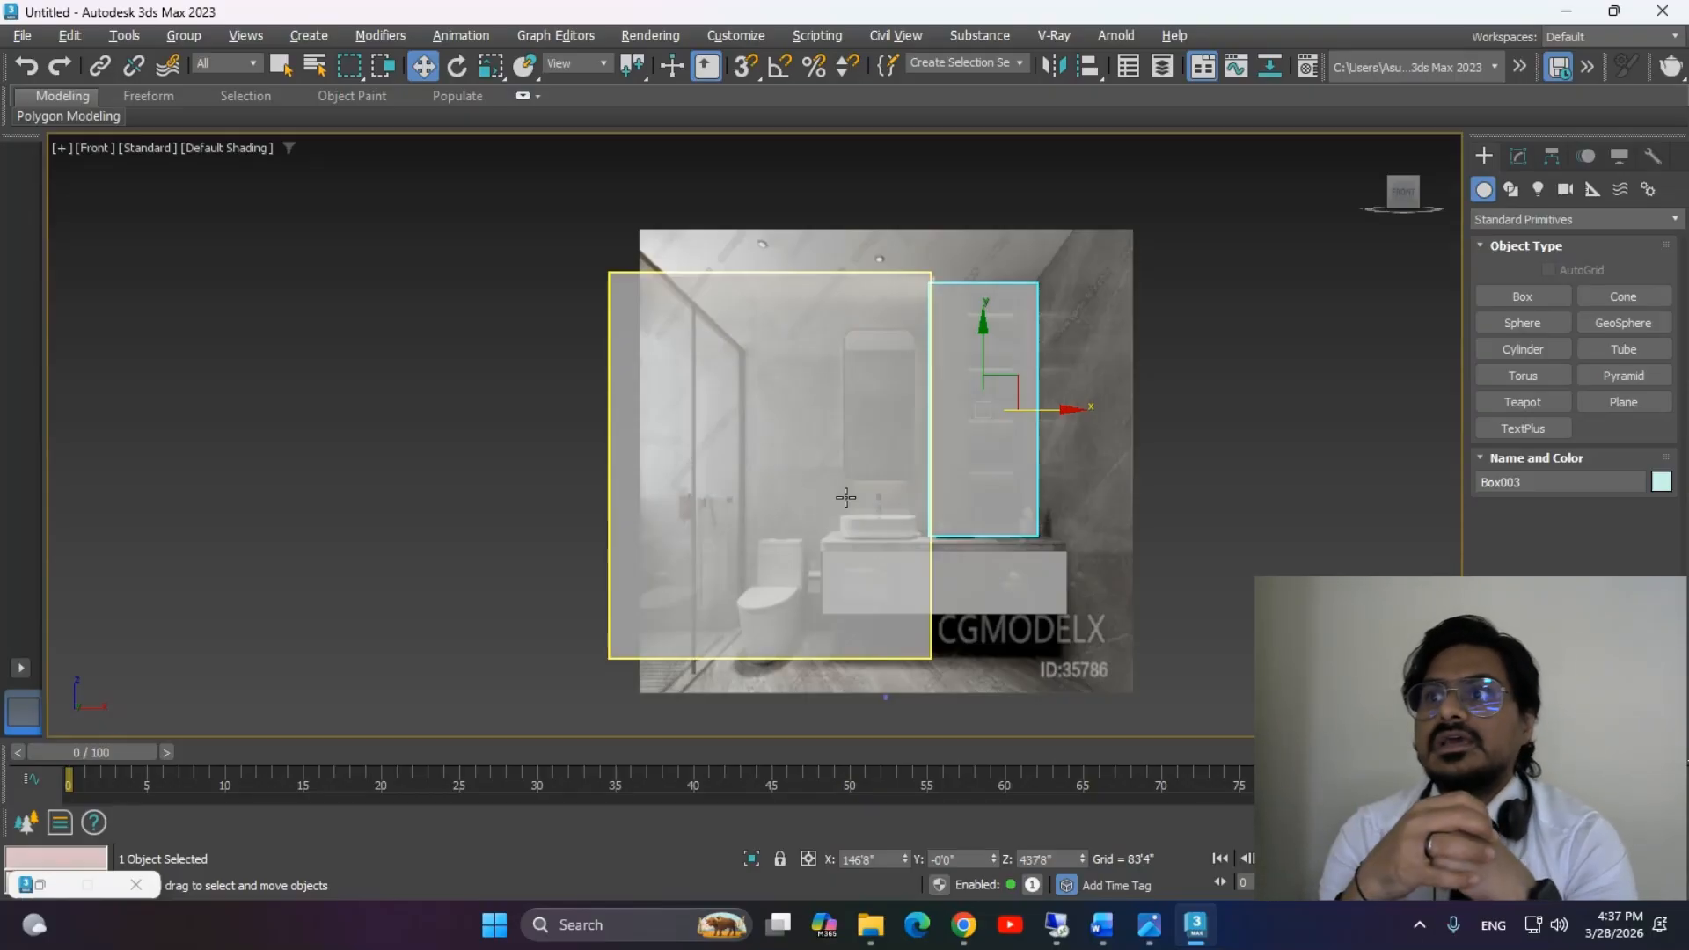
scroll(846, 497, up, 5)
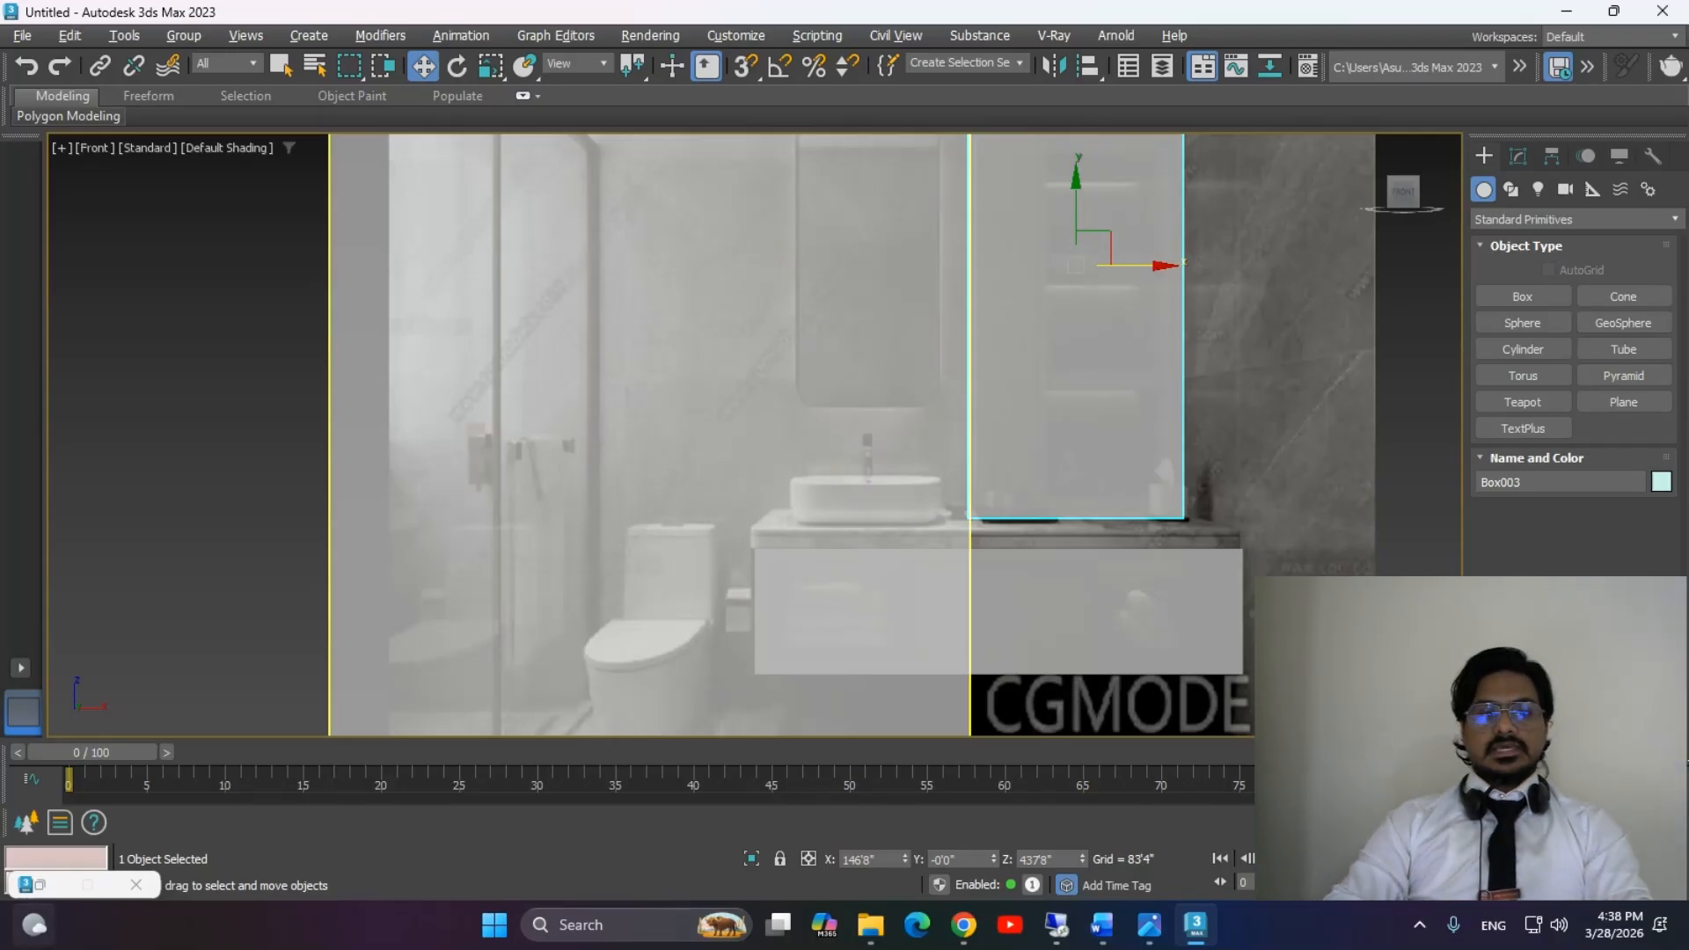
Delete the shelving box, the see-through wall plane and the vanity box, leaving only the reference image in the Front view.
scroll(811, 486, down, 4)
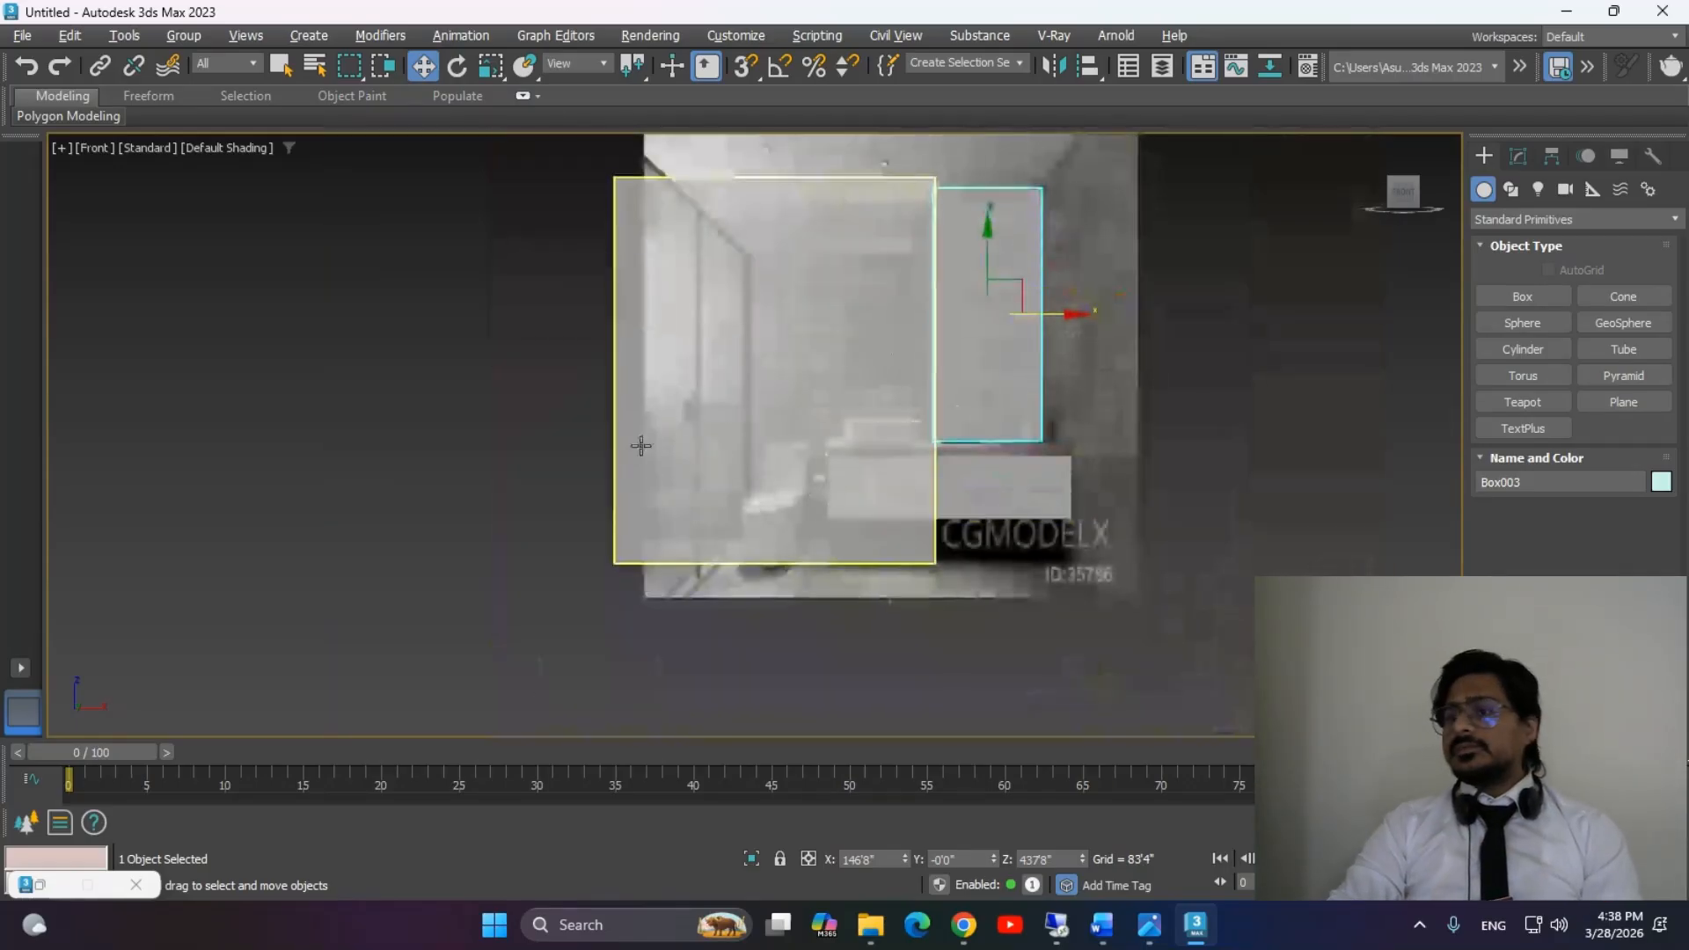
key(Delete)
click(821, 440)
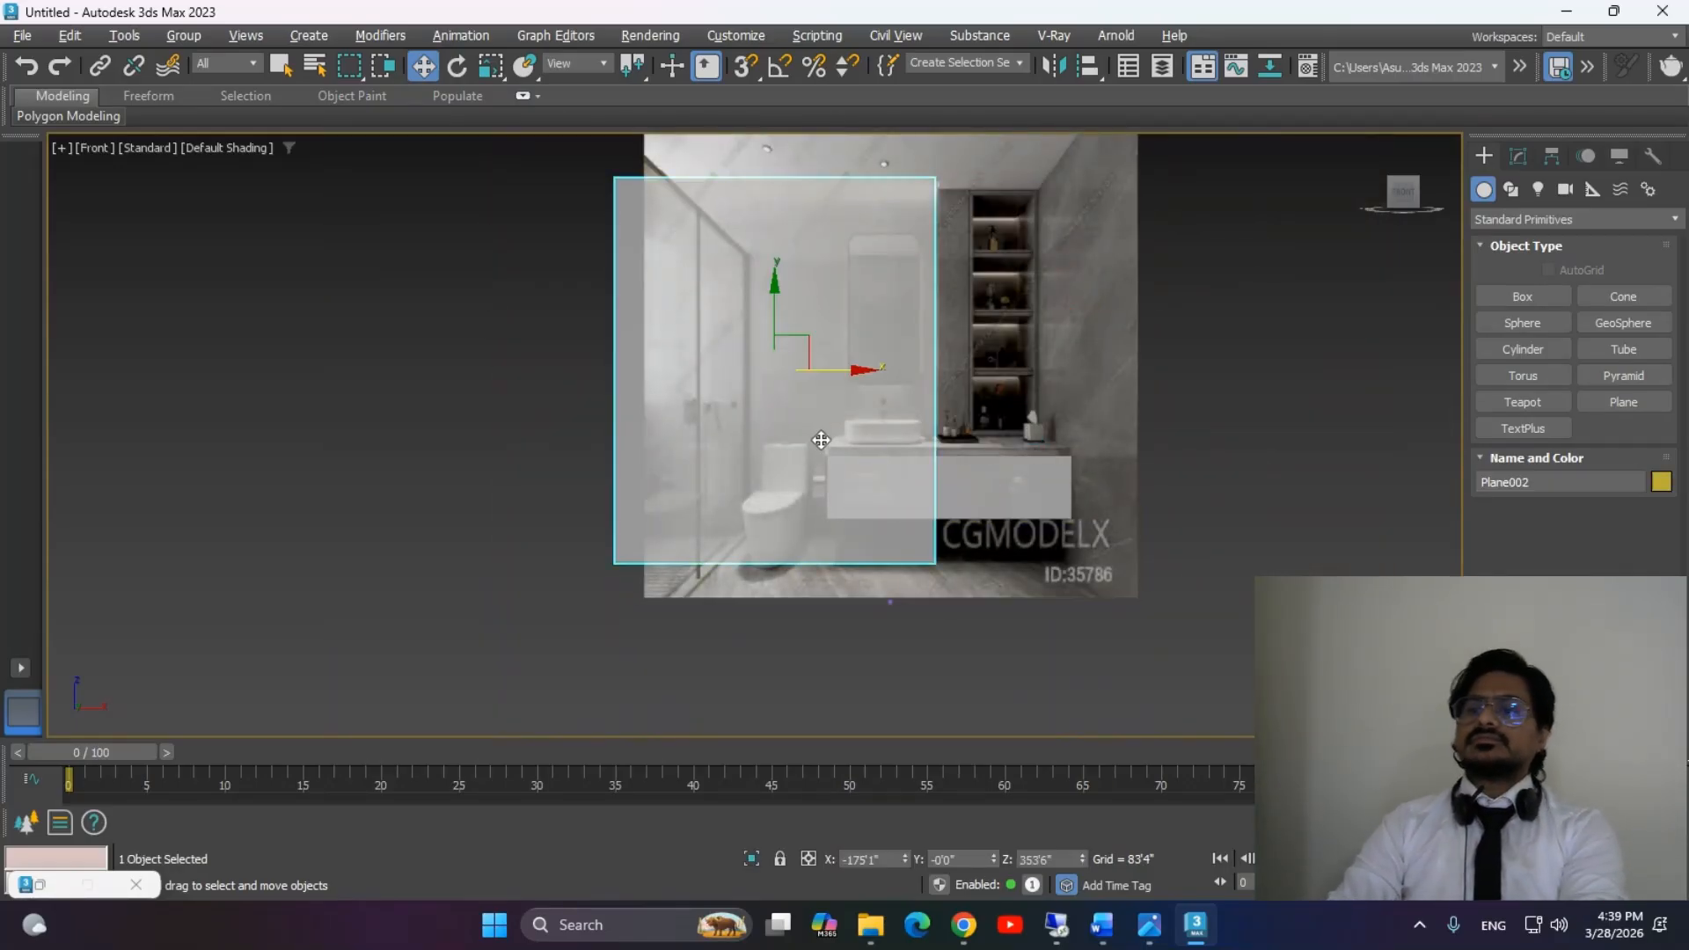
key(Delete)
click(959, 489)
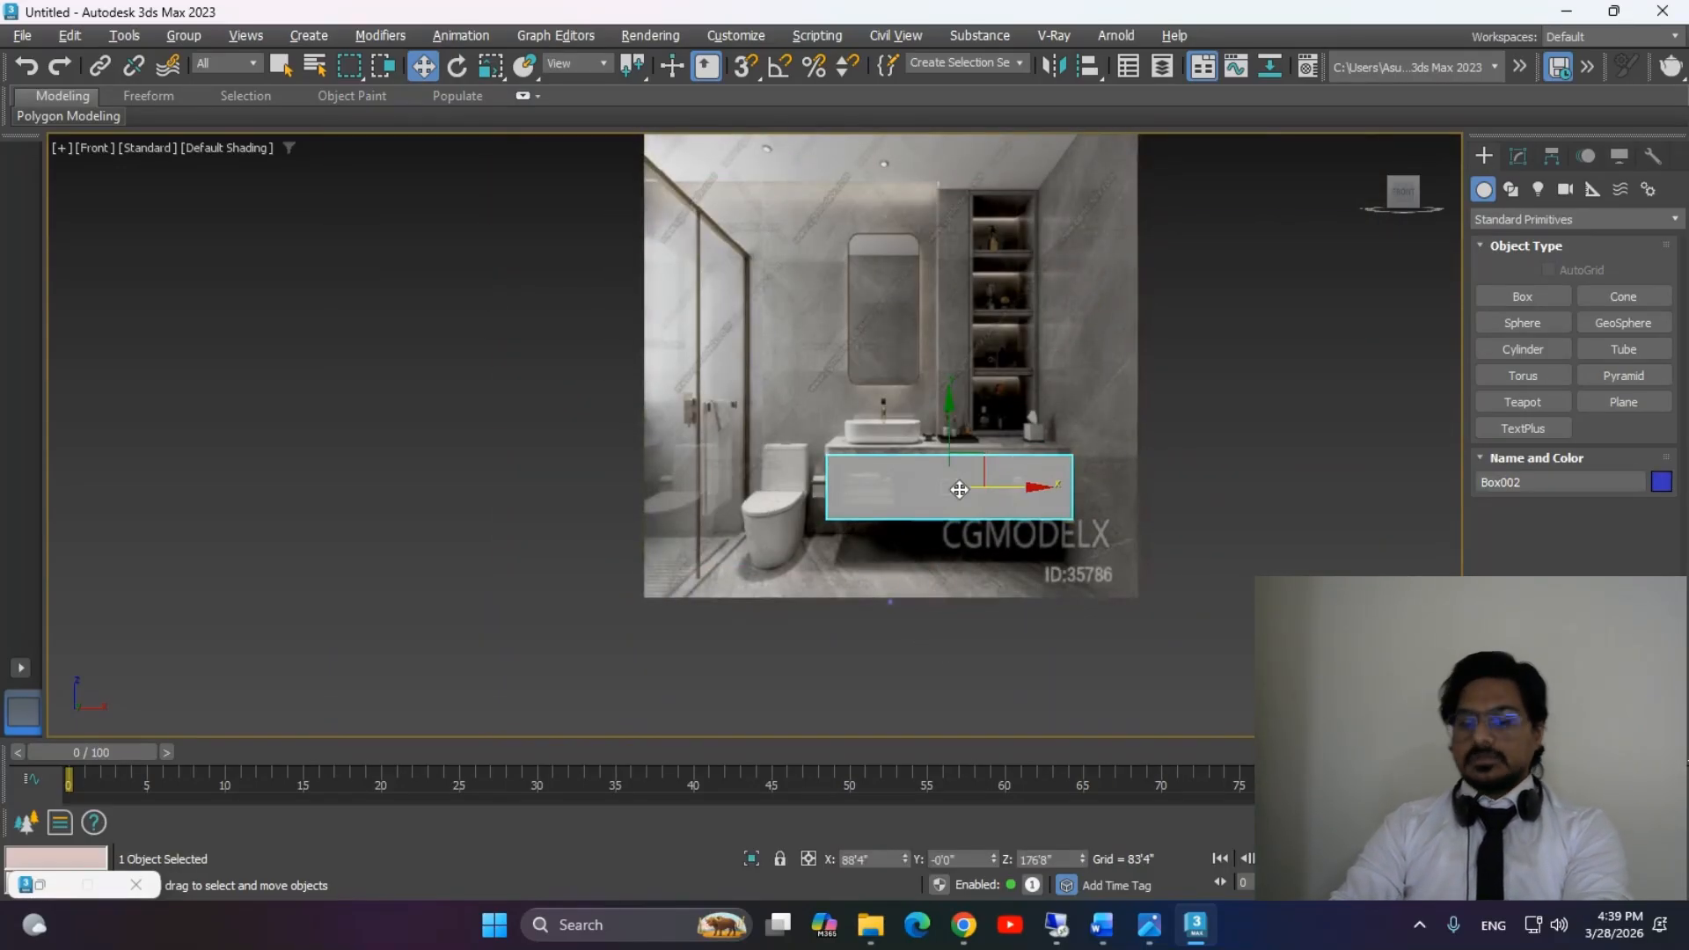
key(Delete)
middle_drag(972, 499, 951, 560)
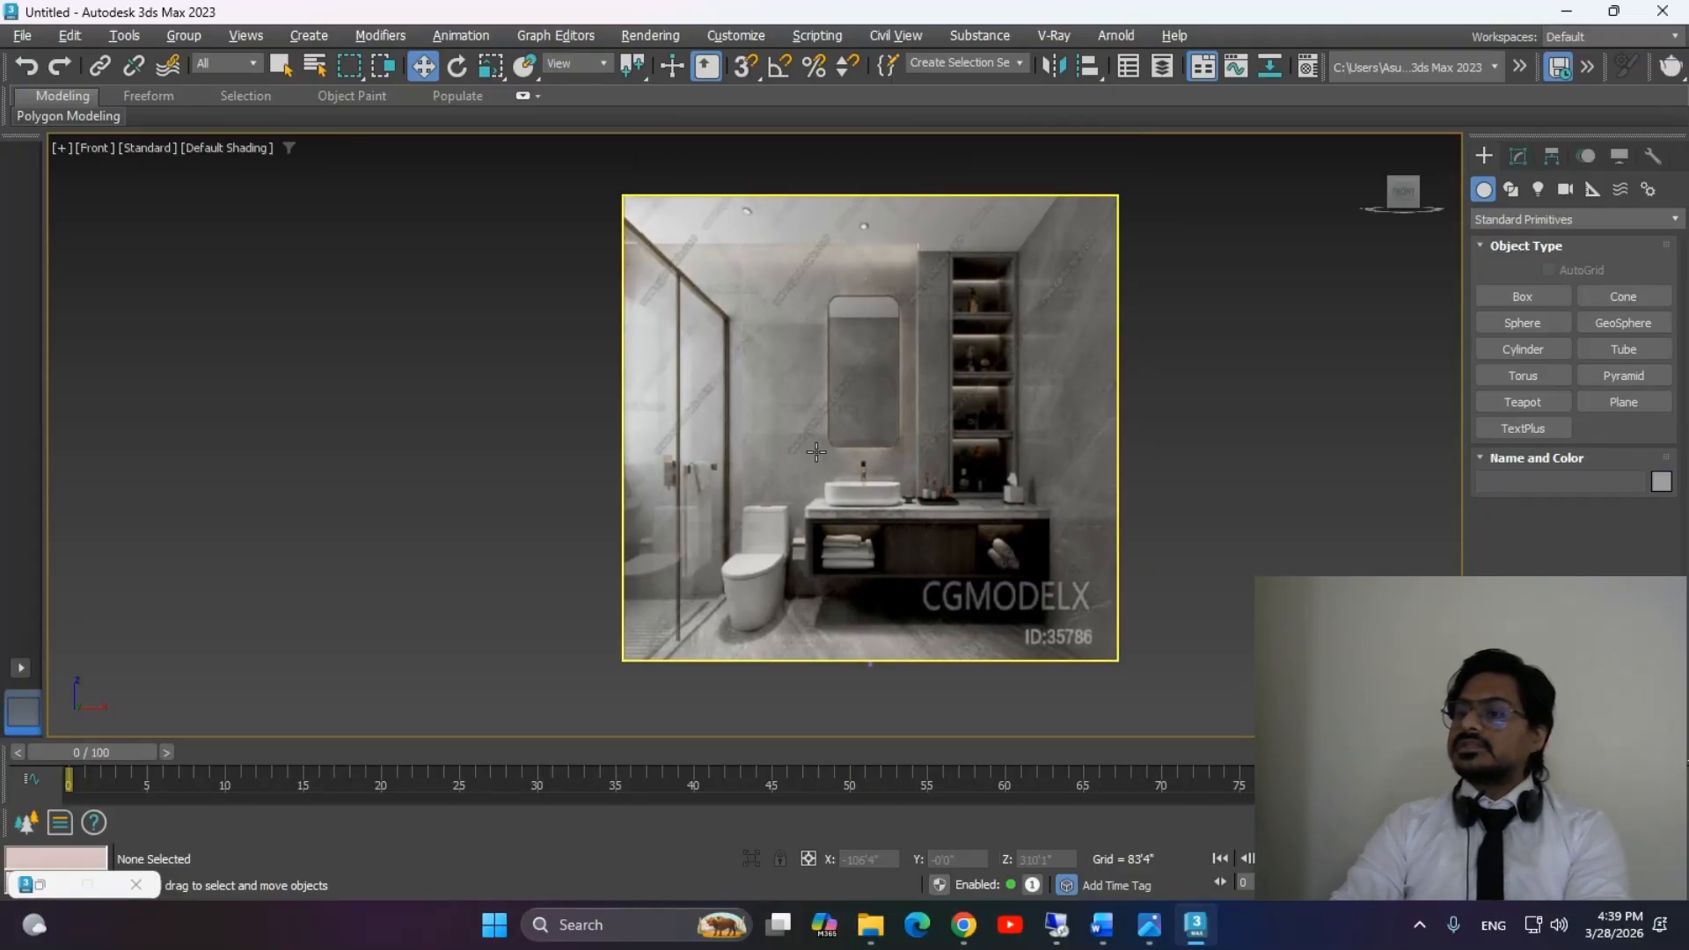
Create a new standard box tracing the vanity cabinet below the countertop in the Front view and make it see-through.
middle_drag(1122, 531, 1078, 501)
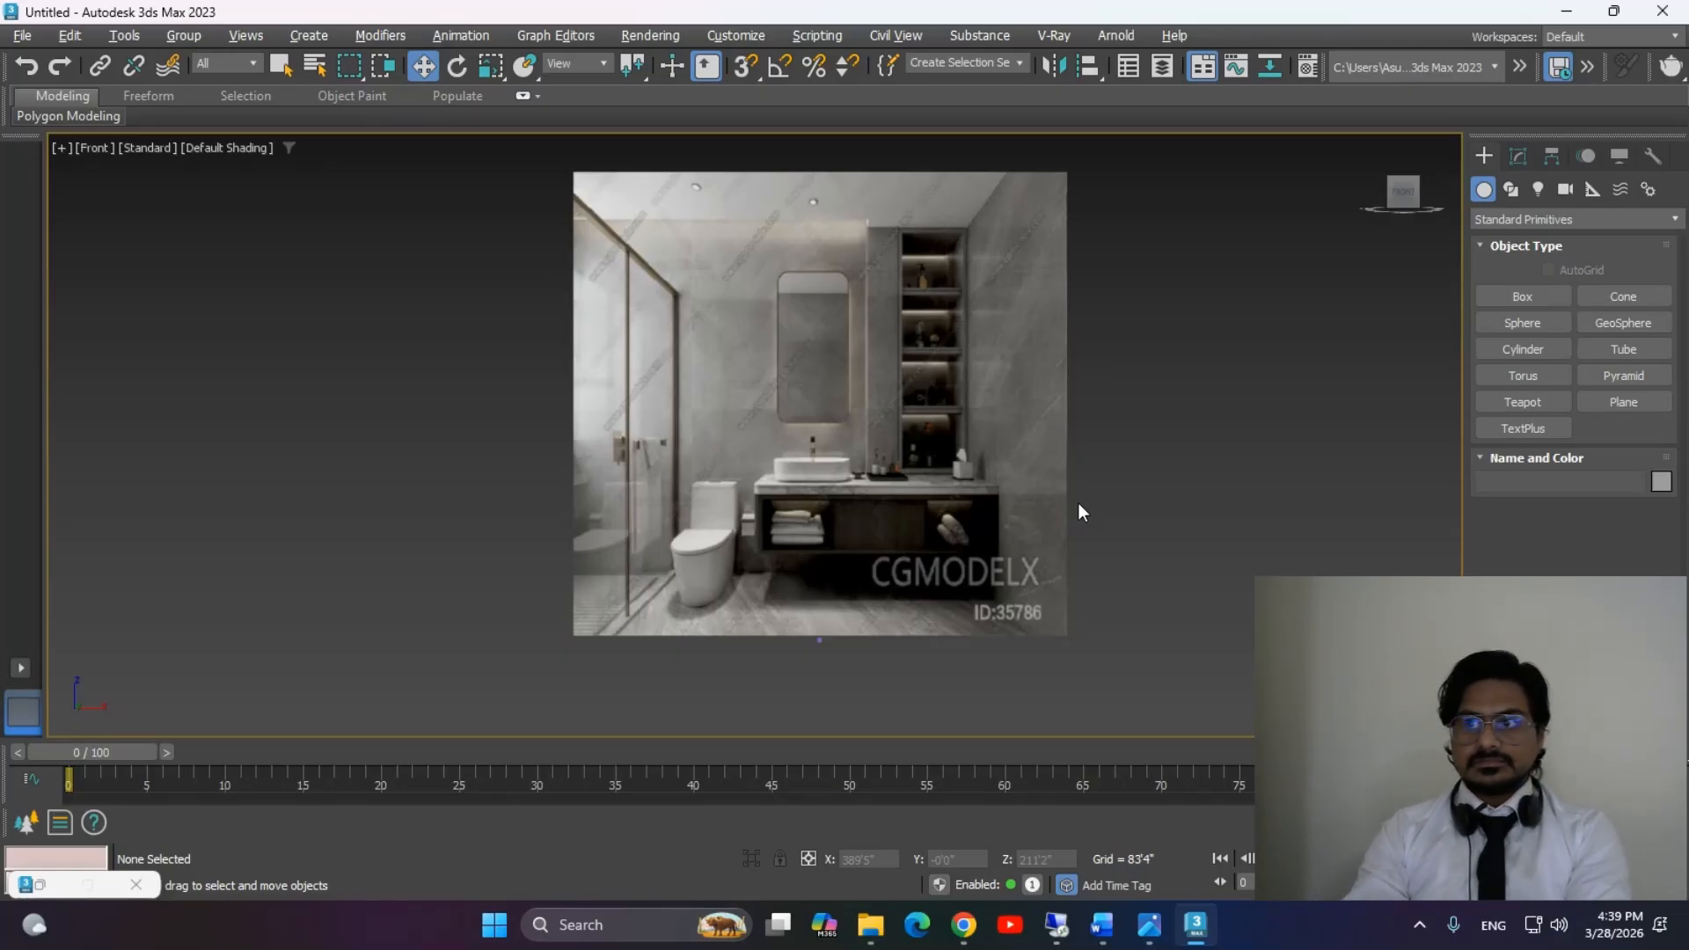
click(1506, 297)
scroll(825, 528, up, 4)
mouse_move(685, 452)
mouse_down()
mouse_move(1018, 585)
mouse_move(1179, 585)
mouse_up()
click(1214, 546)
right_click(1217, 558)
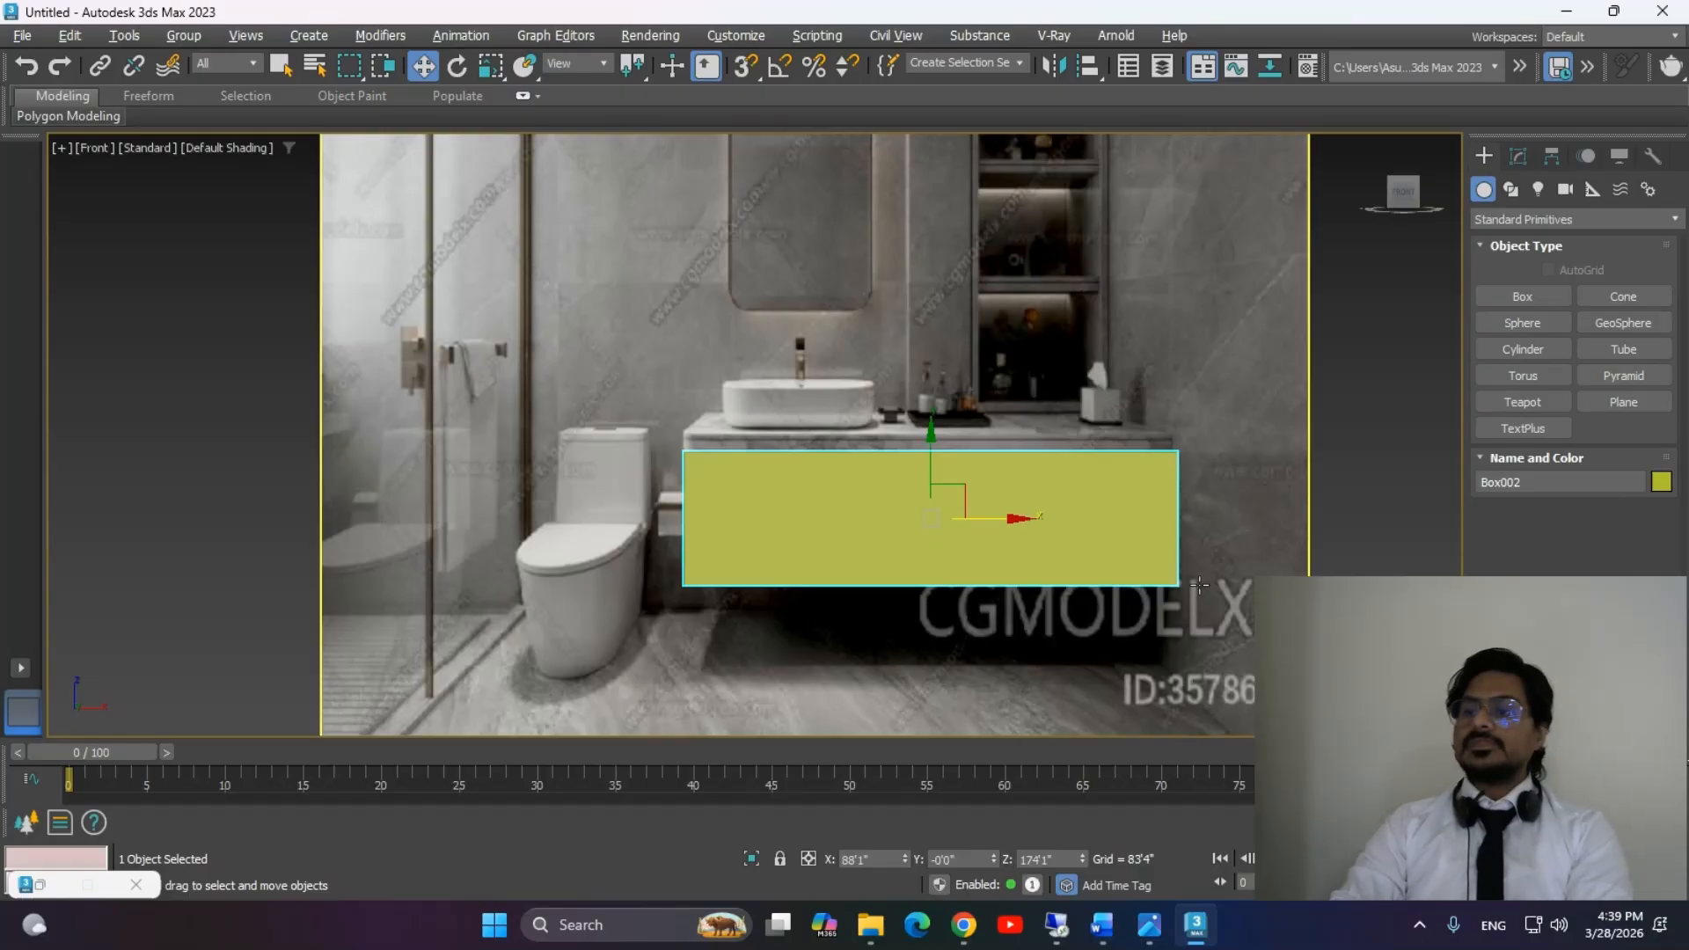
key(alt+x)
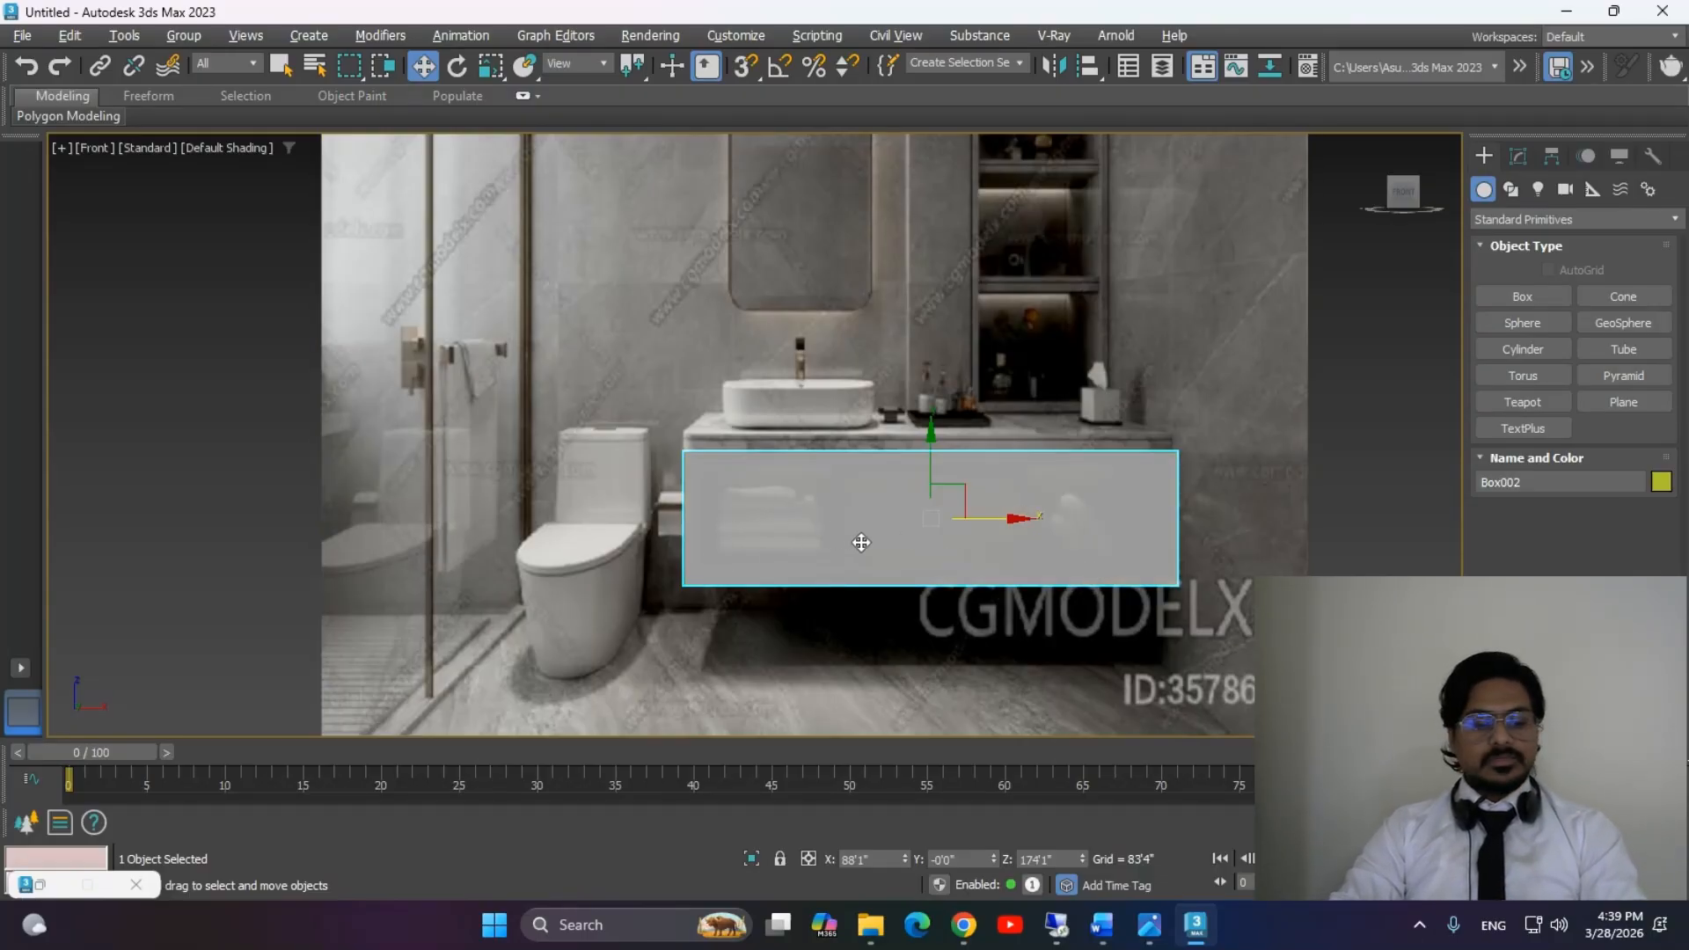
Enlarge the VRayCam001 view, isolate the vanity box there and clear the selection.
key(alt+w)
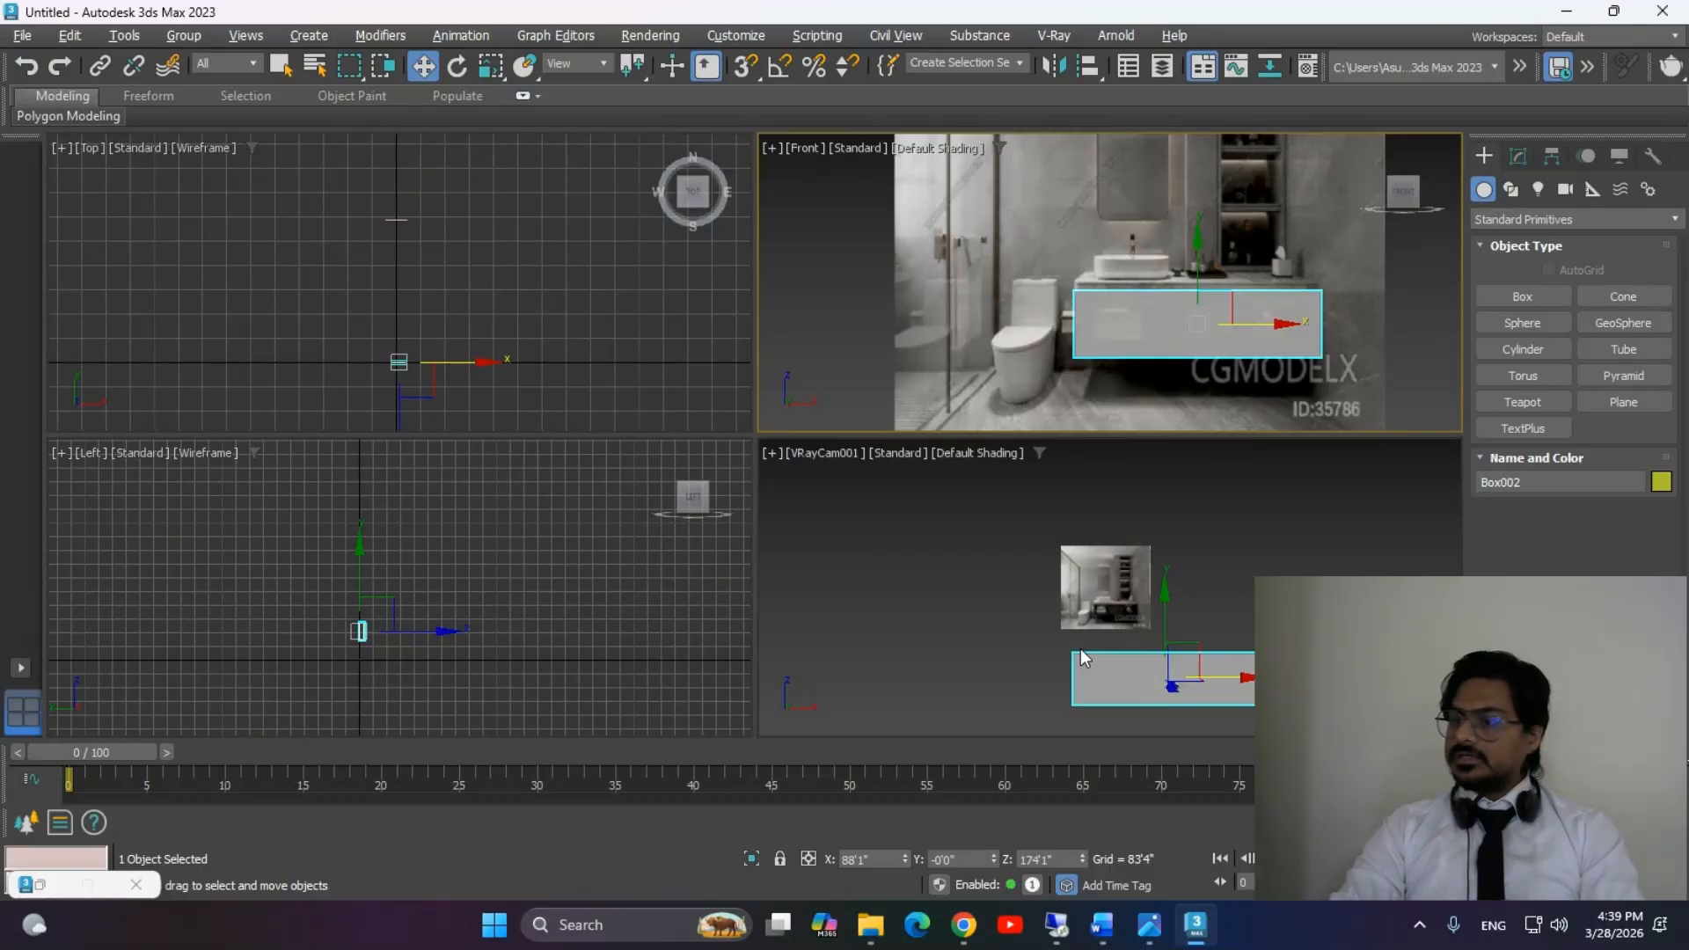
key(alt+w)
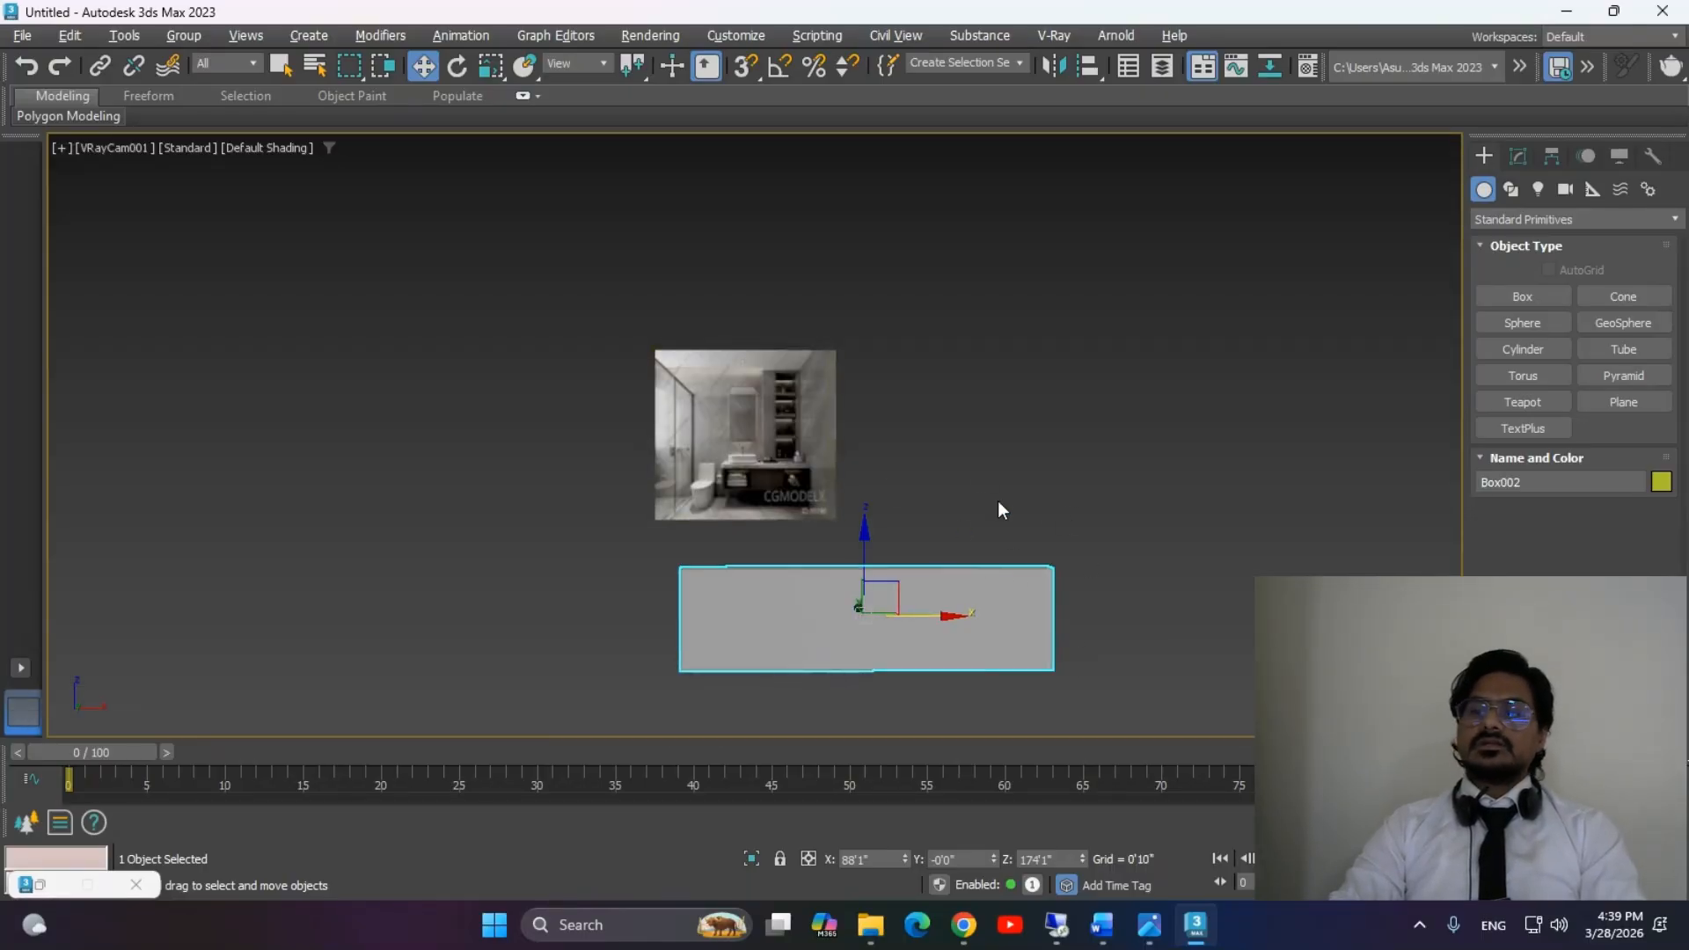
click(752, 859)
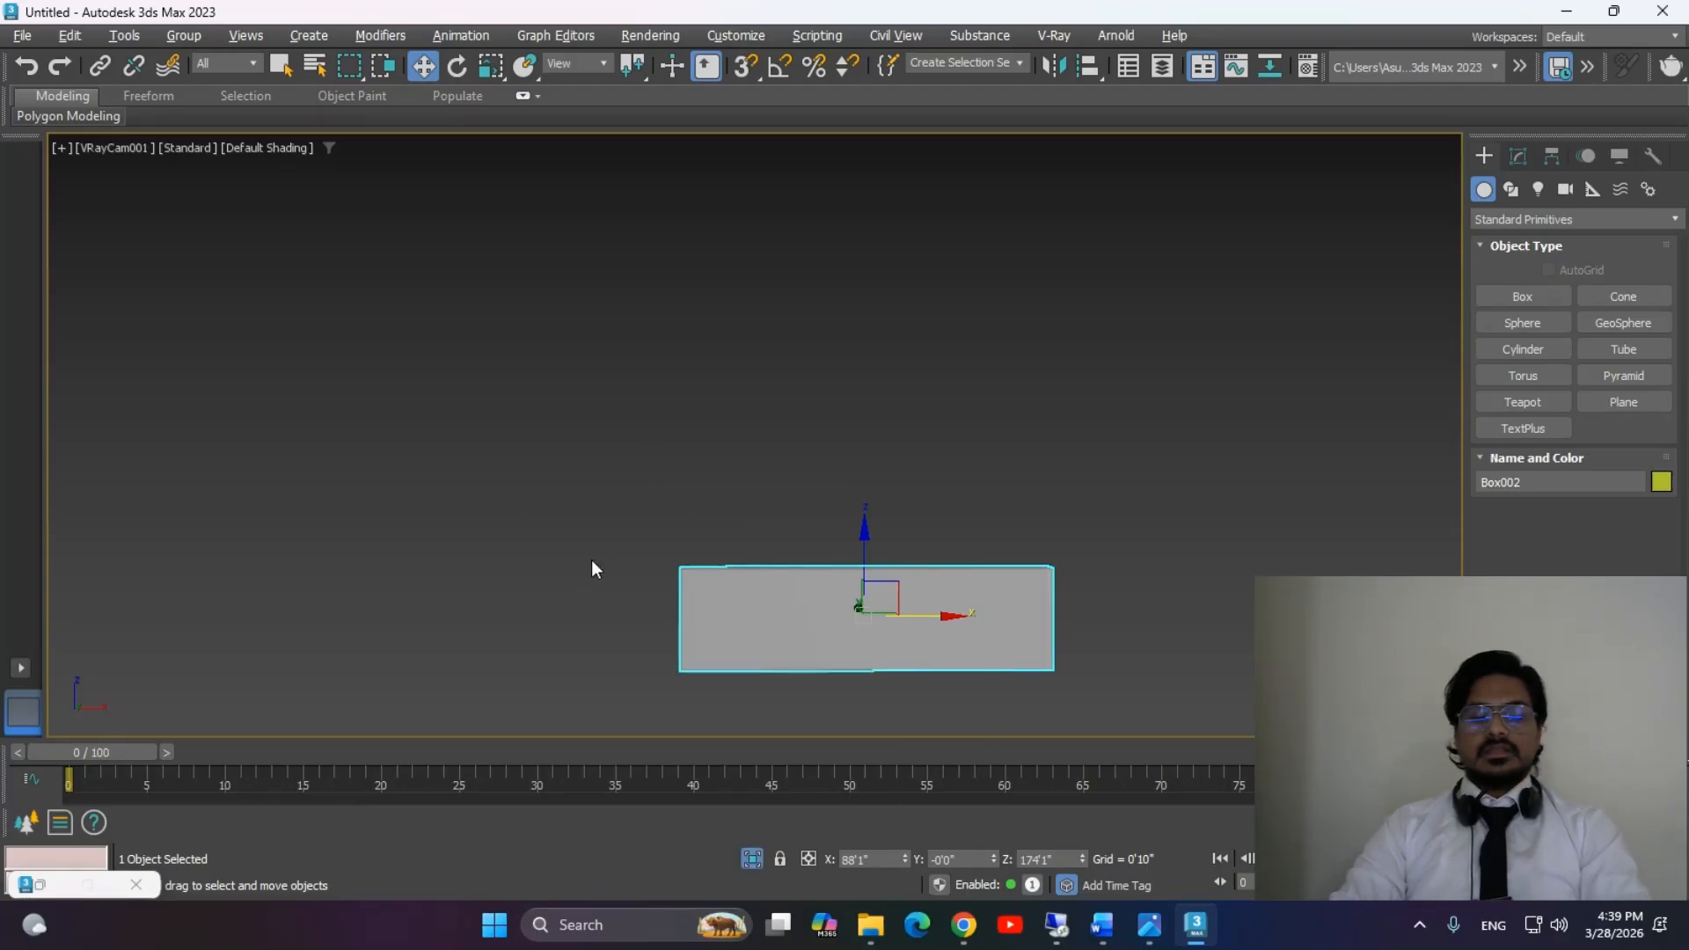
click(604, 387)
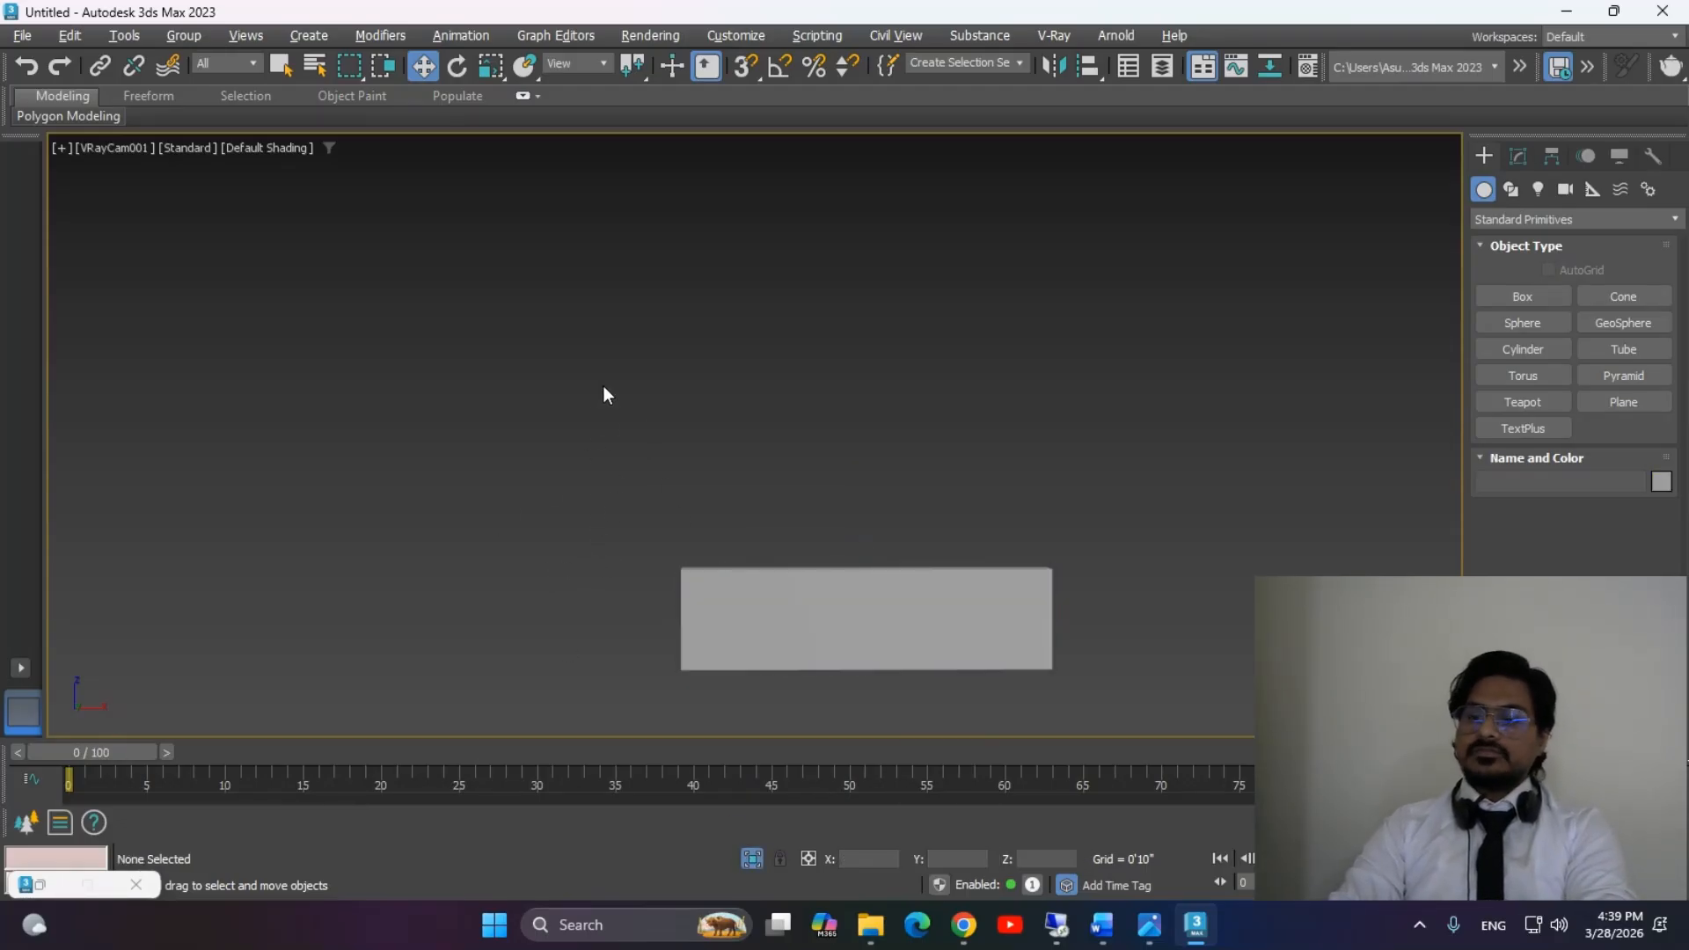
Switch the camera view to Perspective and examine the isolated vanity box's shape and thickness from several angles.
key(p)
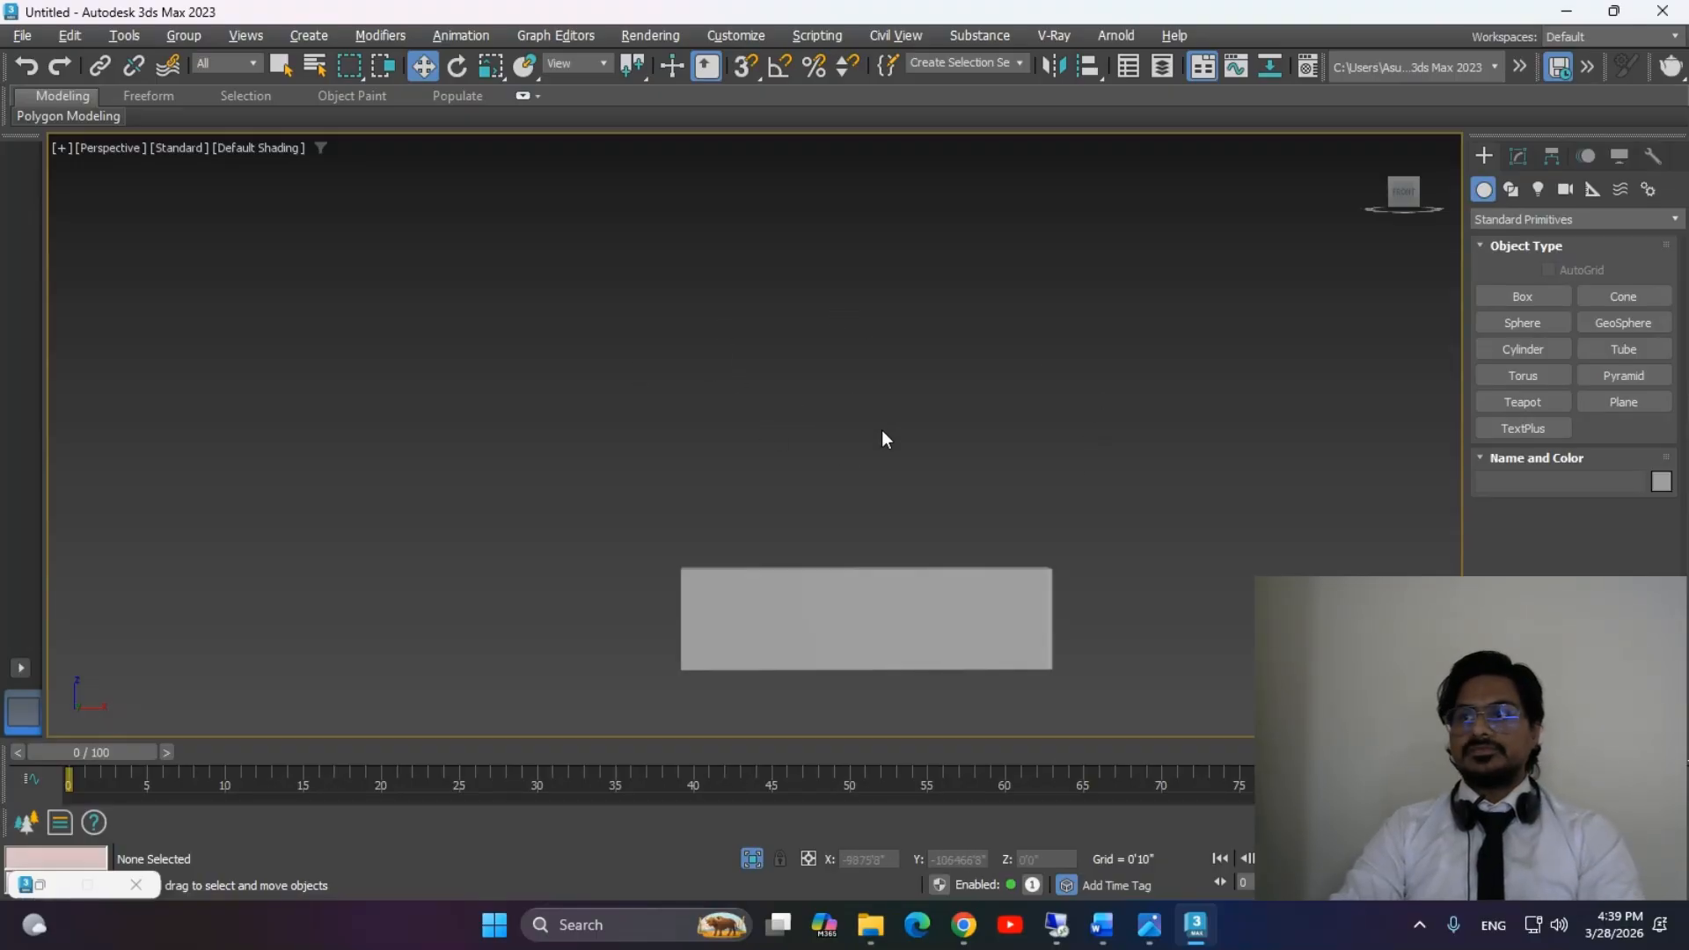
scroll(883, 437, down, 3)
alt+middle_drag(664, 484, 1095, 537)
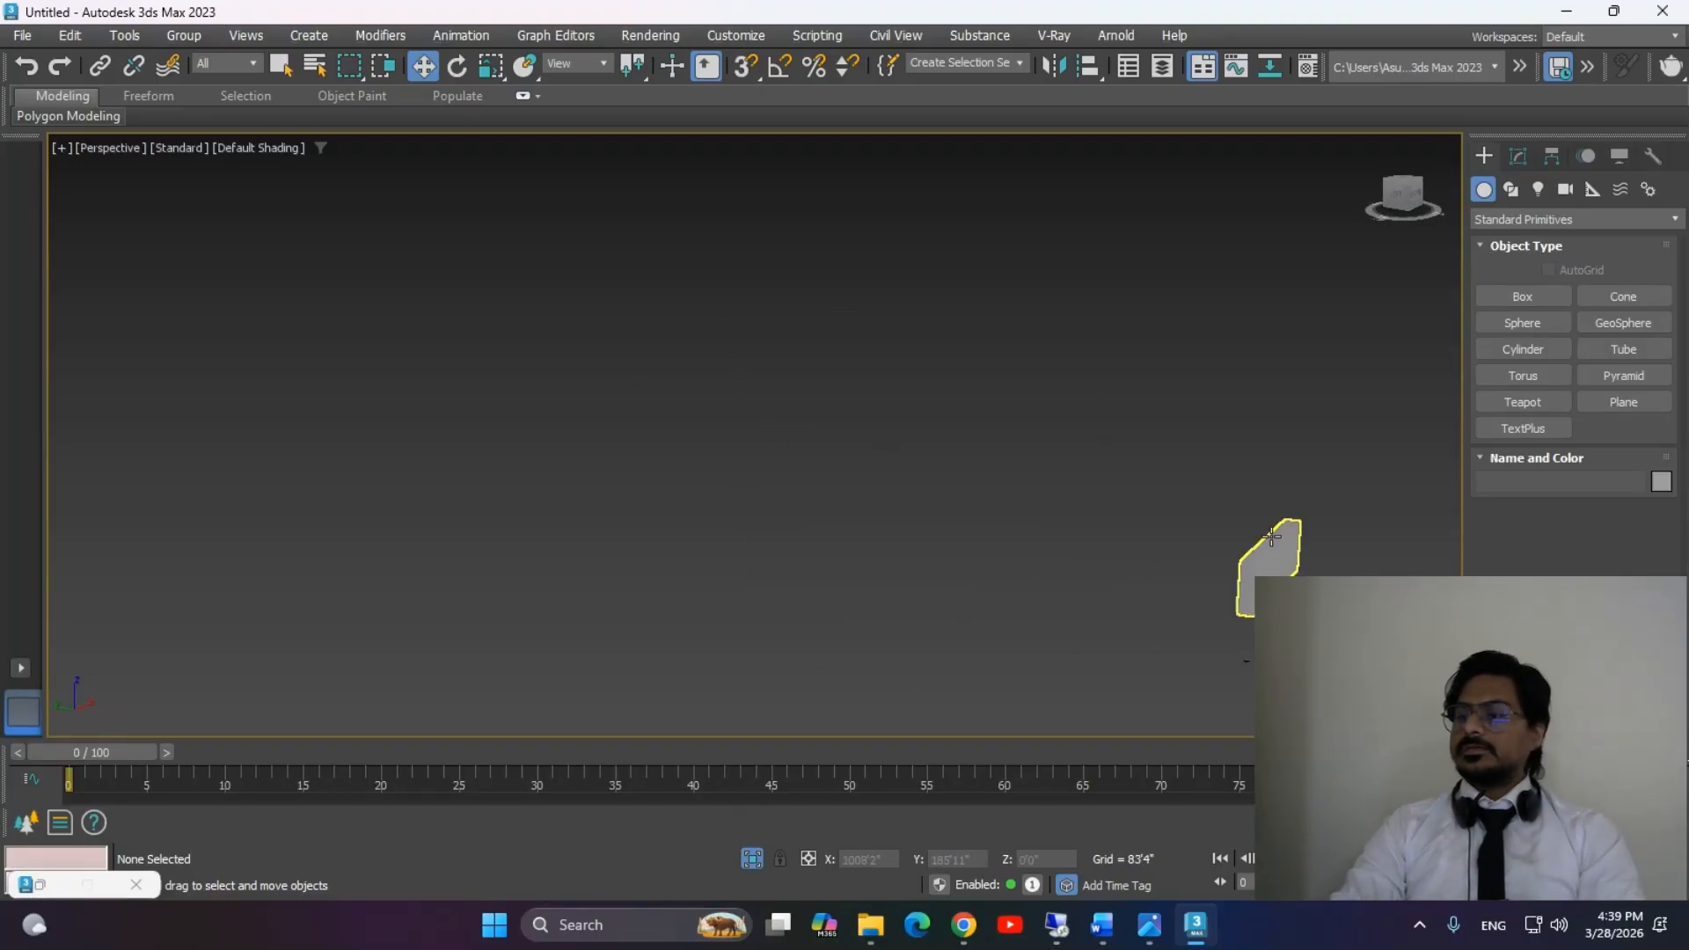
alt+middle_drag(1009, 477, 1033, 548)
click(1064, 587)
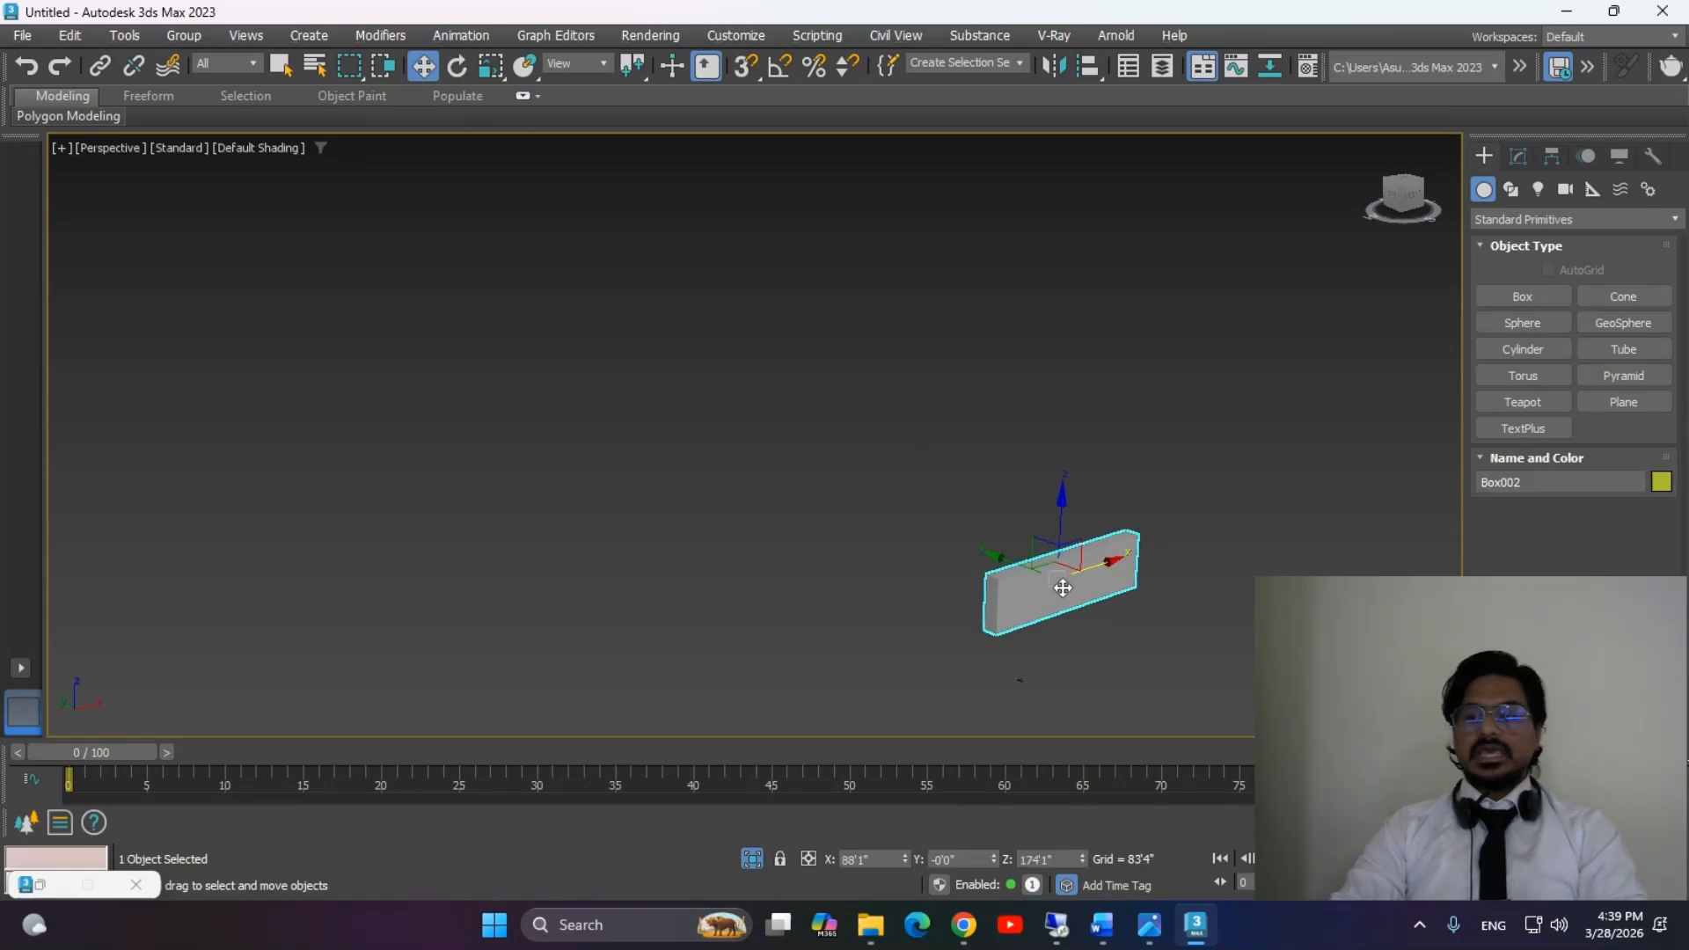
key(f)
scroll(1063, 589, up, 3)
scroll(1080, 494, down, 4)
alt+middle_drag(1079, 495, 1010, 554)
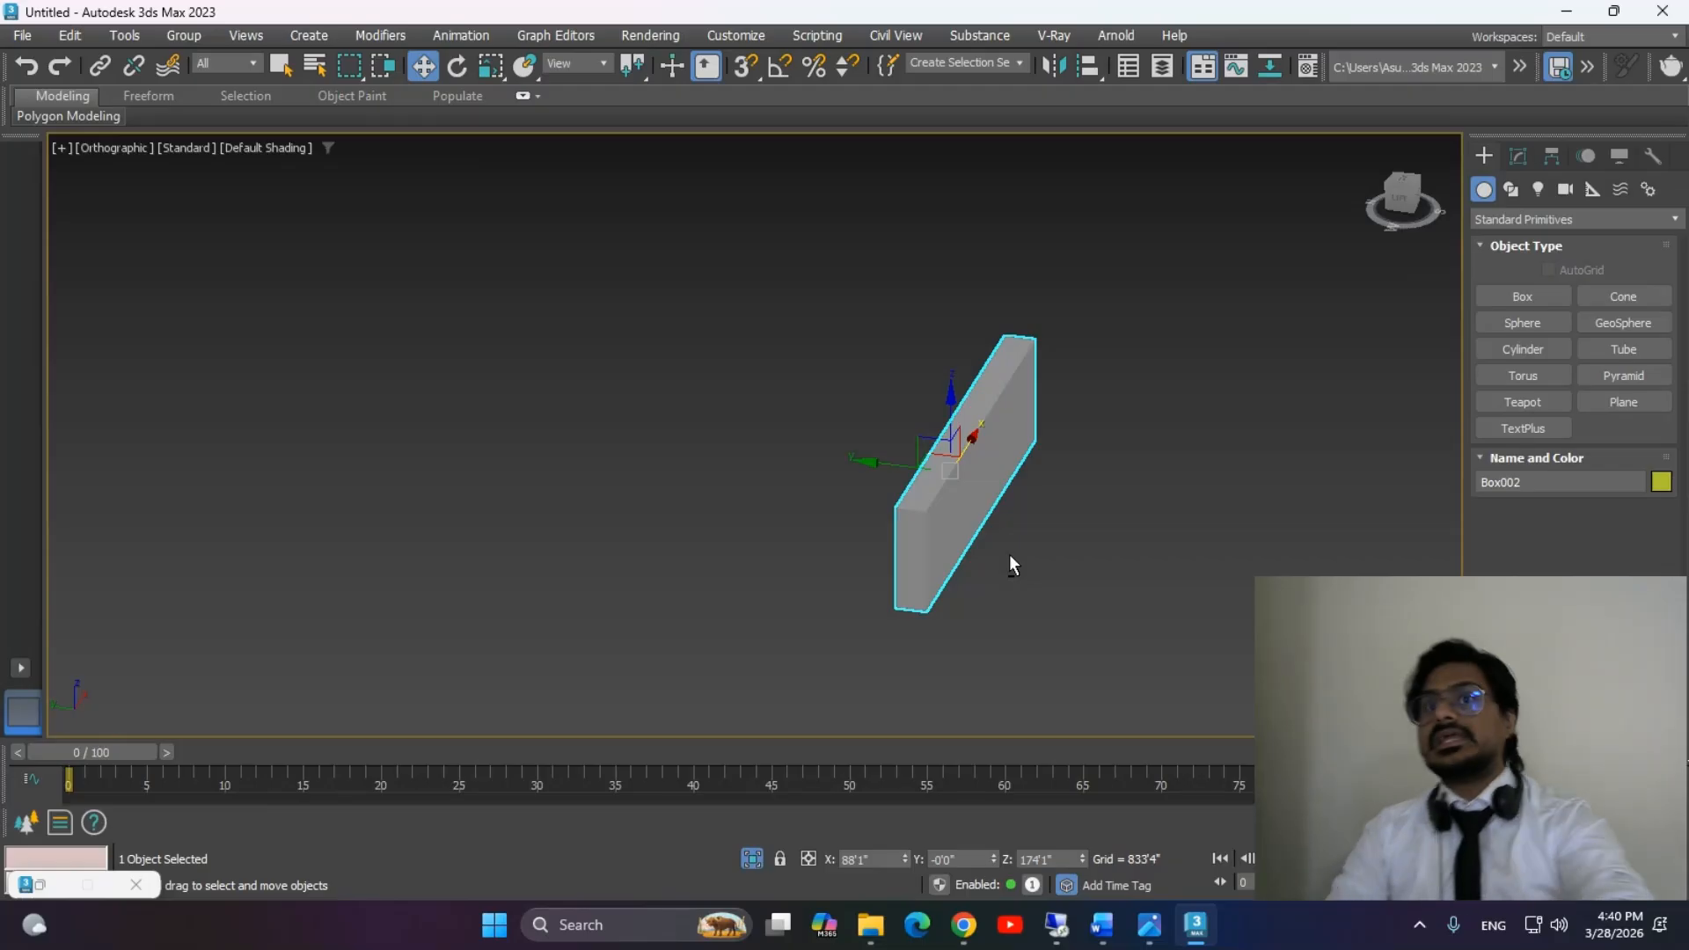
alt+middle_drag(1085, 546, 957, 539)
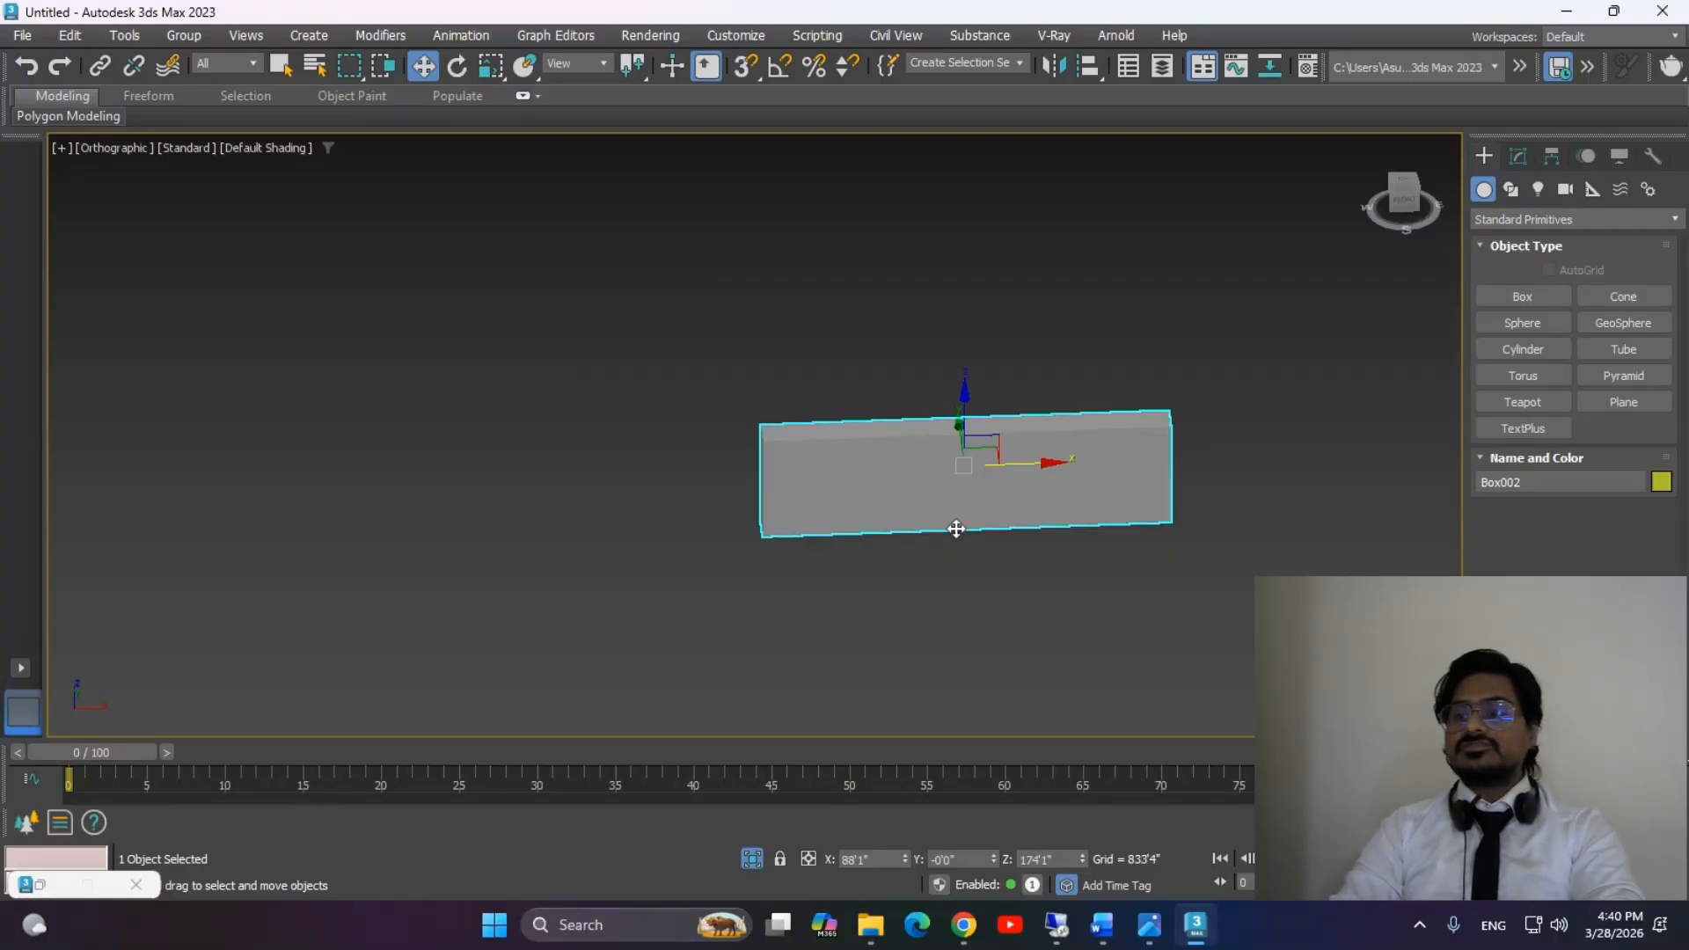
Return to the Perspective view and frame the selected vanity box at an angle.
key(F4)
mouse_move(1020, 487)
alt+middle_down()
mouse_move(836, 531)
mouse_move(938, 500)
mouse_move(950, 529)
mouse_move(934, 521)
alt+middle_up()
key(p)
key(z)
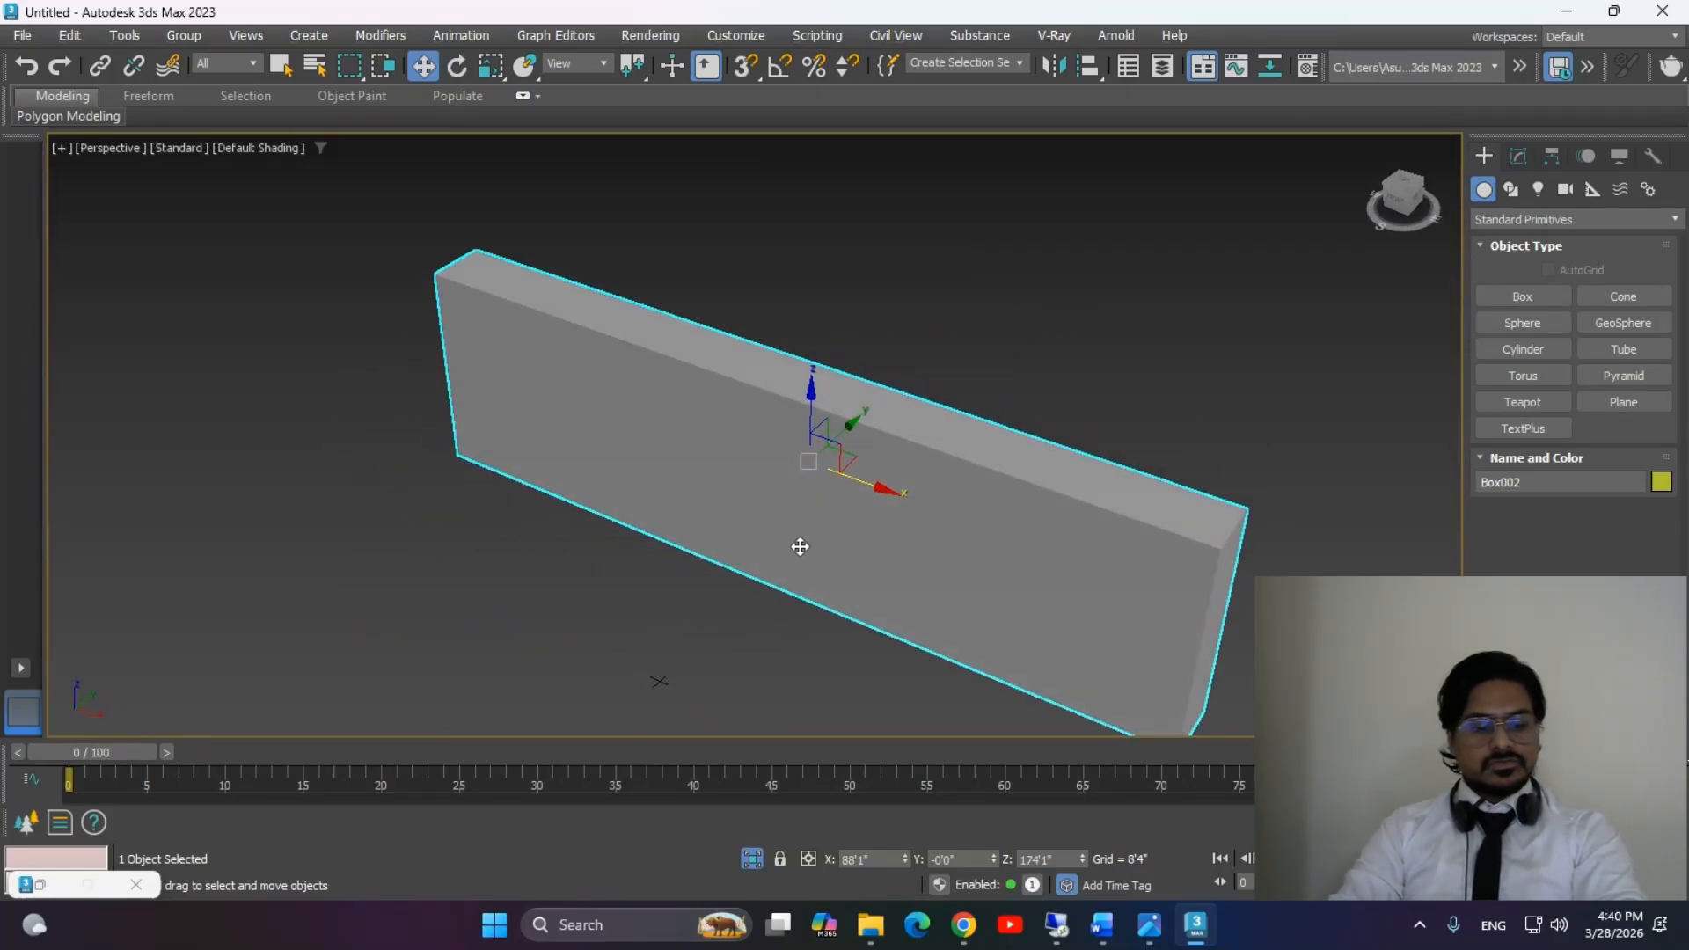
Show edged faces in the Perspective view and turn off the vanity box's see-through display.
key(F4)
scroll(799, 541, down, 5)
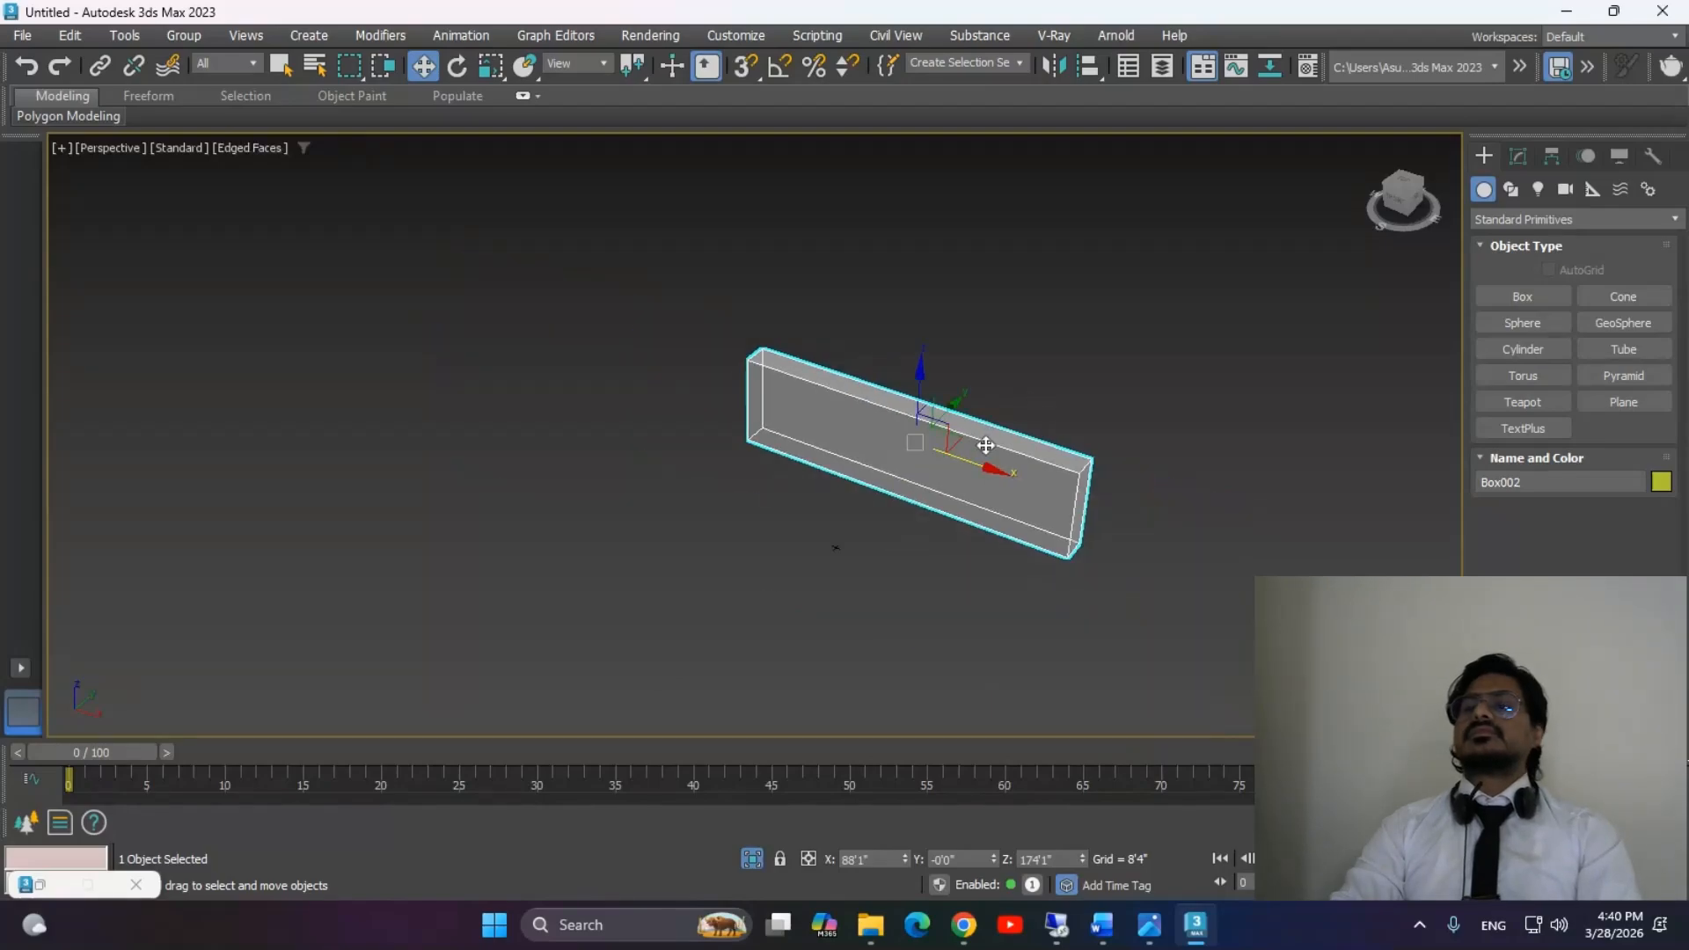
alt+middle_drag(899, 517, 885, 509)
key(alt+x)
alt+middle_drag(714, 504, 951, 482)
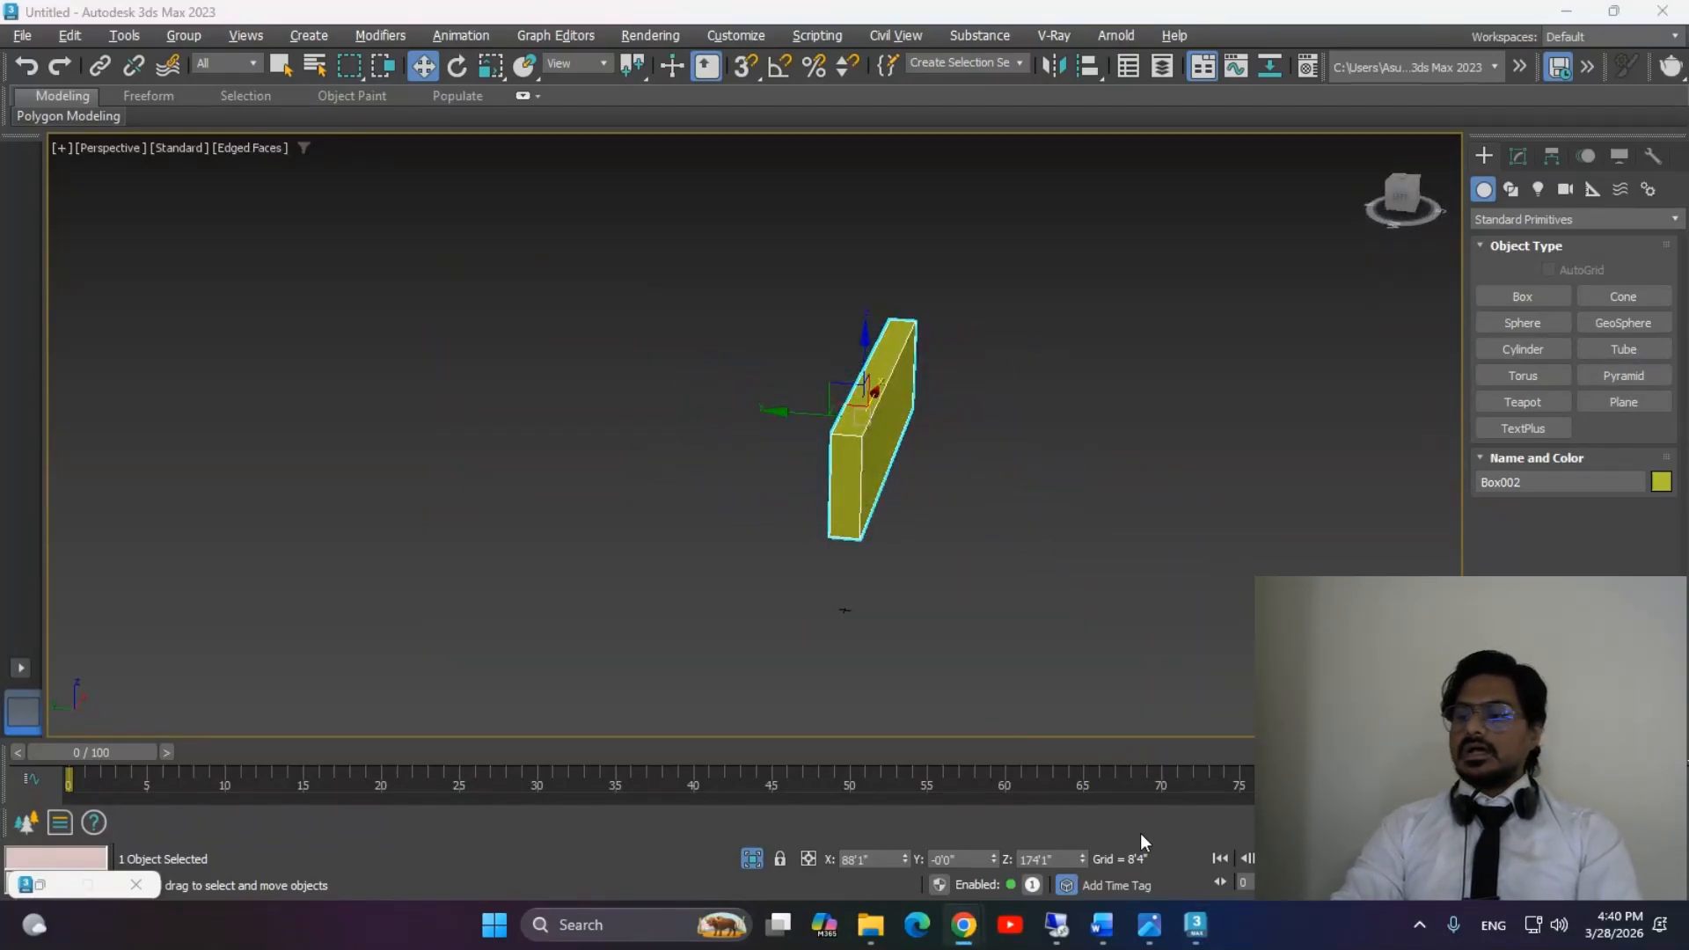
click(1136, 930)
scroll(726, 403, up, 5)
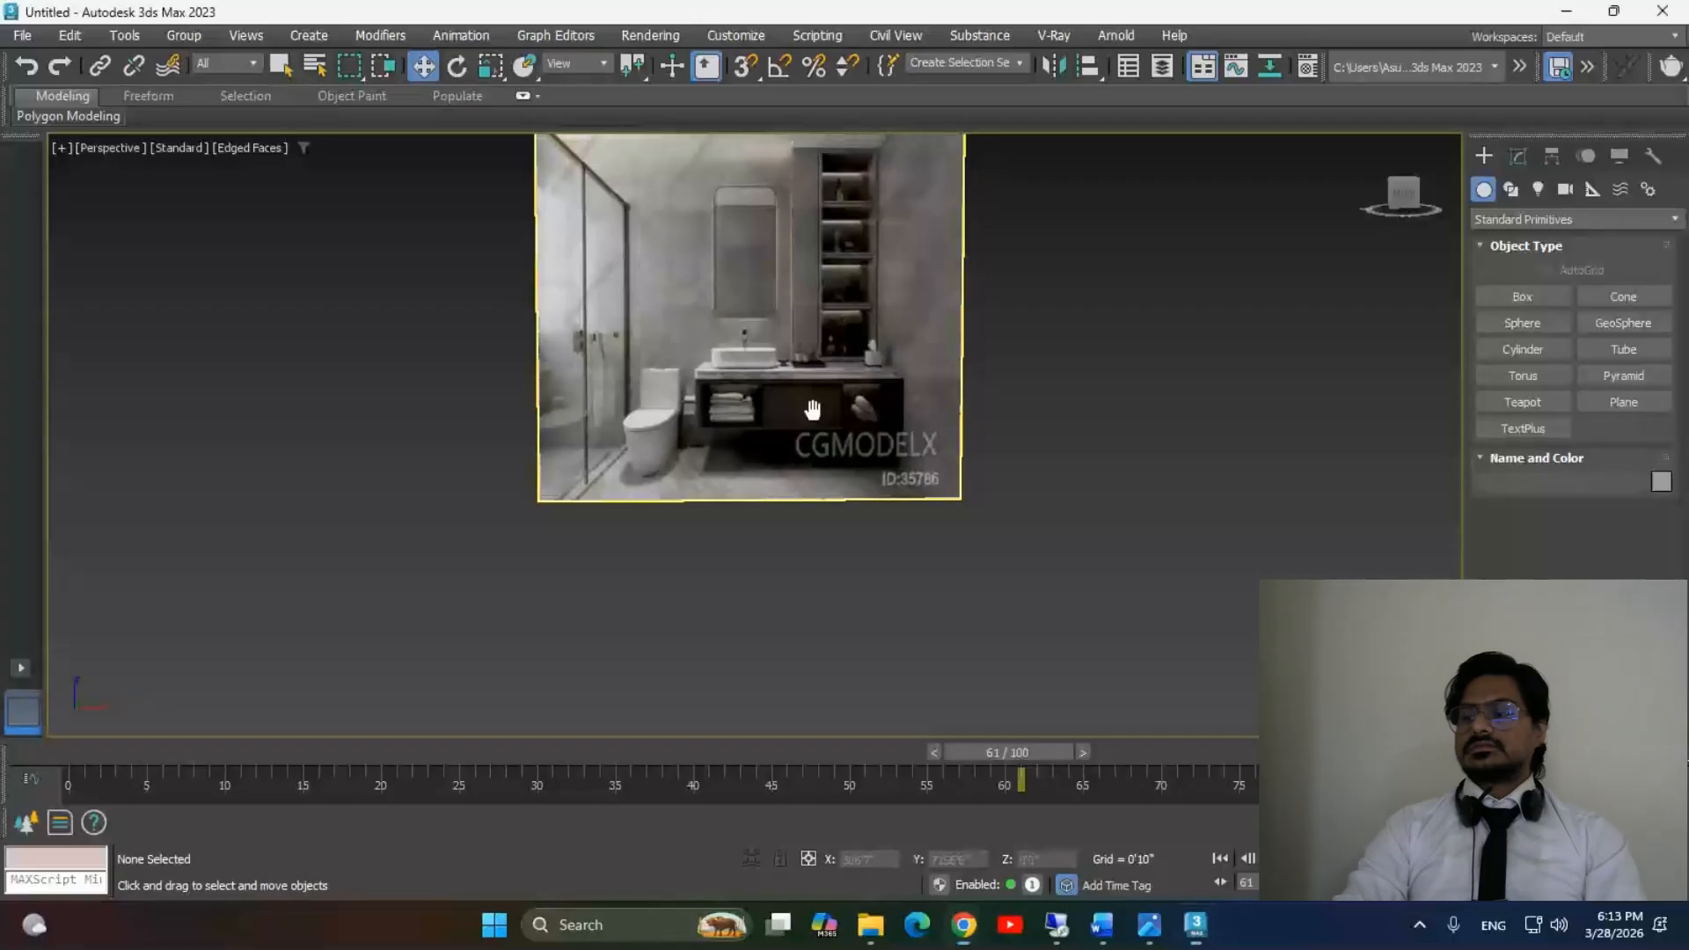
Return the timeline to frame 0 and draw a box beside the bathroom reference plane in the Perspective view.
middle_drag(1065, 560, 784, 522)
click(1498, 294)
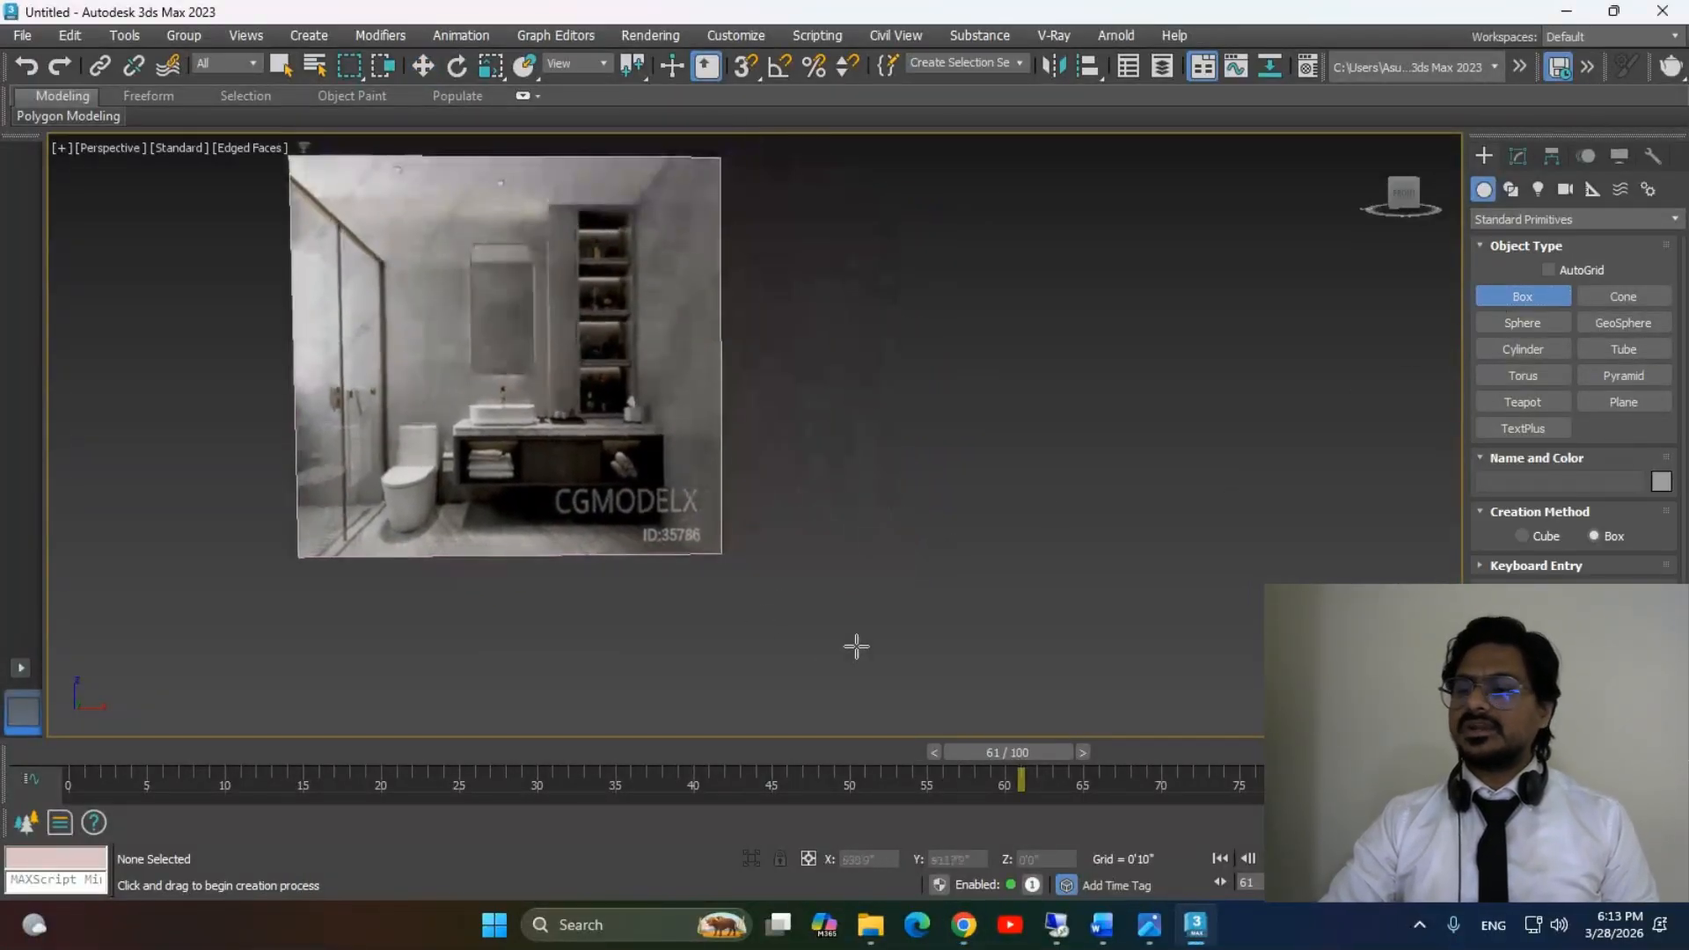
scroll(912, 567, down, 4)
middle_drag(912, 569, 835, 552)
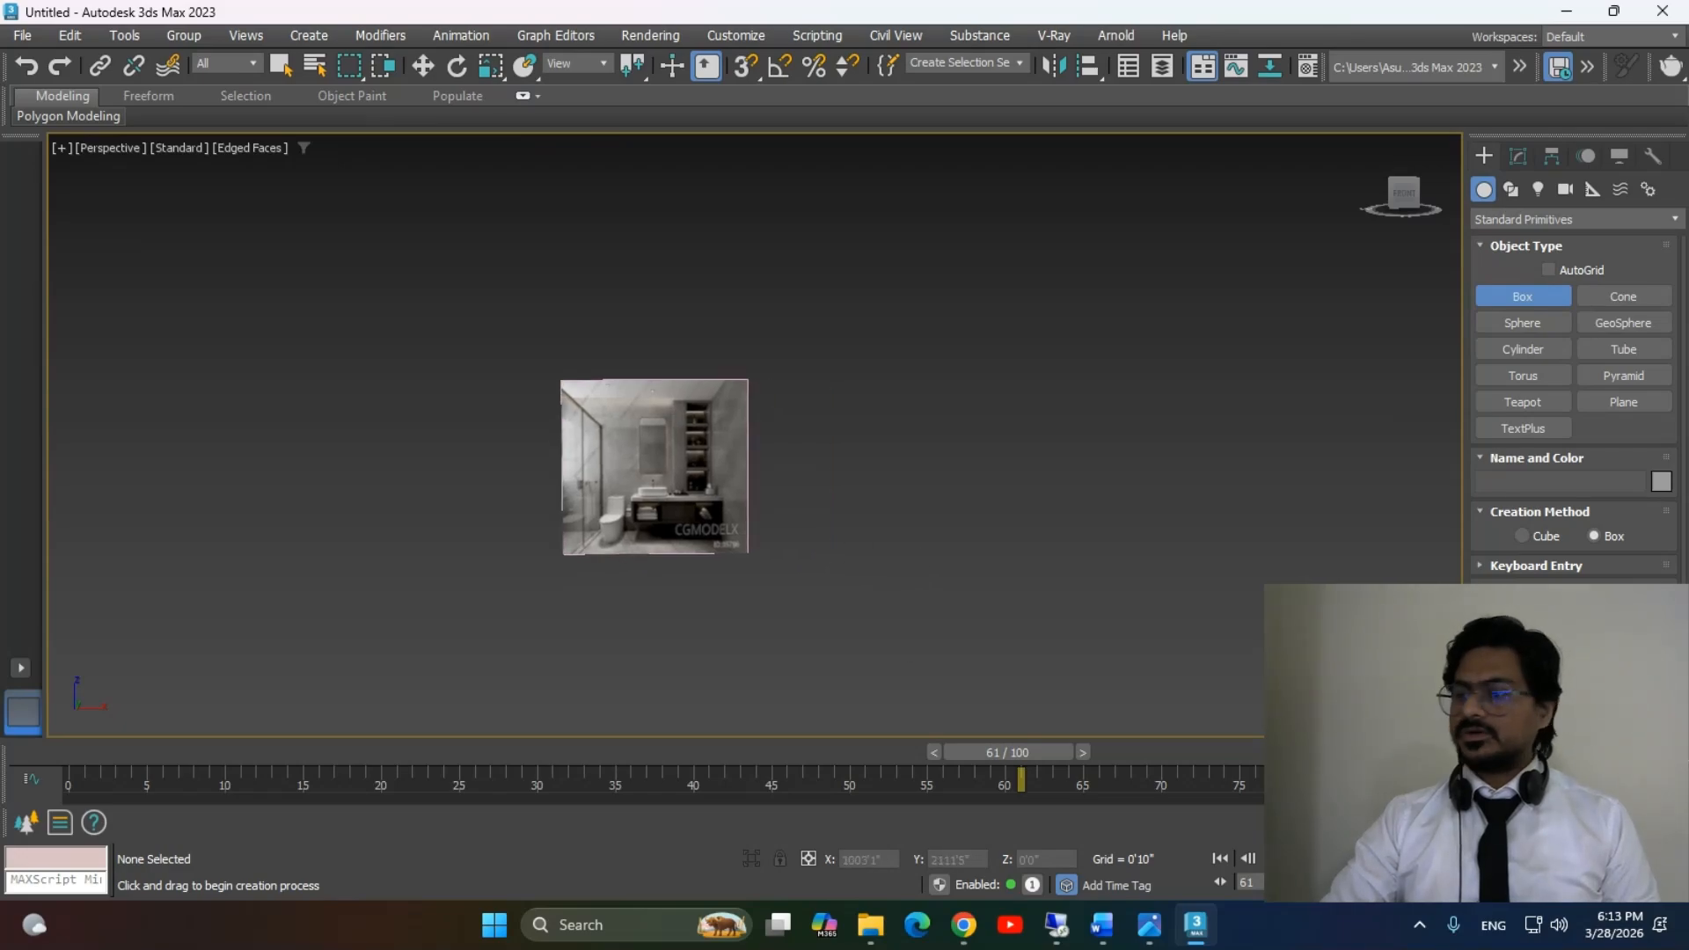
click(1220, 858)
drag(807, 557, 1188, 586)
click(1200, 505)
alt+middle_drag(1297, 588, 901, 585)
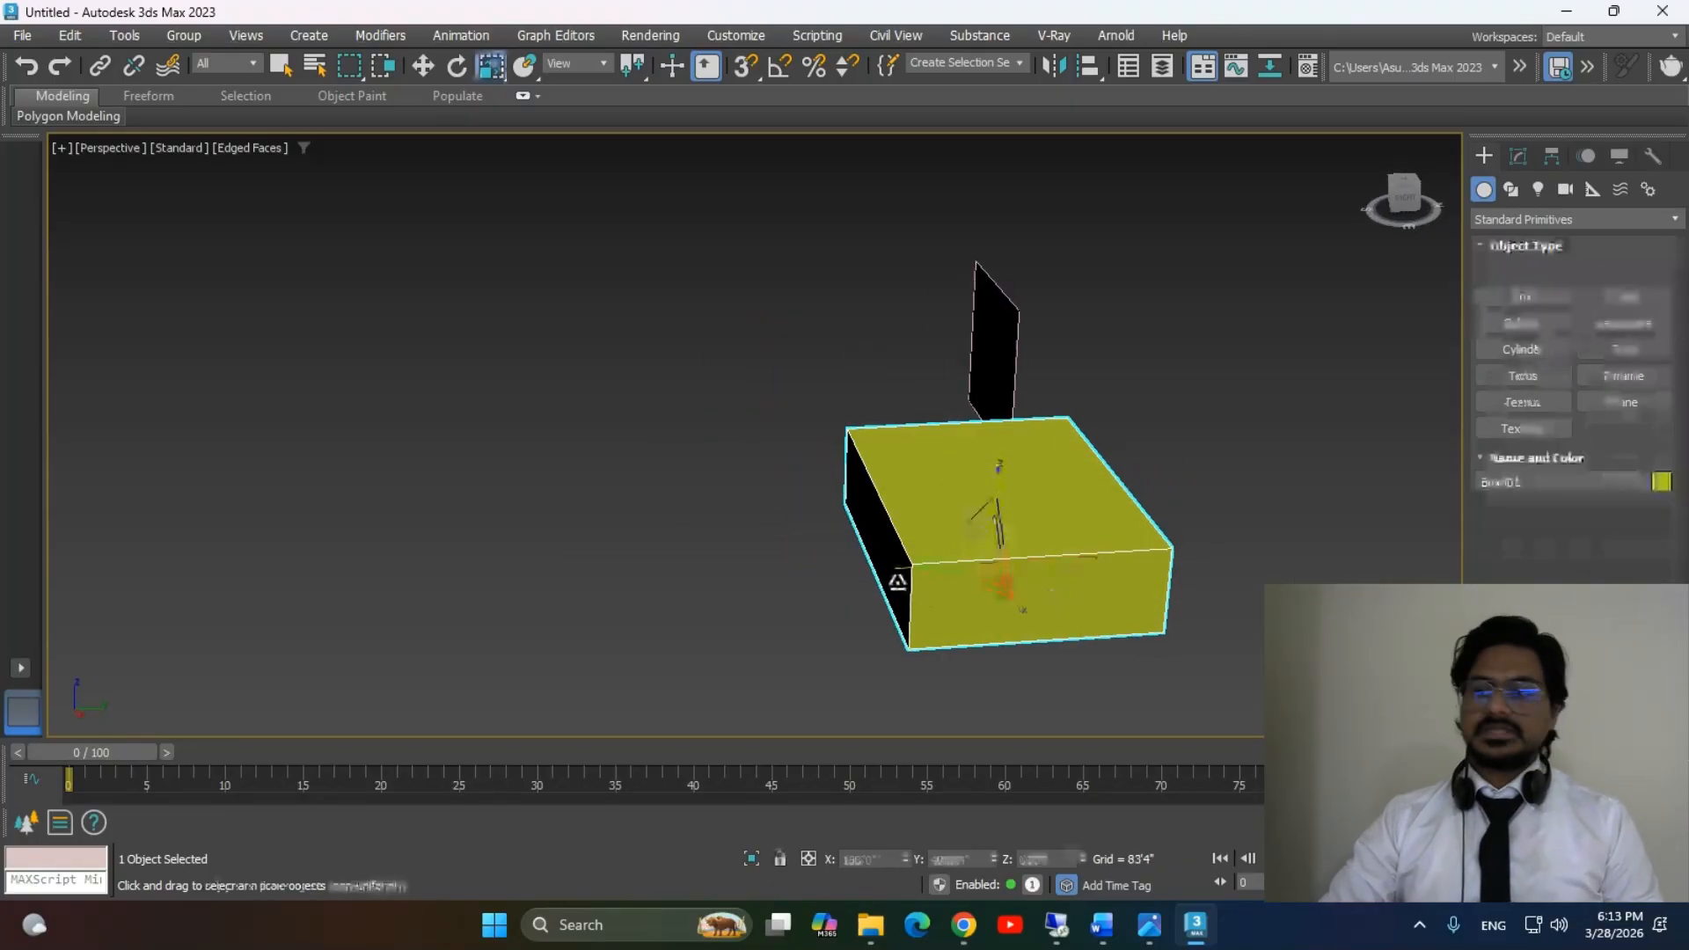
Scale the box's depth down to about 54 percent and clear the selection.
drag(894, 566, 963, 569)
click(668, 603)
alt+middle_drag(668, 604, 814, 535)
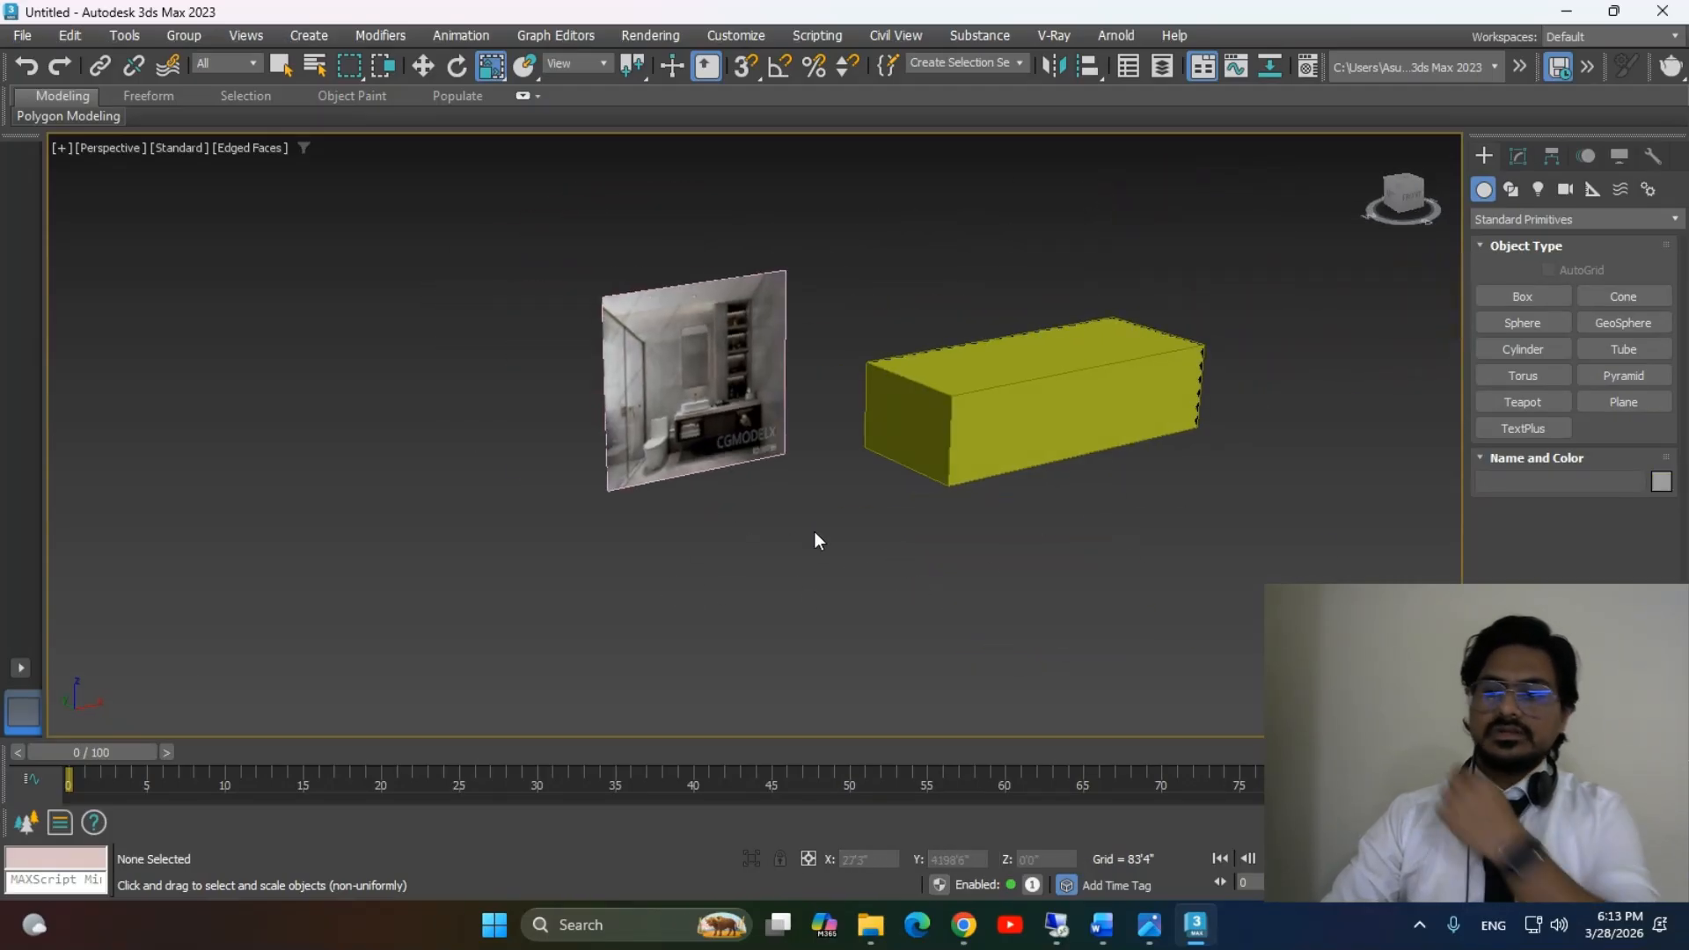
scroll(800, 532, up, 6)
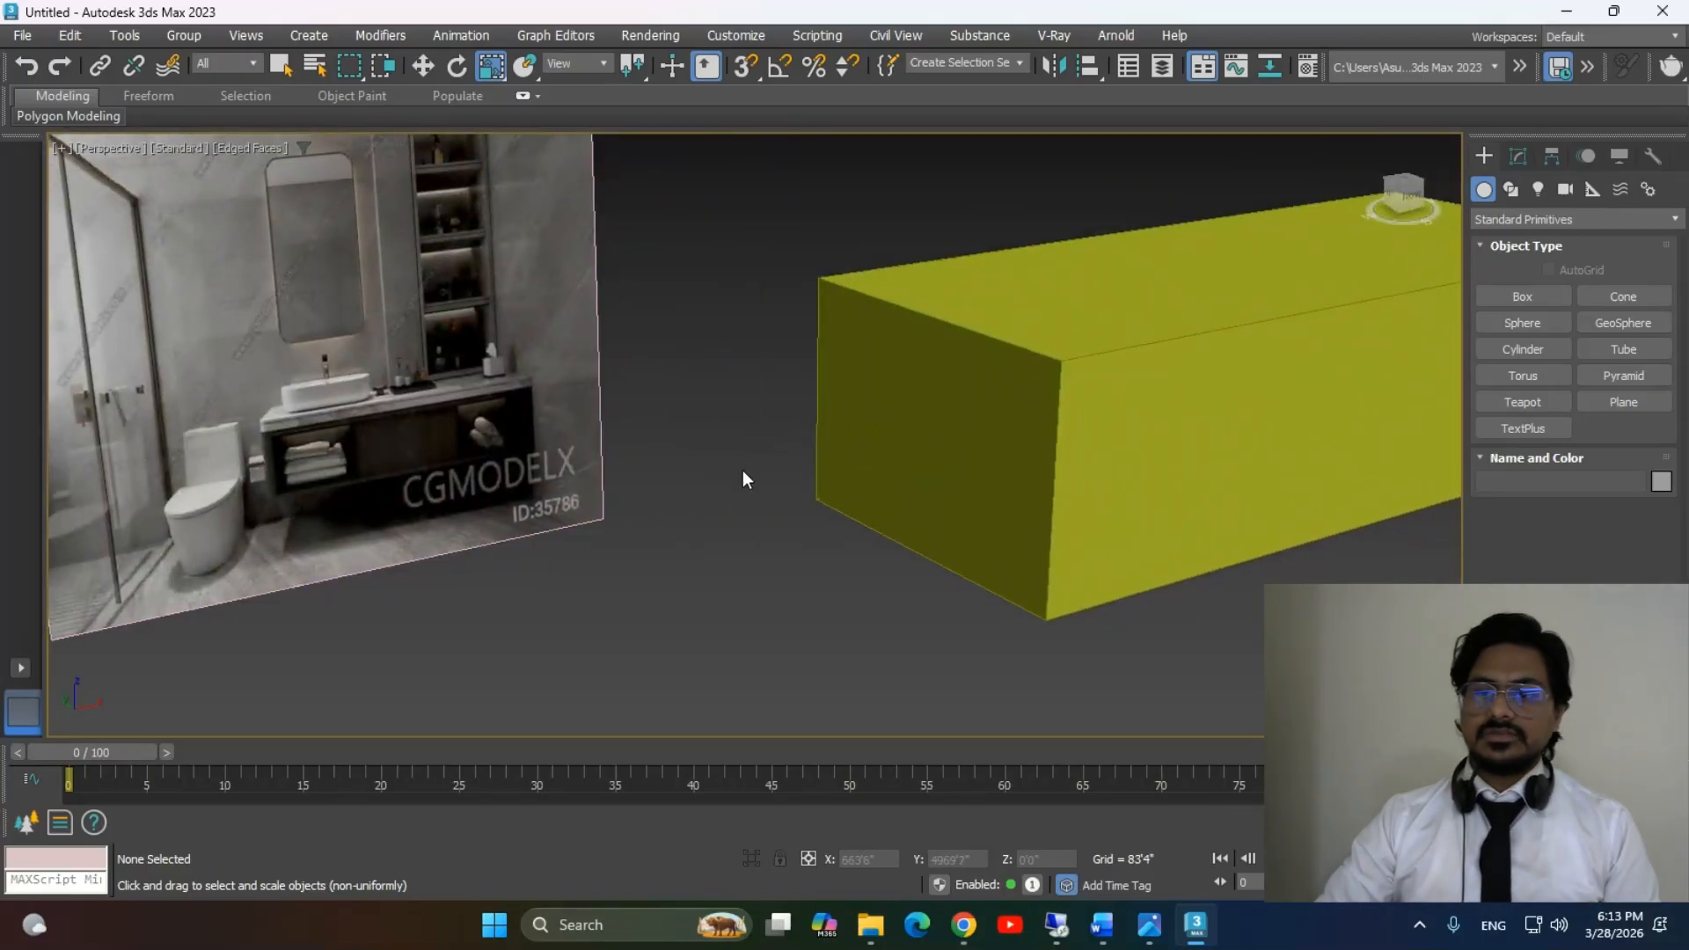
middle_drag(630, 468, 553, 473)
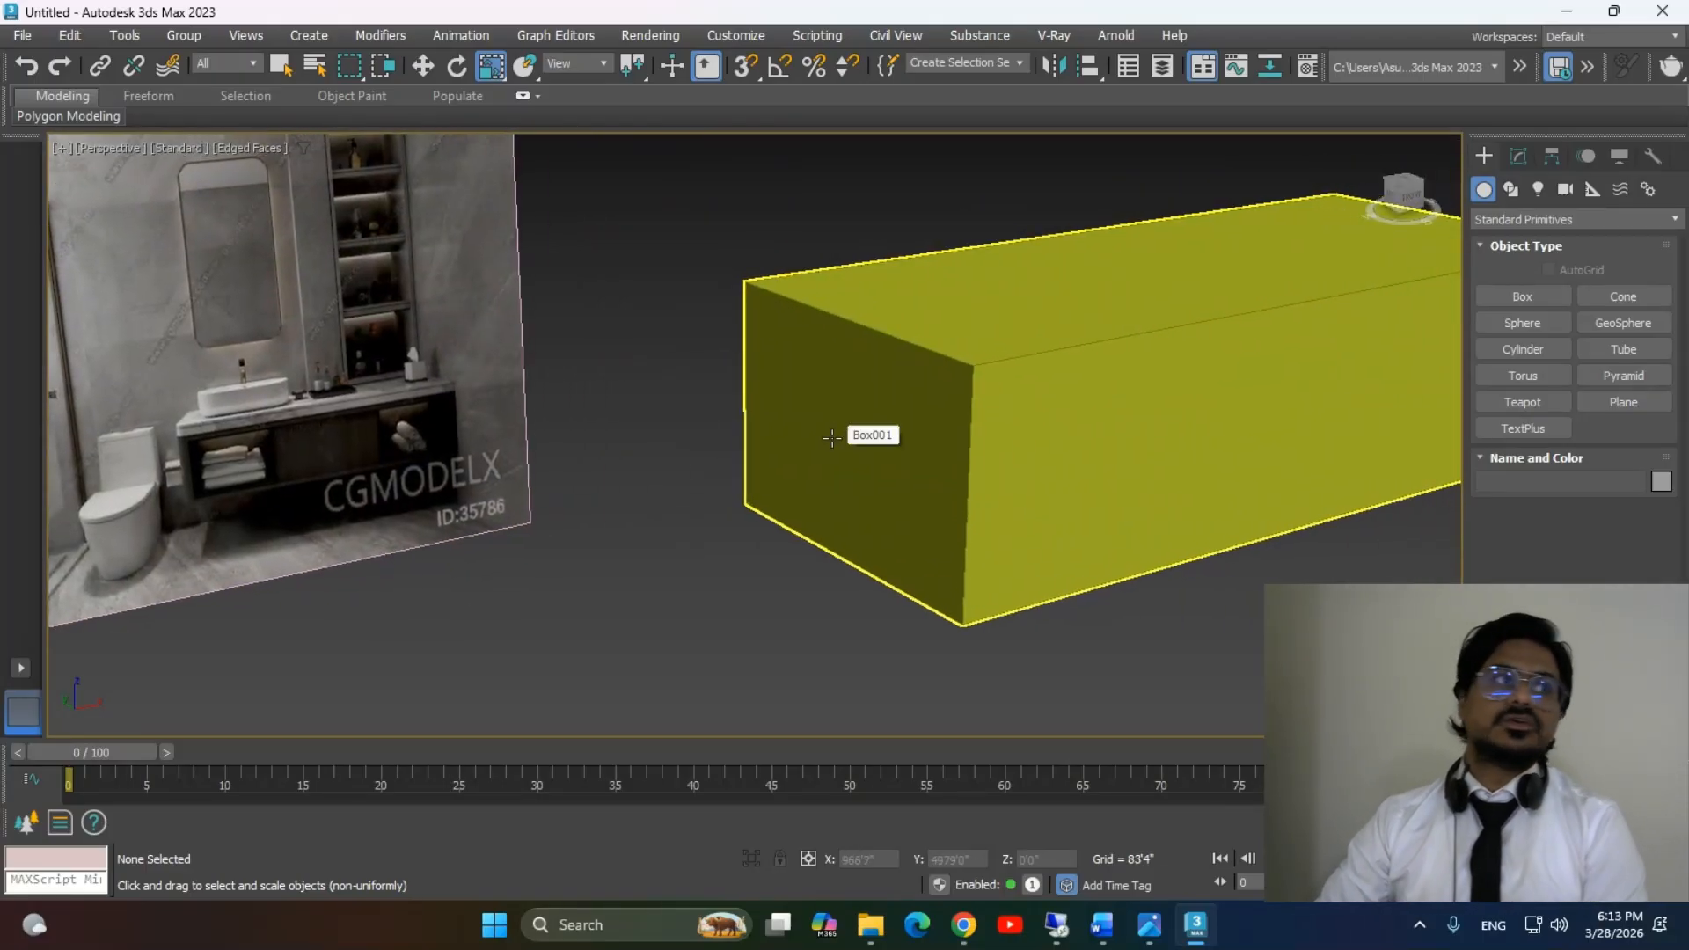
Convert the yellow-green box to an Editable Poly.
scroll(1194, 463, down, 5)
alt+middle_drag(1194, 463, 923, 434)
click(926, 437)
right_click(924, 438)
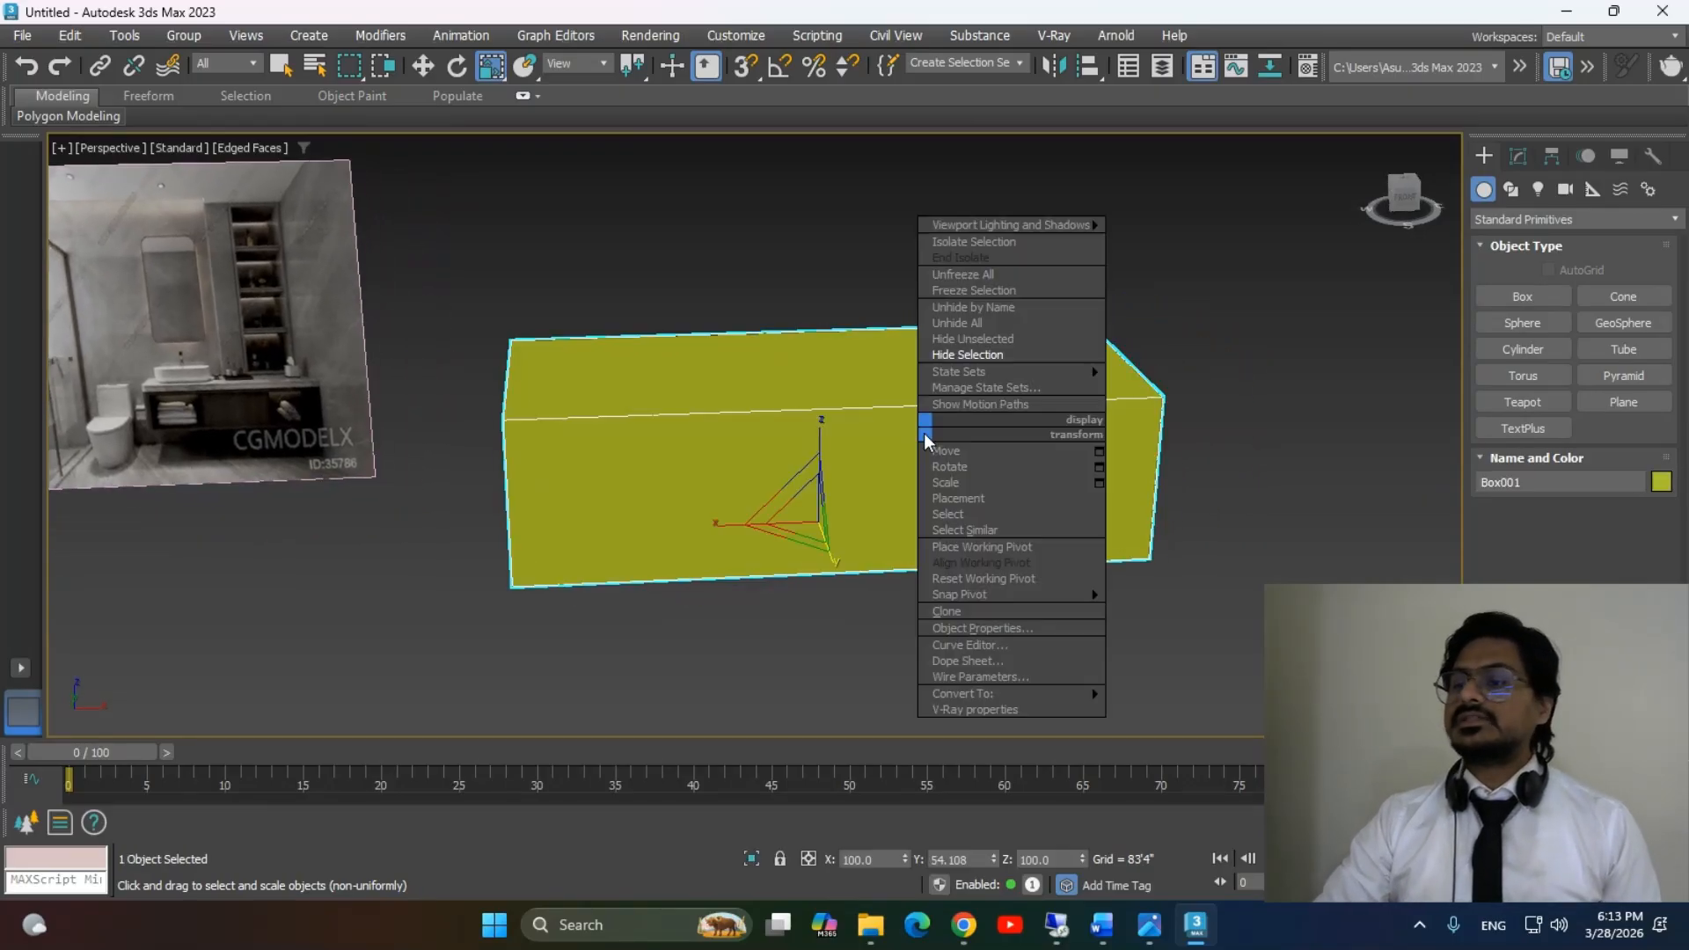
mouse_move(1058, 706)
click(1148, 703)
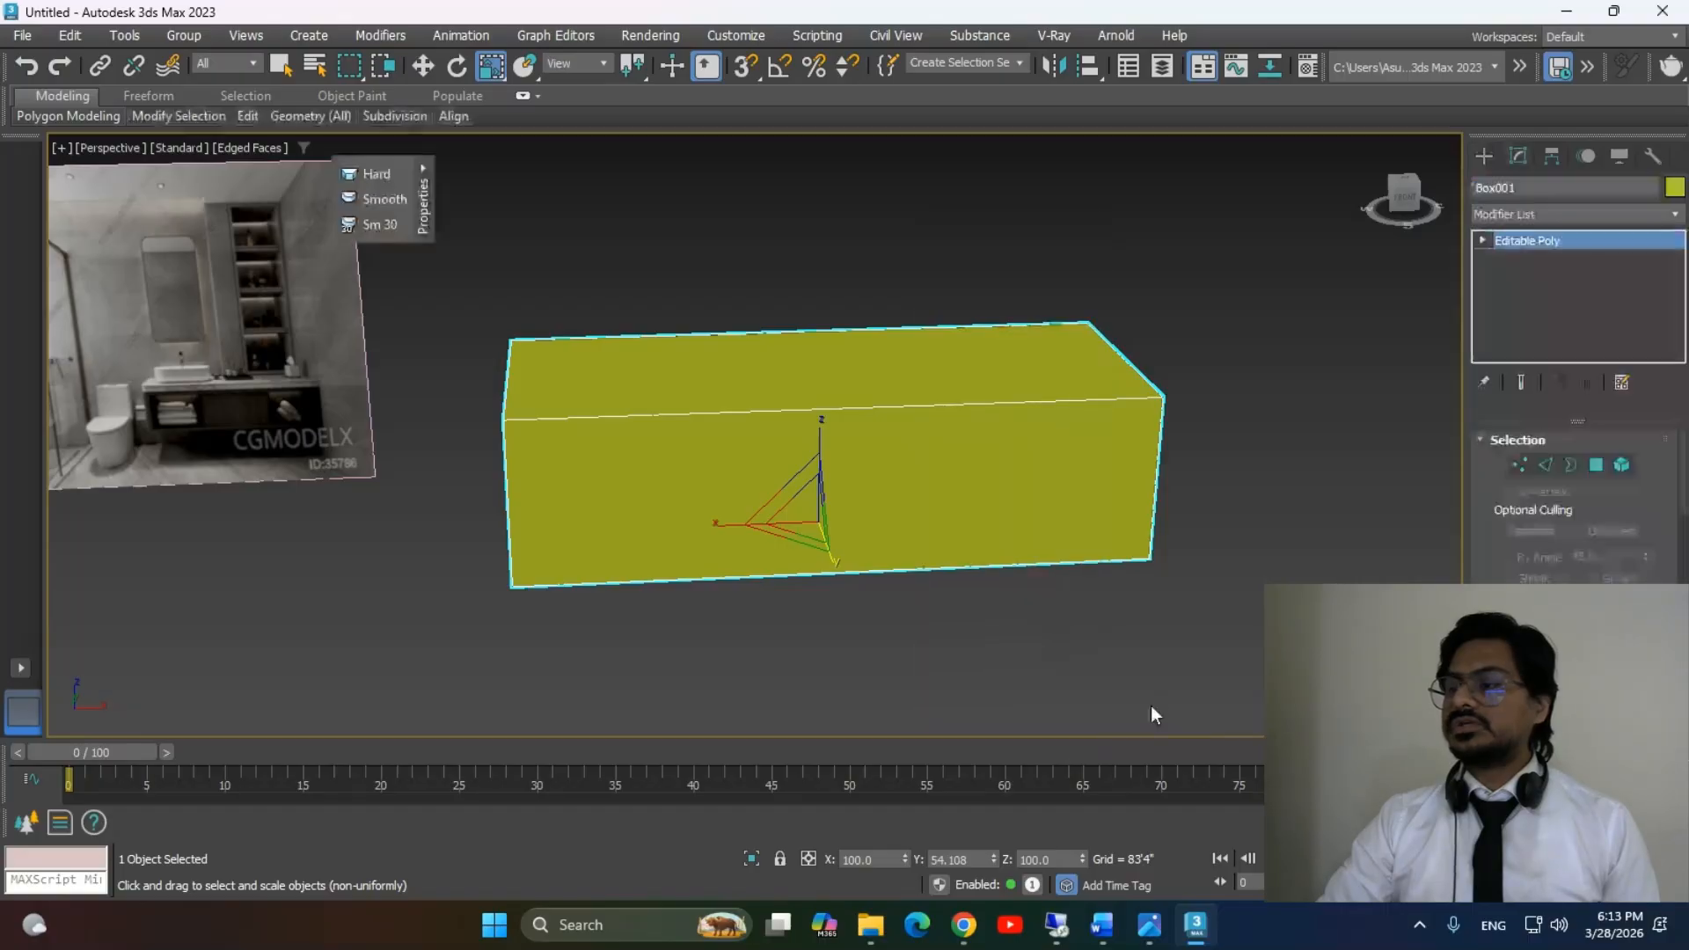
Select the box's front polygon and inset it to leave a thin frame around the front face.
click(1597, 466)
click(931, 490)
alt+middle_drag(930, 490, 1151, 532)
key(w)
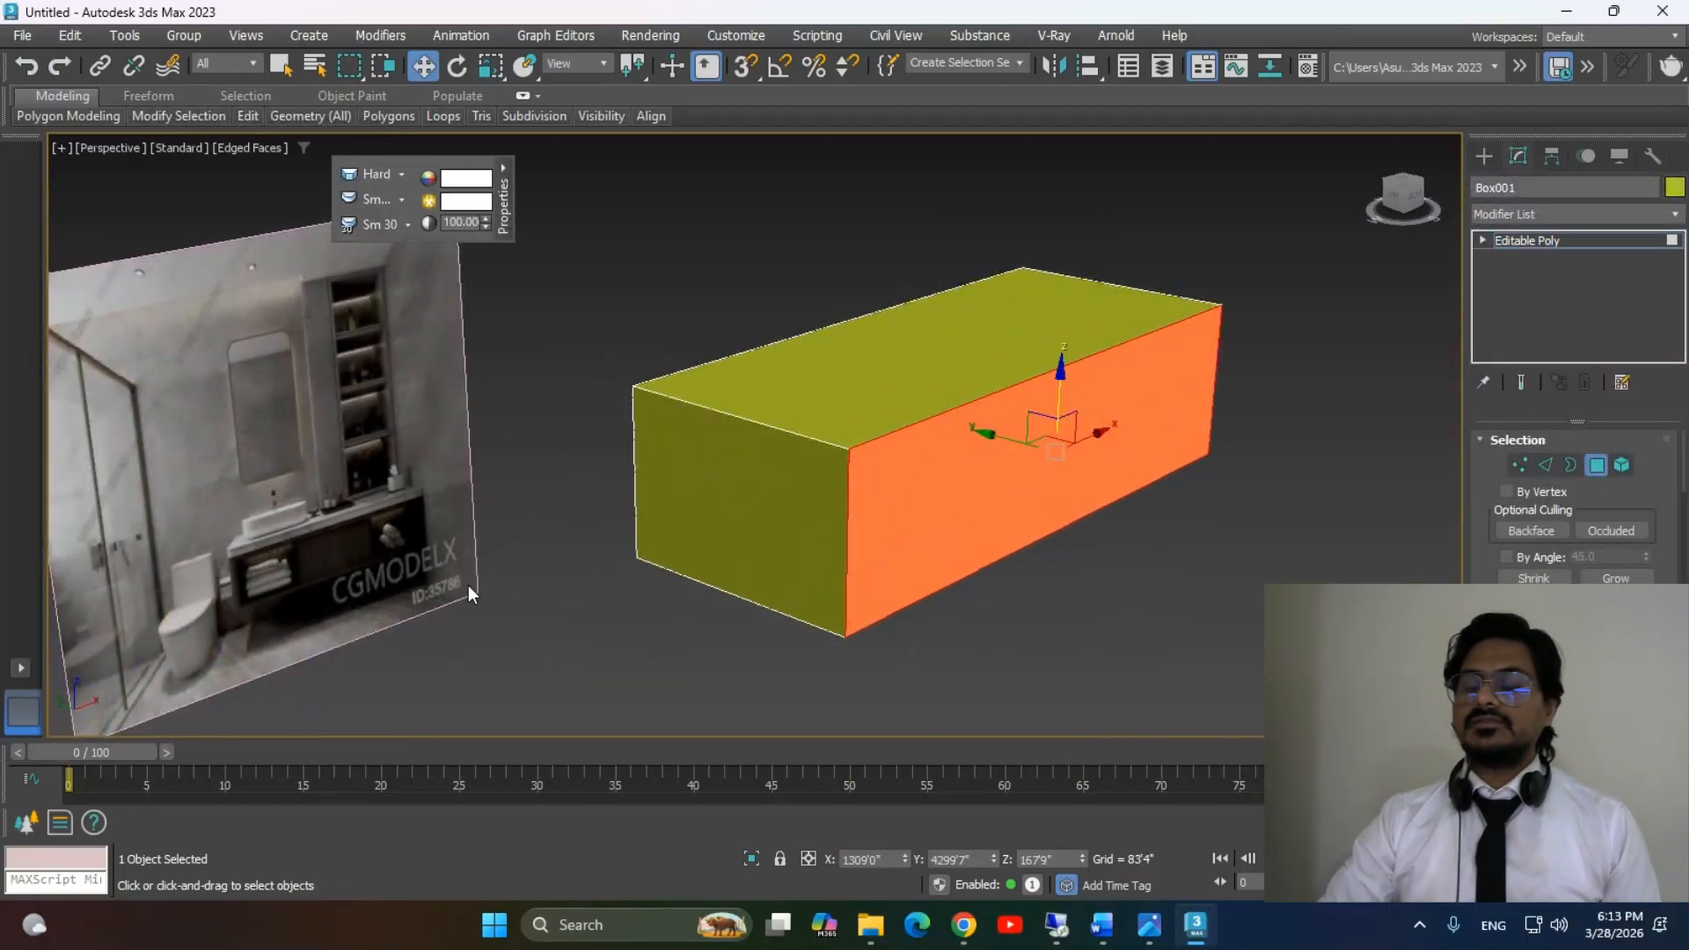
scroll(222, 648, up, 5)
scroll(424, 322, down, 5)
alt+middle_drag(424, 313, 1017, 392)
right_click(1011, 380)
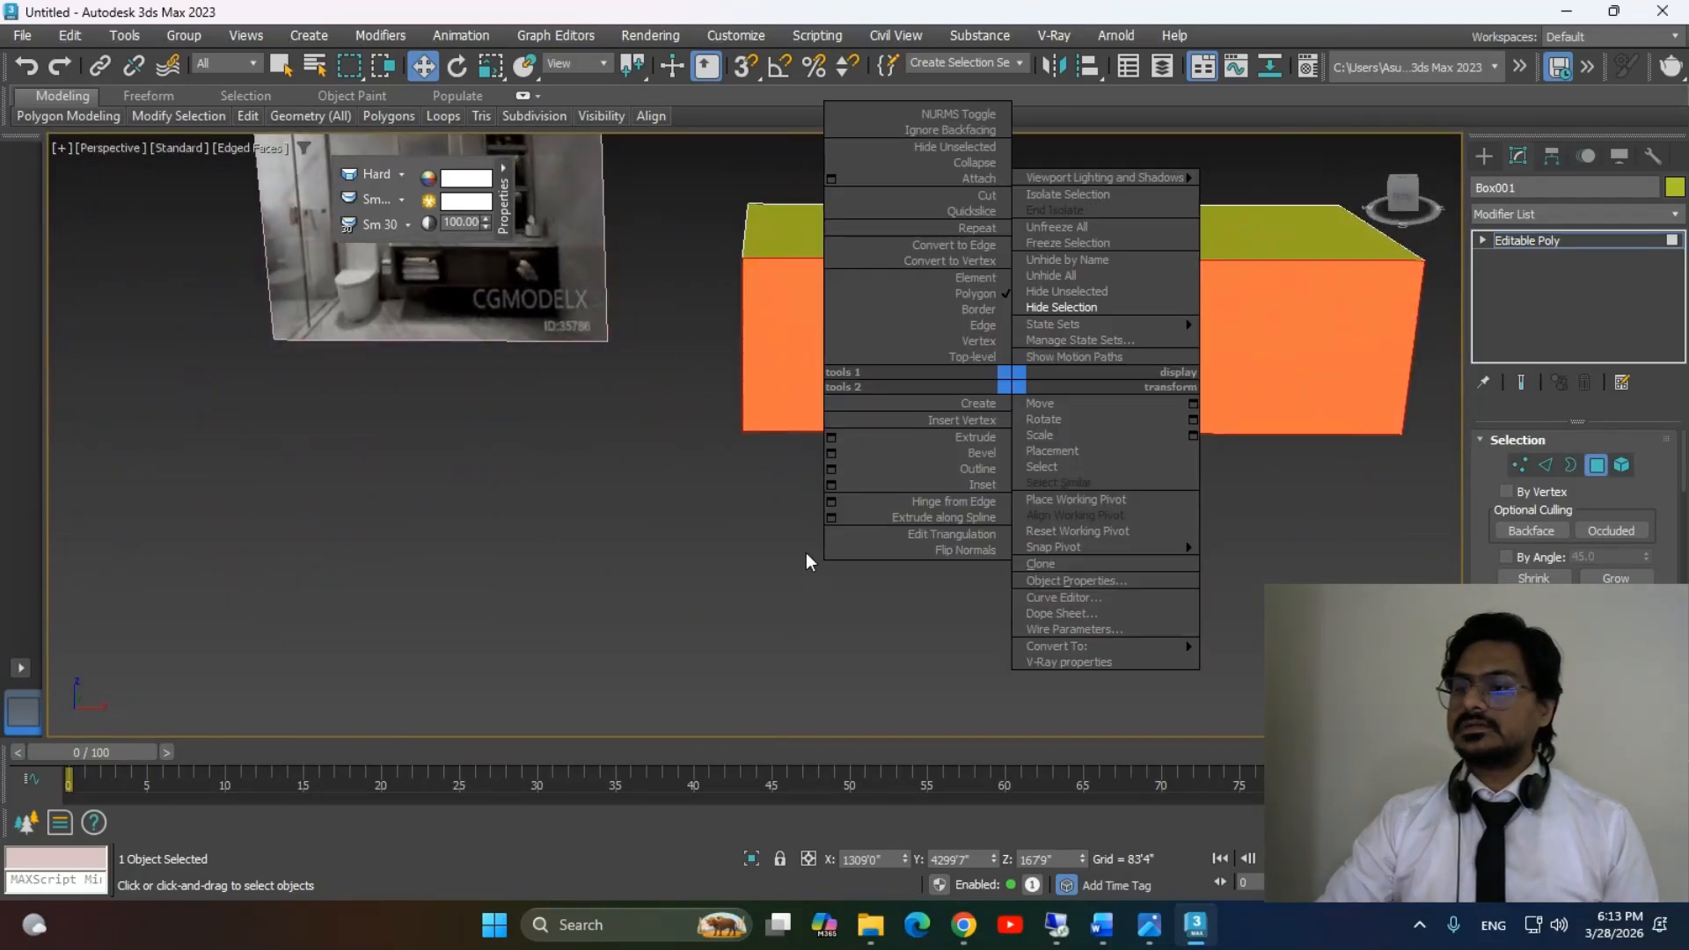
click(831, 485)
drag(768, 477, 842, 648)
click(766, 507)
alt+middle_drag(716, 615, 851, 614)
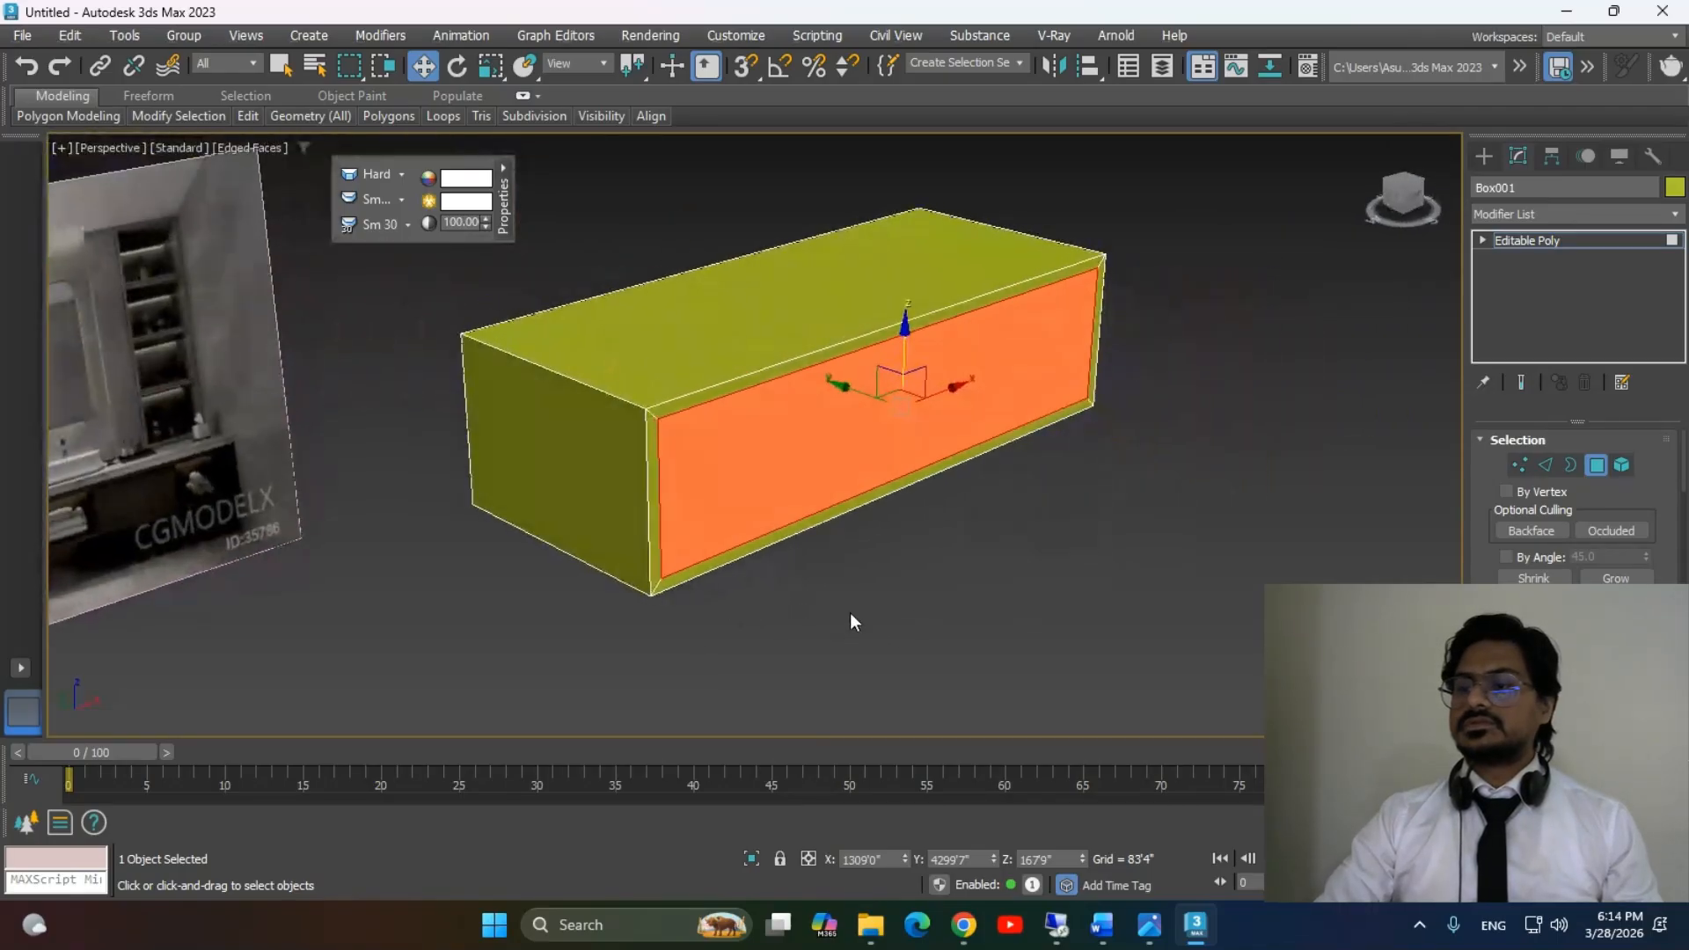
Move the inset polygon back along Y to hollow the box into an open cabinet, and deselect it.
drag(842, 385, 724, 369)
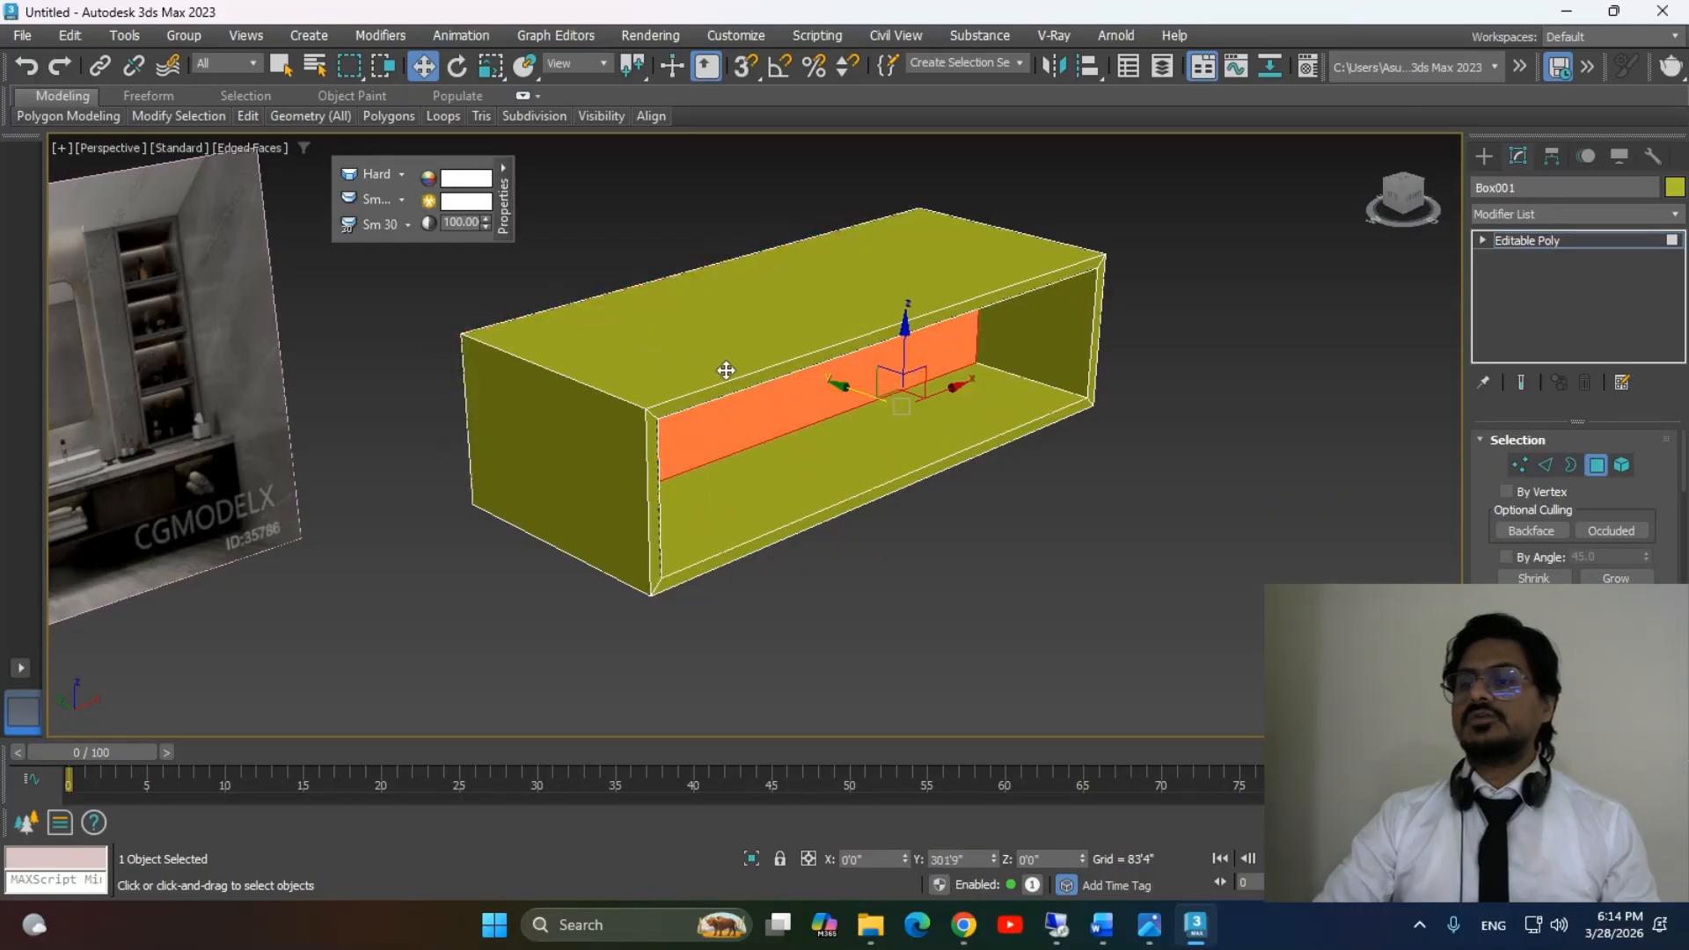
alt+middle_drag(1048, 589, 953, 498)
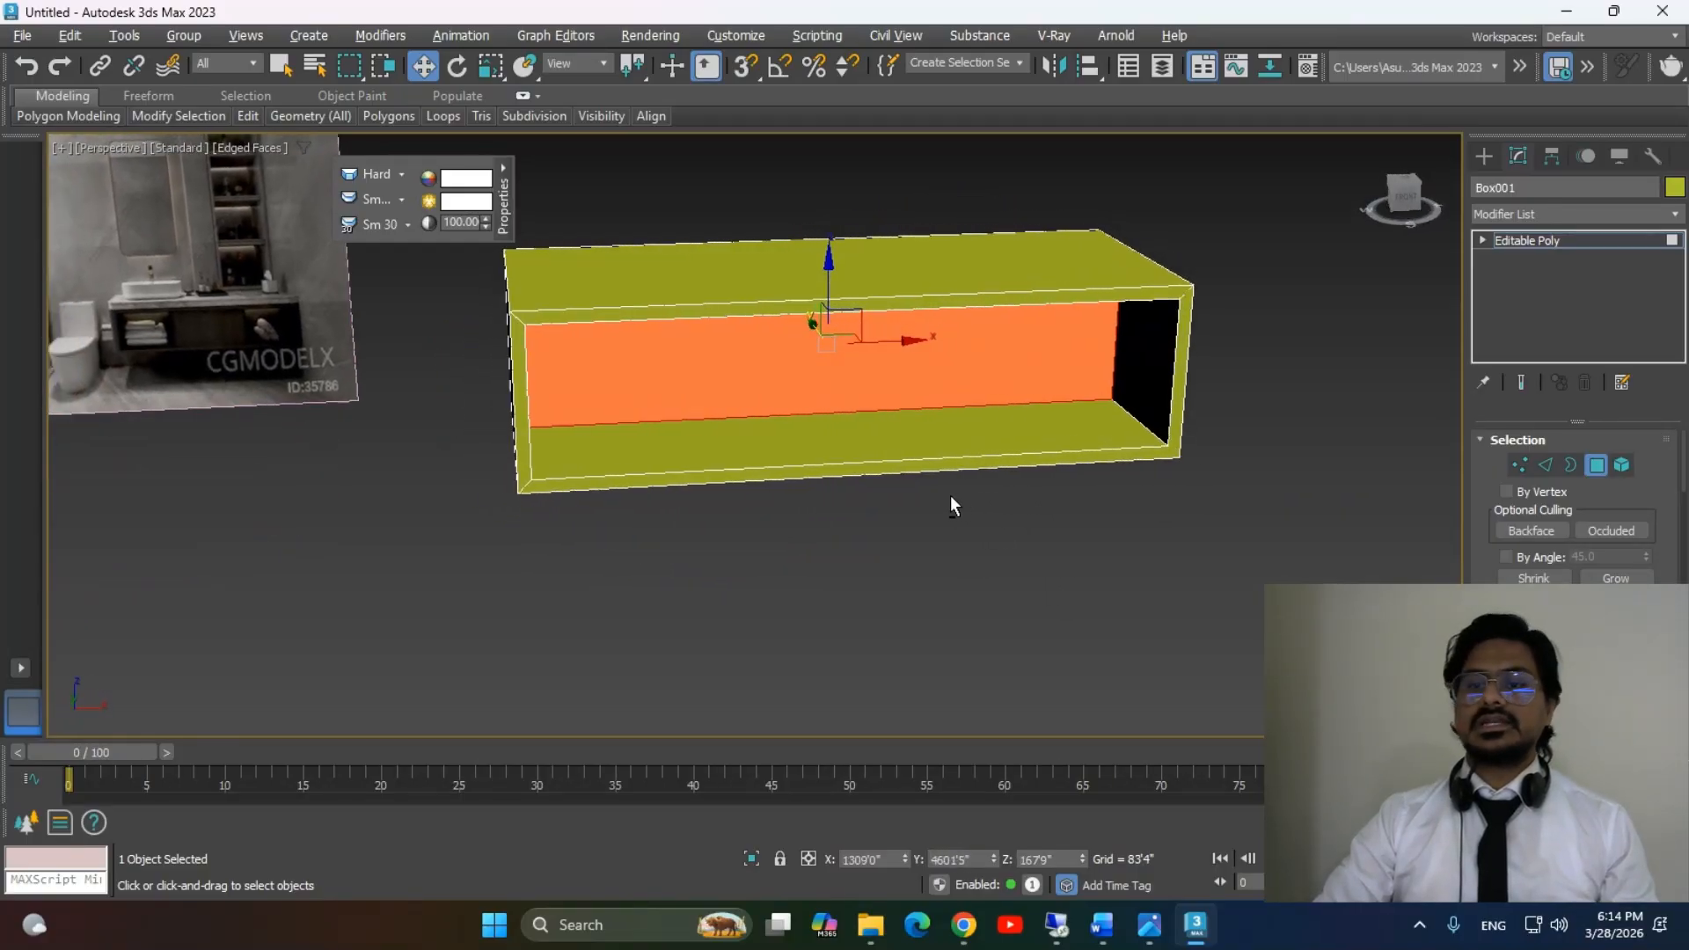
scroll(188, 352, up, 5)
middle_drag(188, 352, 477, 318)
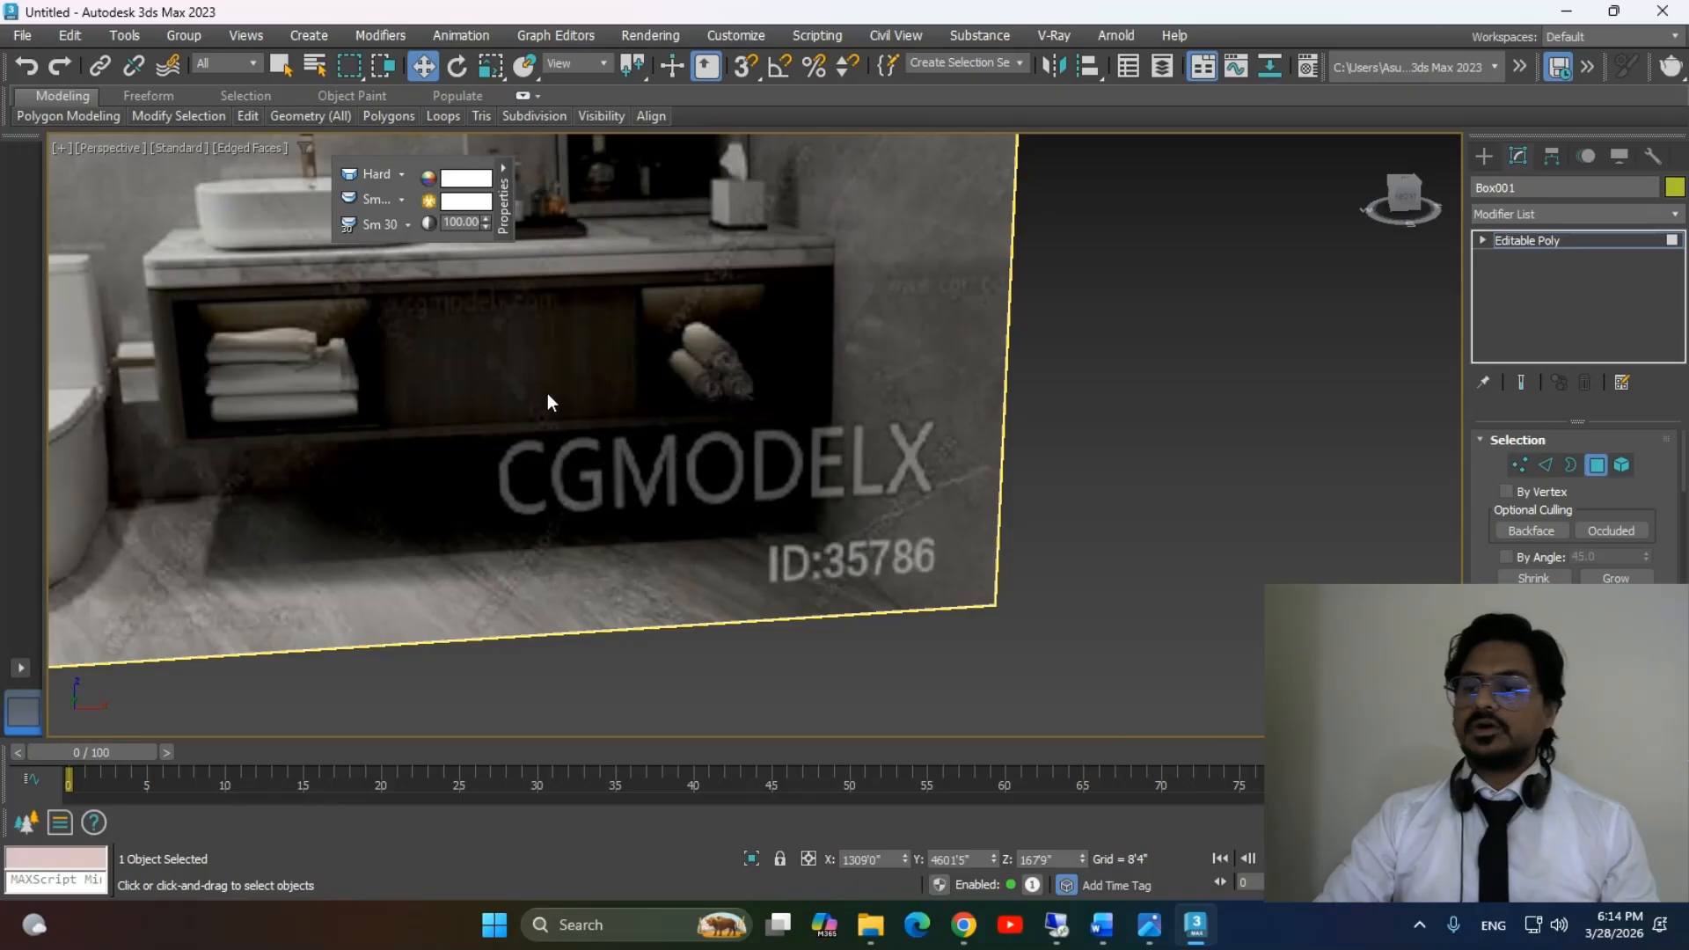
scroll(549, 396, down, 3)
middle_drag(626, 419, 315, 336)
click(1479, 160)
click(1087, 616)
scroll(1141, 595, down, 3)
middle_drag(1141, 594, 805, 538)
alt+middle_drag(1003, 561, 964, 549)
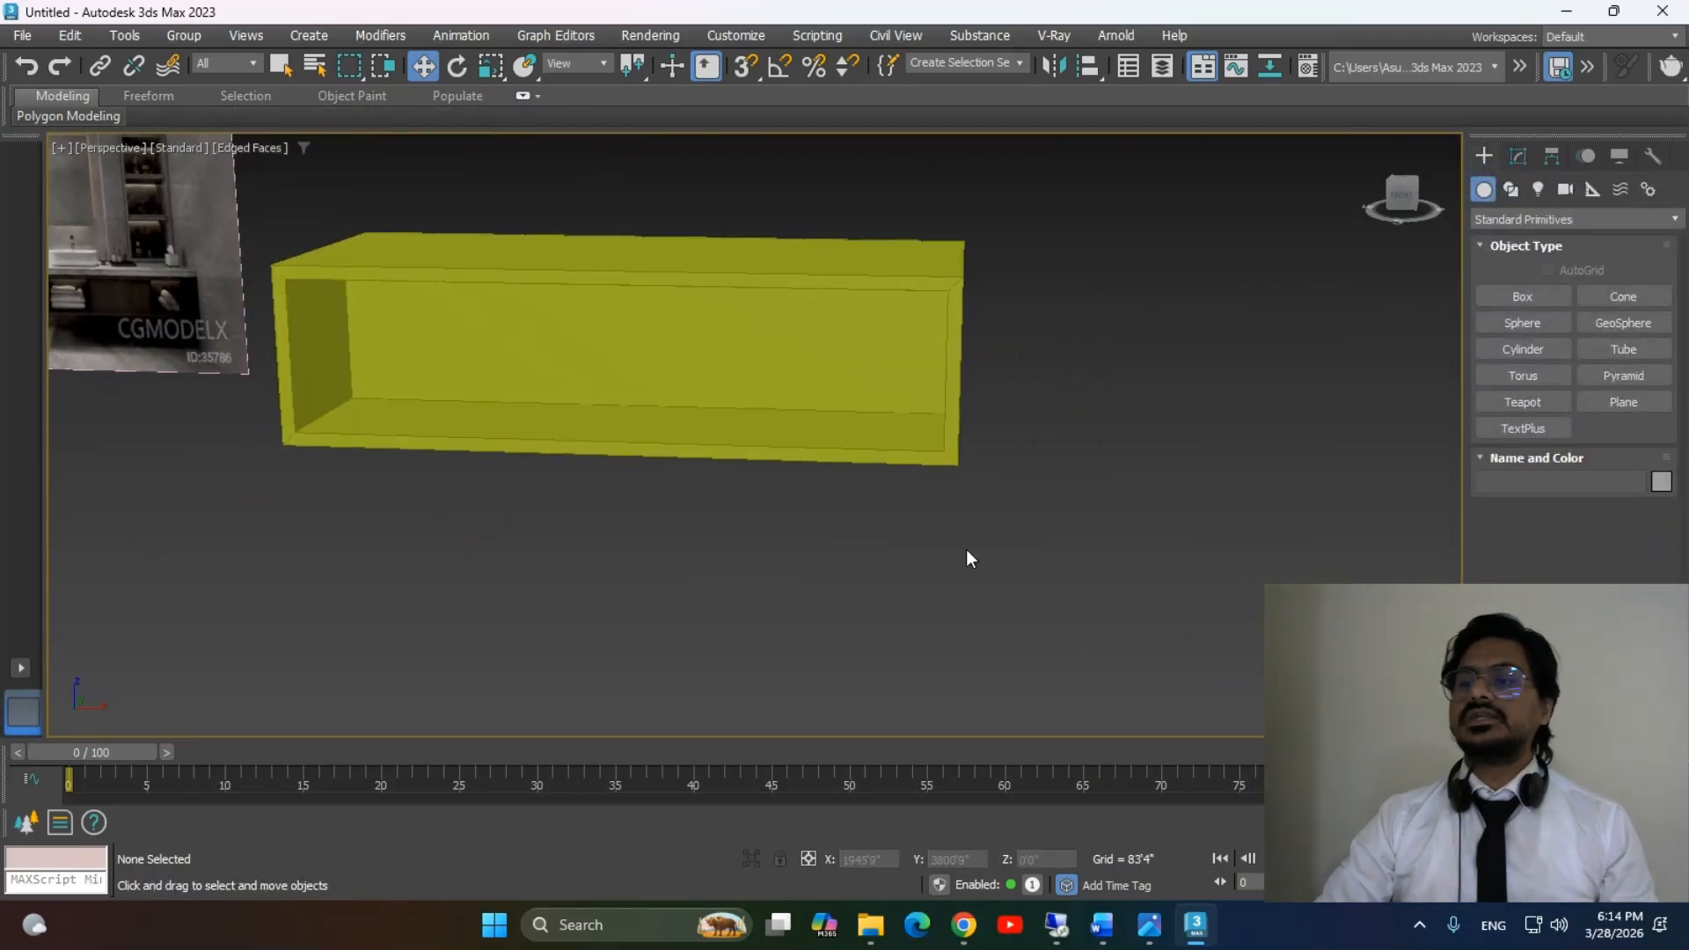
Create a ChamferBox with rounded edges beside the open cabinet using the Extended Primitives.
click(1503, 219)
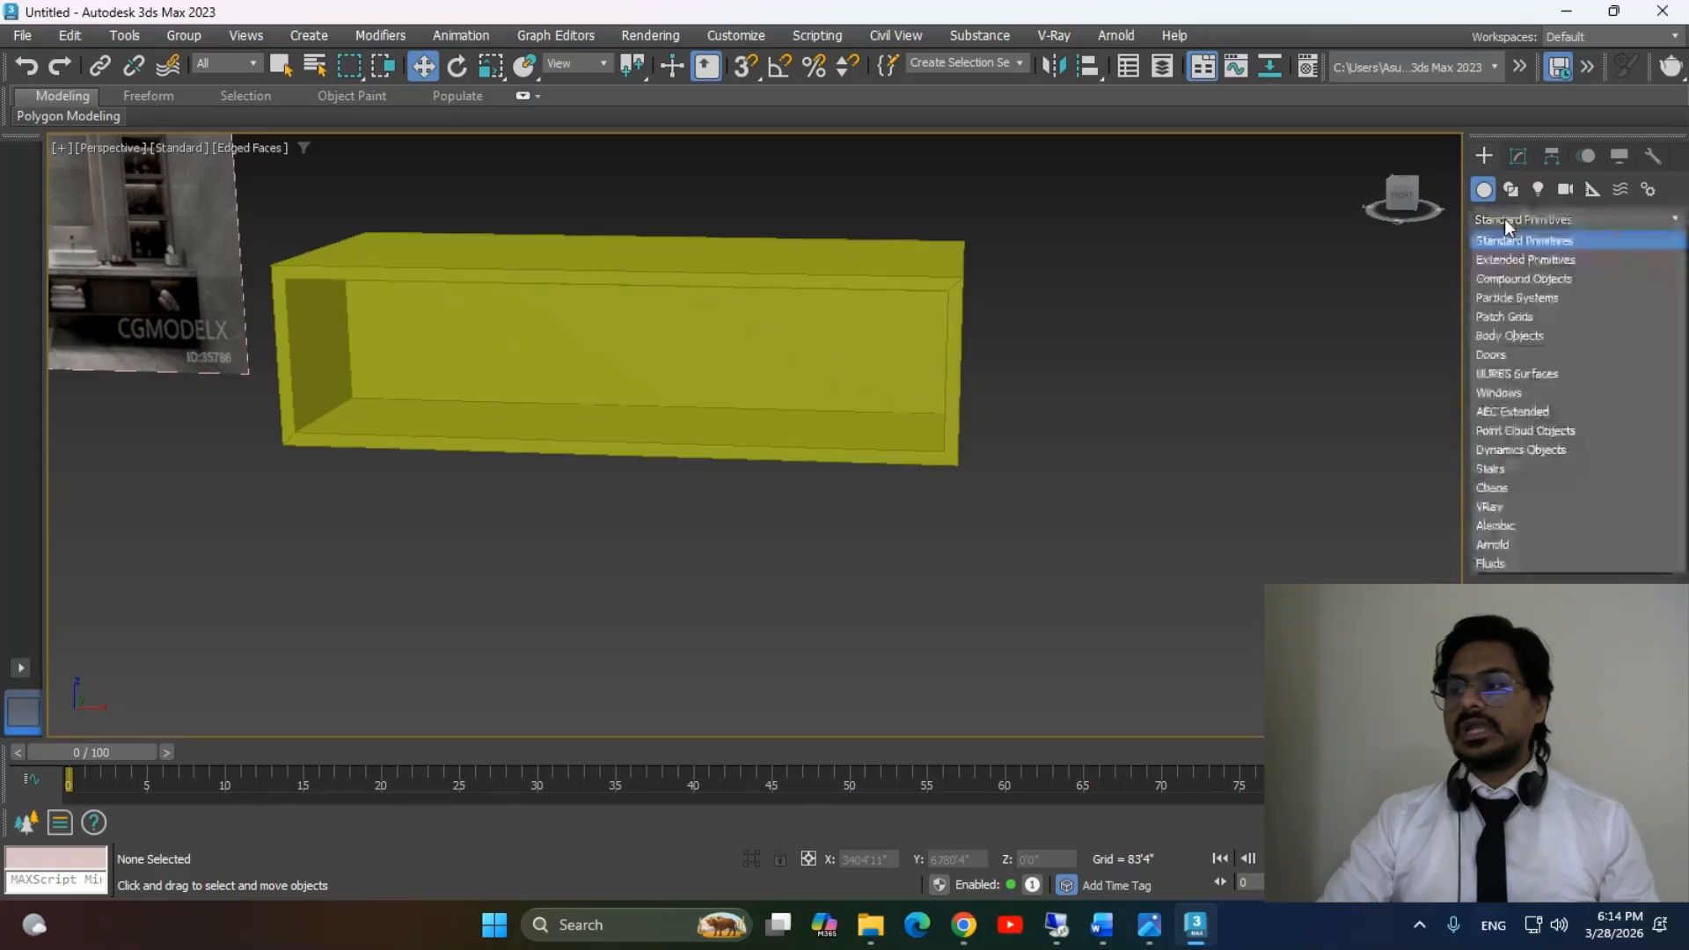
click(1535, 260)
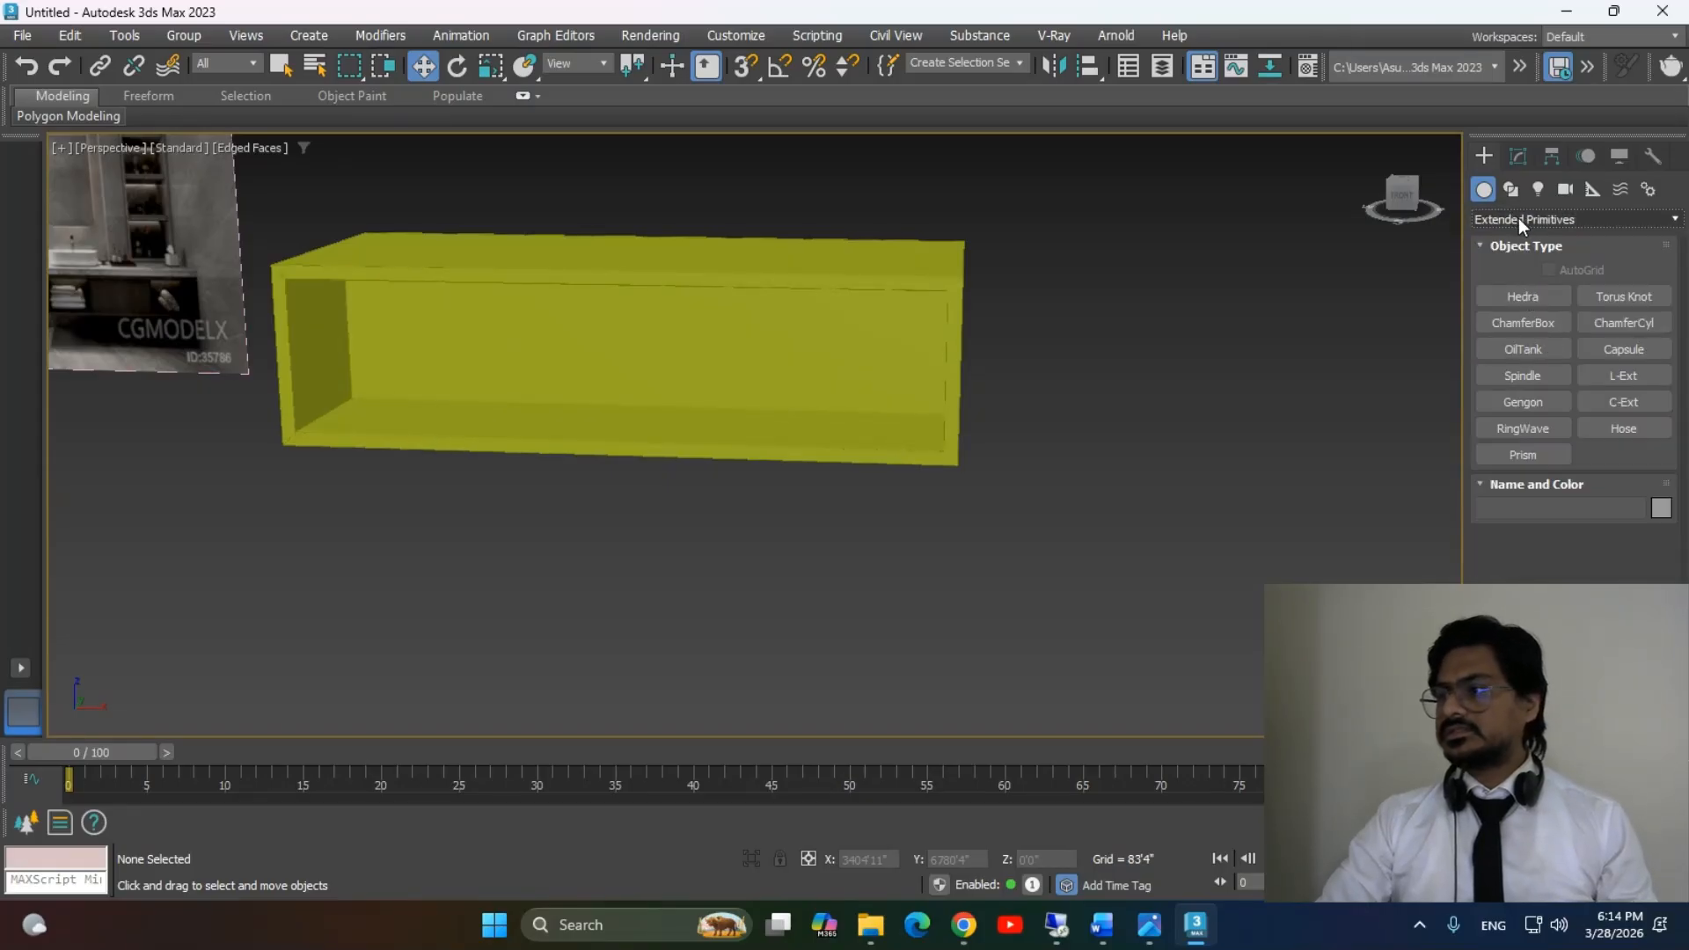
click(1523, 323)
alt+middle_drag(909, 524, 1003, 483)
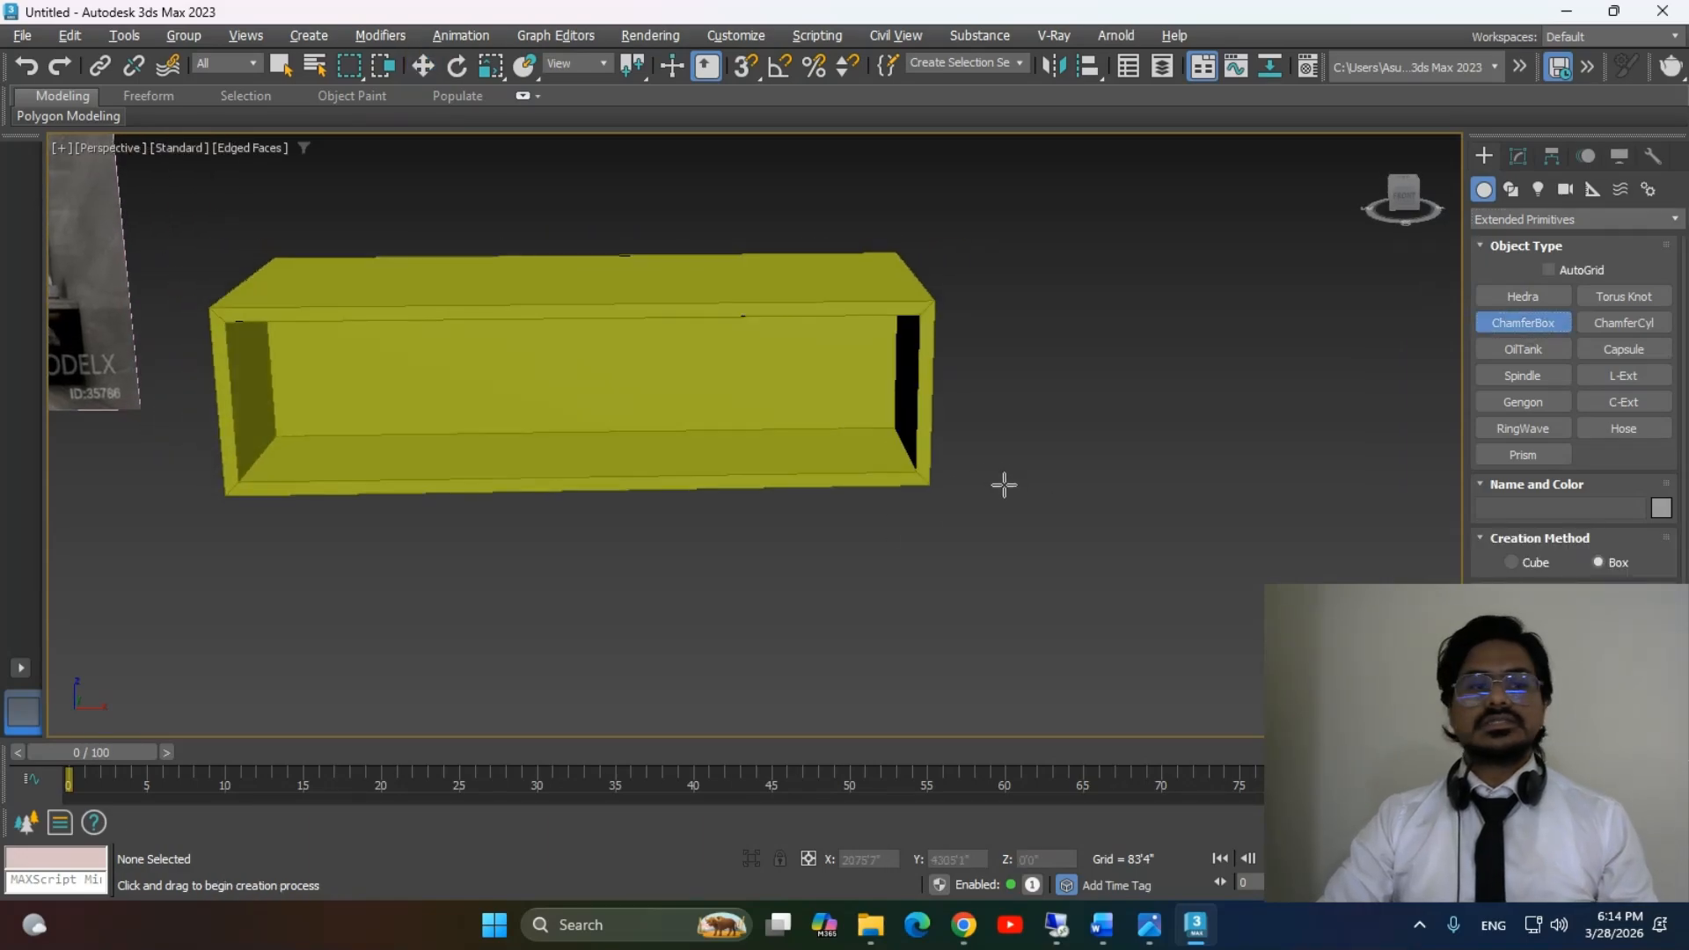
drag(1041, 386, 1358, 447)
click(1258, 361)
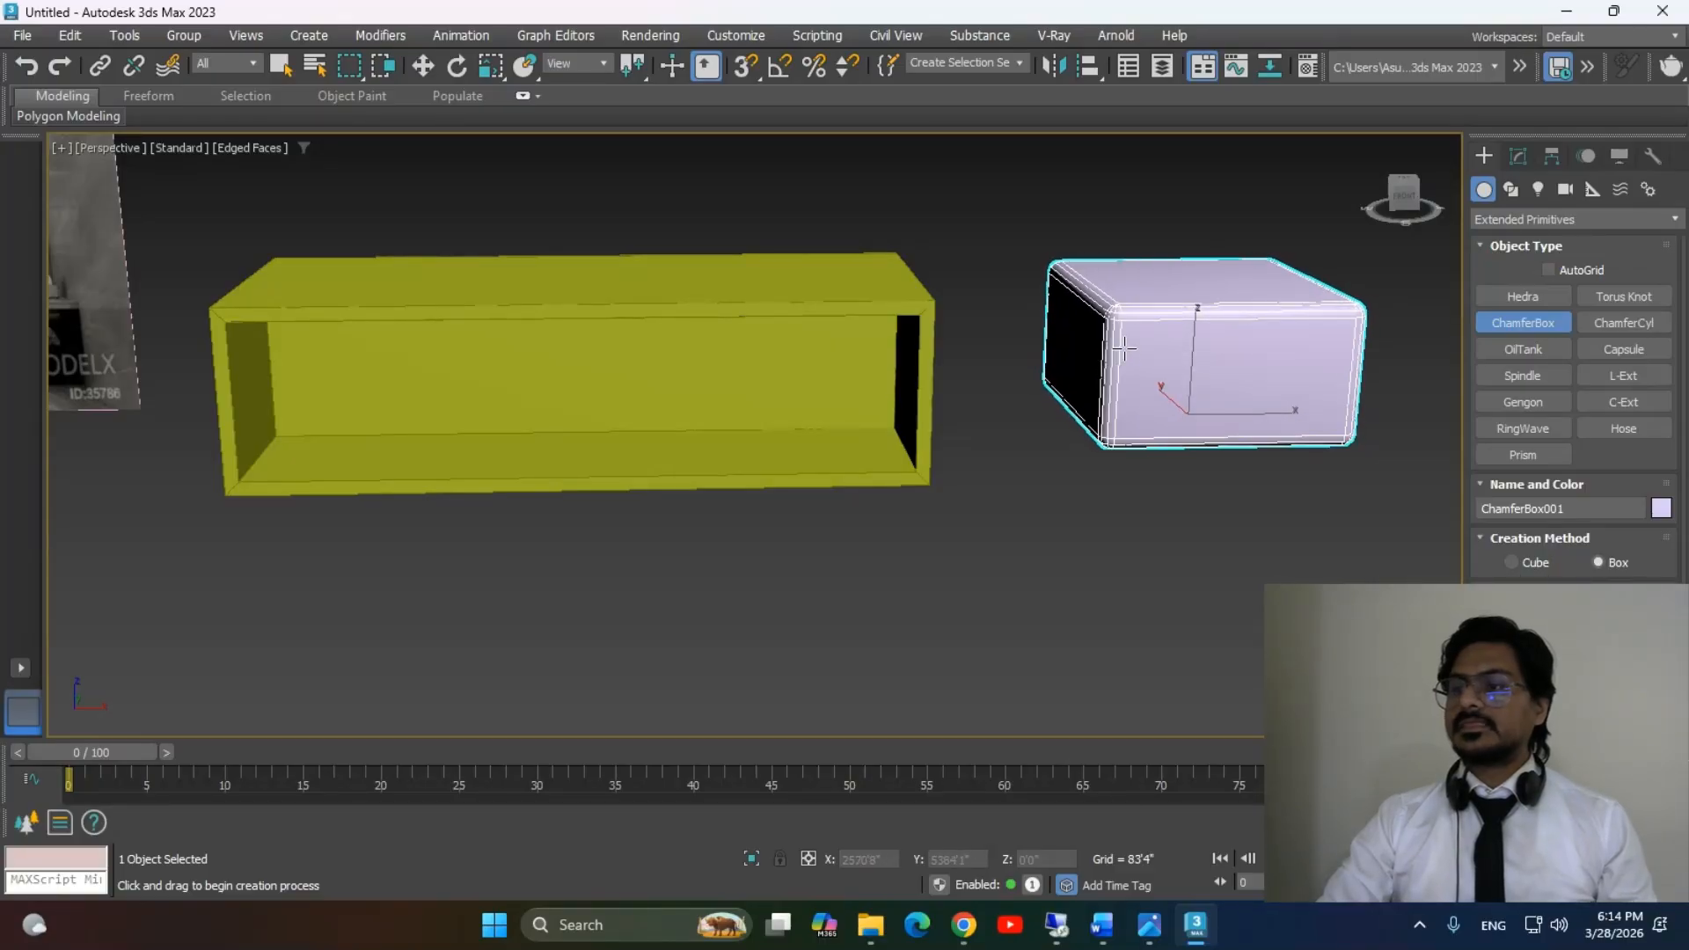
scroll(1084, 437, down, 3)
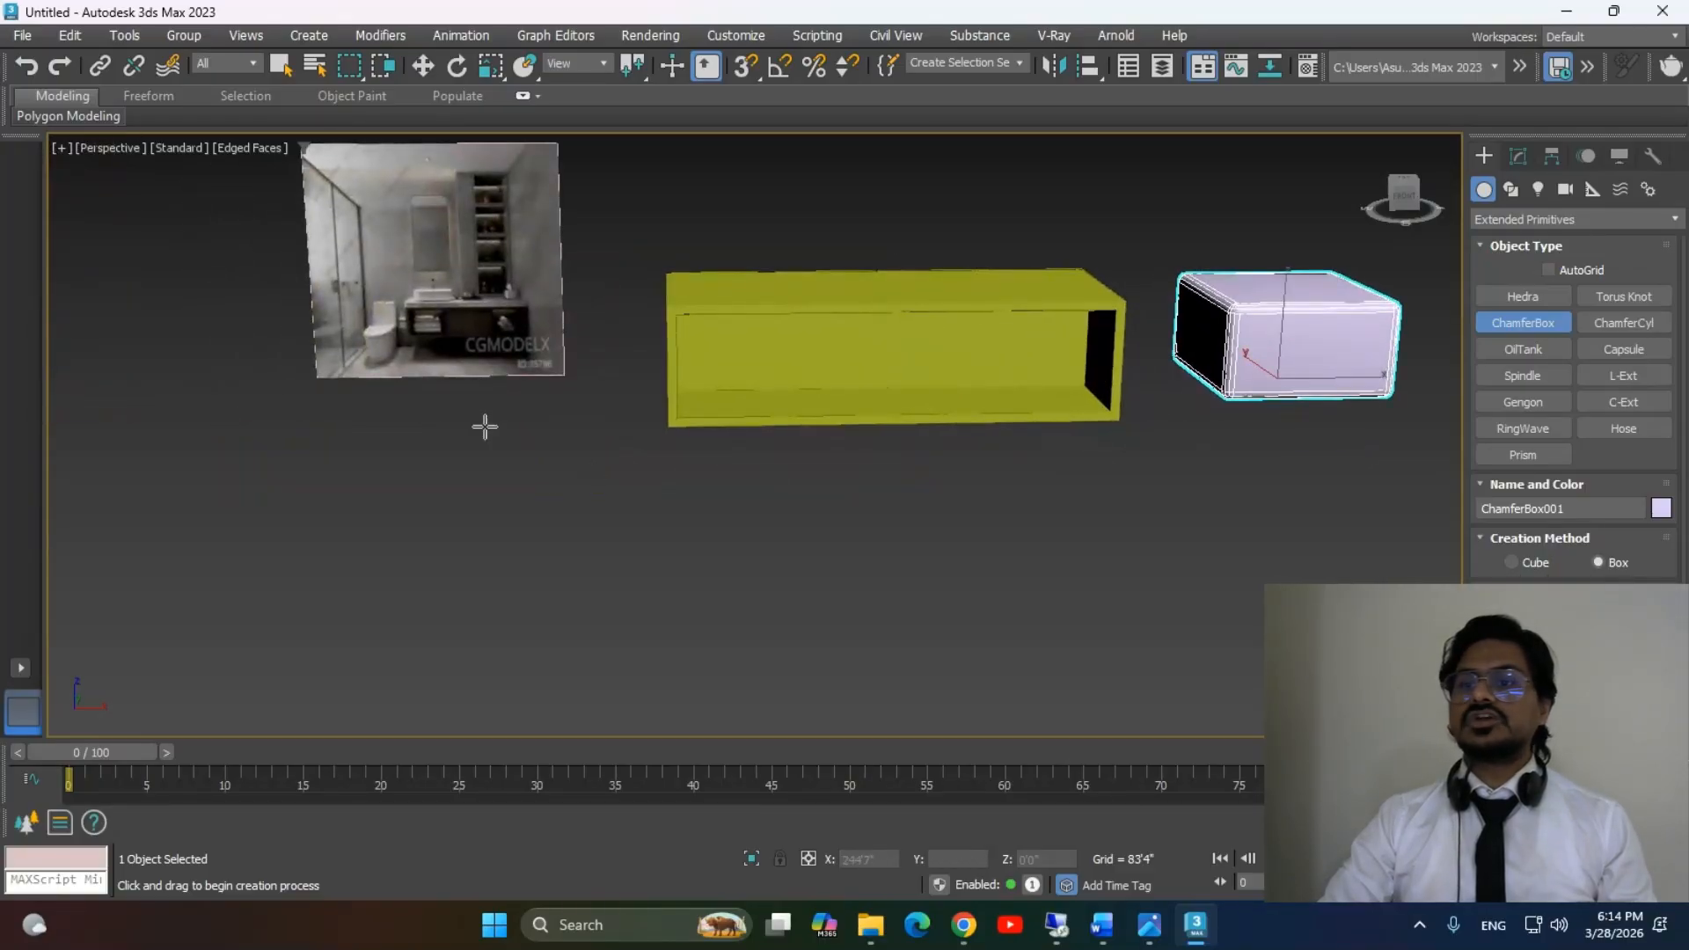
alt+middle_drag(1289, 357, 1108, 460)
key(w)
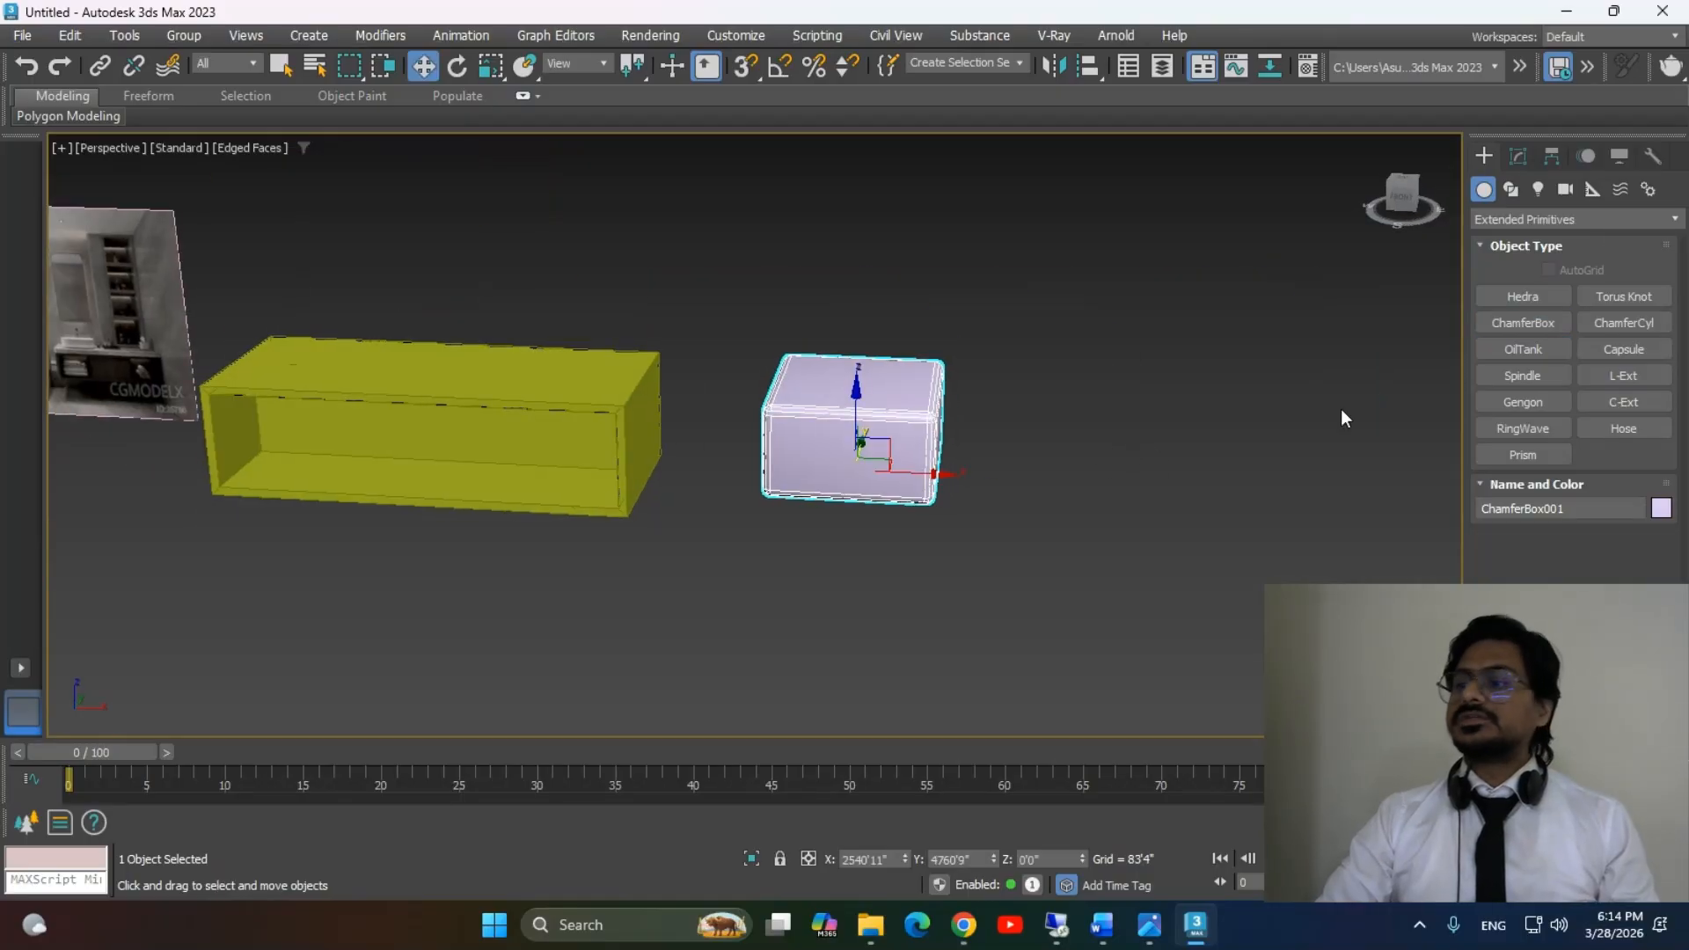
Draw a standard box beside the chamfer box and scale its depth down to about 46 percent.
click(1513, 219)
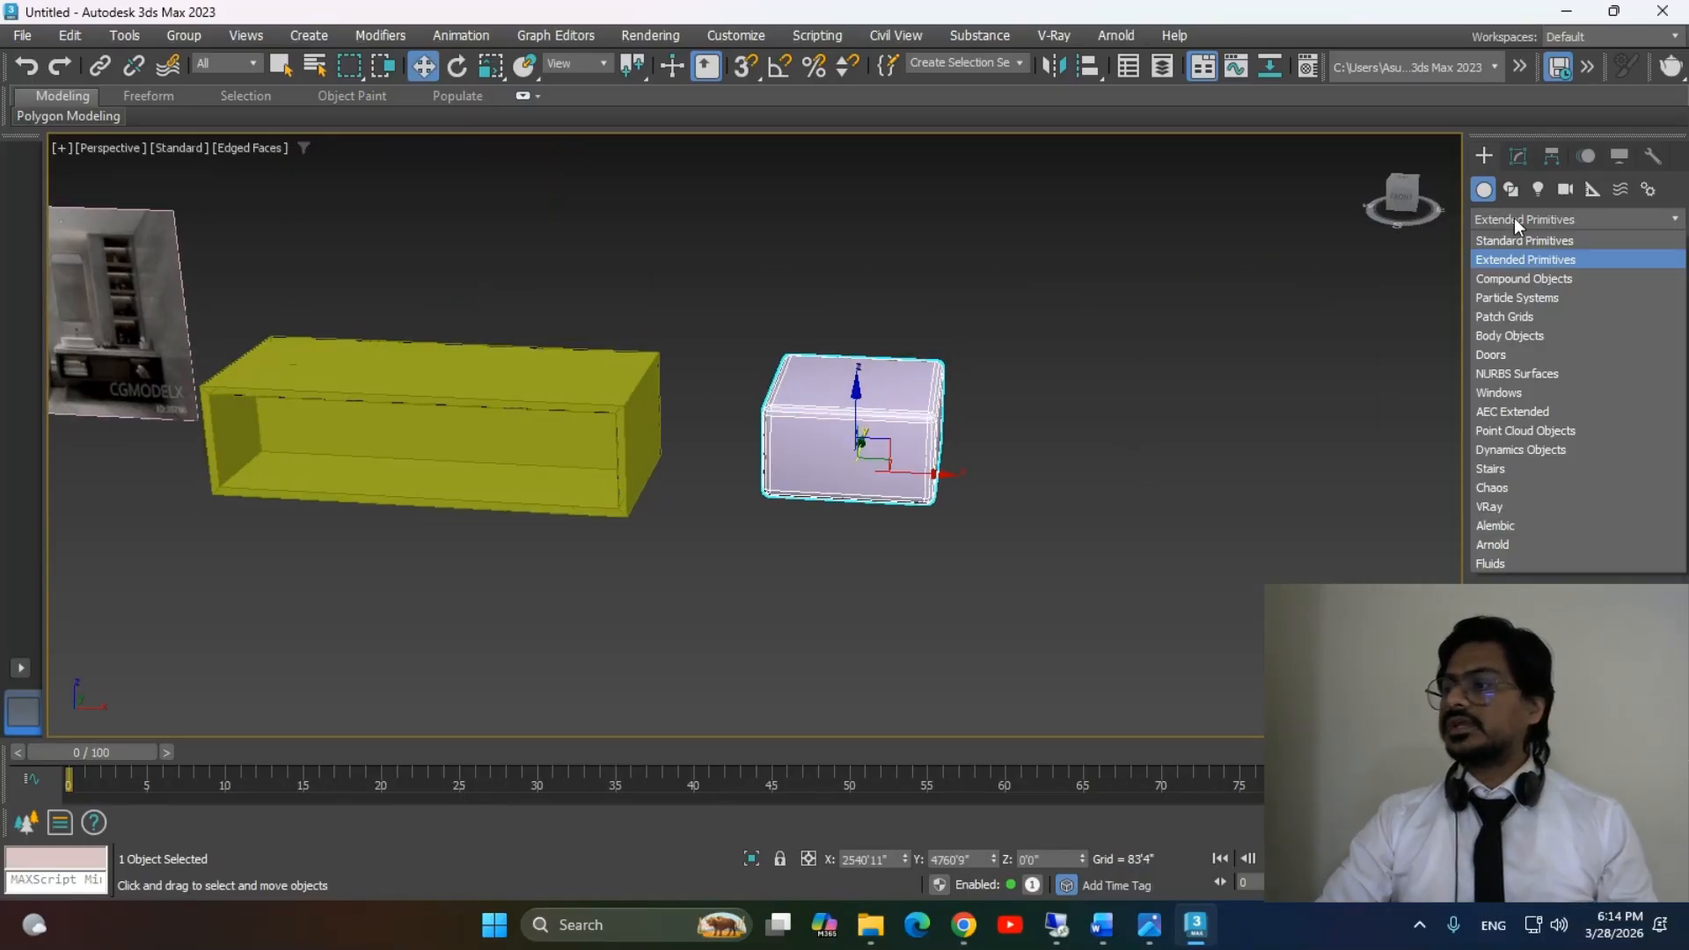
click(1508, 241)
click(1526, 299)
drag(1045, 471, 1287, 566)
click(1295, 486)
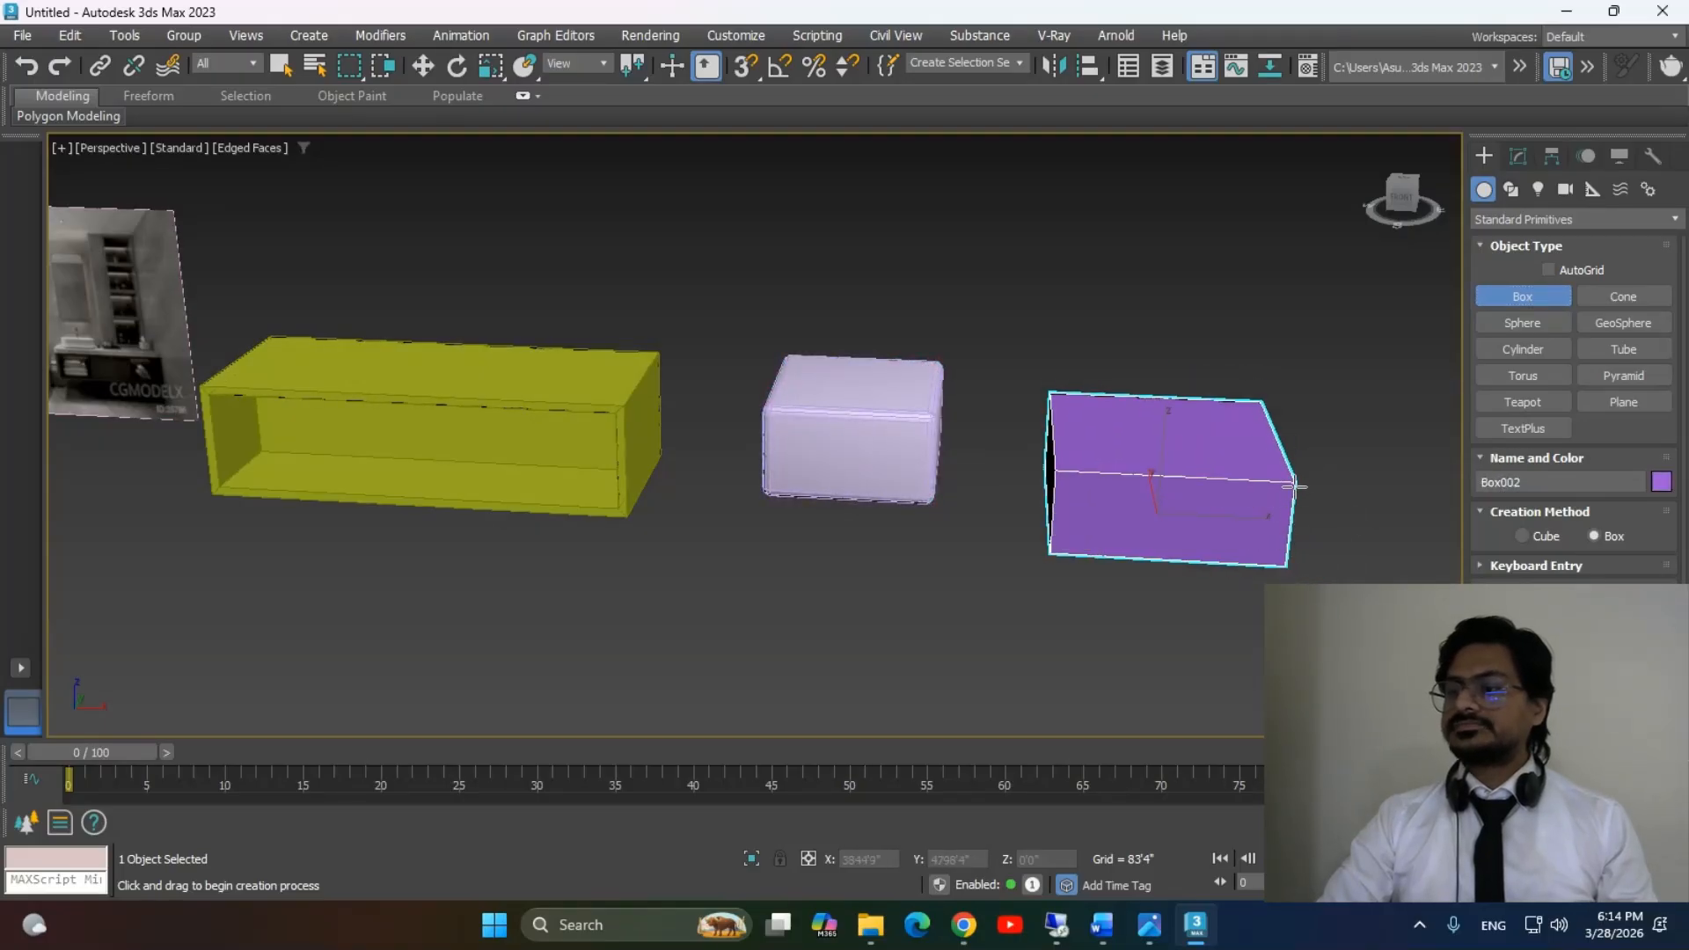
alt+middle_drag(1296, 486, 1236, 515)
key(r)
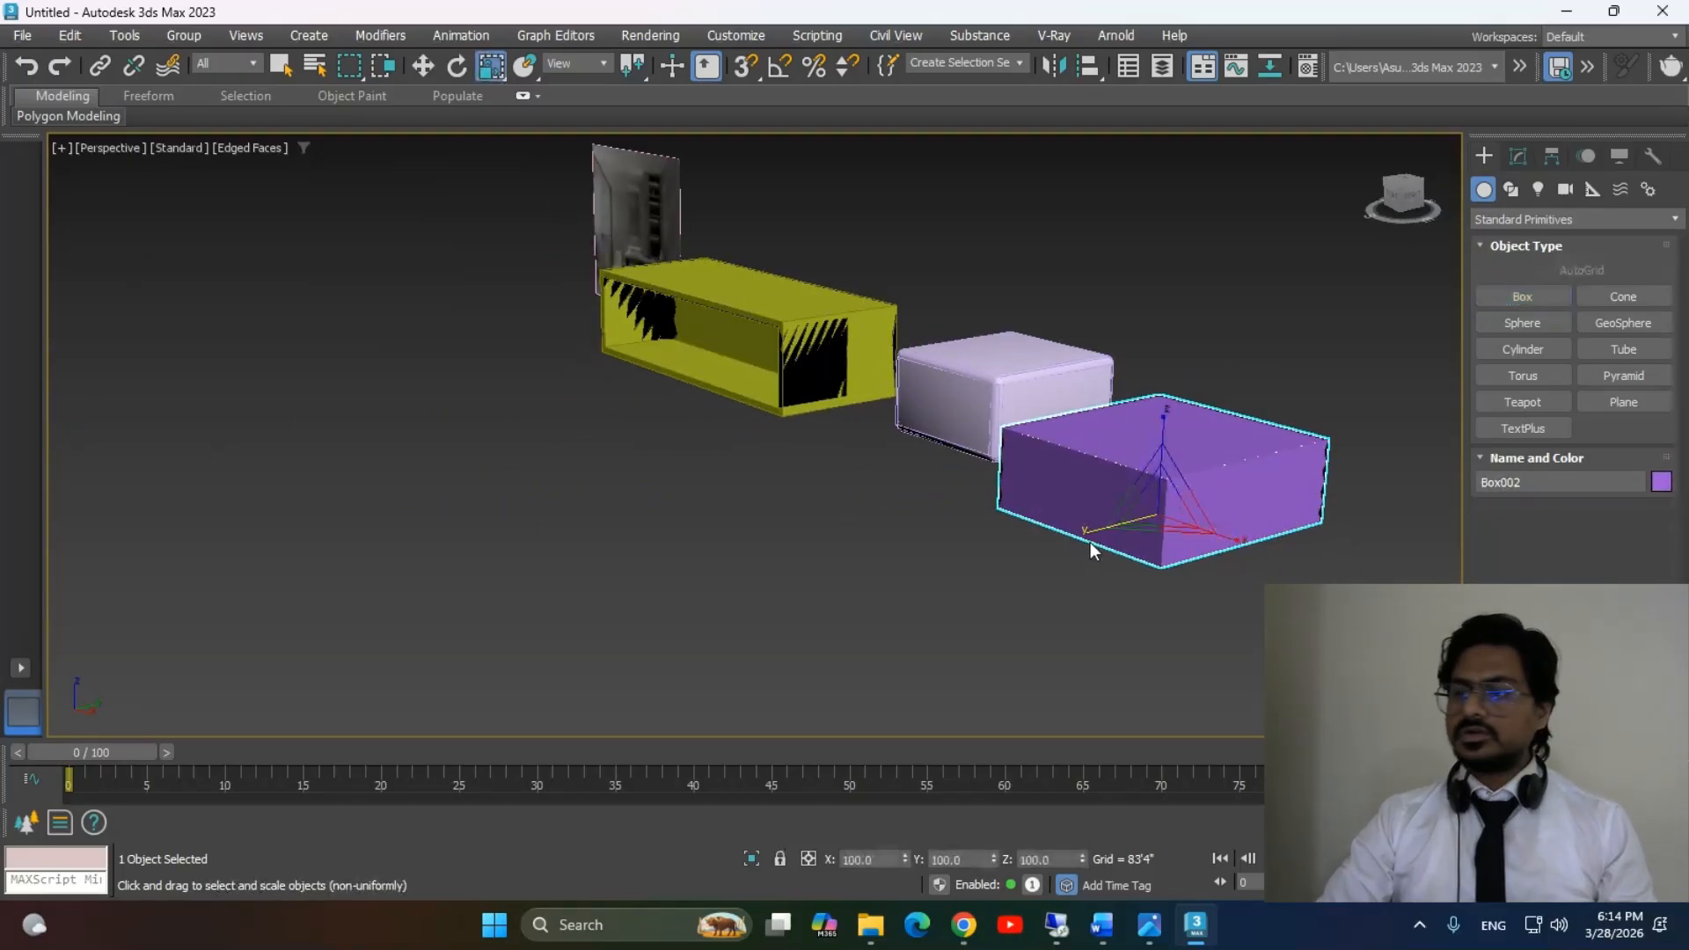
drag(1084, 532, 1142, 508)
alt+middle_drag(1142, 508, 1100, 528)
Convert the purple box to an Editable Poly and select its vertical corner edges.
right_click(1195, 436)
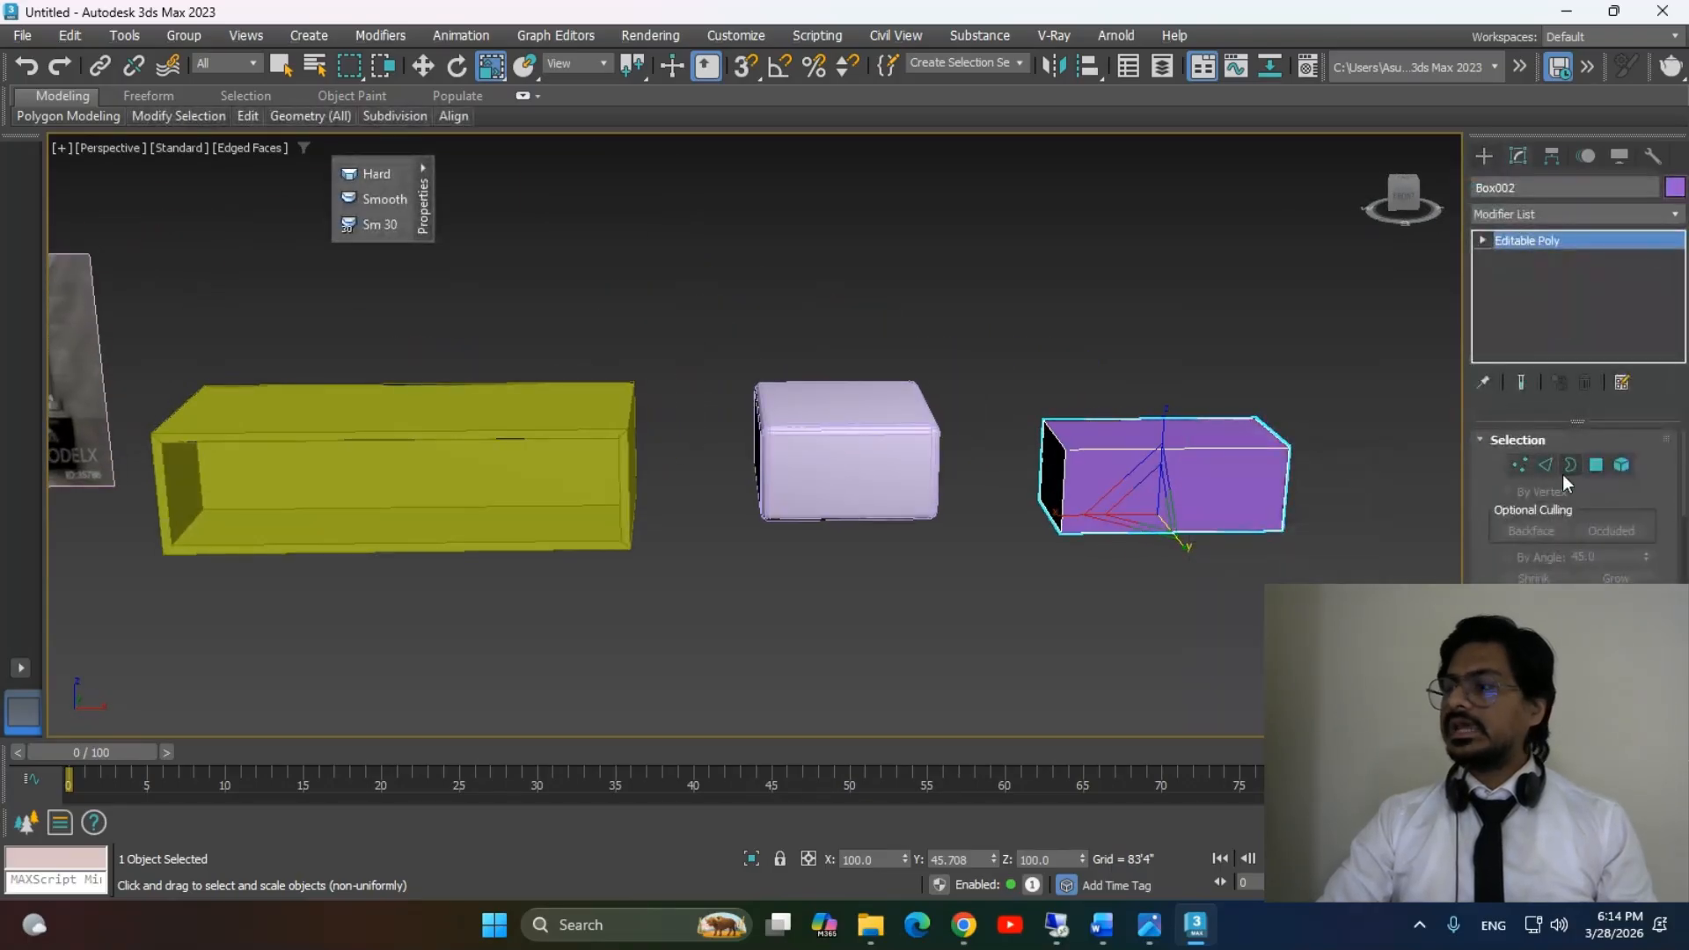
click(1546, 464)
scroll(994, 525, up, 5)
mouse_move(994, 525)
alt+middle_down()
mouse_move(1080, 519)
mouse_move(1022, 529)
alt+middle_up()
click(770, 466)
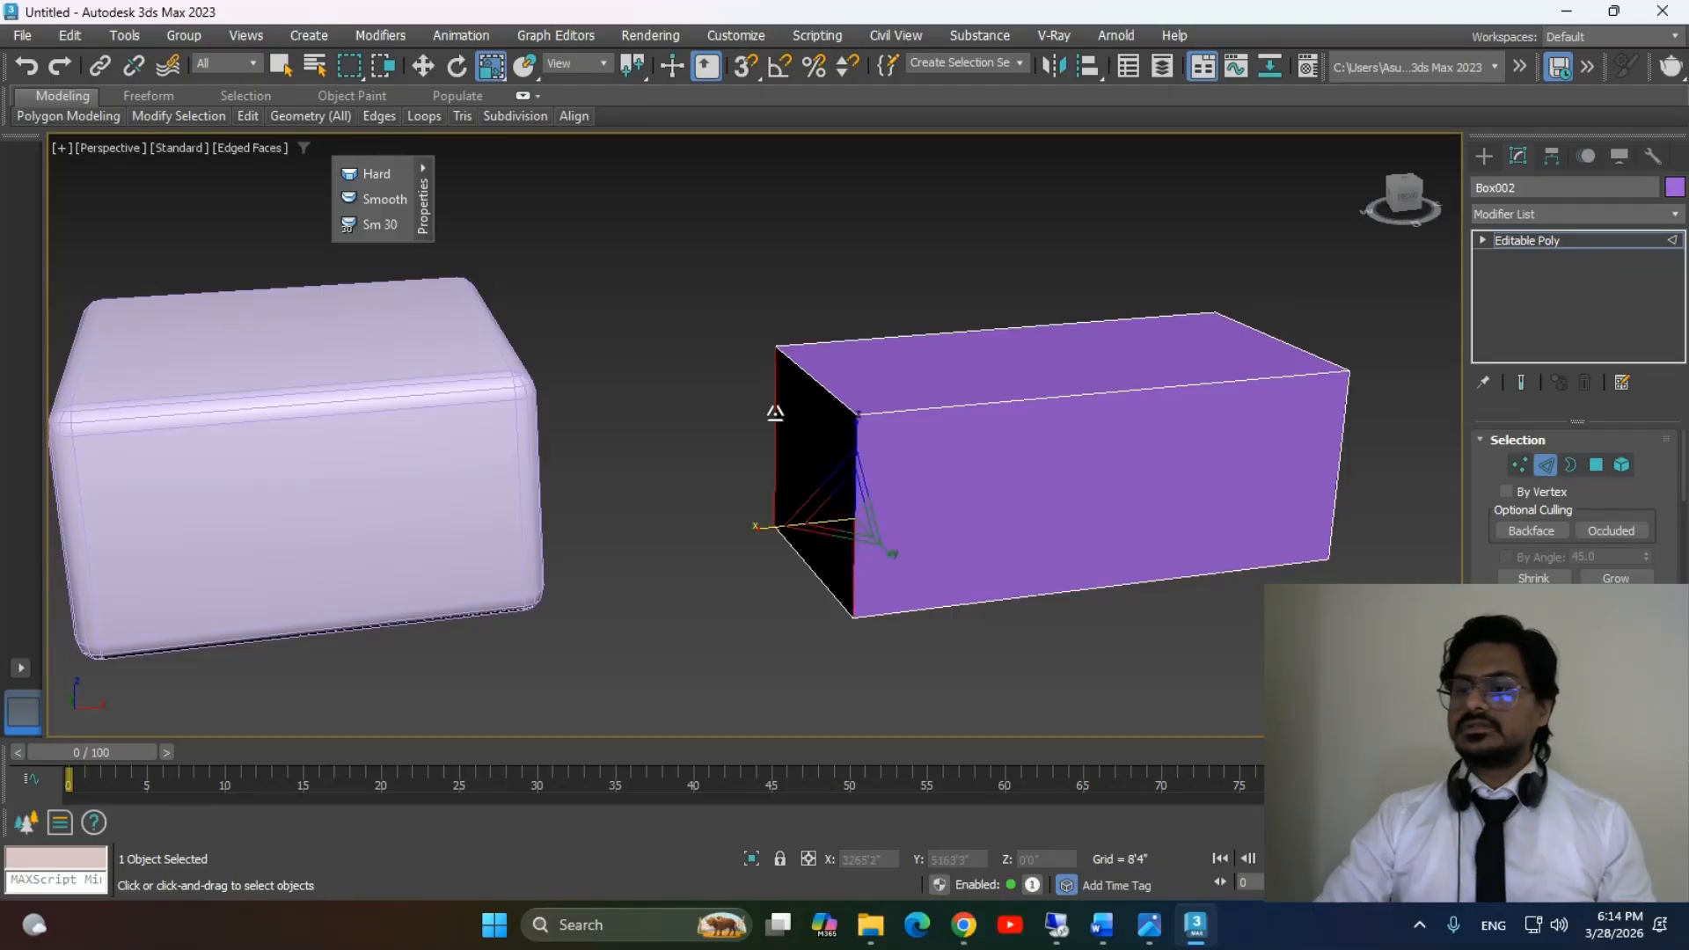
Chamfer the selected vertical edges by 41'9" with 7 segments and clear the edge selection.
alt+middle_drag(1128, 480, 988, 499)
right_click(989, 500)
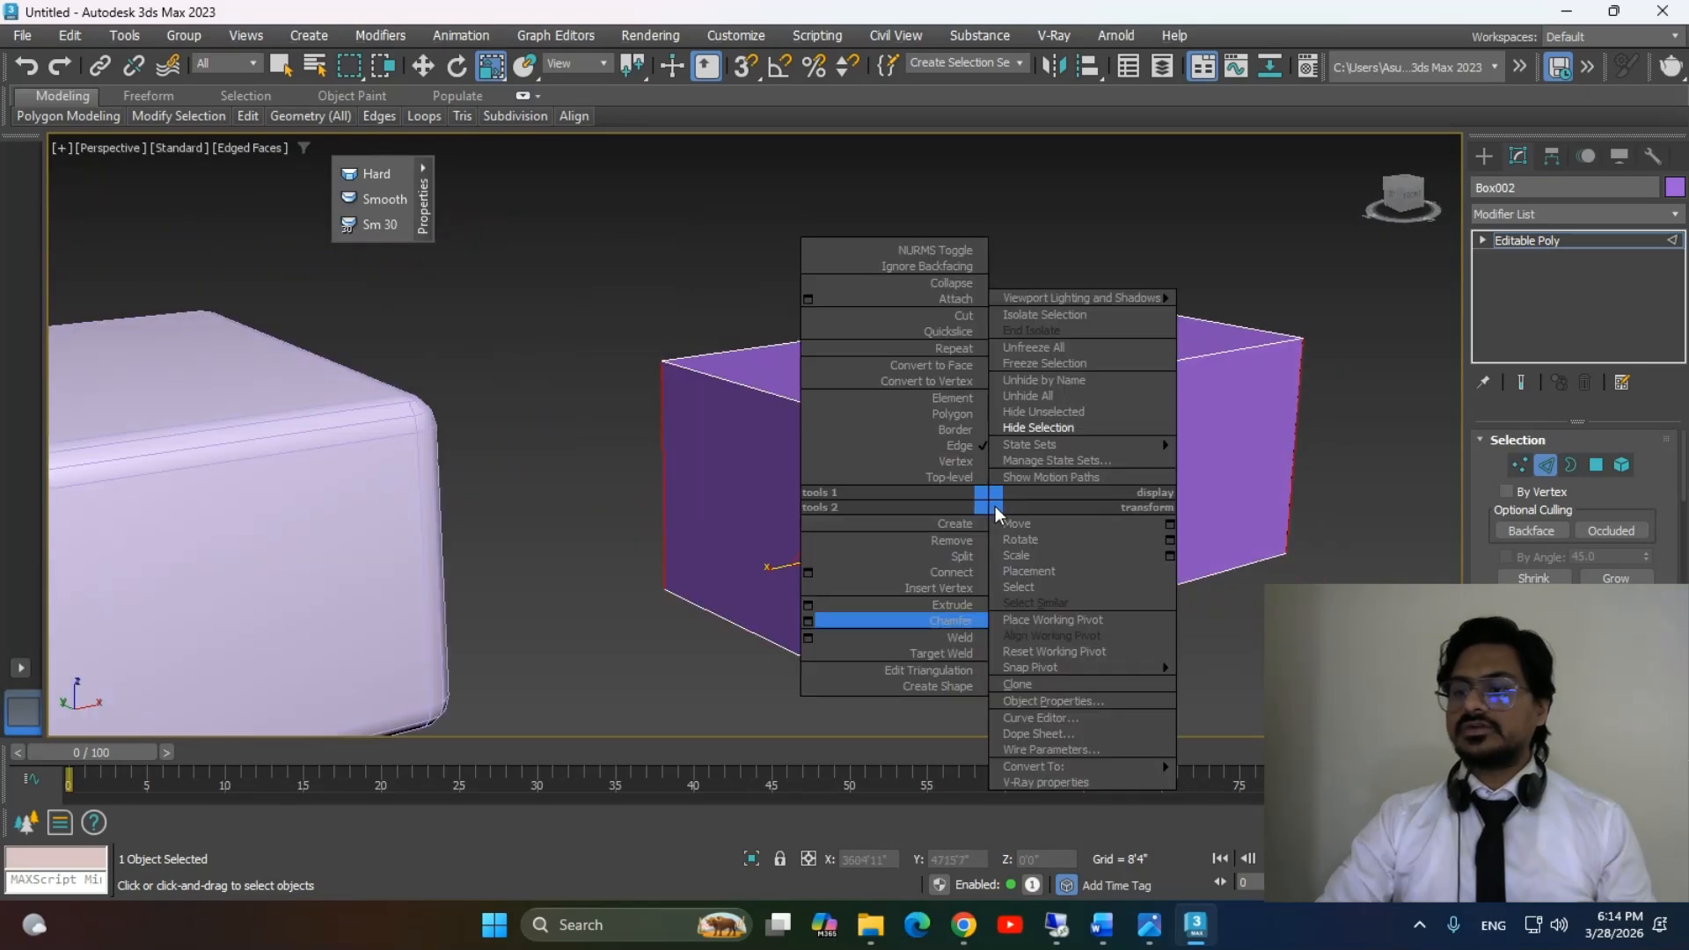
click(809, 621)
drag(770, 477, 789, 309)
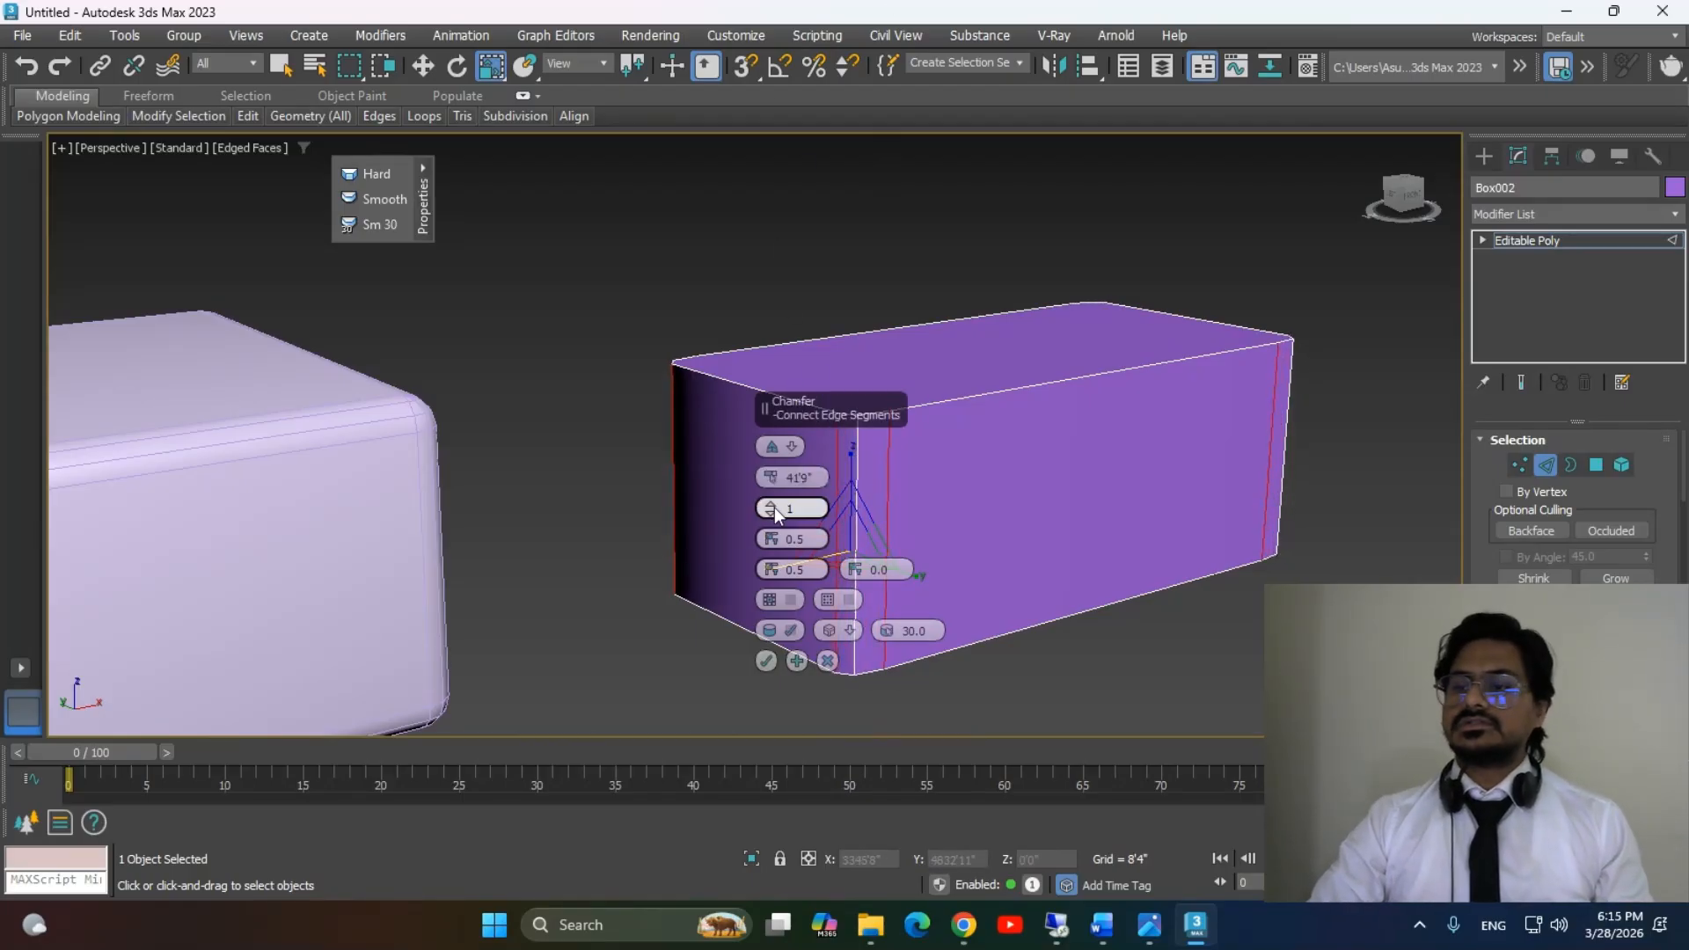
drag(773, 508, 777, 449)
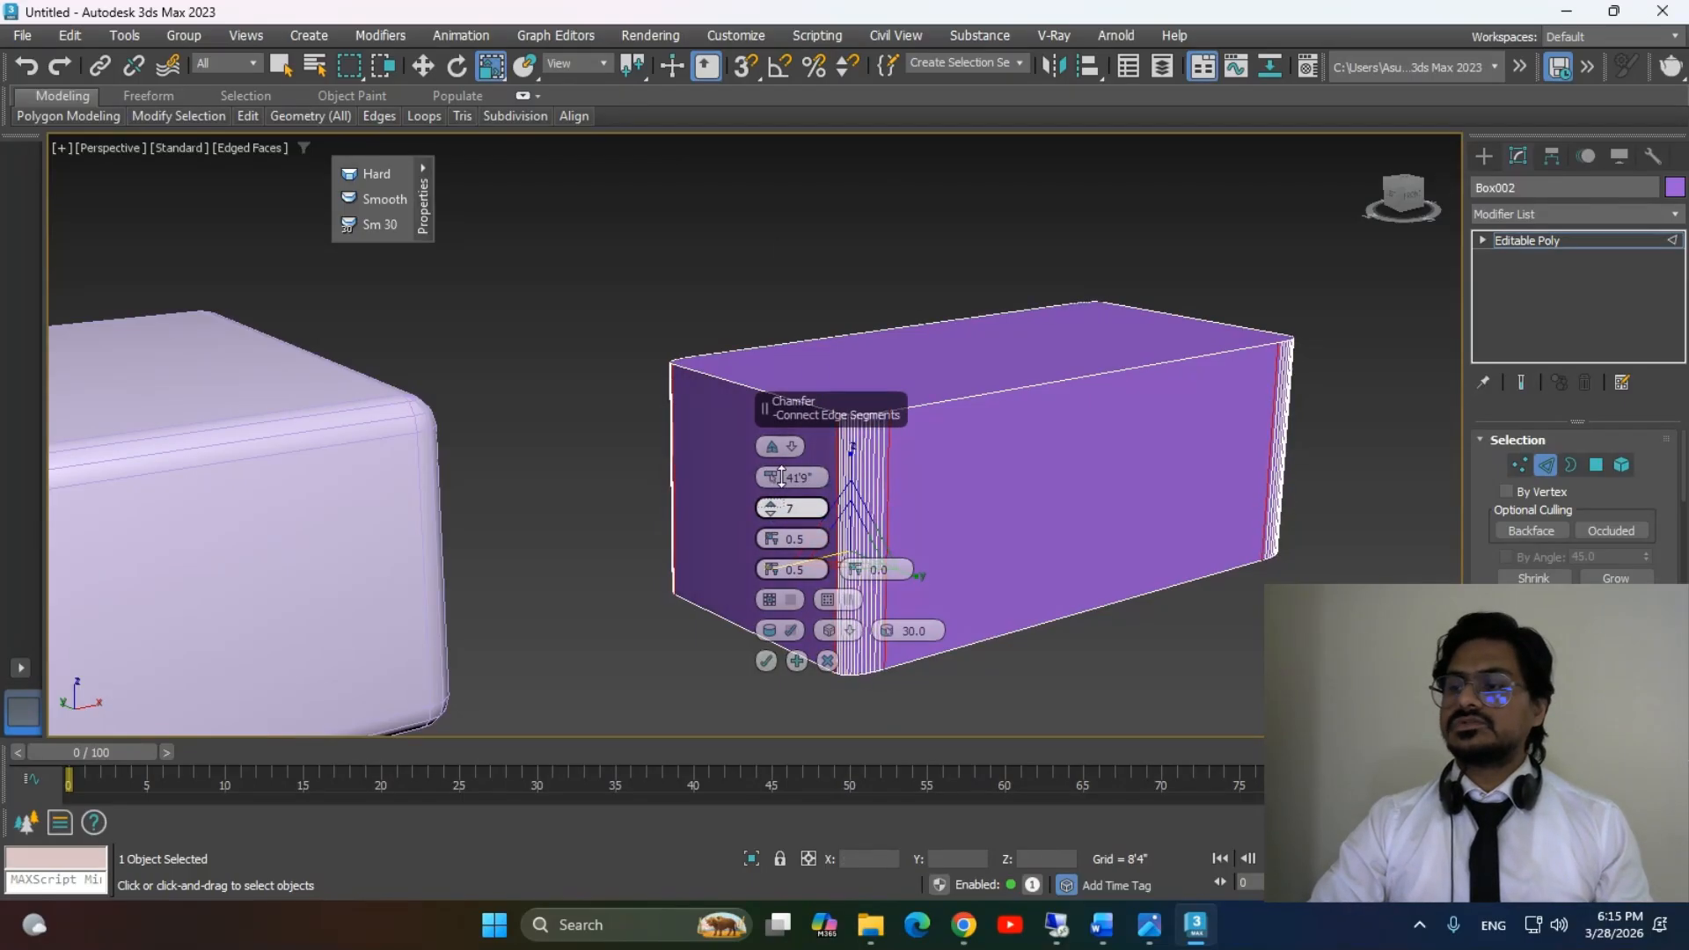
click(766, 661)
click(656, 548)
scroll(861, 471, down, 4)
alt+middle_drag(861, 474, 989, 483)
mouse_move(818, 435)
middle_down()
mouse_move(834, 420)
mouse_move(688, 452)
mouse_move(836, 483)
mouse_move(784, 491)
mouse_move(803, 419)
middle_up()
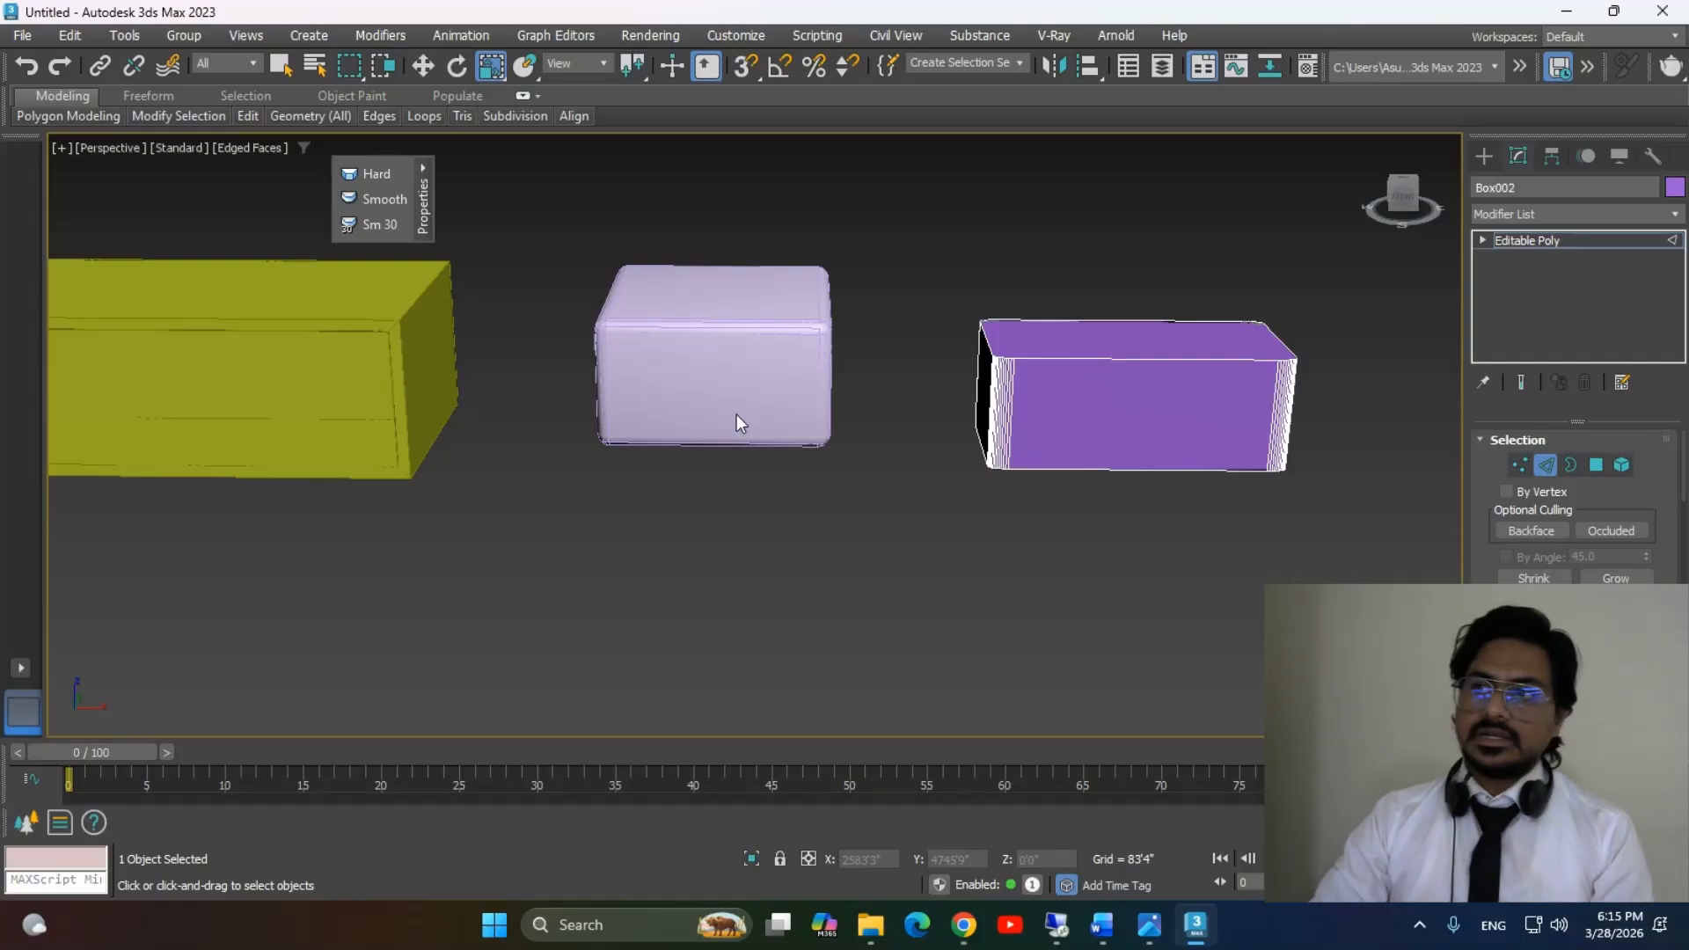
middle_drag(752, 420, 796, 483)
middle_drag(905, 510, 916, 467)
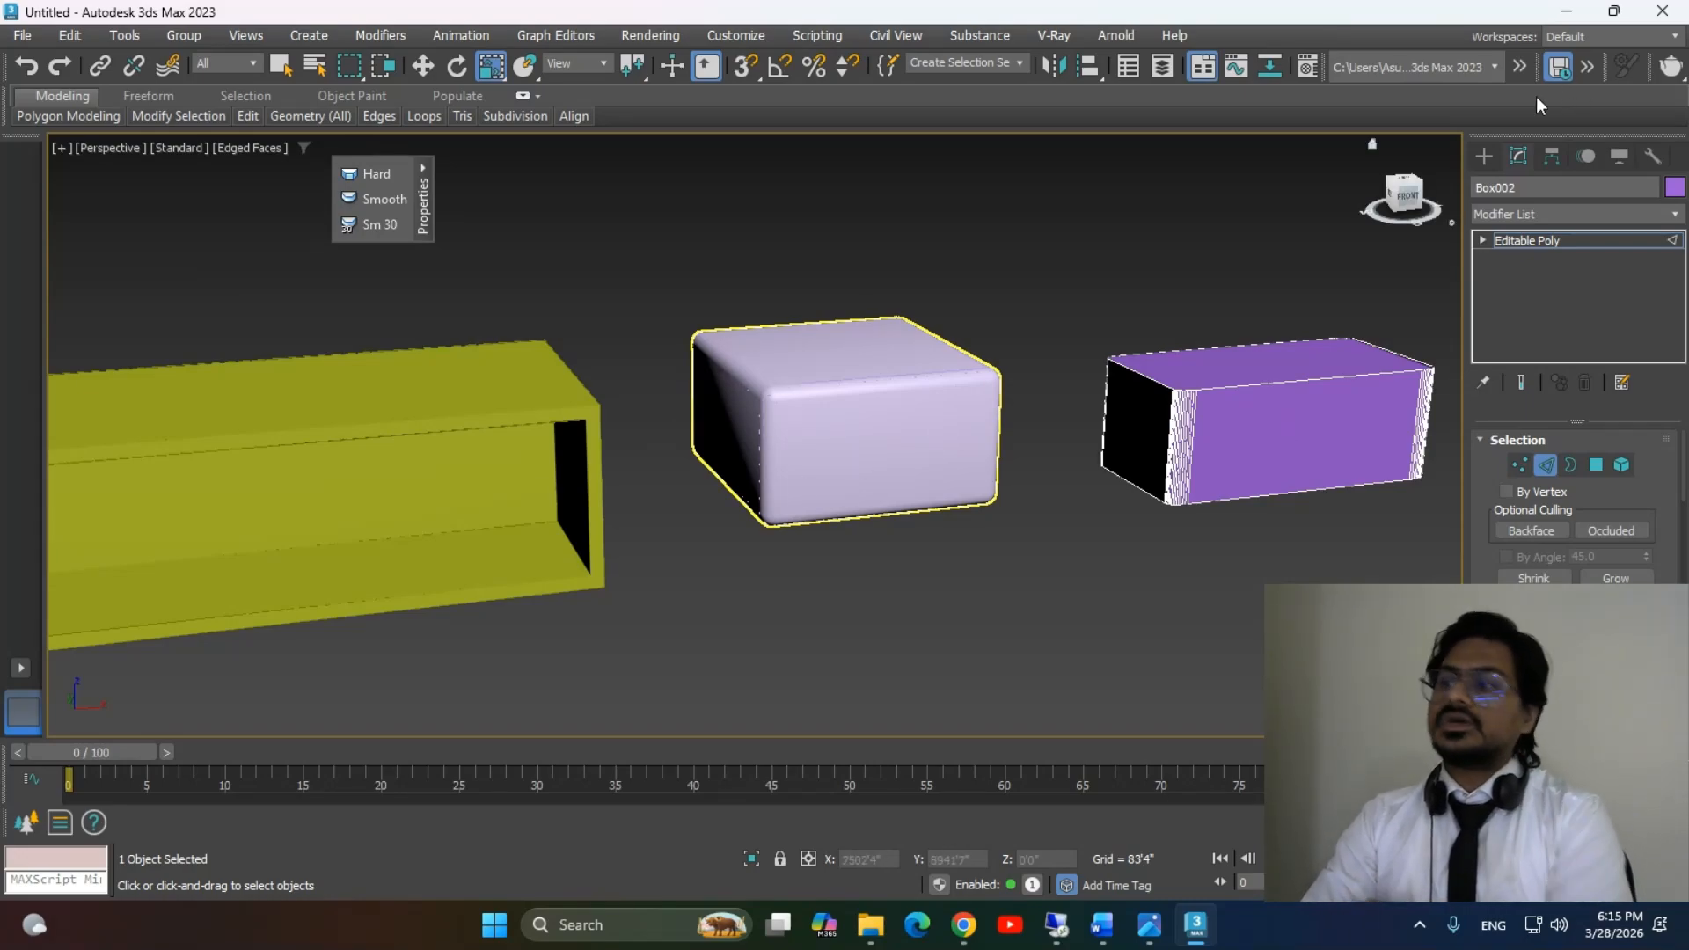
Leave edge editing and move the purple box along X in the Front view to the middle of the open cabinet.
click(1484, 156)
click(1147, 585)
scroll(1140, 536, down, 3)
alt+middle_drag(1249, 514, 1053, 473)
click(826, 346)
drag(822, 292, 825, 278)
key(f)
scroll(1061, 457, down, 9)
key(w)
scroll(1221, 482, up, 3)
drag(1222, 483, 727, 479)
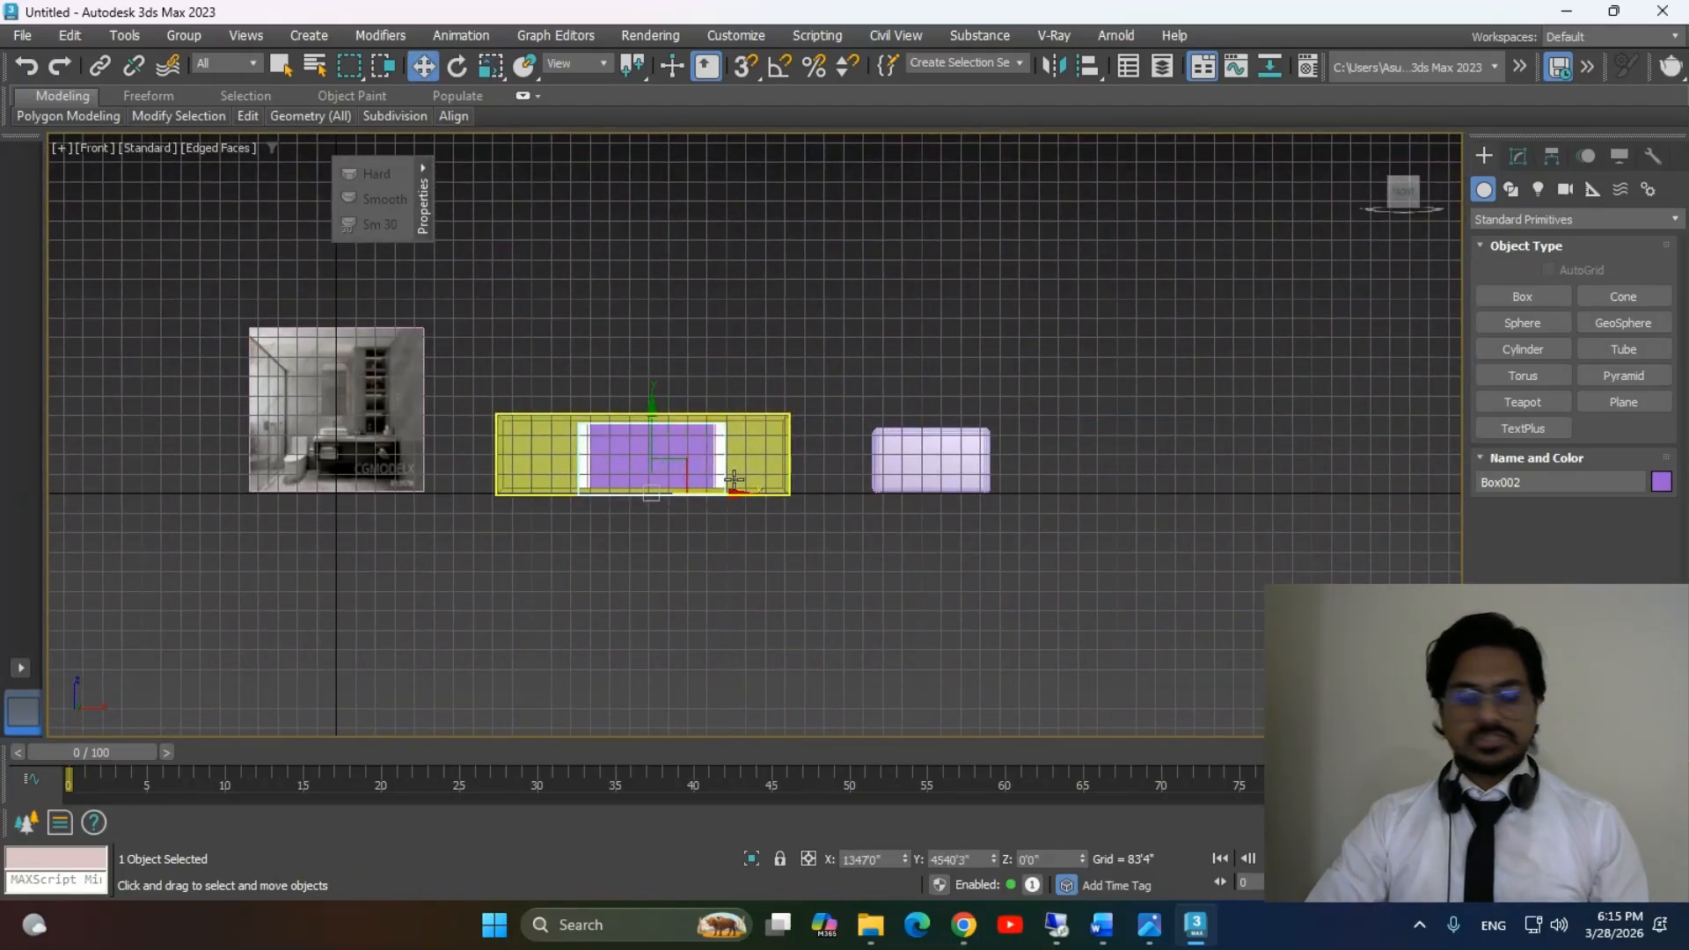
Shift the purple box back along the cabinet's depth in the Left view.
key(t)
scroll(616, 457, up, 5)
scroll(879, 671, up, 6)
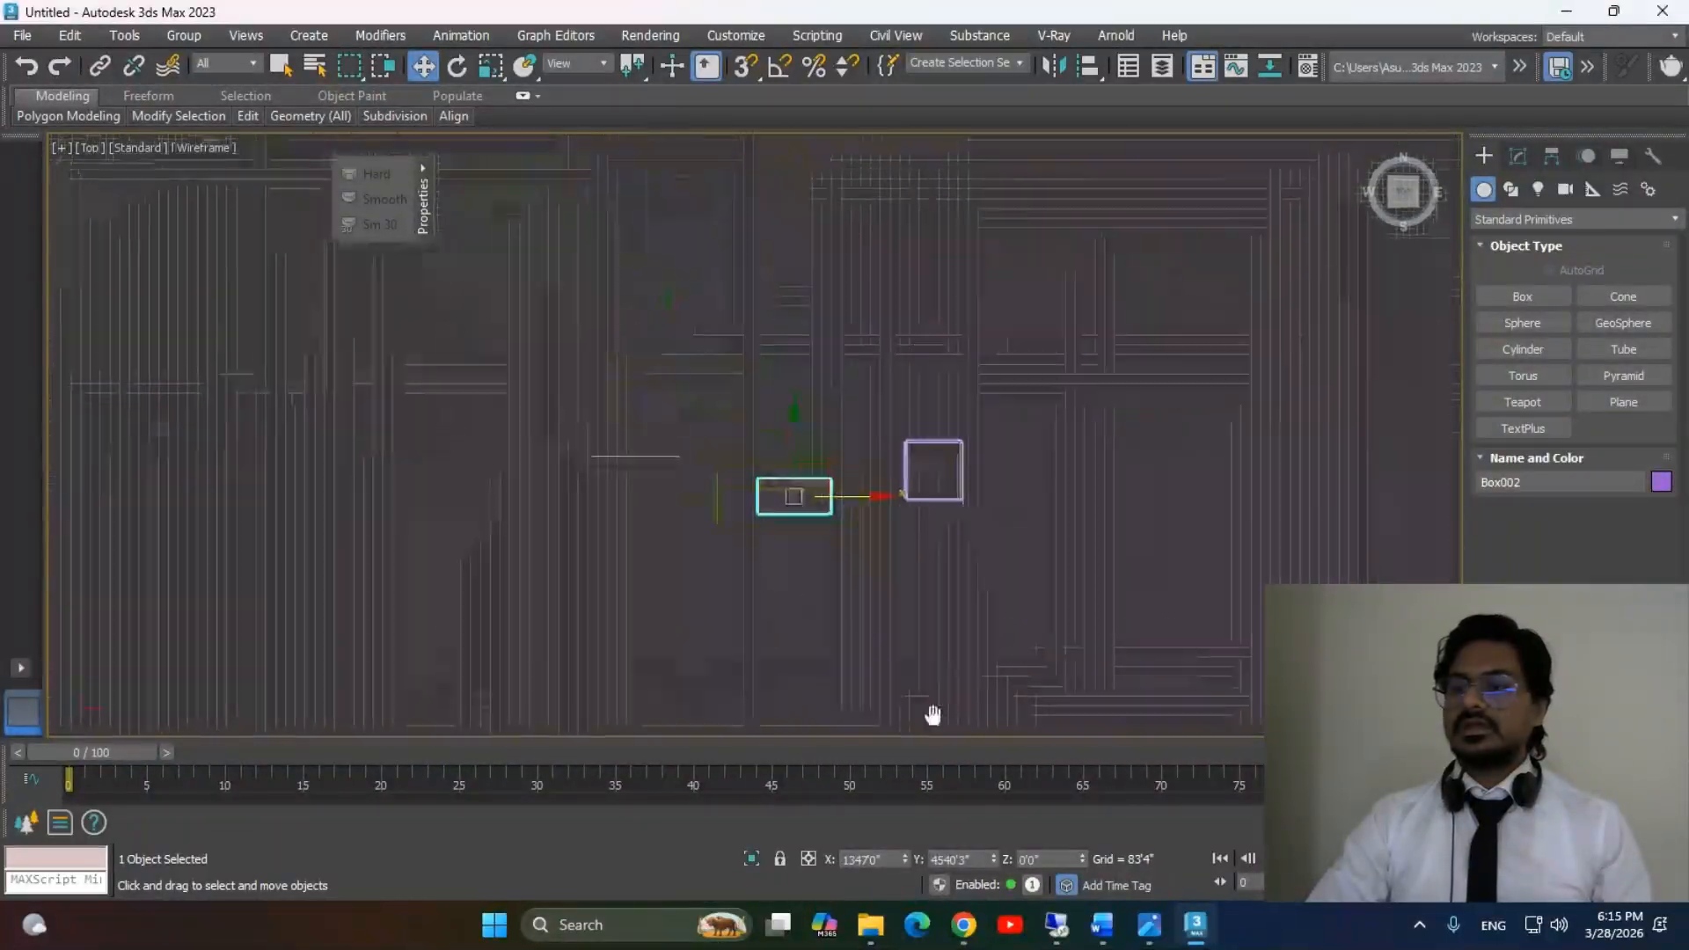
drag(858, 350, 862, 345)
key(l)
scroll(723, 424, down, 6)
scroll(638, 413, up, 5)
middle_drag(676, 428, 730, 477)
scroll(814, 420, up, 2)
middle_drag(815, 421, 479, 467)
scroll(1177, 469, up, 5)
middle_drag(1177, 469, 806, 557)
drag(905, 607, 831, 604)
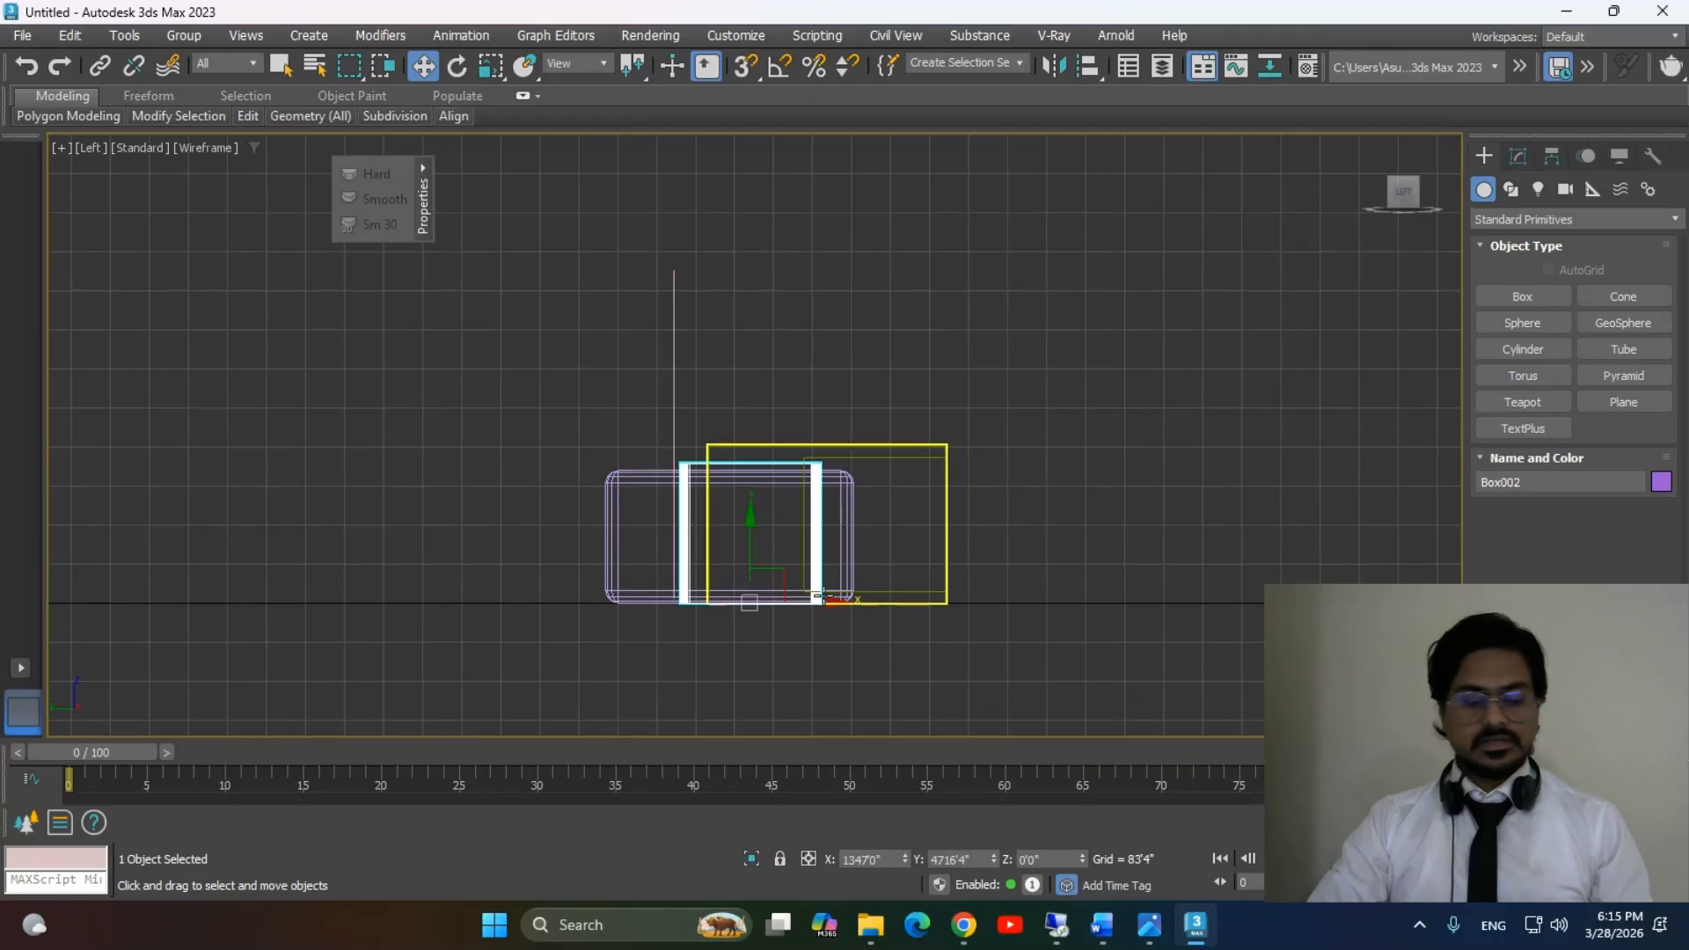
Move the purple box about 248' forward along Y toward the cabinet's open front in the Perspective view.
key(p)
alt+middle_drag(842, 575, 625, 505)
drag(350, 450, 429, 456)
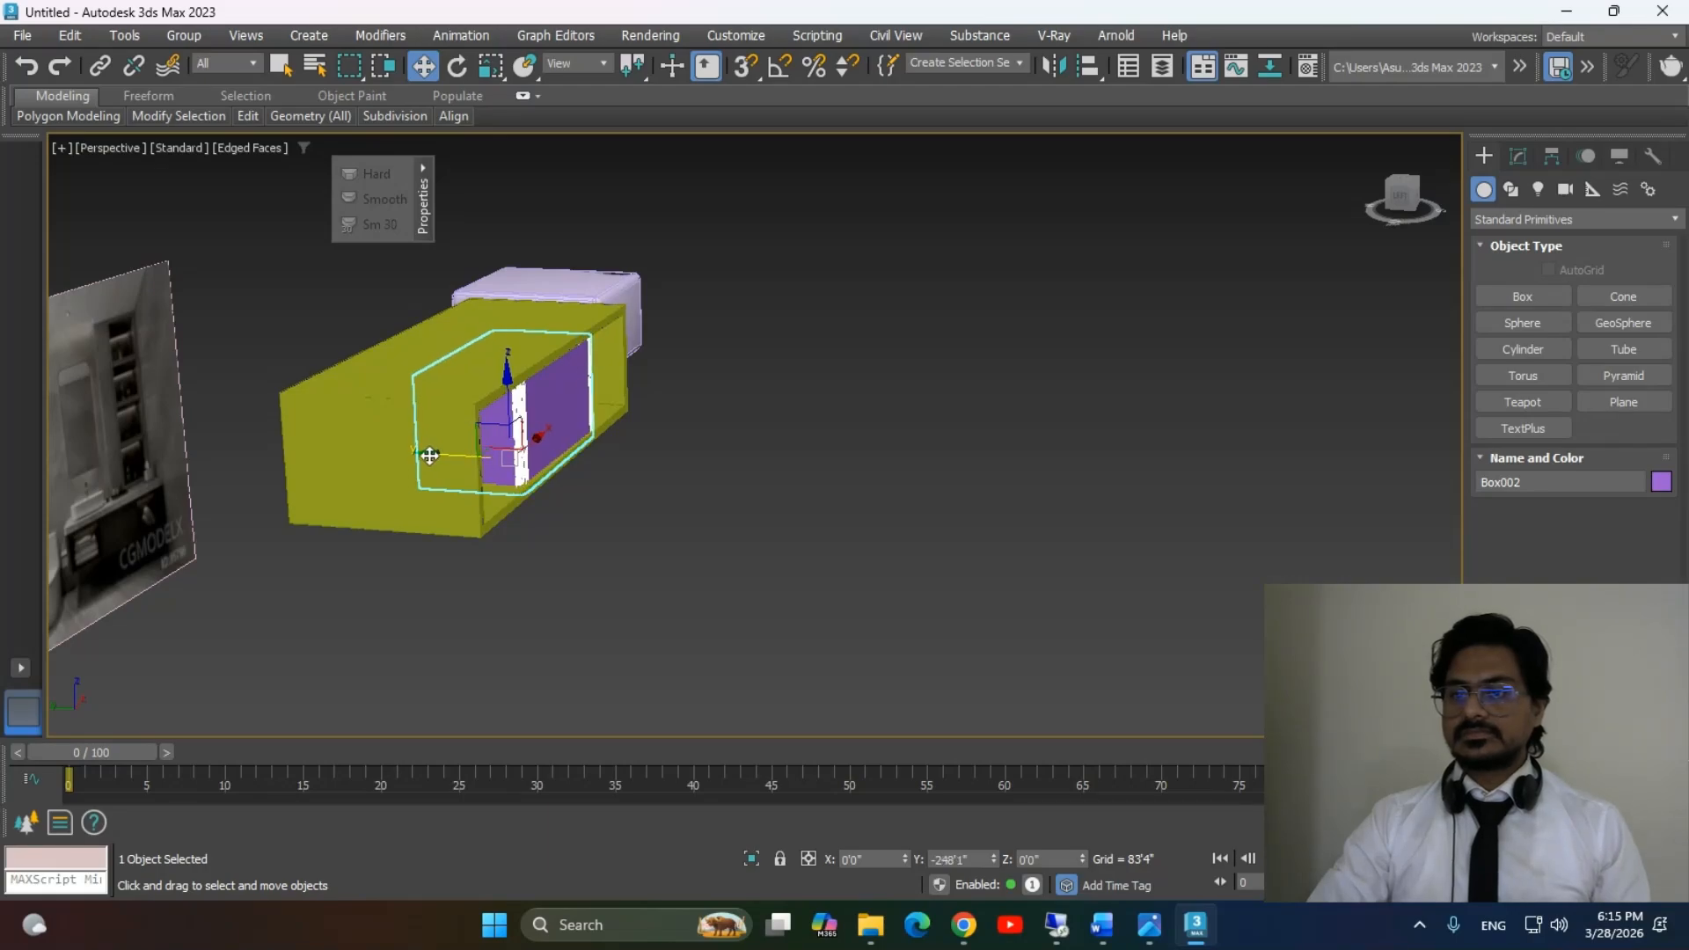
Hide the lavender chamfered box beside the open cabinet.
click(937, 536)
alt+middle_drag(936, 537, 1091, 458)
click(1092, 458)
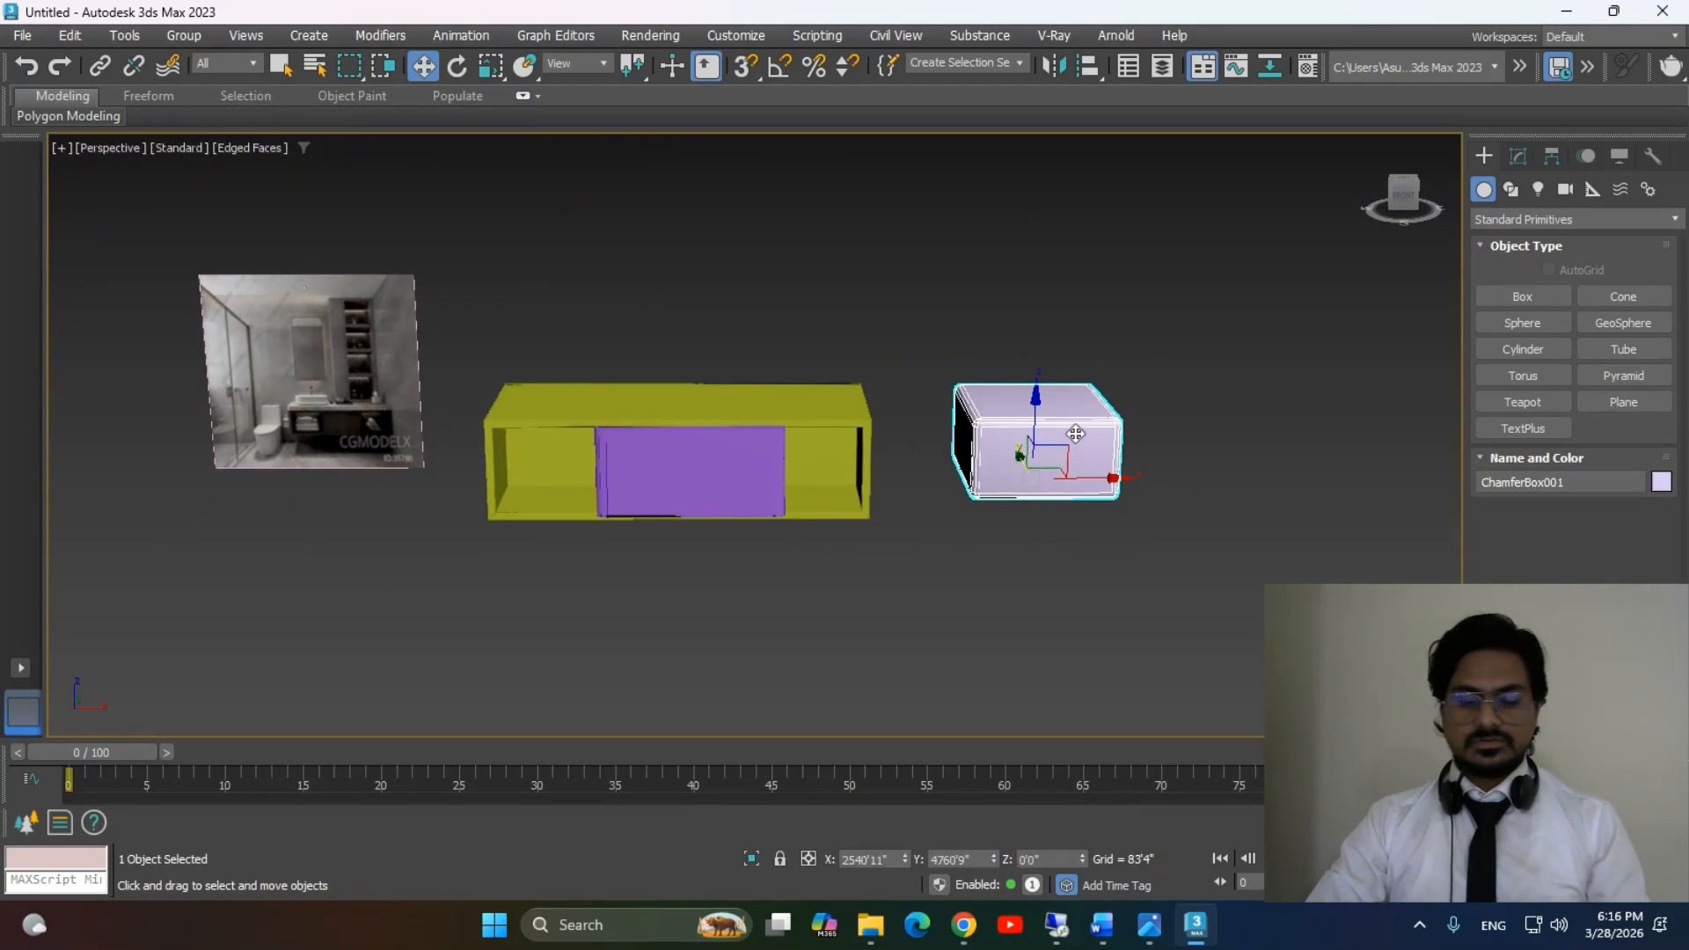
right_click(1057, 374)
click(1117, 322)
alt+middle_drag(1010, 455, 1038, 508)
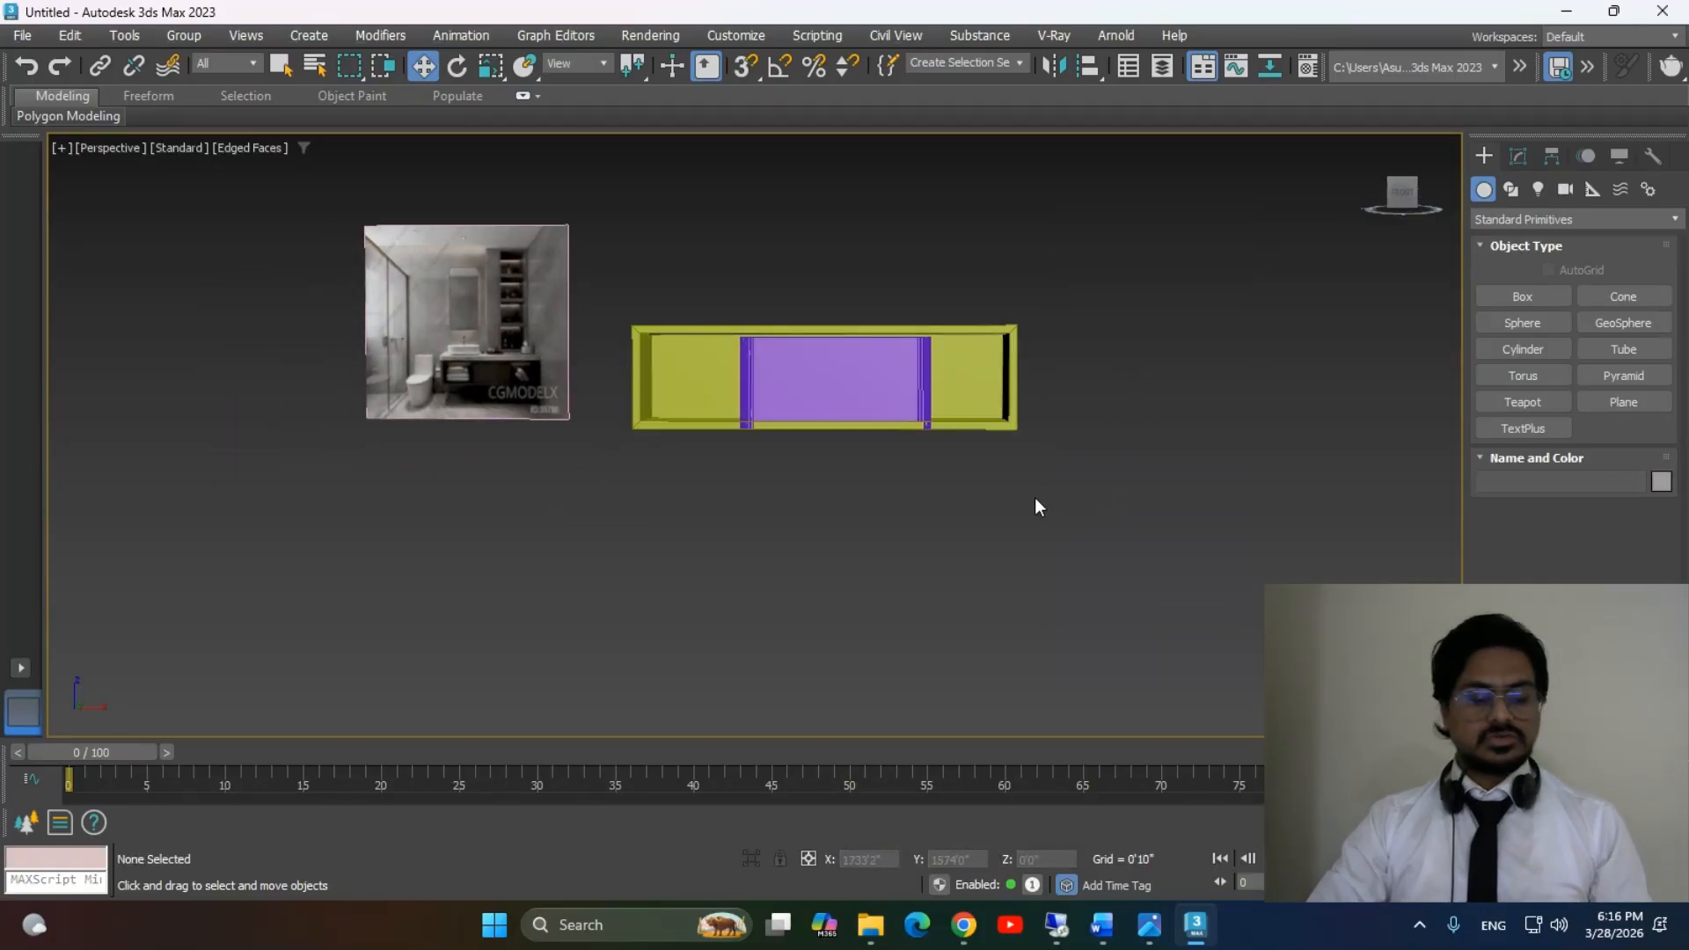
Nudge the purple box along X in the Front view so it sits midway across the cabinet opening.
key(f)
scroll(916, 498, up, 3)
scroll(916, 498, down, 3)
drag(1263, 388, 647, 505)
click(834, 613)
scroll(721, 545, up, 2)
middle_drag(721, 545, 1048, 556)
click(878, 507)
drag(921, 547, 910, 546)
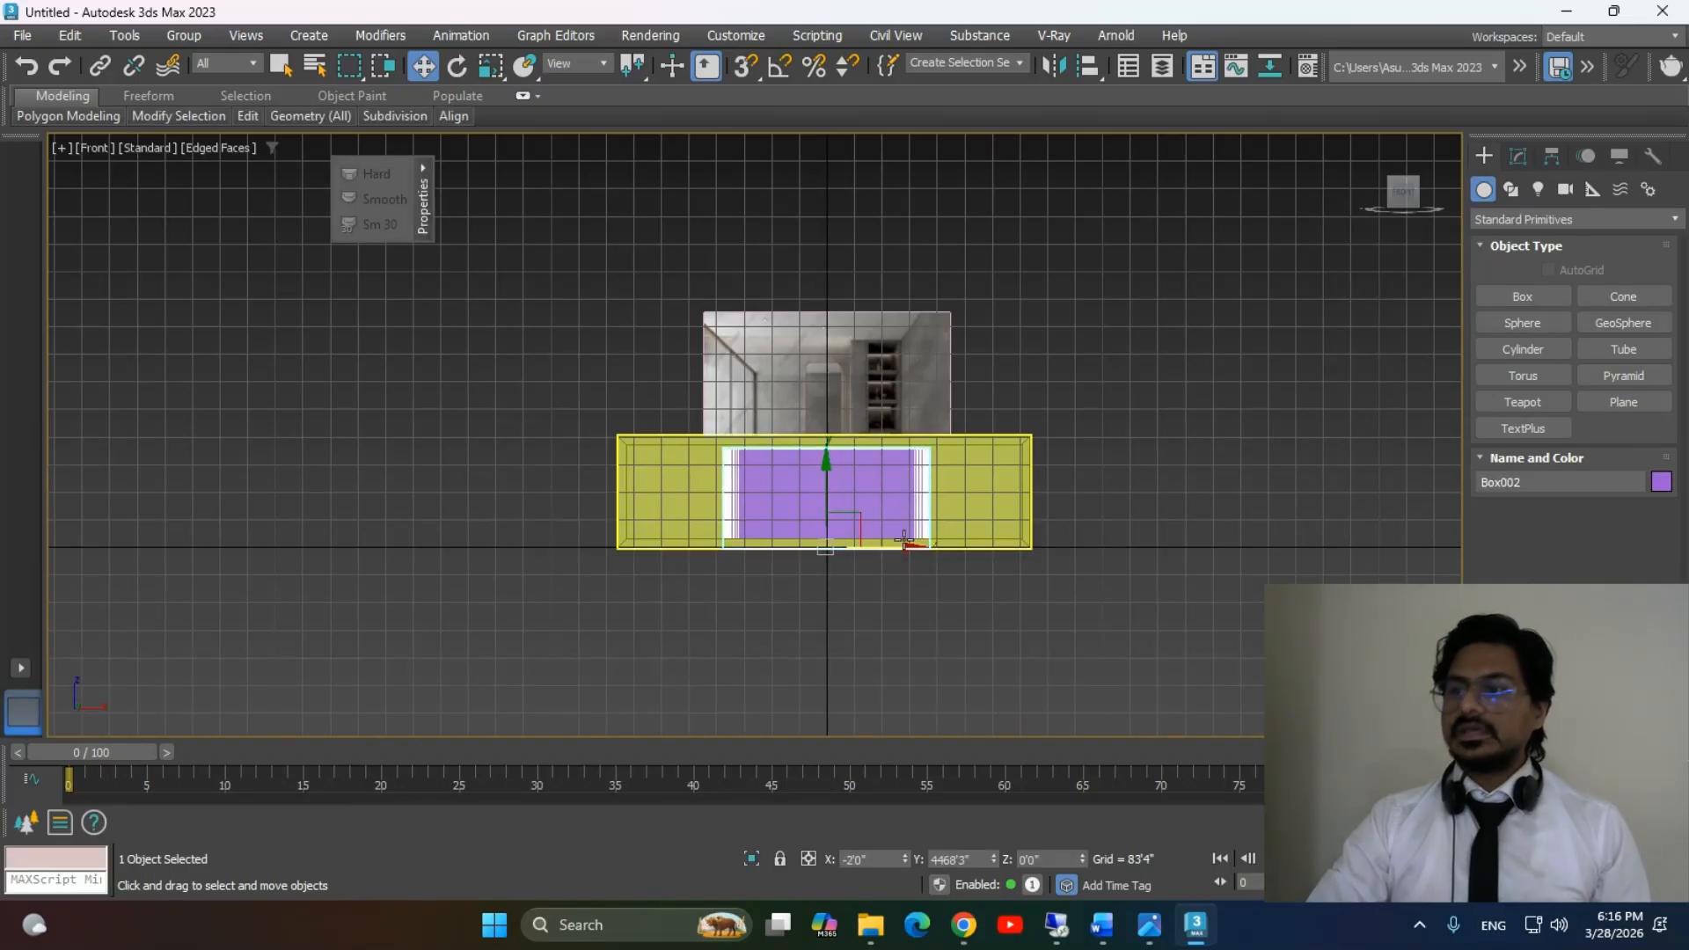
click(1094, 69)
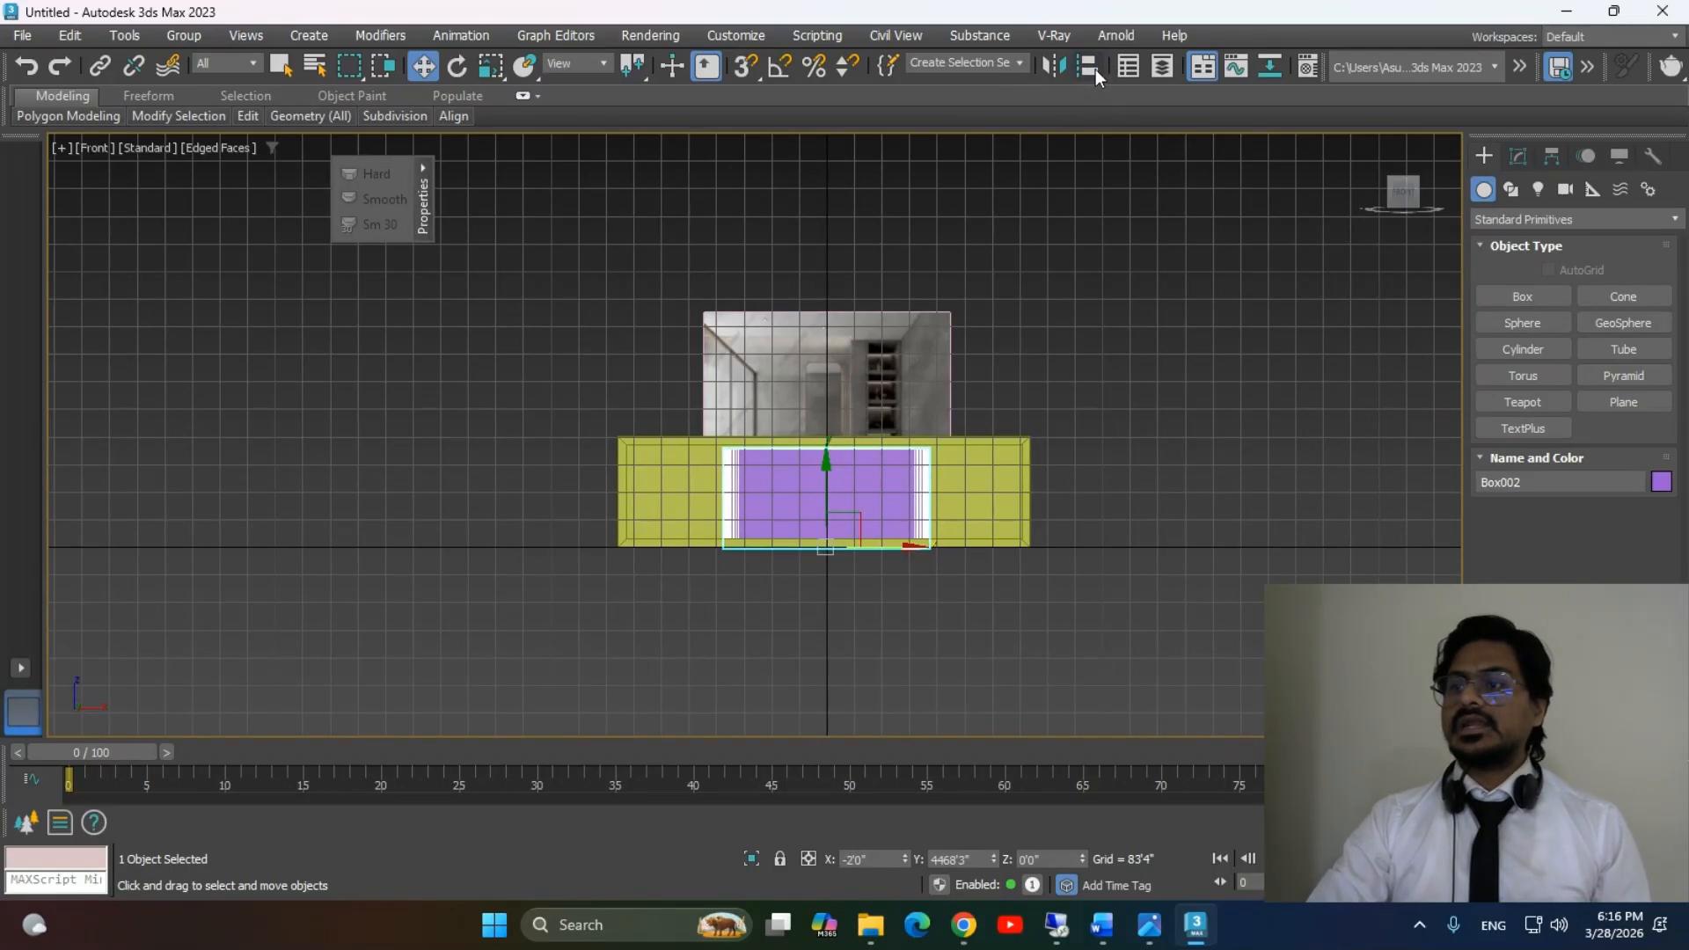
drag(1099, 81, 1090, 130)
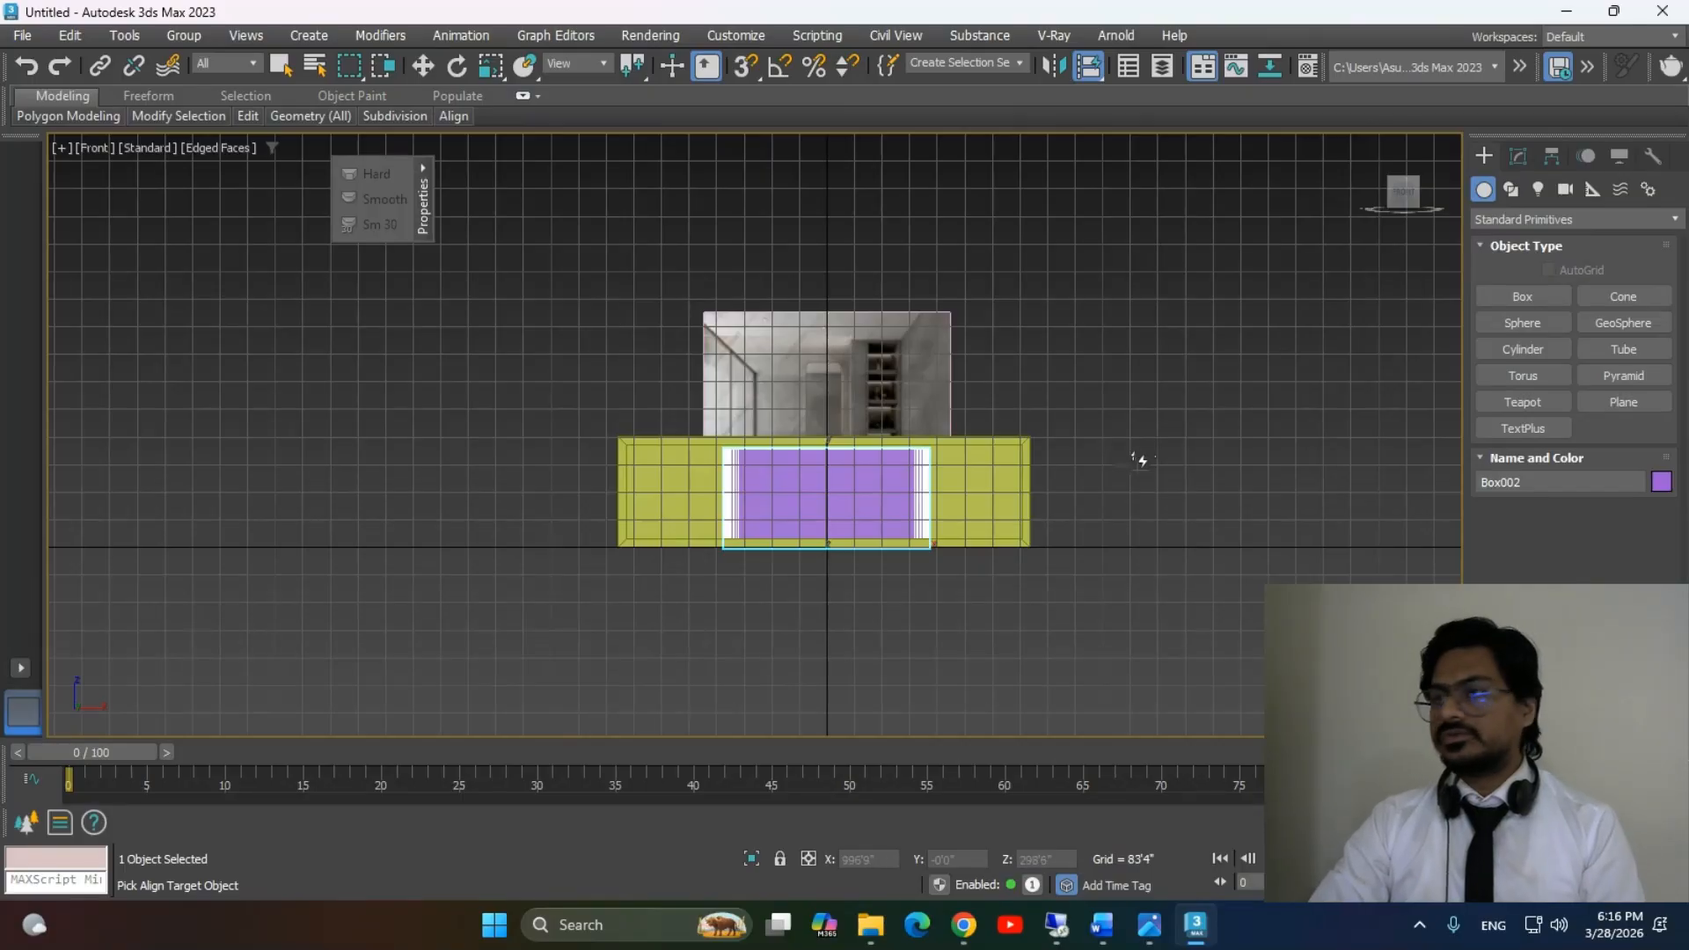
right_click(1159, 465)
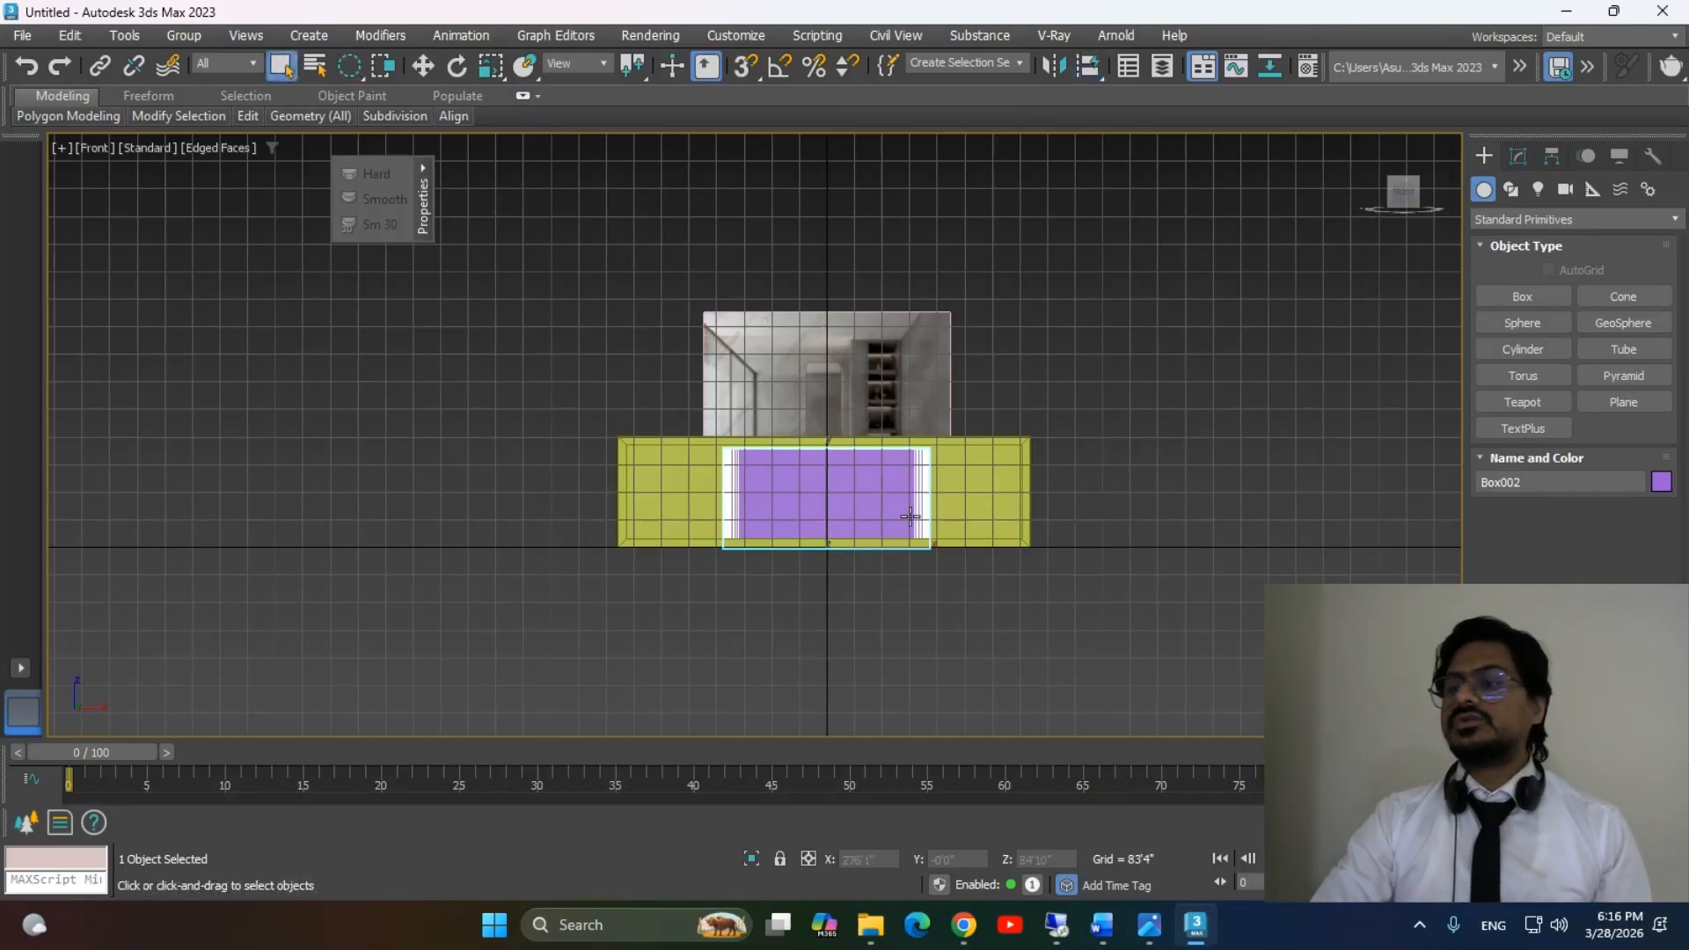
Raise the purple box about 19'8" in the Front view so it clears the cabinet's bottom panel.
key(w)
scroll(835, 501, up, 3)
mouse_move(810, 540)
mouse_down()
mouse_move(810, 513)
mouse_move(813, 526)
mouse_up()
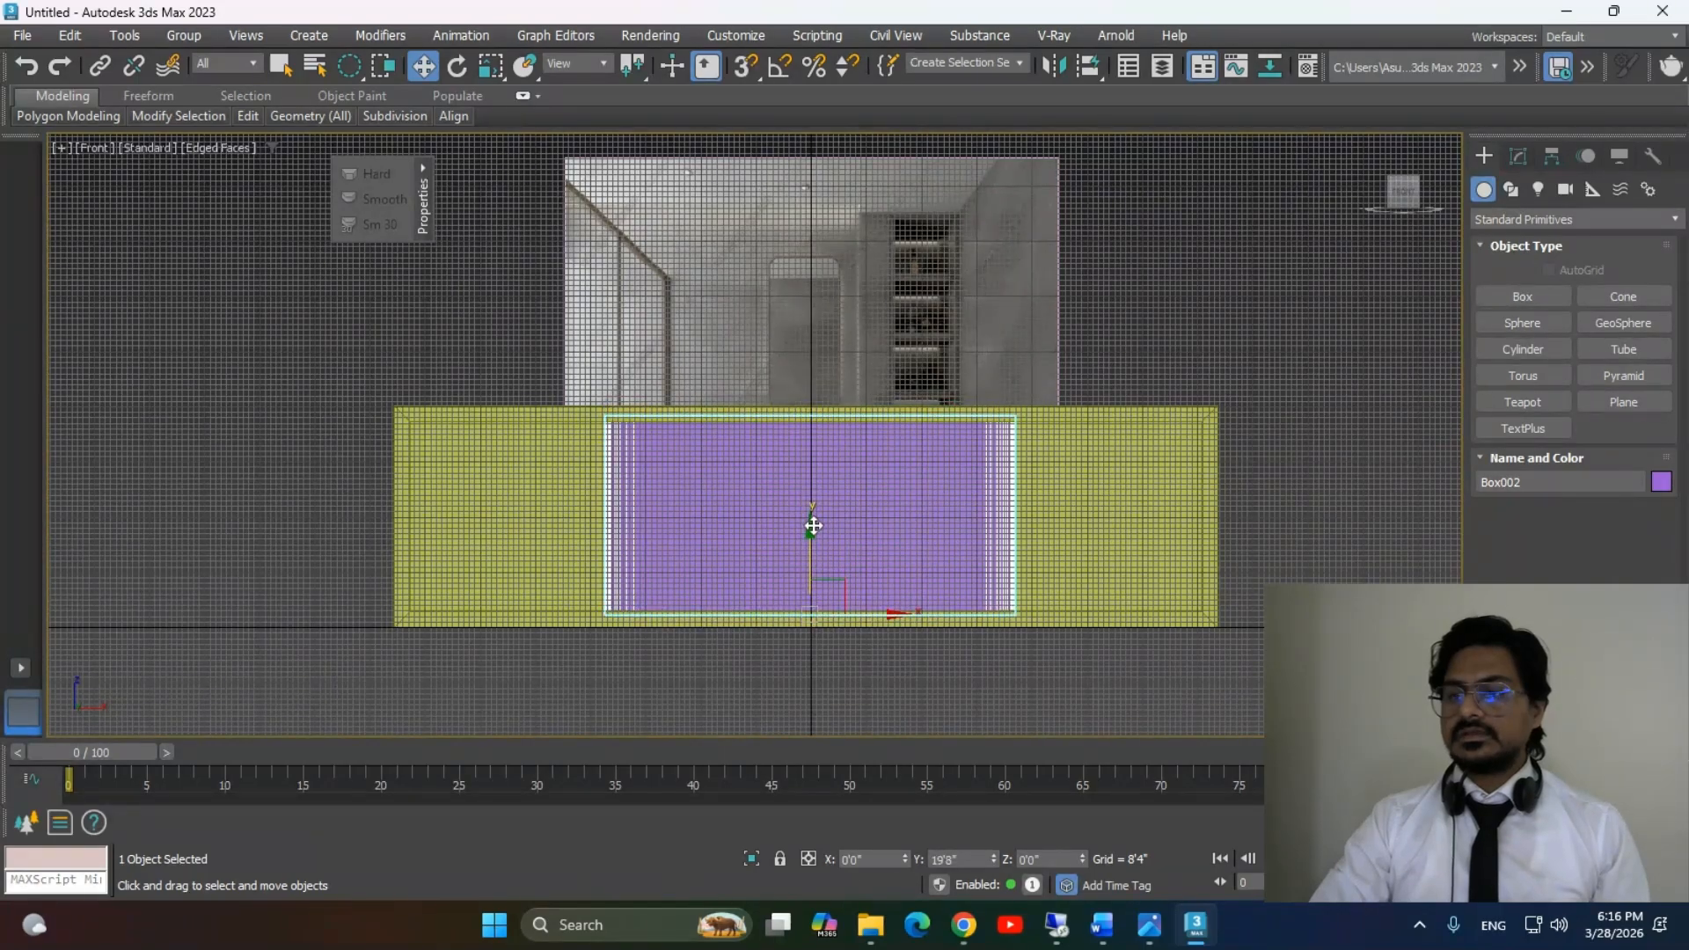
Scale the yellow cabinet along X to about 120 percent and compare its proportions with the vanity in the reference photo.
click(497, 507)
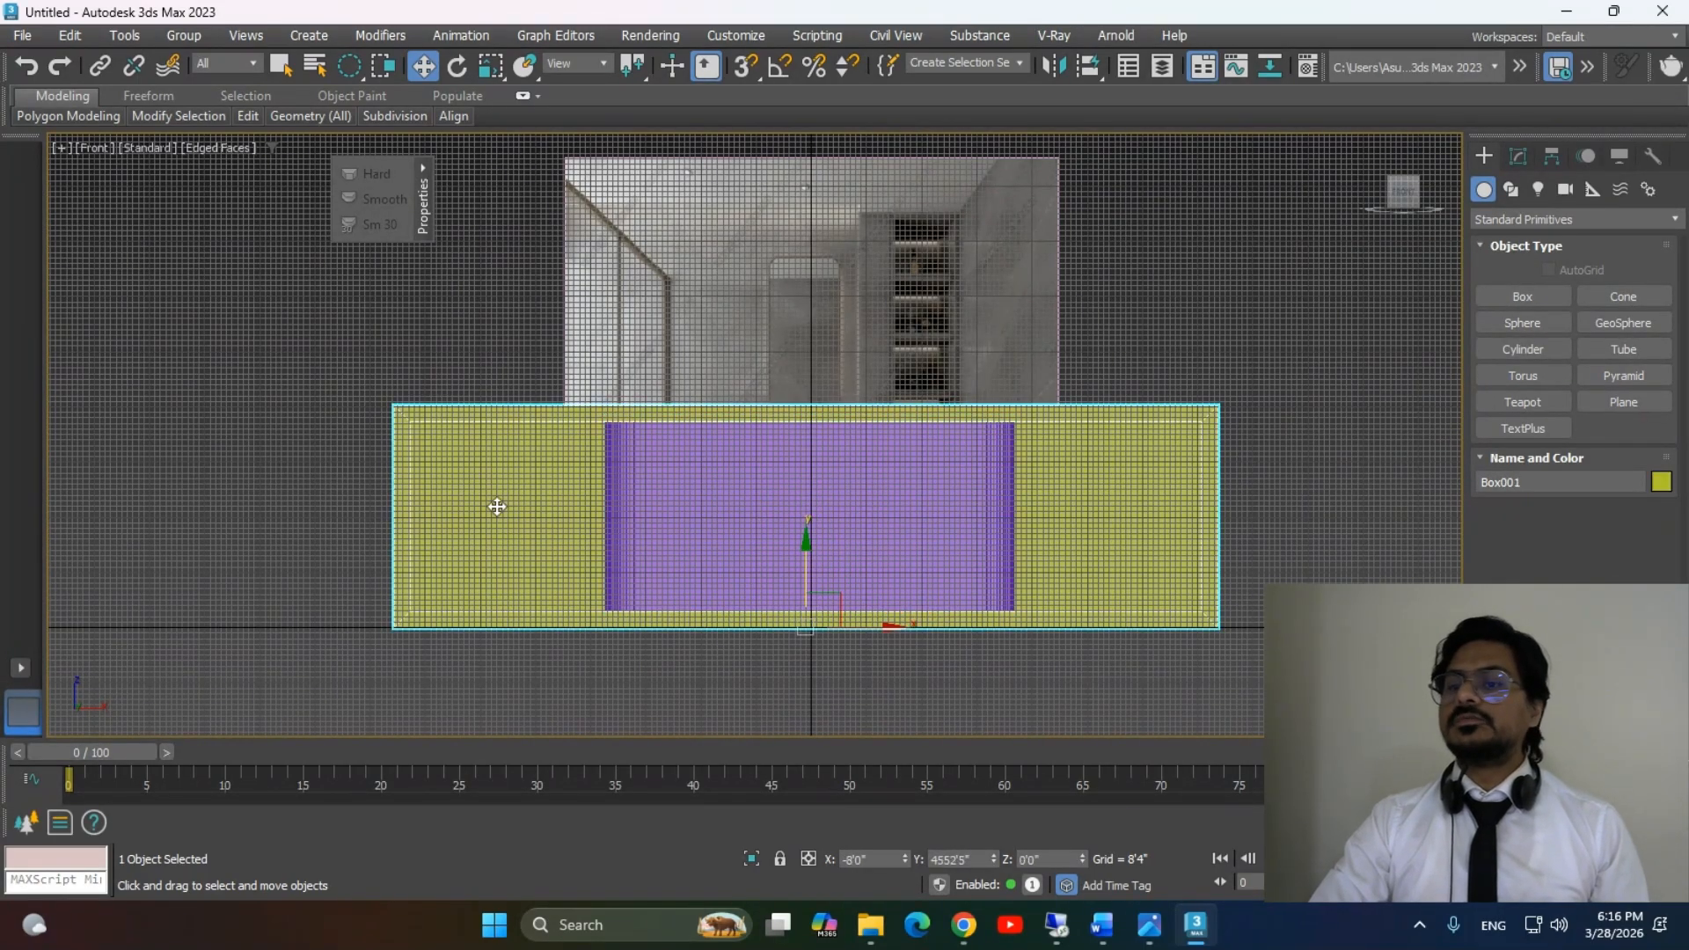
key(r)
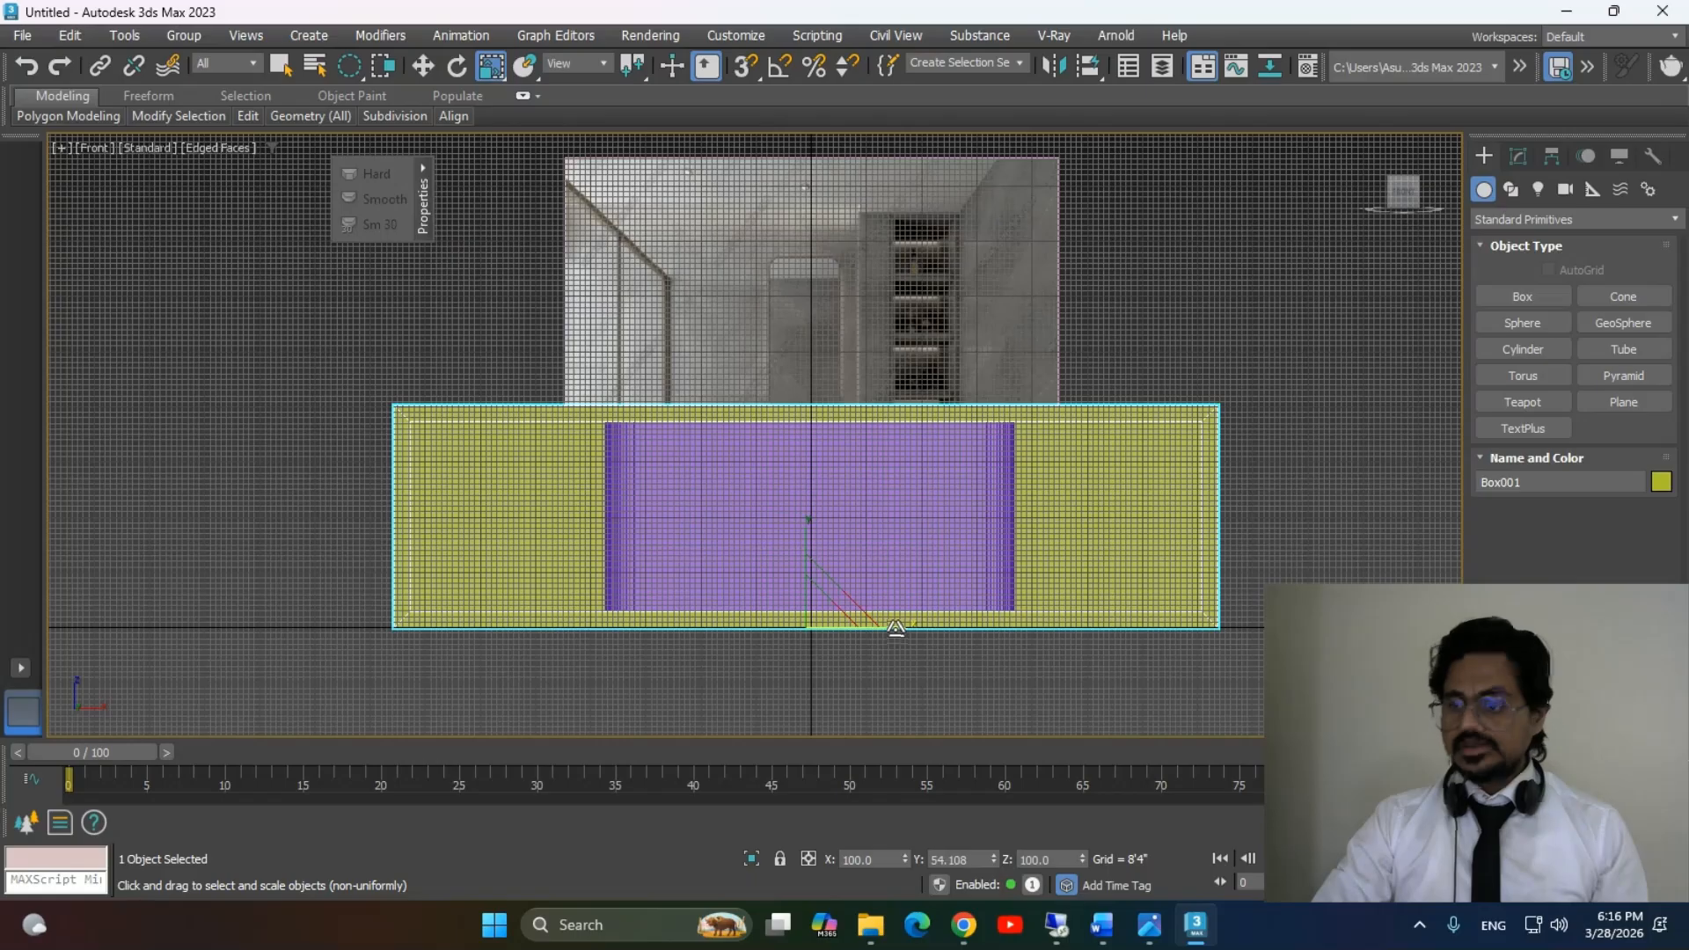
drag(895, 627, 910, 627)
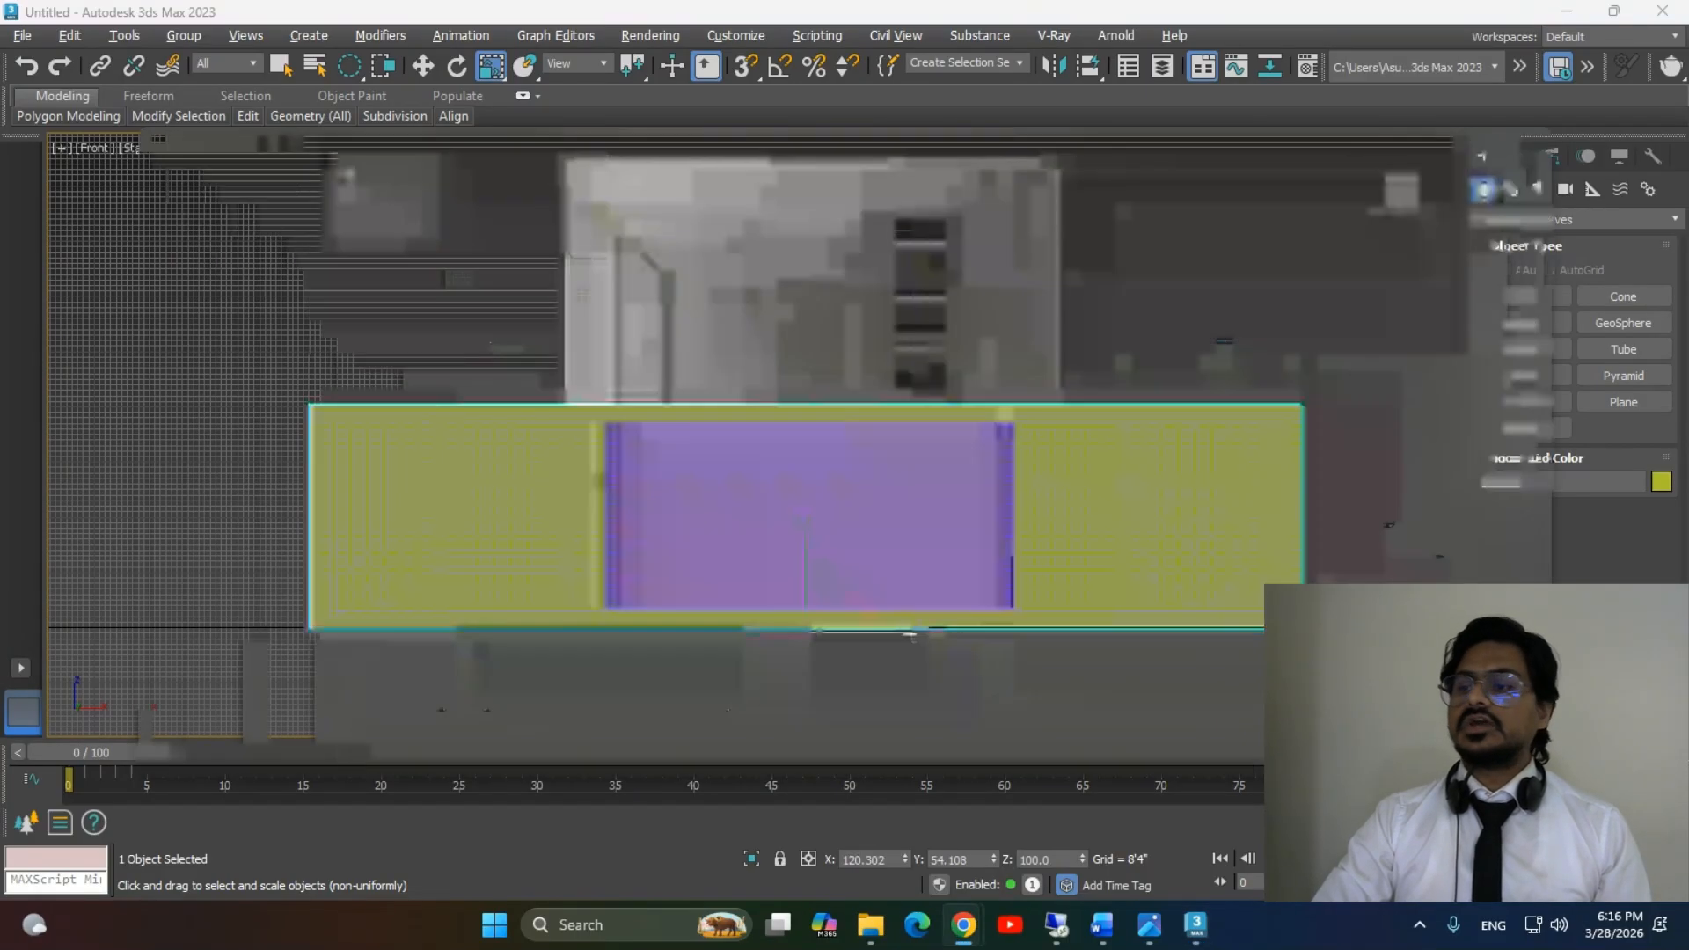
key(alt+Tab)
key(alt+Tab)
key(alt+Tab)
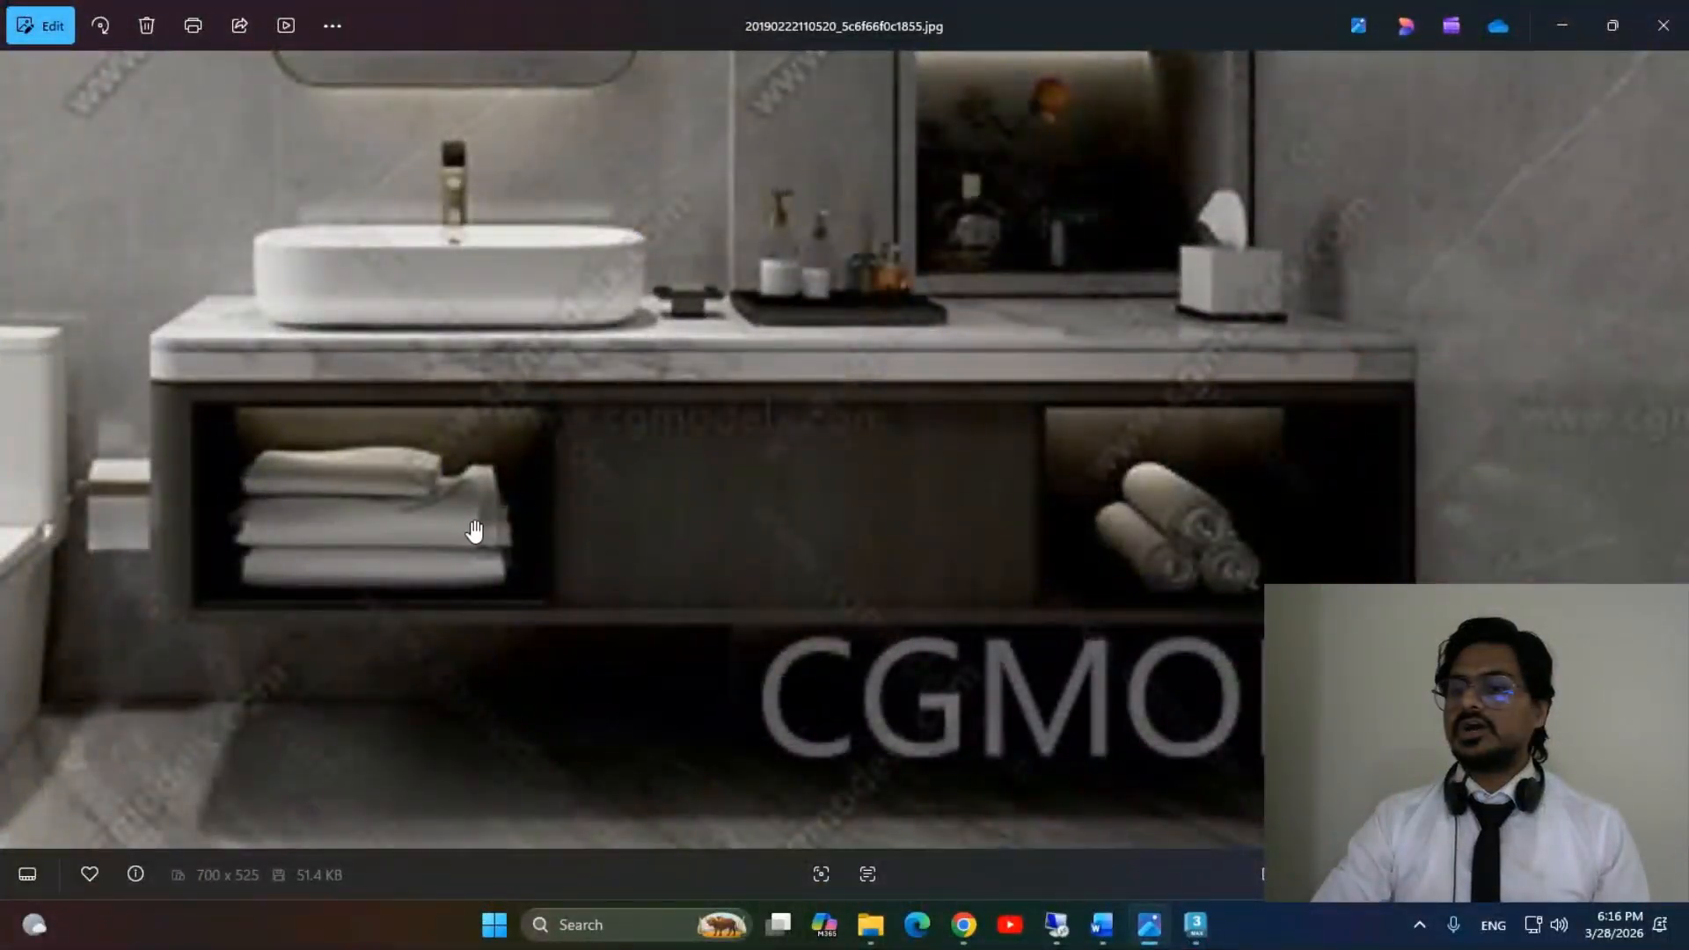
key(alt+Tab)
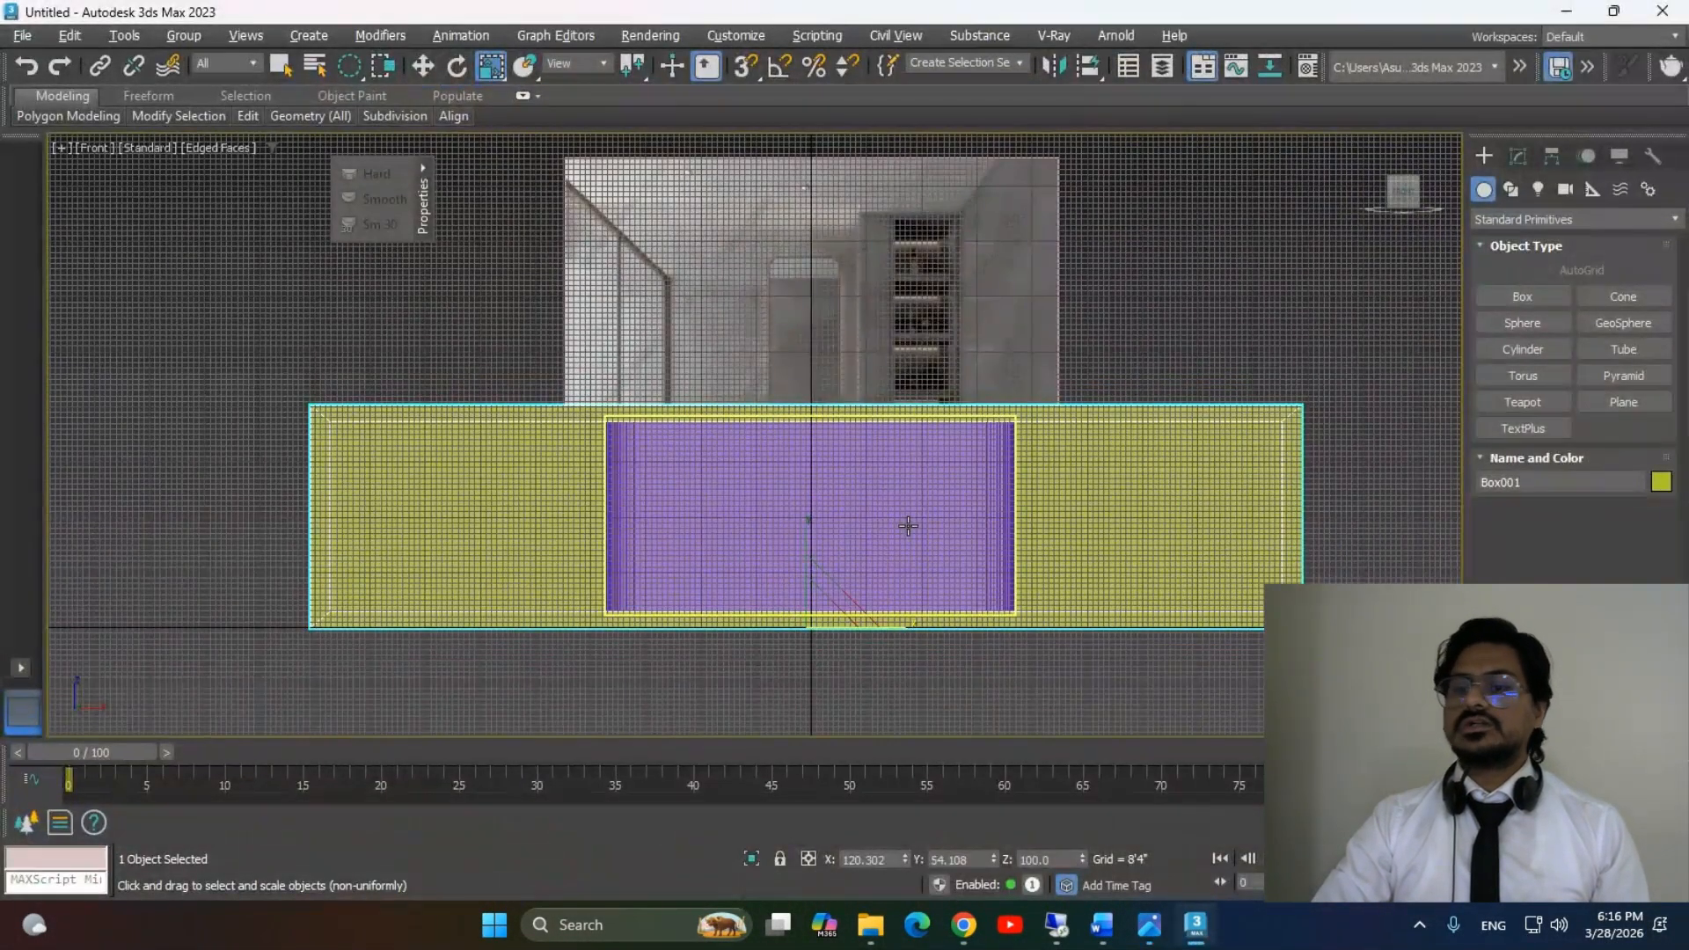
Return to the Perspective view, inspect the widened cabinet and set the selection region back to rectangular.
key(p)
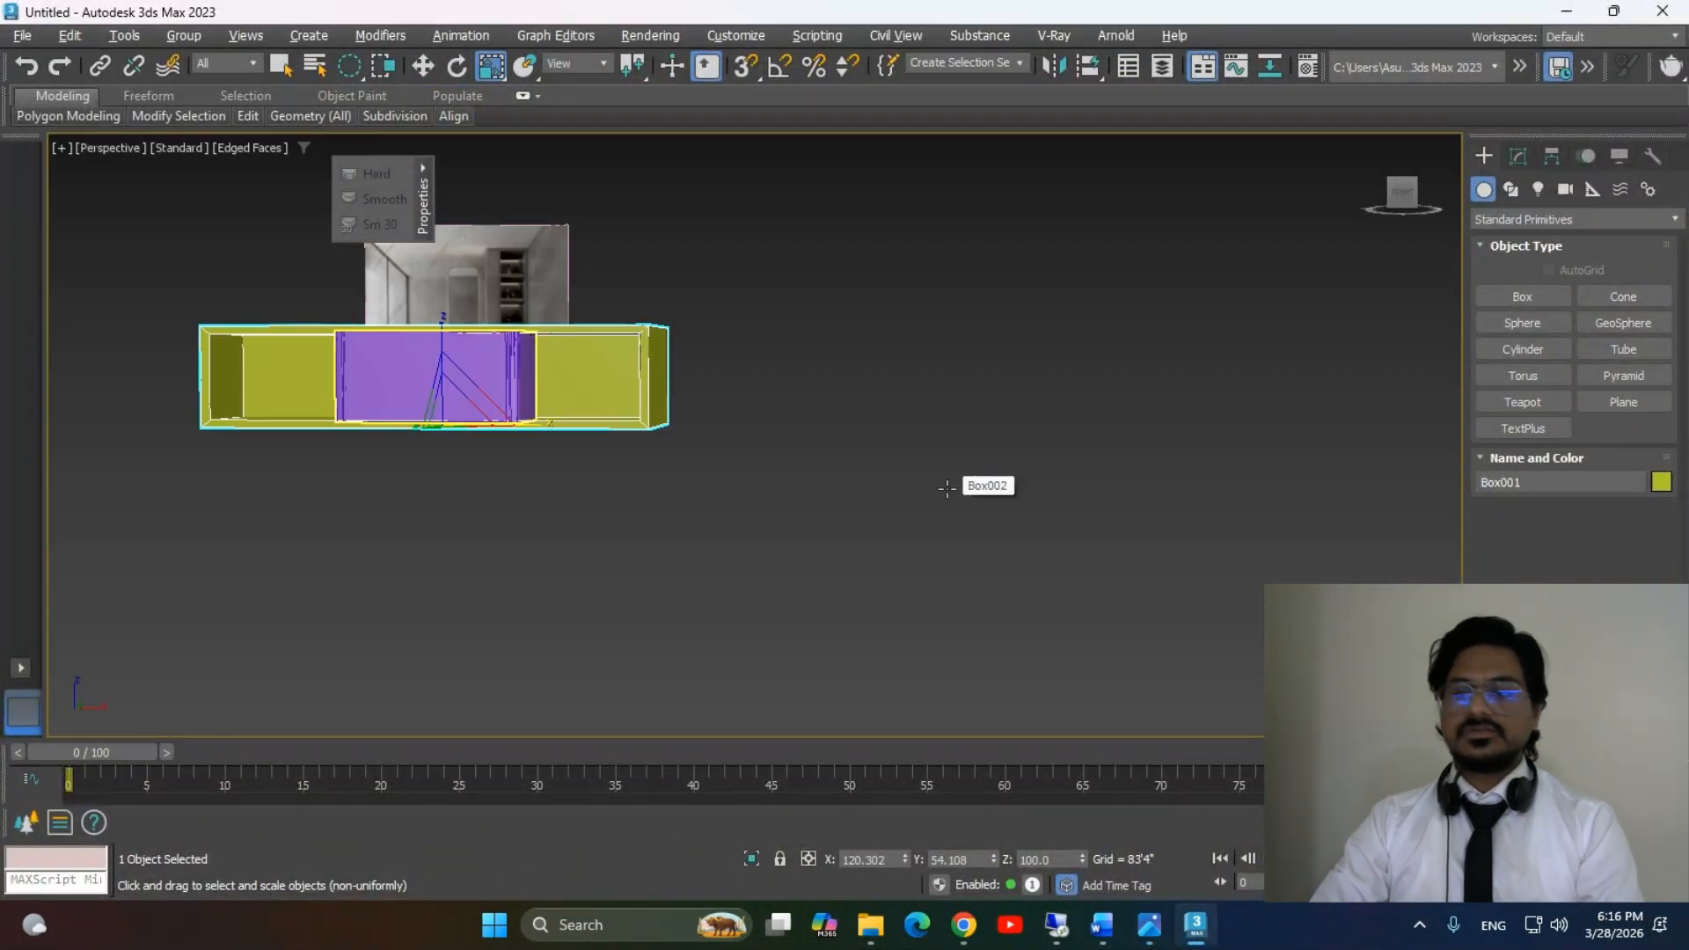
alt+middle_drag(876, 451, 1052, 431)
click(906, 443)
click(798, 478)
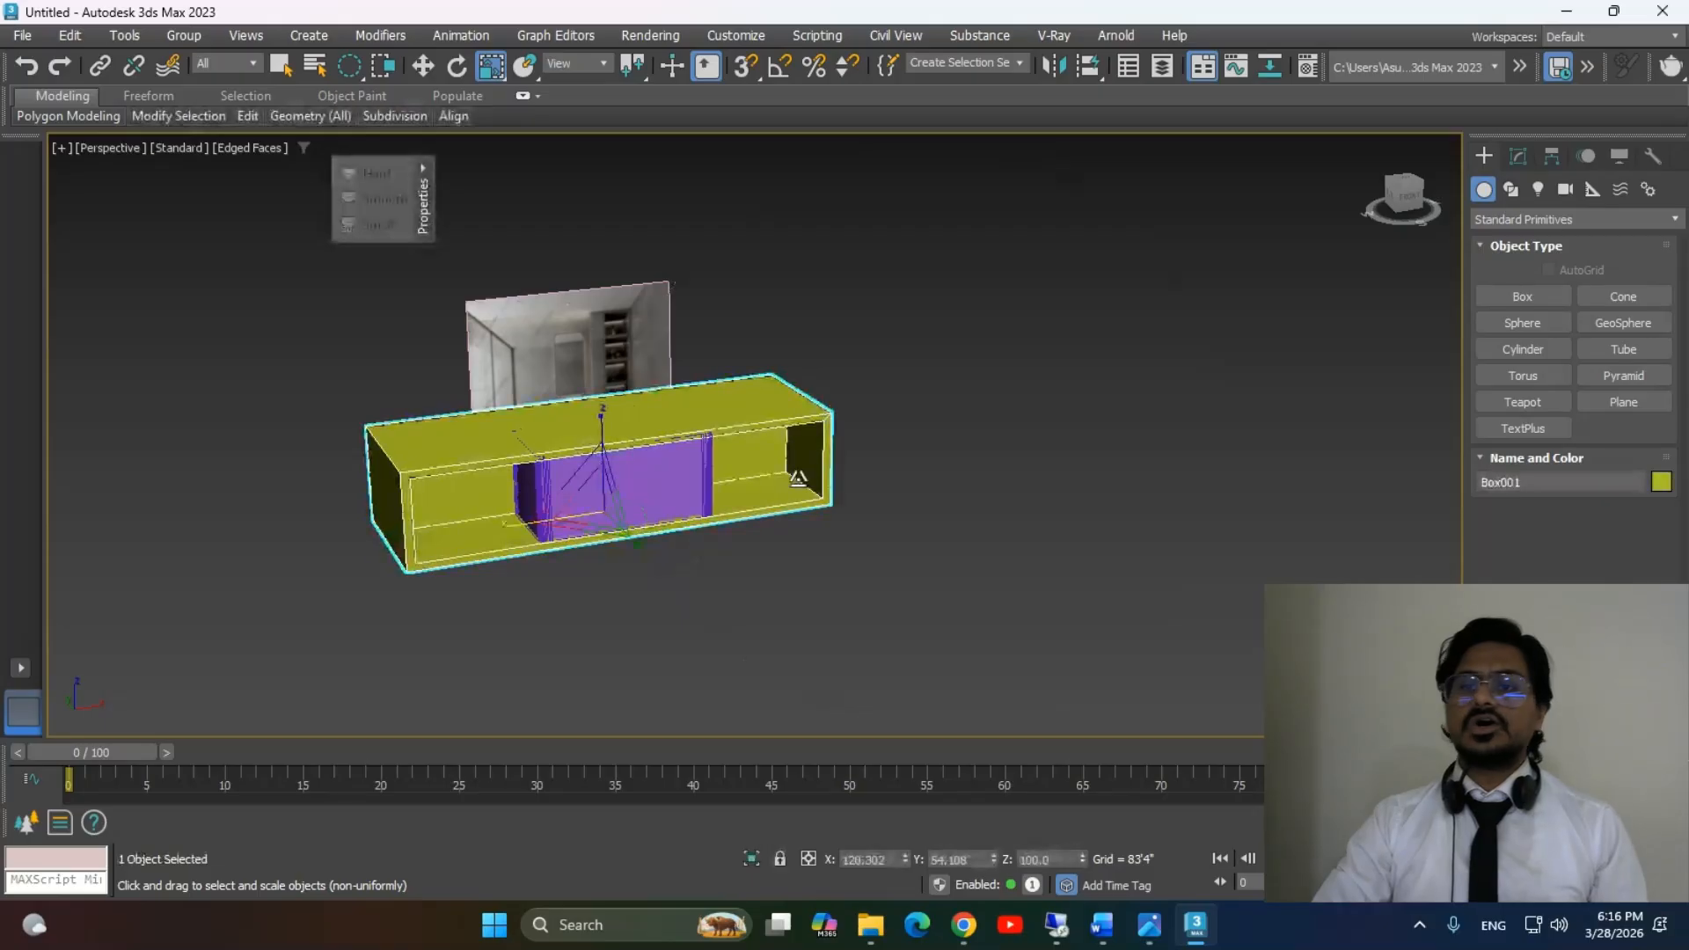
drag(356, 77, 366, 103)
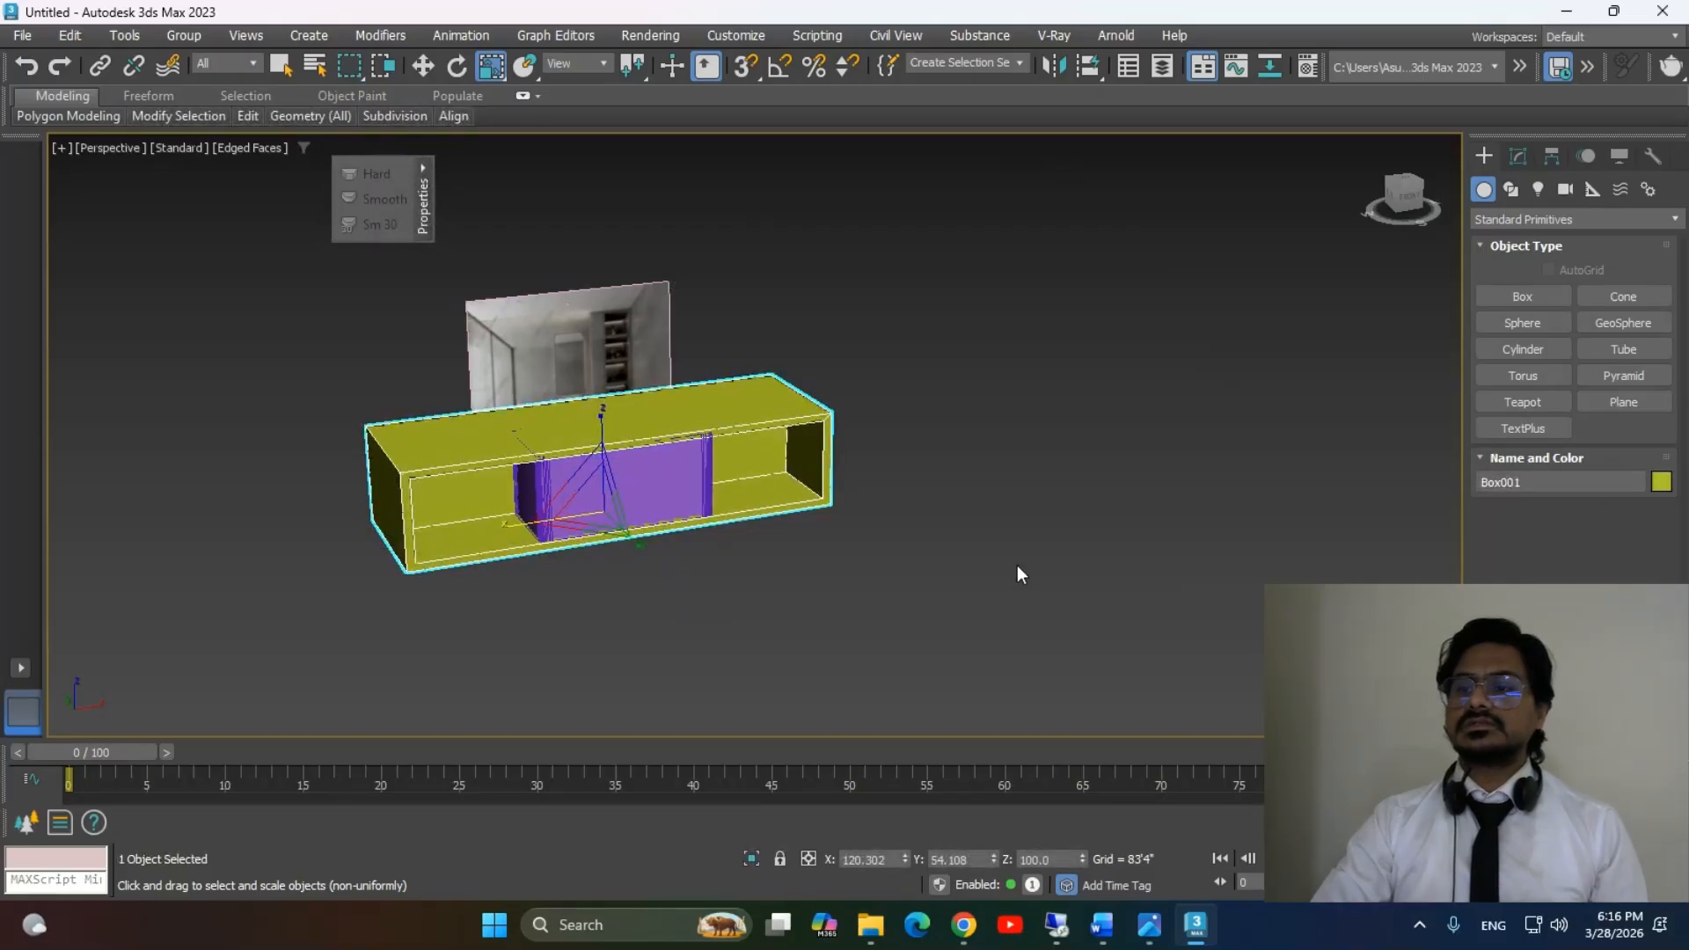
drag(562, 541, 563, 396)
Select the cabinet and the purple box together and move them forward along Y, away from the reference image.
alt+middle_drag(946, 563, 816, 583)
click(815, 582)
click(587, 506)
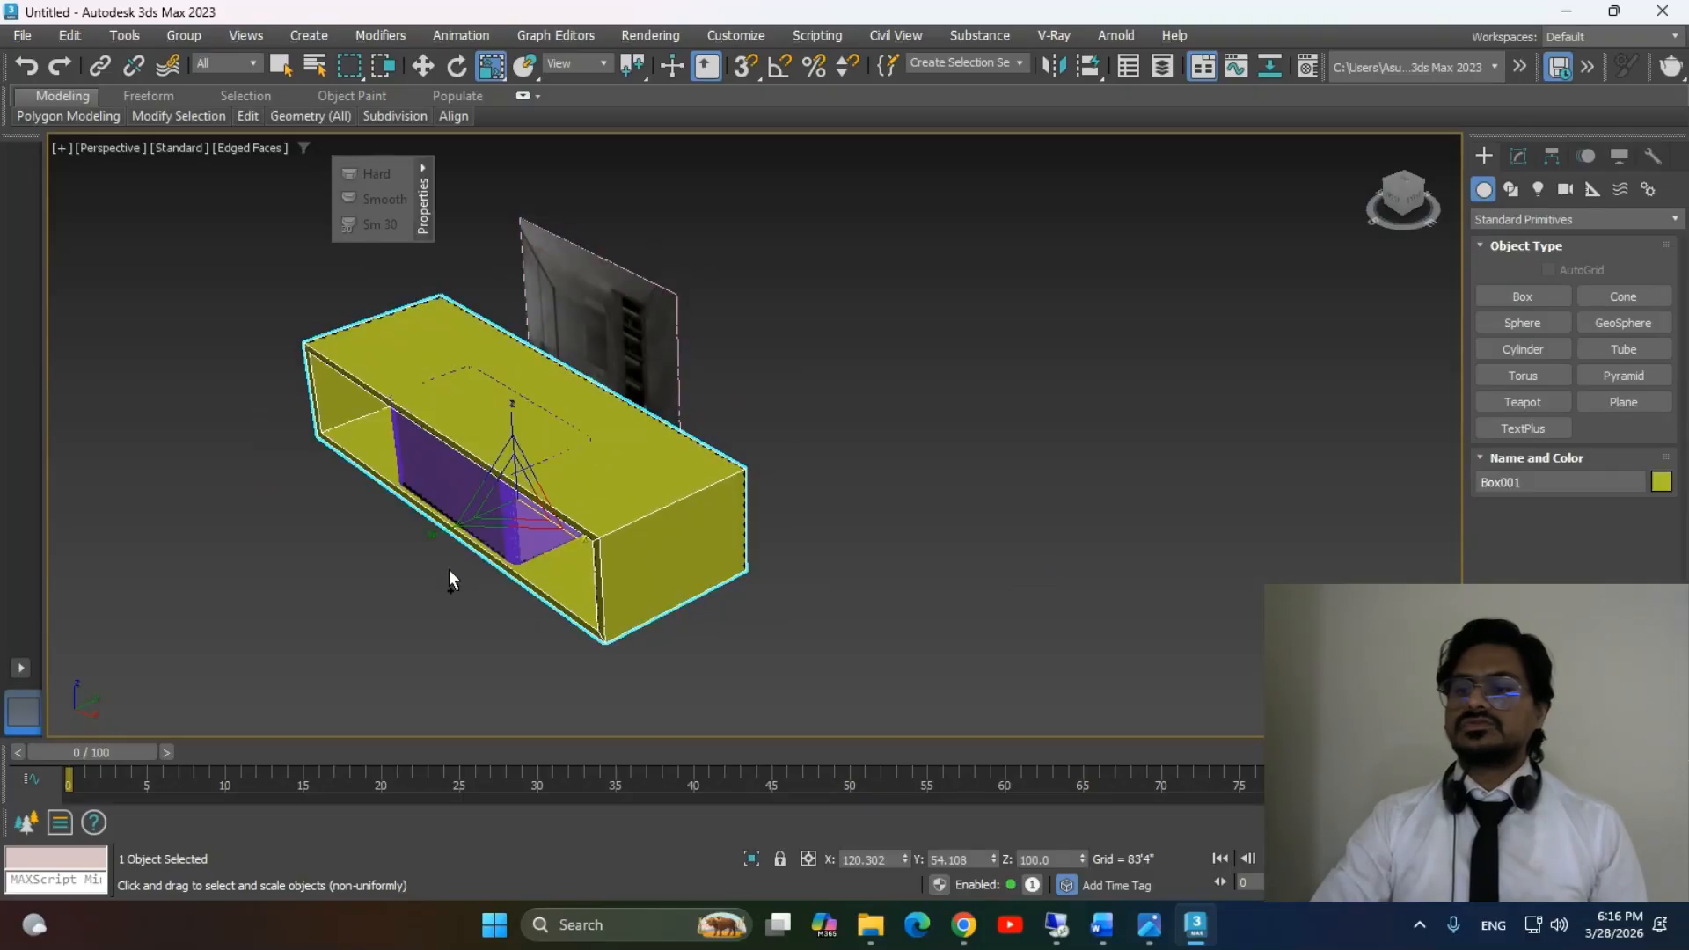
ctrl+click(434, 490)
key(w)
drag(559, 437, 430, 484)
scroll(701, 586, down, 4)
alt+middle_drag(701, 585, 850, 568)
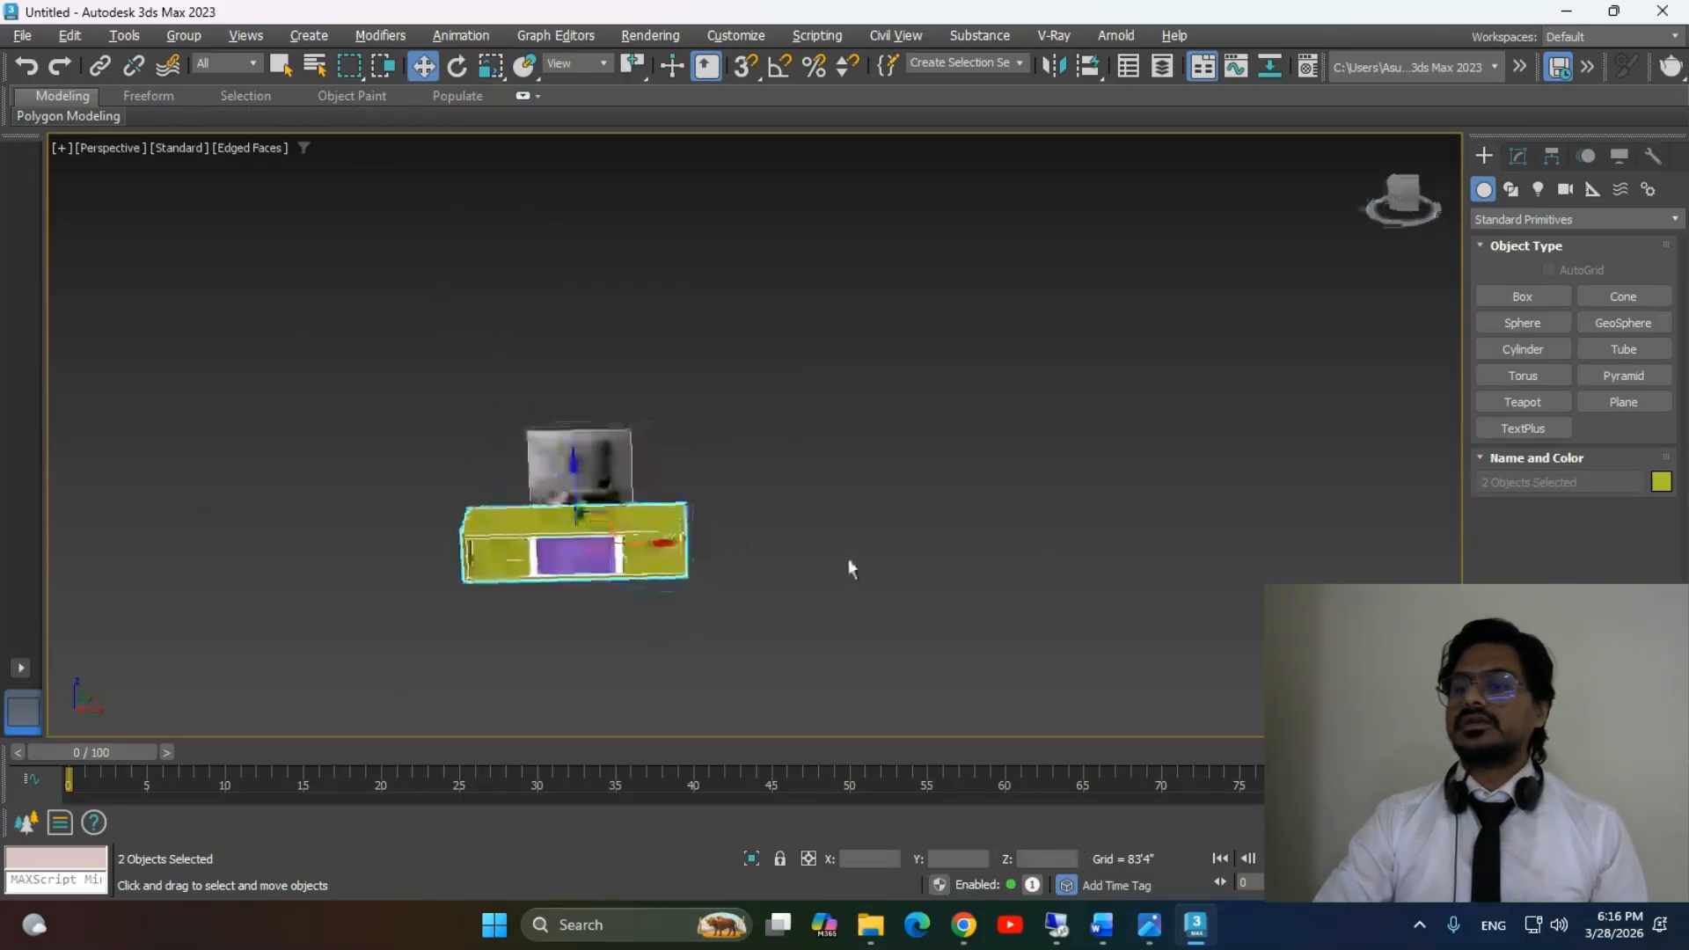
Set the object color of the cabinet and the inner box to the custom grey and clear the selection.
click(1661, 482)
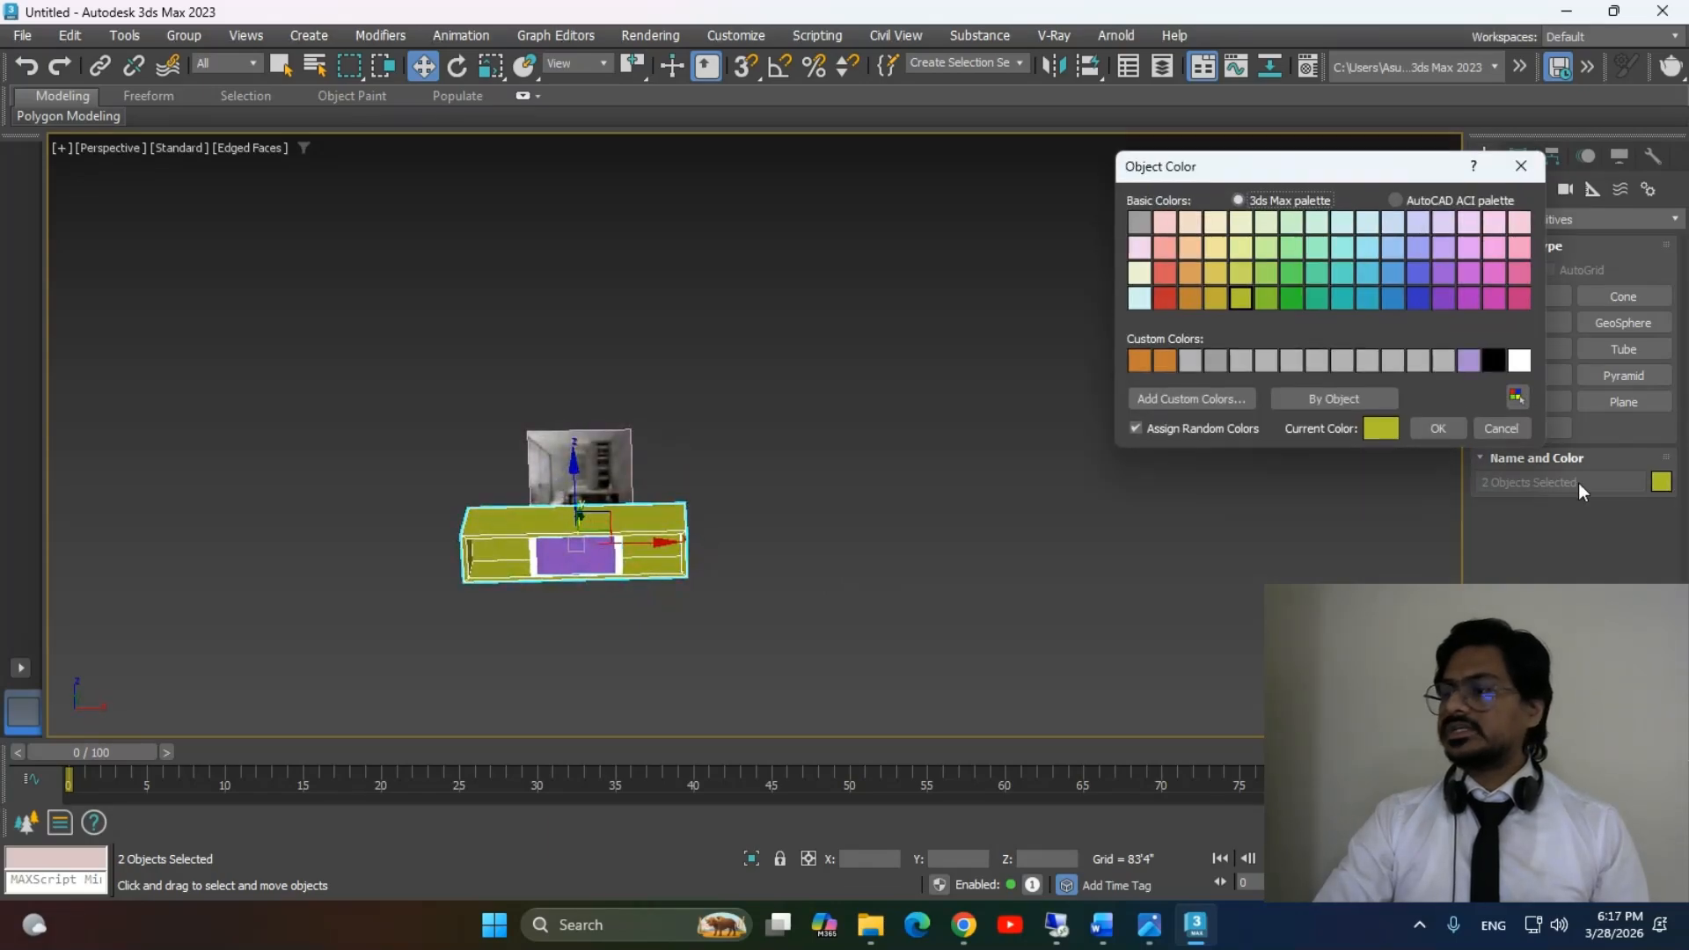
click(1224, 361)
click(1437, 429)
click(670, 630)
scroll(670, 629, up, 3)
middle_drag(670, 630, 867, 588)
scroll(774, 528, up, 3)
middle_drag(783, 456, 695, 528)
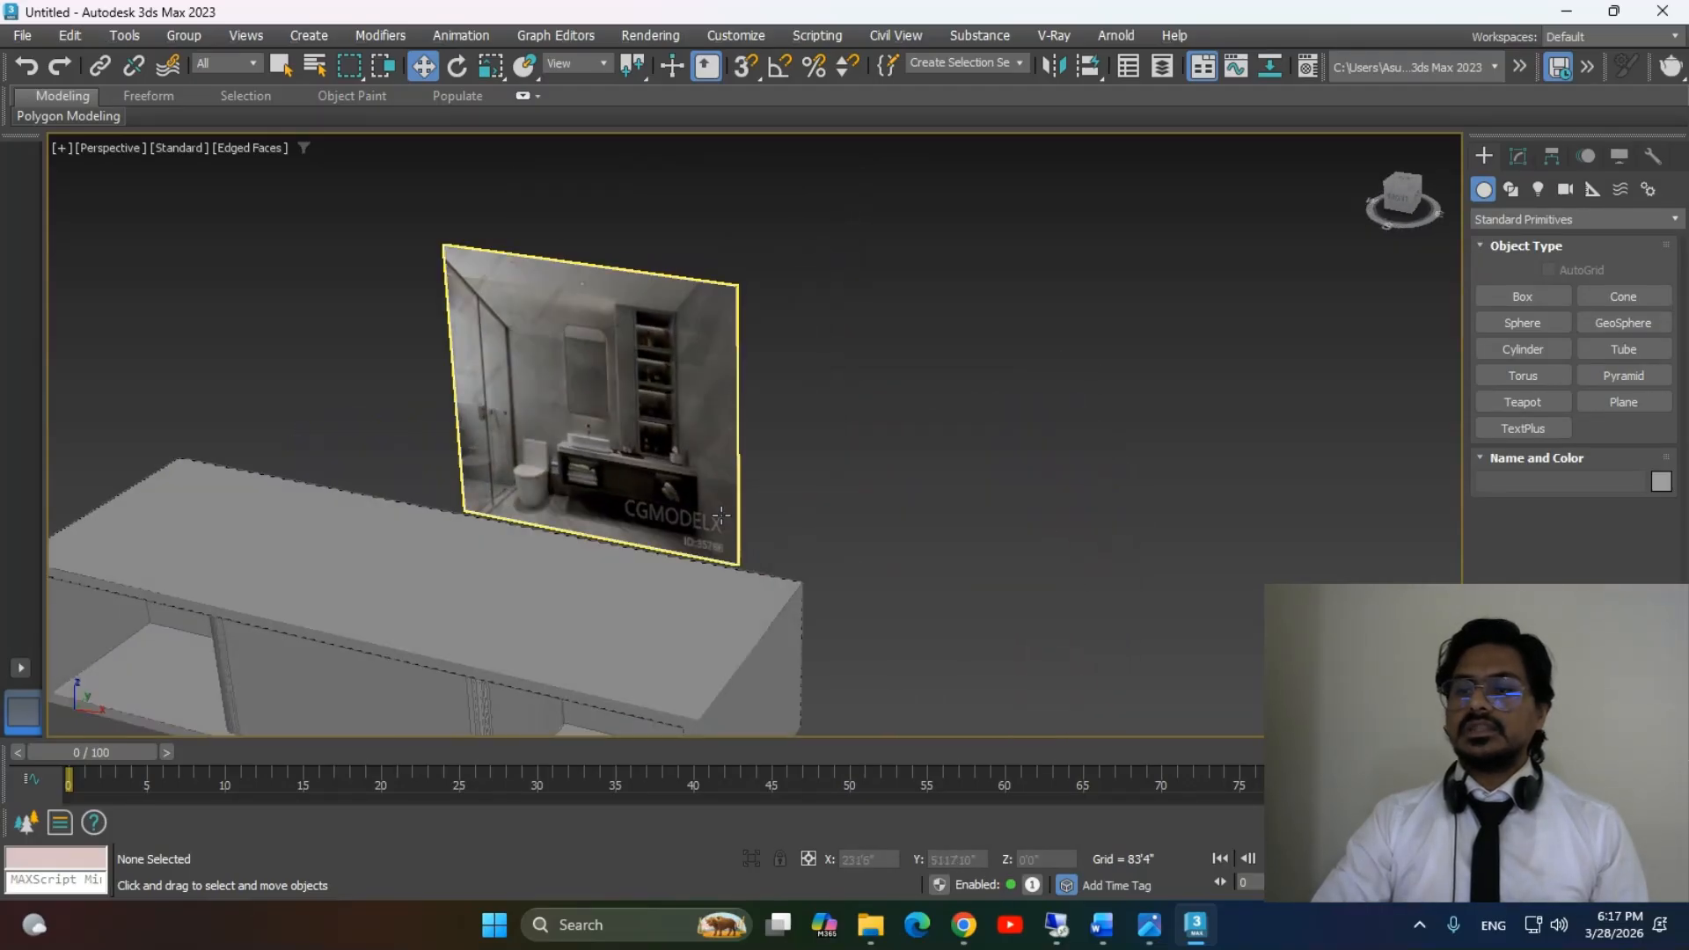
Check the vanity's countertop in the reference photo and show the cabinet in the Top view with the grid hidden, ready for a box.
key(alt+Tab)
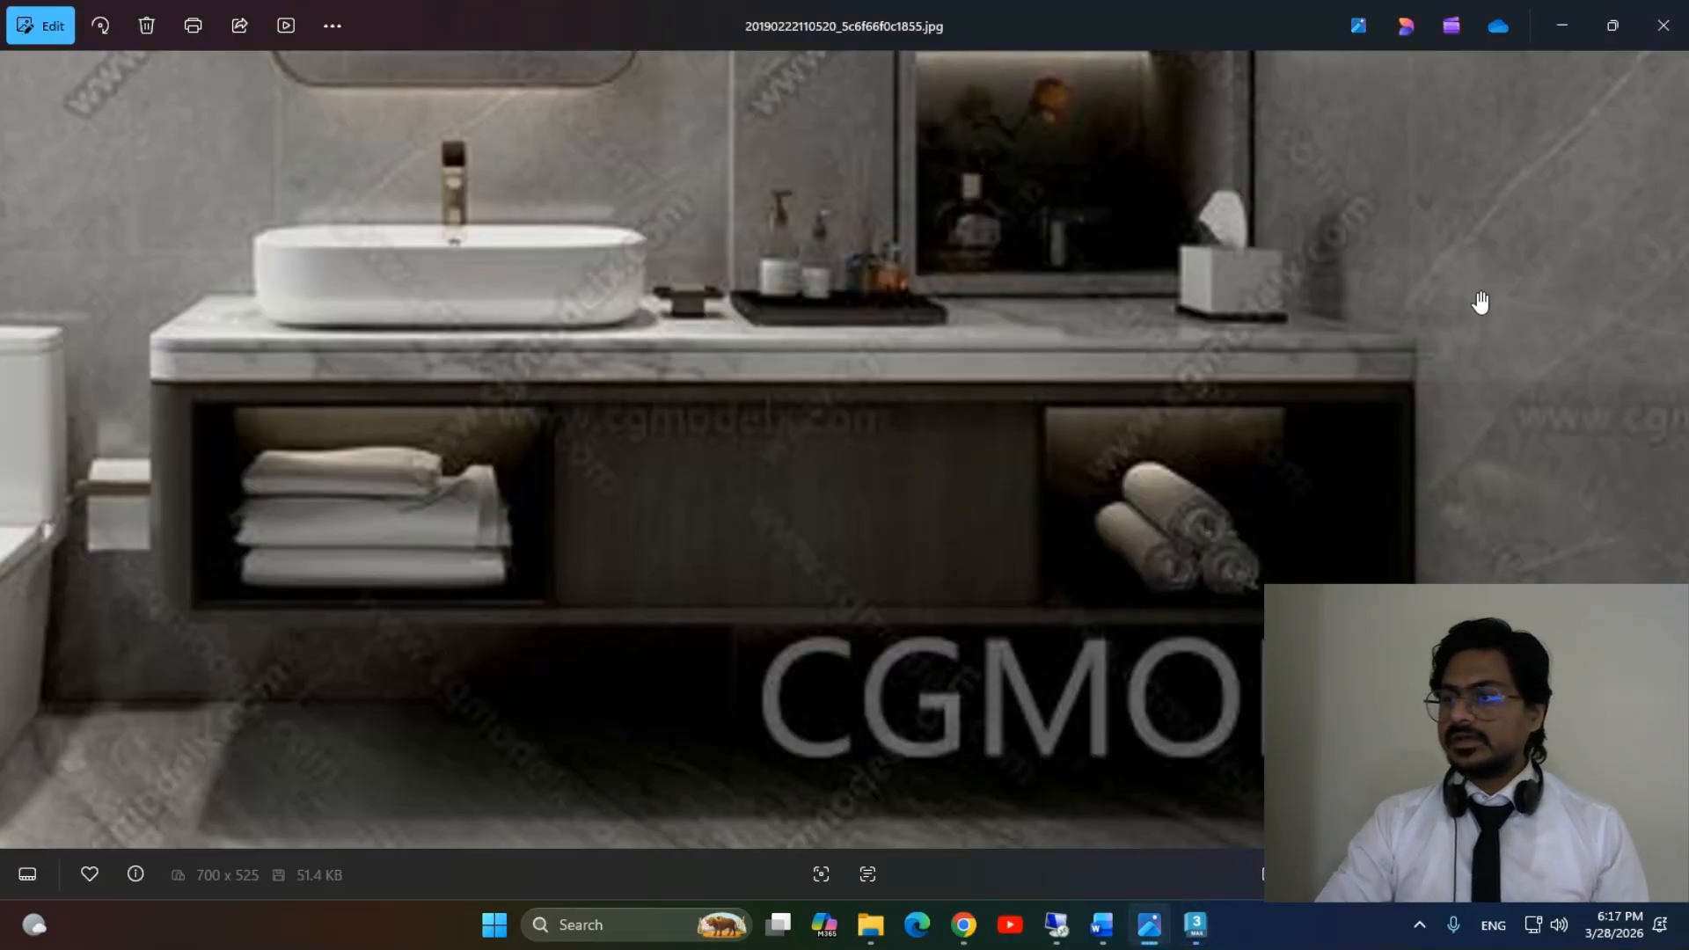
key(alt+Tab)
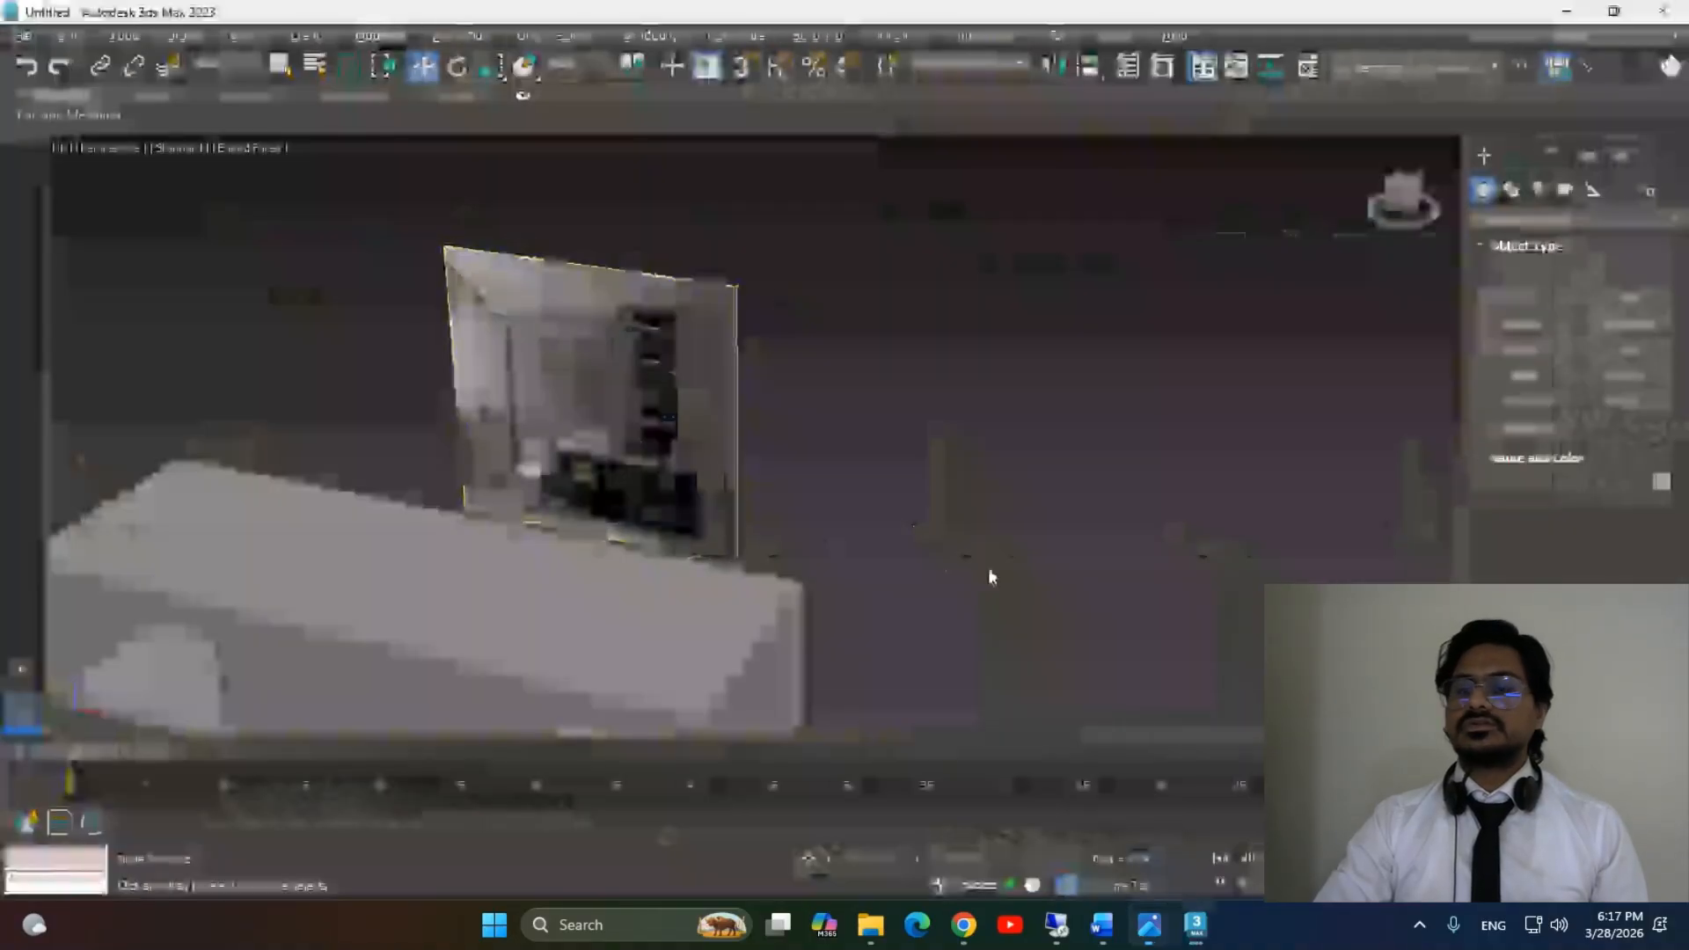
scroll(950, 510, down, 5)
key(alt+Tab)
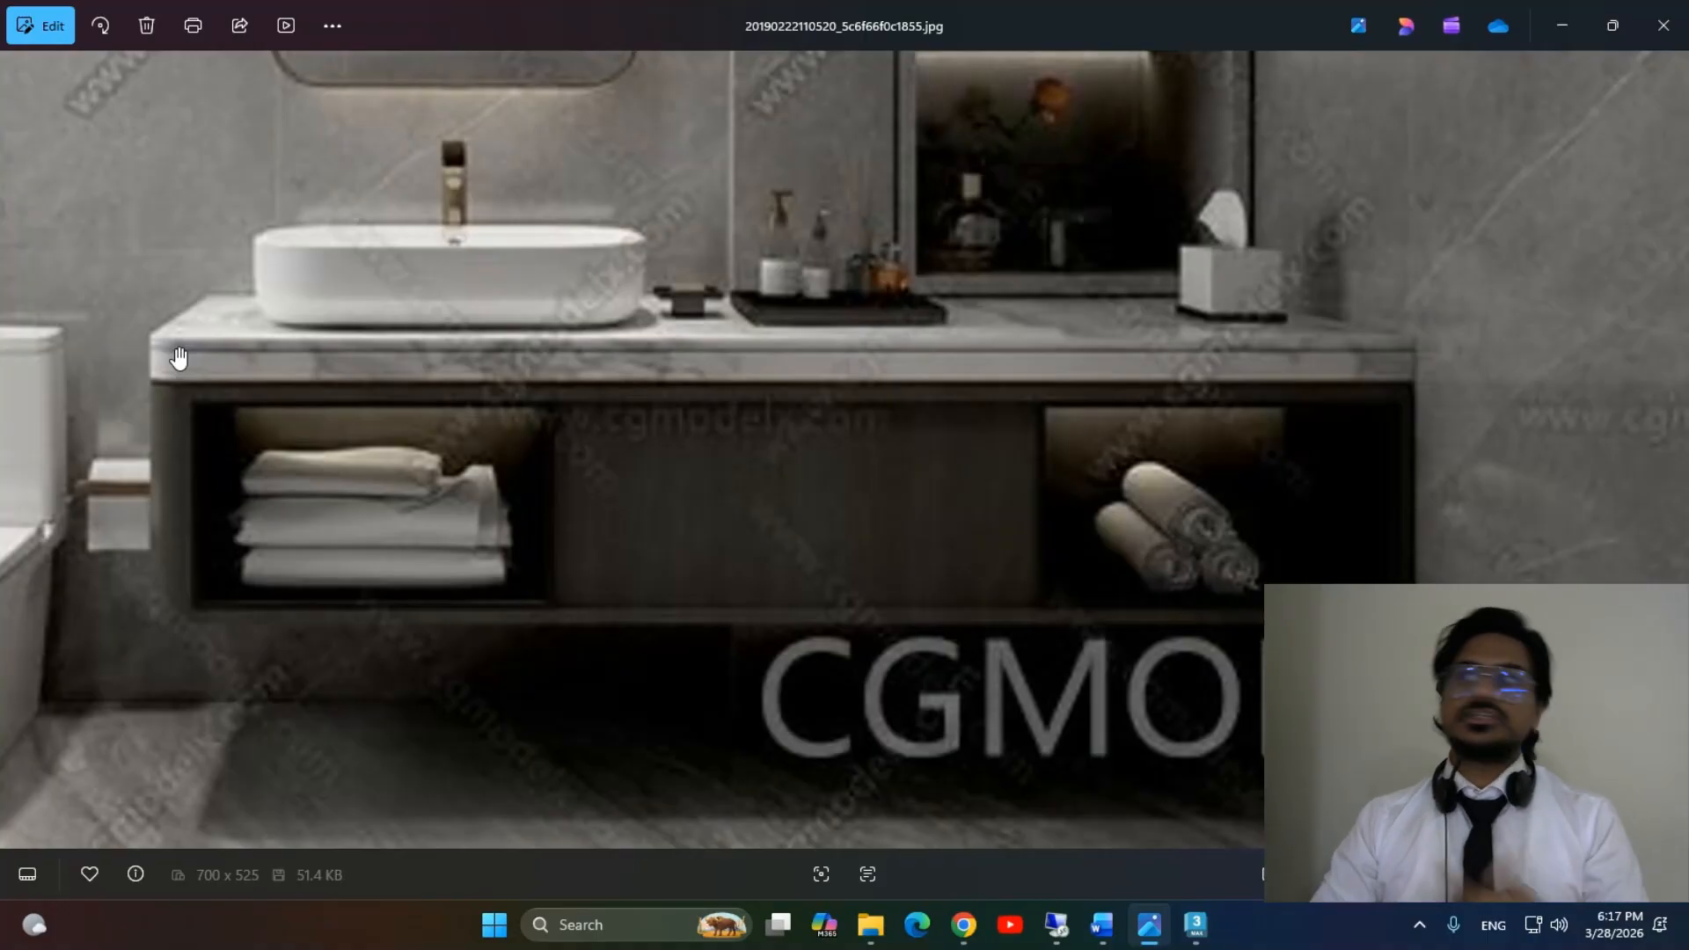
key(alt+Tab)
alt+middle_drag(814, 482, 755, 512)
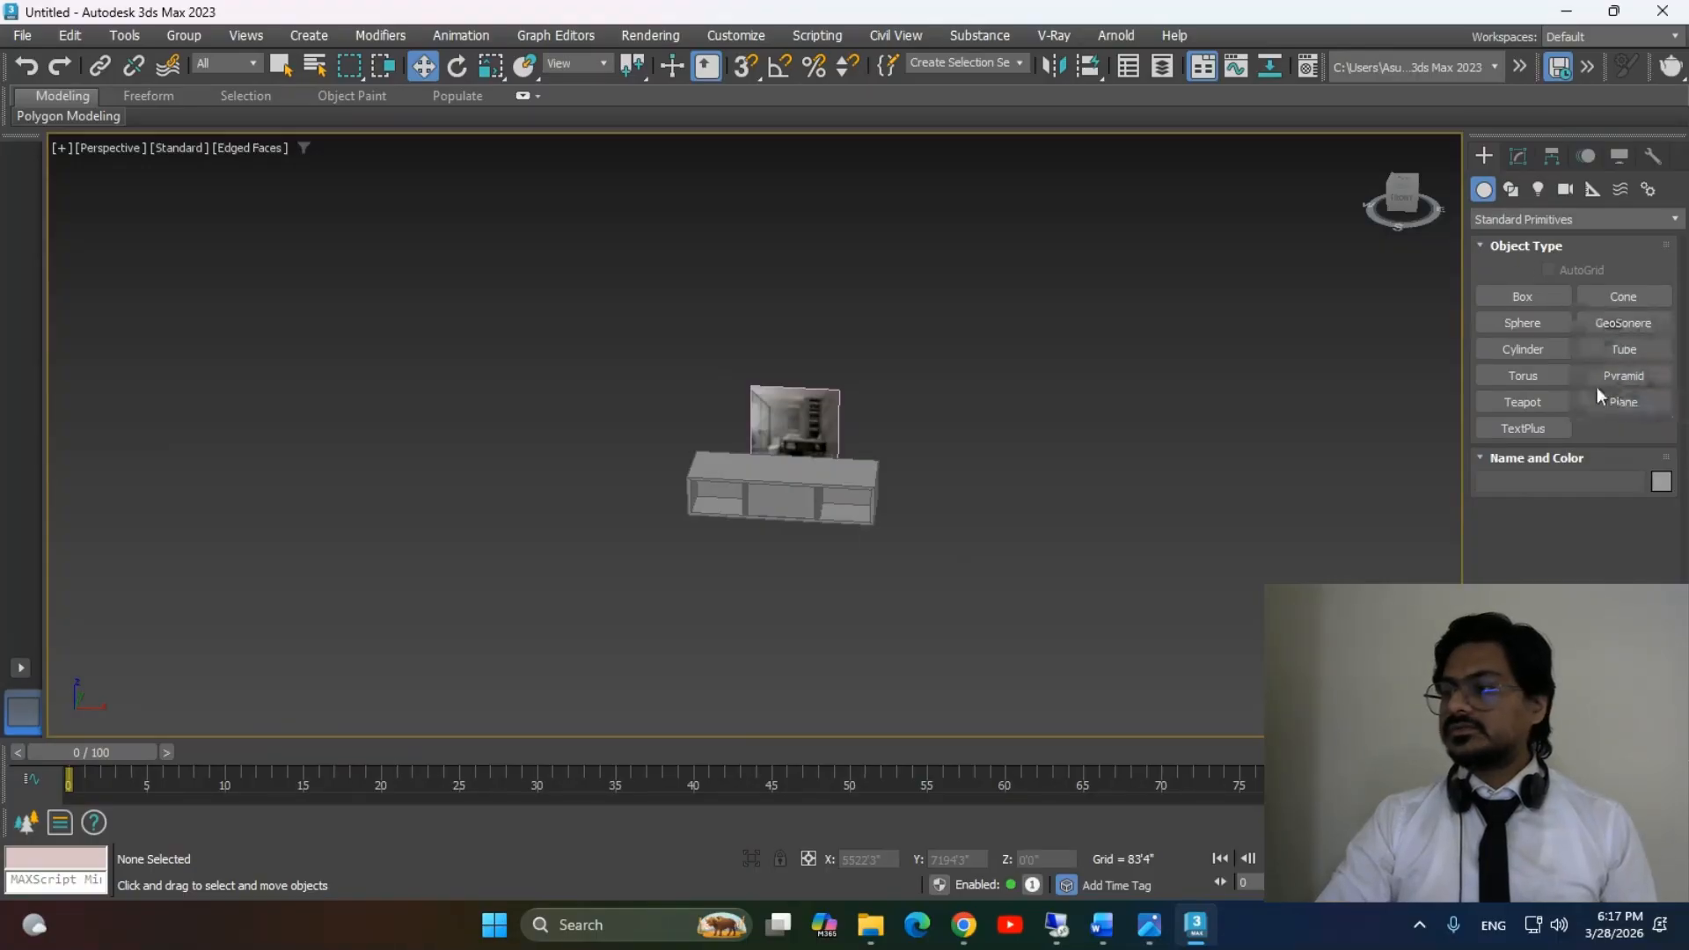
click(1518, 298)
key(t)
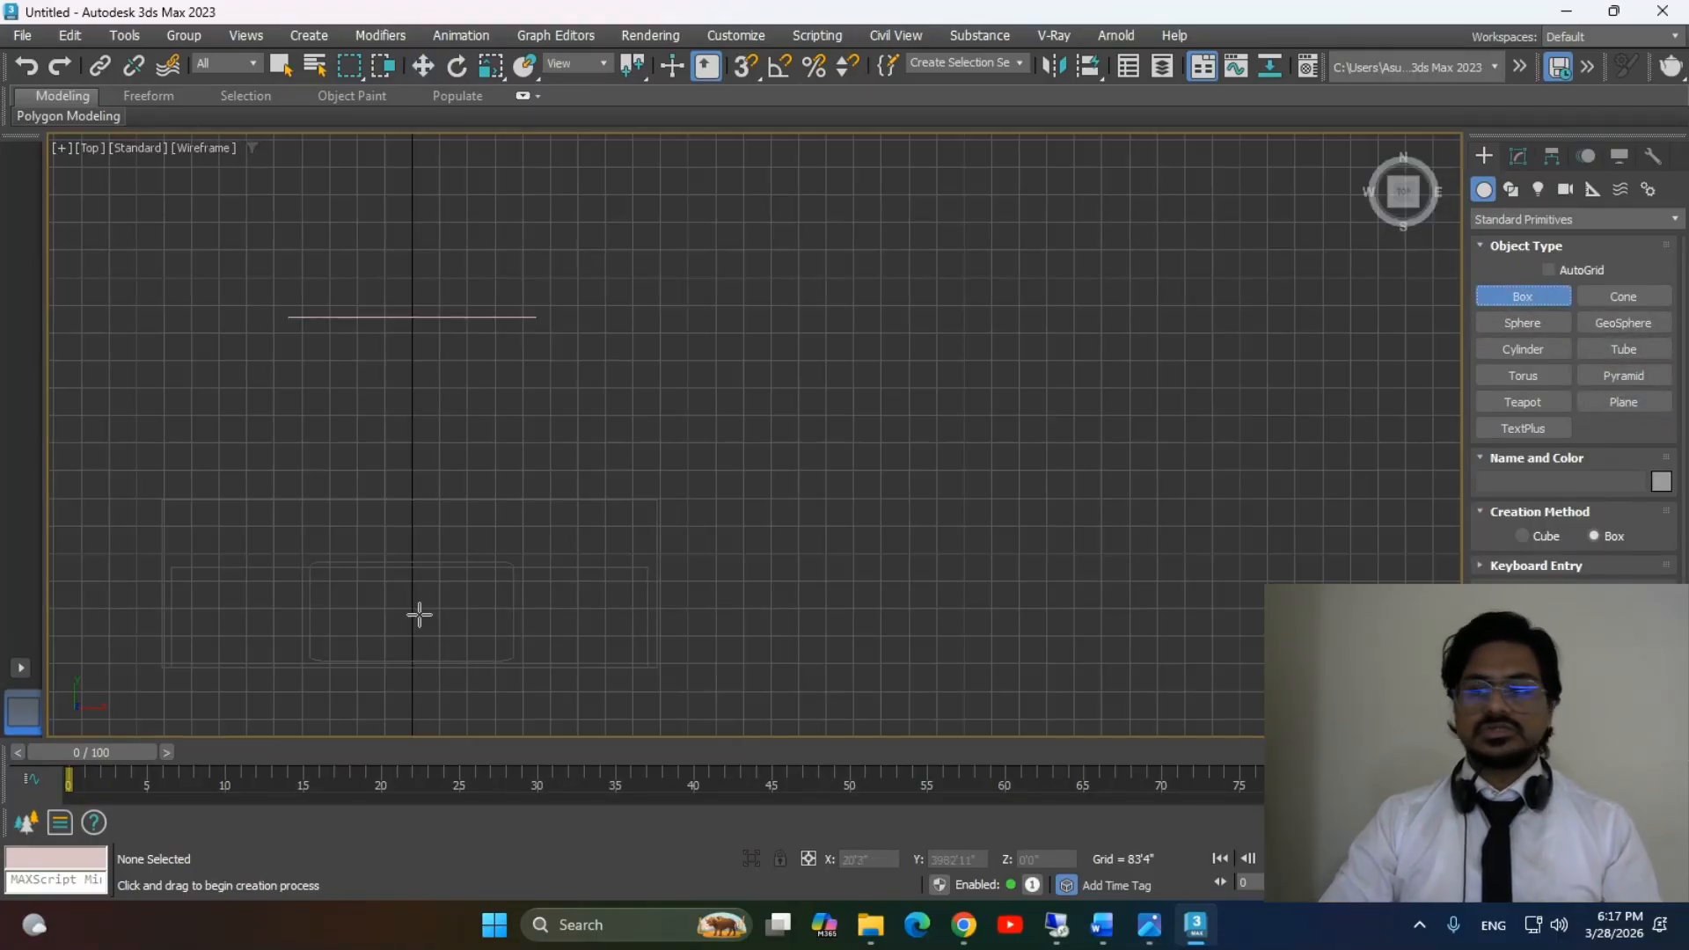
scroll(546, 565, up, 2)
middle_drag(546, 566, 812, 470)
key(g)
middle_drag(490, 493, 633, 431)
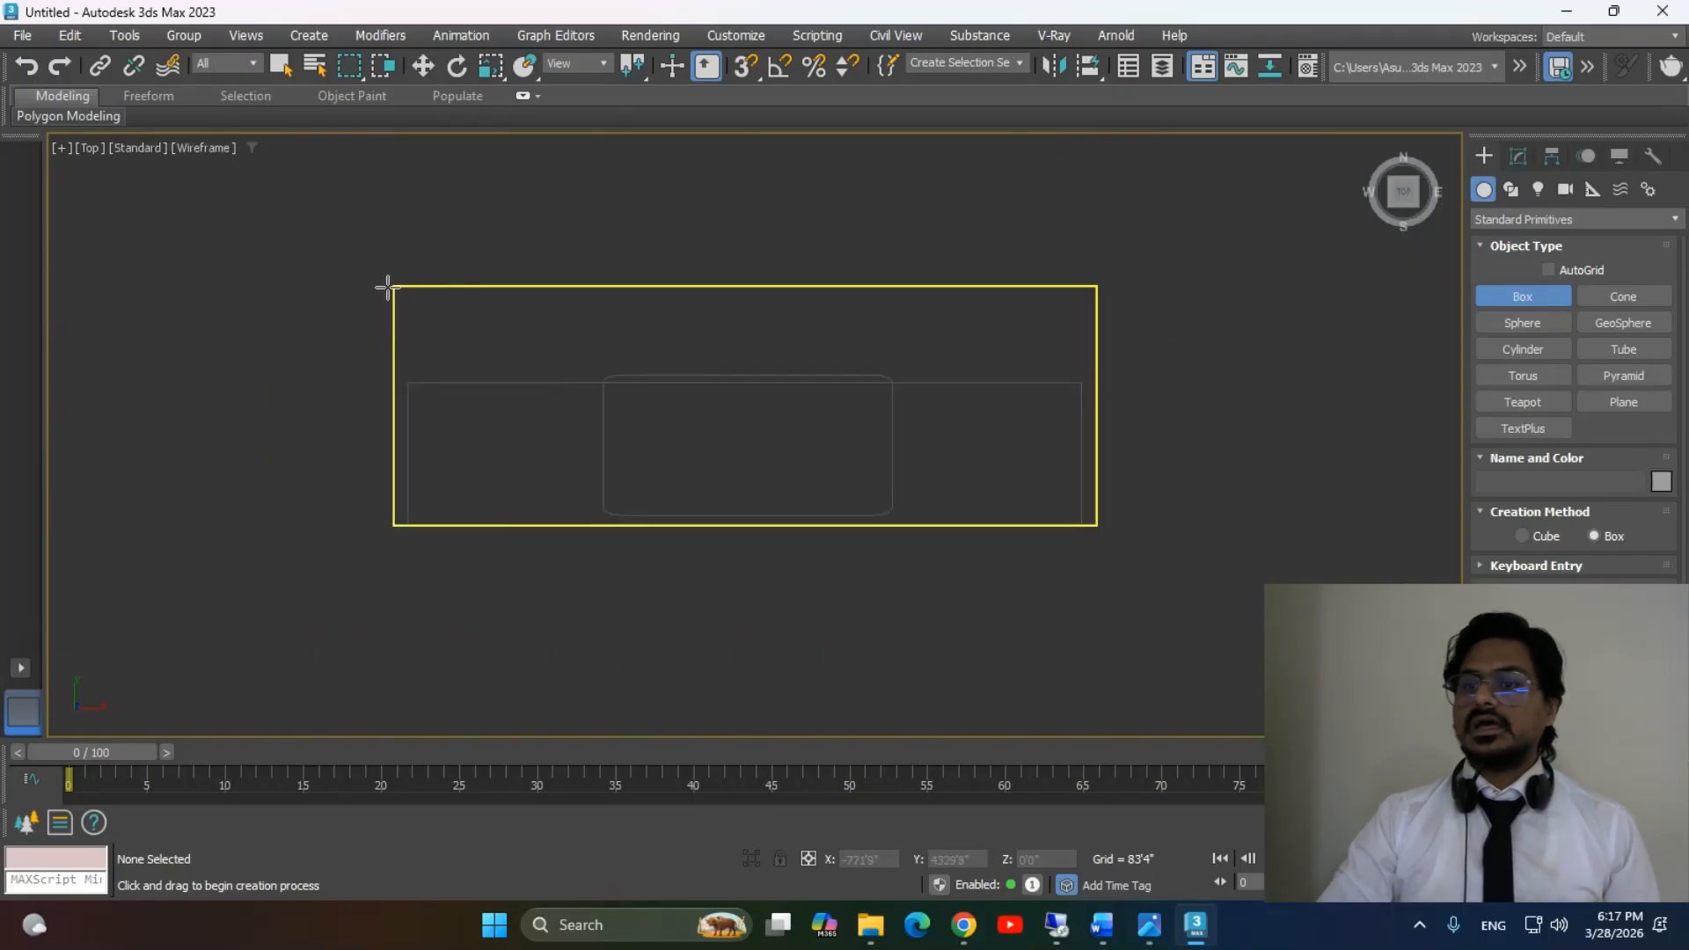
key(alt+Tab)
key(alt+Tab)
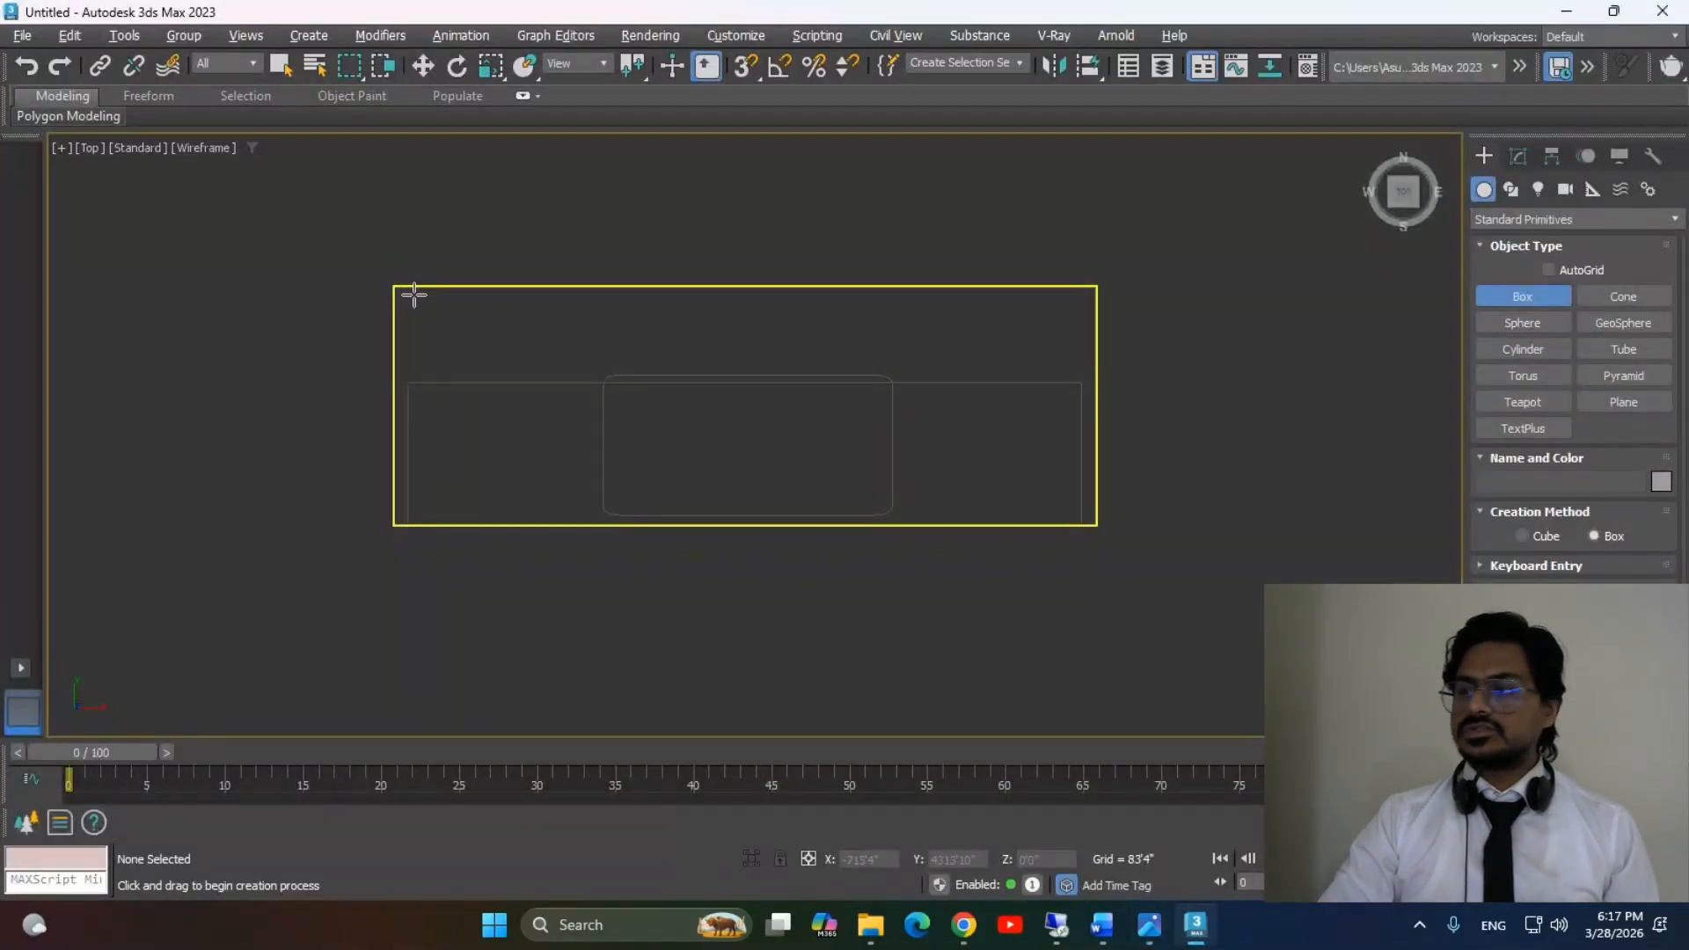
Turn on 3D snapping and check that Vertex is the active snap type.
key(s)
right_click(745, 66)
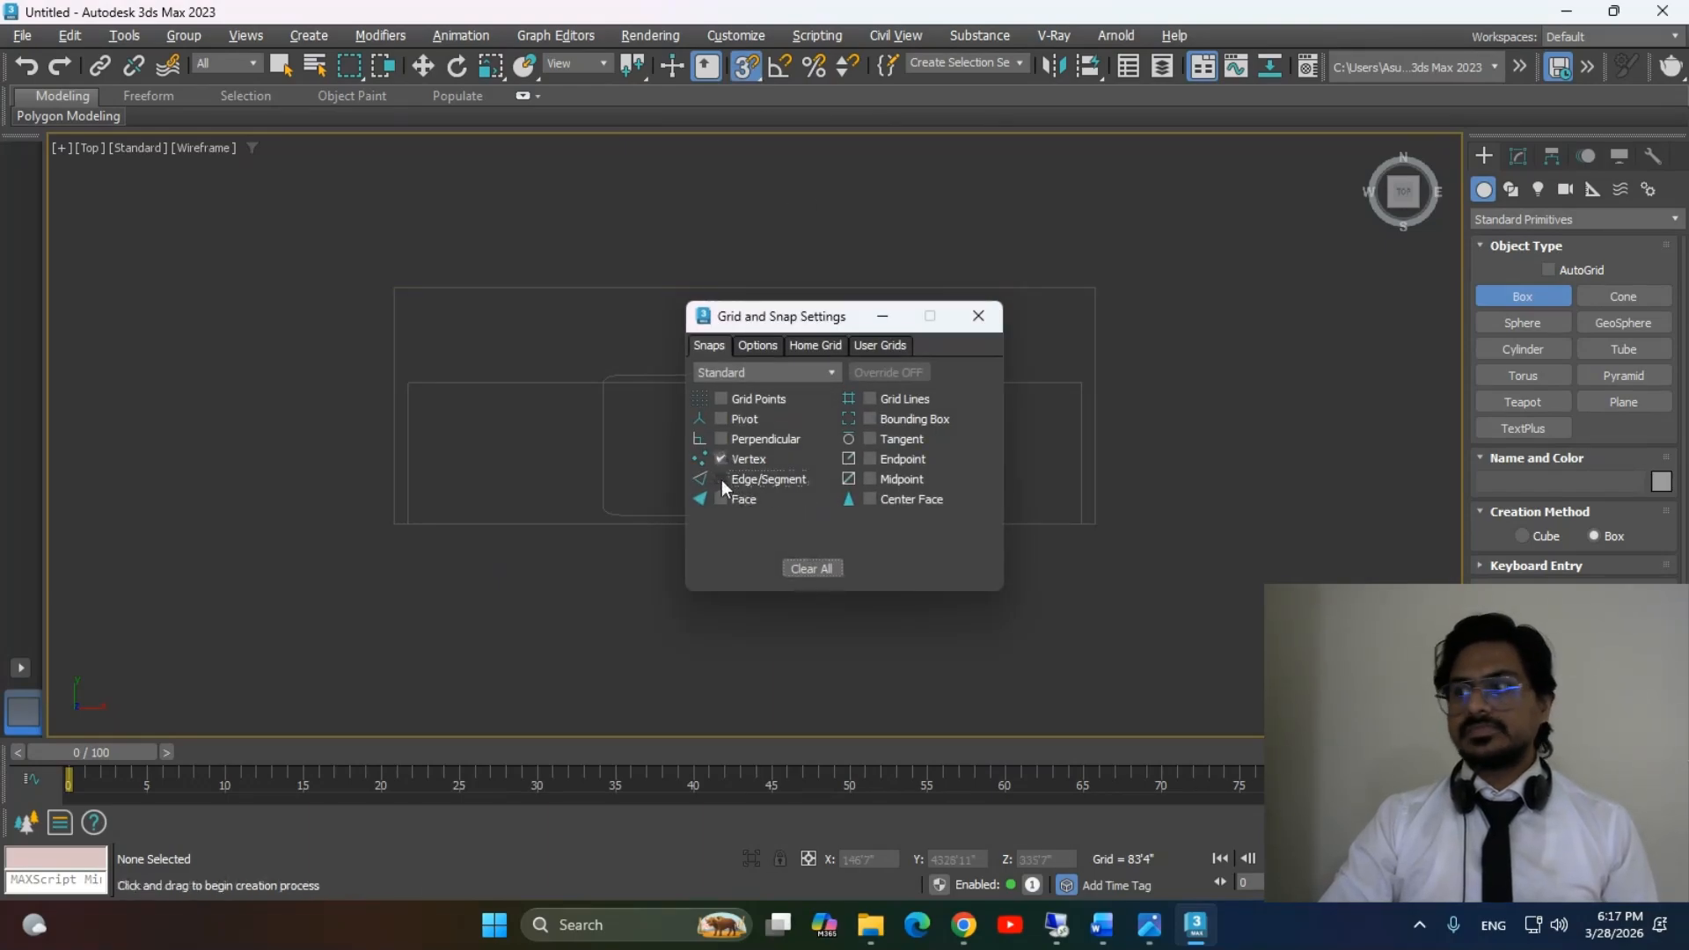
click(978, 316)
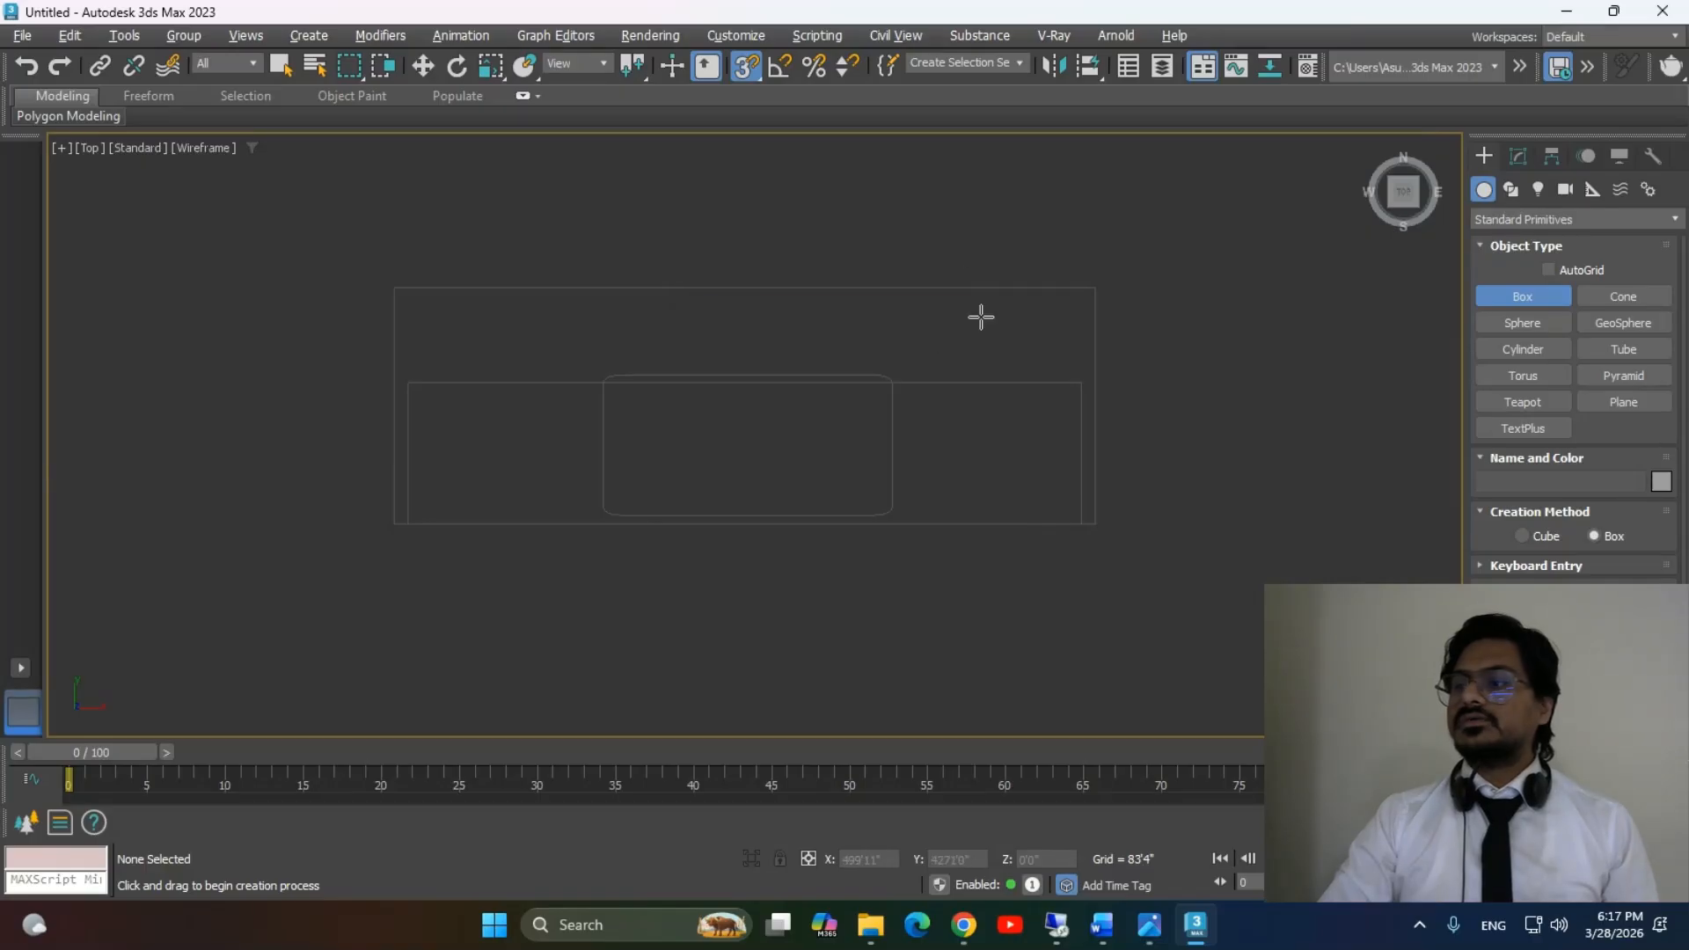
Leave box creation, inspect the grey cabinet's vertices in the Top view and exit vertex editing.
right_click(592, 324)
click(601, 293)
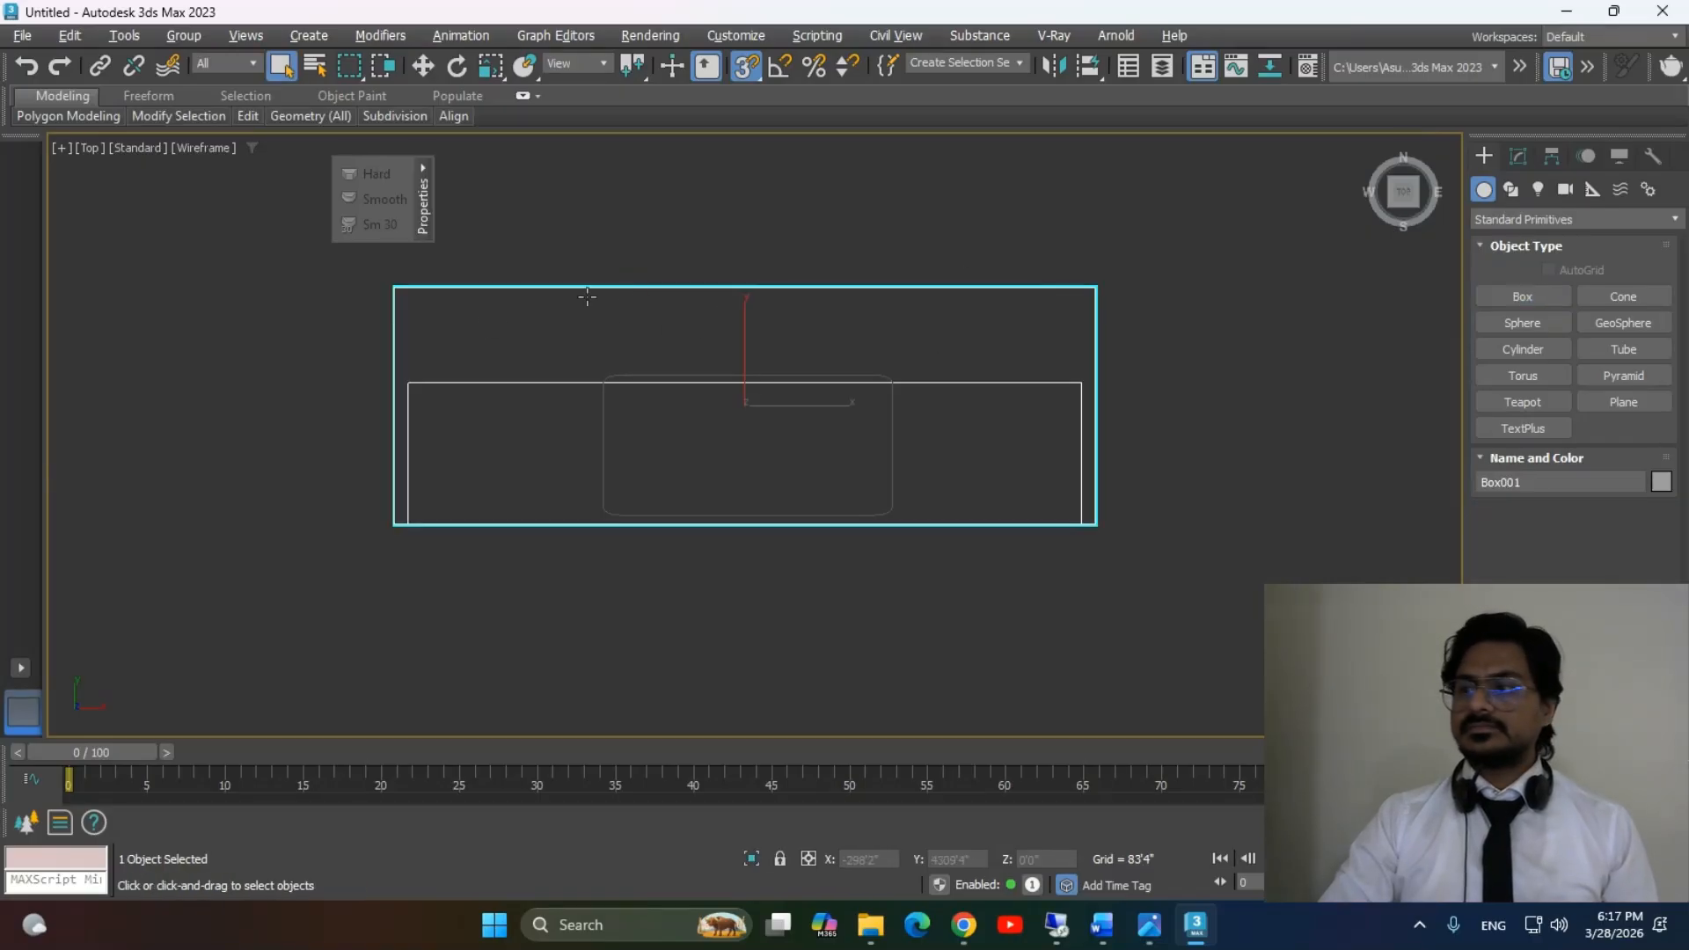
click(1517, 155)
click(1519, 466)
middle_drag(616, 435, 726, 454)
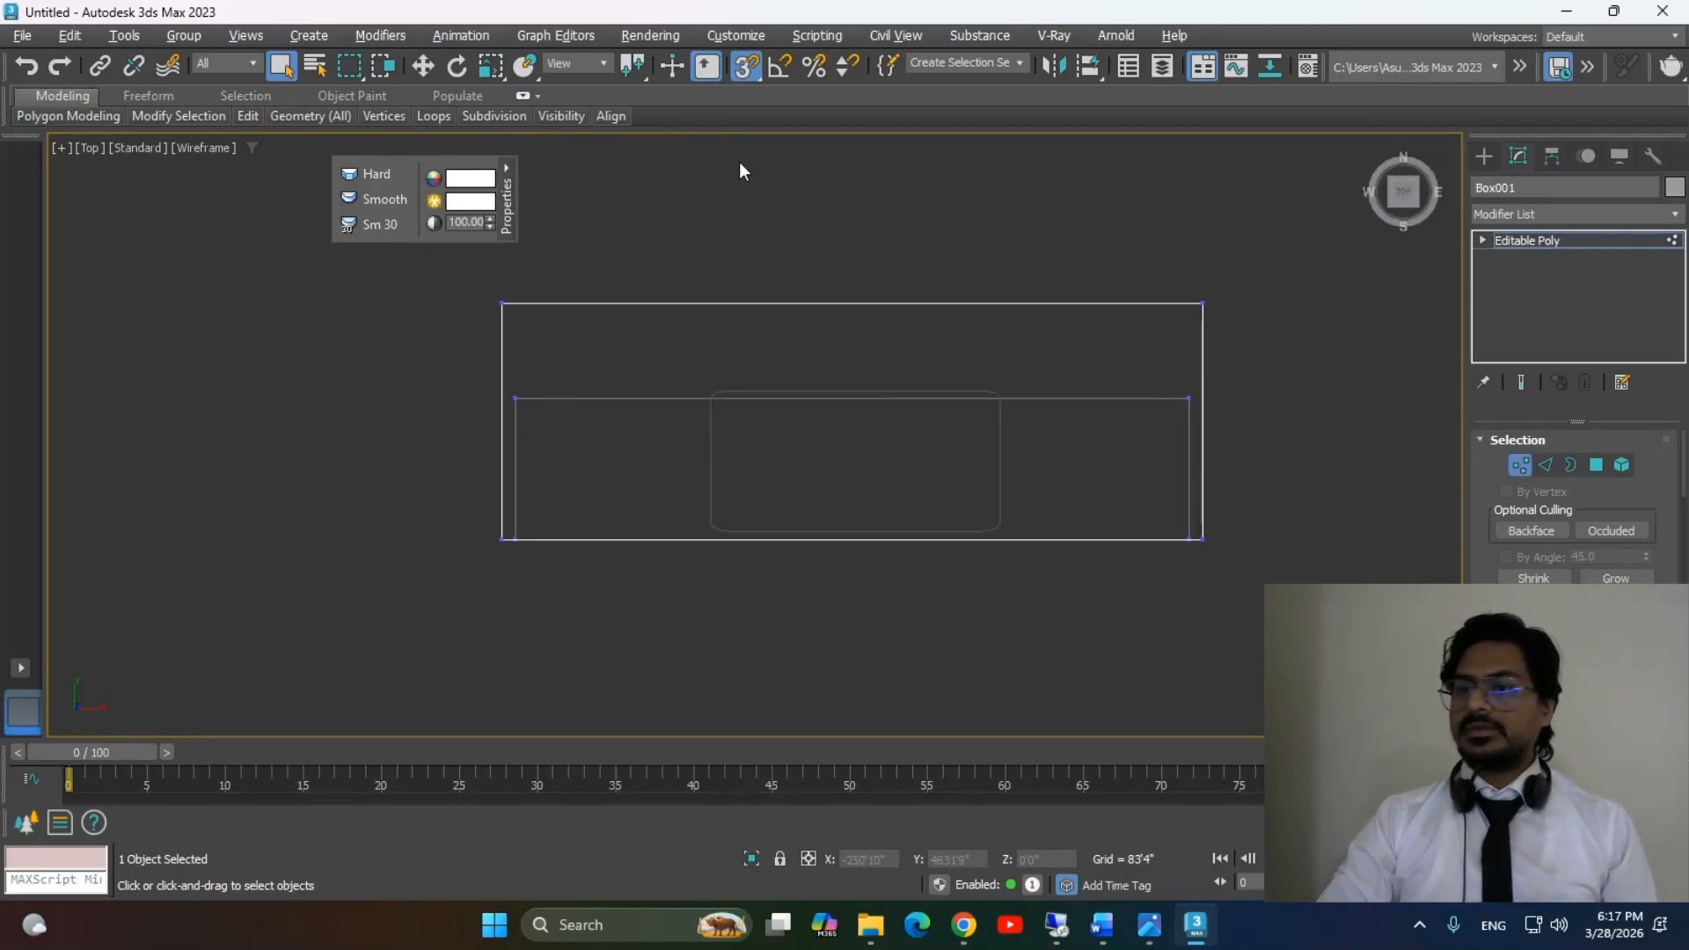
click(1487, 156)
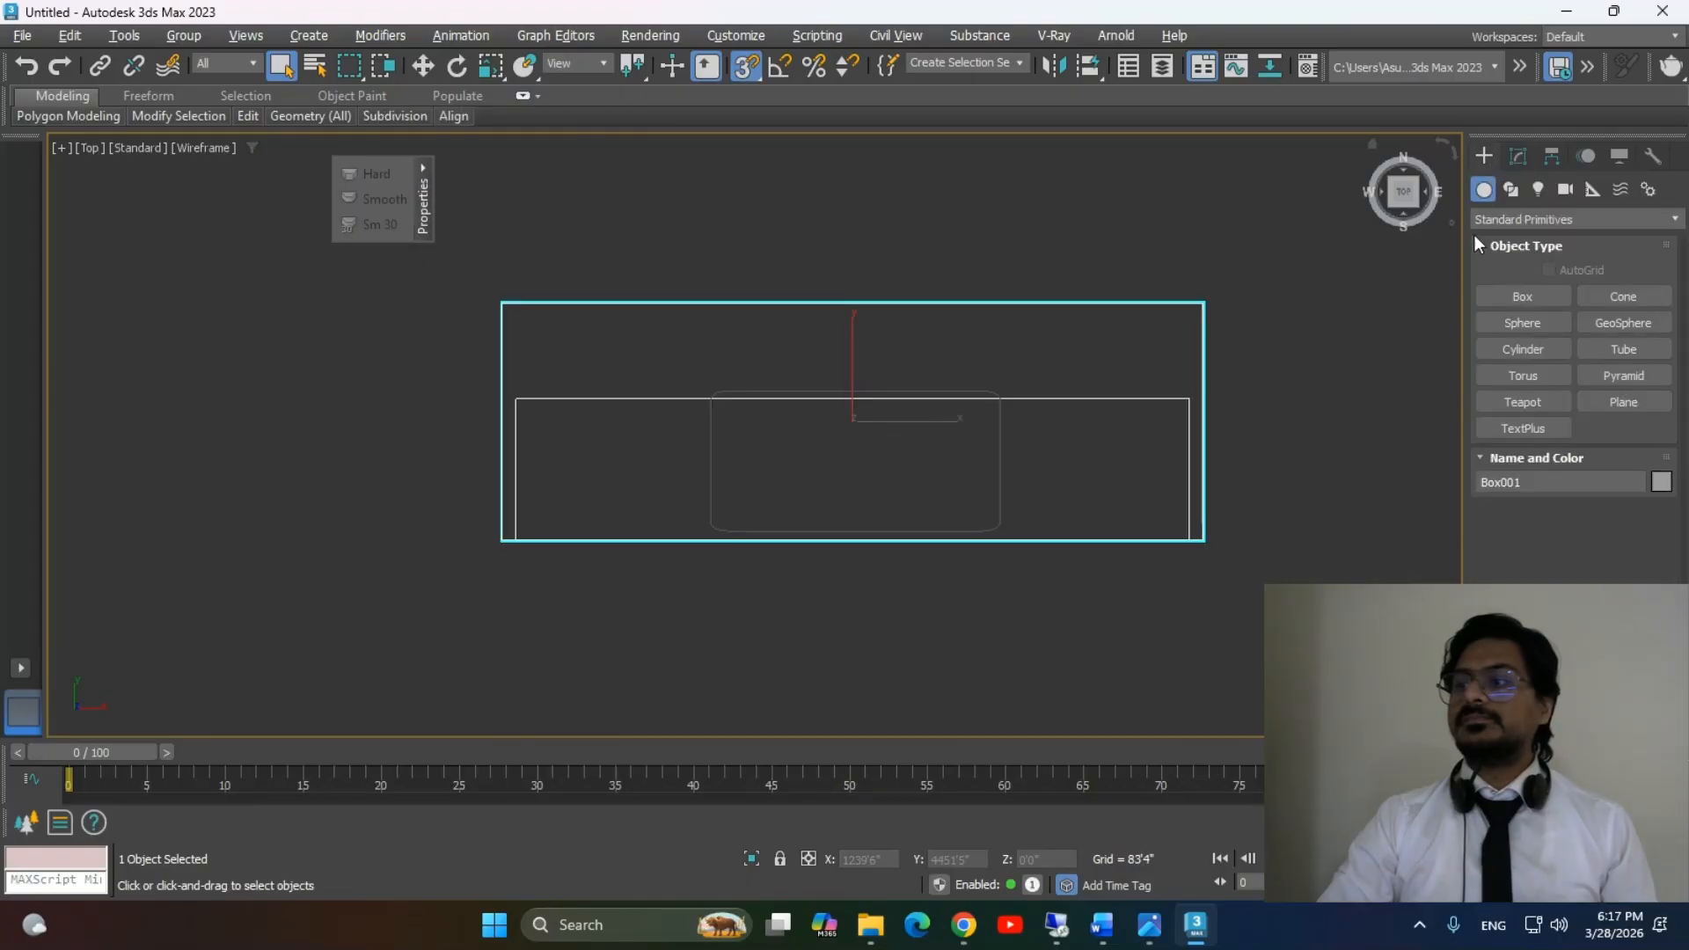
Draw a new box over the cabinet's full footprint, snapping corner to corner in the Top view, and display it in four viewports.
click(1521, 296)
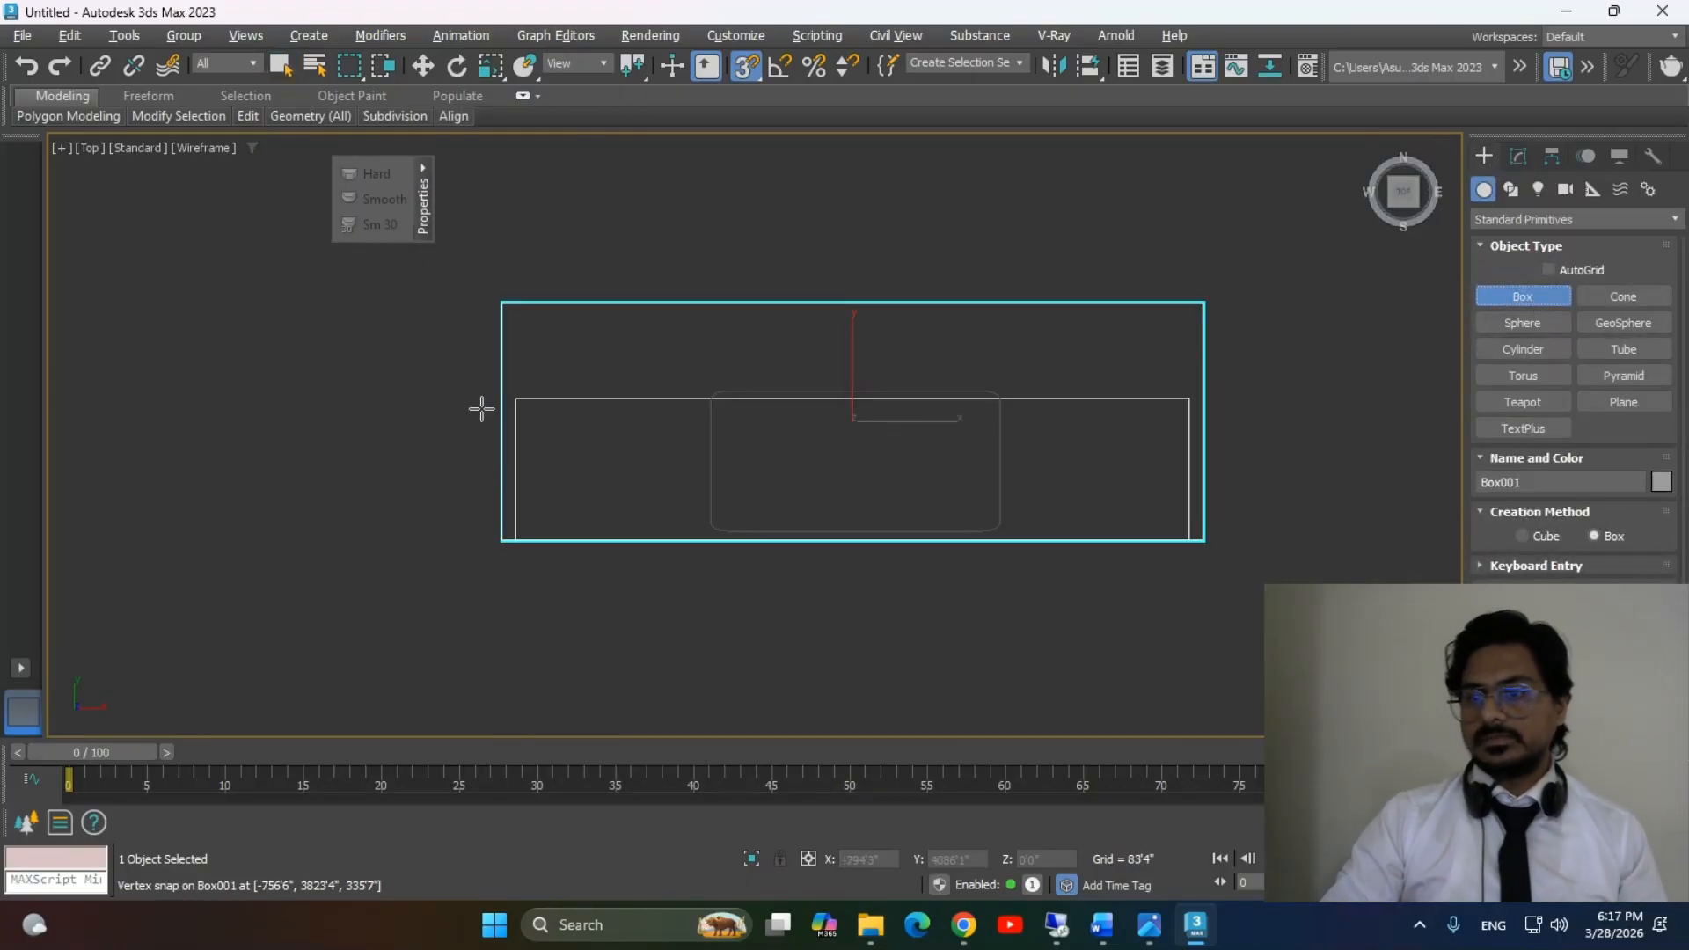
key(s)
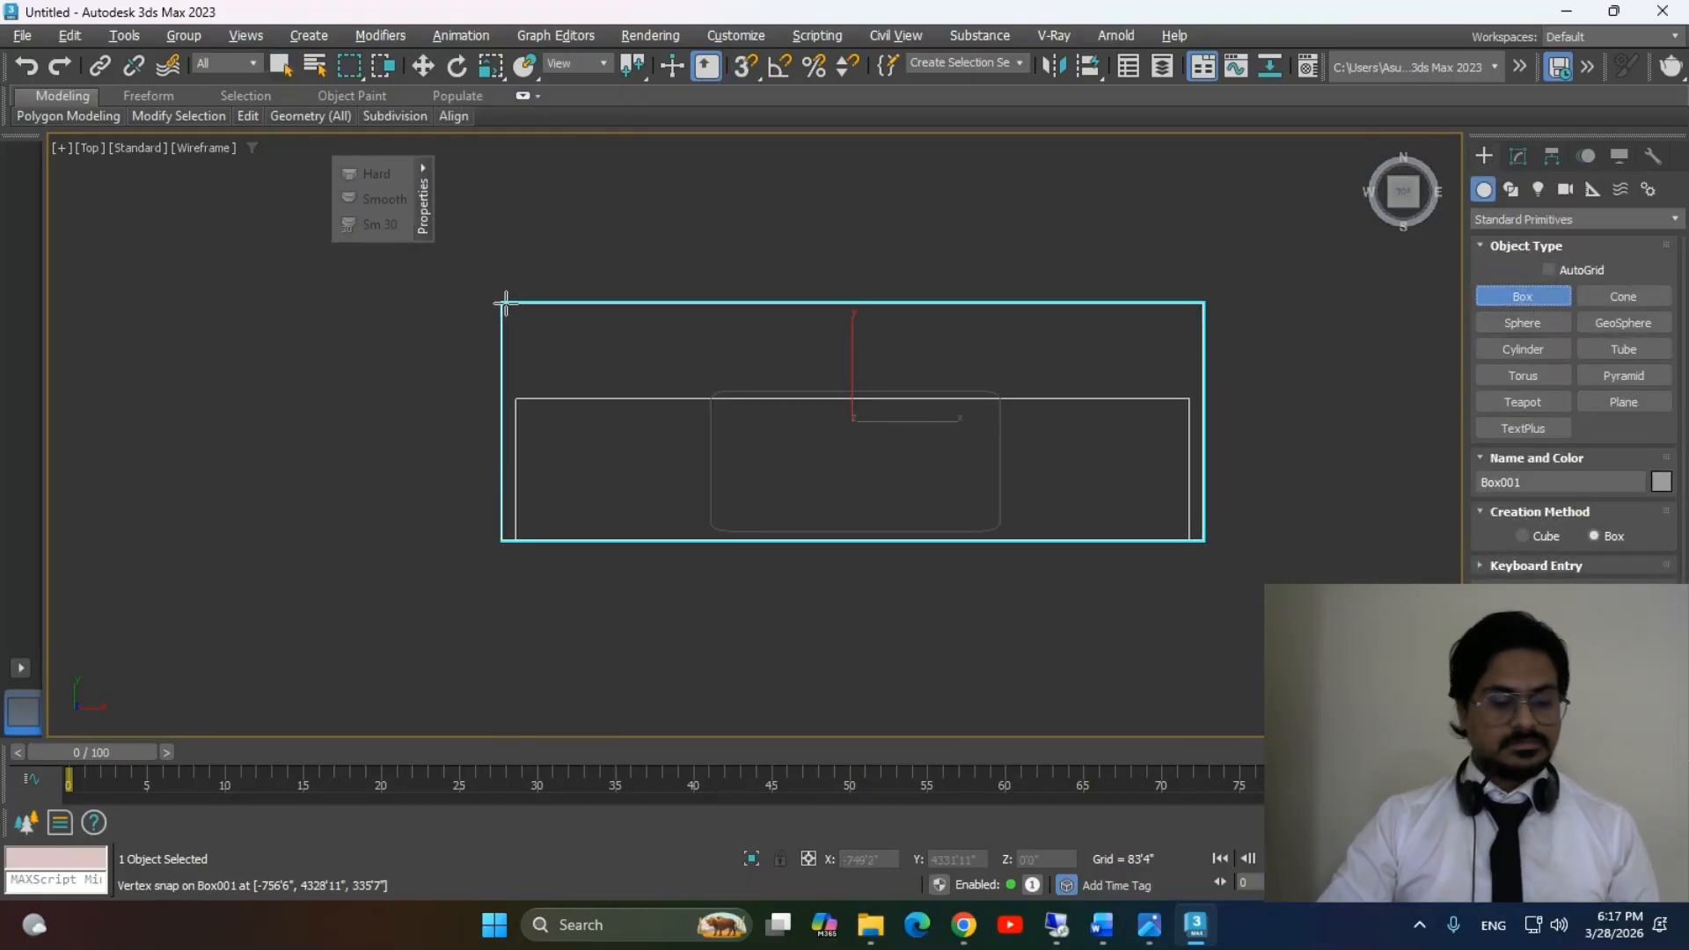
drag(502, 300, 1202, 539)
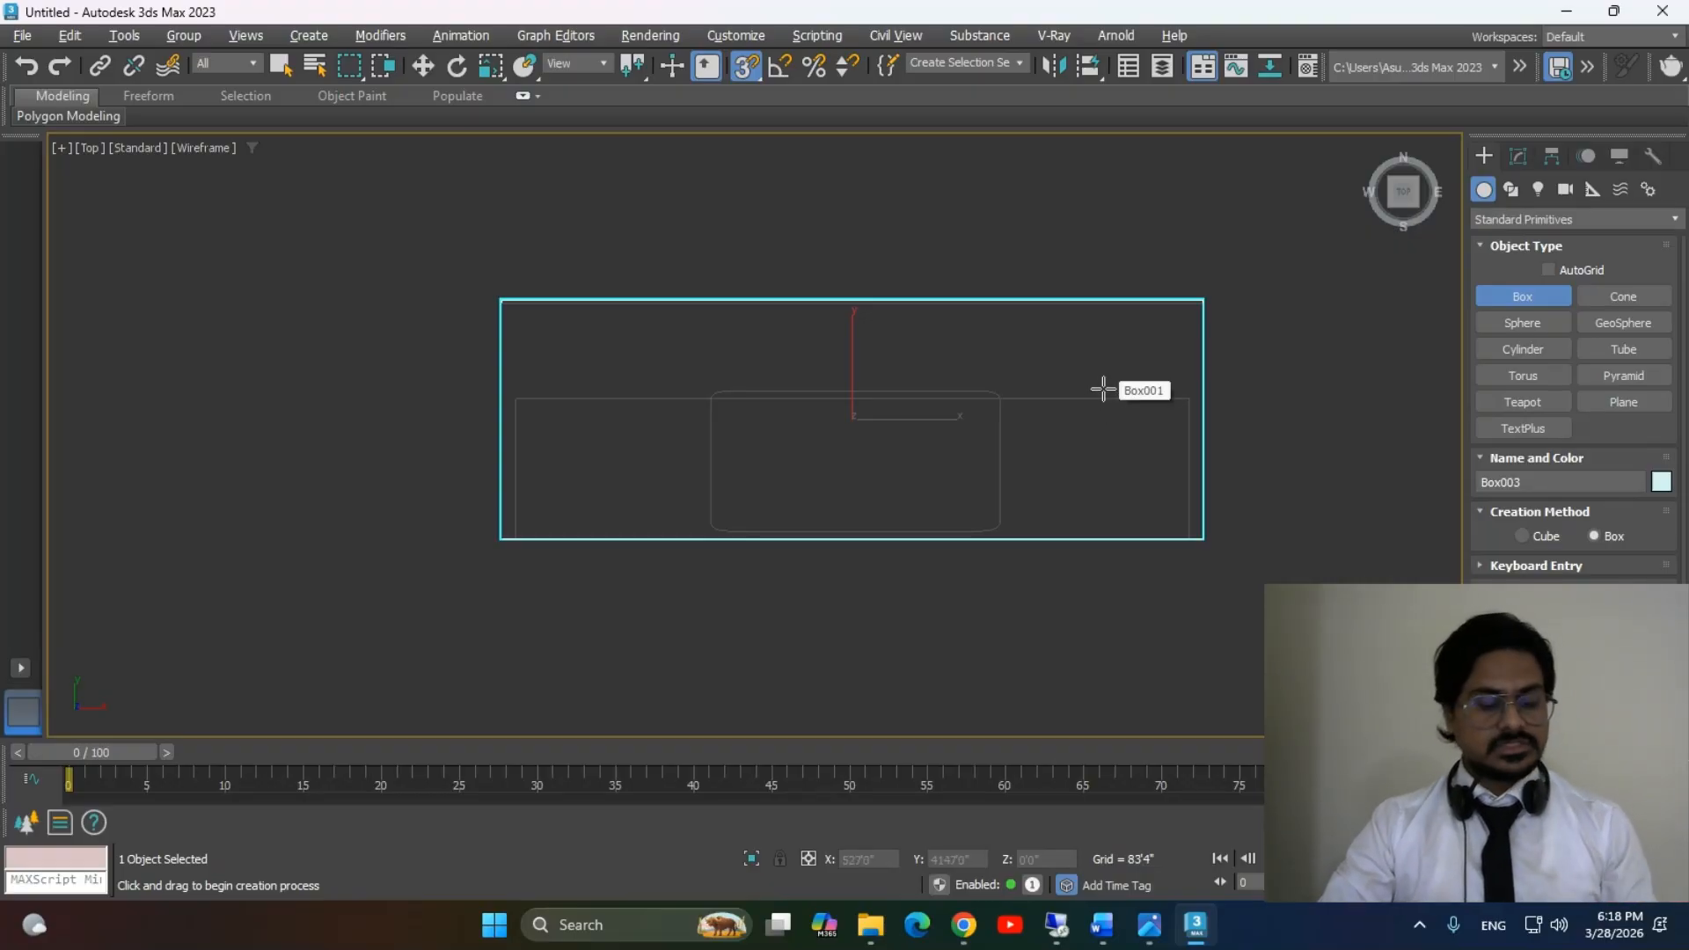
key(alt+w)
right_click(942, 573)
key(w)
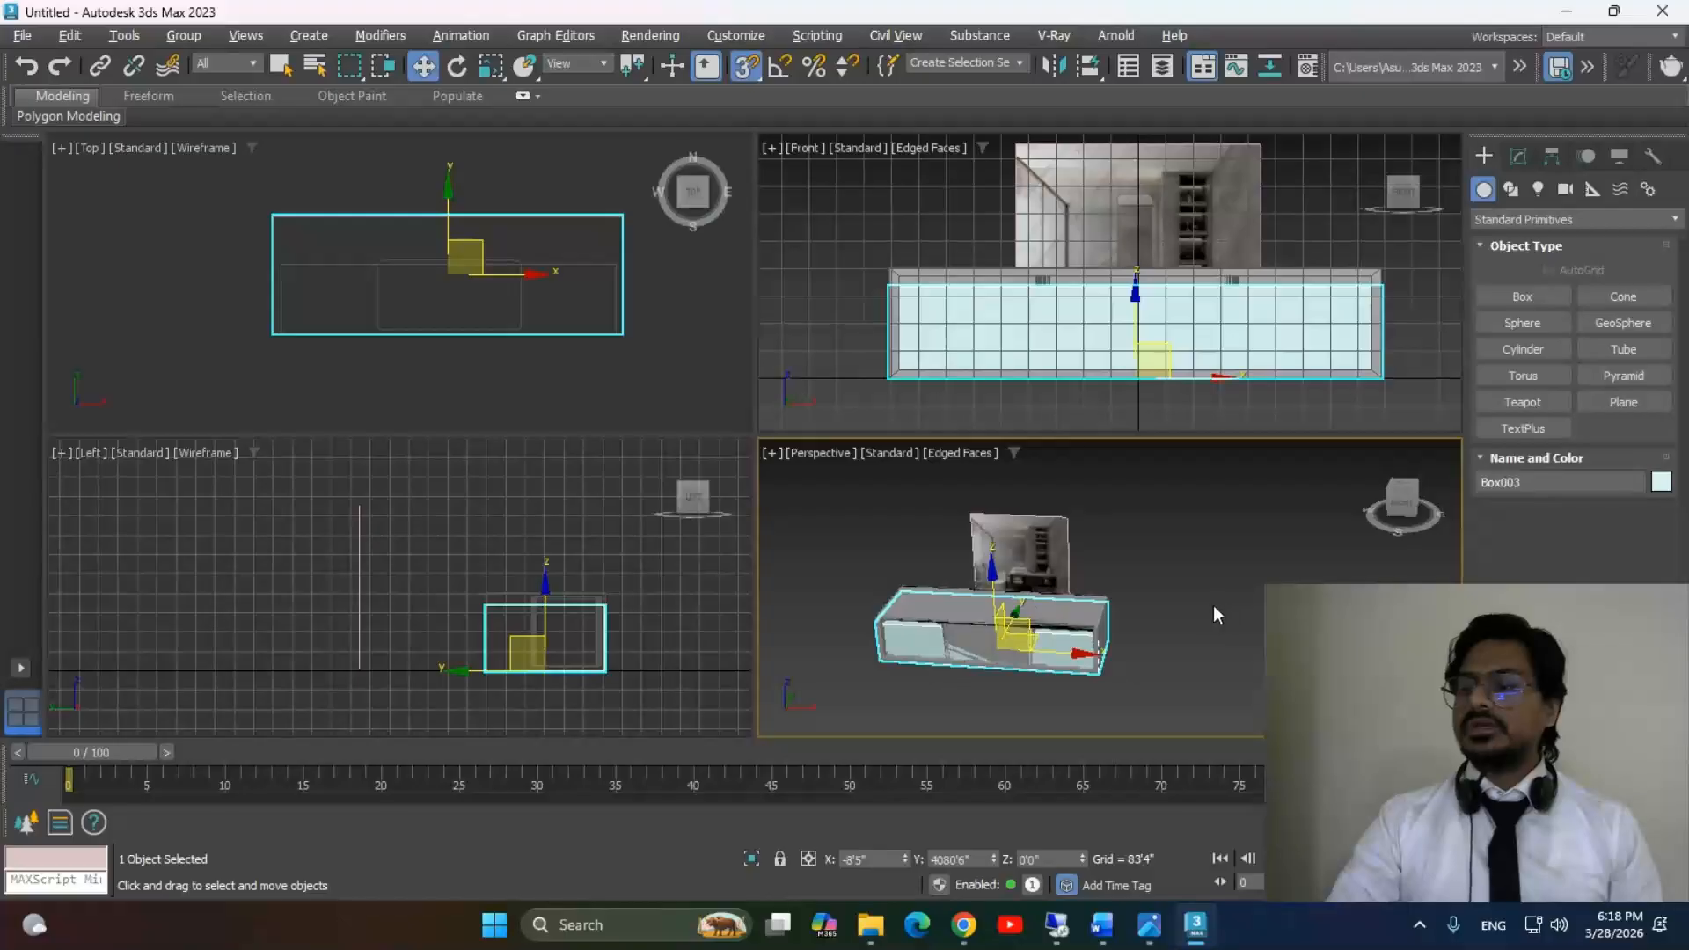
Maximize the Perspective view and raise the new box vertically above the cabinet.
key(alt+w)
middle_drag(606, 581, 731, 551)
drag(648, 460, 735, 484)
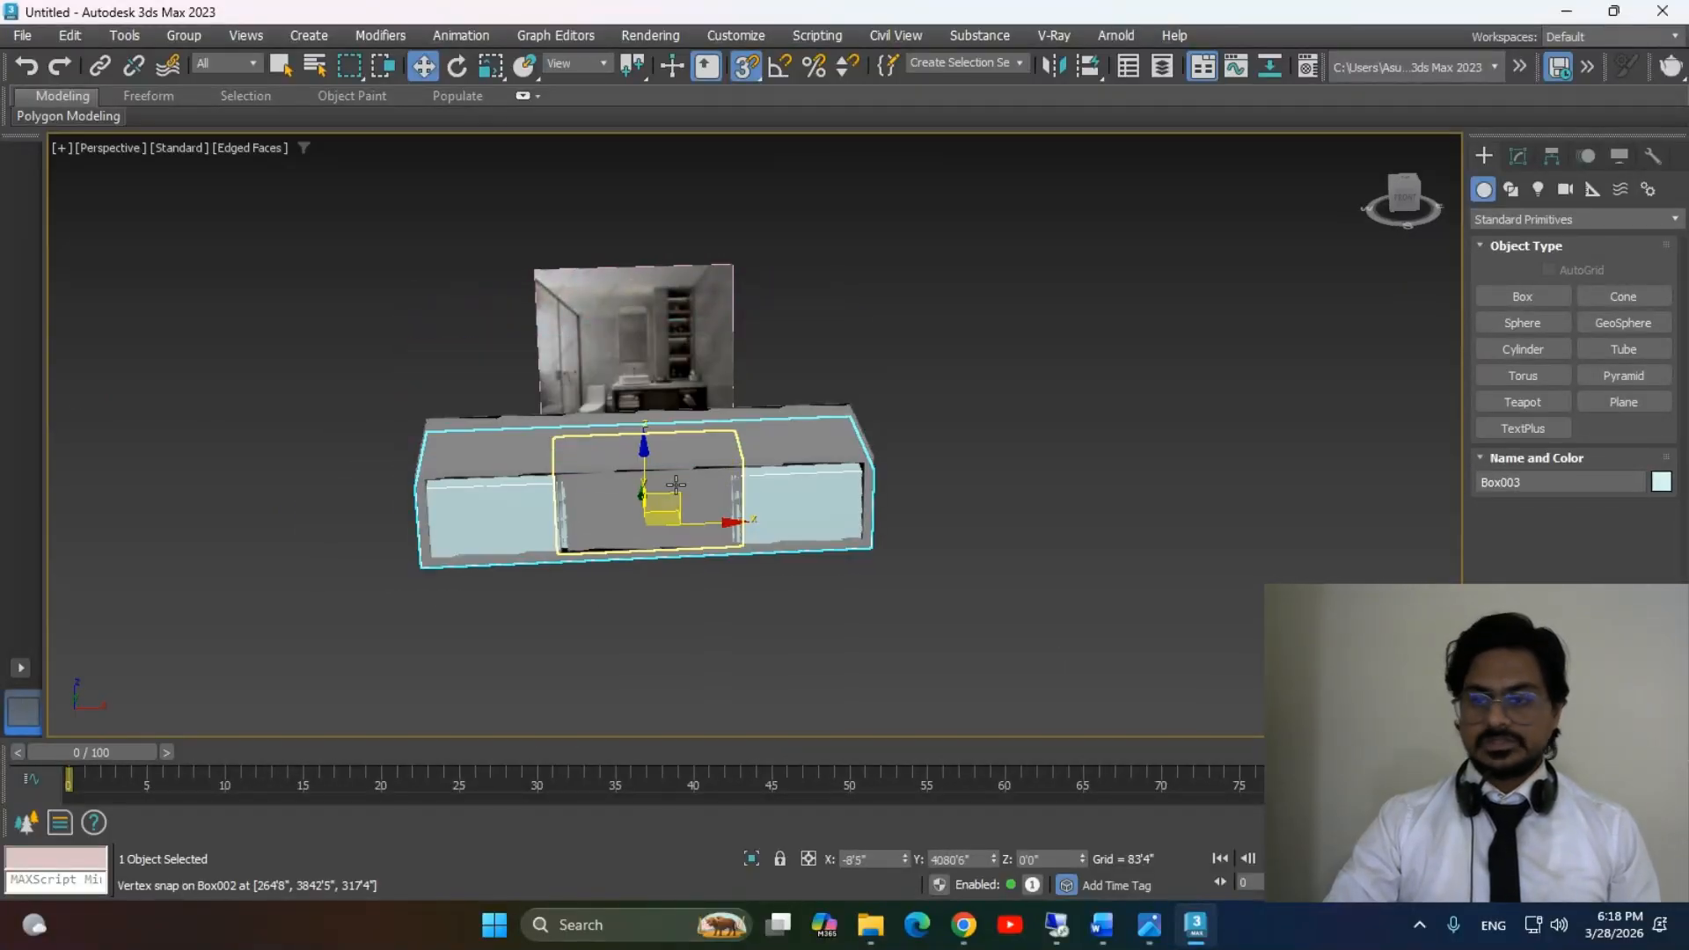
mouse_move(641, 450)
mouse_down()
mouse_move(638, 360)
mouse_move(636, 809)
mouse_move(630, 174)
mouse_move(649, 418)
mouse_up()
Flatten the raised box into a countertop slab by scaling its height to about 12.7%, using the reference photo as a guide.
key(r)
click(1097, 501)
scroll(918, 532, up, 3)
middle_drag(949, 431, 754, 369)
scroll(976, 458, up, 1)
key(alt+Tab)
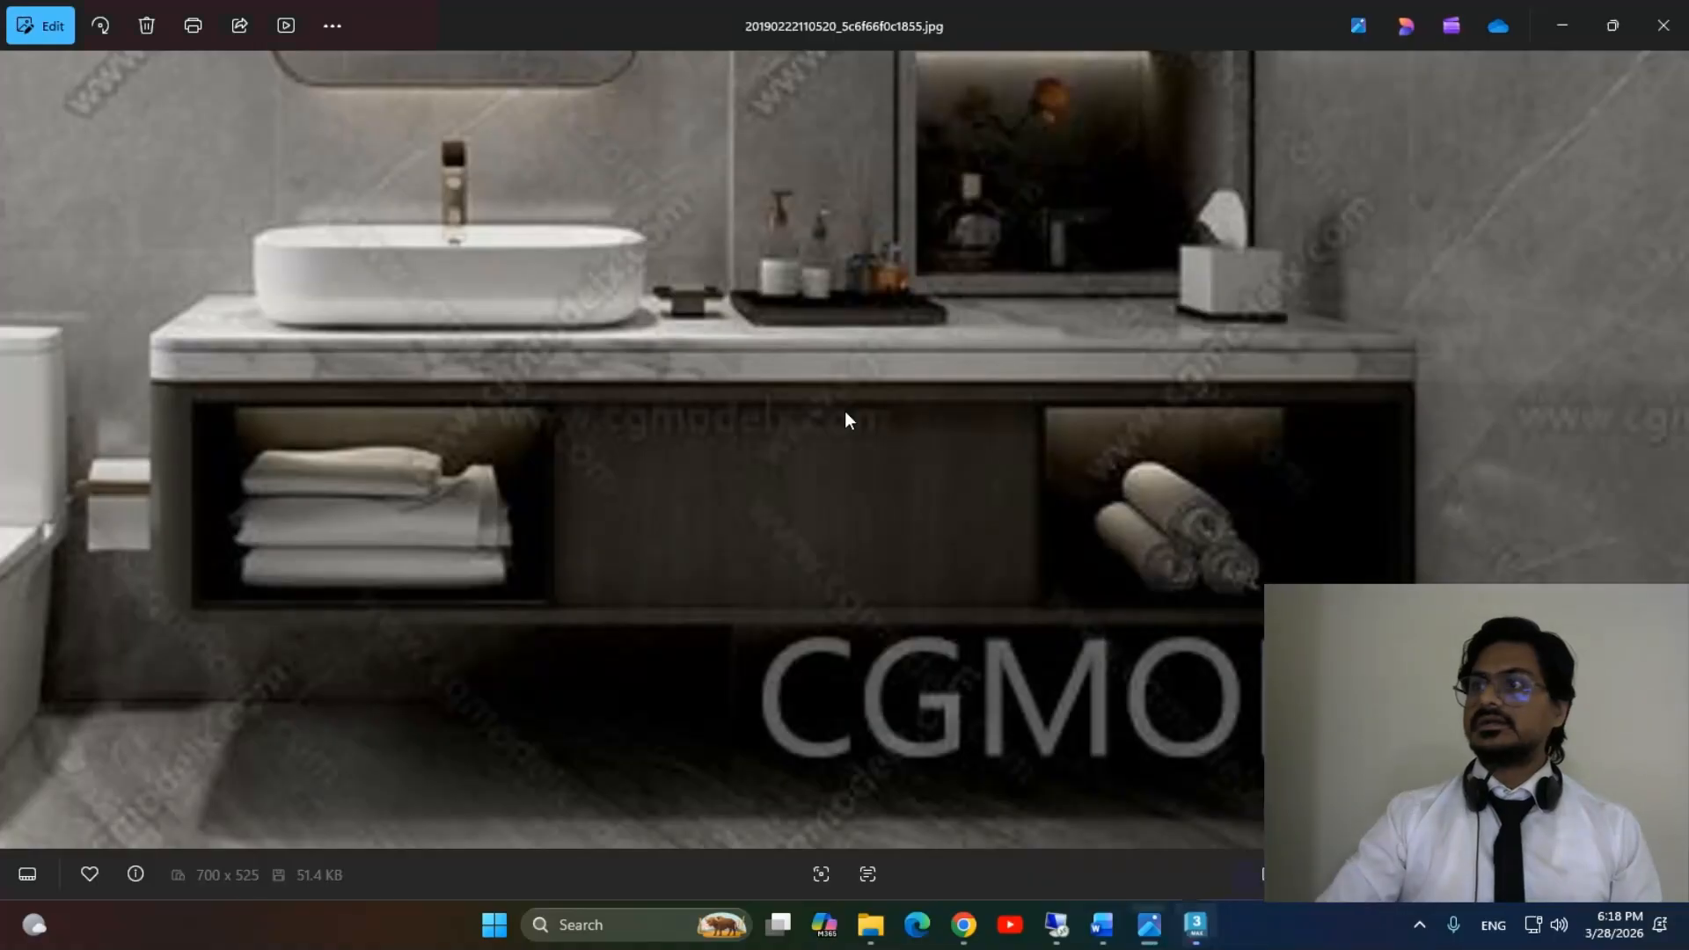
key(alt+Tab)
alt+middle_drag(686, 448, 890, 378)
click(890, 377)
drag(746, 268, 734, 186)
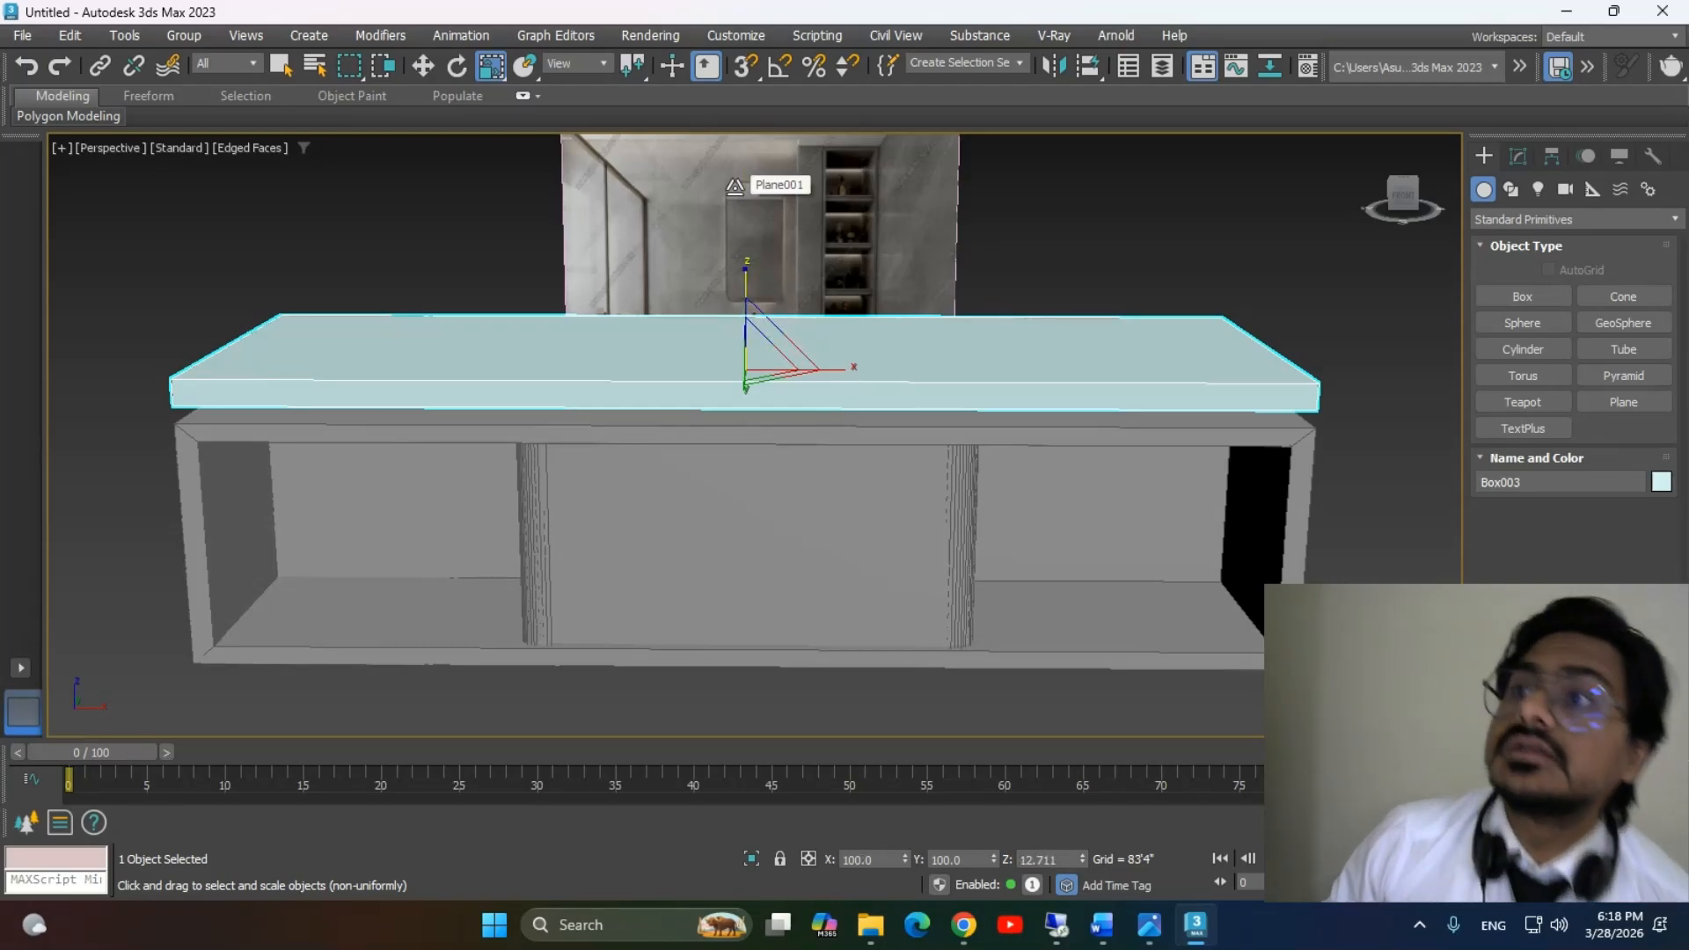
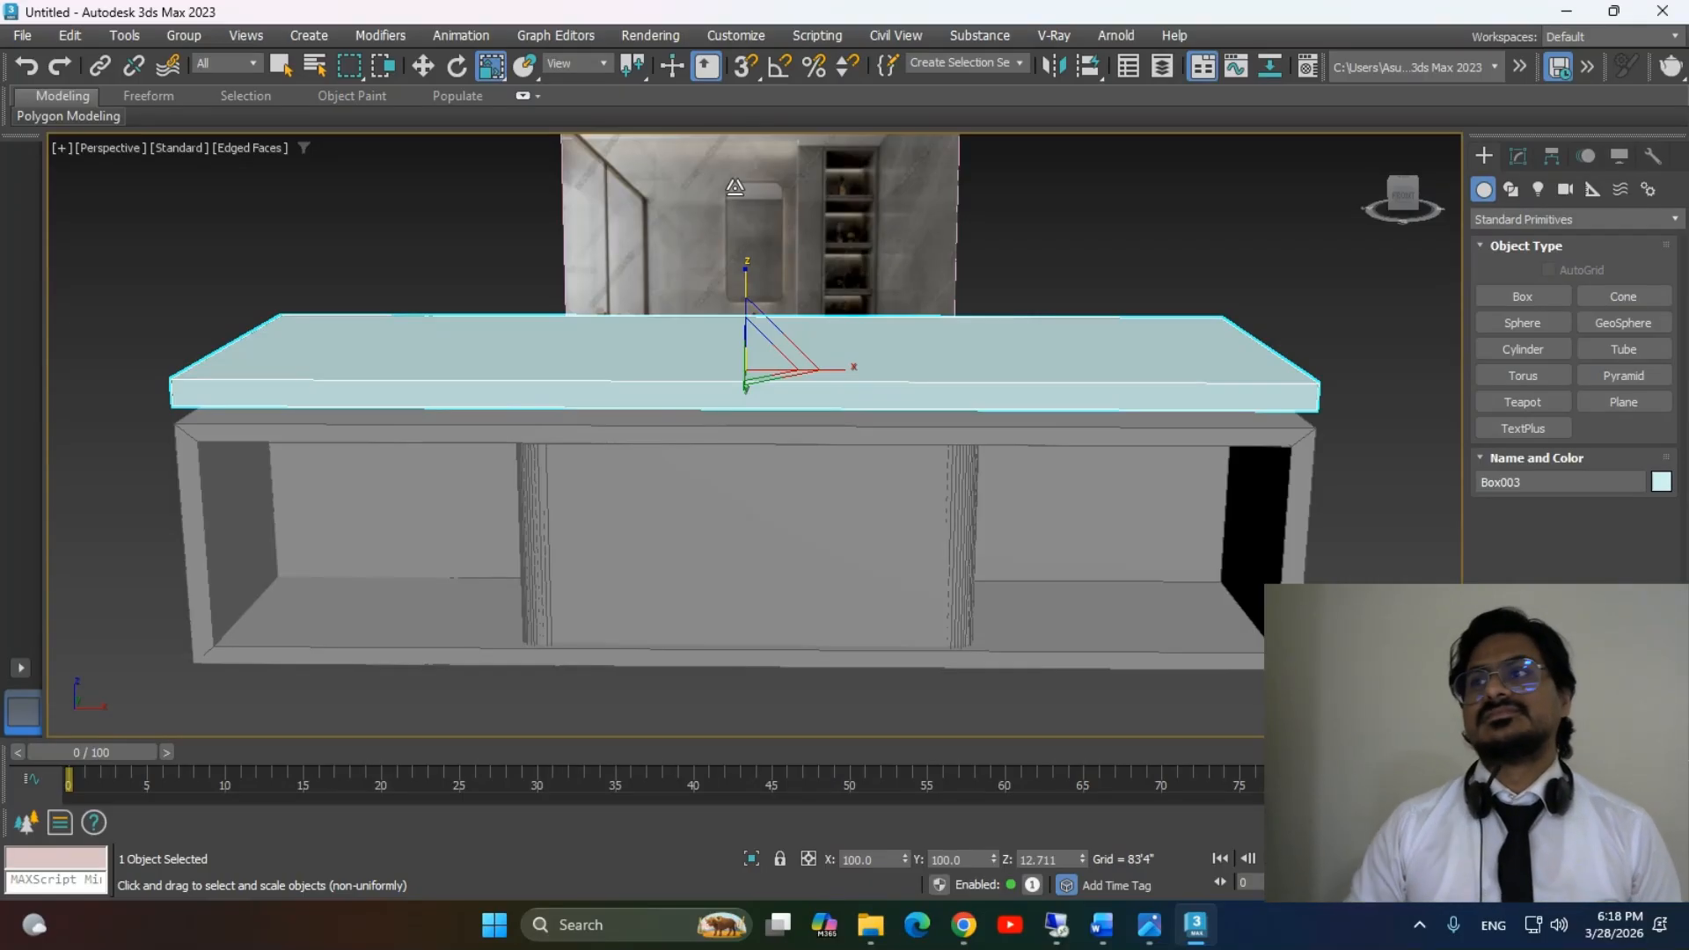
Lower the slab onto the cabinet's top and compare it with the countertop in the reference photo.
key(w)
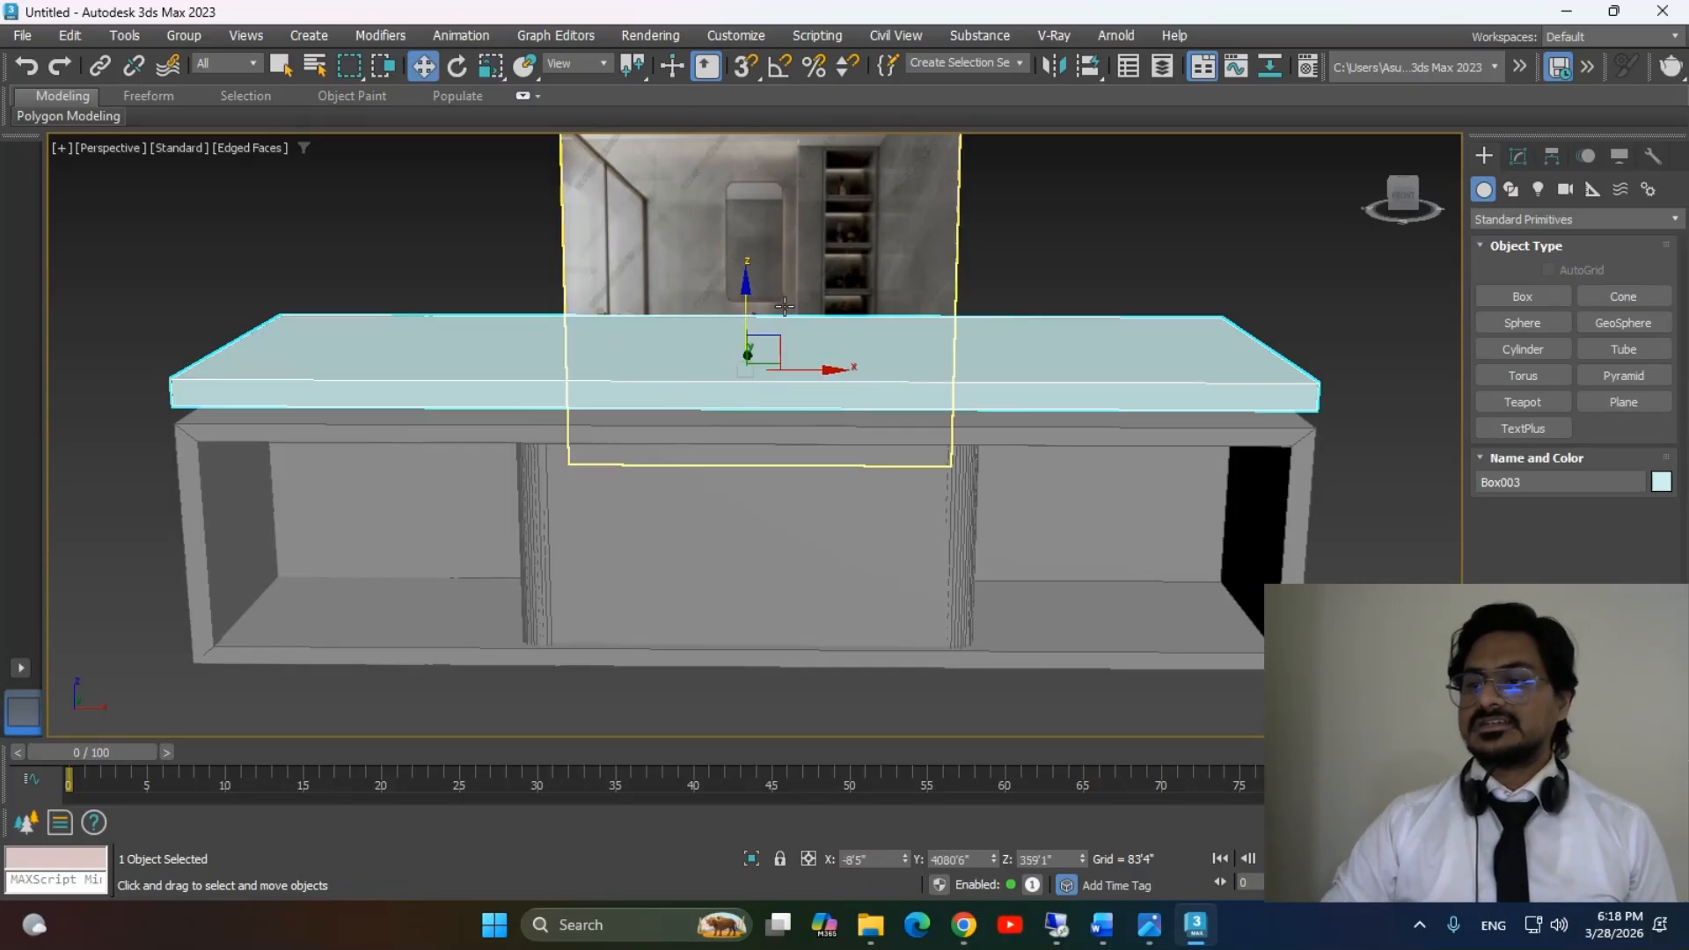
drag(743, 291, 748, 305)
key(alt+Tab)
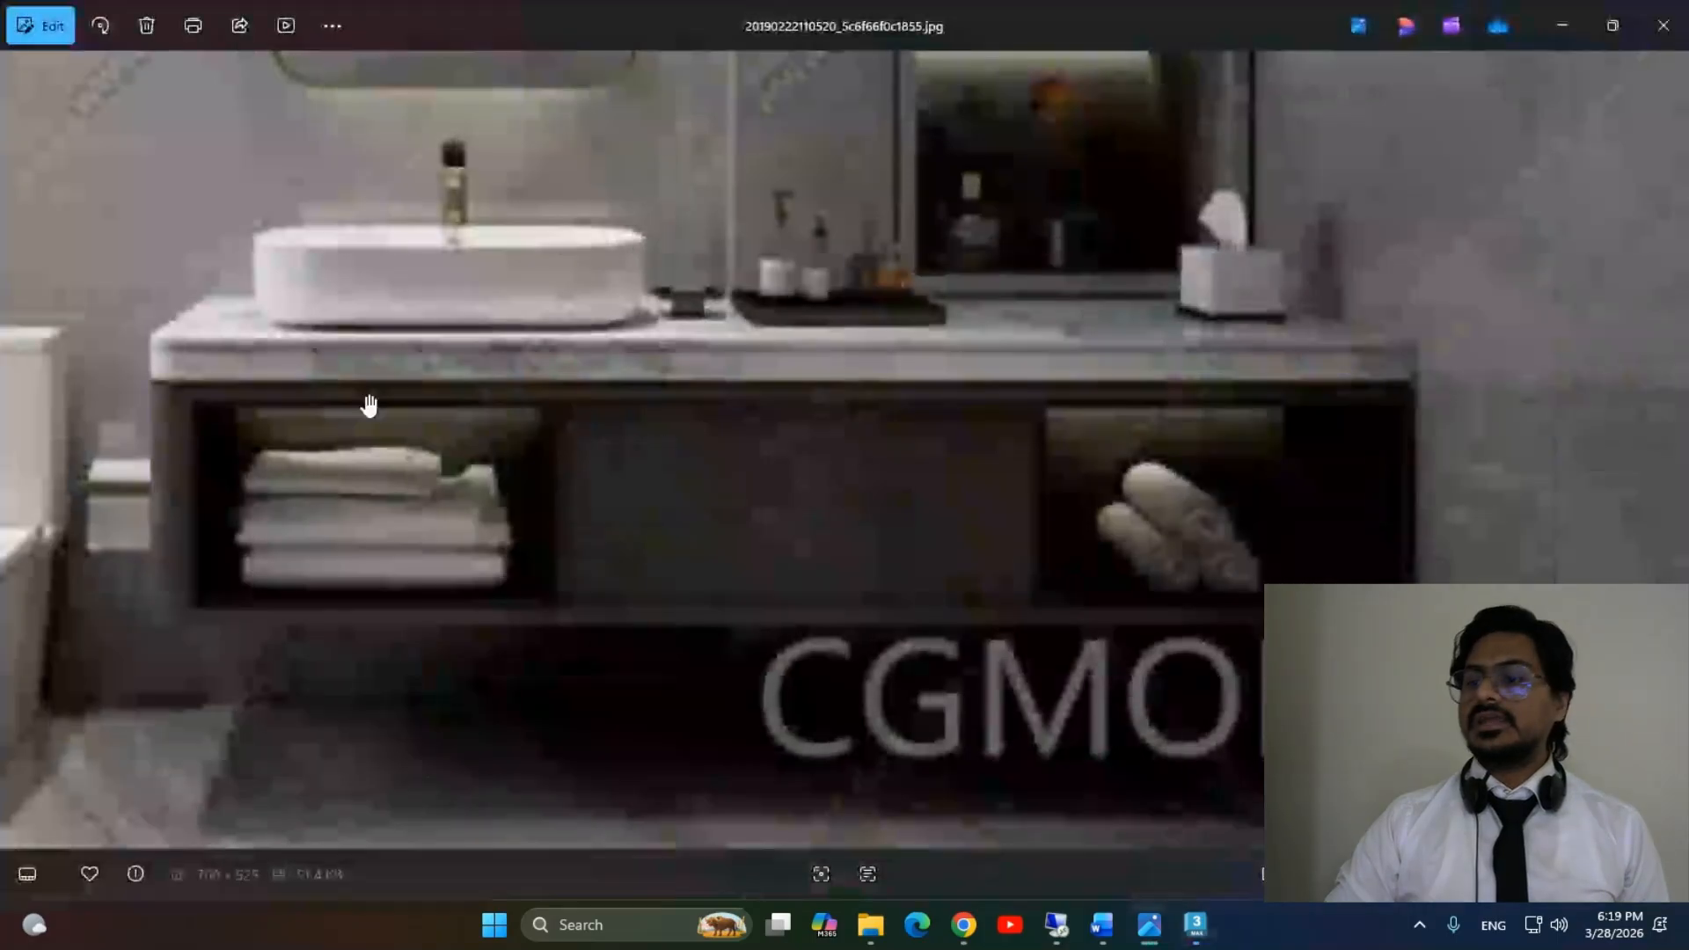
key(alt+Tab)
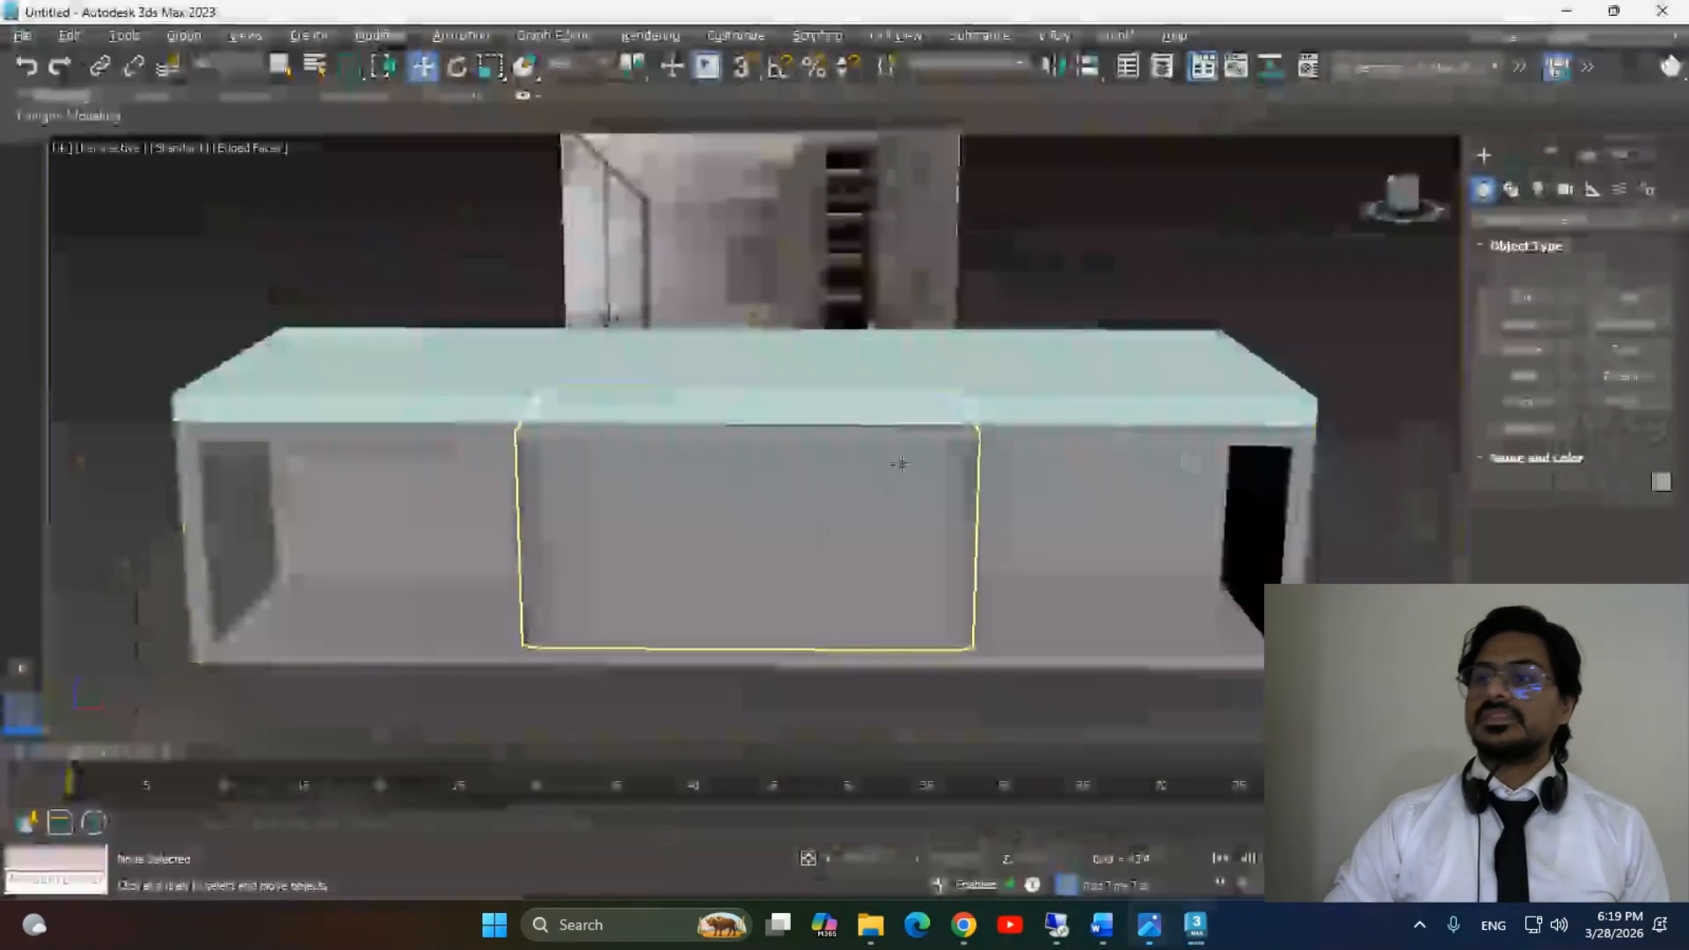
key(alt+Tab)
key(alt+Tab)
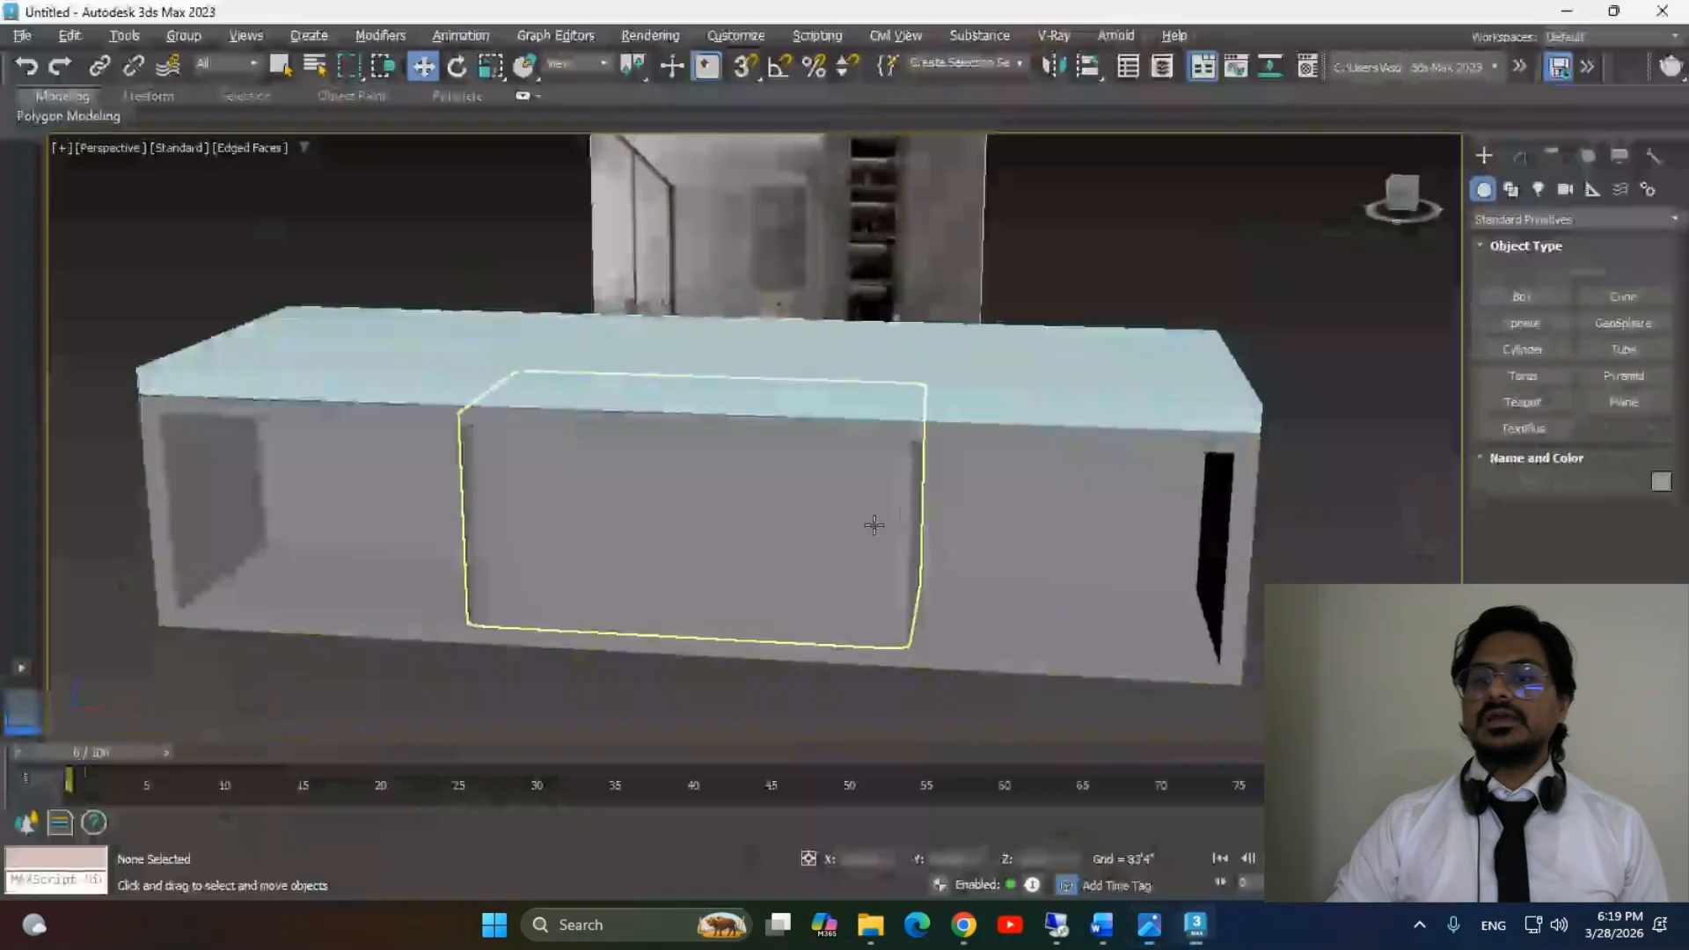
Change the countertop slab's object color to the same grey as the cabinet.
click(1221, 426)
click(1661, 482)
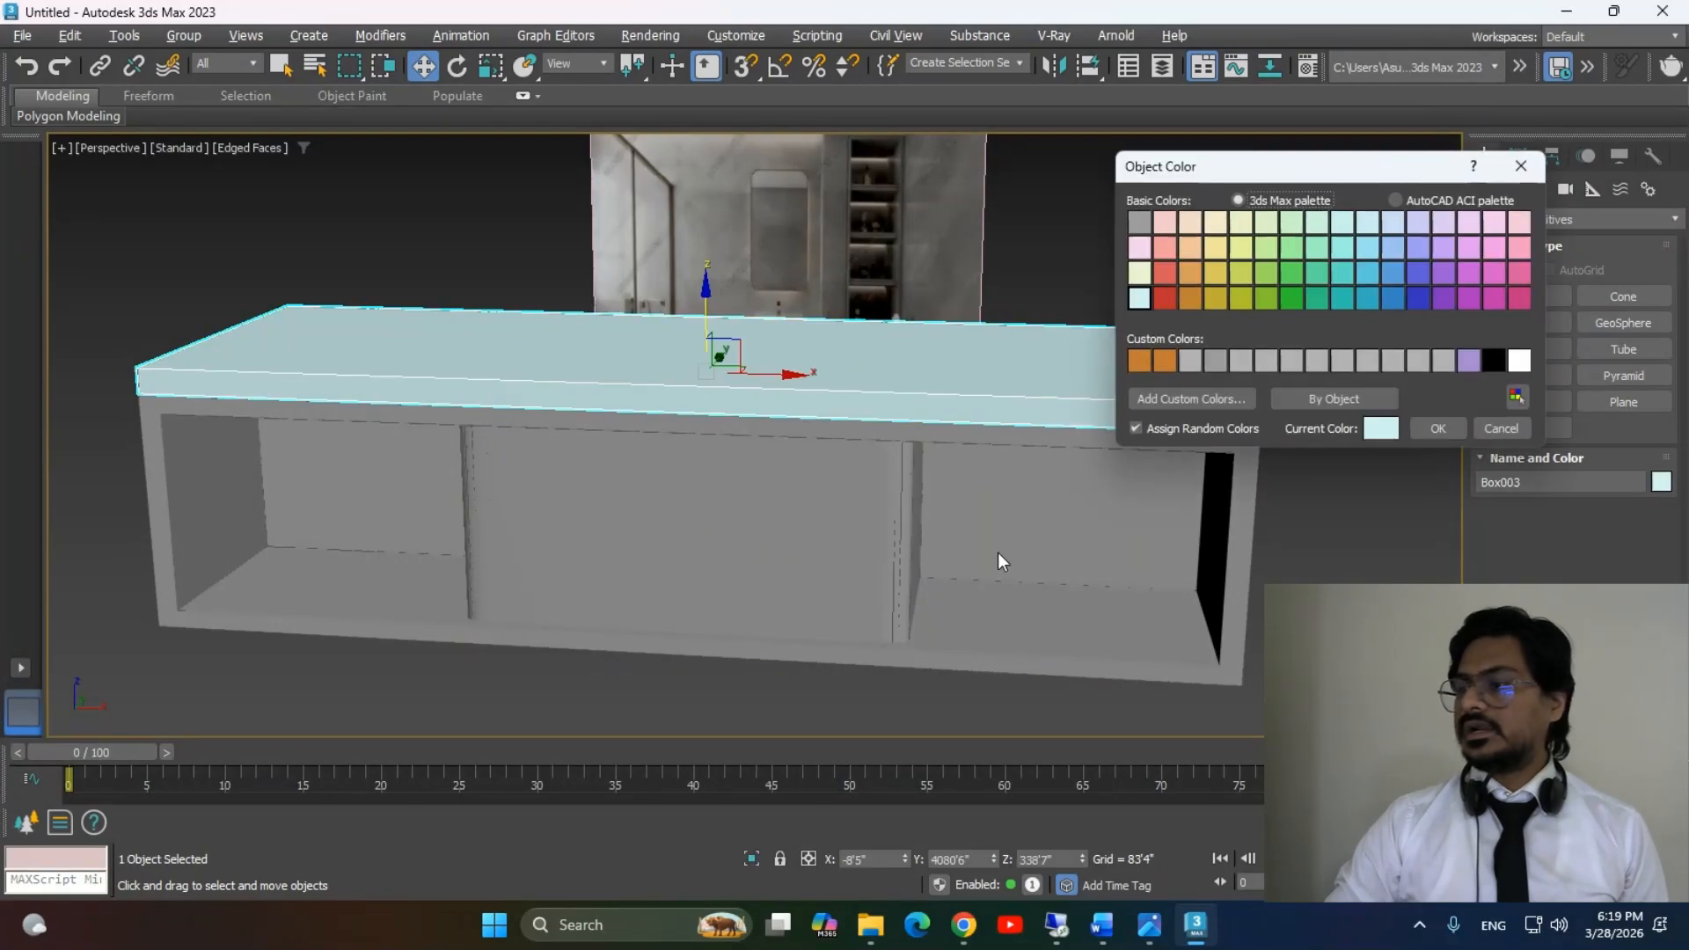
click(1437, 428)
alt+middle_drag(1249, 493, 1159, 531)
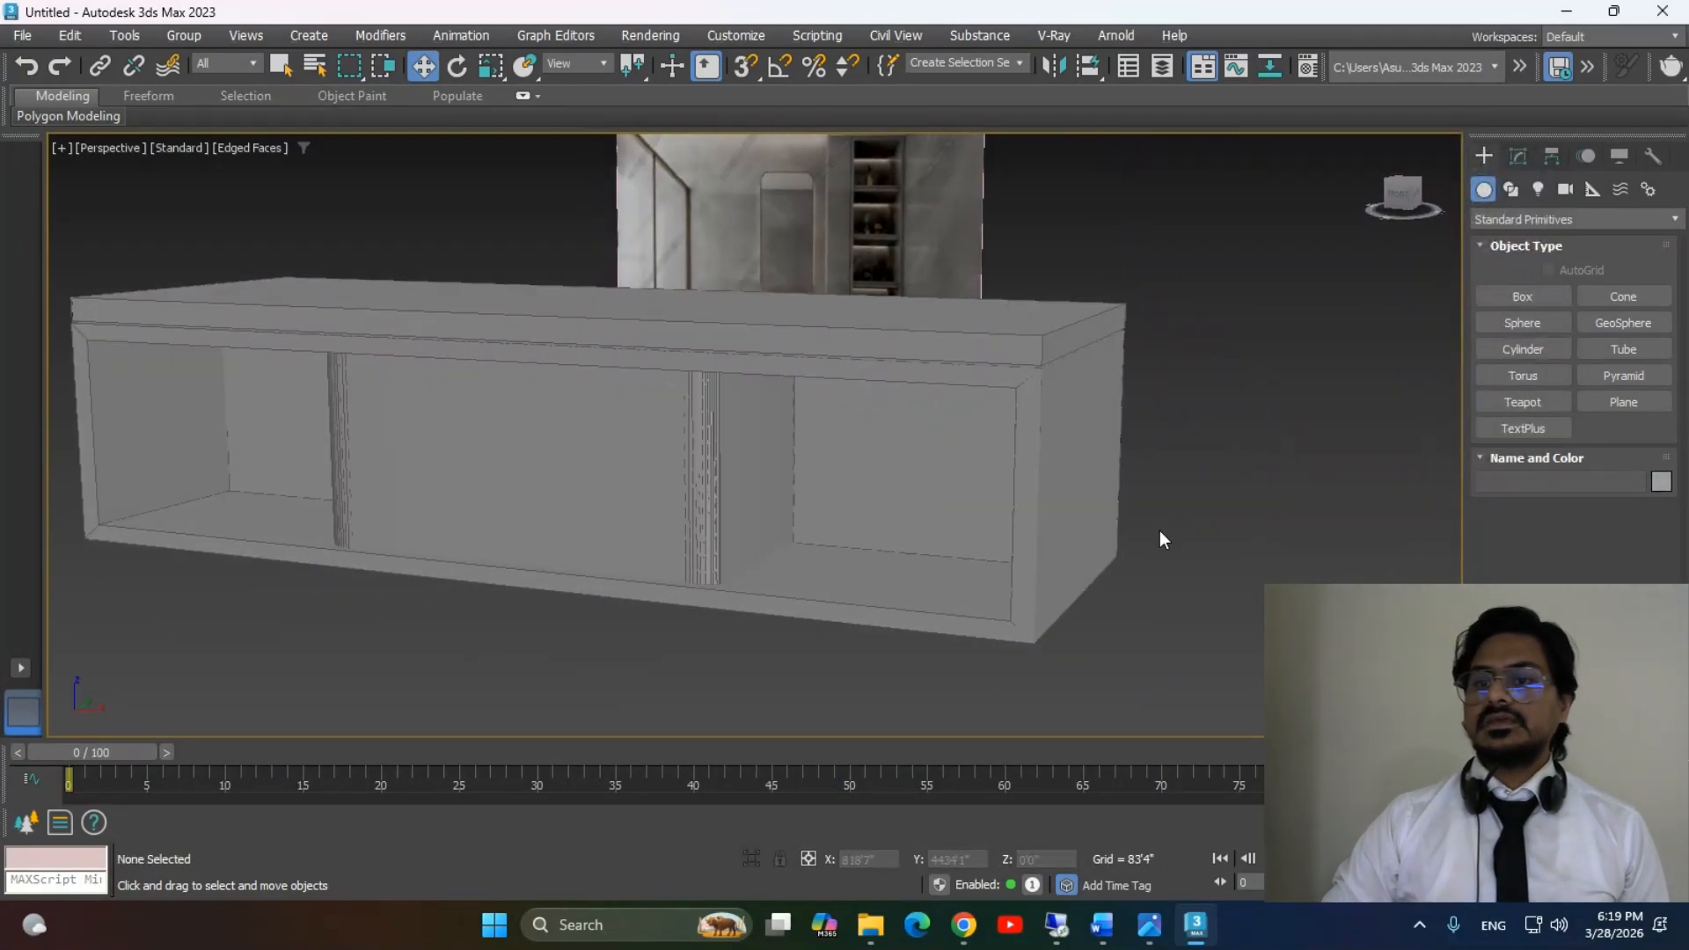
Convert the countertop slab to an Editable Poly and select its four vertical corner edges.
right_click(1014, 334)
click(1257, 612)
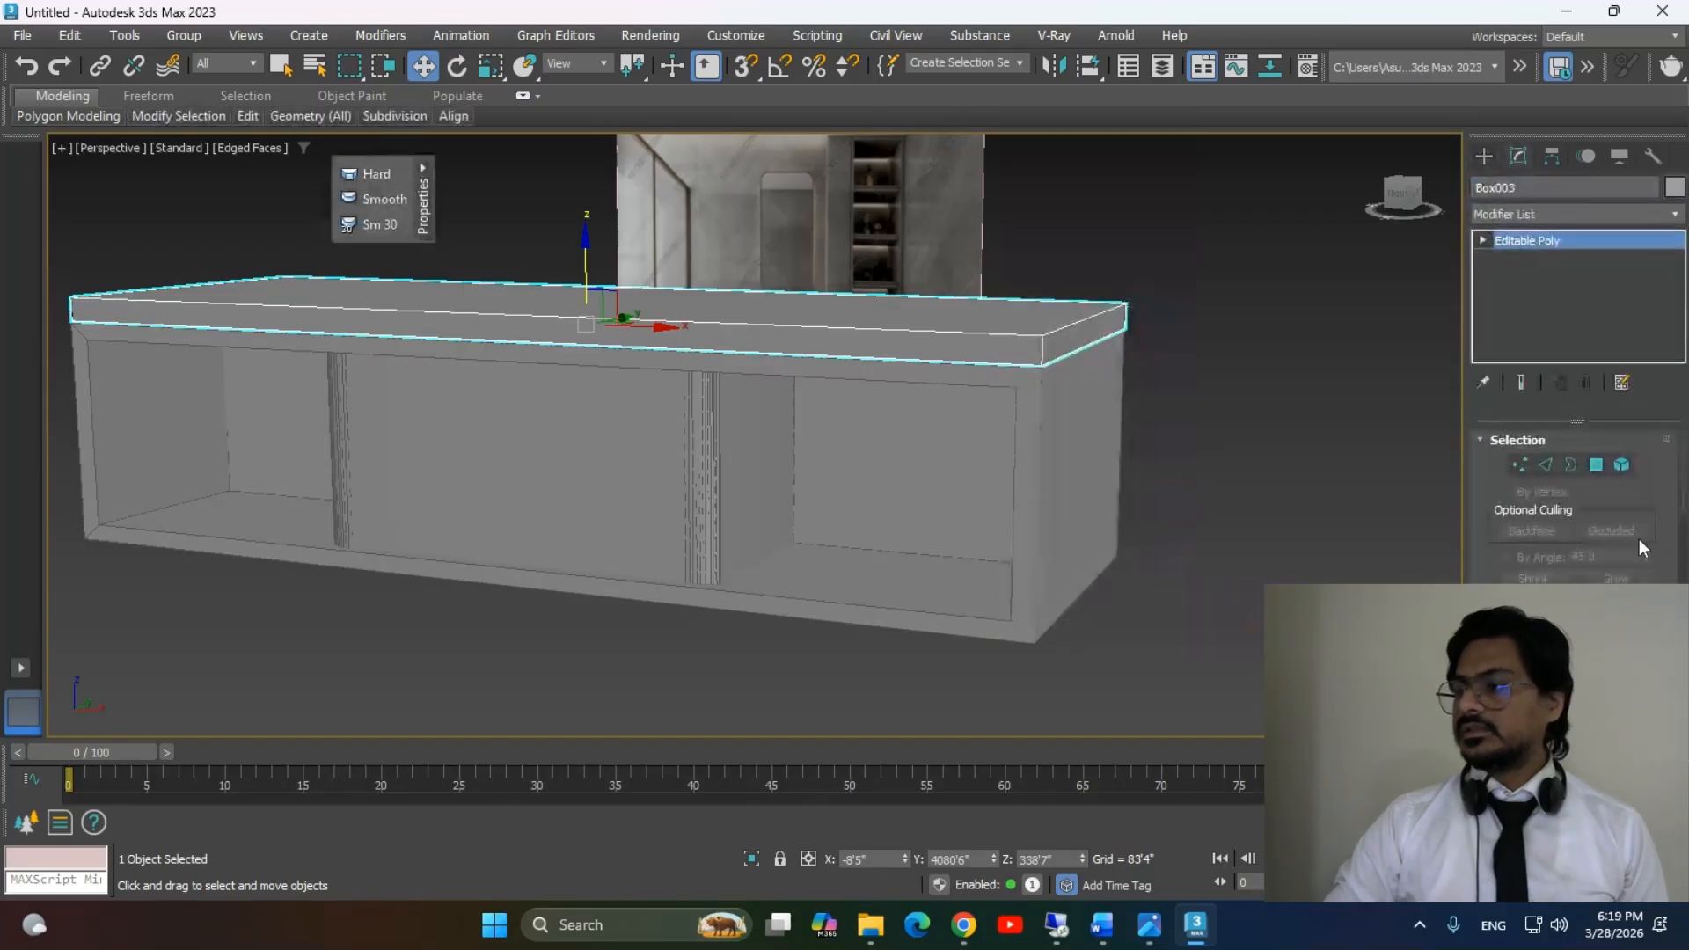
click(1545, 465)
click(1041, 350)
alt+middle_drag(1042, 350, 1219, 401)
scroll(1036, 409, up, 5)
scroll(1037, 408, down, 4)
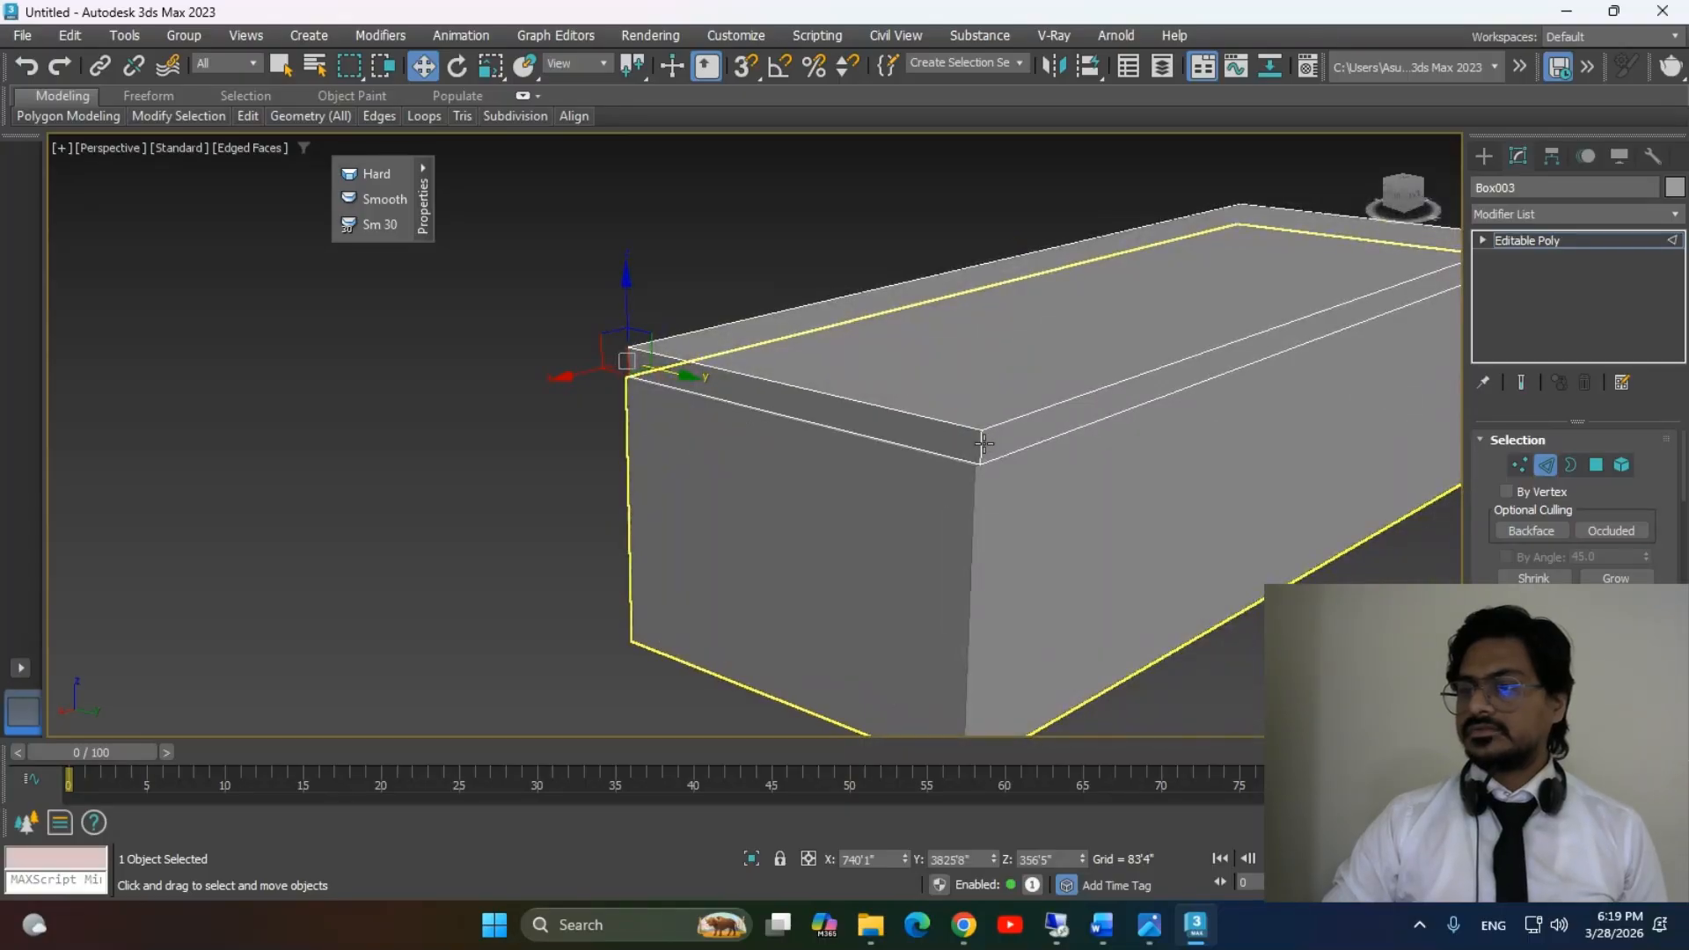
scroll(980, 445, down, 4)
alt+middle_drag(980, 445, 735, 448)
scroll(452, 426, down, 5)
scroll(756, 455, up, 5)
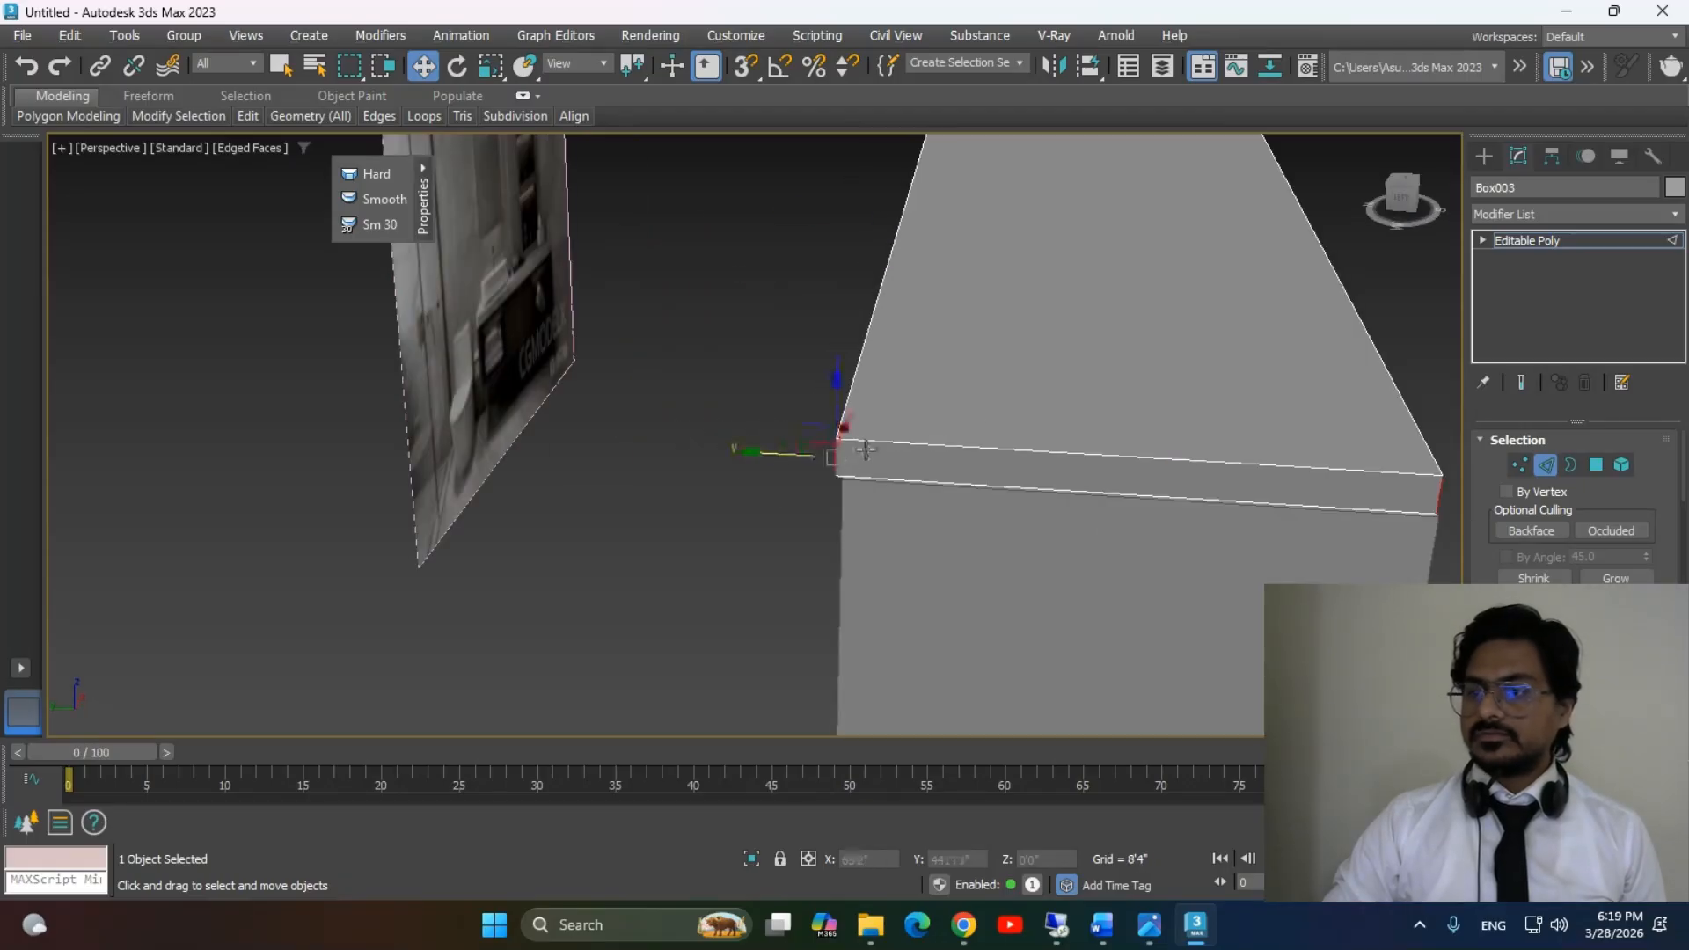
scroll(834, 458, down, 3)
alt+middle_drag(1150, 404, 1026, 394)
Chamfer the selected corner edges by about 25'3" with several segments to round the slab's corners.
right_click(1027, 394)
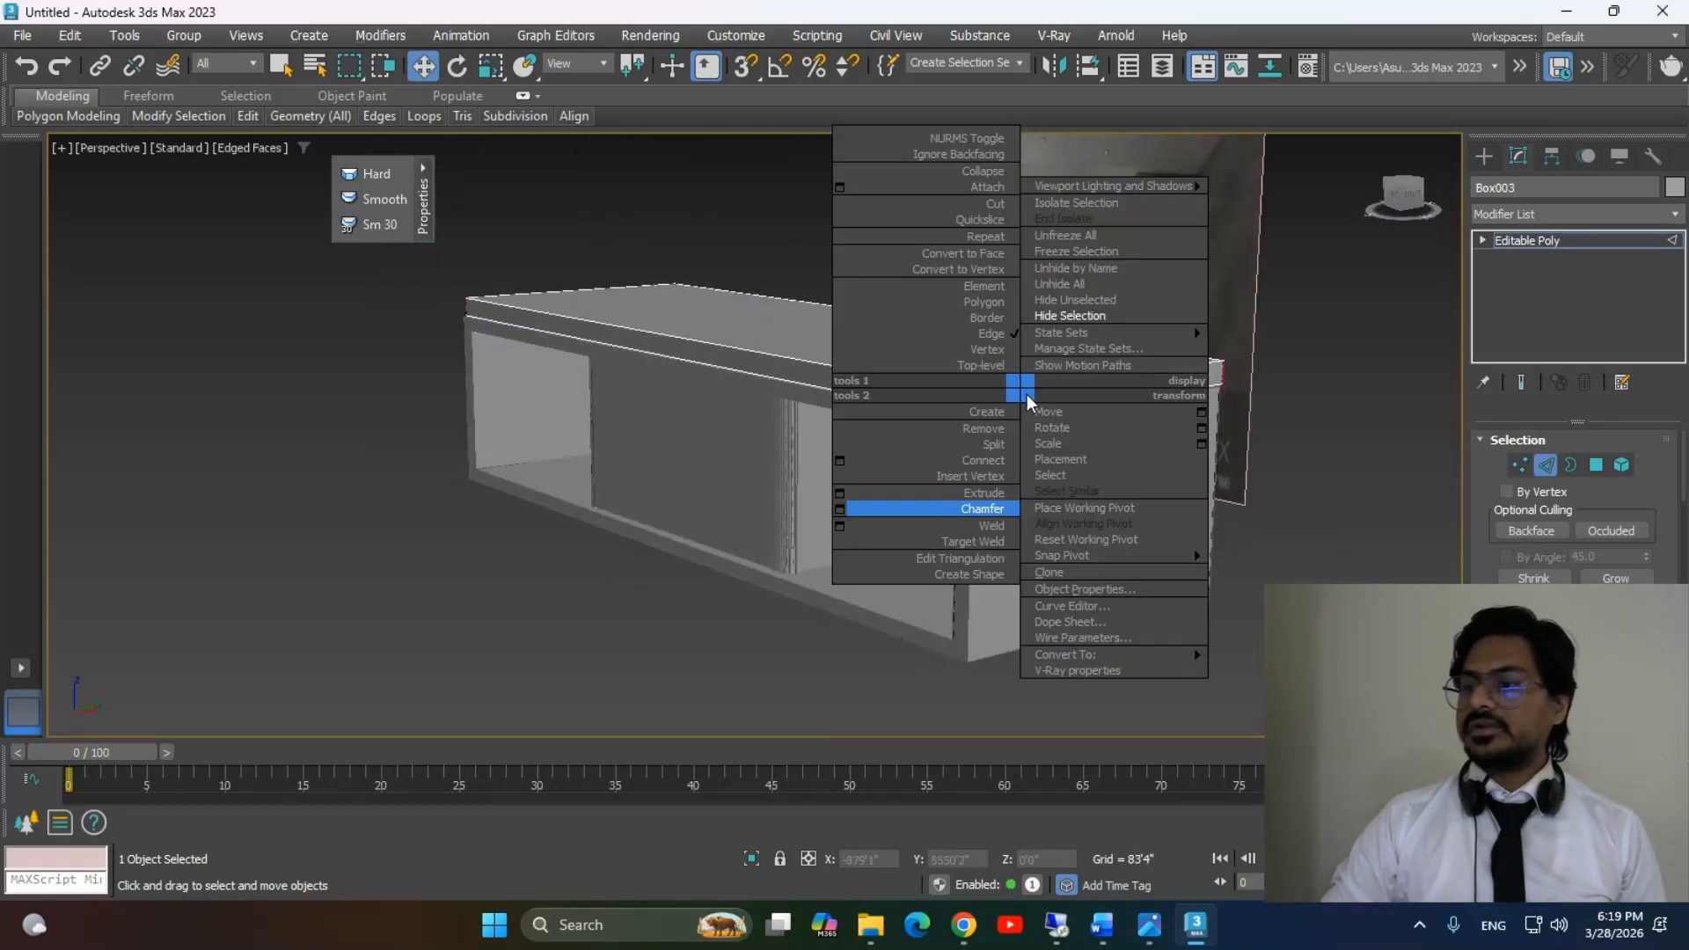
click(839, 509)
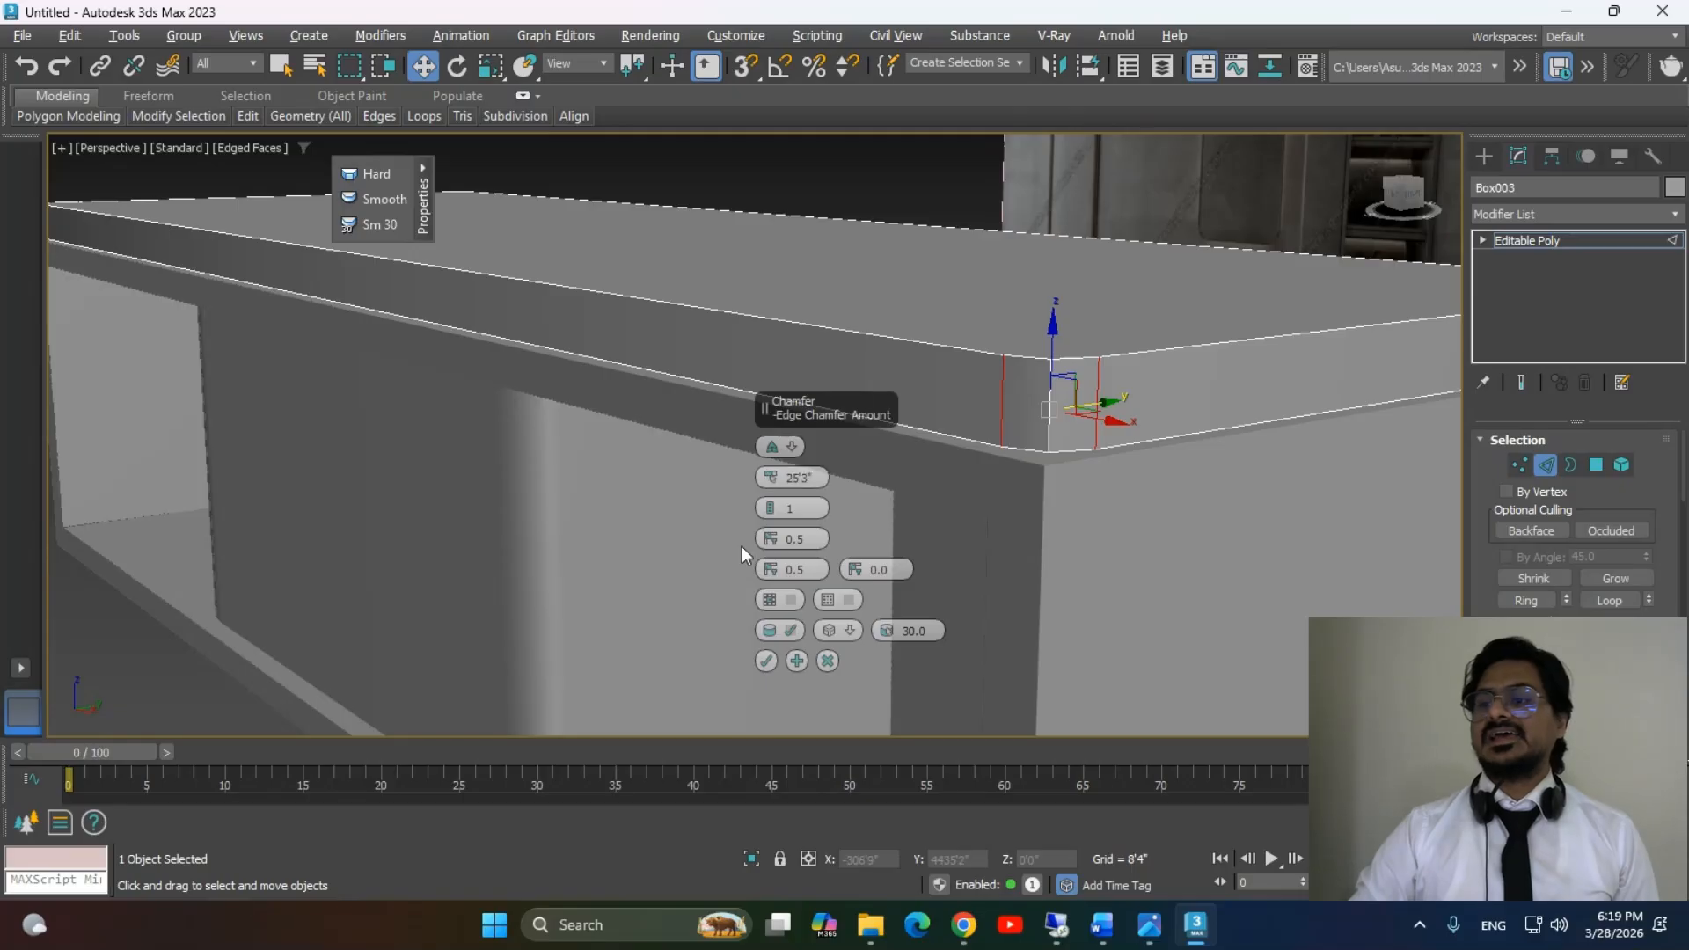
drag(776, 508, 776, 451)
click(766, 661)
key(z)
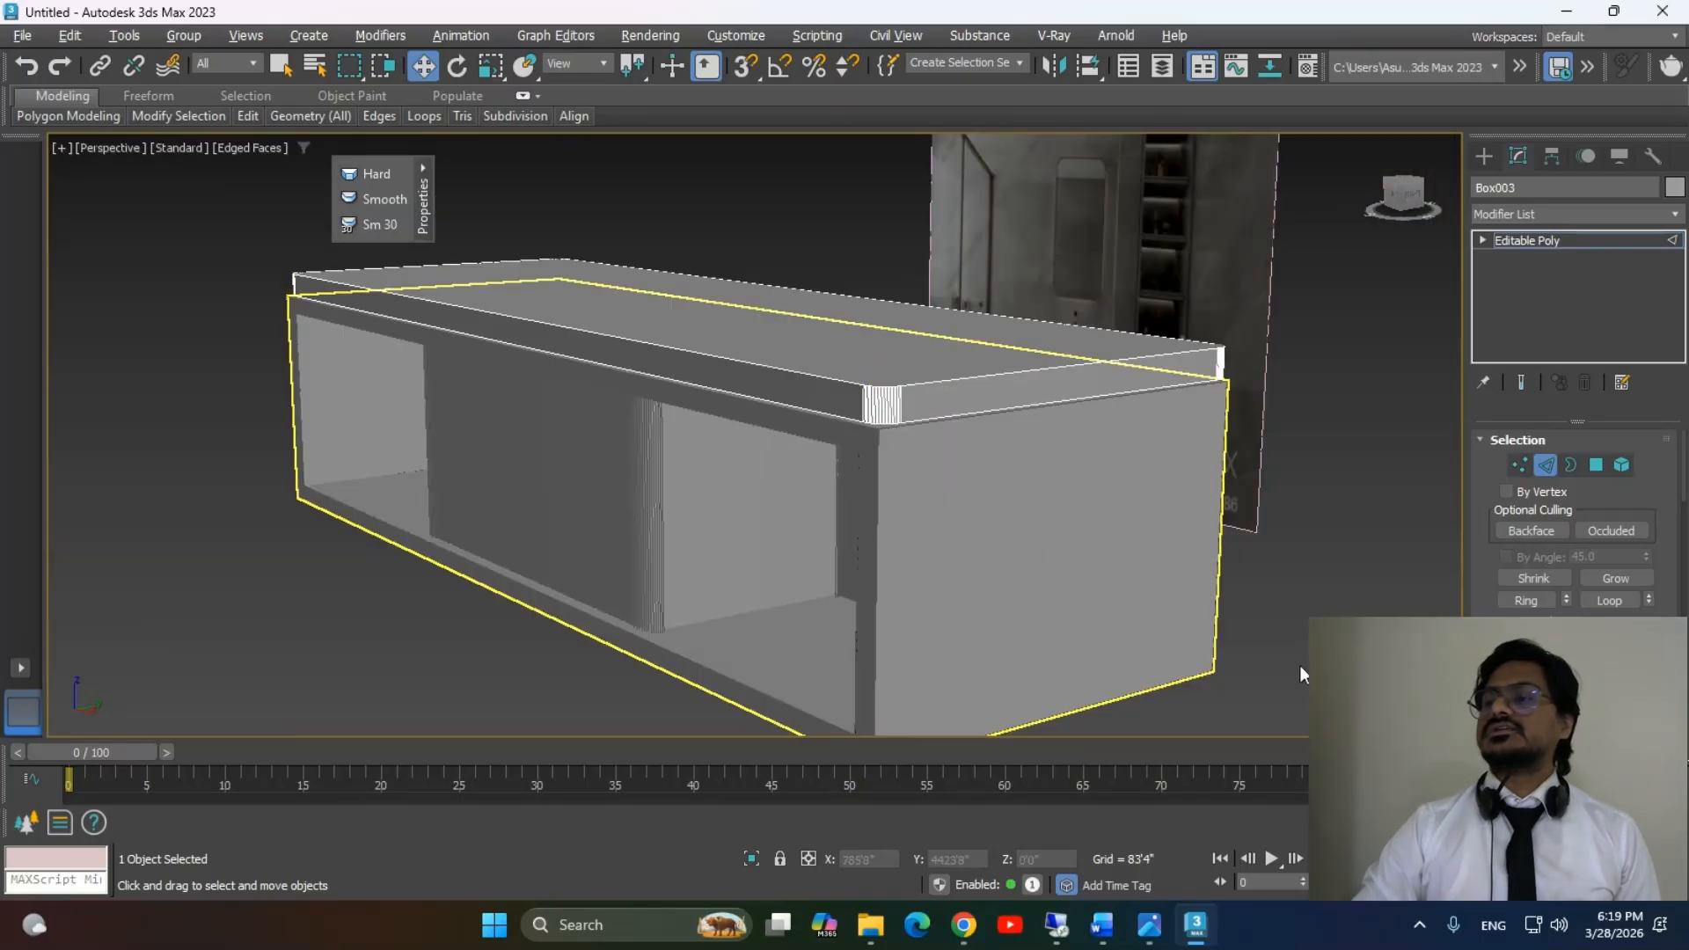
Inspect the slab's rounded corners from several angles and compare them with the countertop in the reference photo.
scroll(1298, 665, down, 5)
alt+middle_drag(946, 607, 1143, 628)
scroll(1143, 628, up, 4)
middle_drag(954, 546, 840, 526)
alt+middle_drag(840, 526, 918, 530)
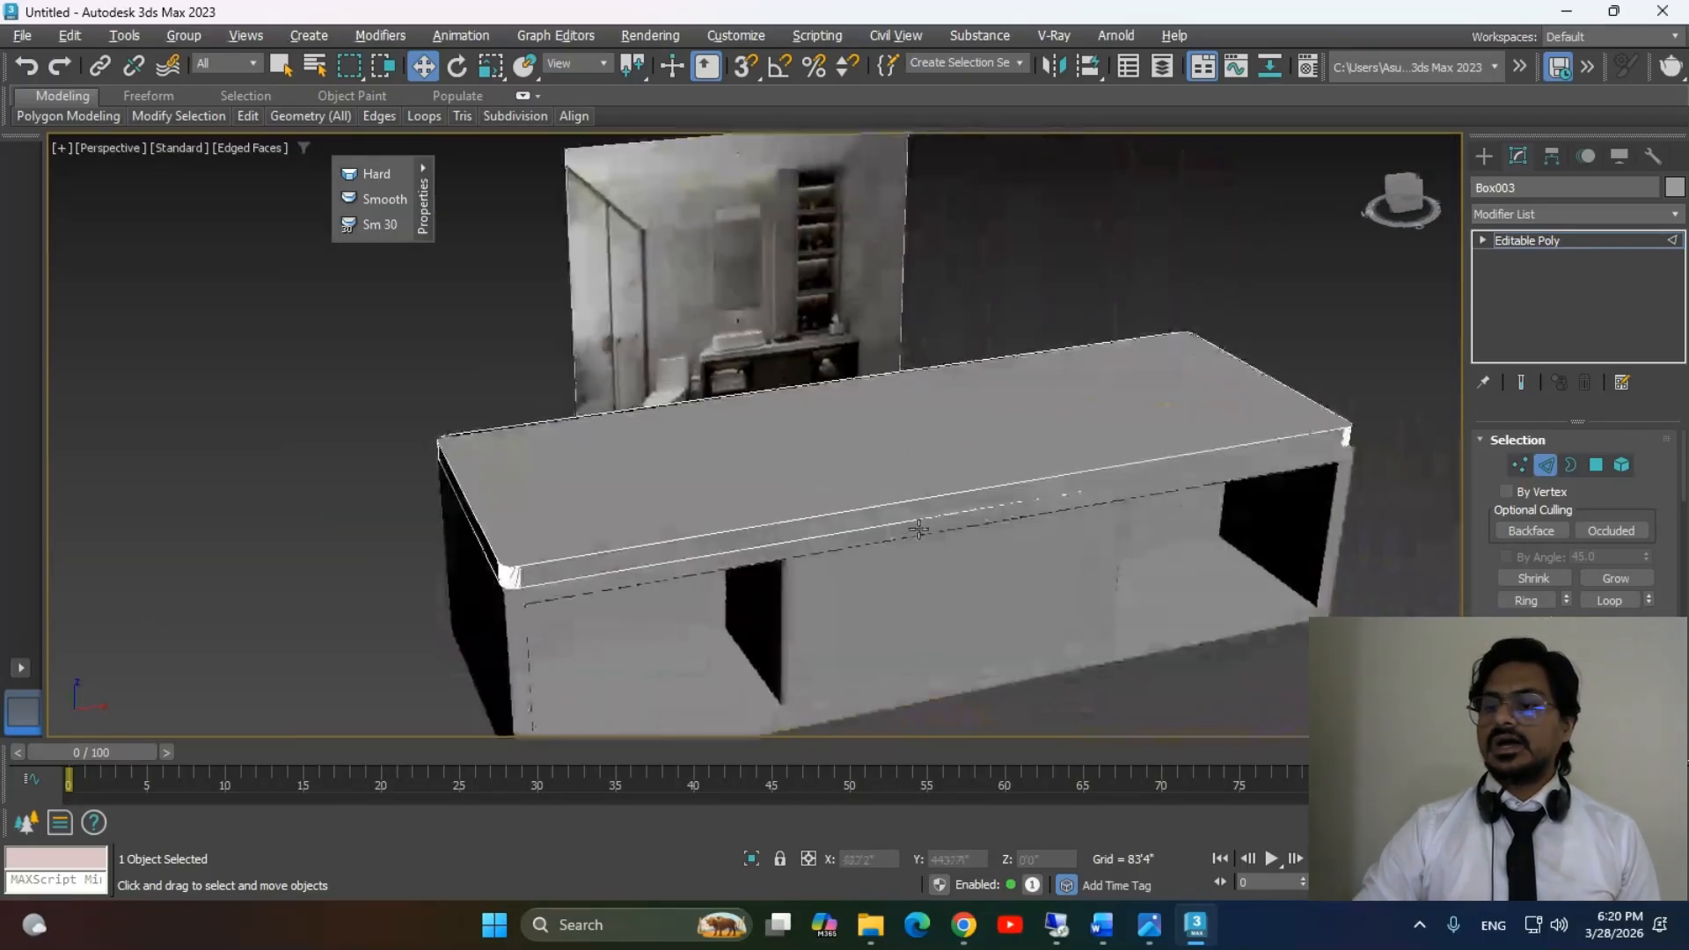
key(alt+Tab)
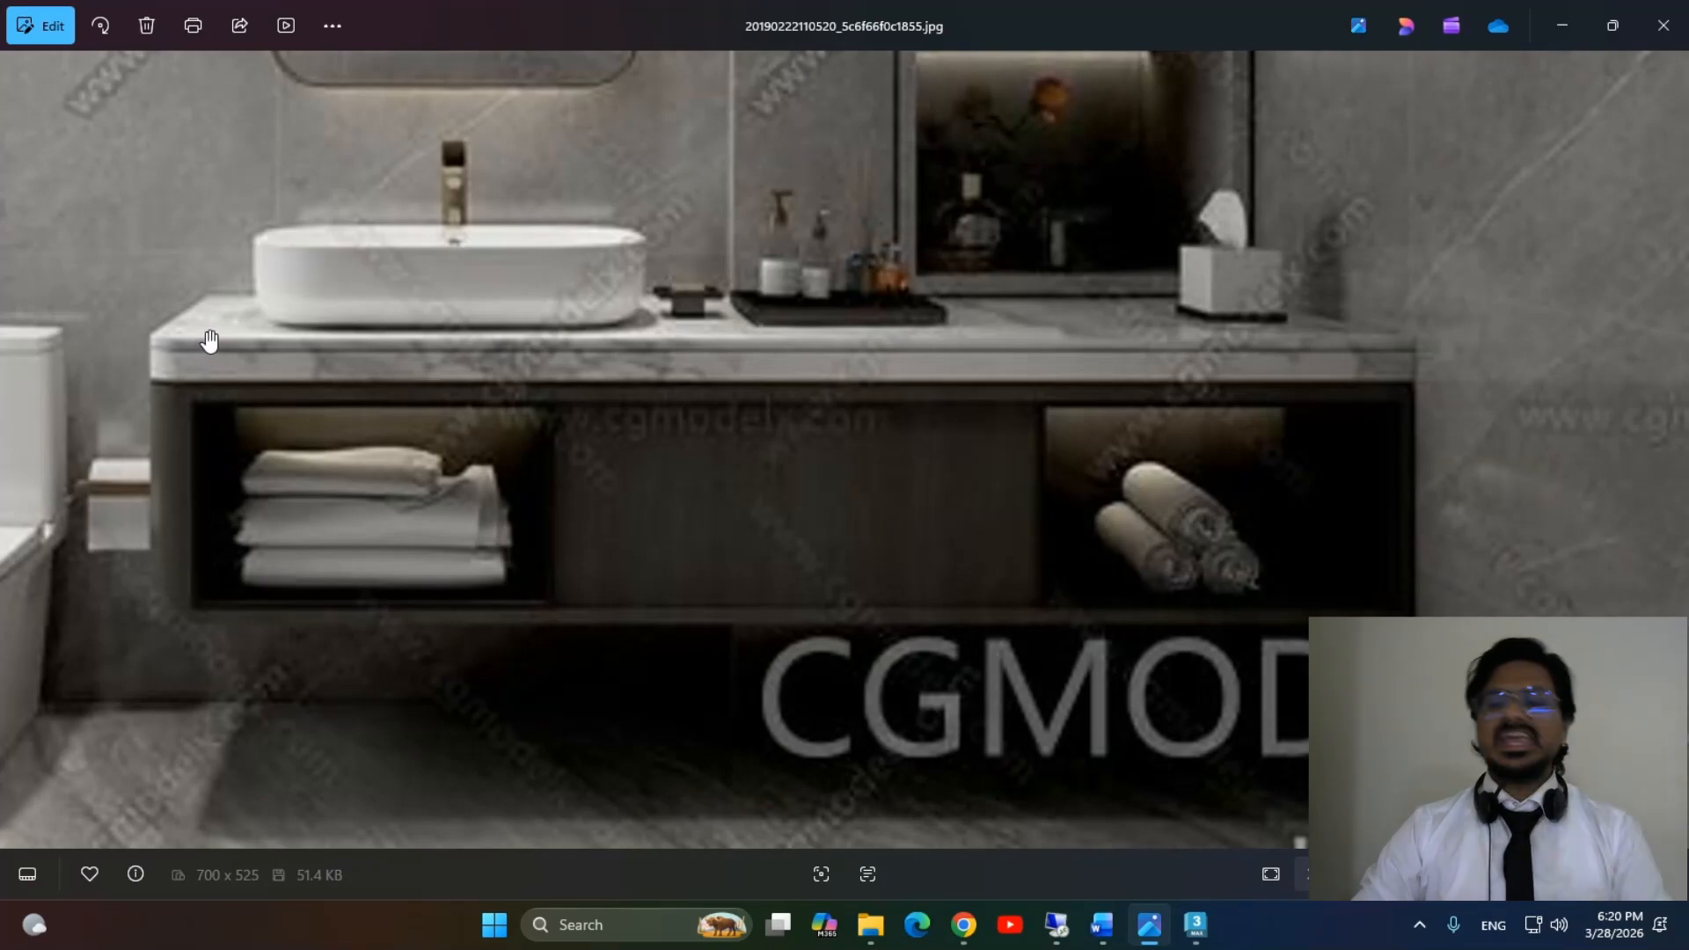
key(alt+Tab)
middle_drag(1018, 539, 925, 532)
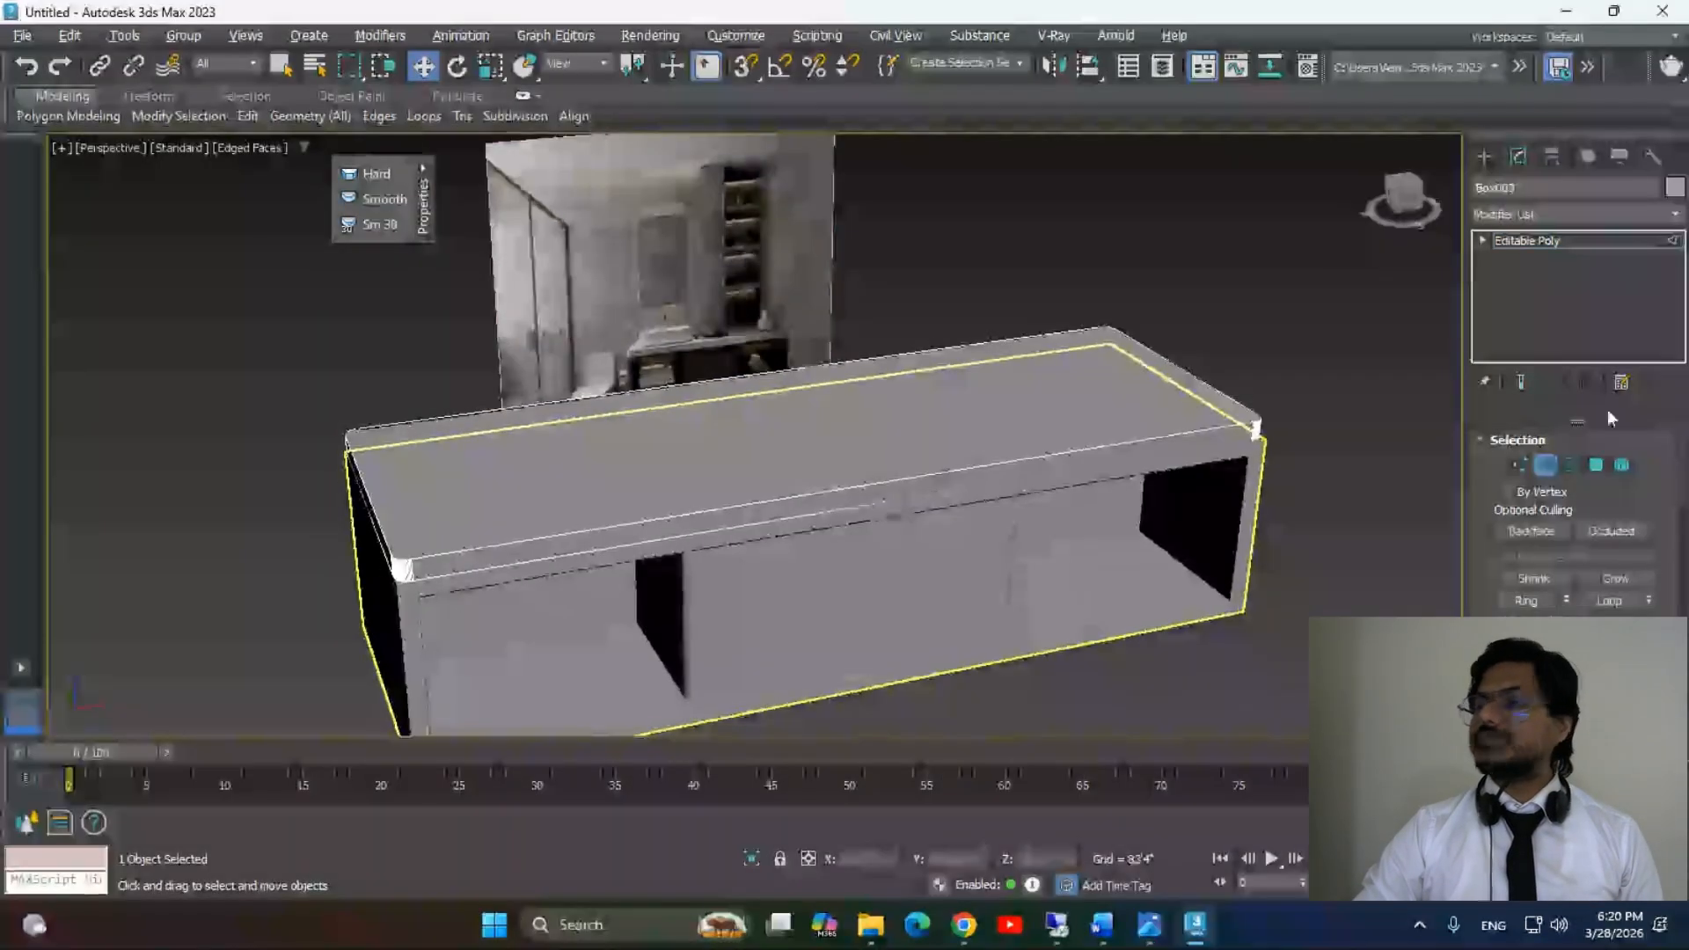
click(1596, 464)
click(873, 457)
alt+middle_drag(873, 458, 1110, 531)
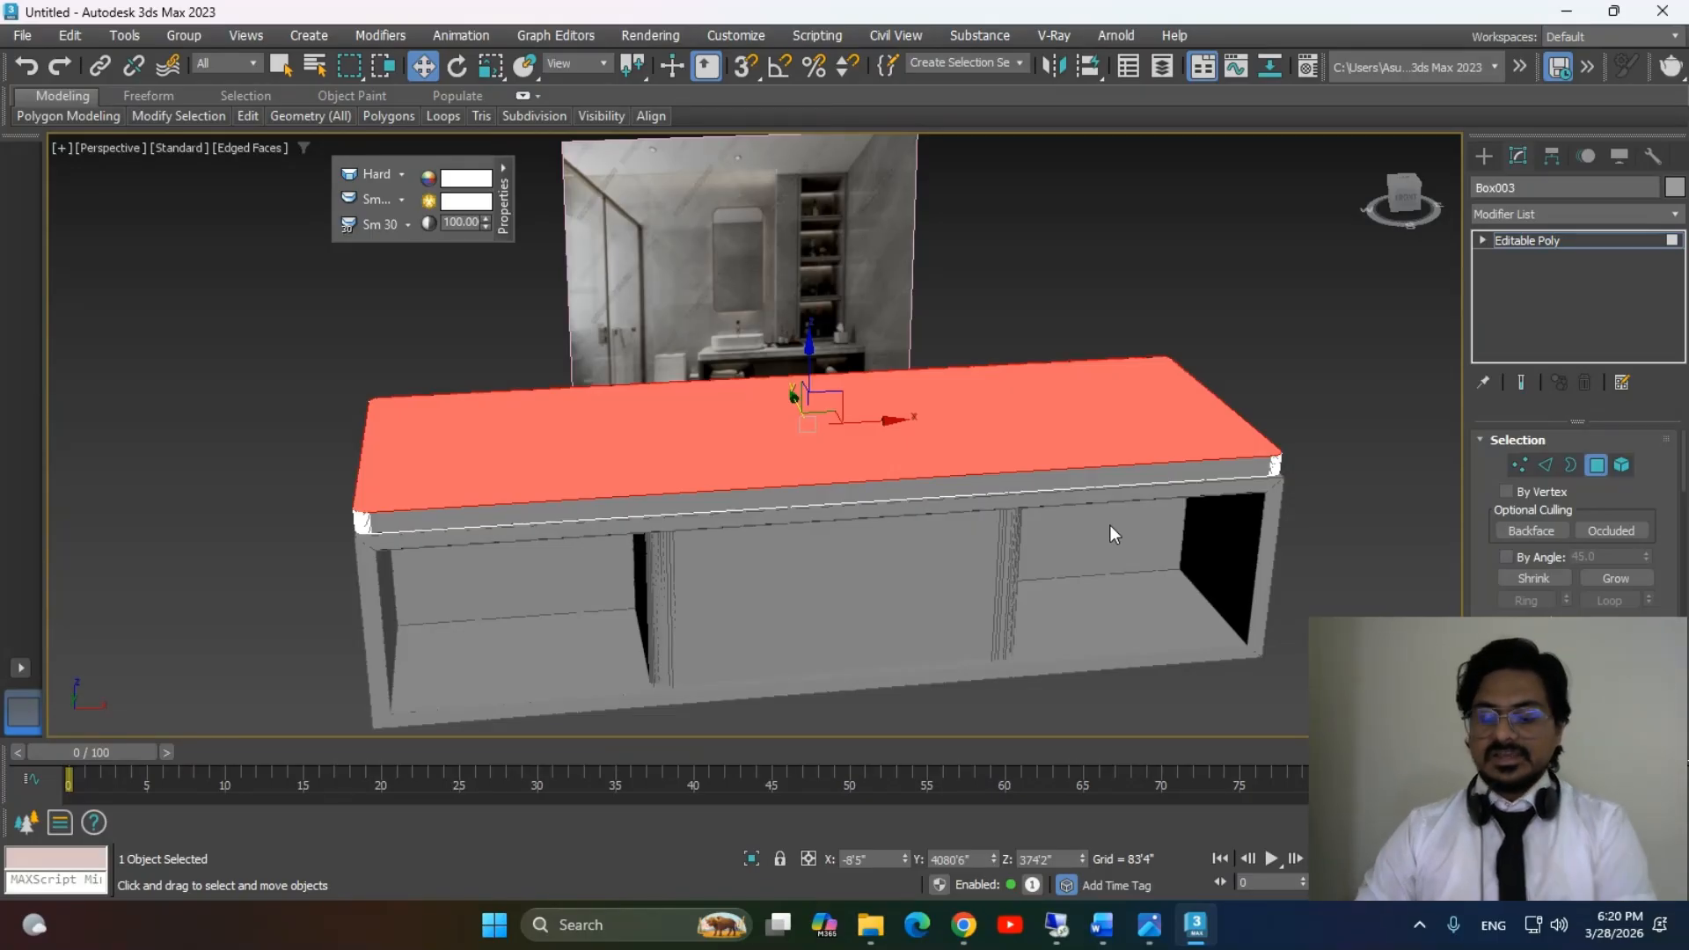
click(1293, 393)
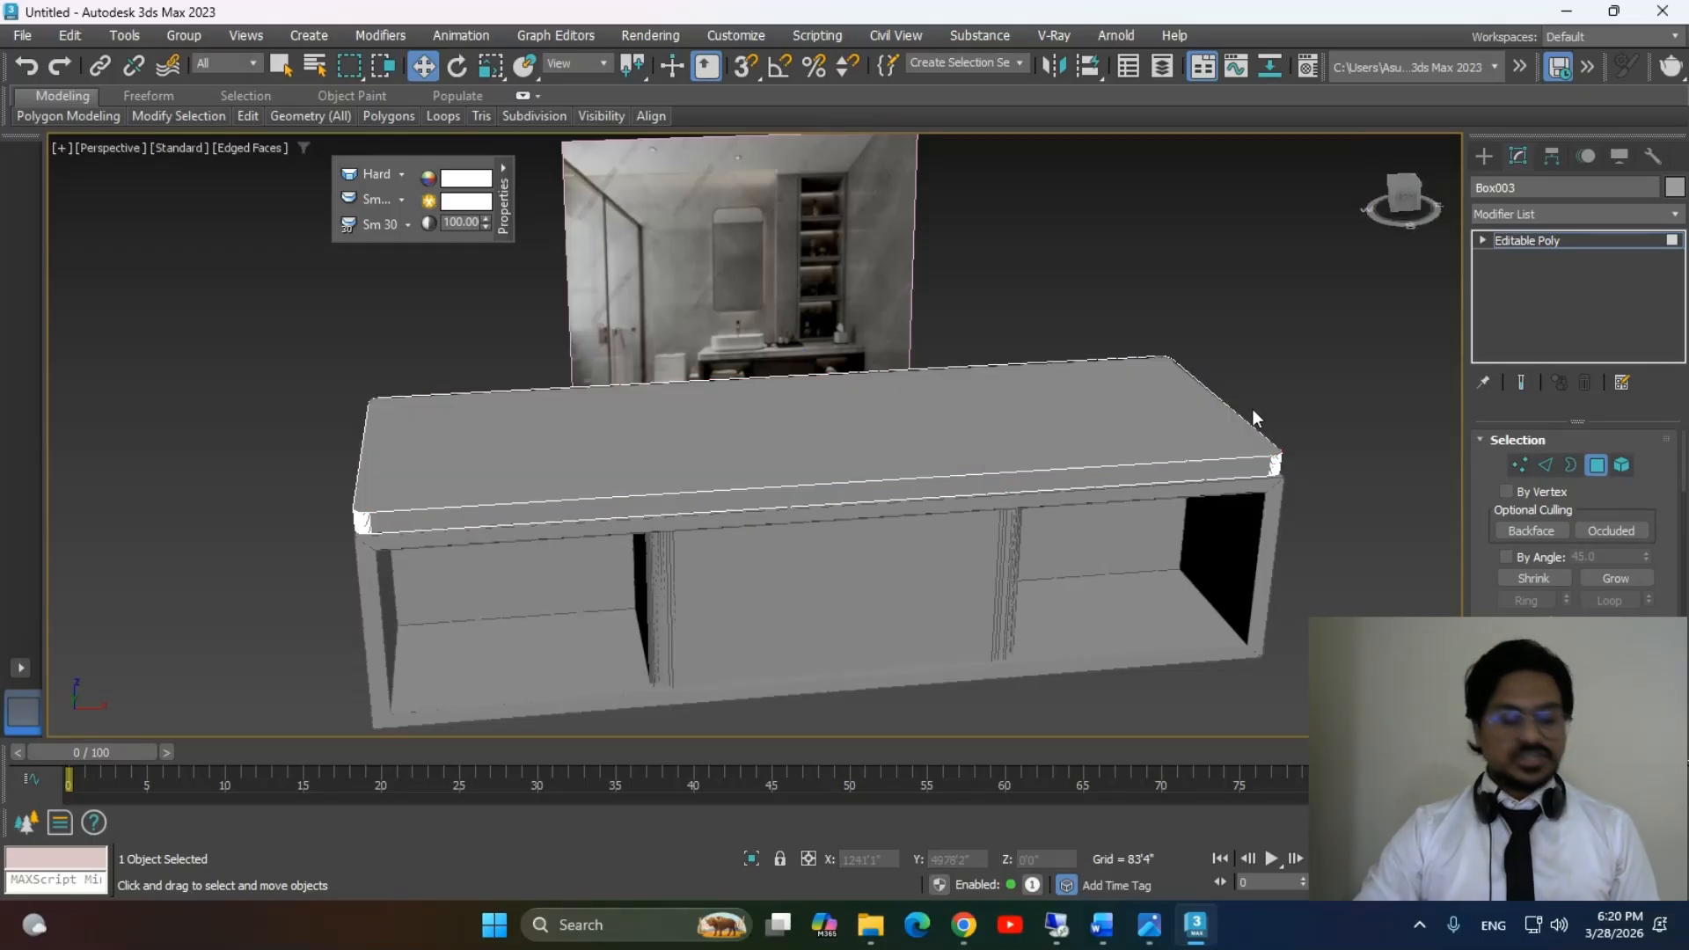
key(t)
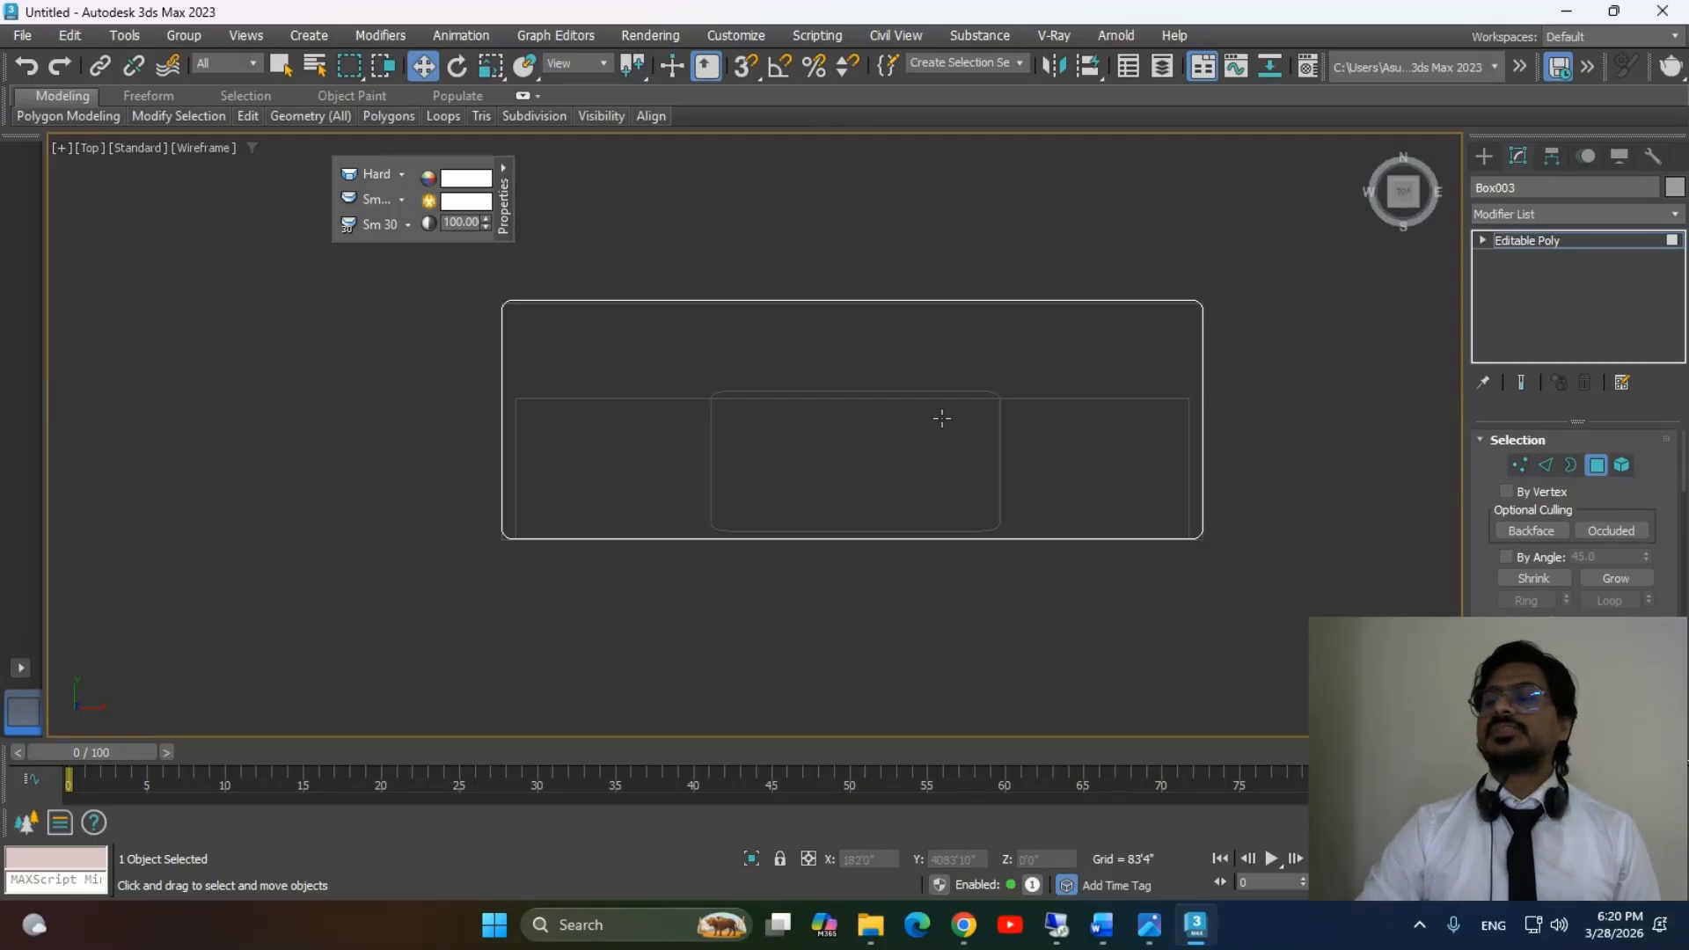
click(1483, 156)
click(1502, 296)
drag(499, 302, 1199, 538)
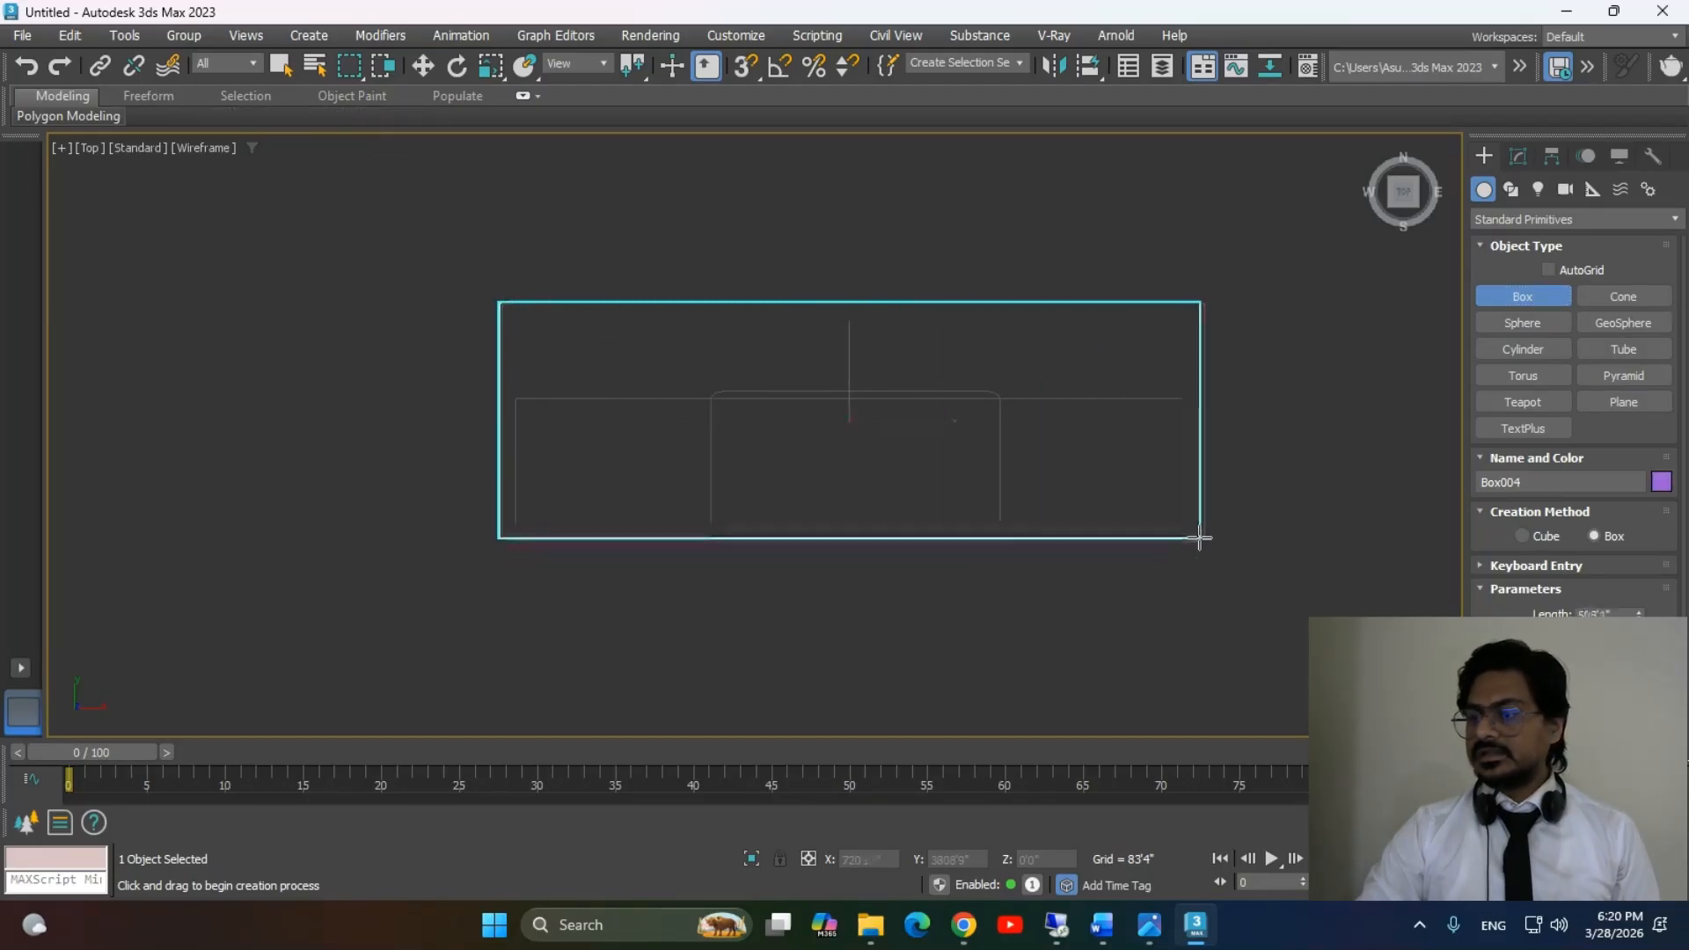
right_click(1198, 538)
Scale the countertop slab uniformly to about 102% in the Top view so it slightly overhangs the cabinet, checking the reference photo.
key(r)
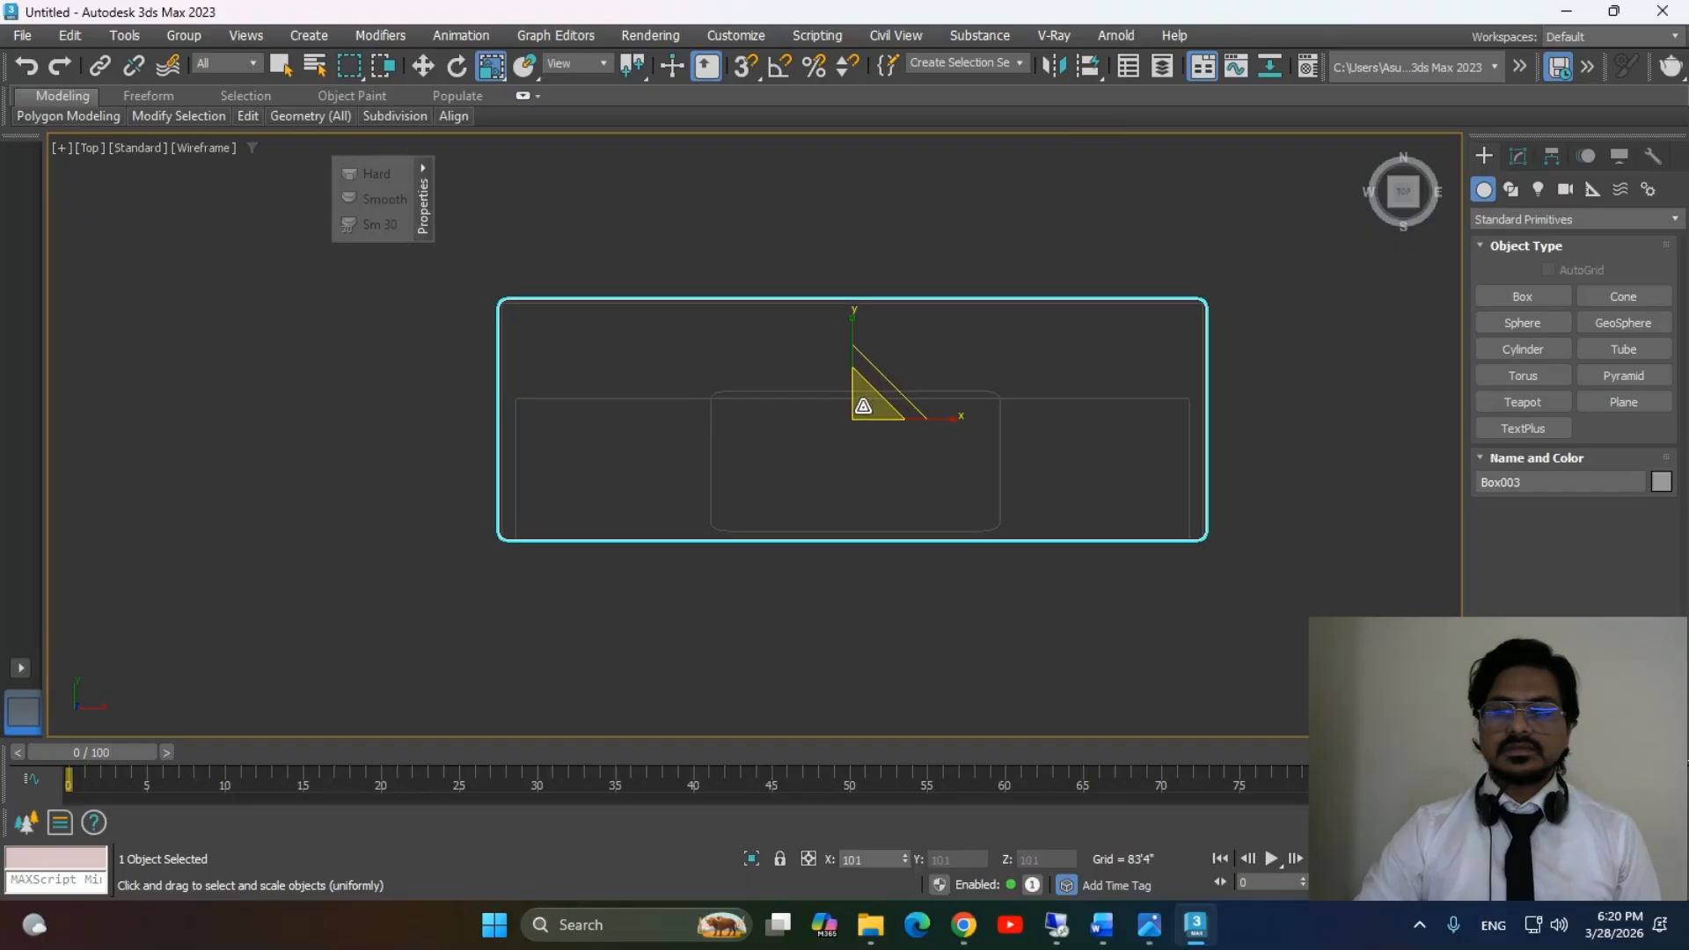
key(alt+Tab)
key(alt+Tab)
drag(878, 402, 863, 411)
key(alt+Tab)
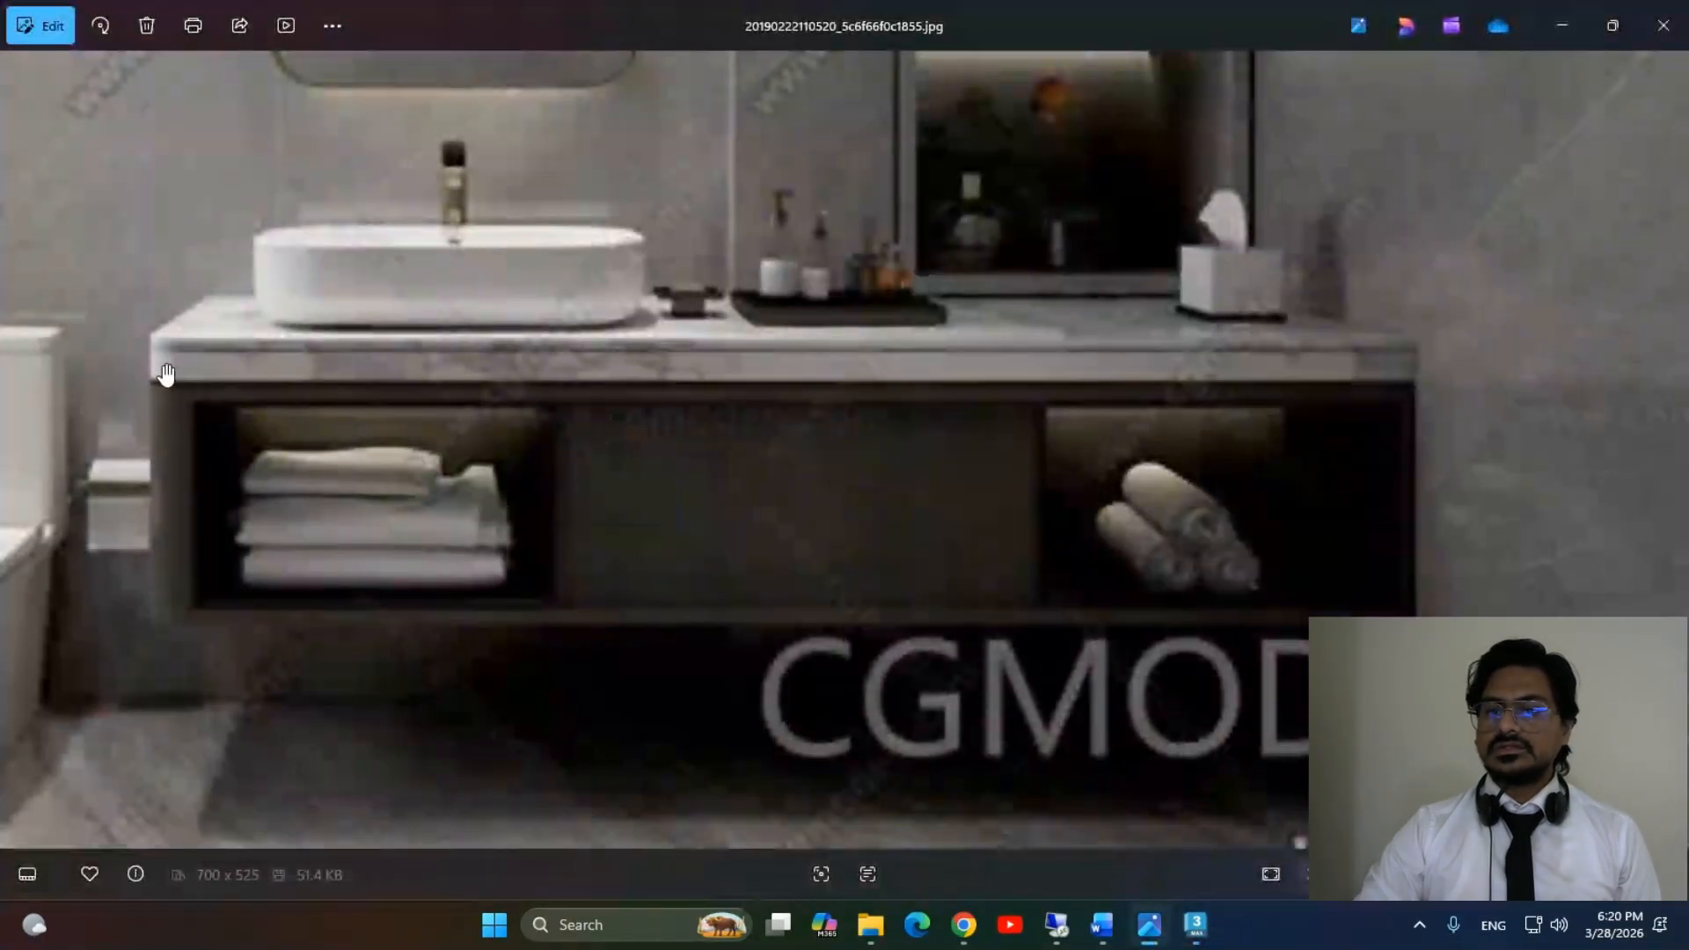
key(alt+Tab)
drag(871, 402, 854, 403)
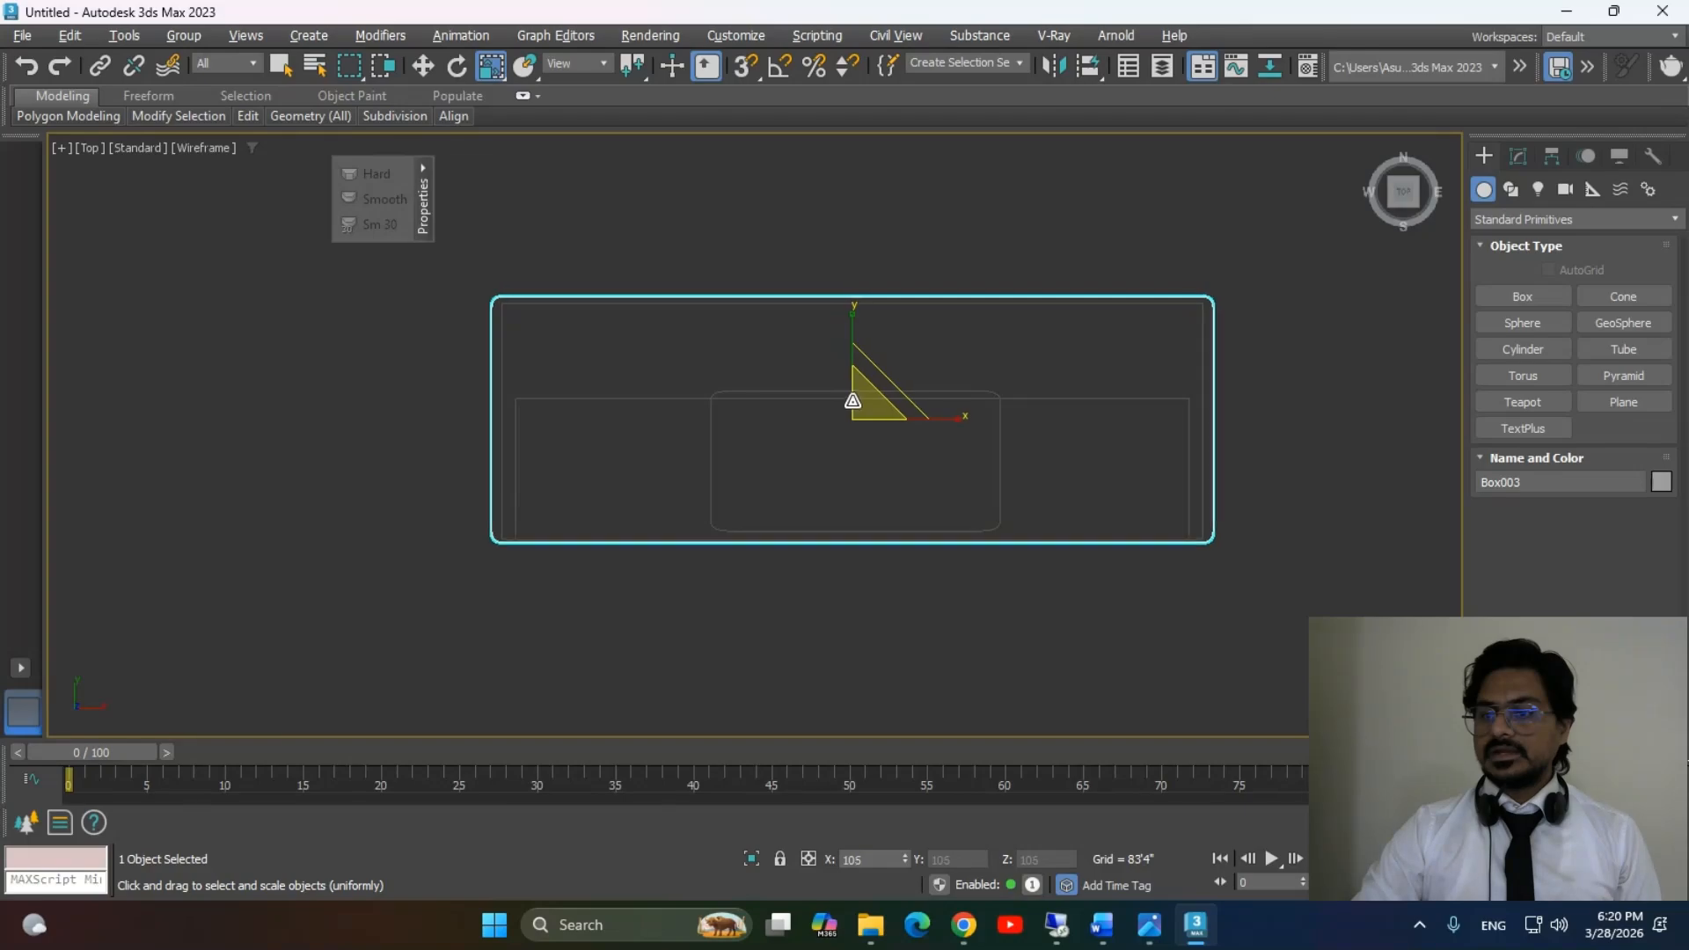
drag(854, 403, 846, 404)
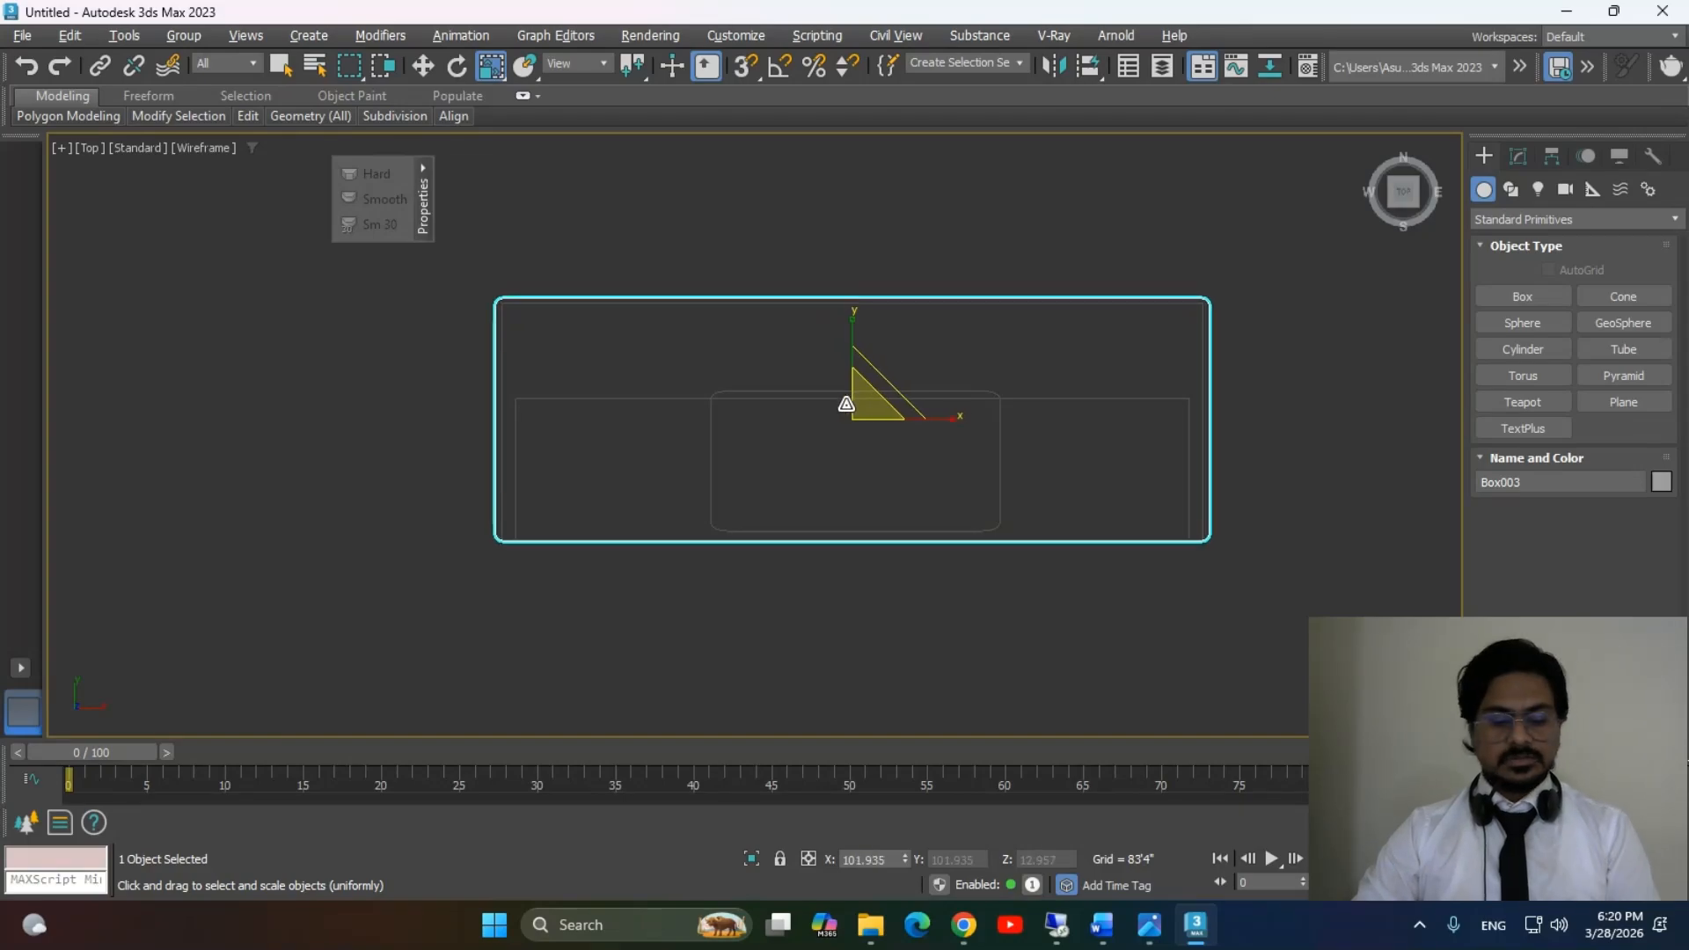
Clone the countertop slab straight up in the Perspective view as a copy lying on top of the original.
key(p)
alt+middle_drag(961, 521, 890, 498)
key(w)
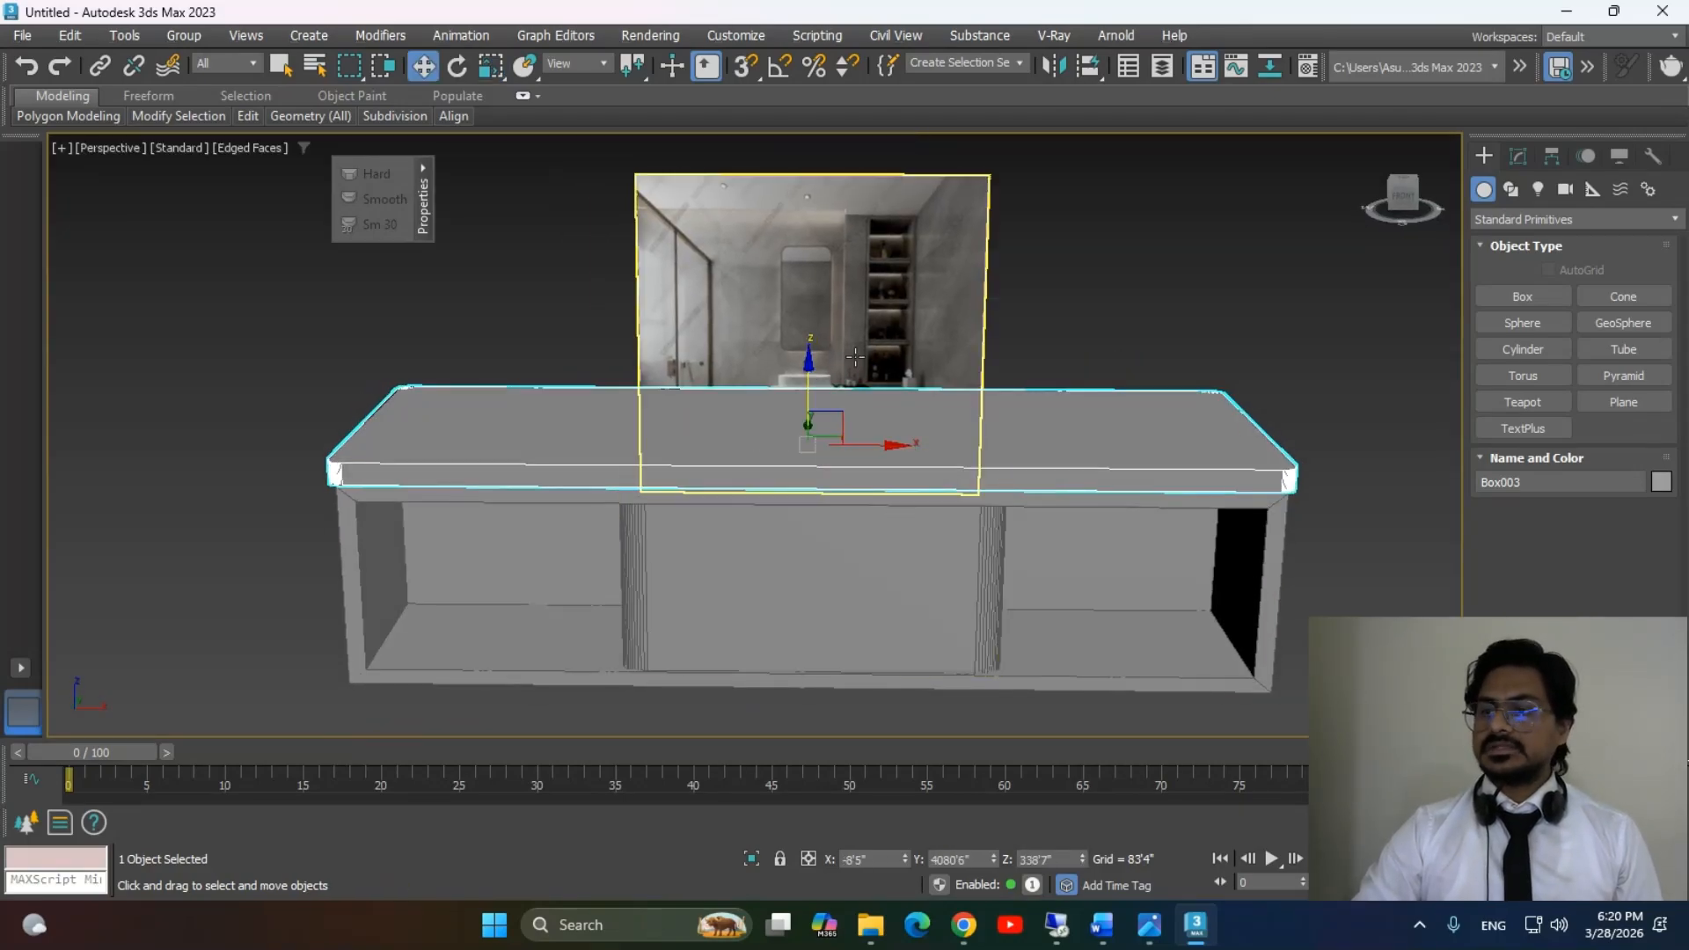
mouse_move(803, 375)
mouse_down()
mouse_move(800, 299)
mouse_move(804, 374)
mouse_up()
key(ctrl+z)
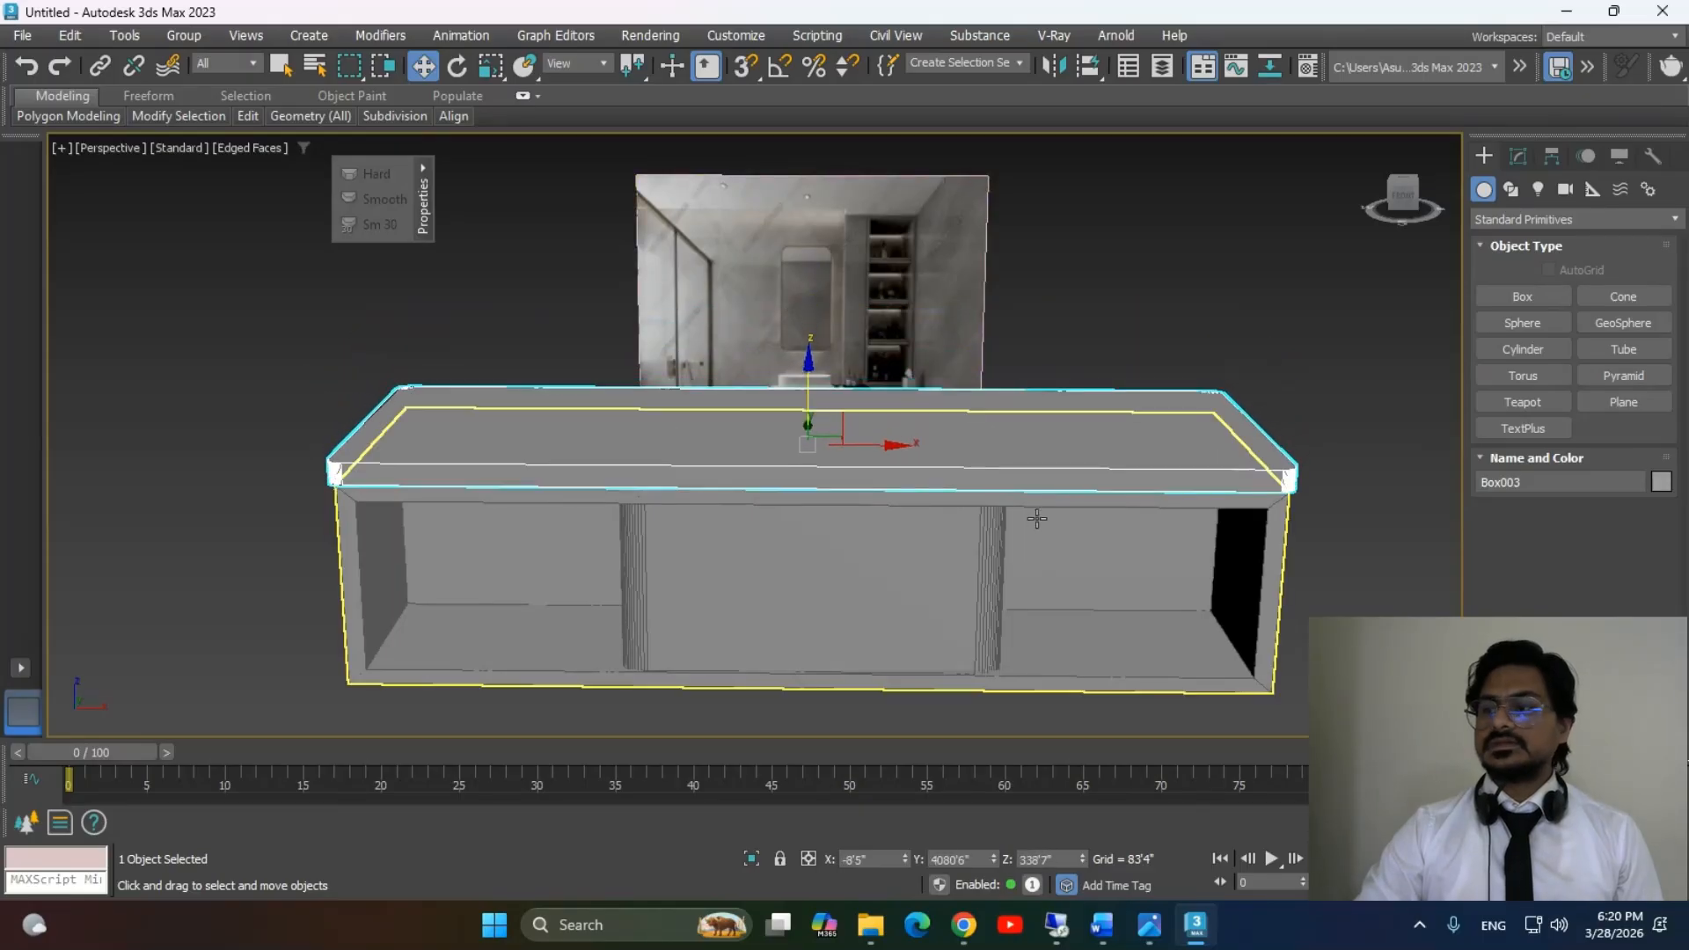
alt+middle_drag(1040, 555, 852, 275)
shift+drag(862, 320, 863, 298)
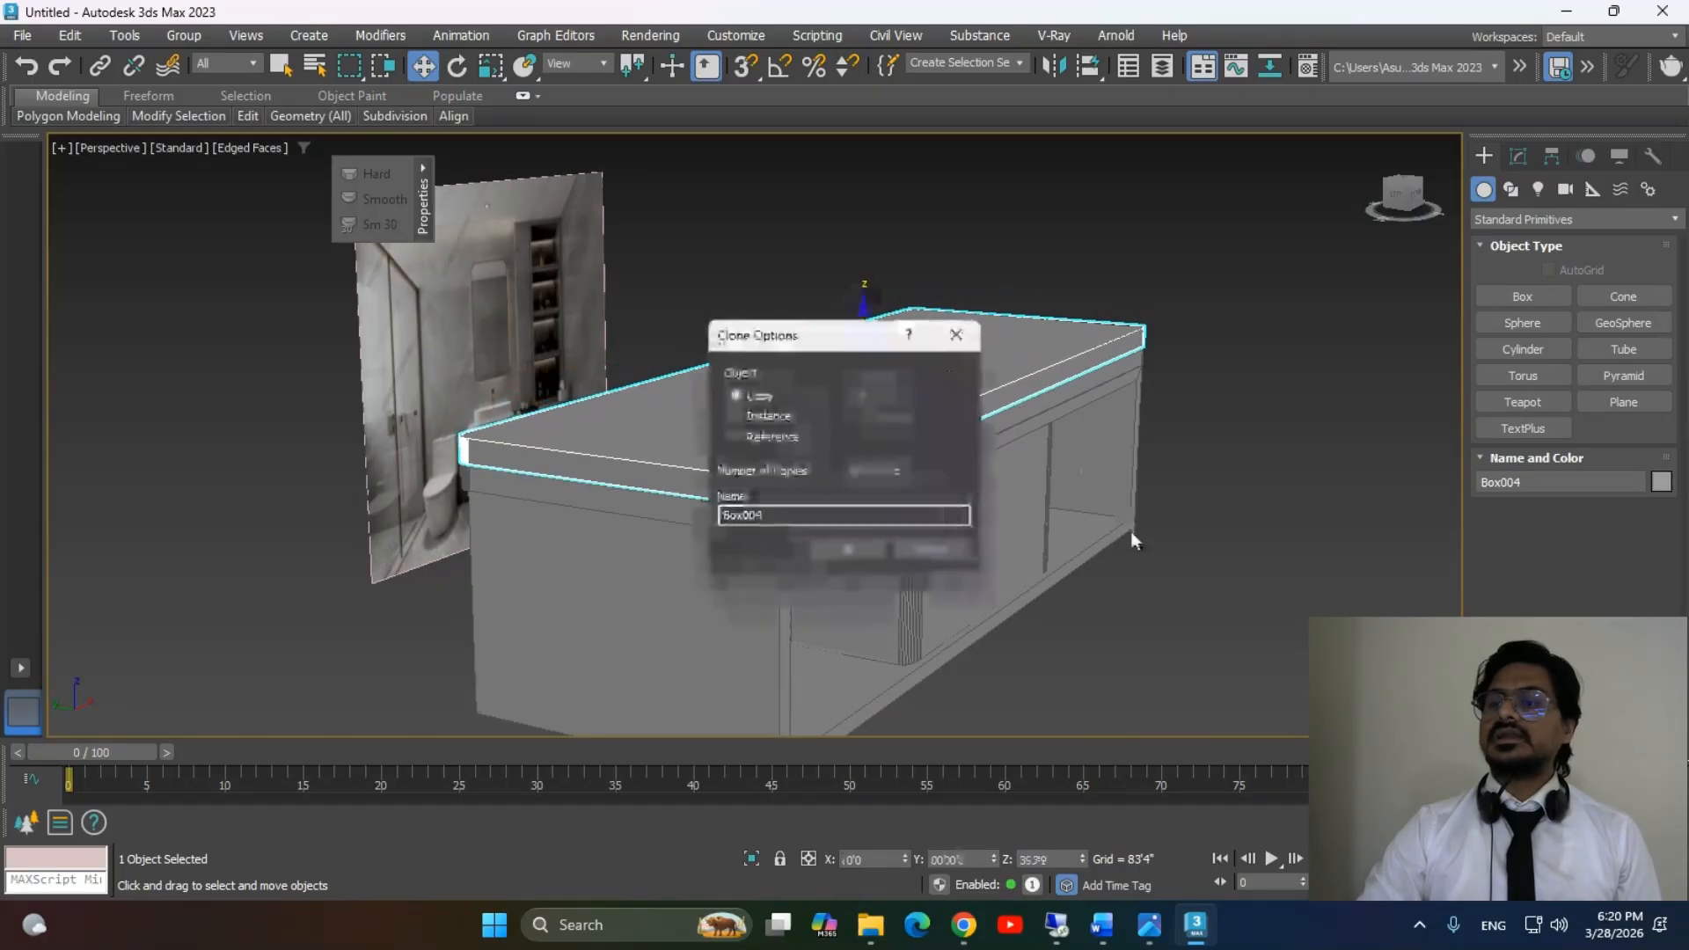
click(849, 549)
Compare the stacked slabs with the reference photo and scale the upper copy down uniformly to 100% in the Top view.
mouse_move(1161, 600)
alt+middle_down()
mouse_move(1084, 567)
mouse_move(1121, 589)
mouse_move(1031, 584)
alt+middle_up()
key(alt+Tab)
key(alt+Tab)
alt+middle_drag(893, 570, 973, 583)
key(t)
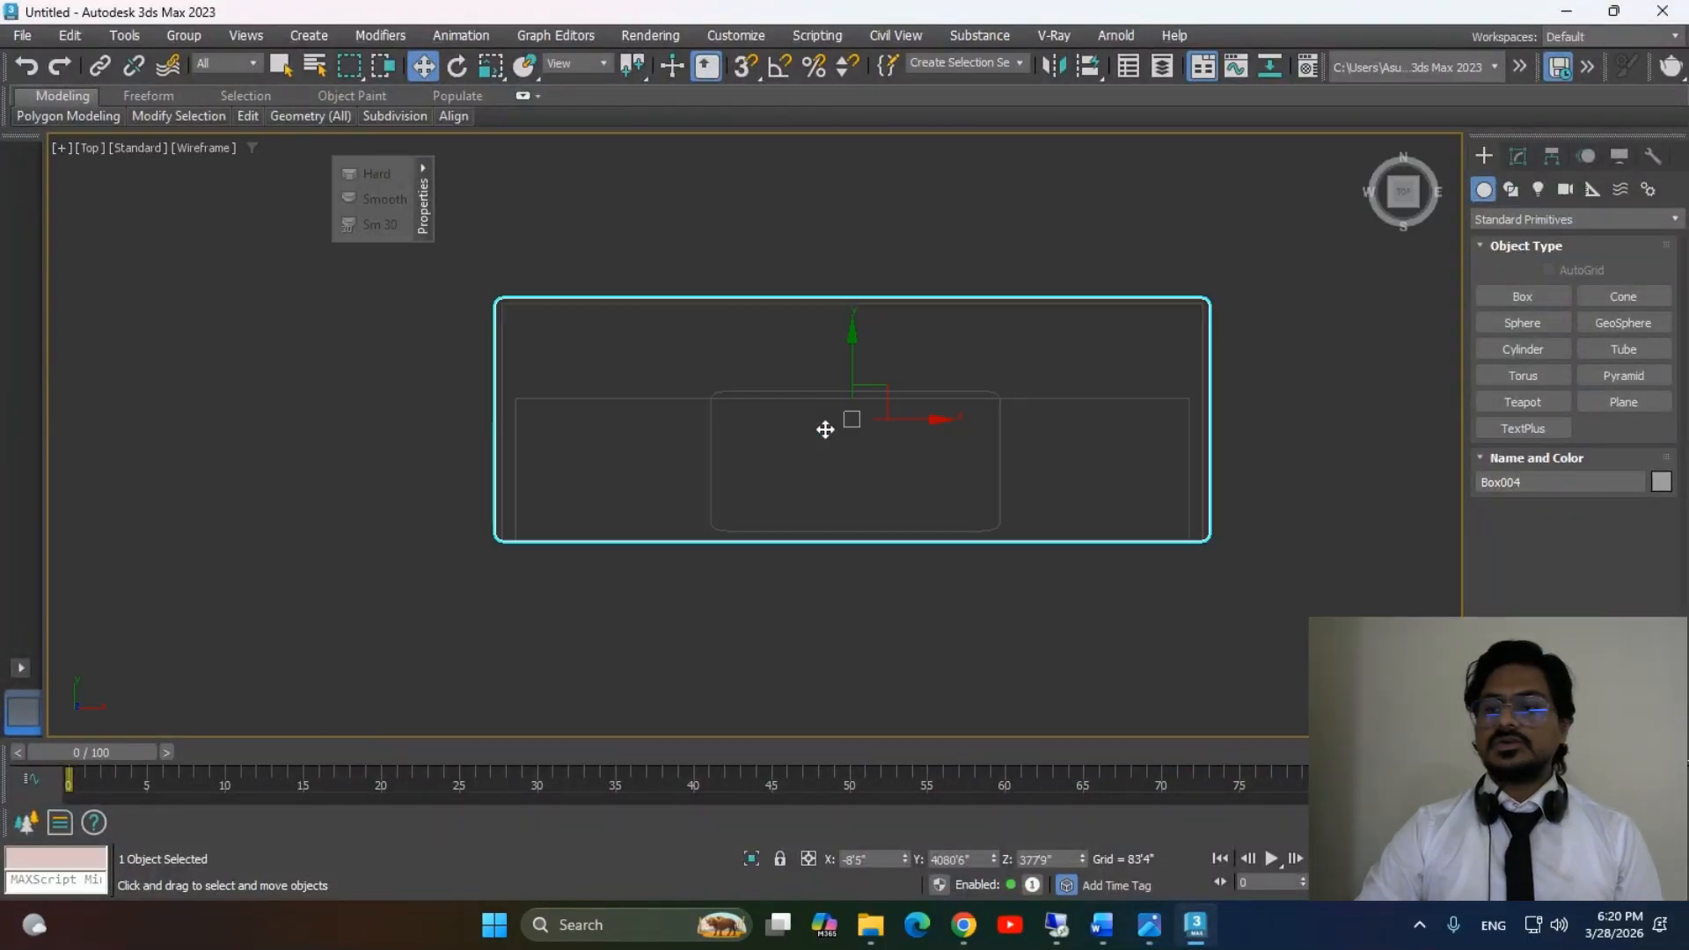
key(r)
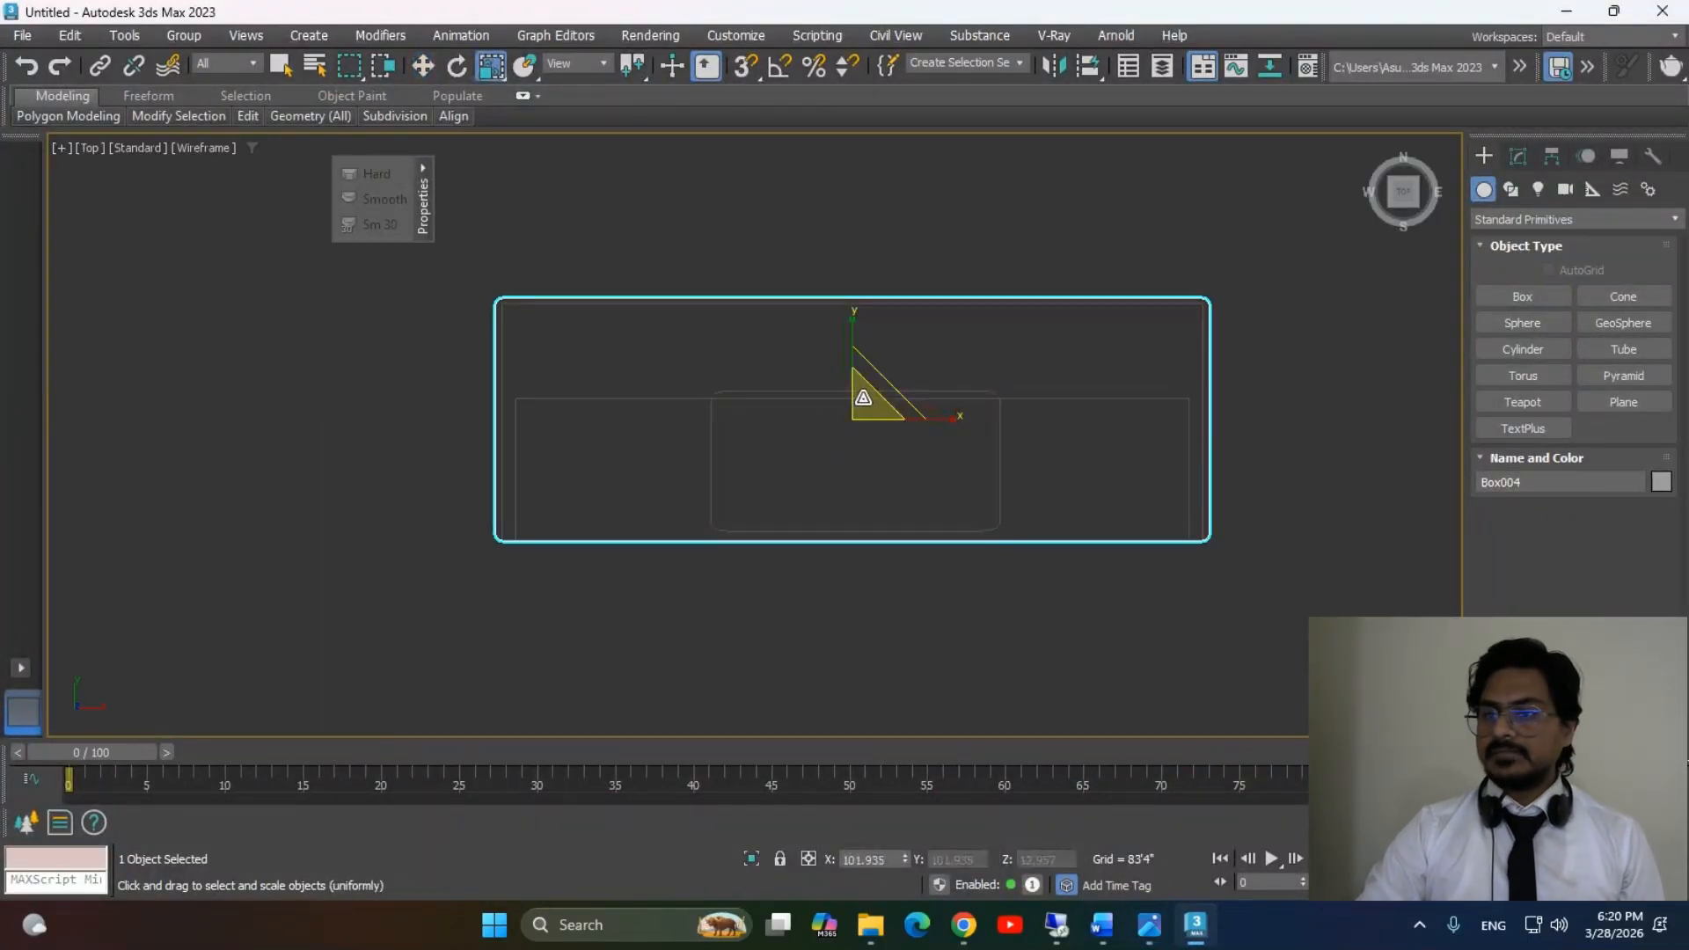
drag(859, 392, 859, 399)
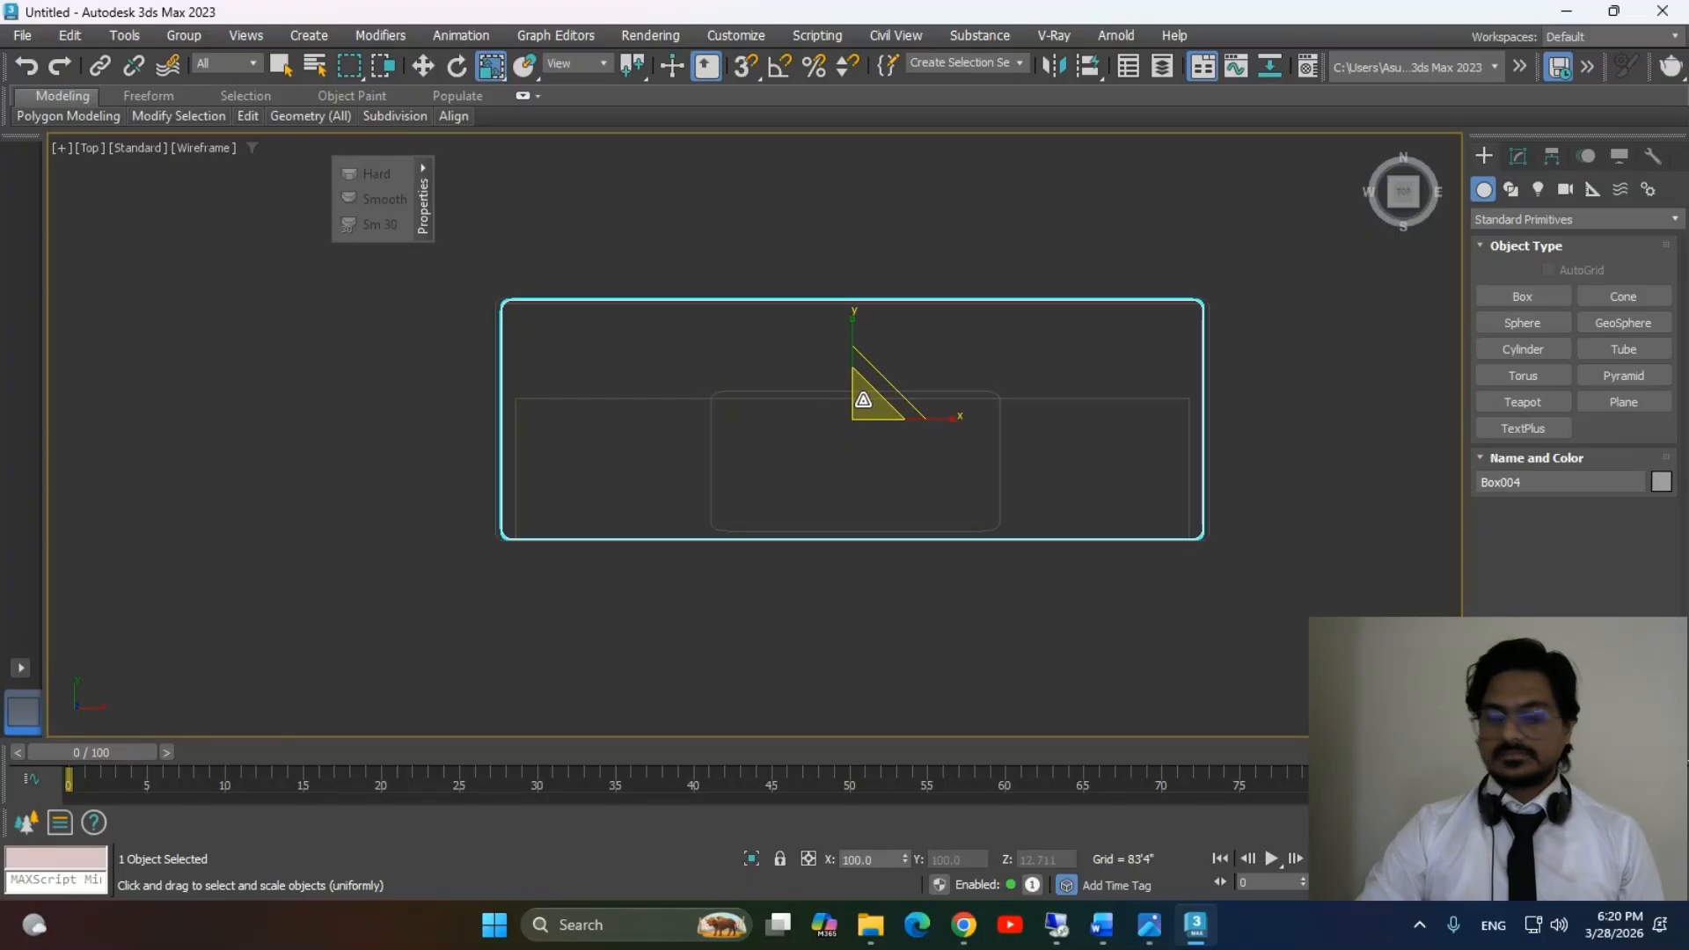
key(p)
click(218, 341)
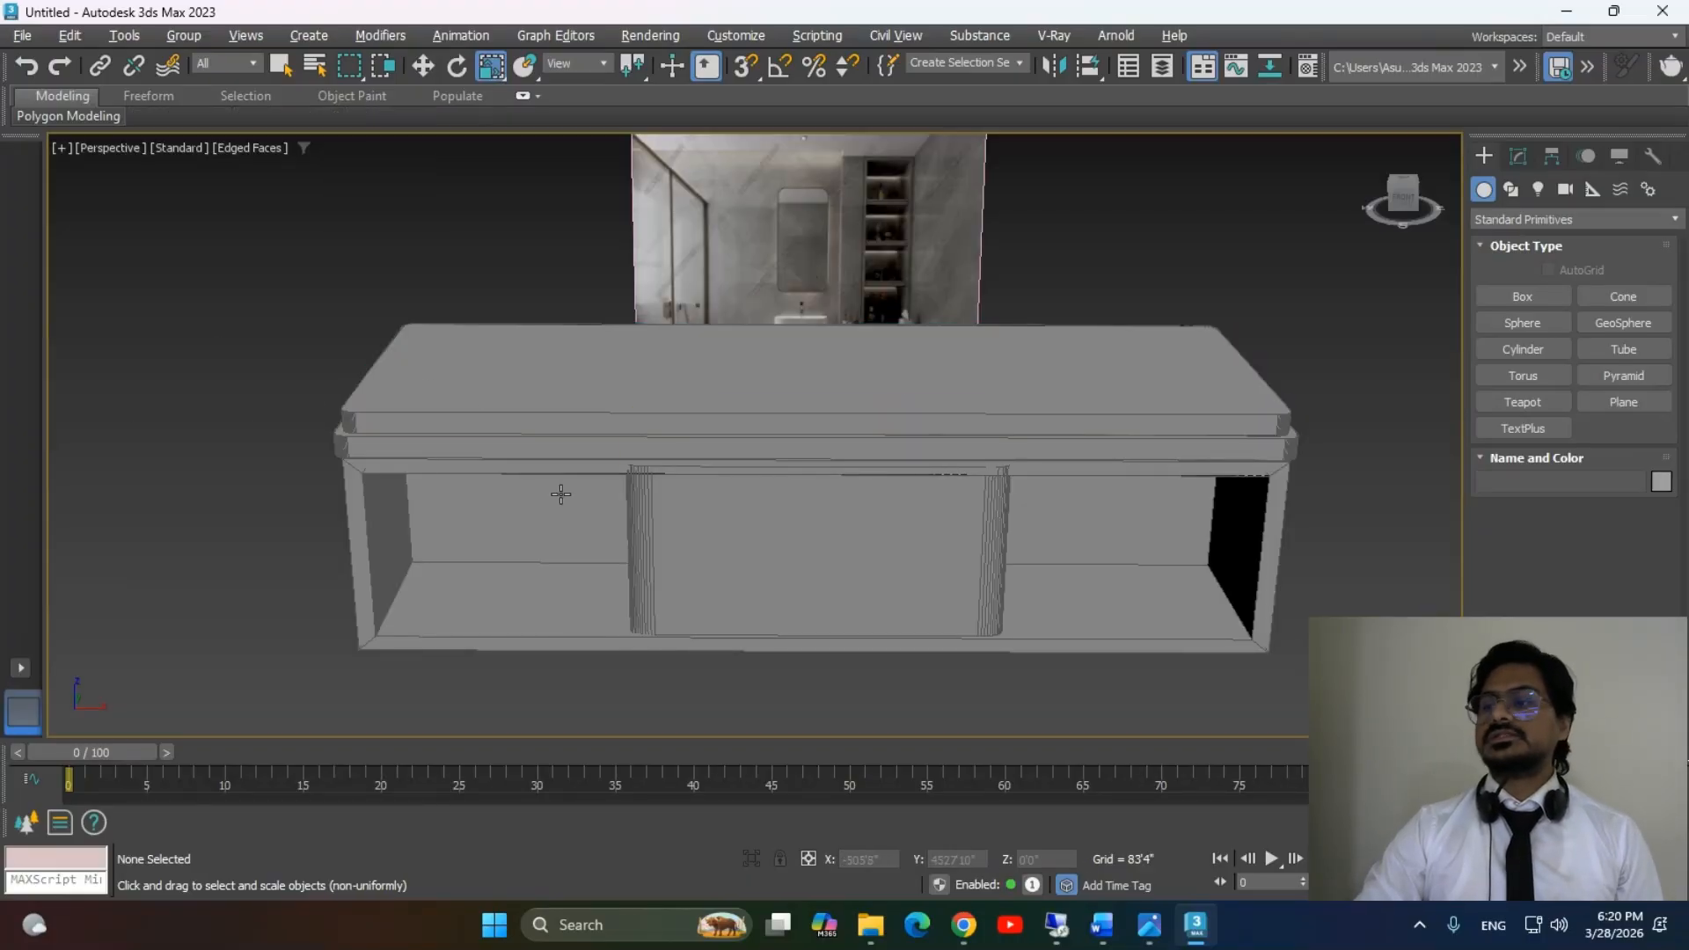
Select the upper slab and scale it down along its height to make it thinner than the lower one.
alt+middle_drag(559, 494, 544, 496)
click(623, 392)
drag(642, 302, 640, 365)
alt+middle_drag(1173, 495, 649, 246)
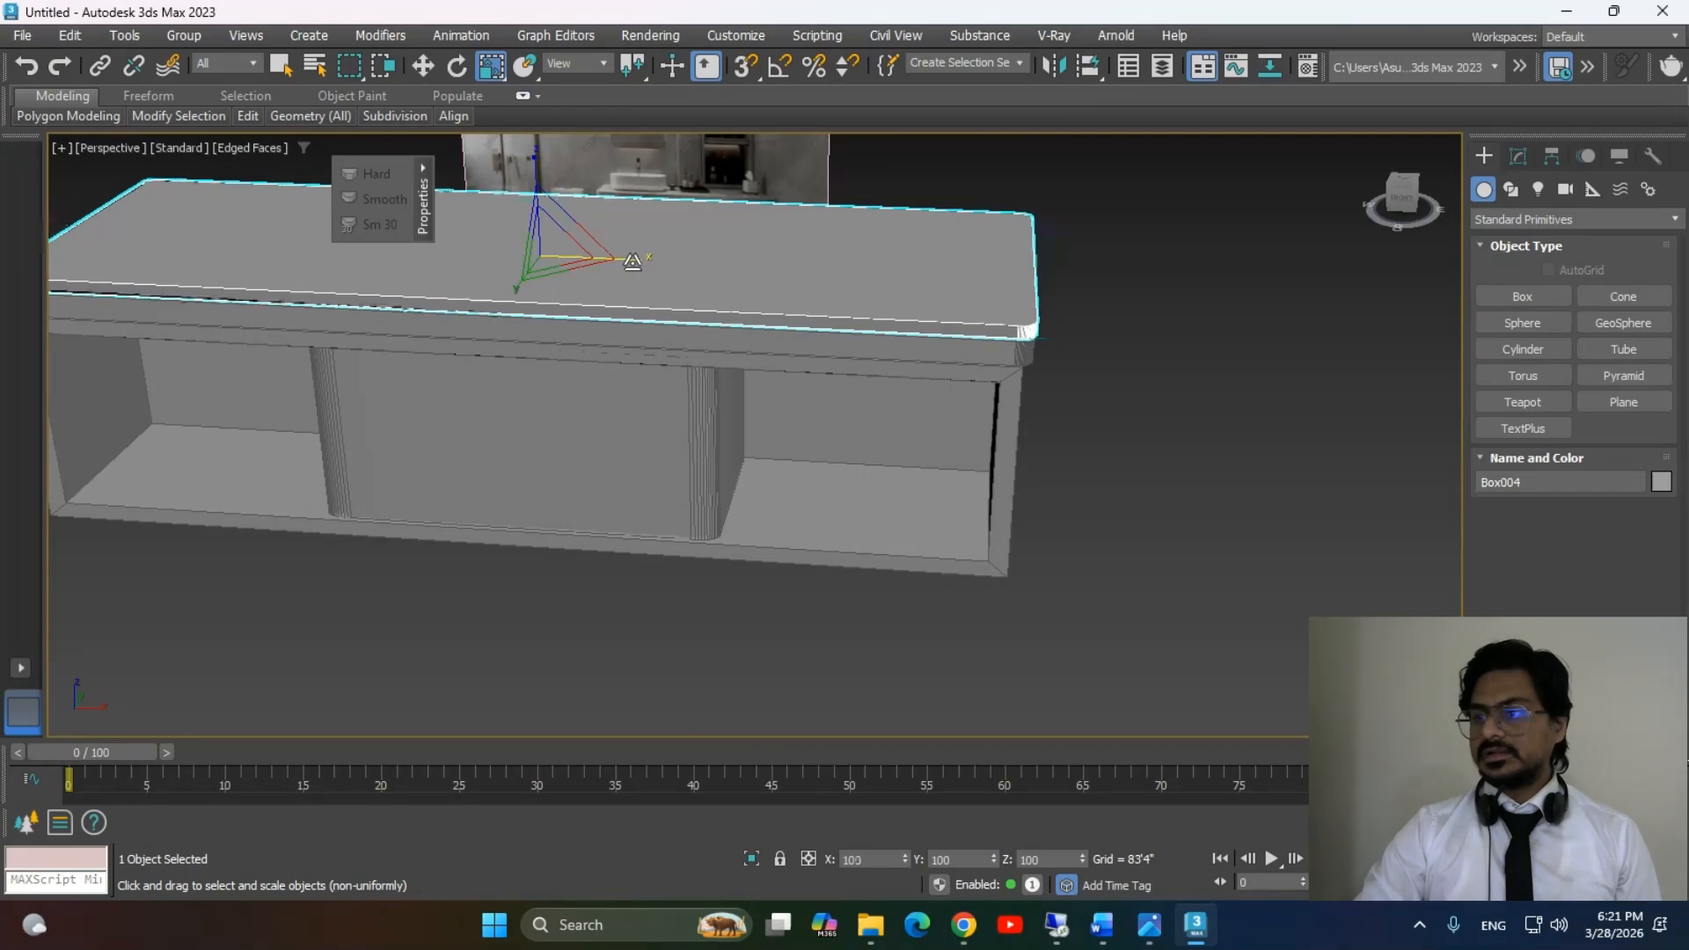
Enter vertex editing on the upper slab and move its right-end vertices slightly outward along X in the Top view to match the lower slab.
alt+drag(791, 348, 856, 366)
alt+middle_drag(856, 366, 871, 355)
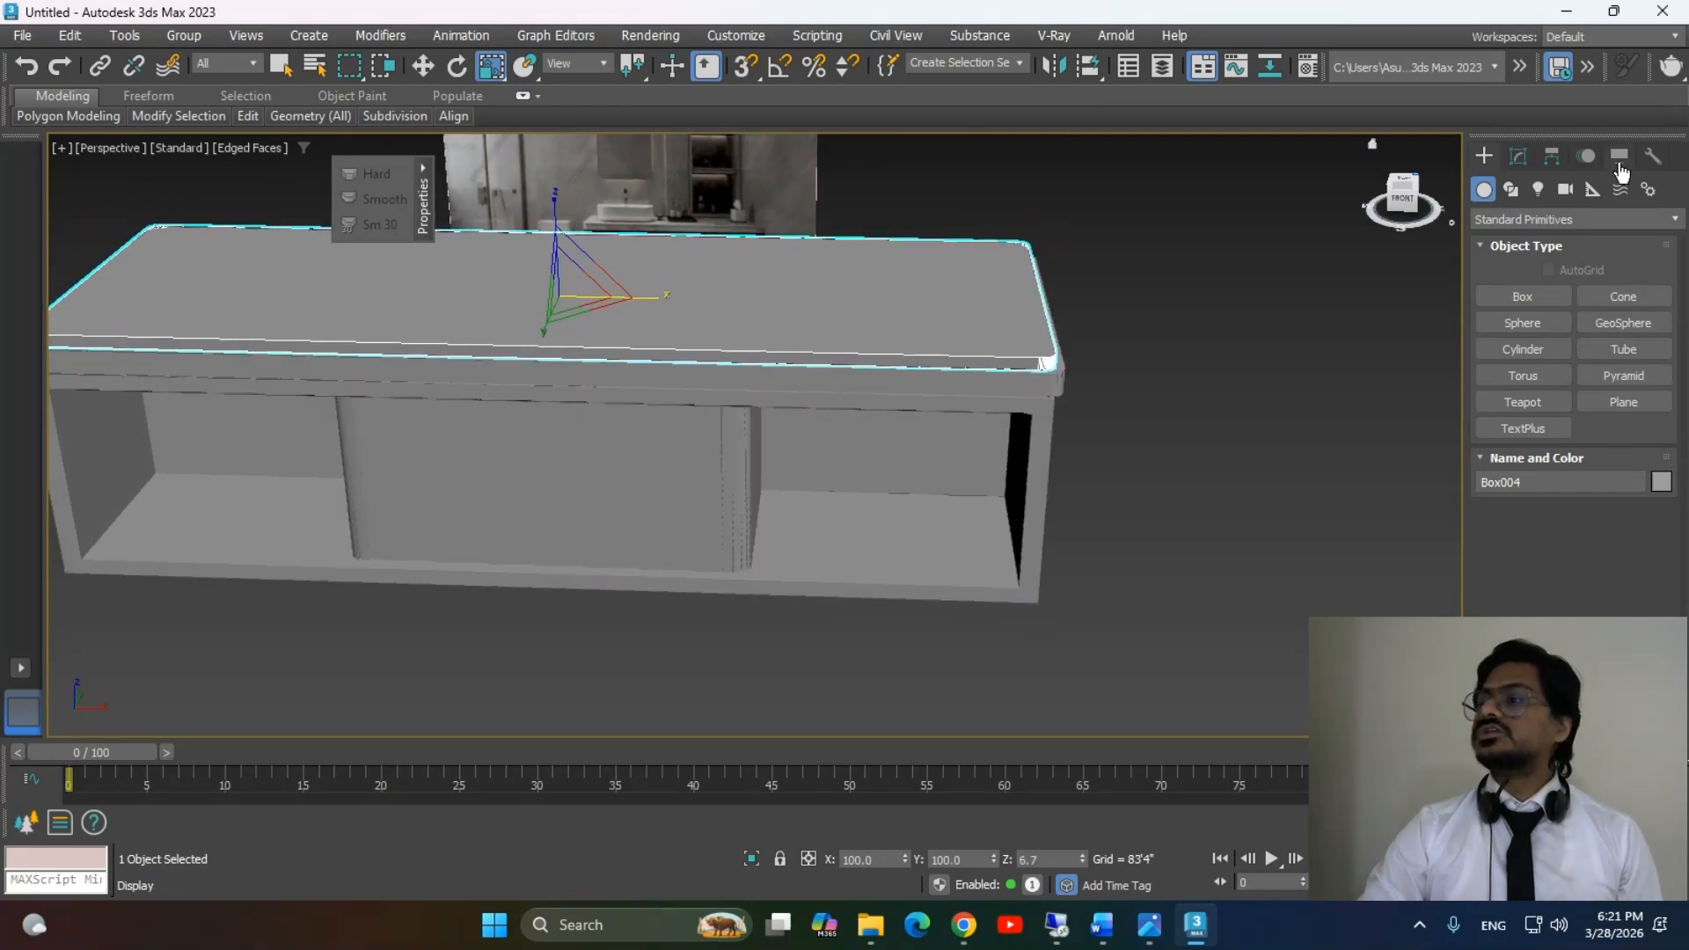
click(1516, 156)
click(1520, 464)
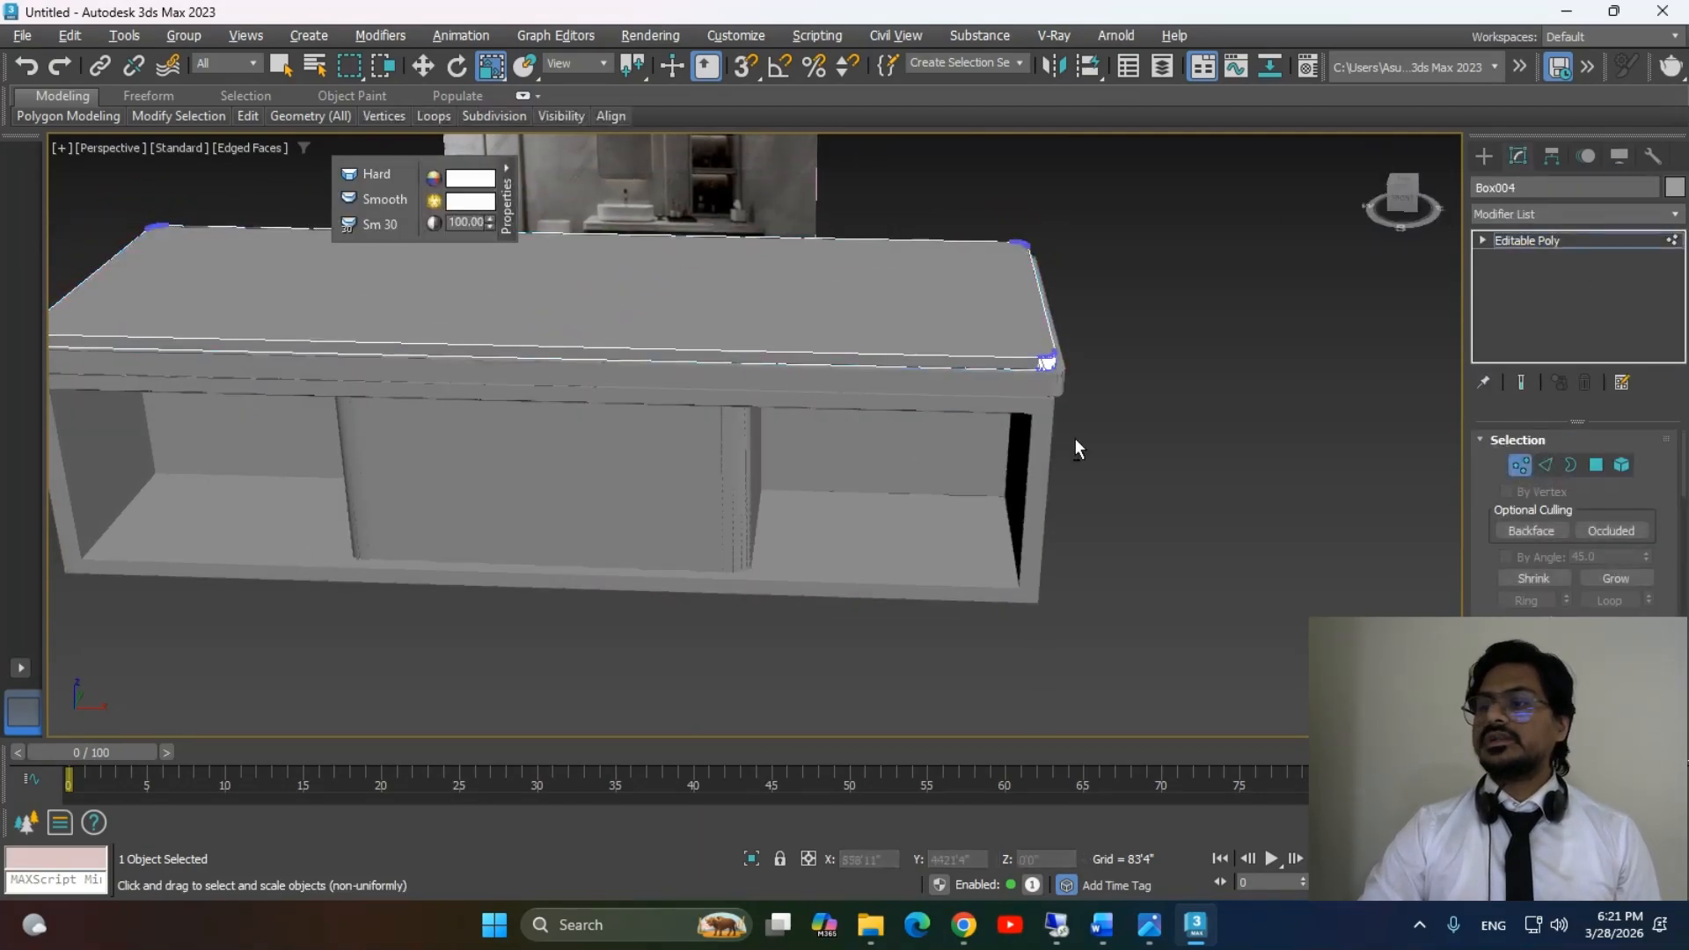
key(alt+Tab)
key(alt+Tab)
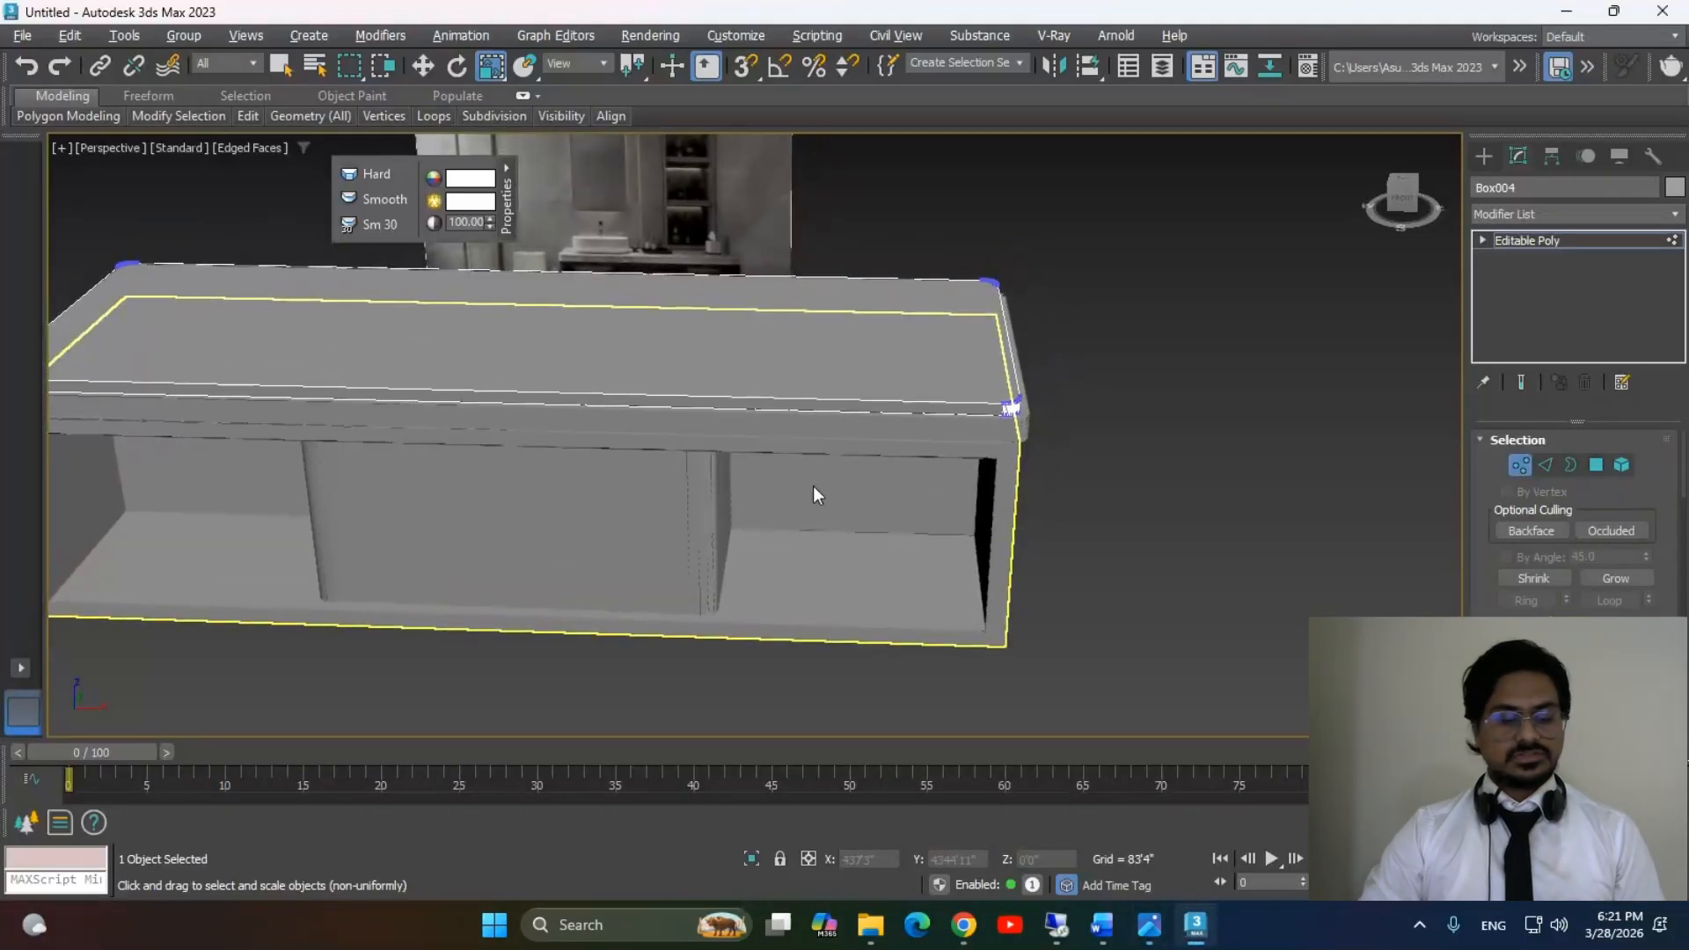
key(t)
drag(762, 242, 1016, 576)
key(w)
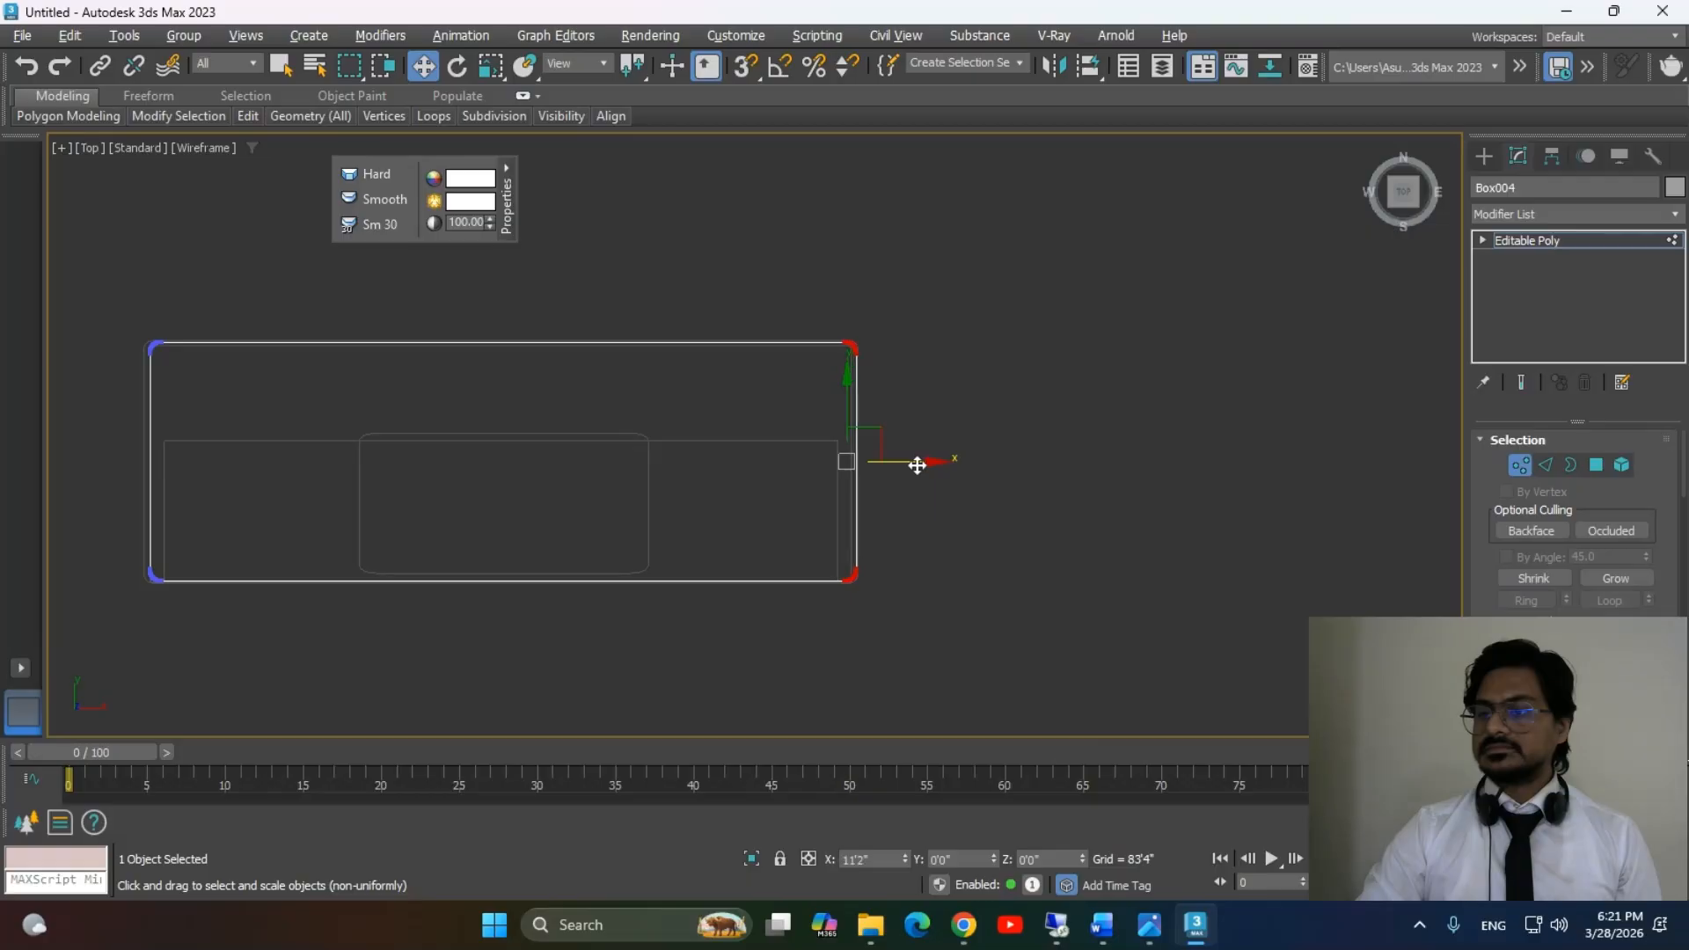
scroll(929, 496, up, 8)
middle_drag(932, 475, 1026, 519)
scroll(786, 399, up, 2)
middle_drag(786, 399, 932, 580)
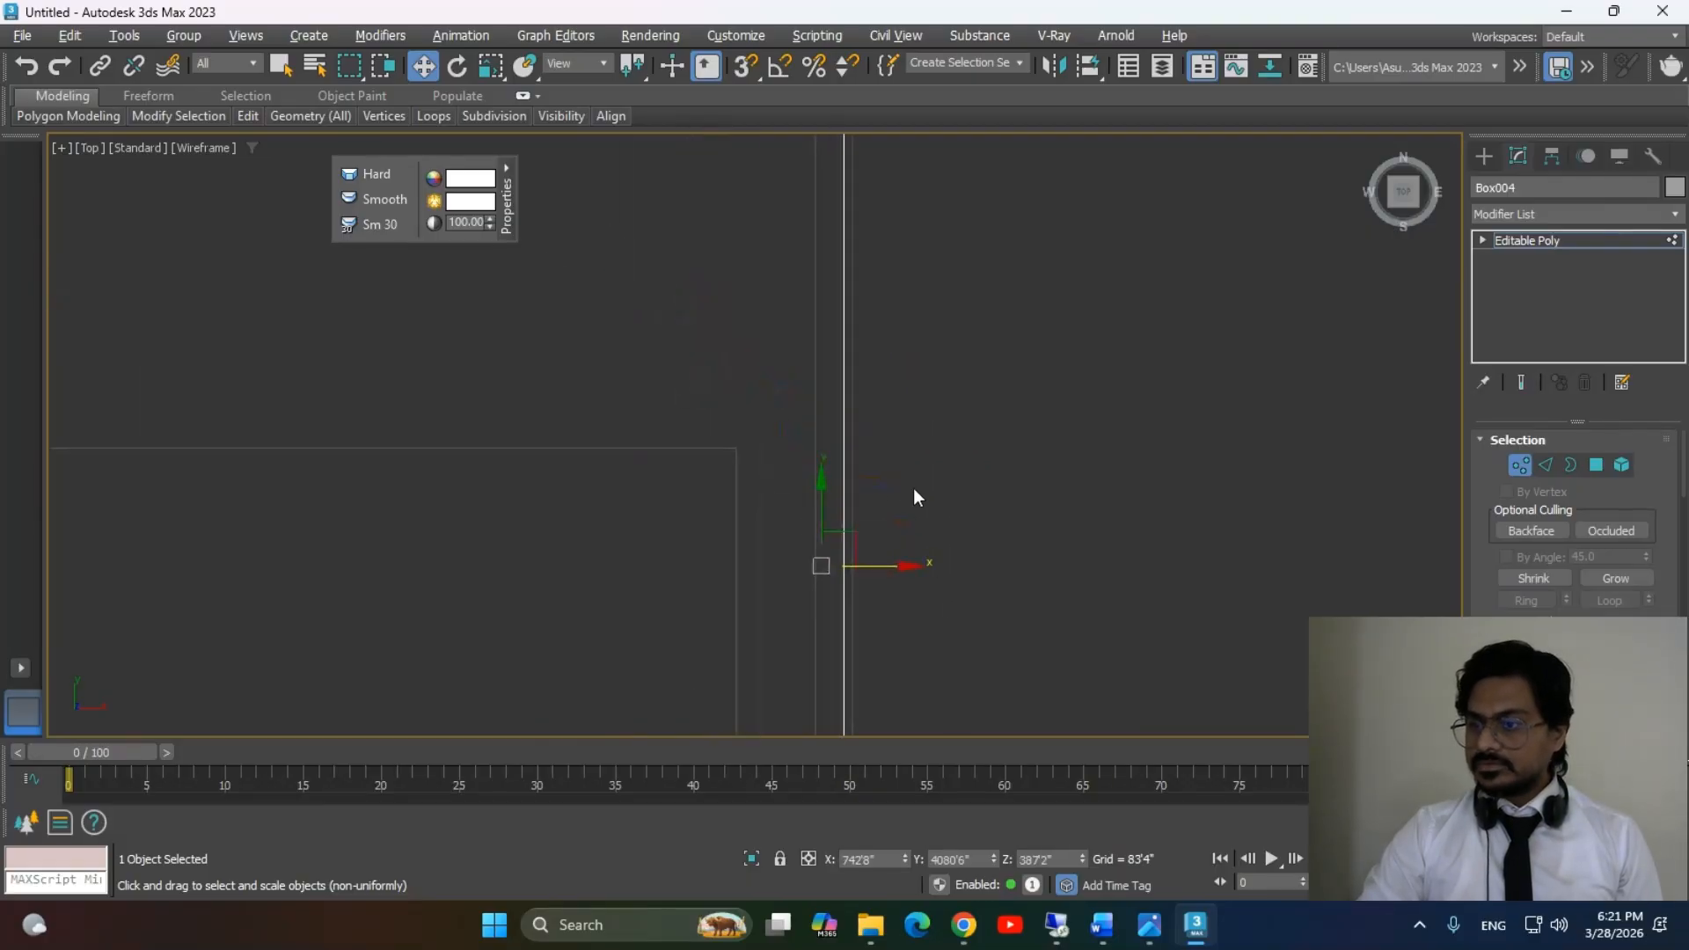
drag(898, 567, 901, 565)
Select the upper slab's left-end vertices in the Top view and move them slightly outward along X to the lower slab's edge.
scroll(916, 563, down, 6)
scroll(651, 497, down, 2)
middle_drag(651, 497, 1443, 421)
scroll(652, 405, up, 2)
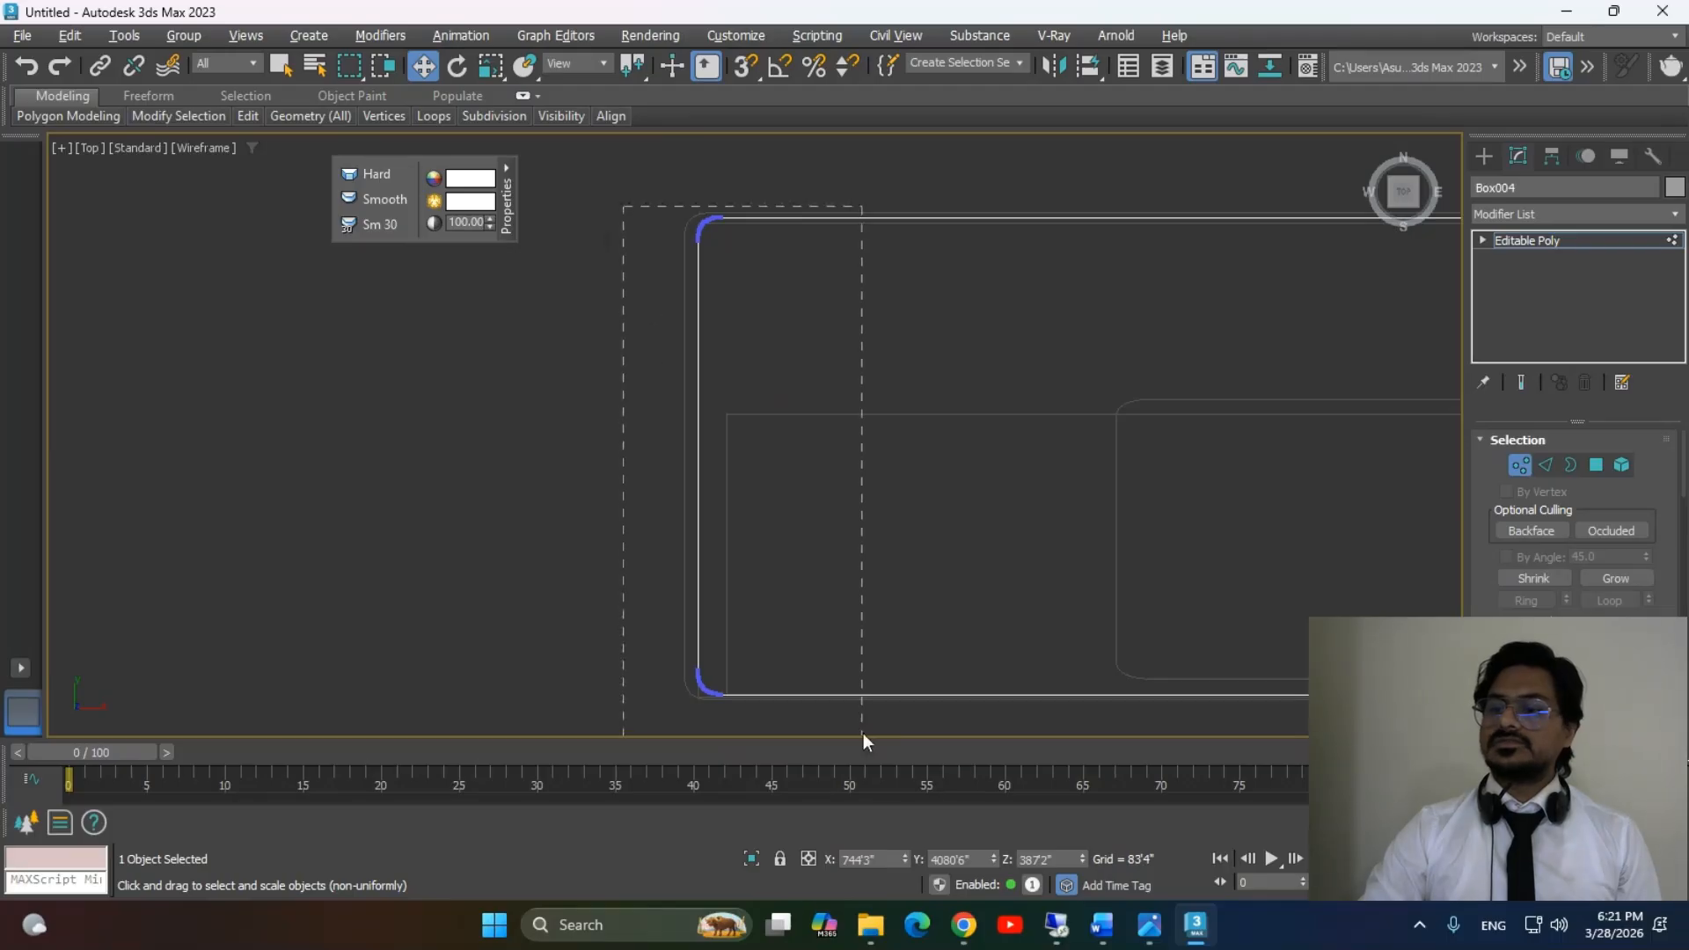
scroll(817, 572, up, 2)
middle_drag(776, 516, 1039, 624)
mouse_move(979, 591)
mouse_down()
mouse_move(948, 604)
mouse_move(972, 586)
mouse_up()
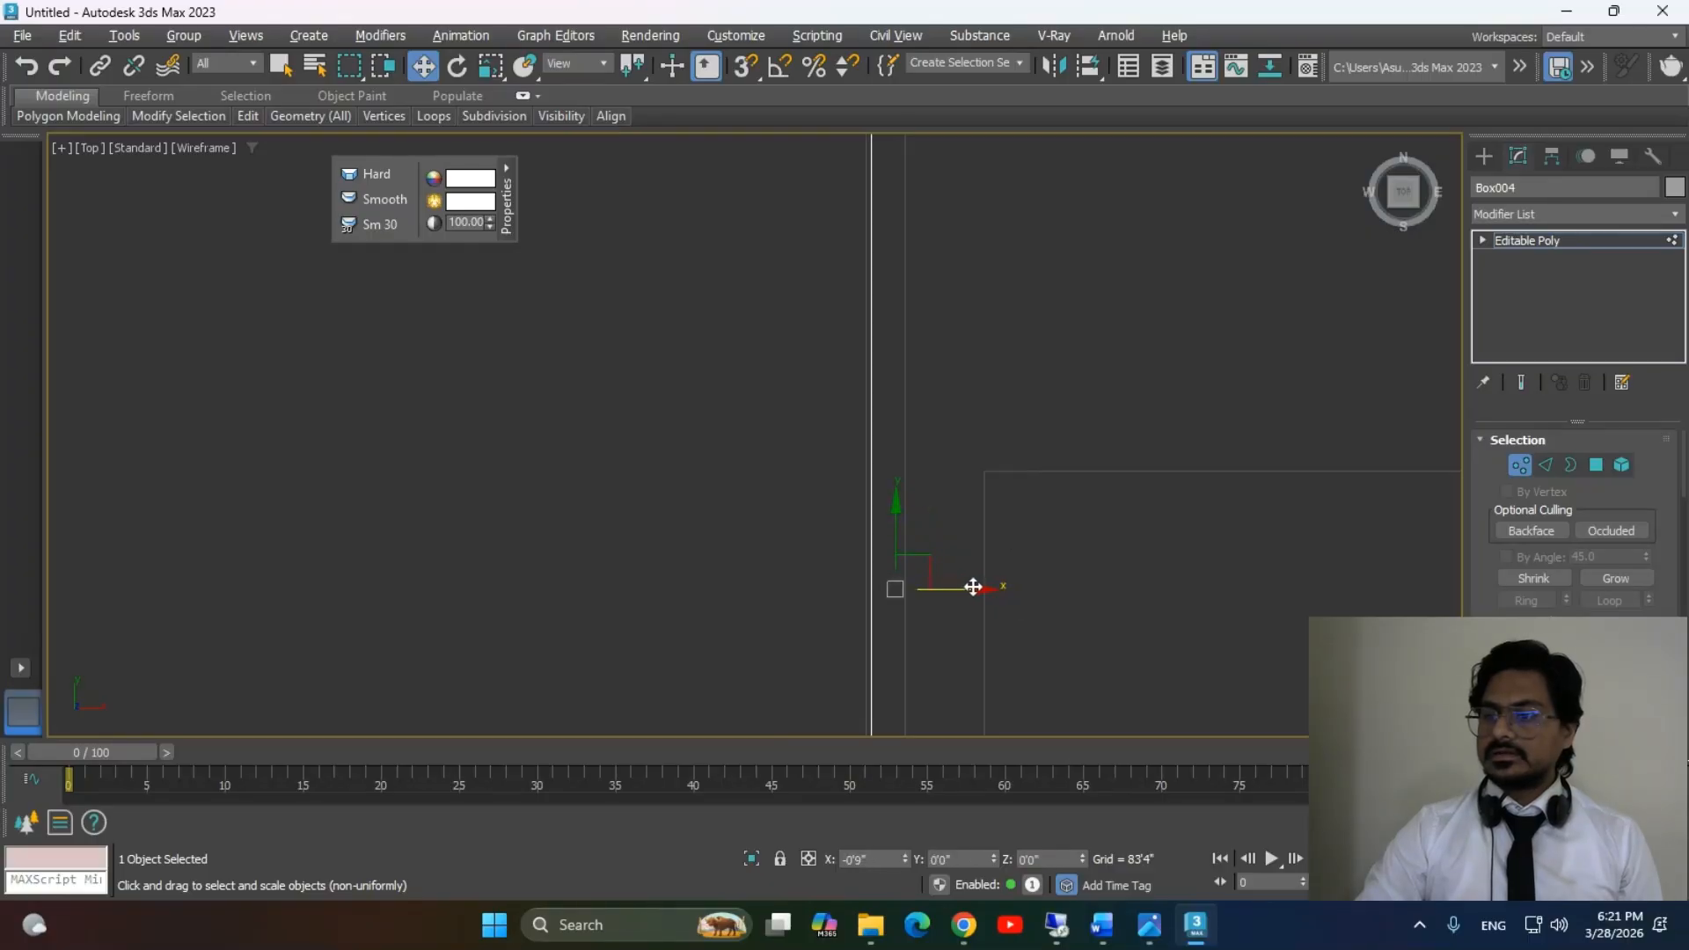
Select the upper slab's back-edge vertices in the Top view and move them slightly outward along Y to the lower slab's back edge.
scroll(869, 442, down, 2)
middle_drag(889, 438, 598, 769)
scroll(721, 480, down, 2)
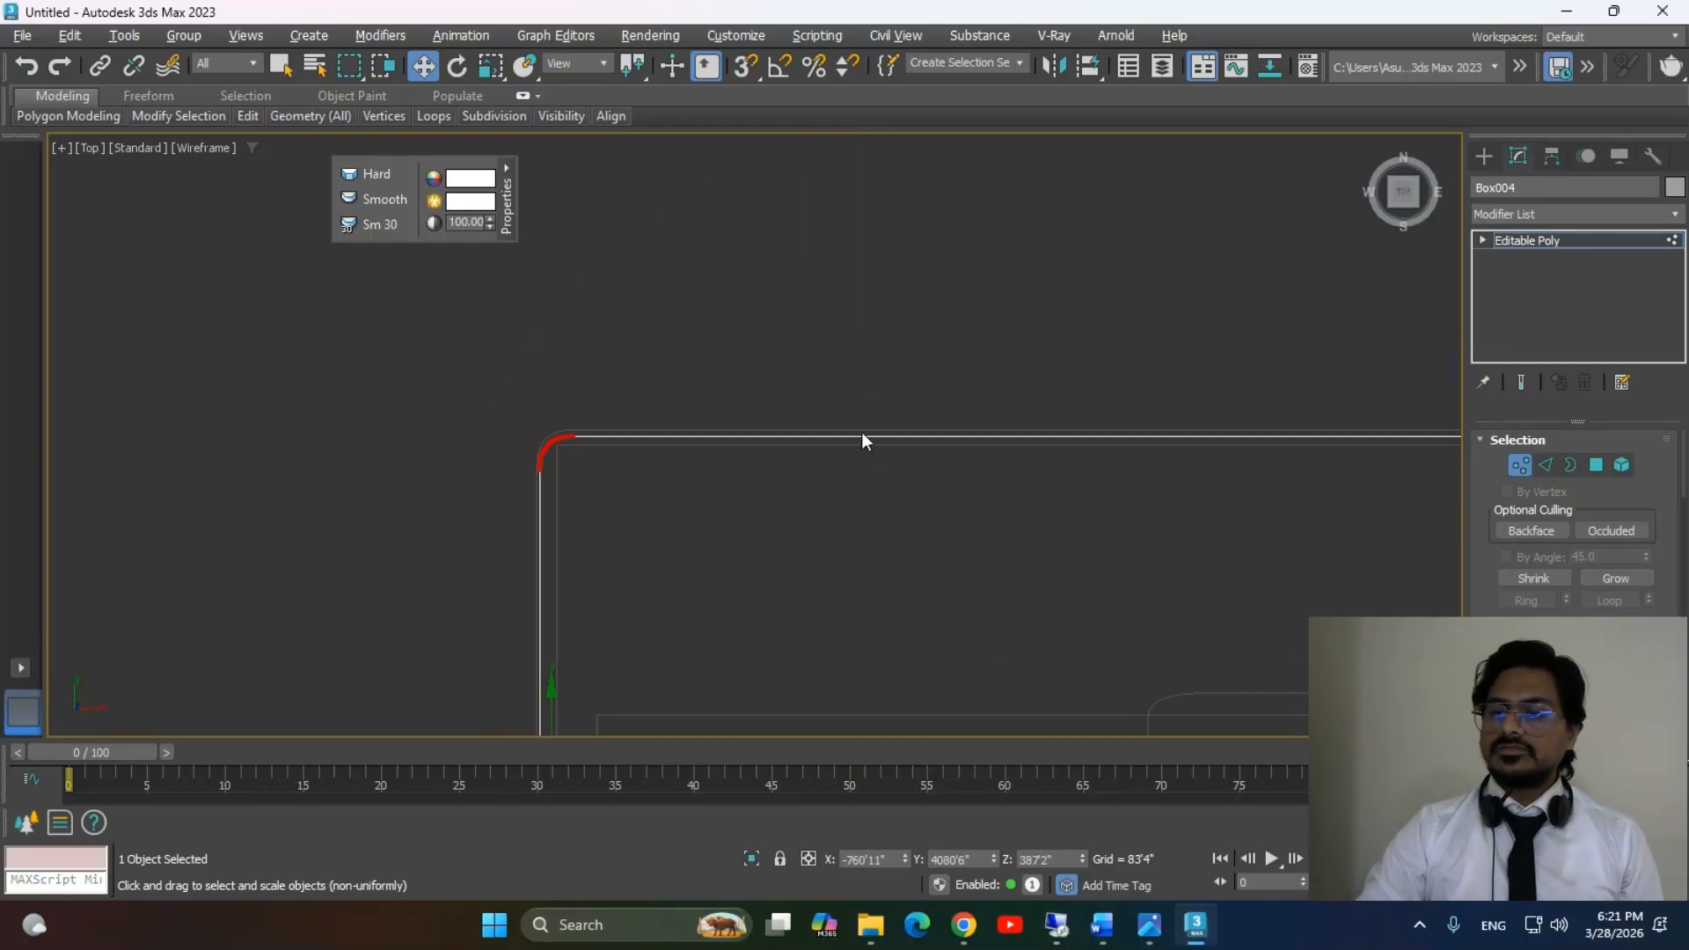
middle_drag(867, 435, 522, 446)
scroll(522, 447, down, 2)
drag(1531, 570, 1527, 567)
middle_drag(988, 501, 1064, 468)
scroll(1028, 464, down, 2)
middle_drag(941, 458, 791, 472)
drag(1312, 515, 1312, 515)
scroll(1177, 441, up, 2)
middle_drag(857, 498, 853, 603)
scroll(851, 604, up, 2)
scroll(783, 649, up, 4)
middle_drag(782, 649, 938, 627)
scroll(876, 642, up, 2)
drag(911, 442, 912, 430)
Select the upper slab's front-edge vertices and adjust them slightly along Y in the Top view to meet the lower slab's front edge.
scroll(911, 430, down, 2)
middle_drag(946, 560, 903, 231)
scroll(904, 232, down, 1)
scroll(945, 498, down, 3)
middle_drag(959, 601, 955, 489)
scroll(659, 563, up, 1)
drag(409, 418, 422, 430)
scroll(815, 586, down, 3)
middle_drag(881, 579, 838, 571)
drag(318, 499, 316, 498)
scroll(884, 607, up, 3)
scroll(840, 521, up, 1)
middle_drag(841, 520, 993, 689)
scroll(903, 588, up, 3)
middle_drag(904, 588, 991, 669)
drag(1006, 373, 1011, 386)
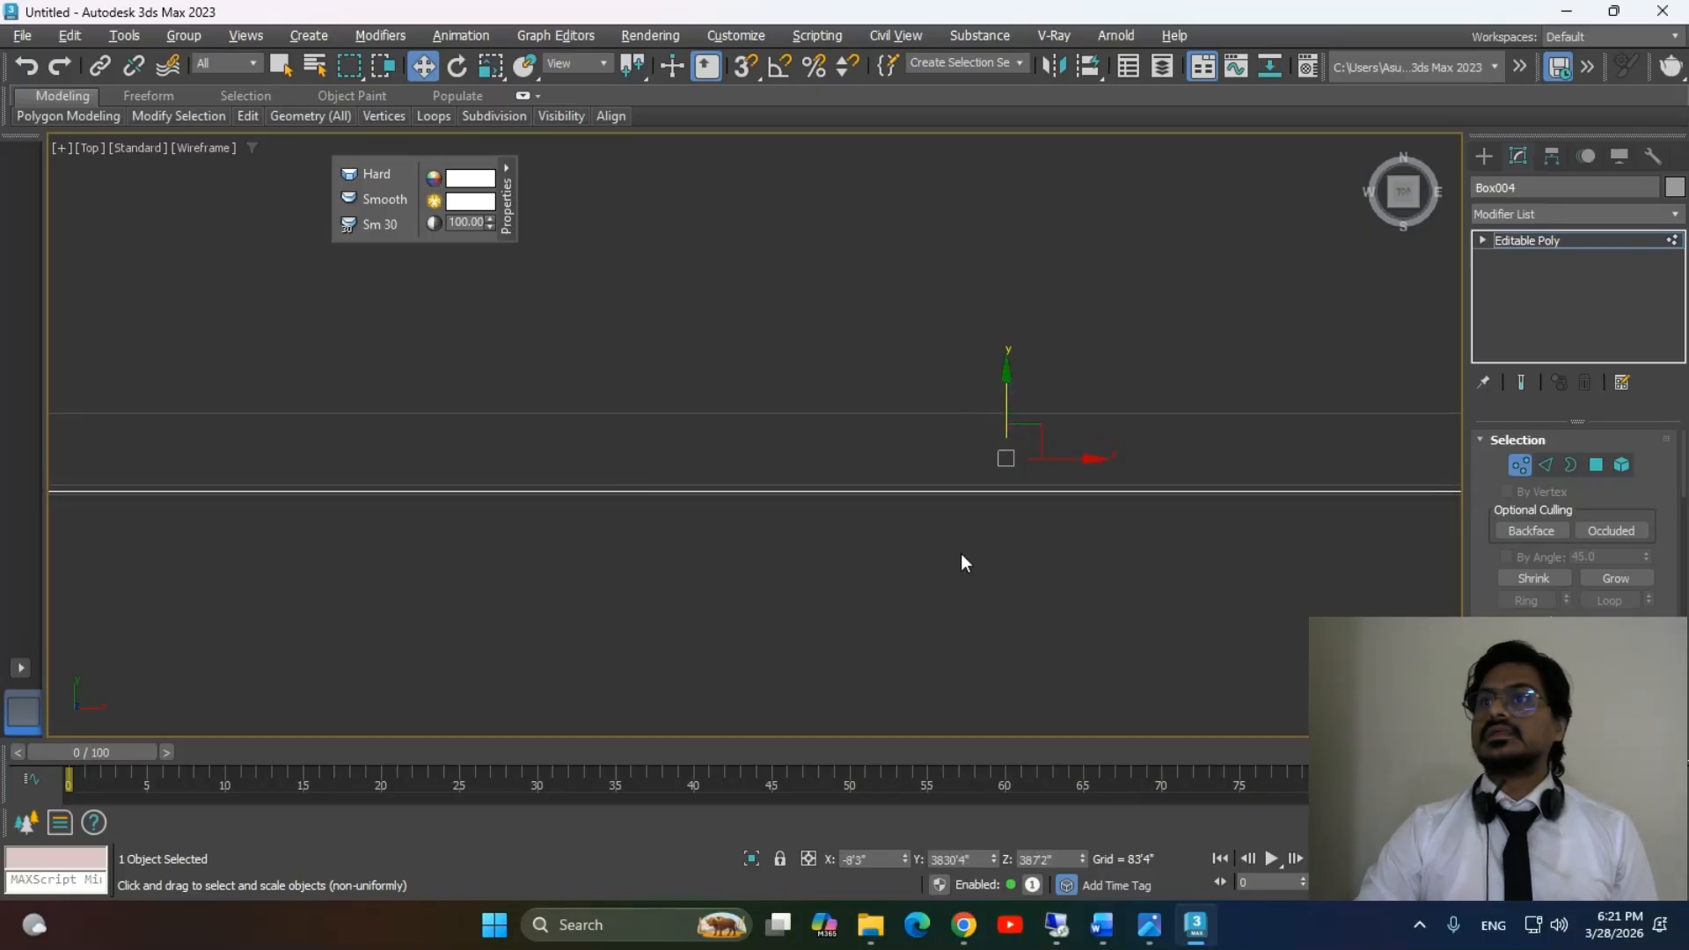
Leave vertex editing, deselect the slab and examine the alignment of the two countertop layers from several angles in the Perspective view.
key(p)
middle_drag(795, 559, 872, 568)
alt+middle_drag(695, 565, 931, 519)
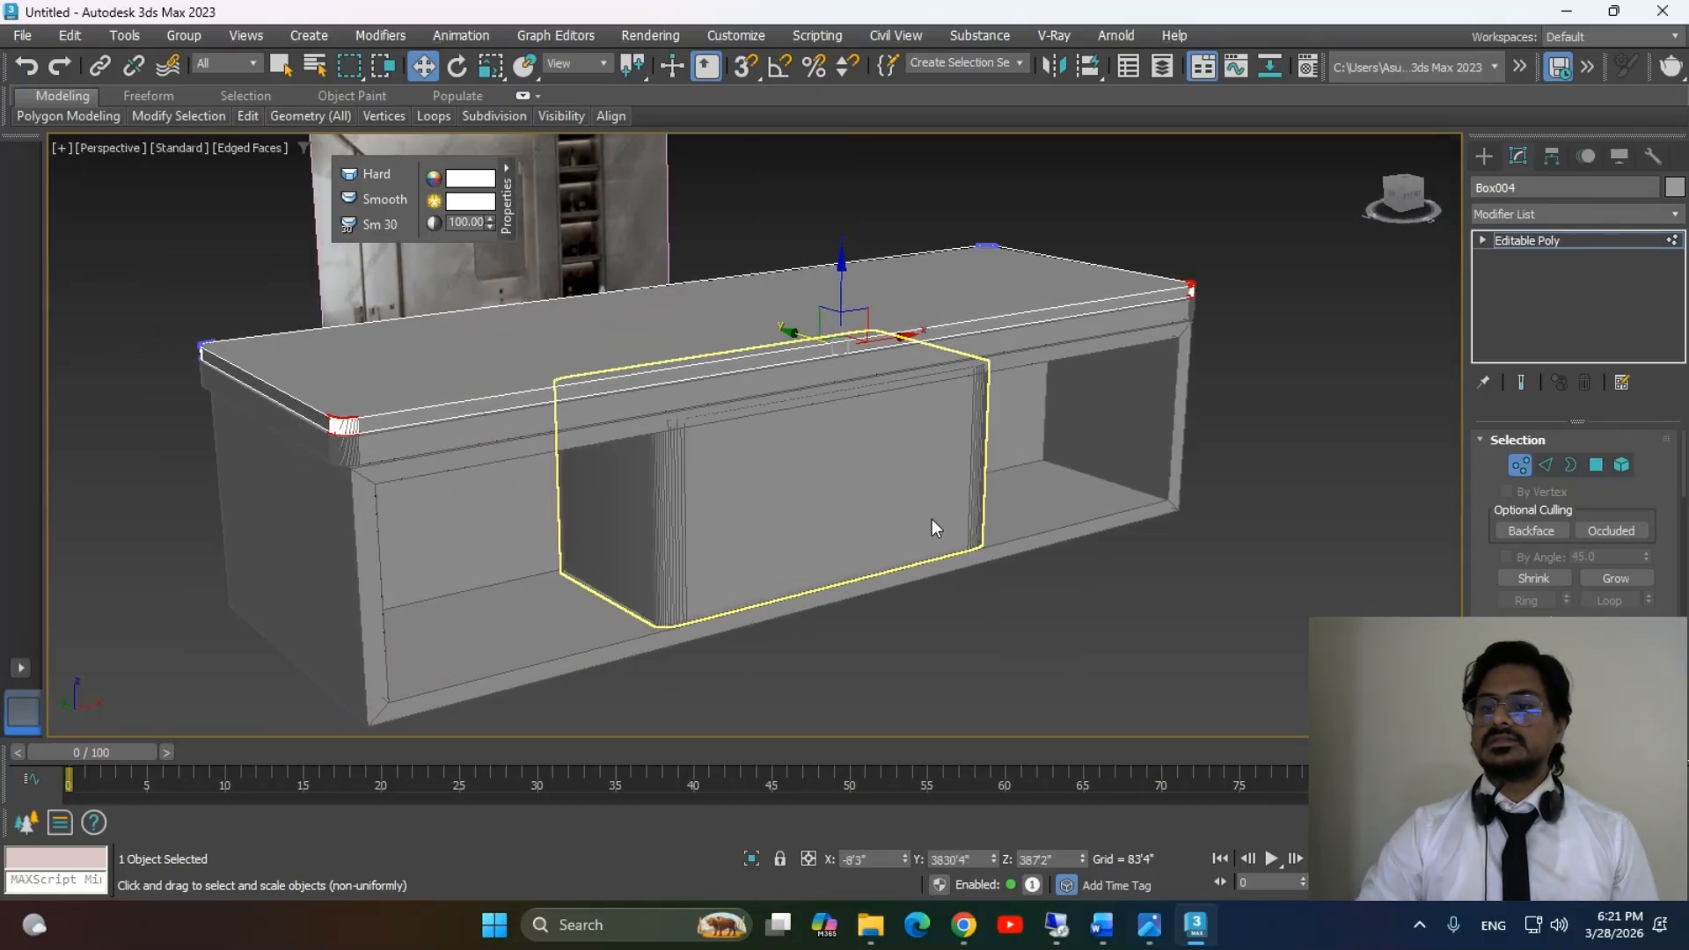
click(1484, 156)
click(1219, 586)
alt+middle_drag(1275, 649, 1135, 655)
middle_drag(694, 604, 1202, 588)
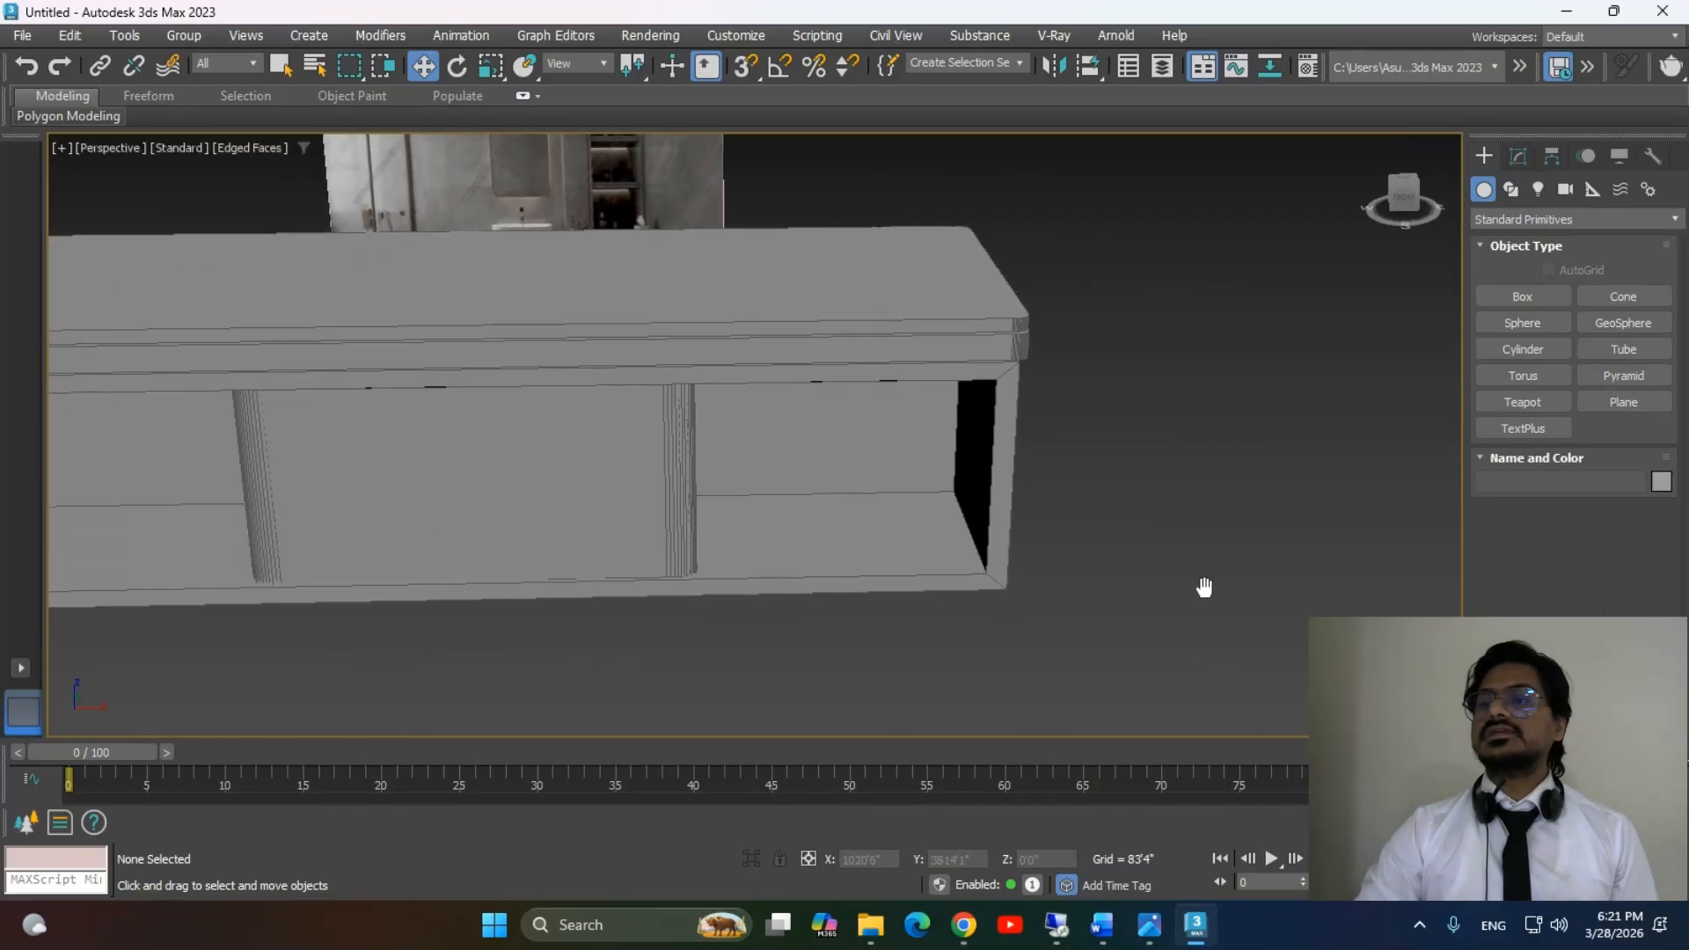
middle_drag(793, 559, 1105, 546)
alt+middle_drag(919, 607, 889, 546)
middle_drag(910, 424, 1001, 665)
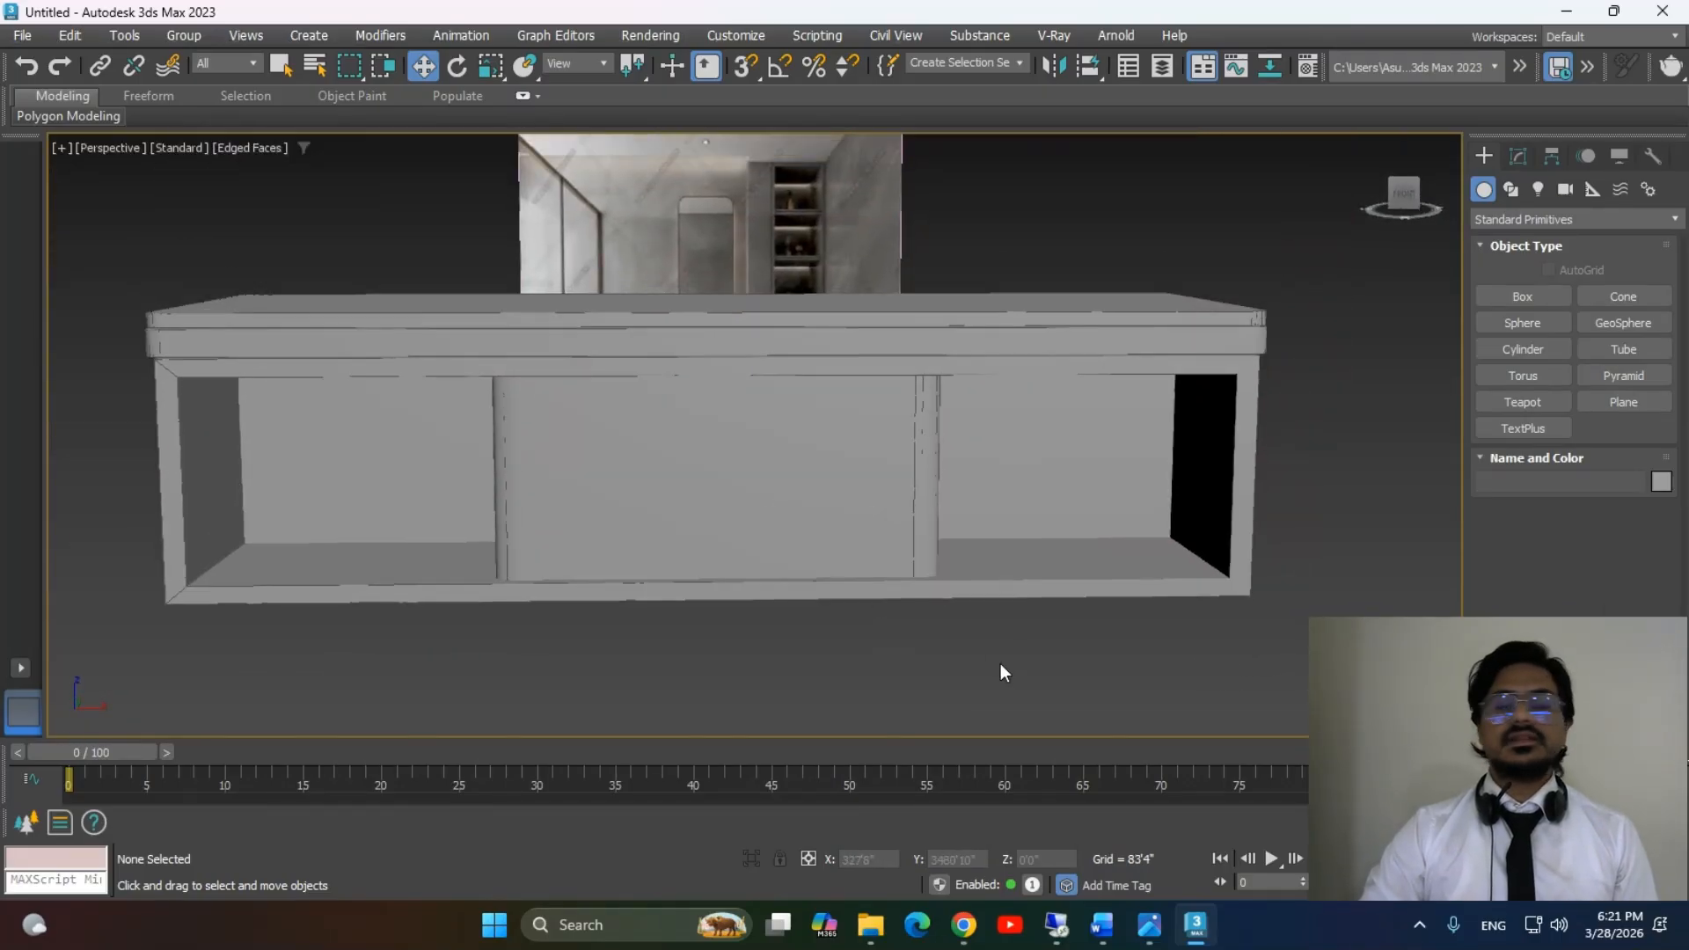
Select the reference image plane and move it along X to about 878'3", beside the vanity's right end.
alt+middle_drag(1110, 506, 1127, 569)
middle_drag(822, 480, 913, 442)
click(806, 249)
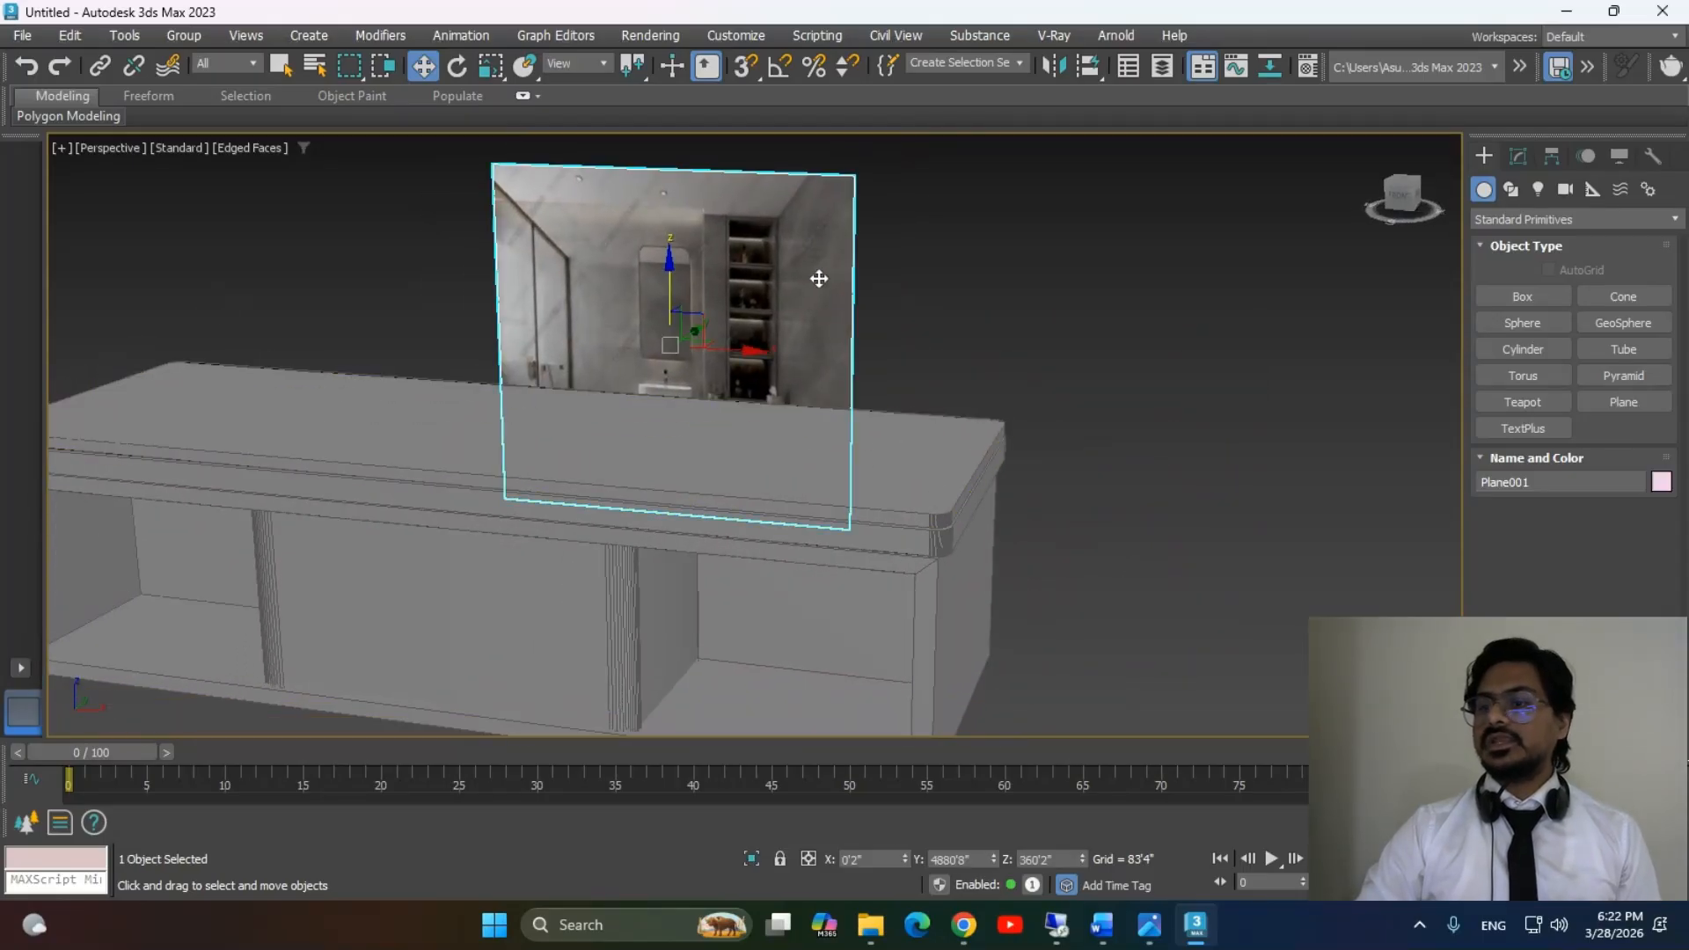
drag(742, 347, 1187, 404)
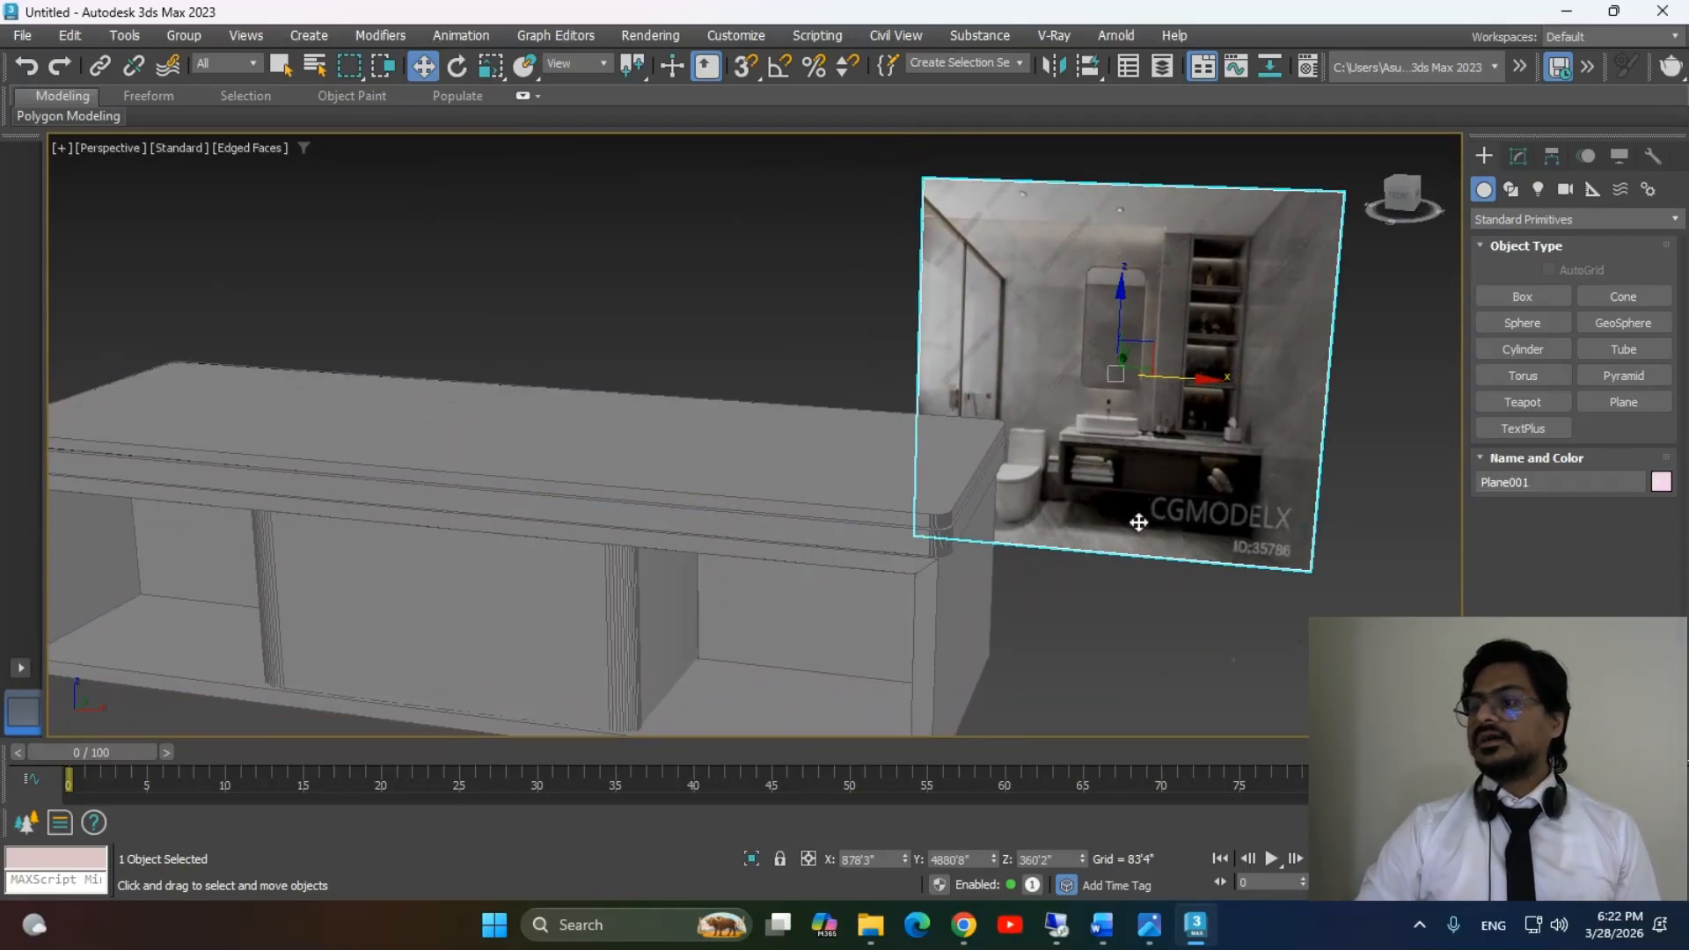